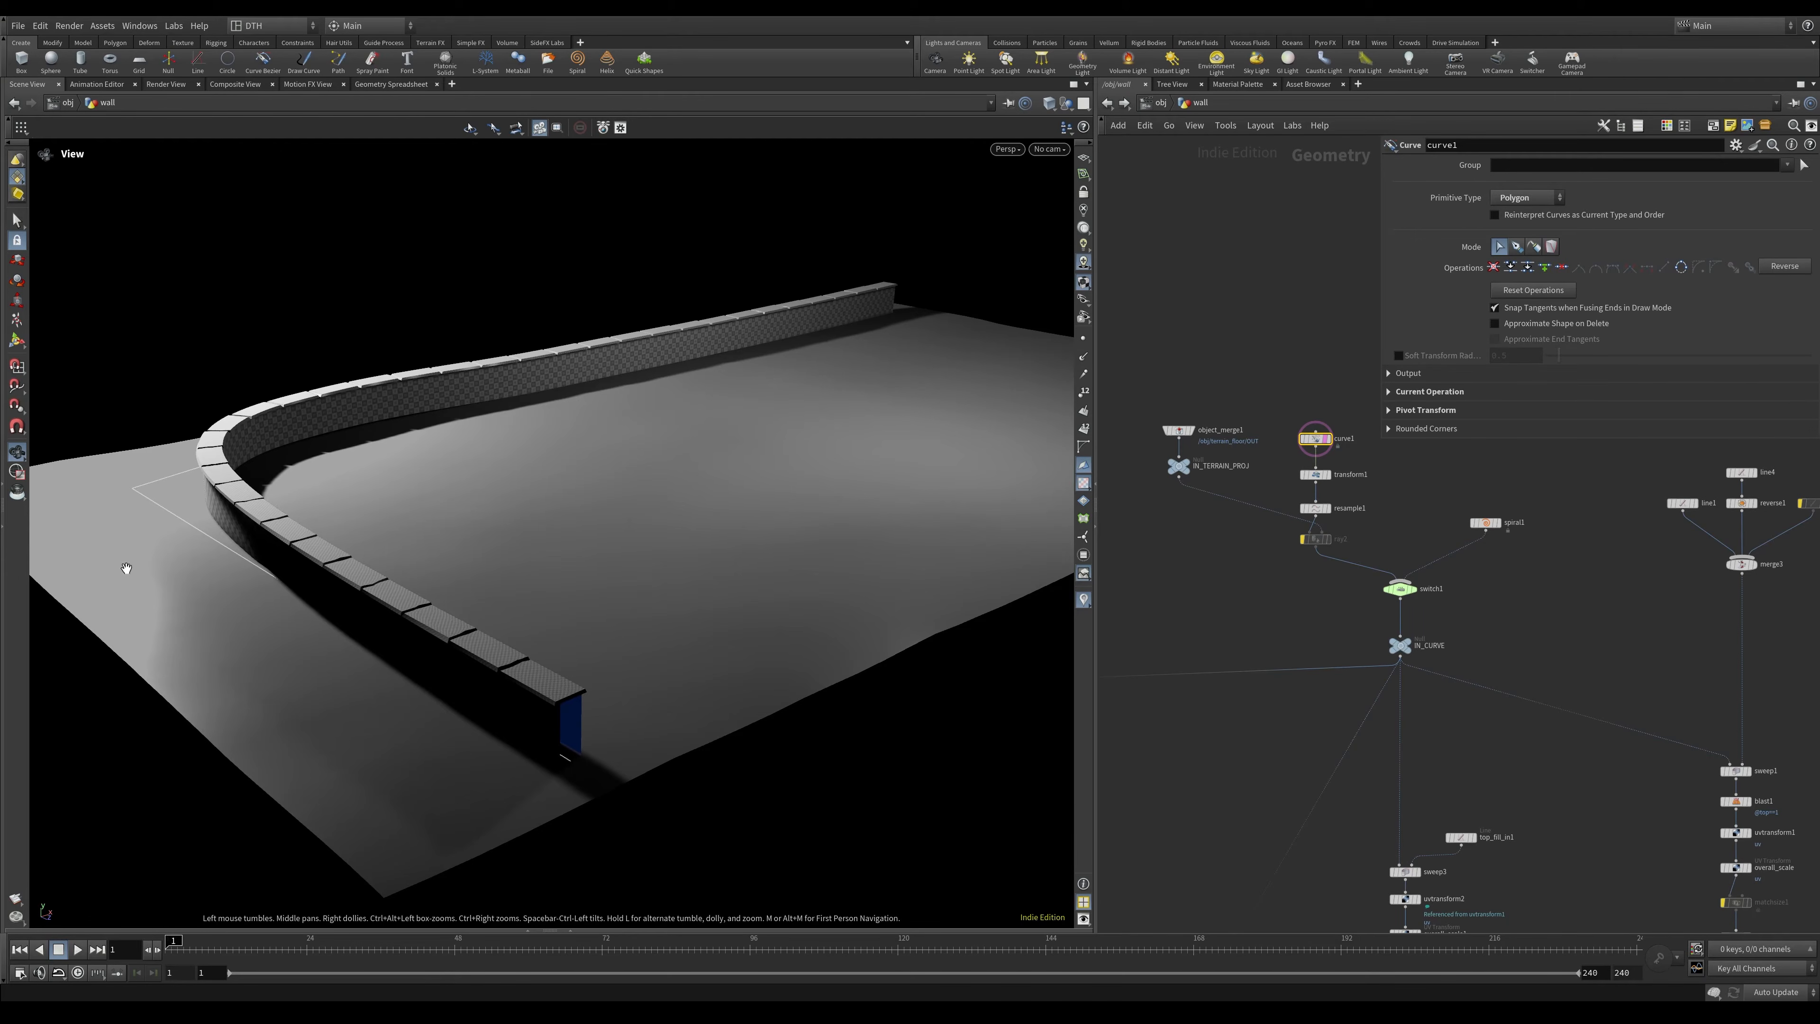
Edit curve1 and move the control point at the wall's bend inward to about X -3.02, Z 8.97.
key("Return")
left_click_drag(561, 476, 620, 566)
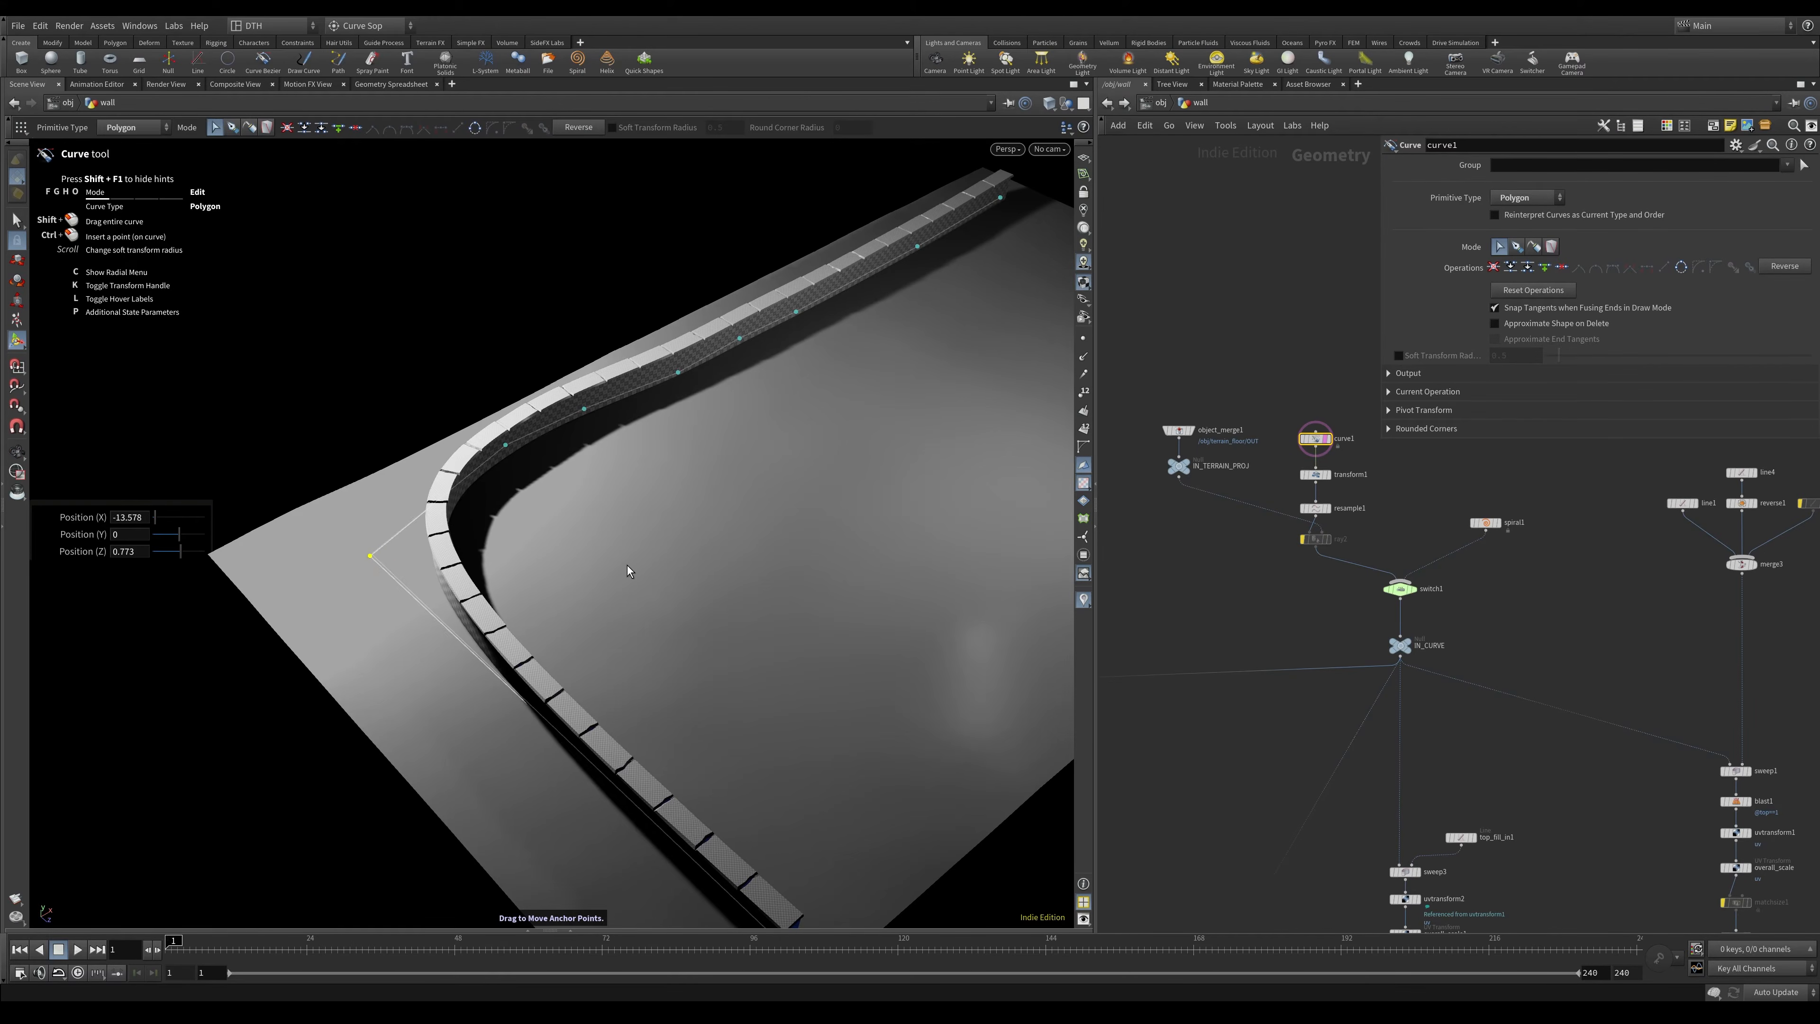
left_click_drag(679, 570, 865, 554)
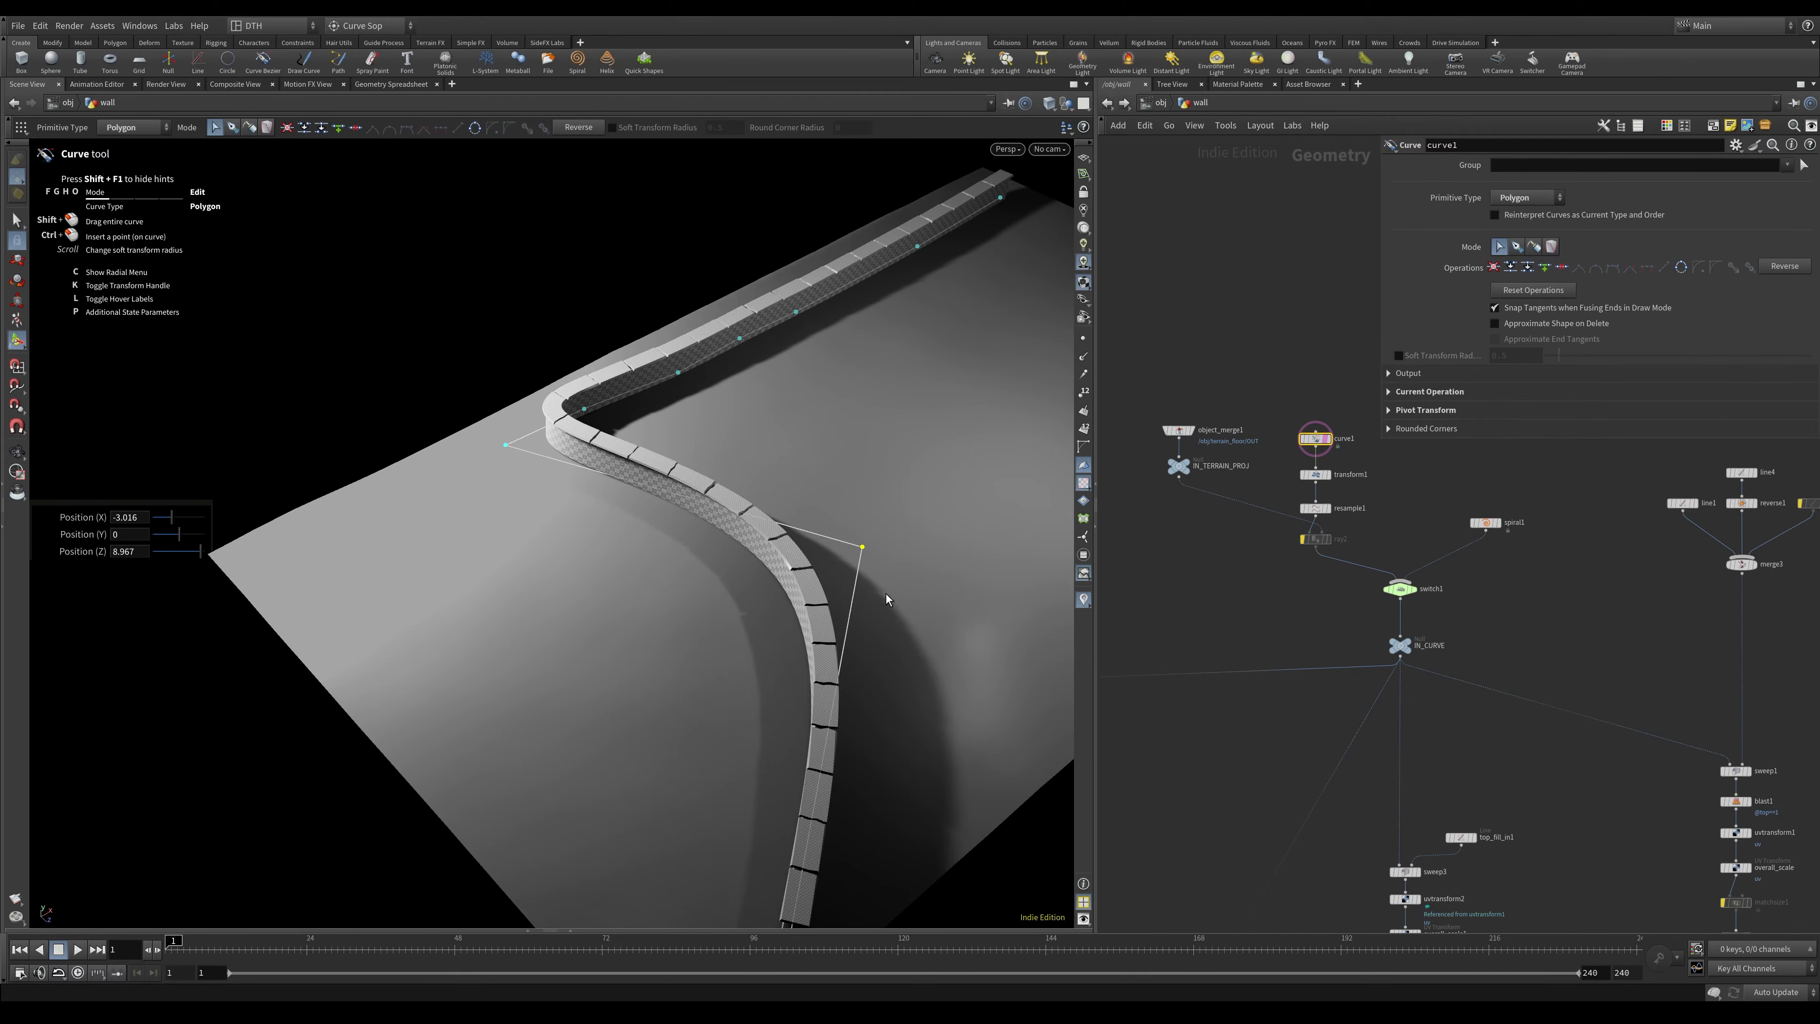
Move a control point along the curve's far straight stretch inward to about X 3.82, Z 7.45.
left_click_drag(881, 455, 570, 476, "alt")
middle_click_drag(846, 559, 683, 541, "alt")
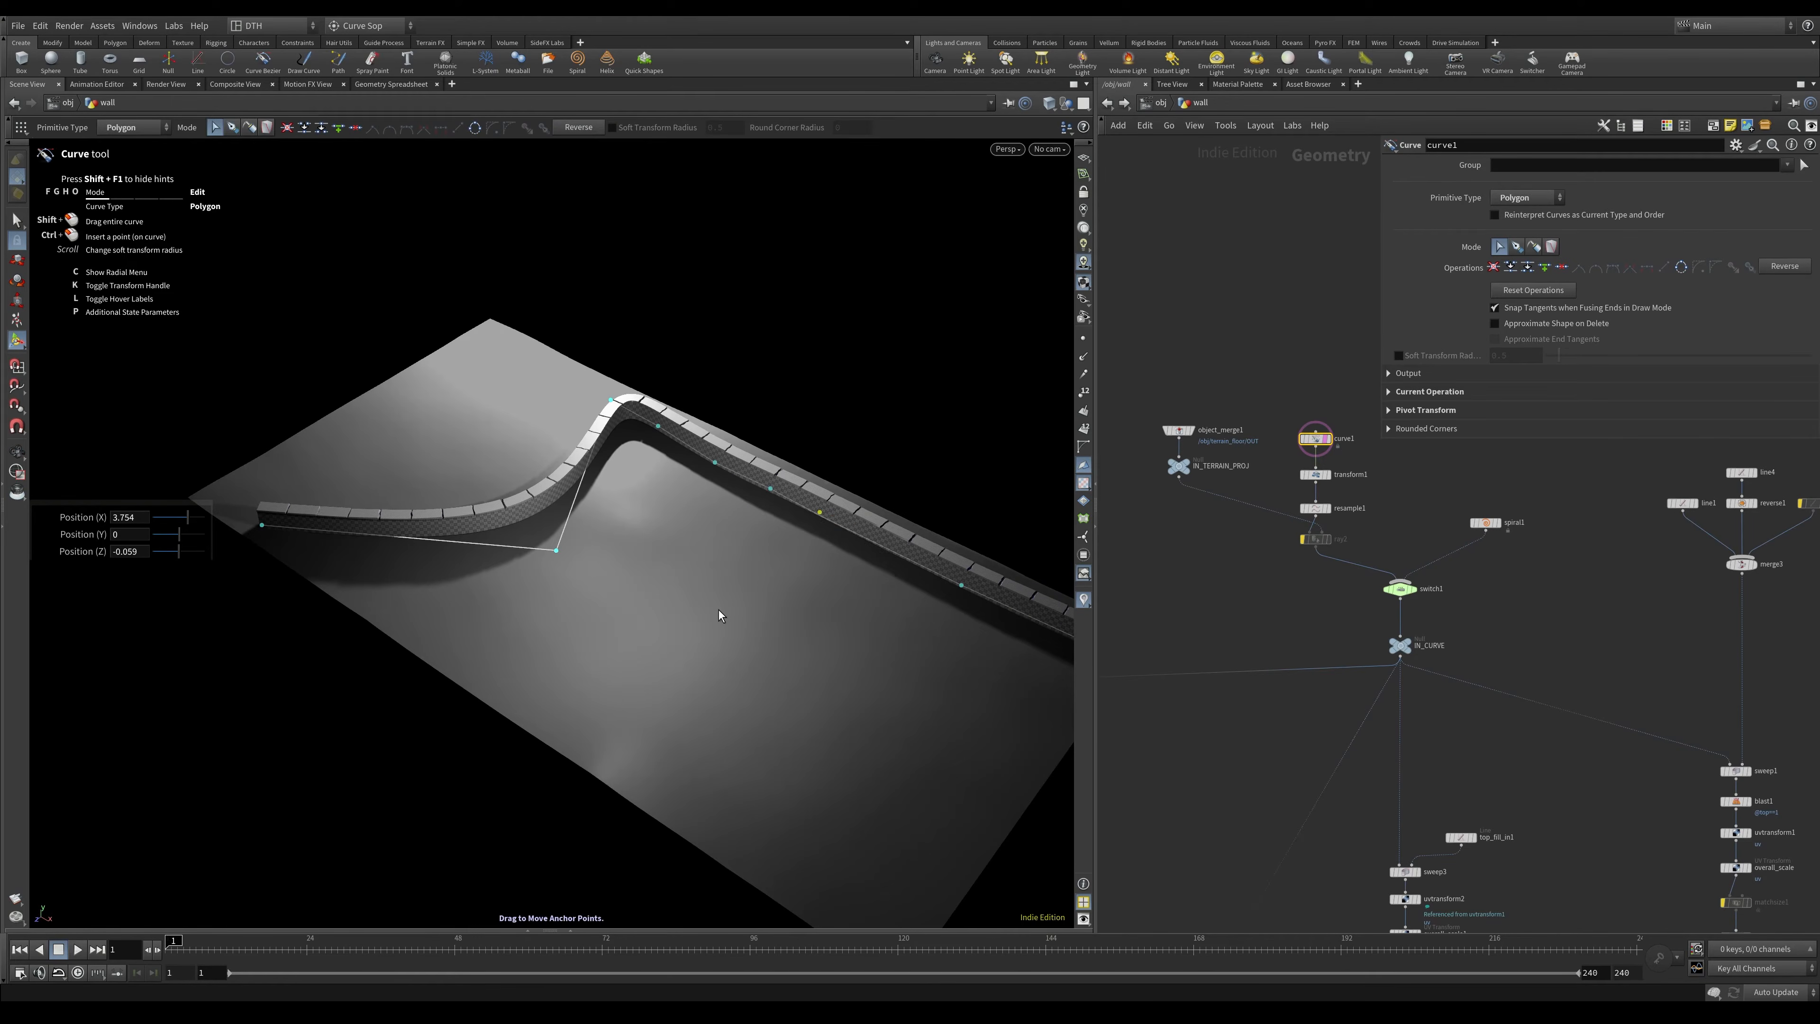
left_click_drag(720, 615, 720, 614)
left_click_drag(607, 650, 776, 629, "alt")
middle_click_drag(1025, 517, 761, 567, "alt")
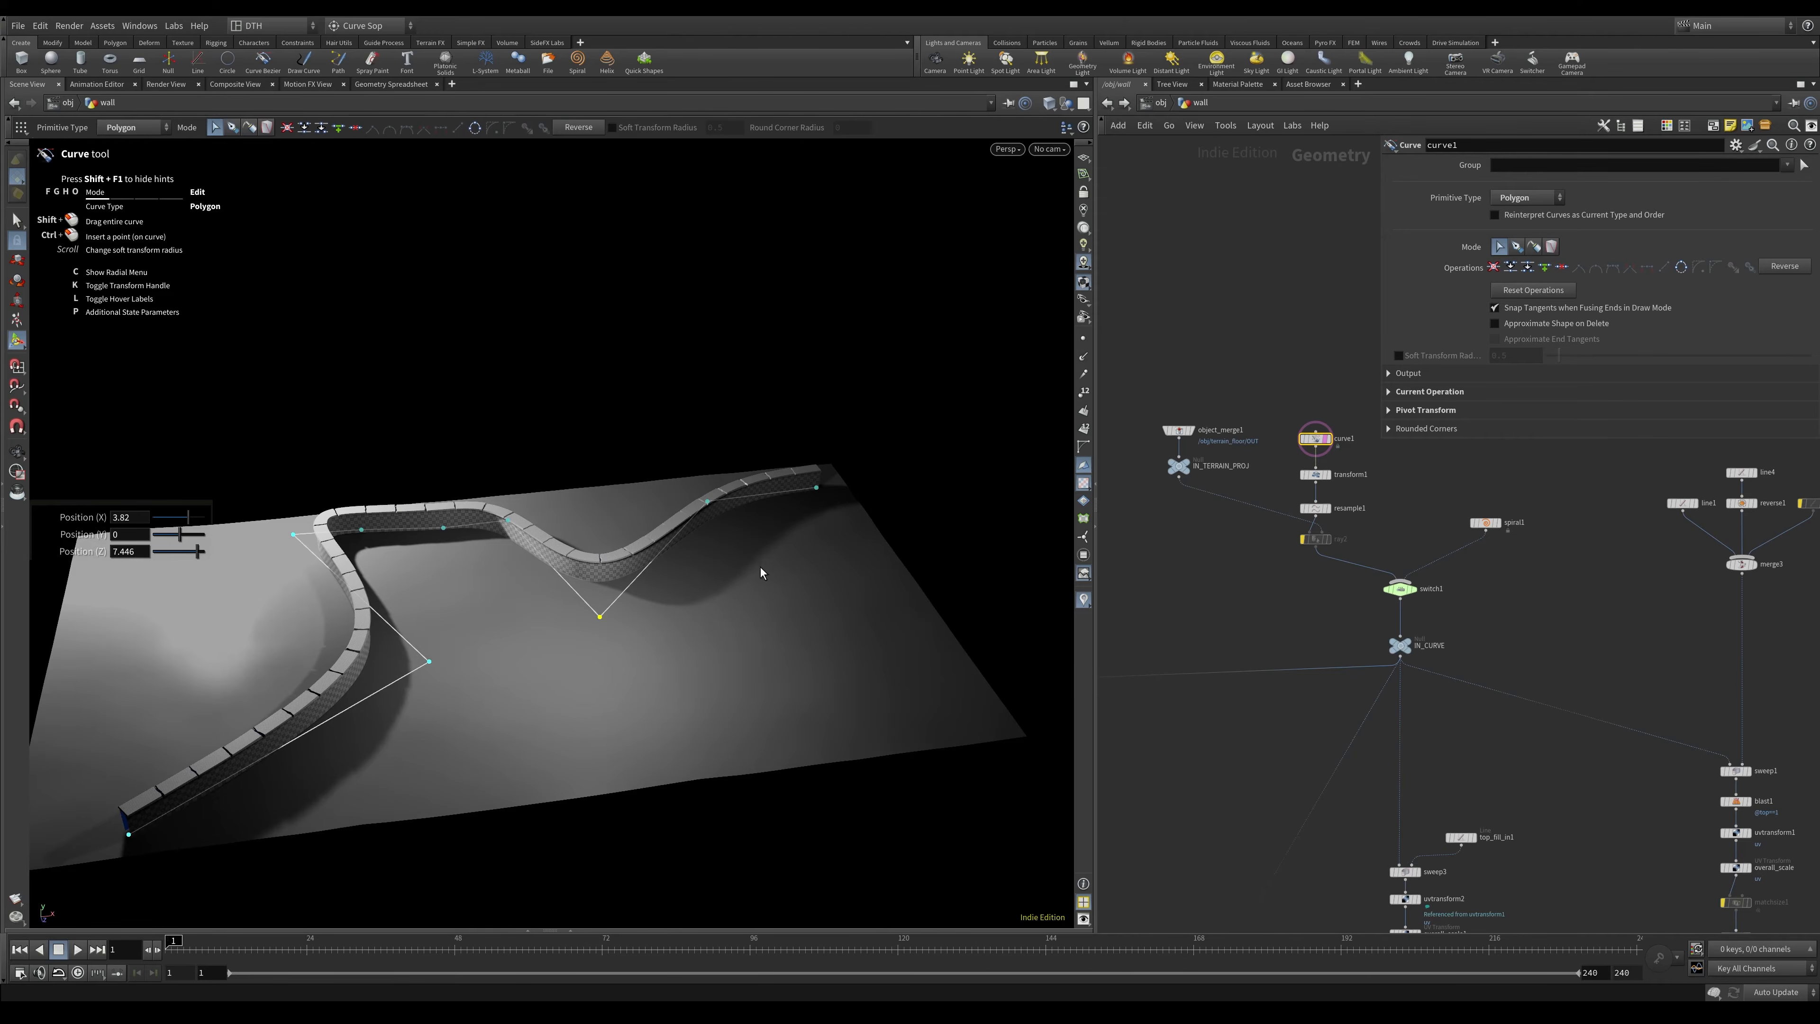
Move the curve's far end point to about X 15.11, Y -7.85, Z -0.17.
left_click(816, 488)
left_click_drag(792, 631, 791, 629)
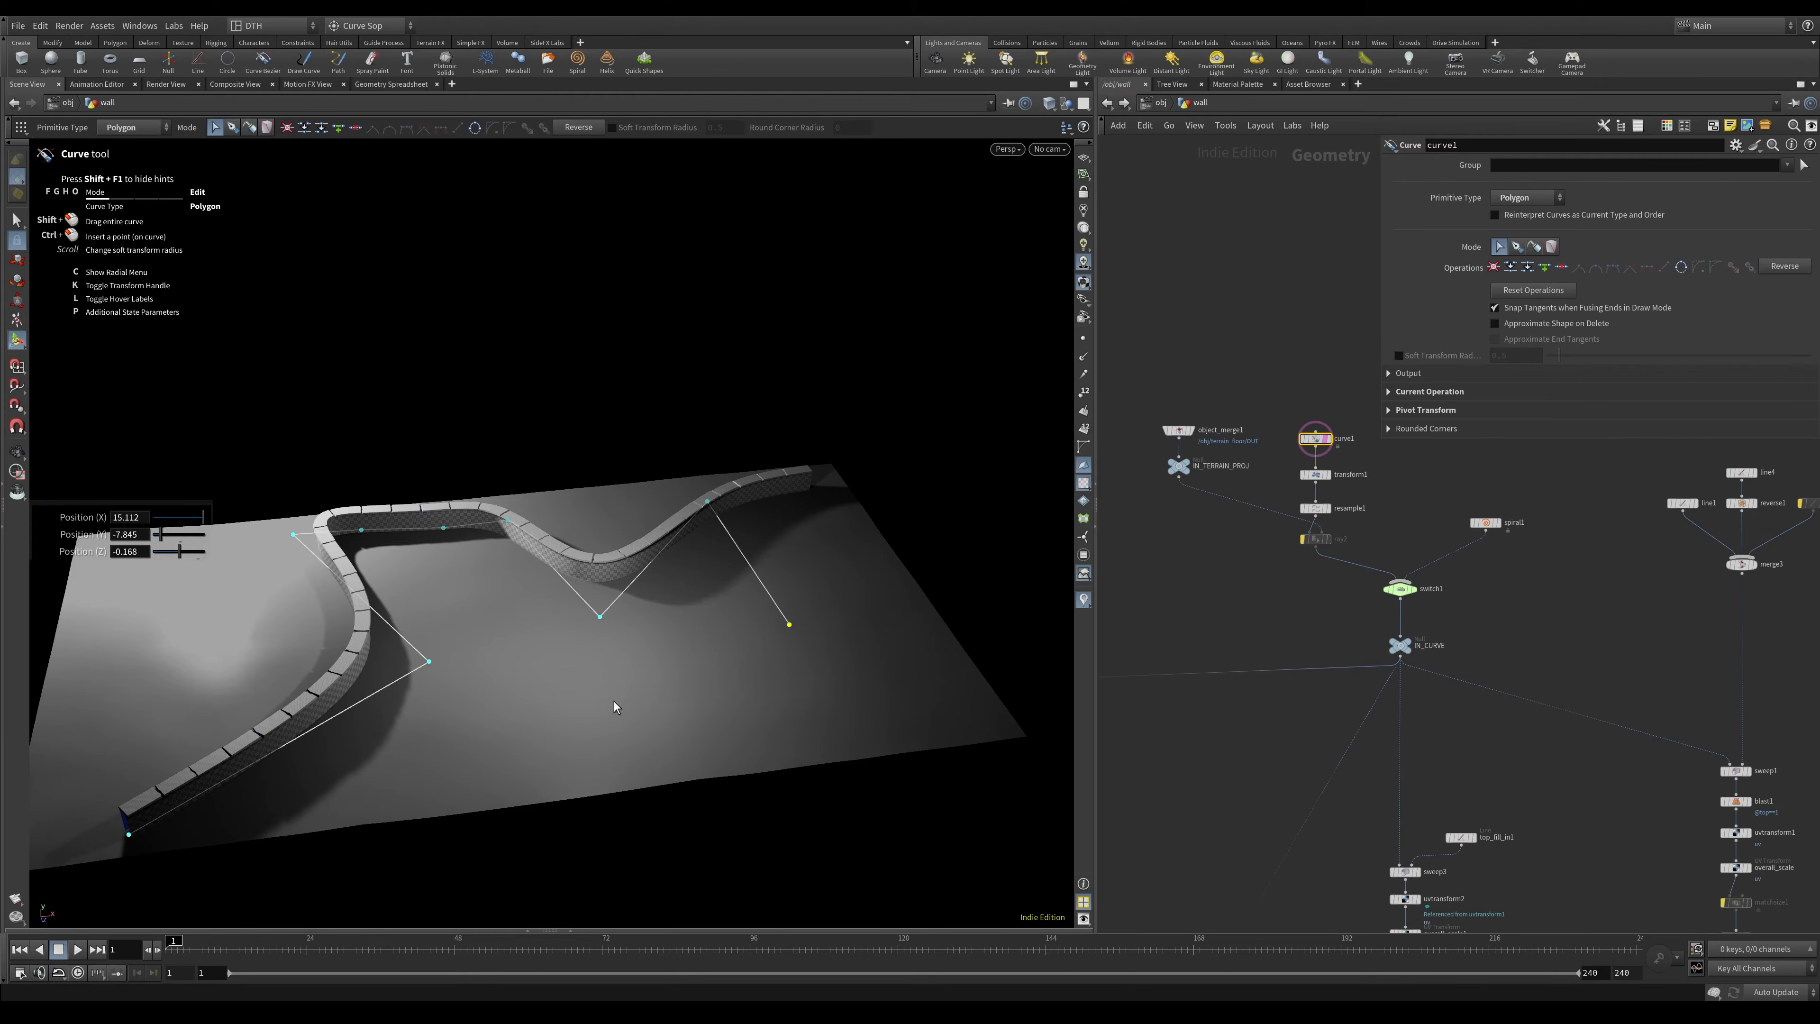
left_click_drag(504, 639, 590, 611, "alt")
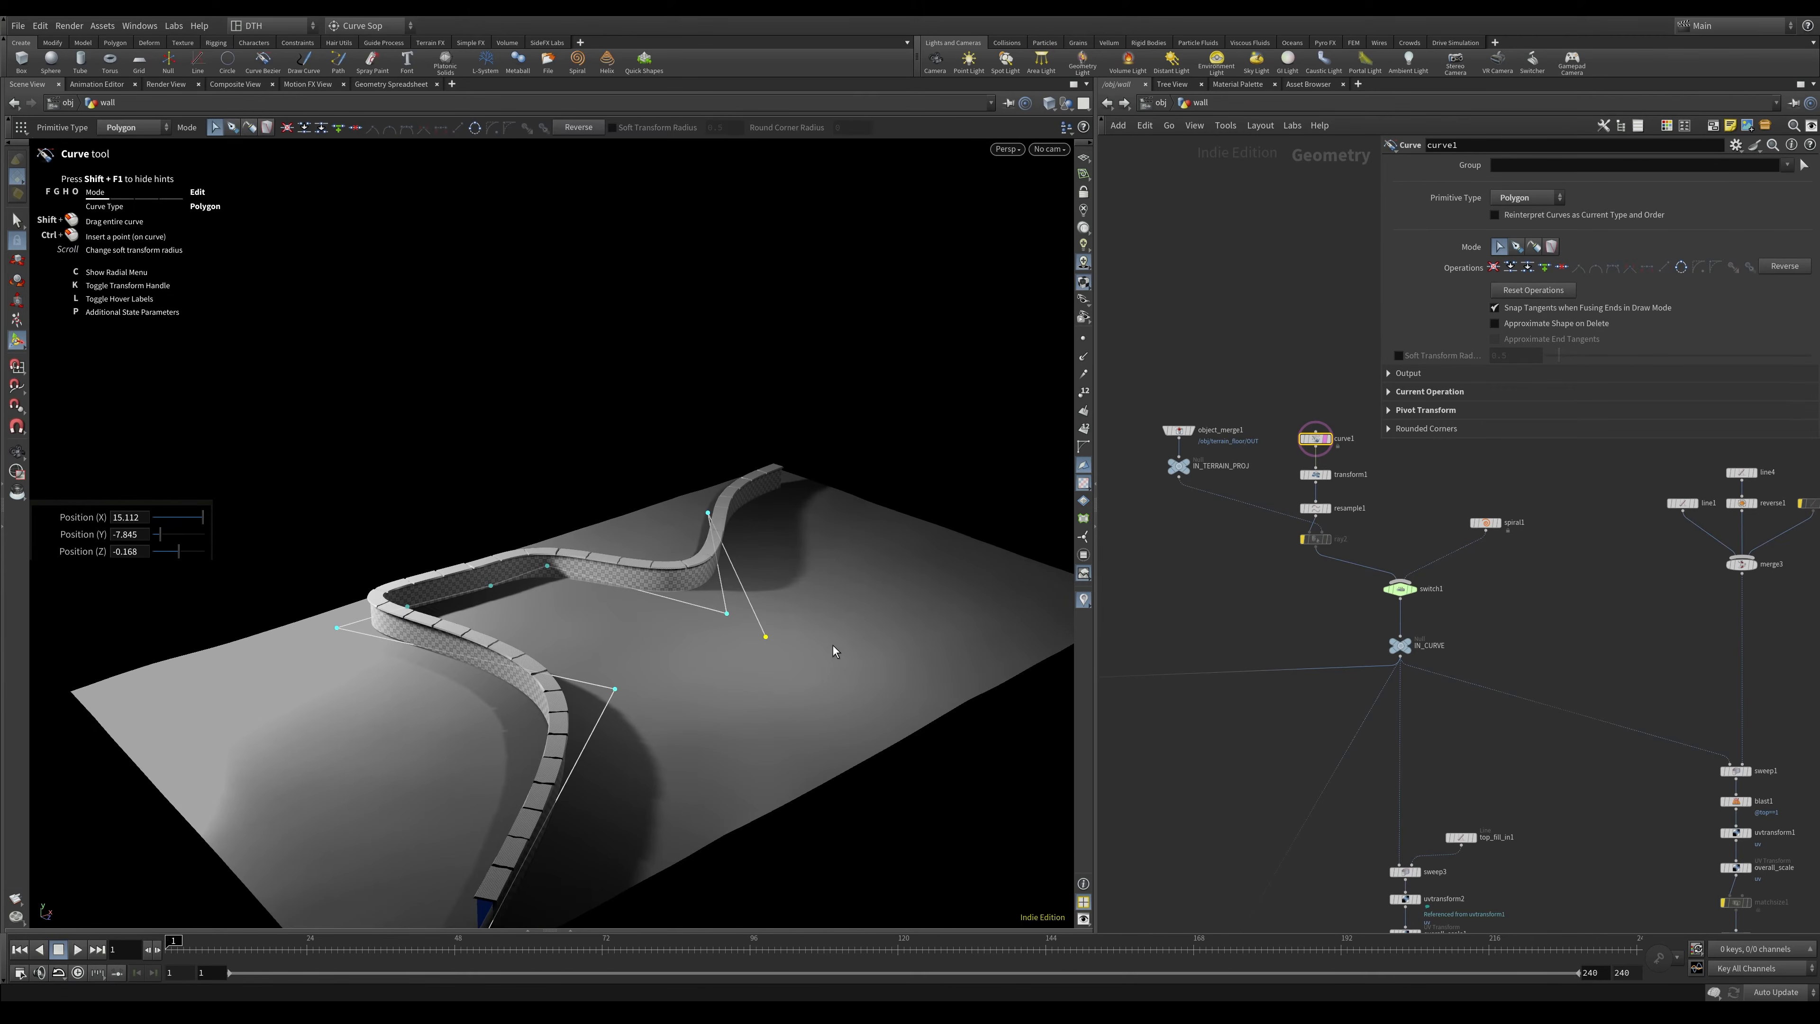
Undo the control point moves made on curve1.
key("ctrl+z")
key("ctrl+z")
key("ctrl+z")
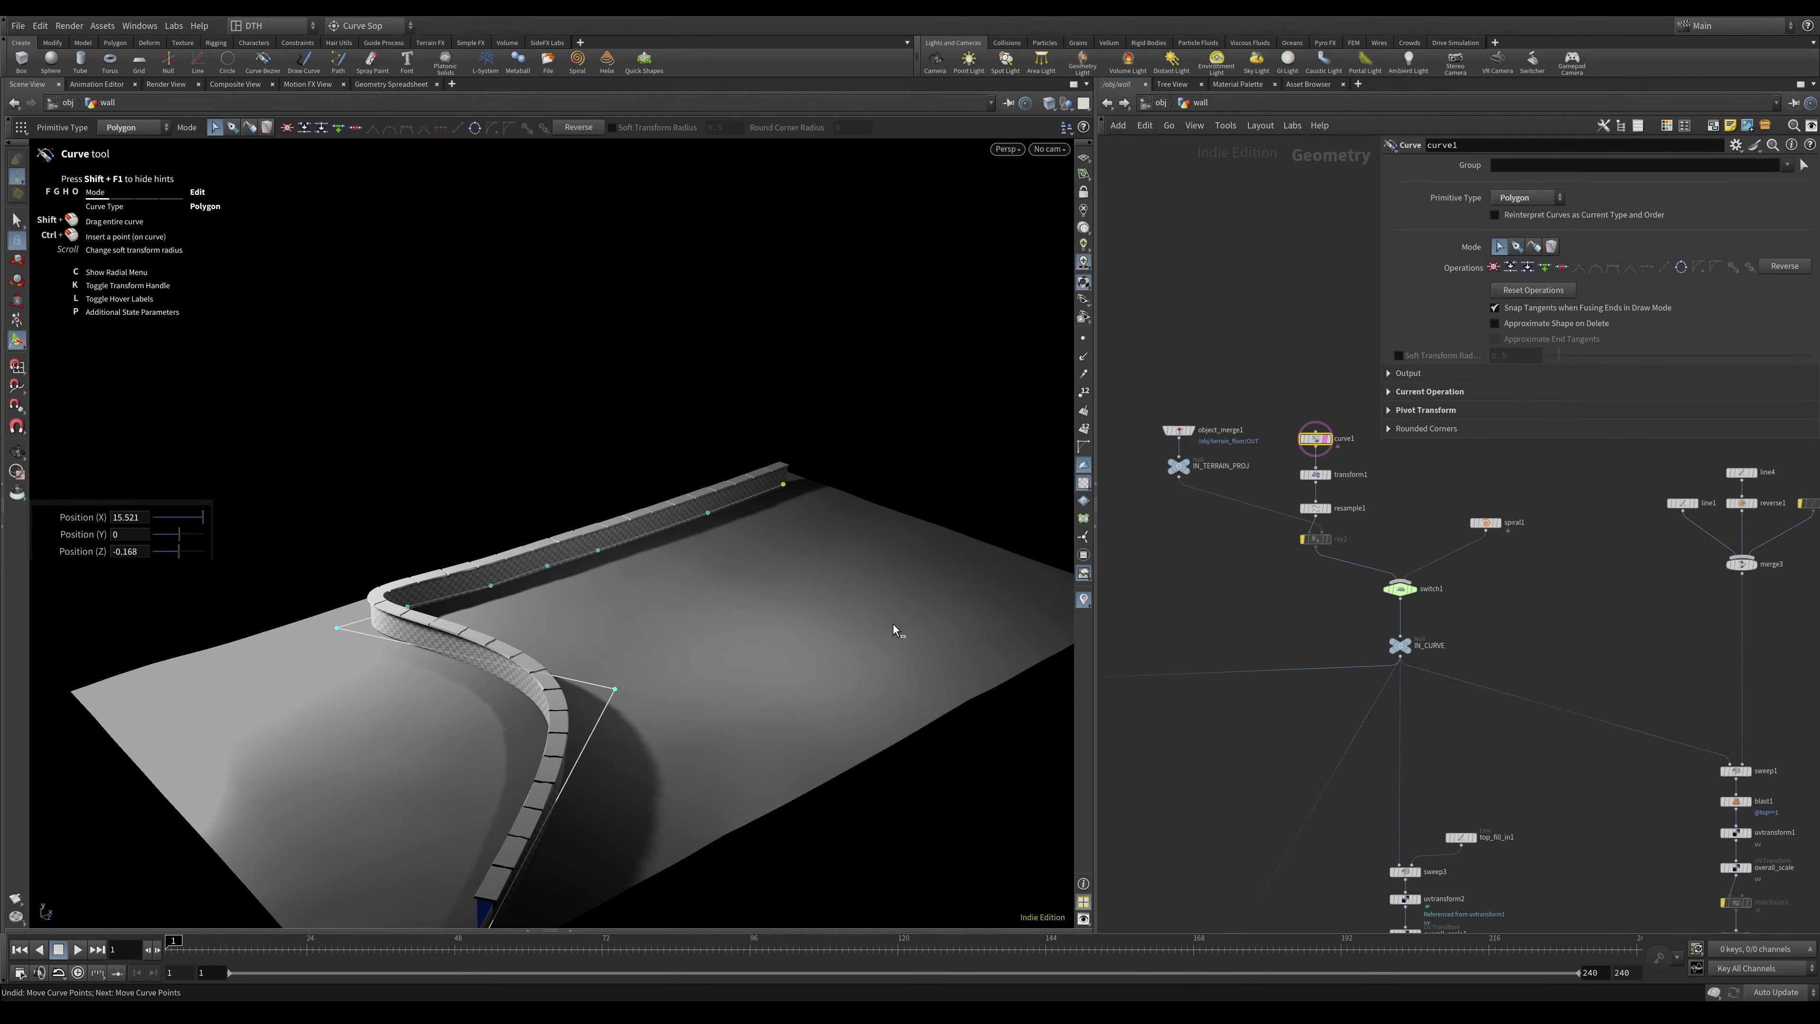
Preview the IN_TERRAIN_PROJ surface, and enable and display ray2 to project the wall curve onto it.
left_click(1316, 538)
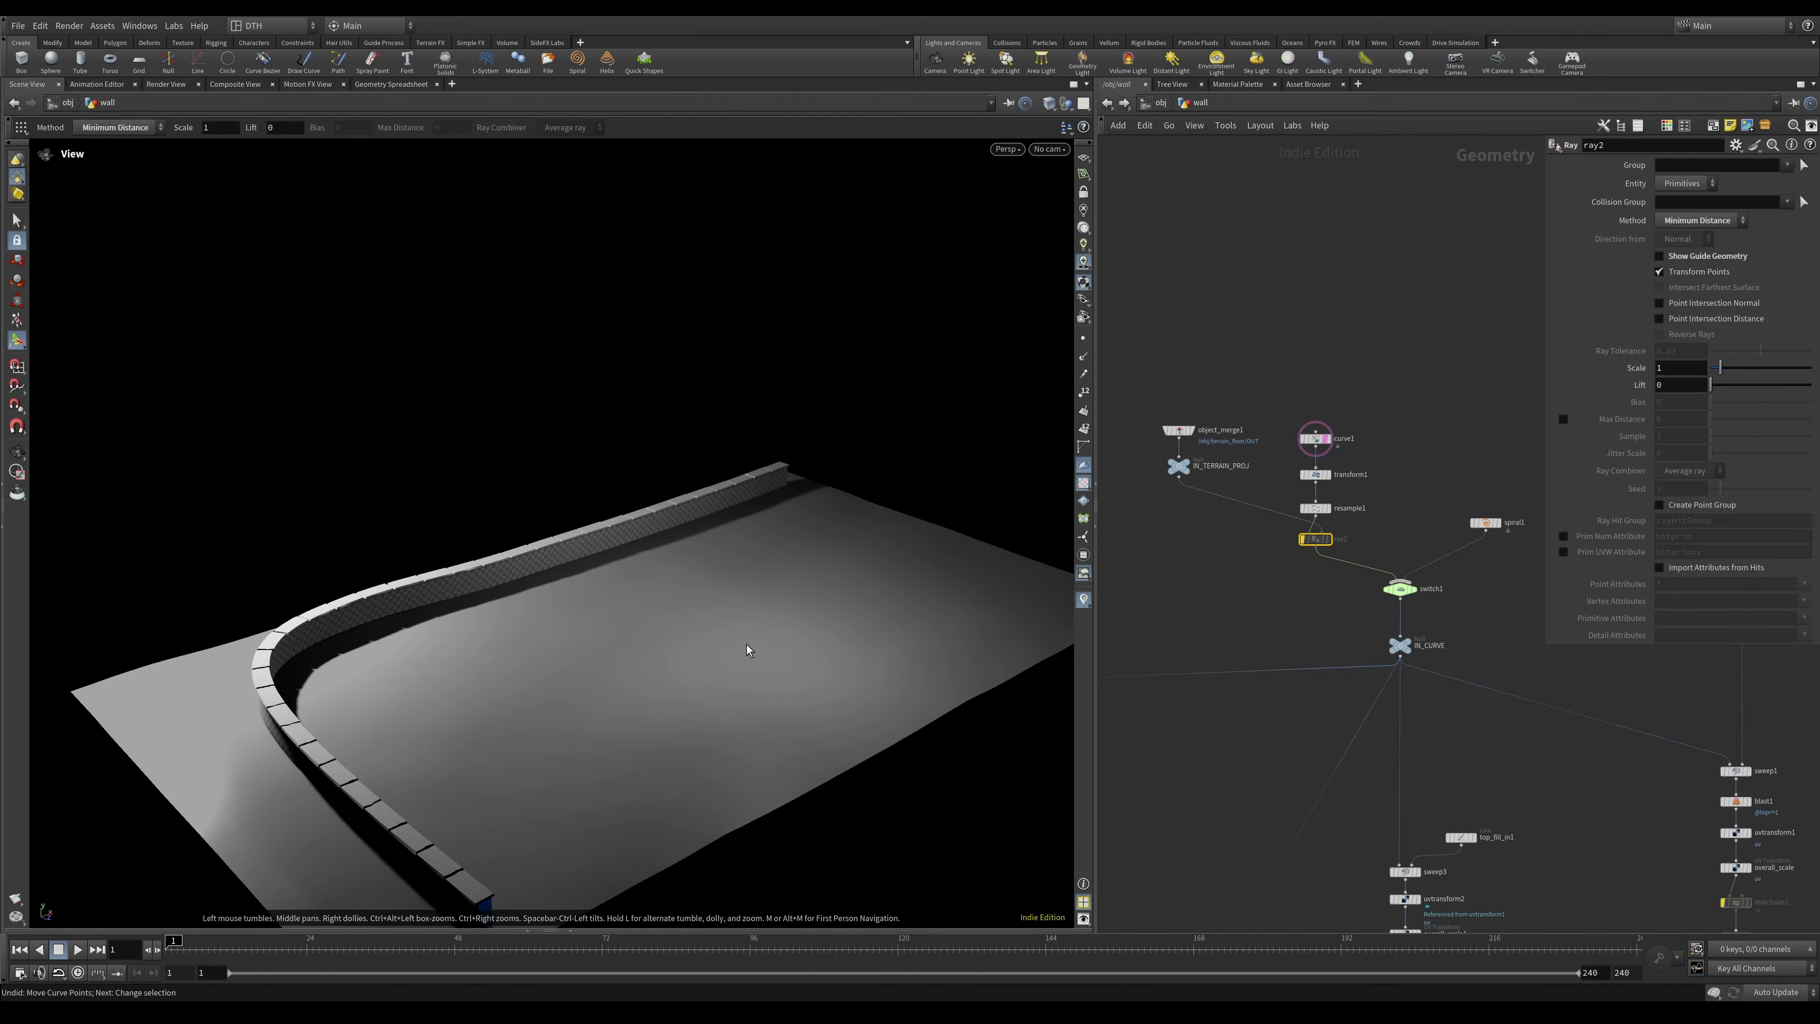
left_click_drag(1155, 455, 1155, 456)
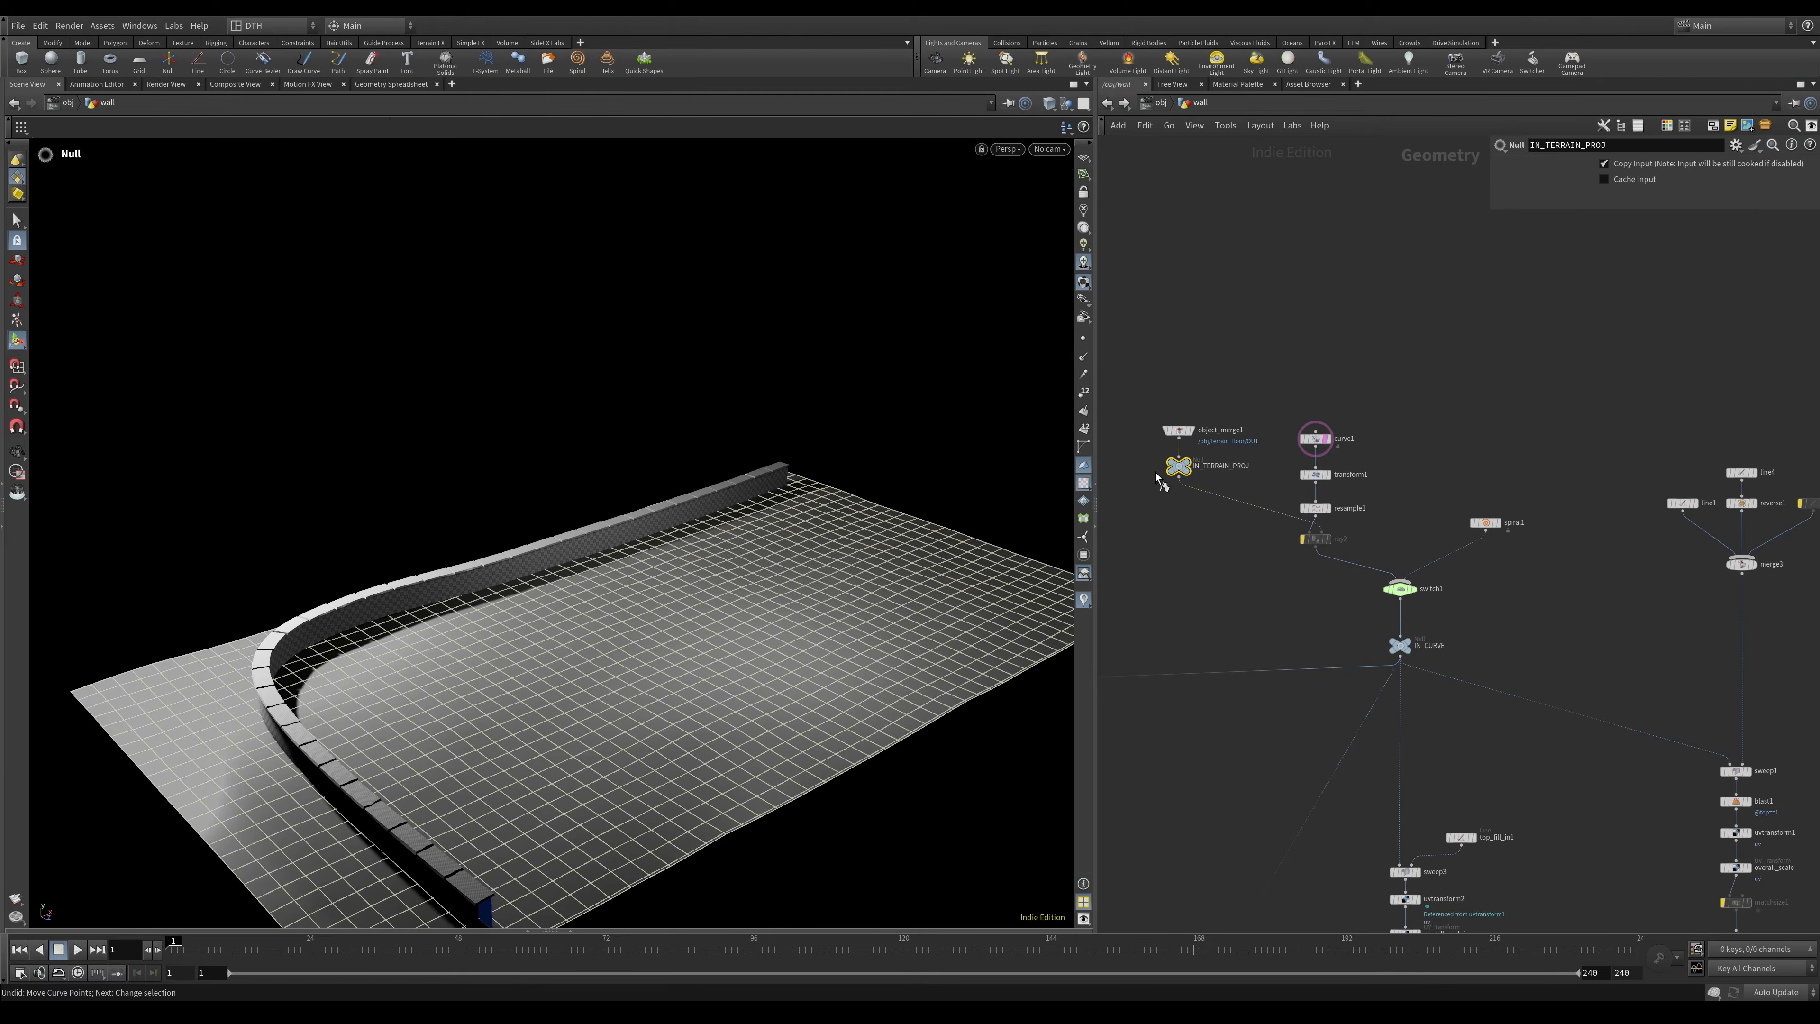
key("r")
mouse_move(520, 601)
left_mouse_down()
mouse_move(735, 586)
mouse_move(422, 553)
mouse_move(514, 605)
left_mouse_up()
mouse_move(1310, 542)
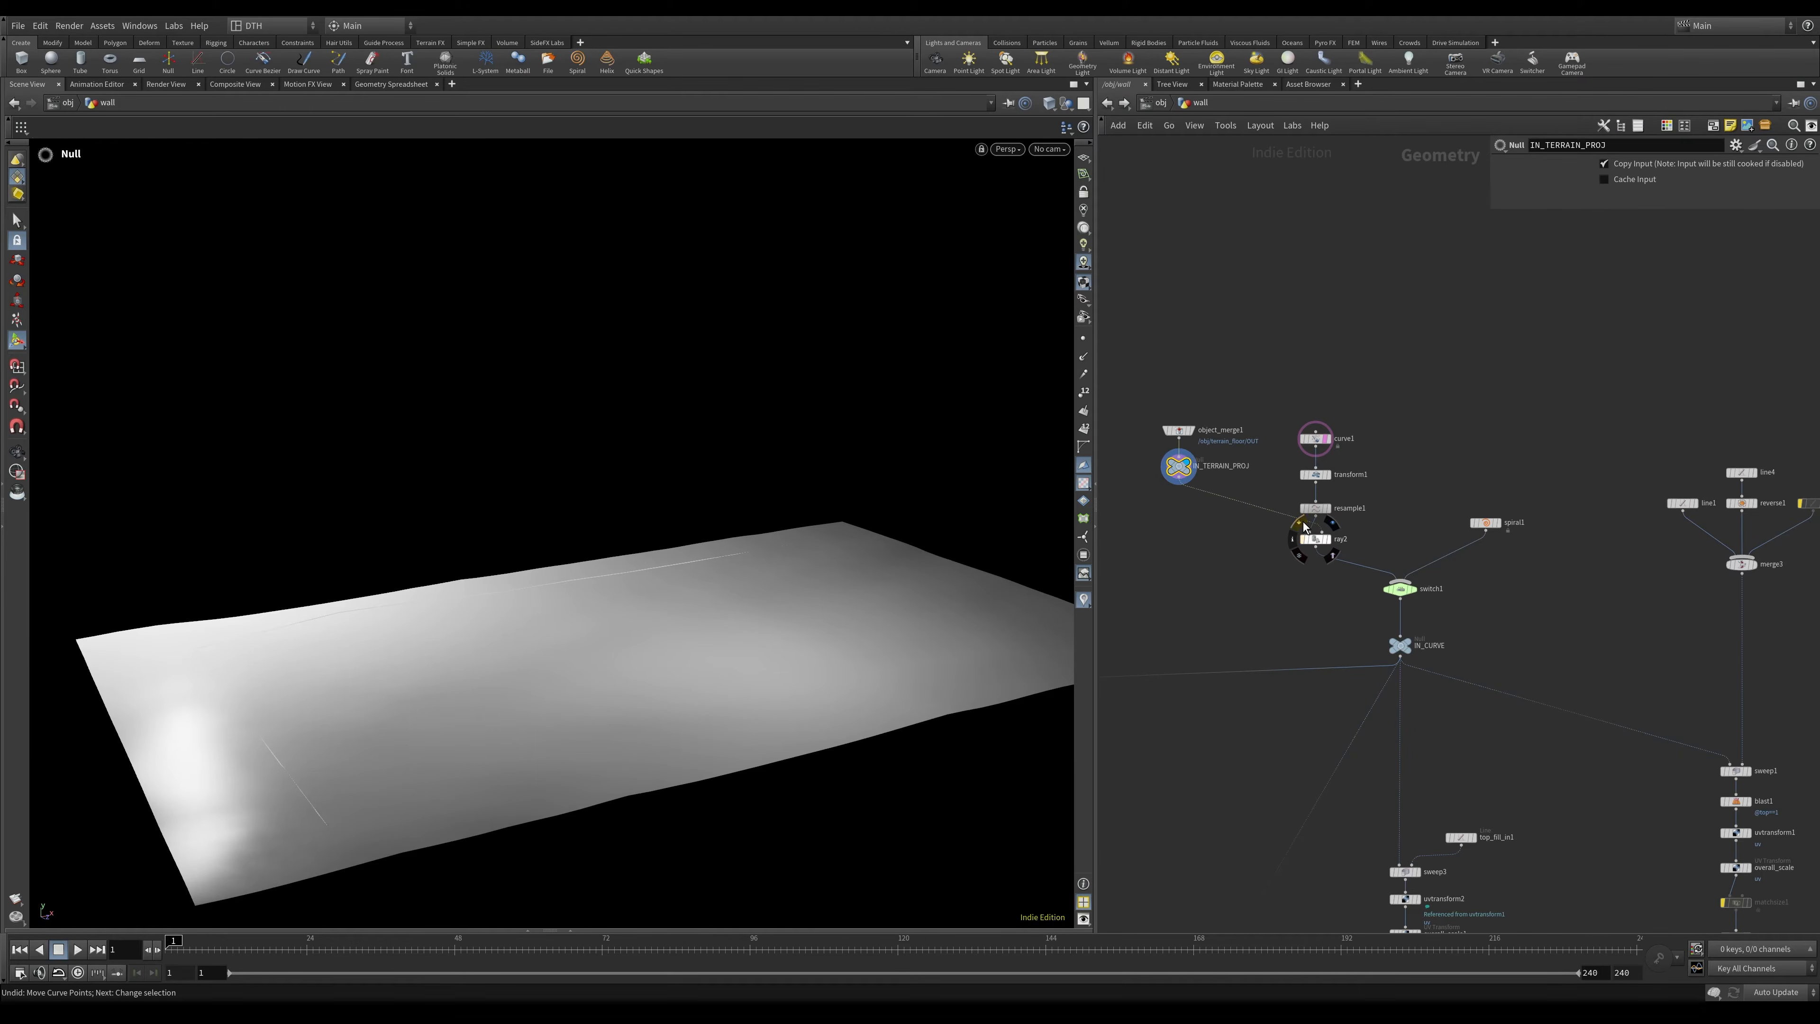
left_click(1329, 539)
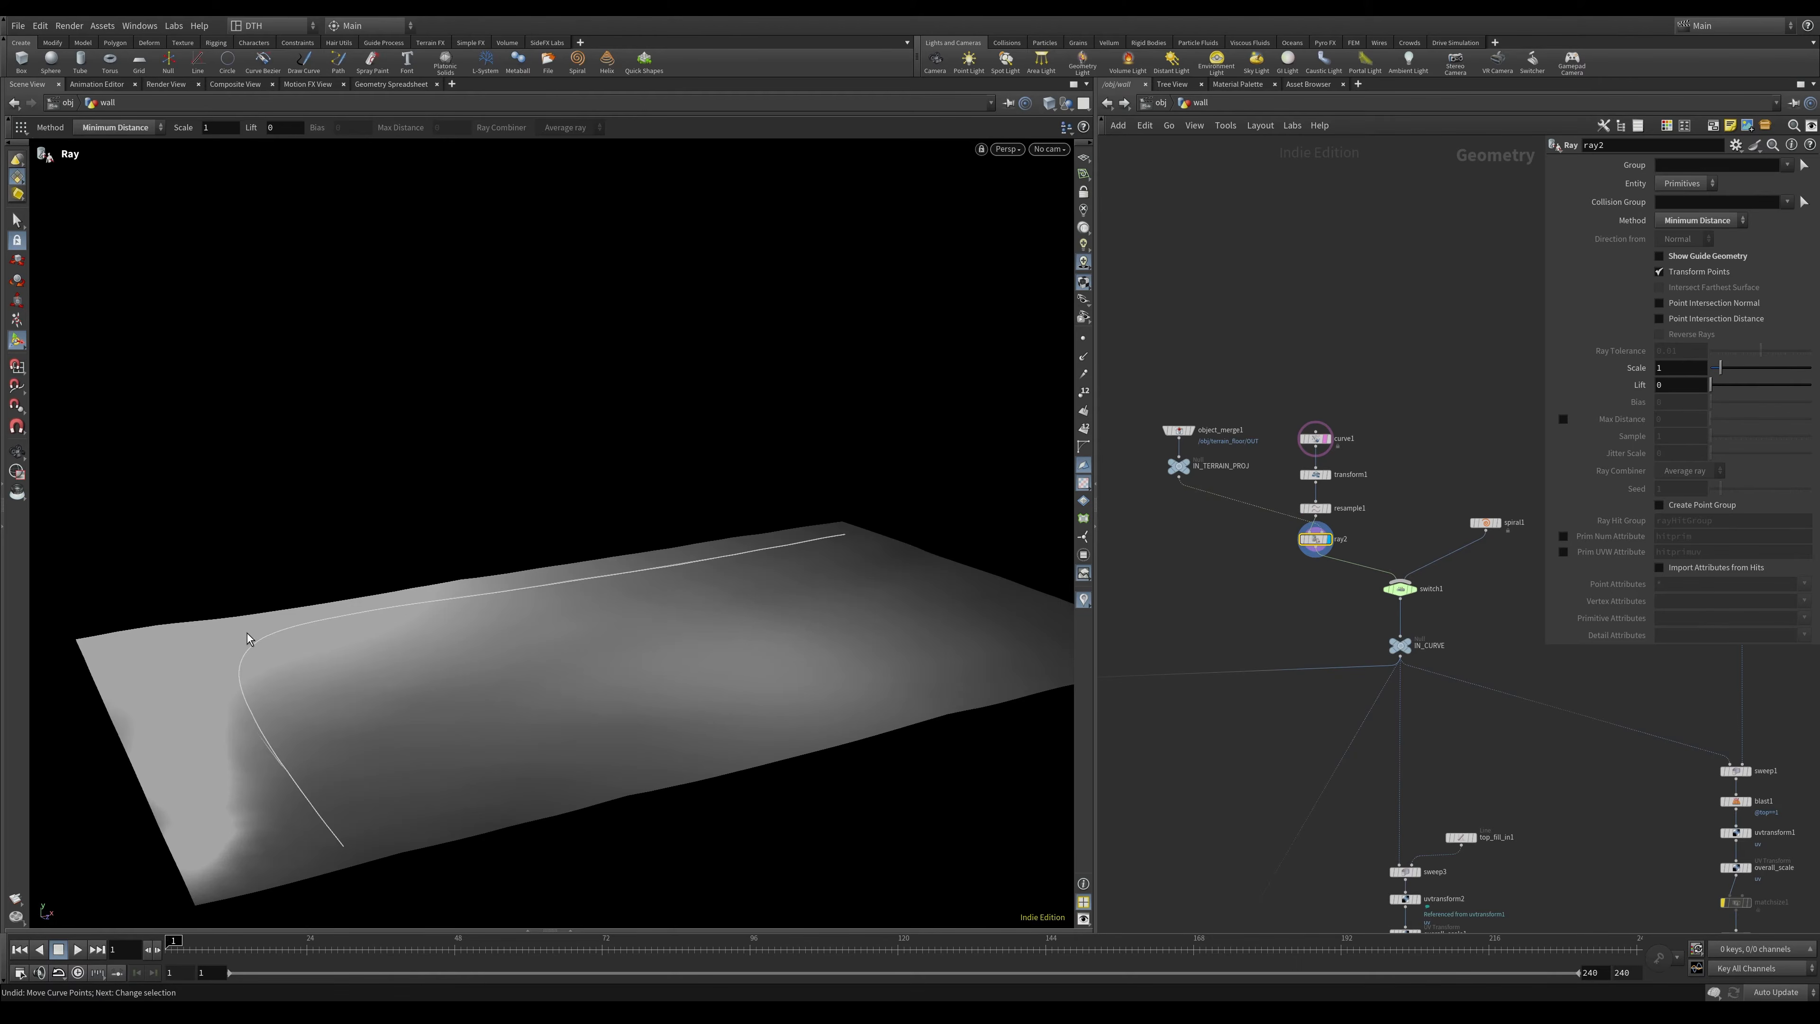
Display the wall network's final PREVIEW null at the end of the node chain.
middle_click_drag(1470, 783, 1339, 542)
scroll(1368, 758, "down", 2)
middle_click_drag(1367, 789, 1377, 439)
scroll(1351, 721, "down", 1)
middle_click_drag(1351, 721, 1346, 253)
middle_click_drag(1365, 681, 1372, 208)
left_click_drag(1270, 712, 1402, 753)
left_click_drag(746, 694, 516, 663)
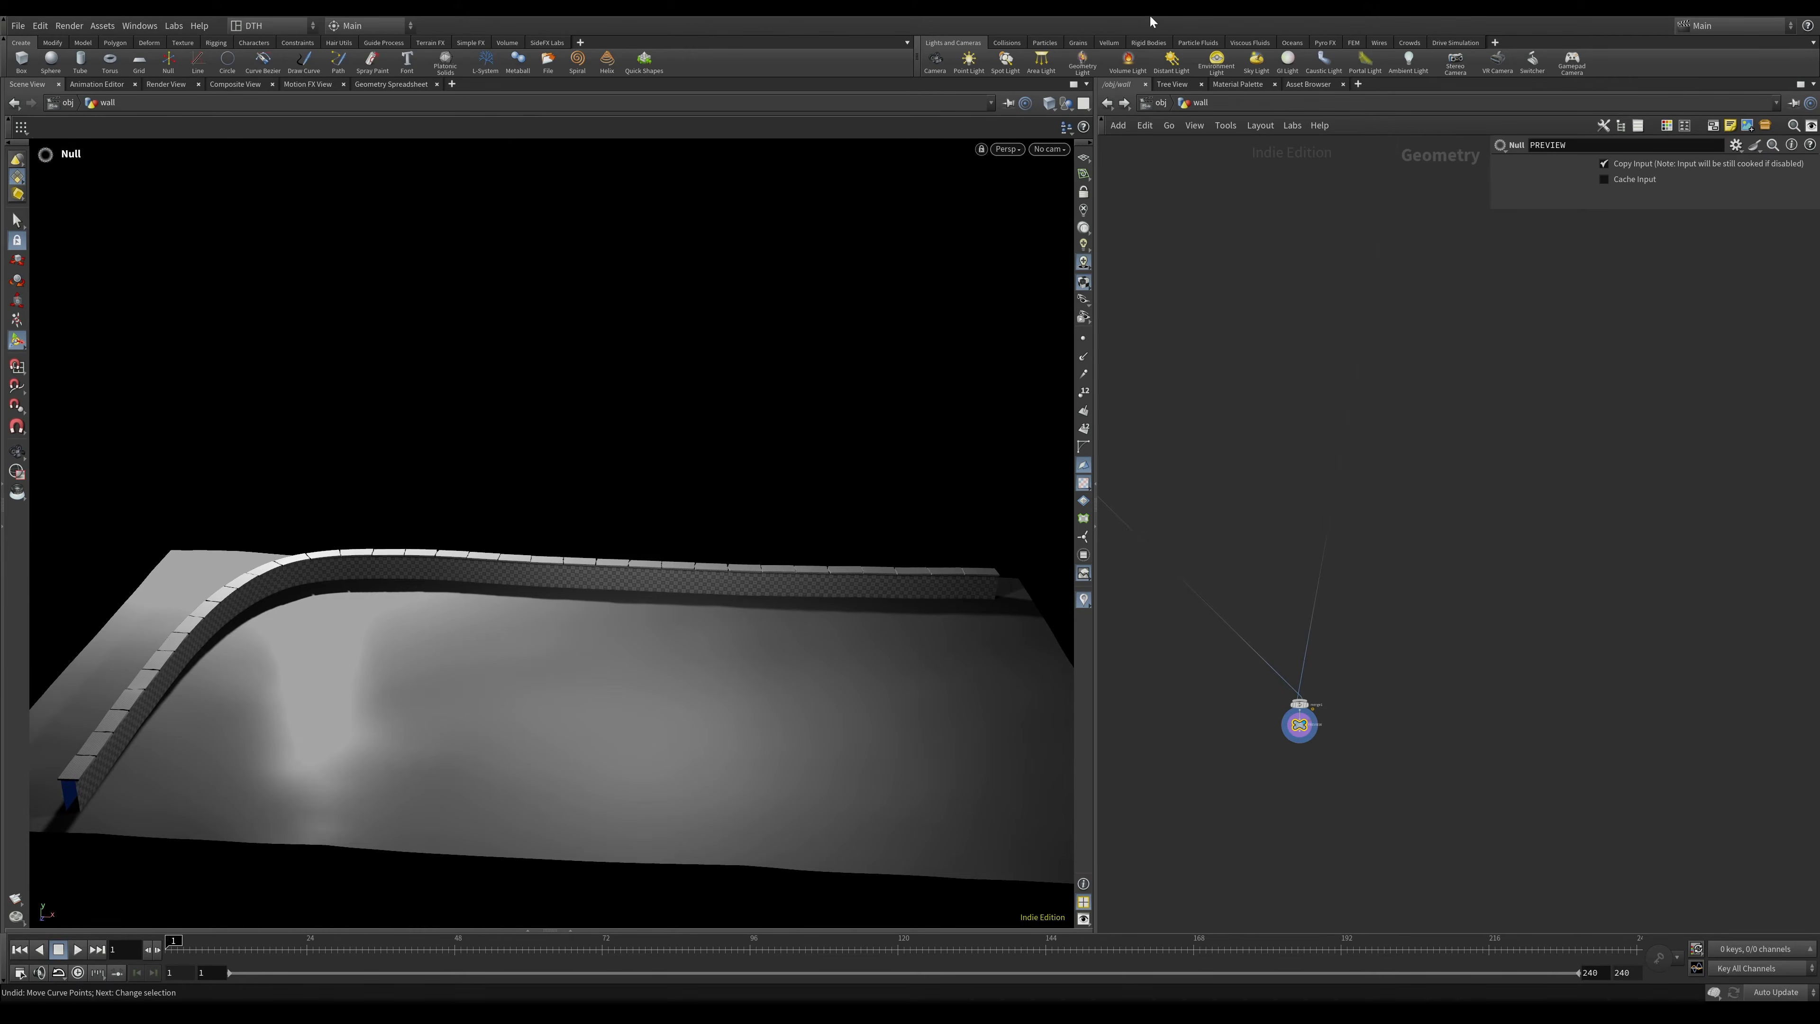
In the terrain_floor object, set the mountain1 noise amplitude to 0.2 and show the other objects without ghosting.
left_click(1161, 103)
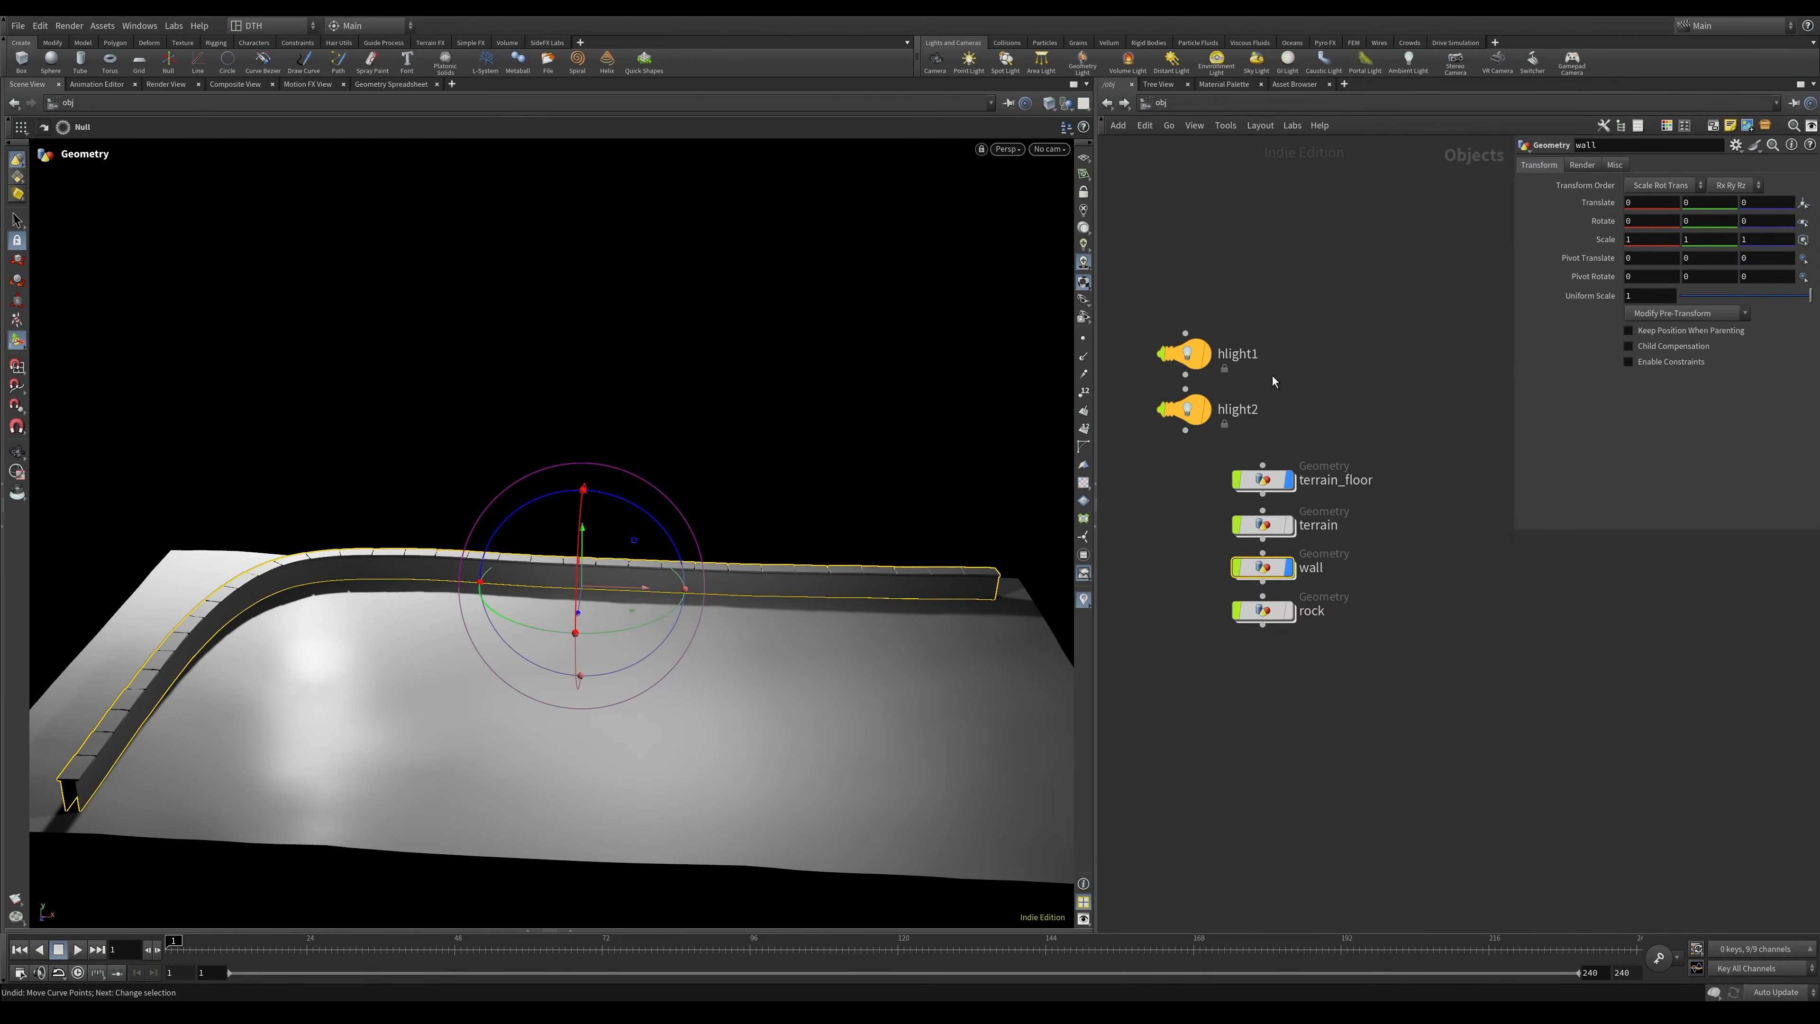
double_click(1267, 488)
left_click_drag(494, 633, 657, 612, "alt")
left_click_drag(1344, 505, 1614, 521)
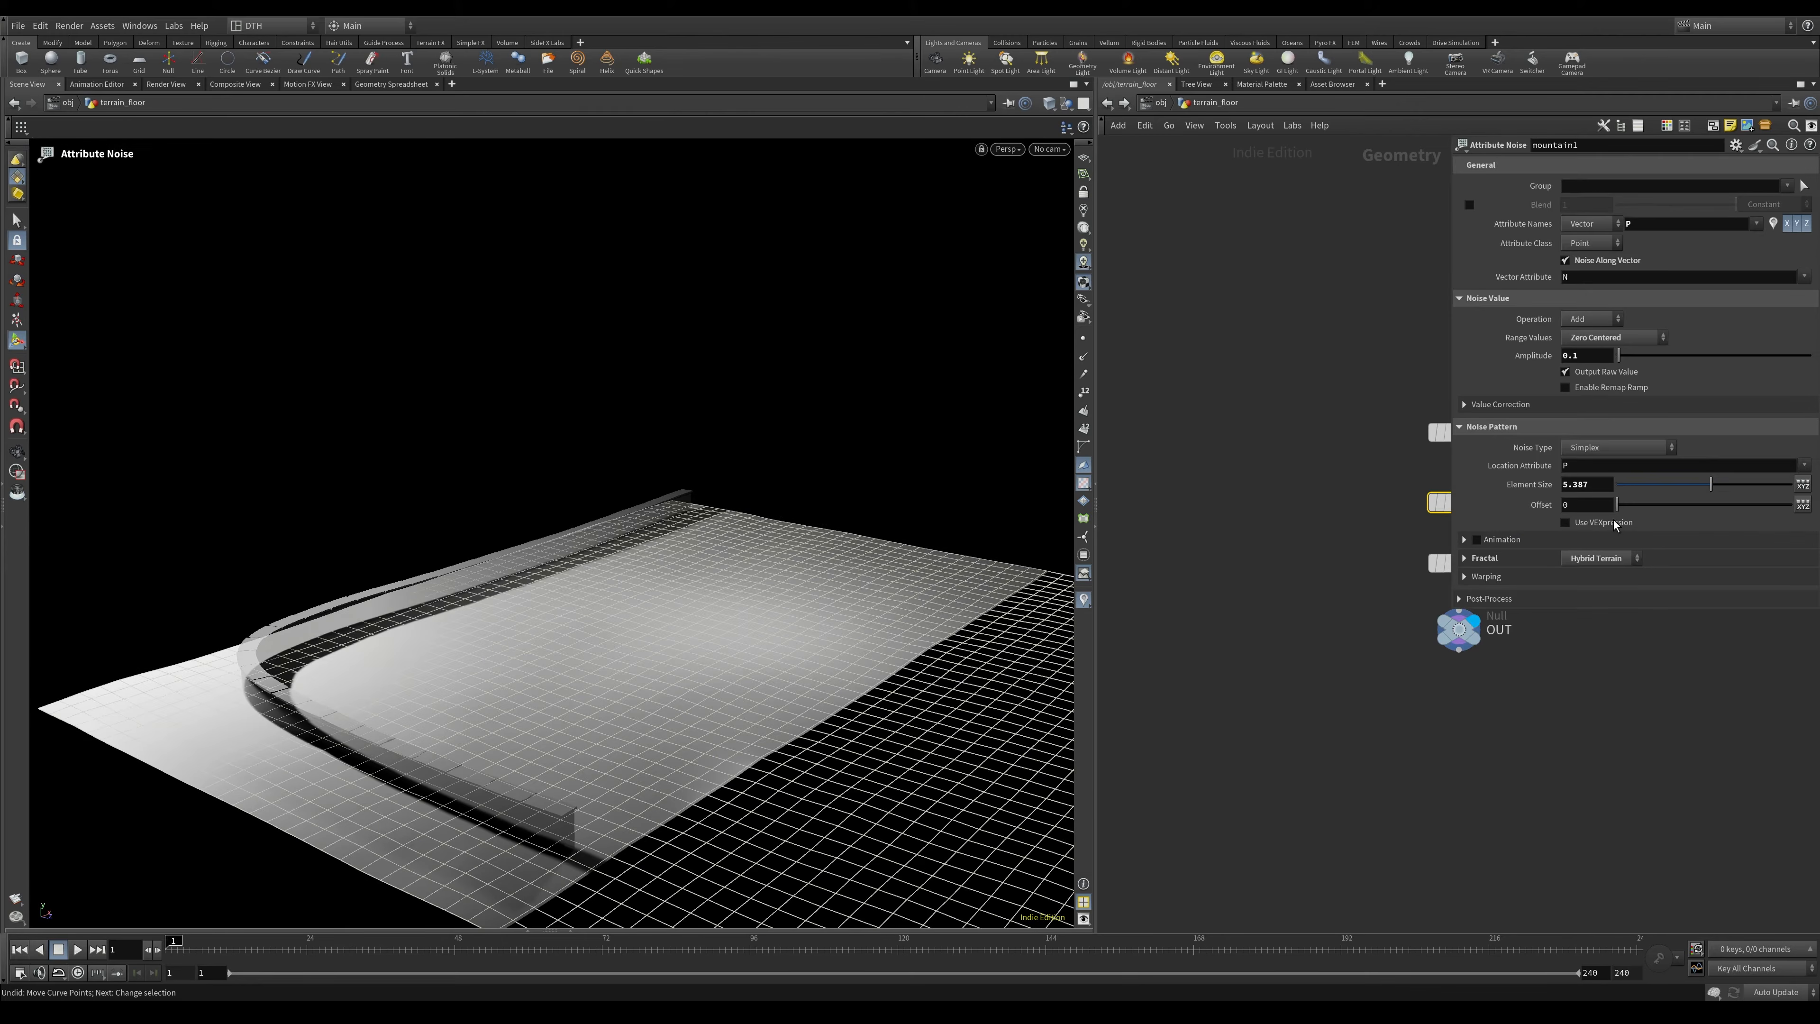
left_click(1593, 356)
key("BackSpace")
type("2")
key("Return")
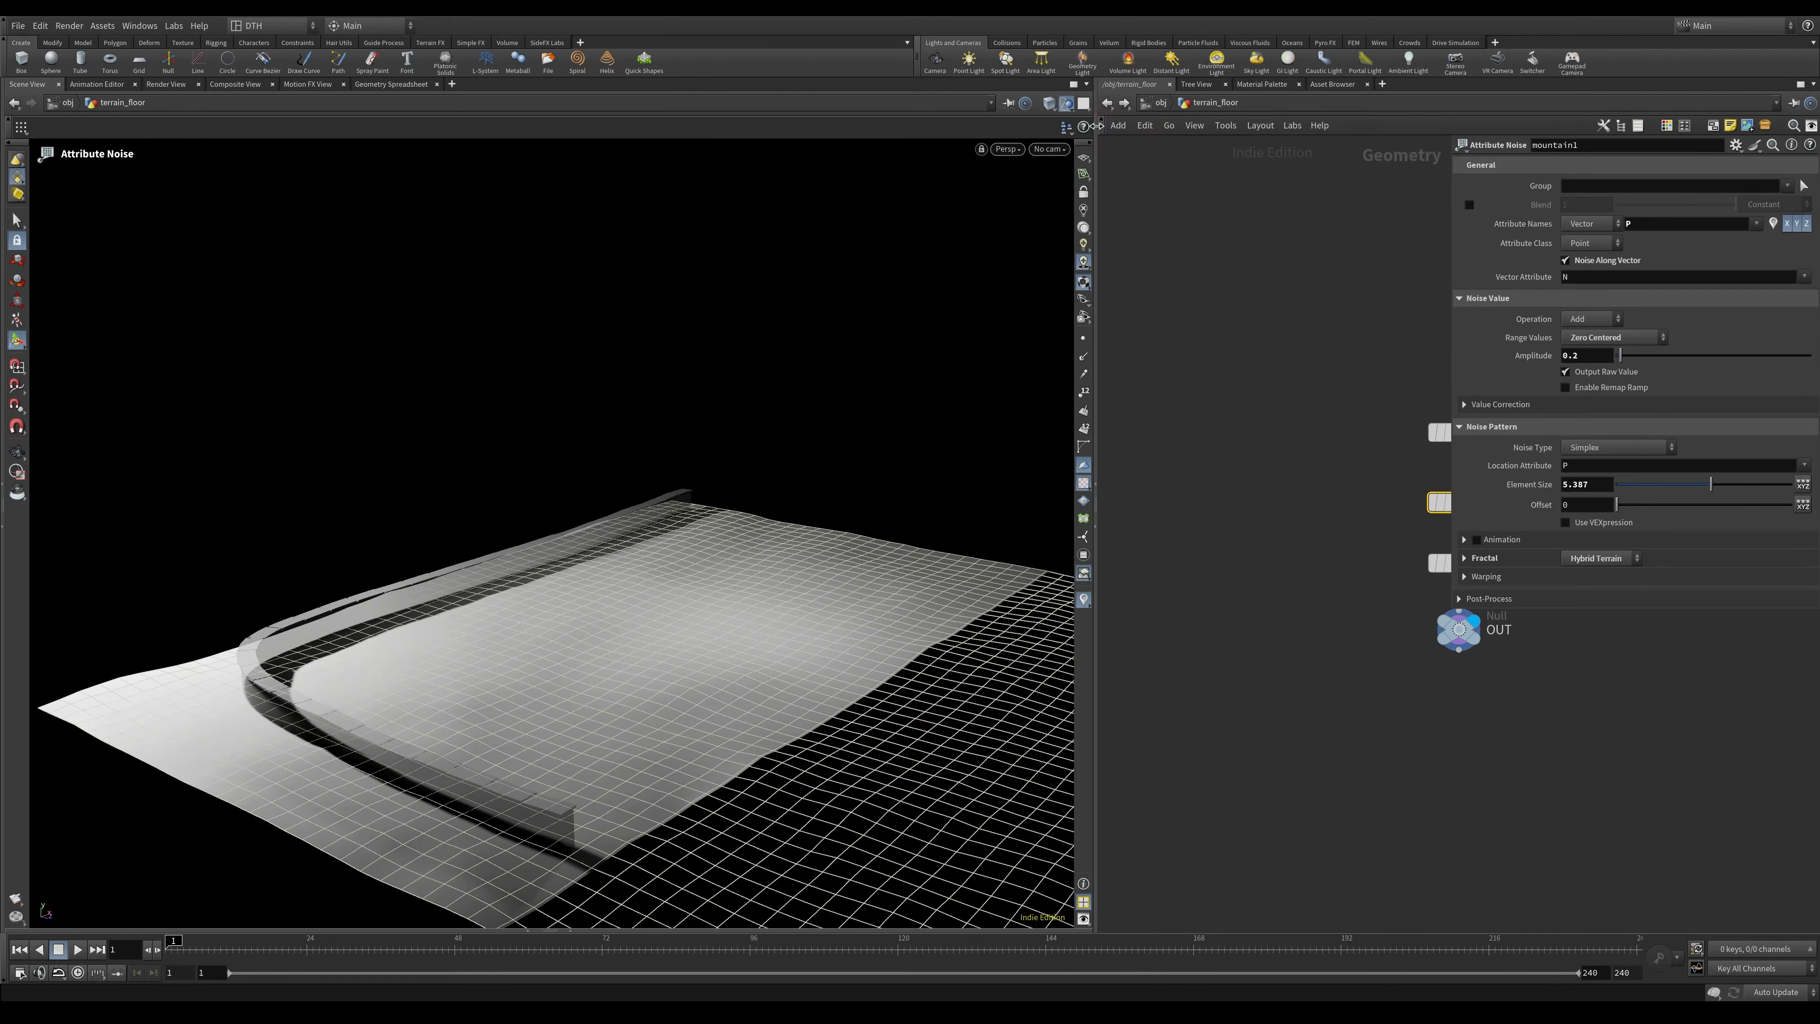
left_click(1066, 104)
Set the mountain1 noise amplitude to 0.5.
right_click_drag(316, 622, 645, 533, "alt")
key("BackSpace")
type("5")
key("Return")
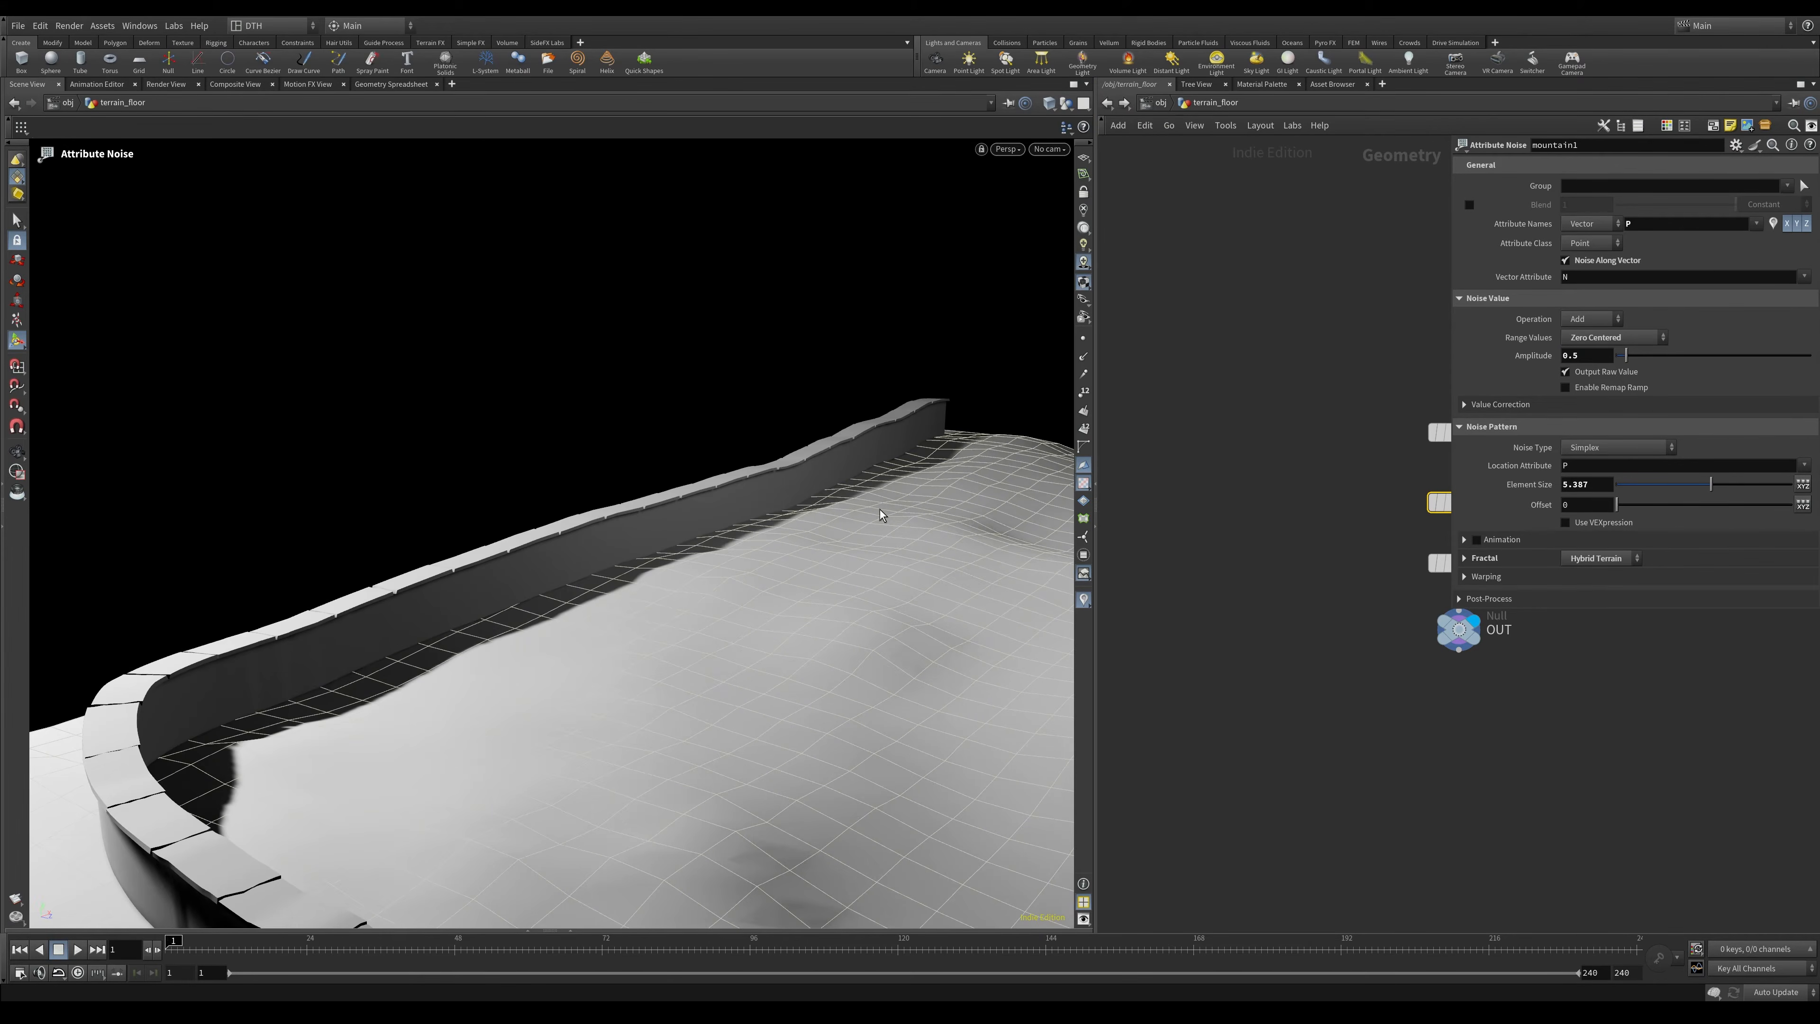
Examine from several angles and up close how the wall and its top stones follow the bumpier terrain.
left_click_drag(726, 537, 656, 493, "alt")
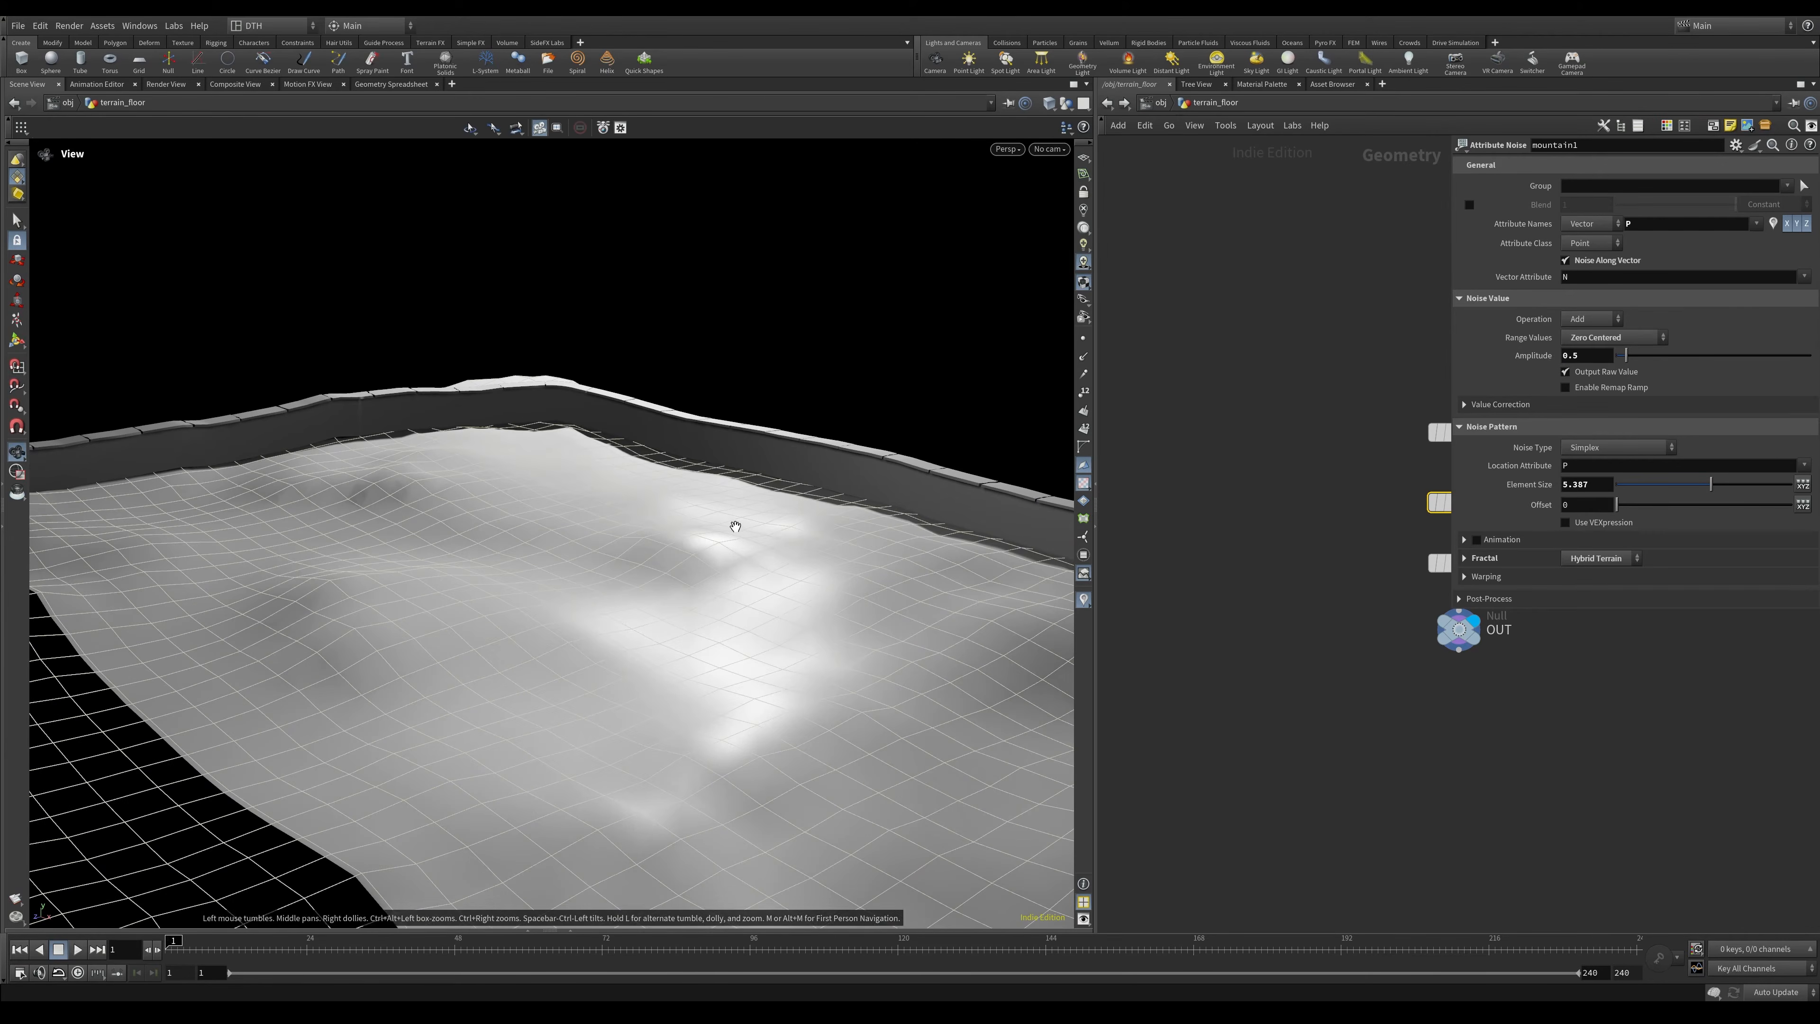
middle_click_drag(735, 524, 447, 541, "alt")
left_click_drag(447, 540, 499, 553, "alt")
right_click_drag(663, 554, 876, 551, "alt")
left_click_drag(707, 547, 937, 563, "alt")
left_click_drag(776, 539, 838, 534, "alt")
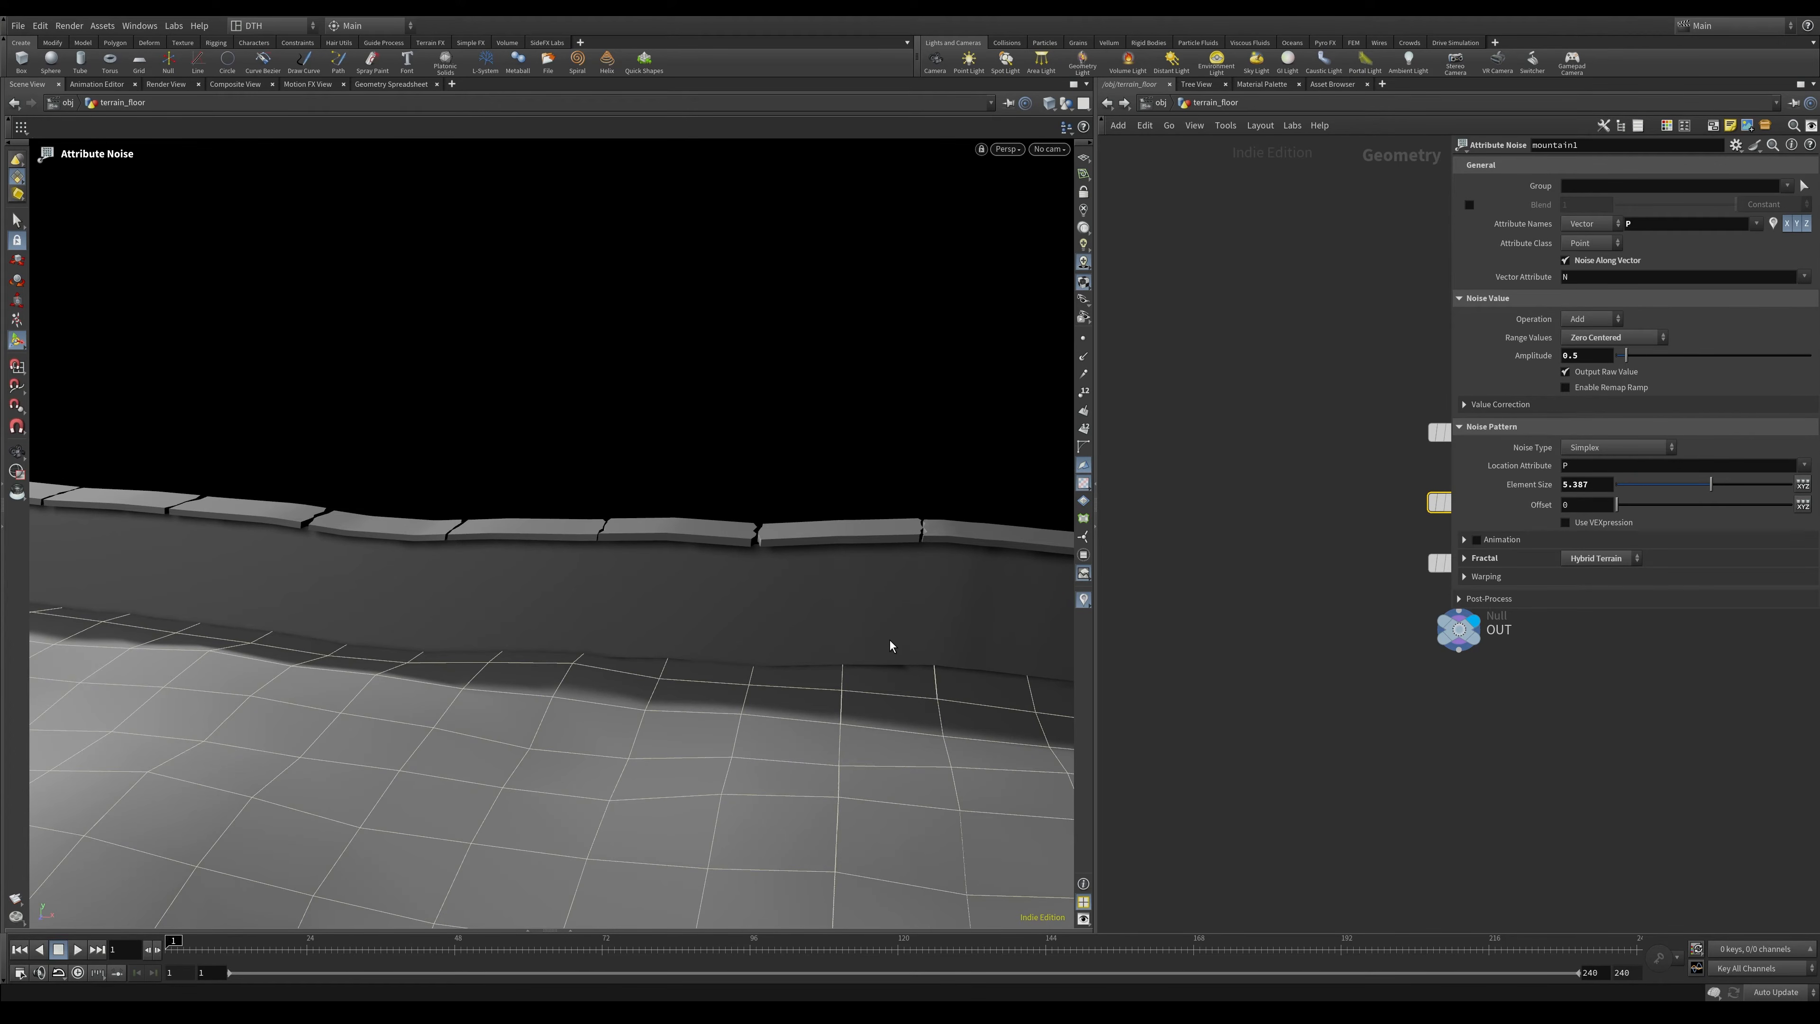
left_click_drag(840, 534, 344, 608, "alt")
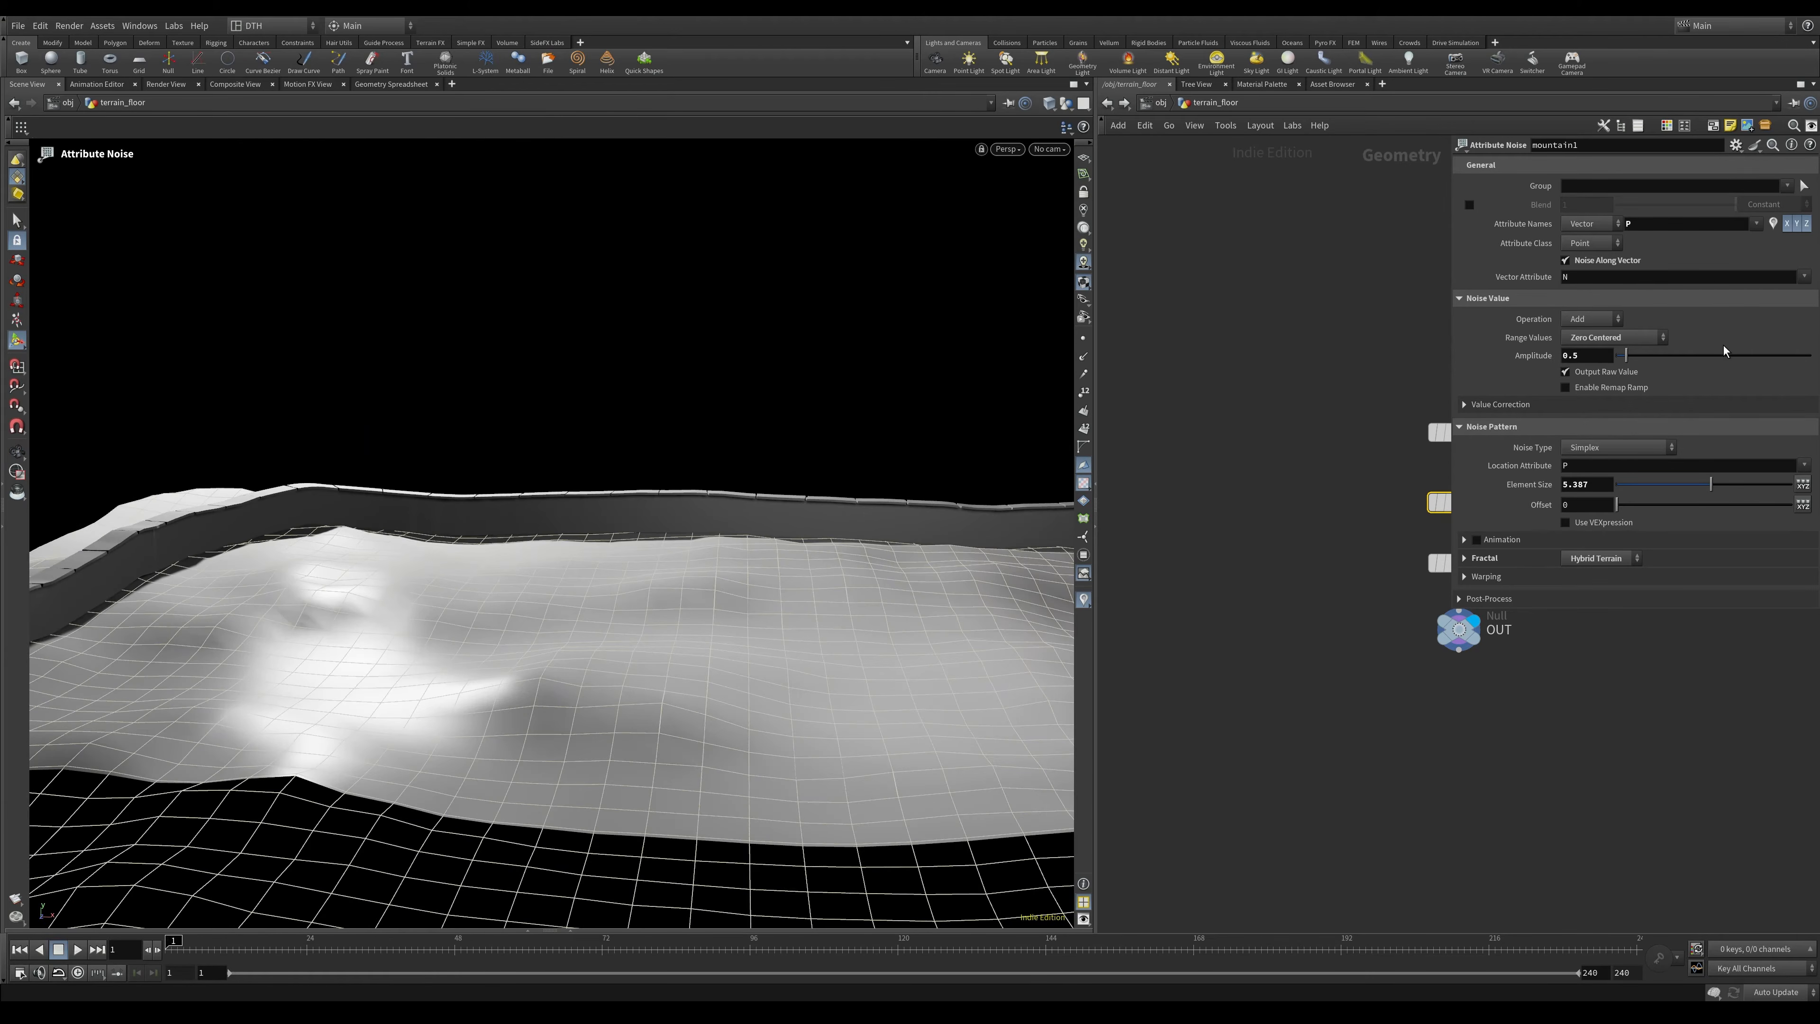
Try a mountain1 noise amplitude of 0.3, and settle on 0.2.
left_click(1587, 359)
type("3")
key("Return")
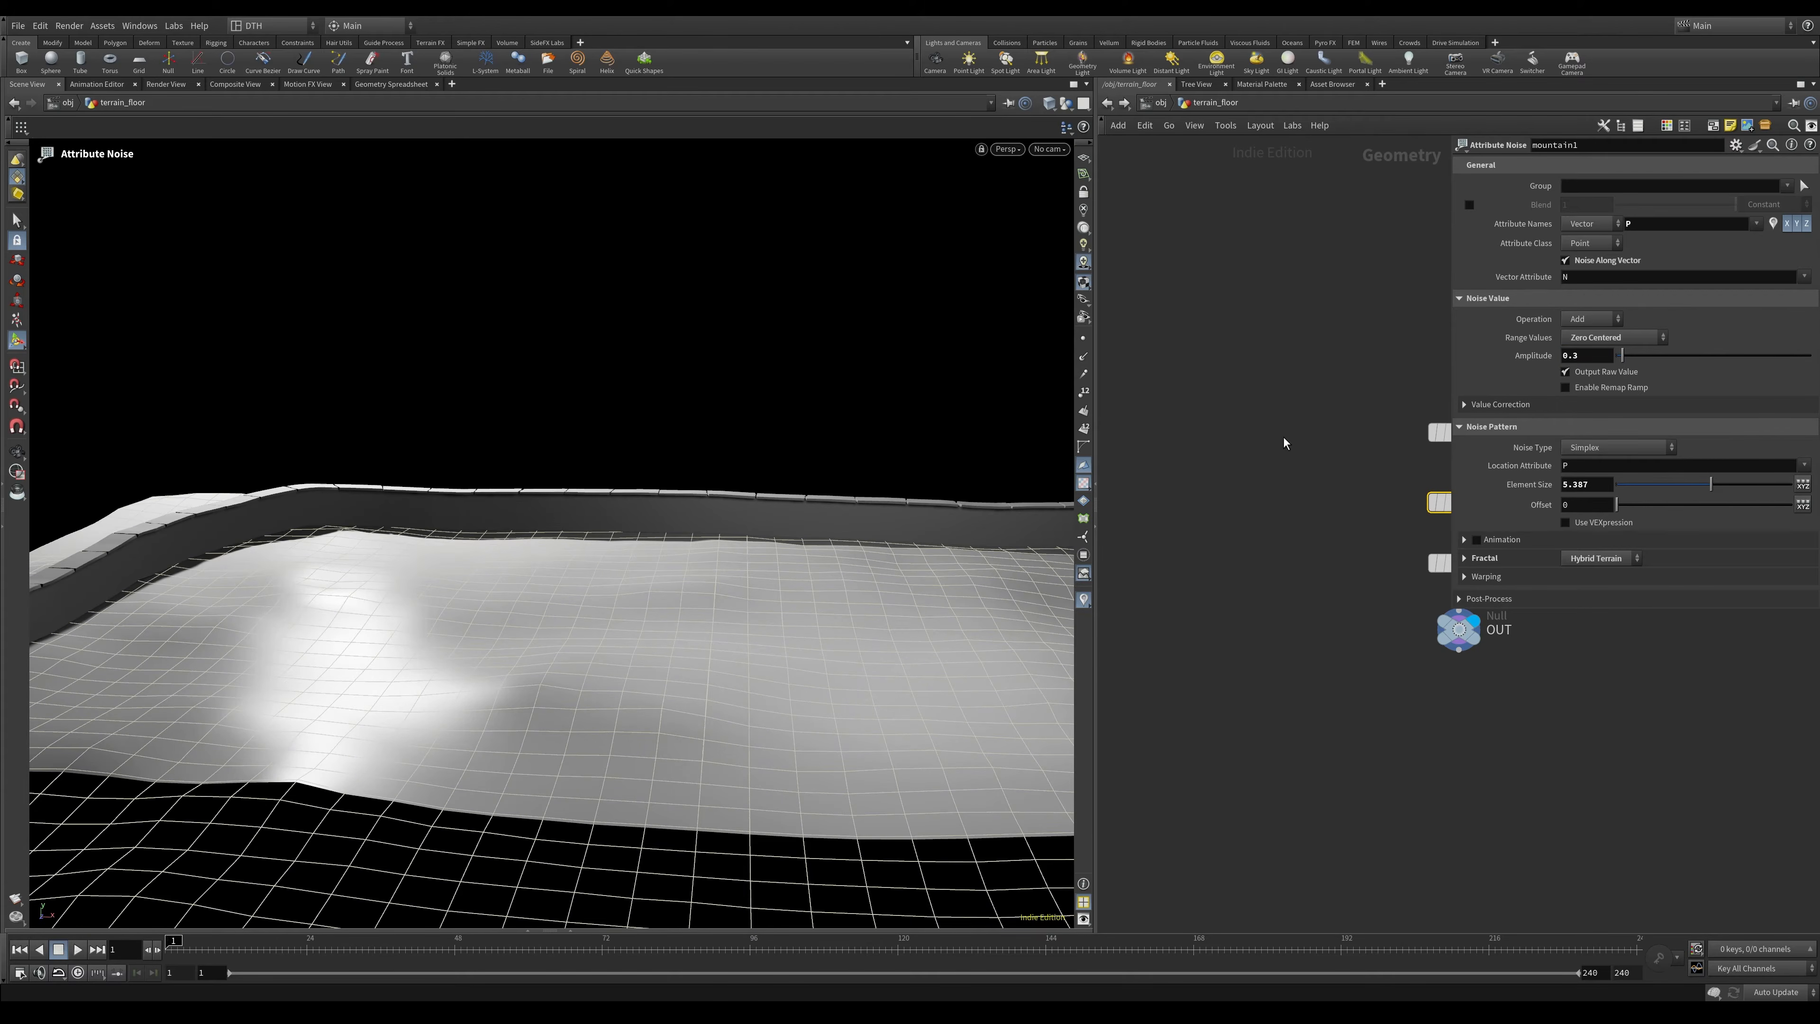
left_click(1603, 357)
key("BackSpace")
type("2")
key("Return")
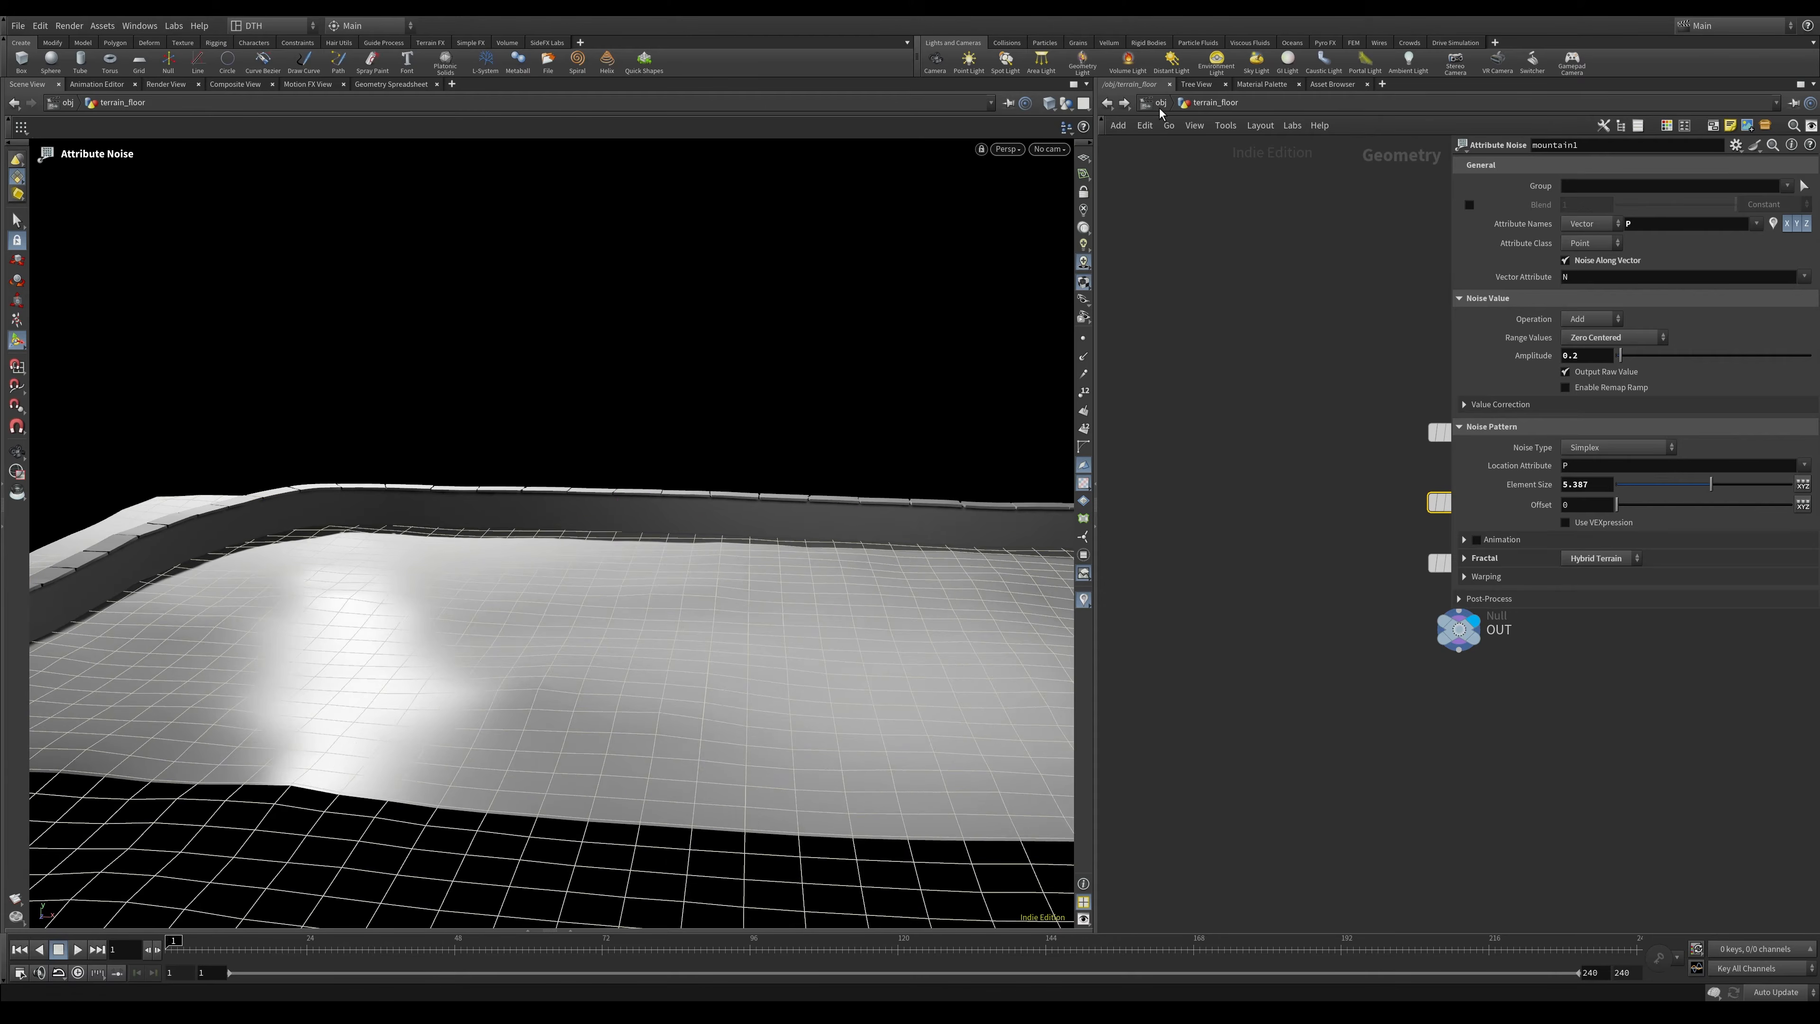
Leave the terrain_floor network and open the wall object's network.
left_click(1159, 104)
key("Escape")
left_click_drag(549, 539, 411, 560)
double_click(1263, 567)
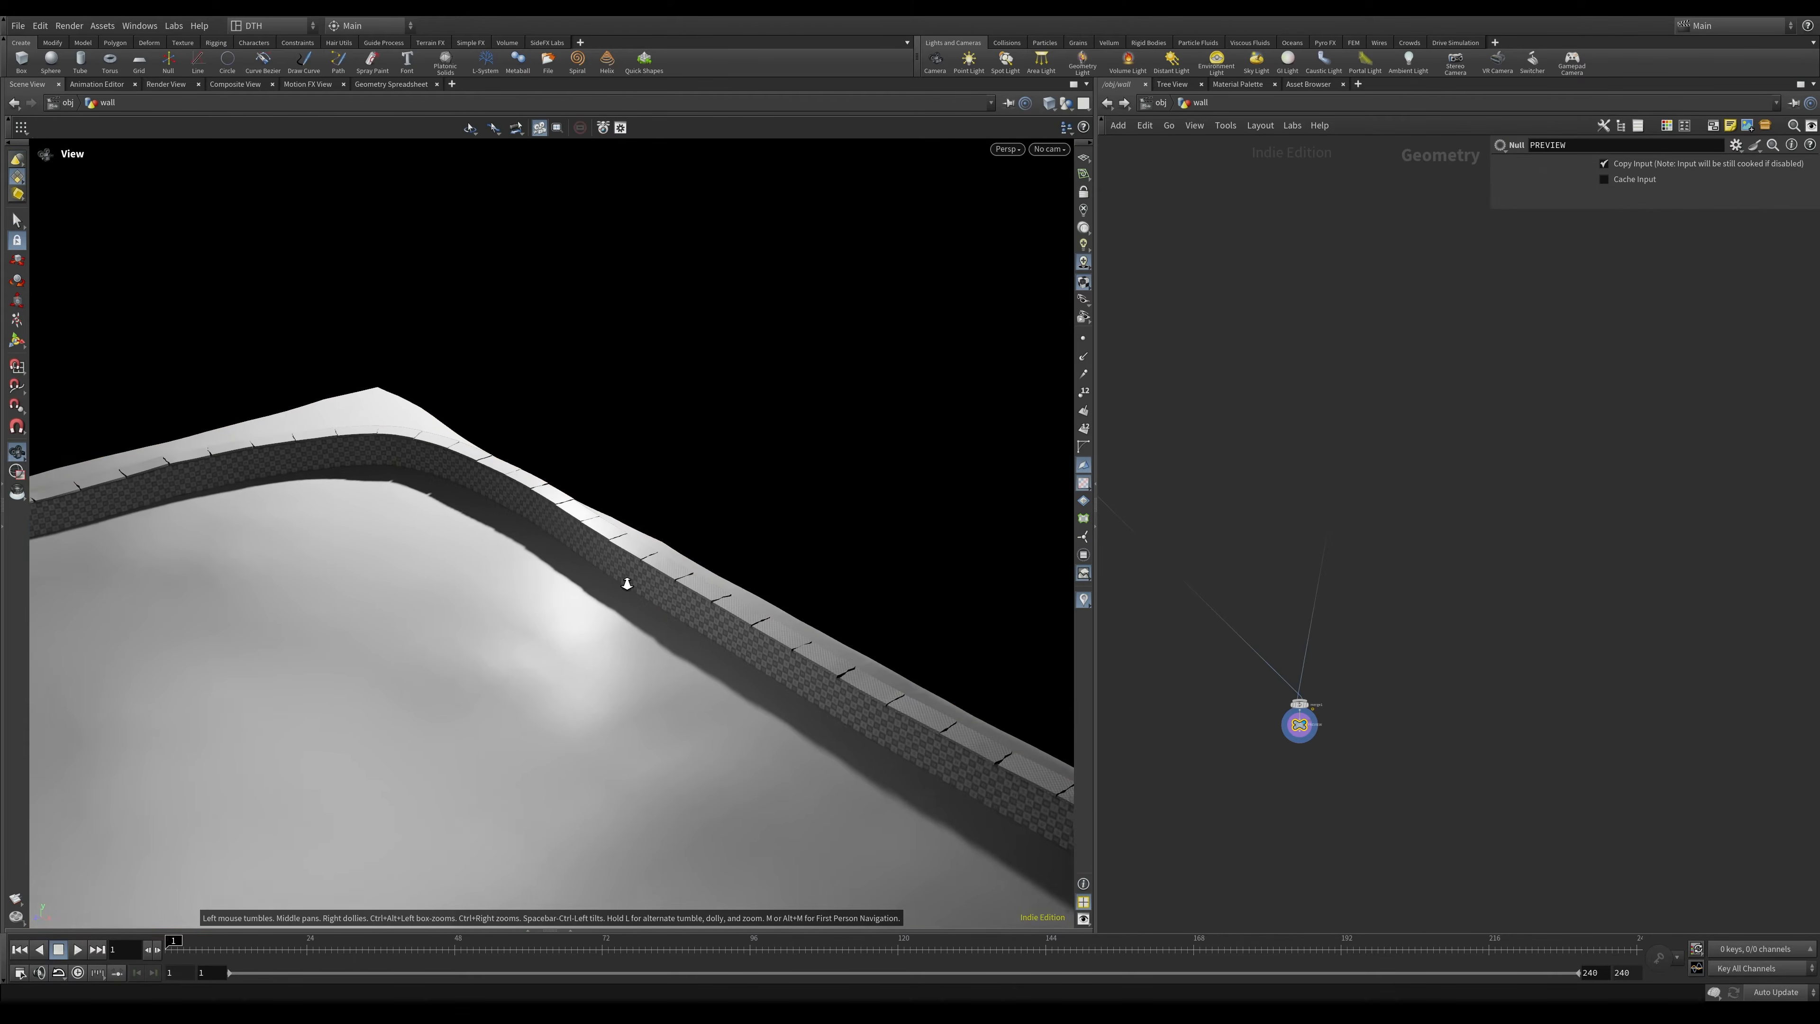
left_click_drag(622, 582, 631, 564)
Find the wall's input curve nodes and set switch1's Select Input to 1 to use the spiral.
middle_click_drag(1671, 496, 1573, 922)
right_click_drag(1581, 672, 1313, 677)
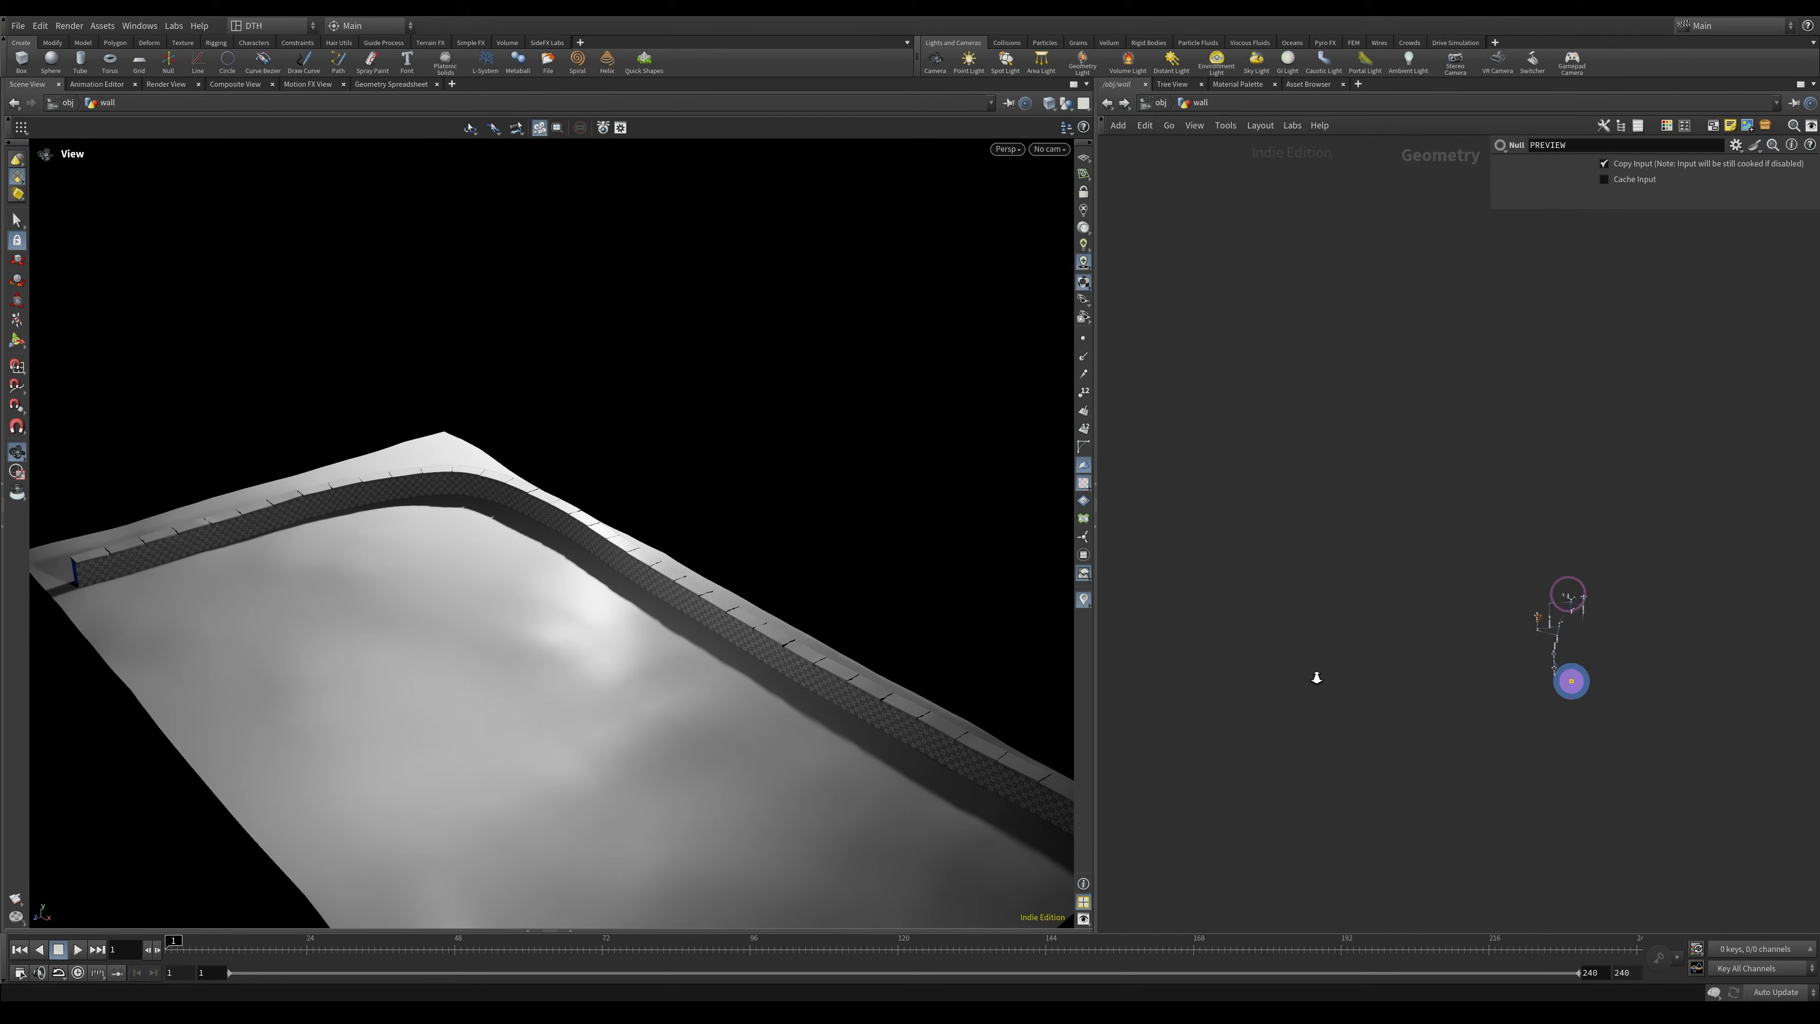
right_click(1570, 595)
left_click(1529, 565)
left_click_drag(1528, 565, 1585, 603)
key("f")
middle_click_drag(1628, 562, 1504, 560)
right_click_drag(570, 690, 681, 679)
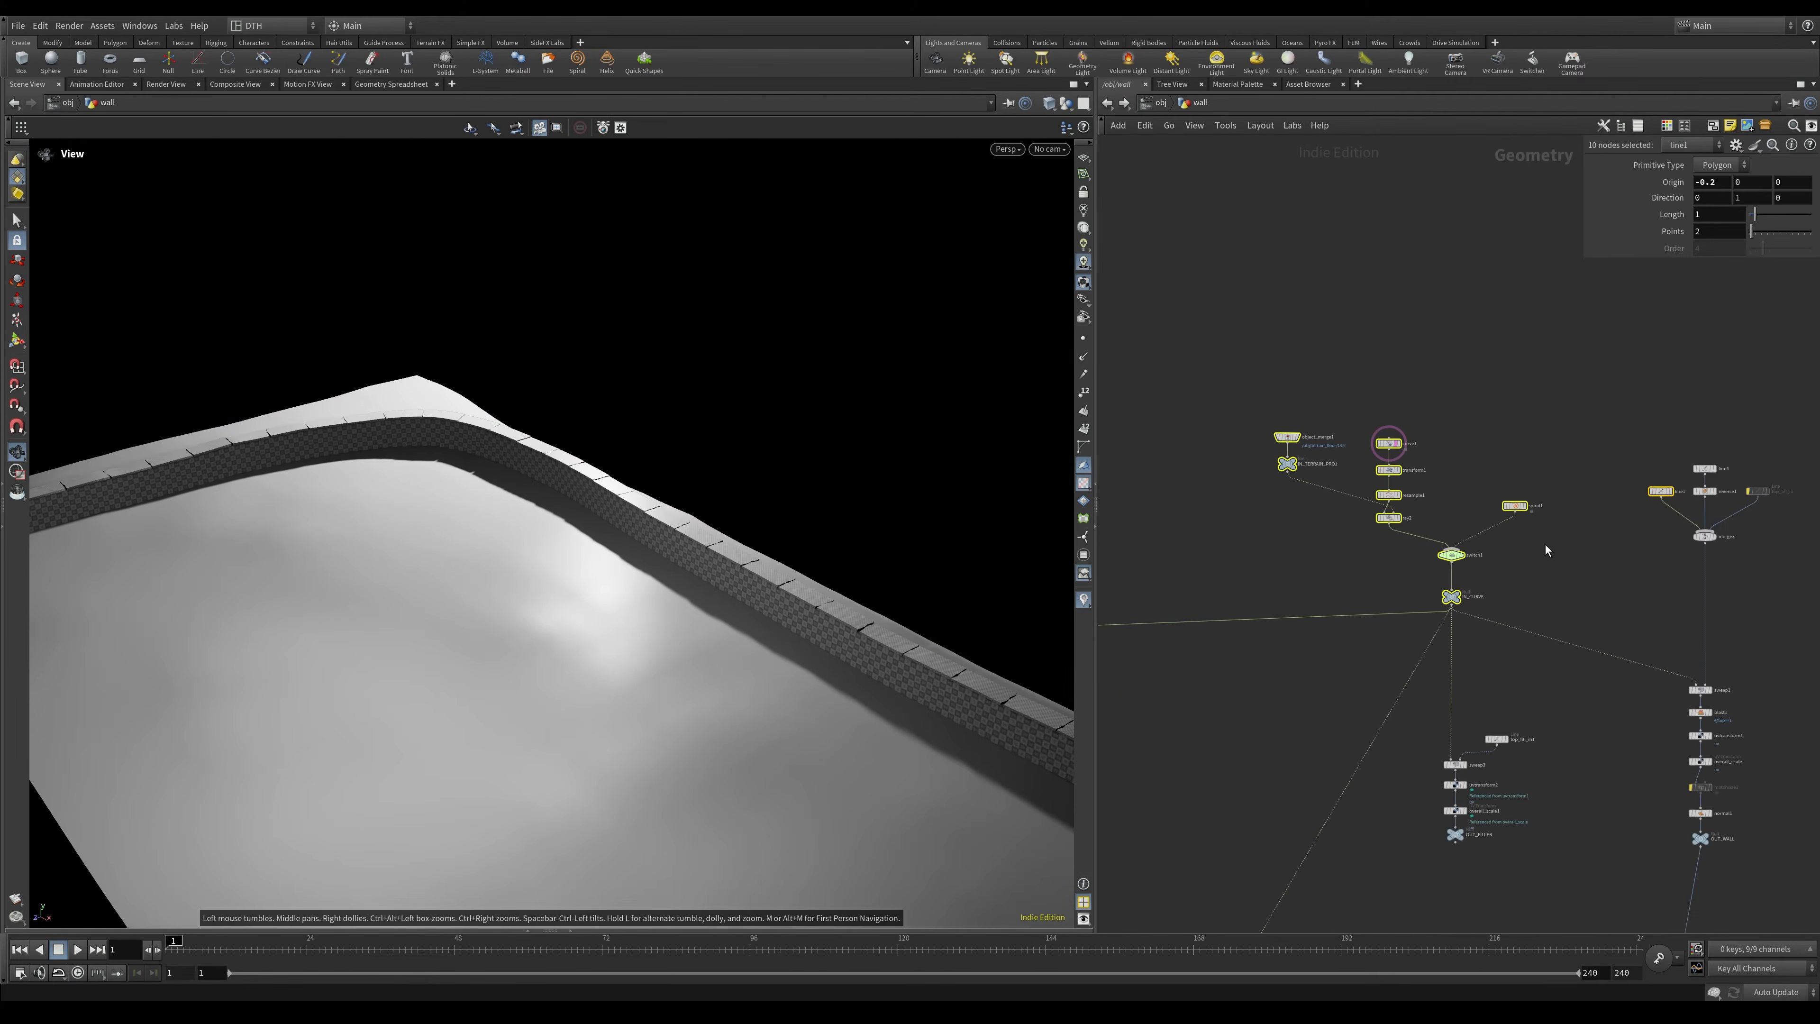
scroll(1512, 530, "up", 3)
left_click(1411, 556)
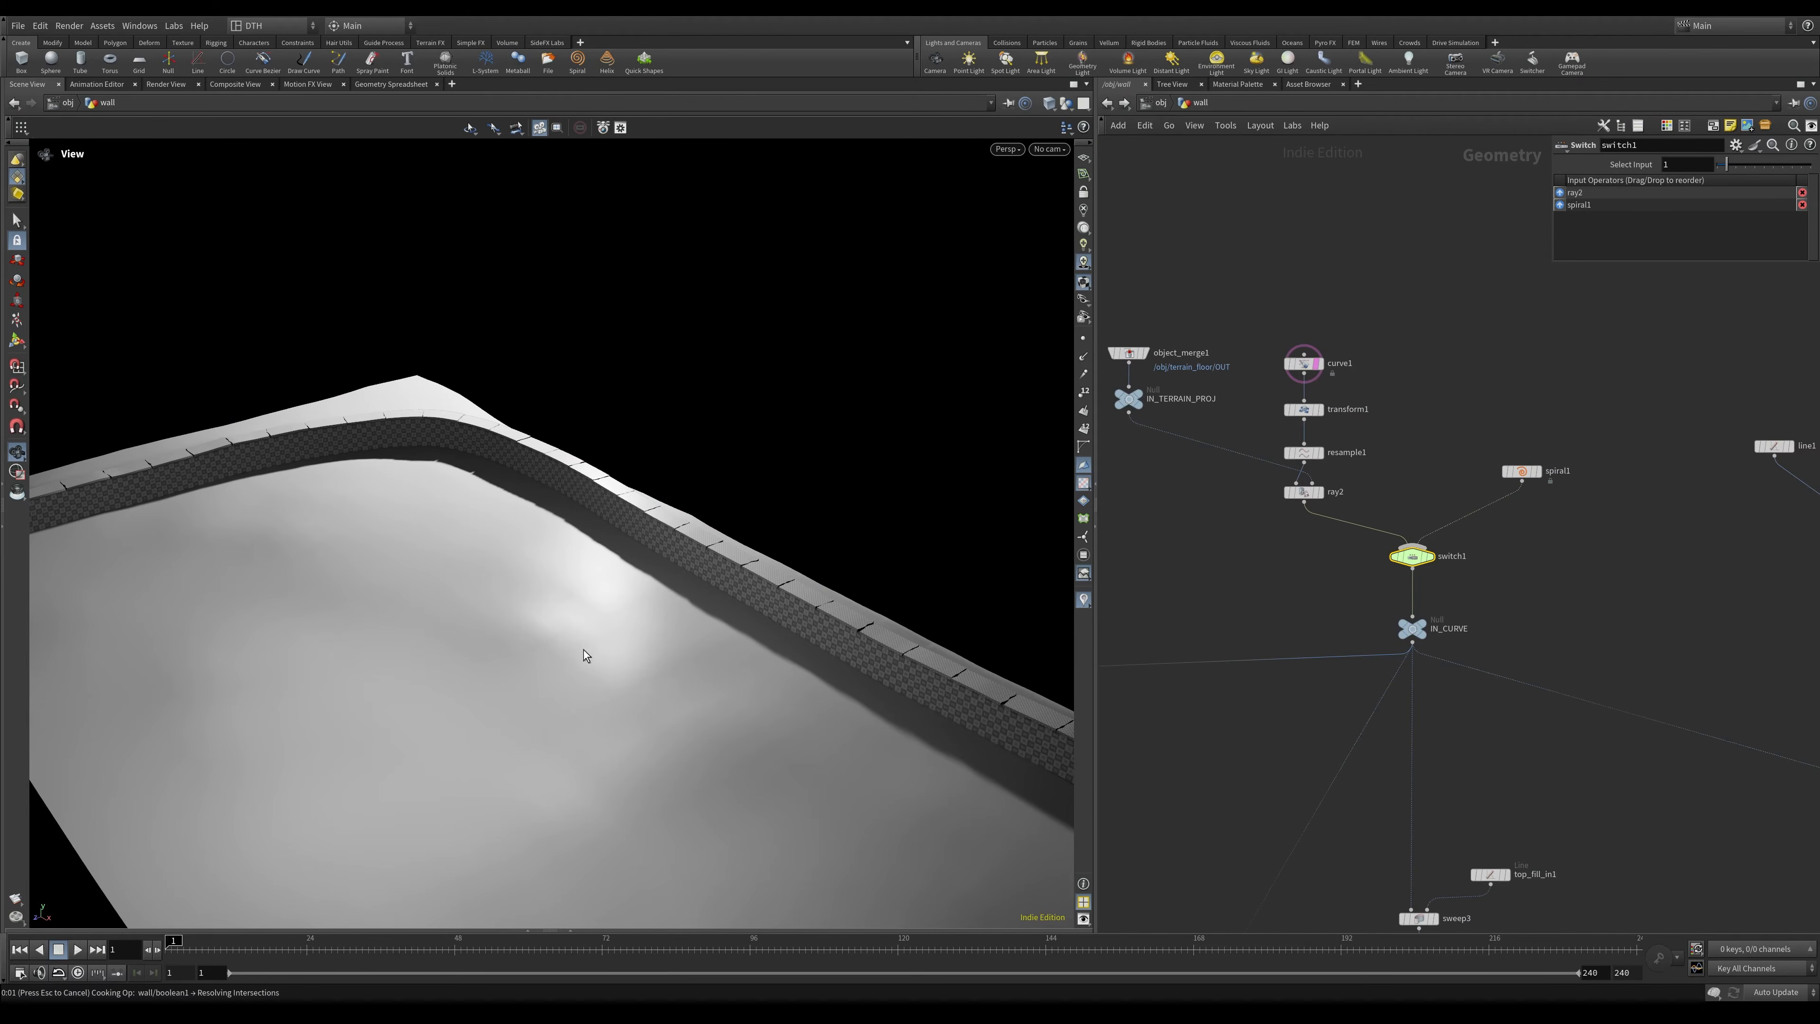
left_click_drag(755, 620, 767, 758)
Set the number of loops on the spiral1 node to 5.
left_click(1521, 471)
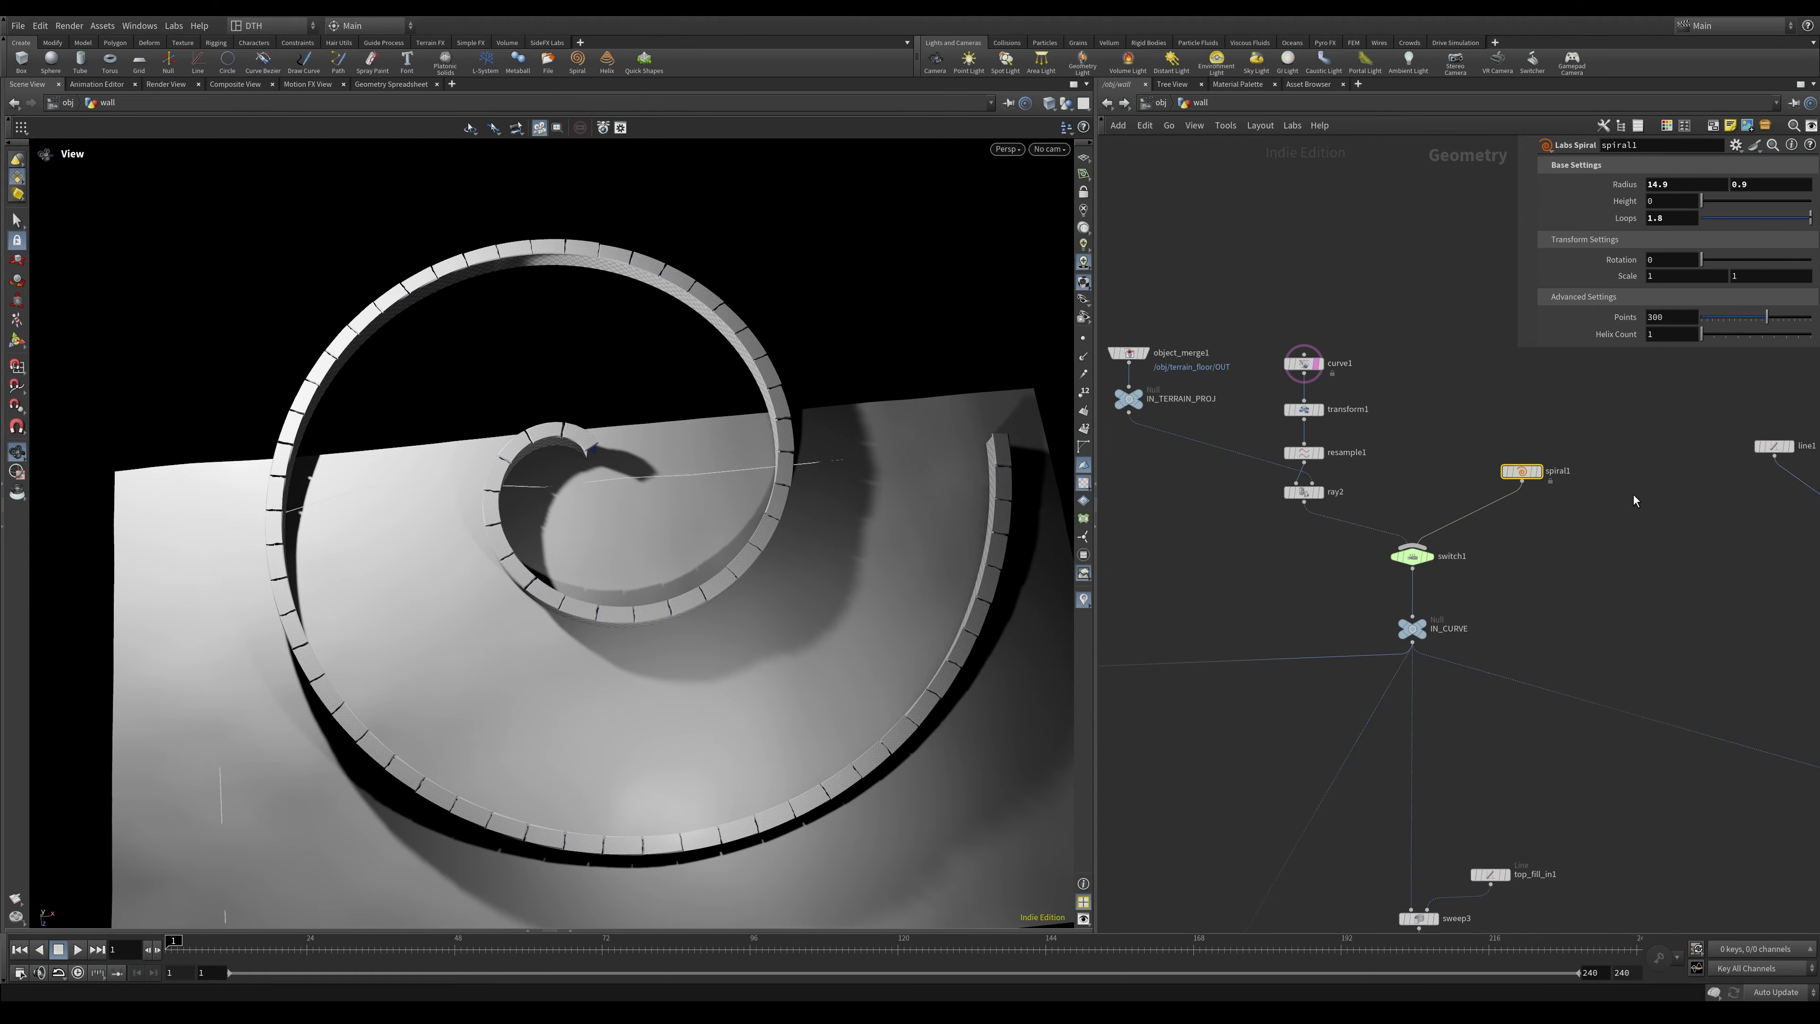
key("Return")
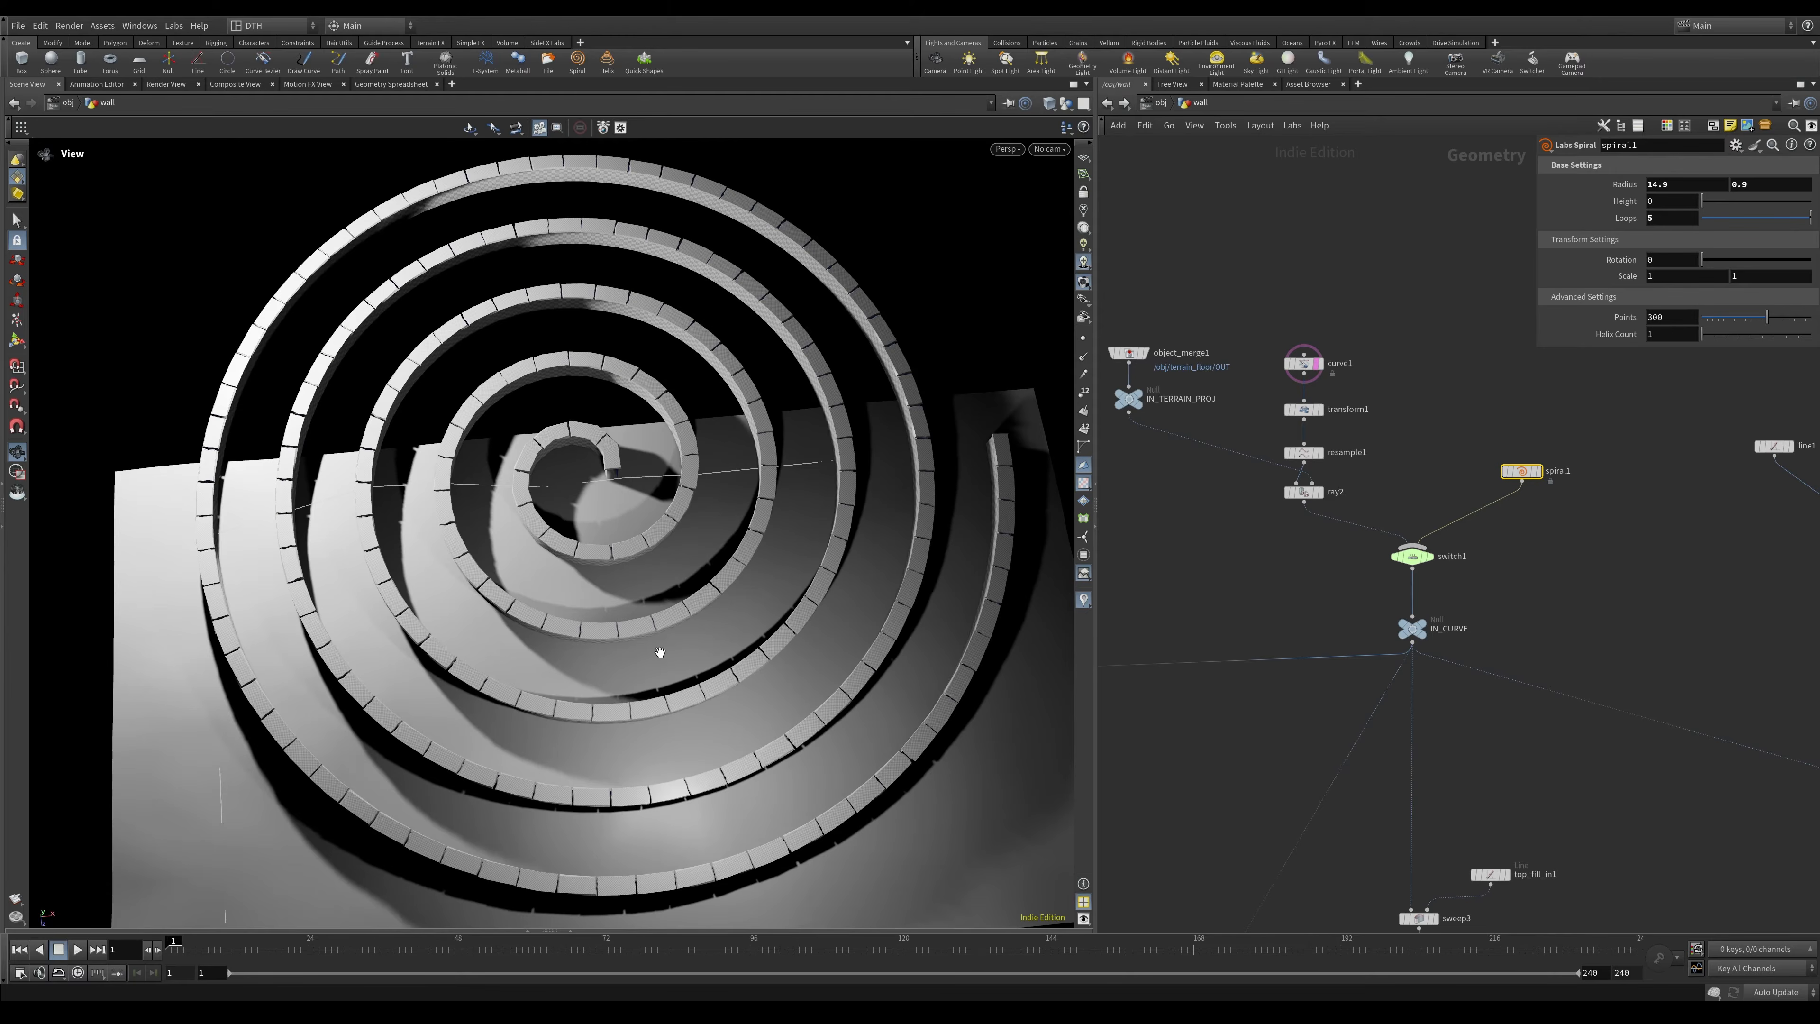
left_click_drag(657, 651, 146, 500)
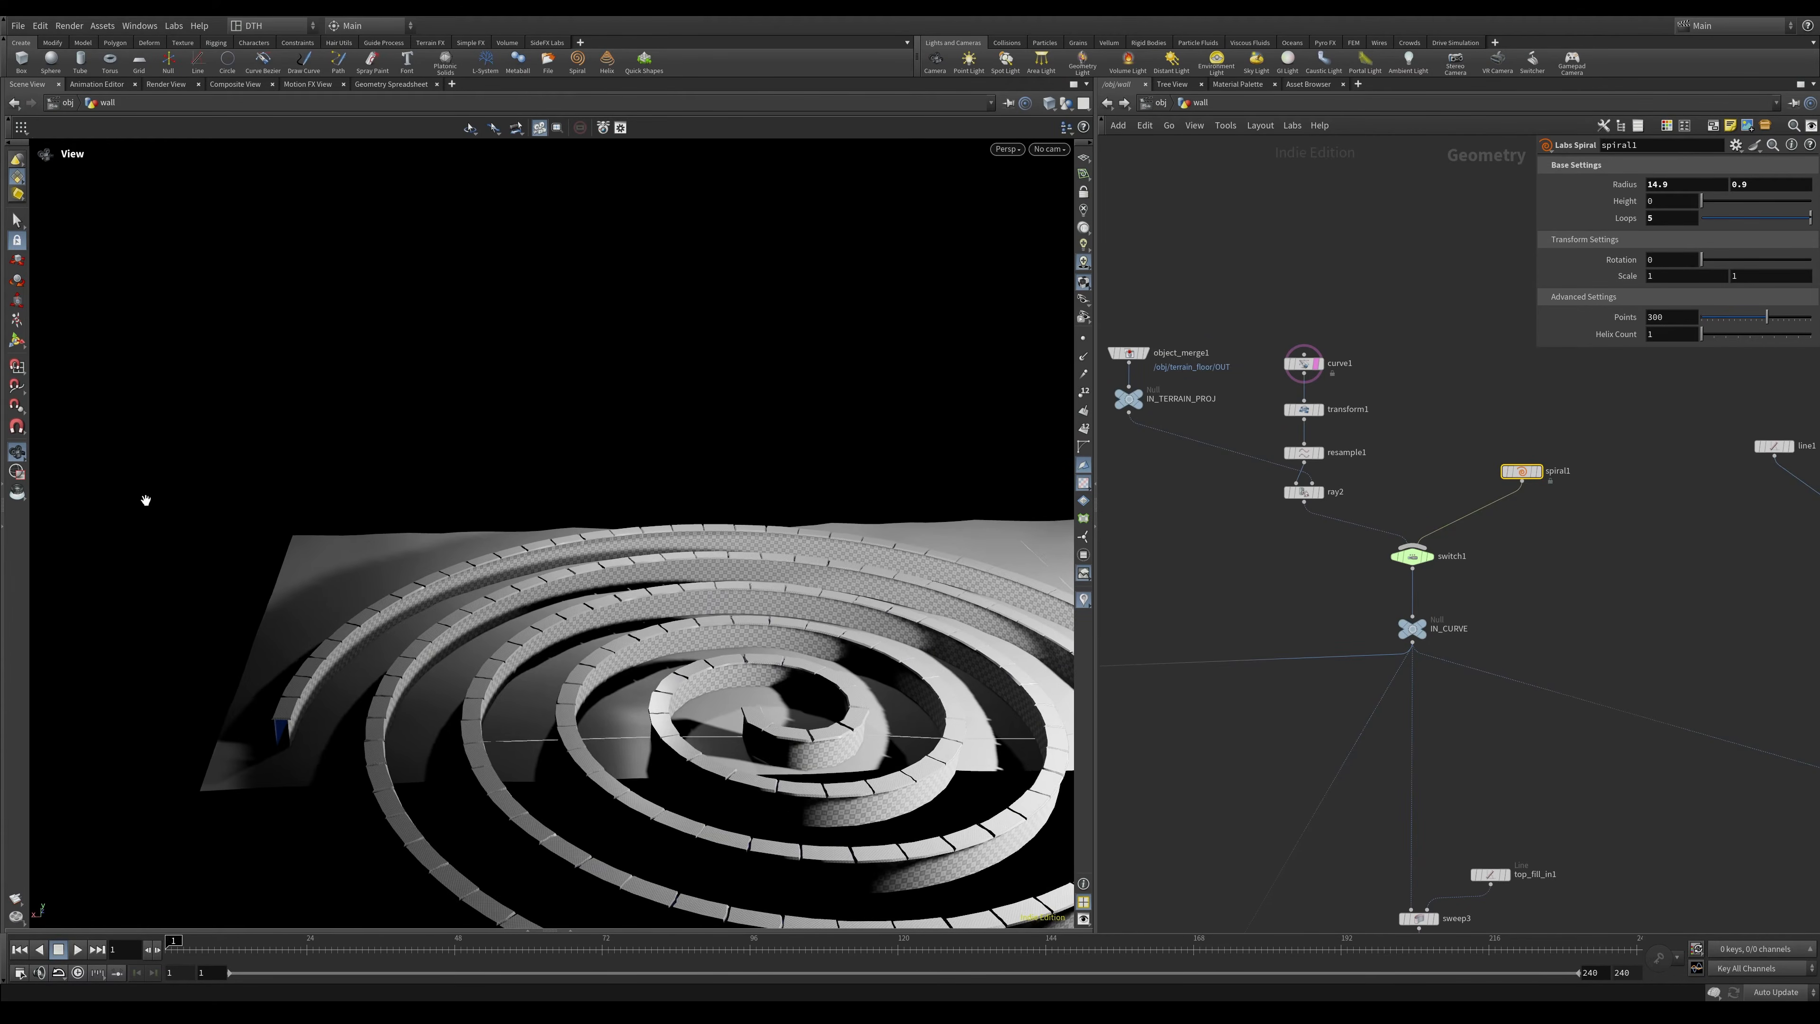
middle_click_drag(612, 818, 543, 795)
Switch the viewport to lighting without cast shadows and view the whole spiral wall from above.
left_click(1084, 245)
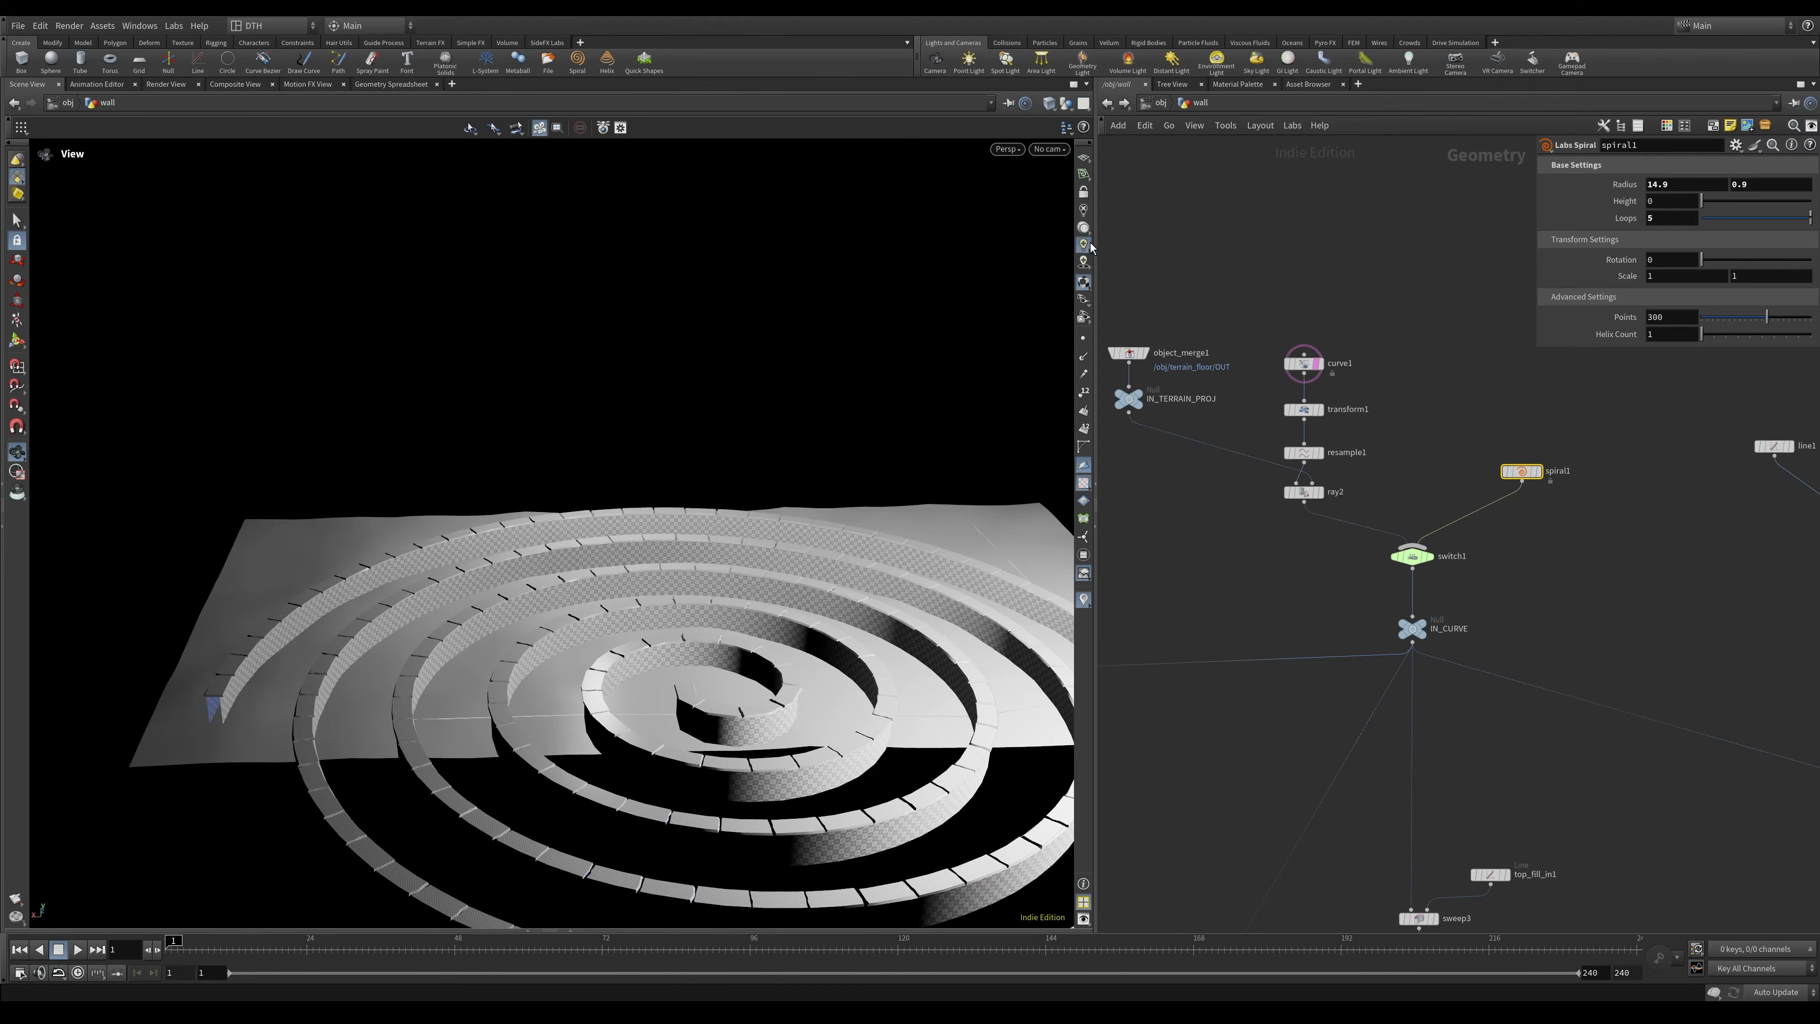
left_click_drag(588, 425, 1029, 416)
right_click_drag(703, 531, 1043, 504)
left_click_drag(513, 523, 598, 601)
right_click_drag(598, 601, 534, 601)
left_click_drag(534, 602, 538, 582)
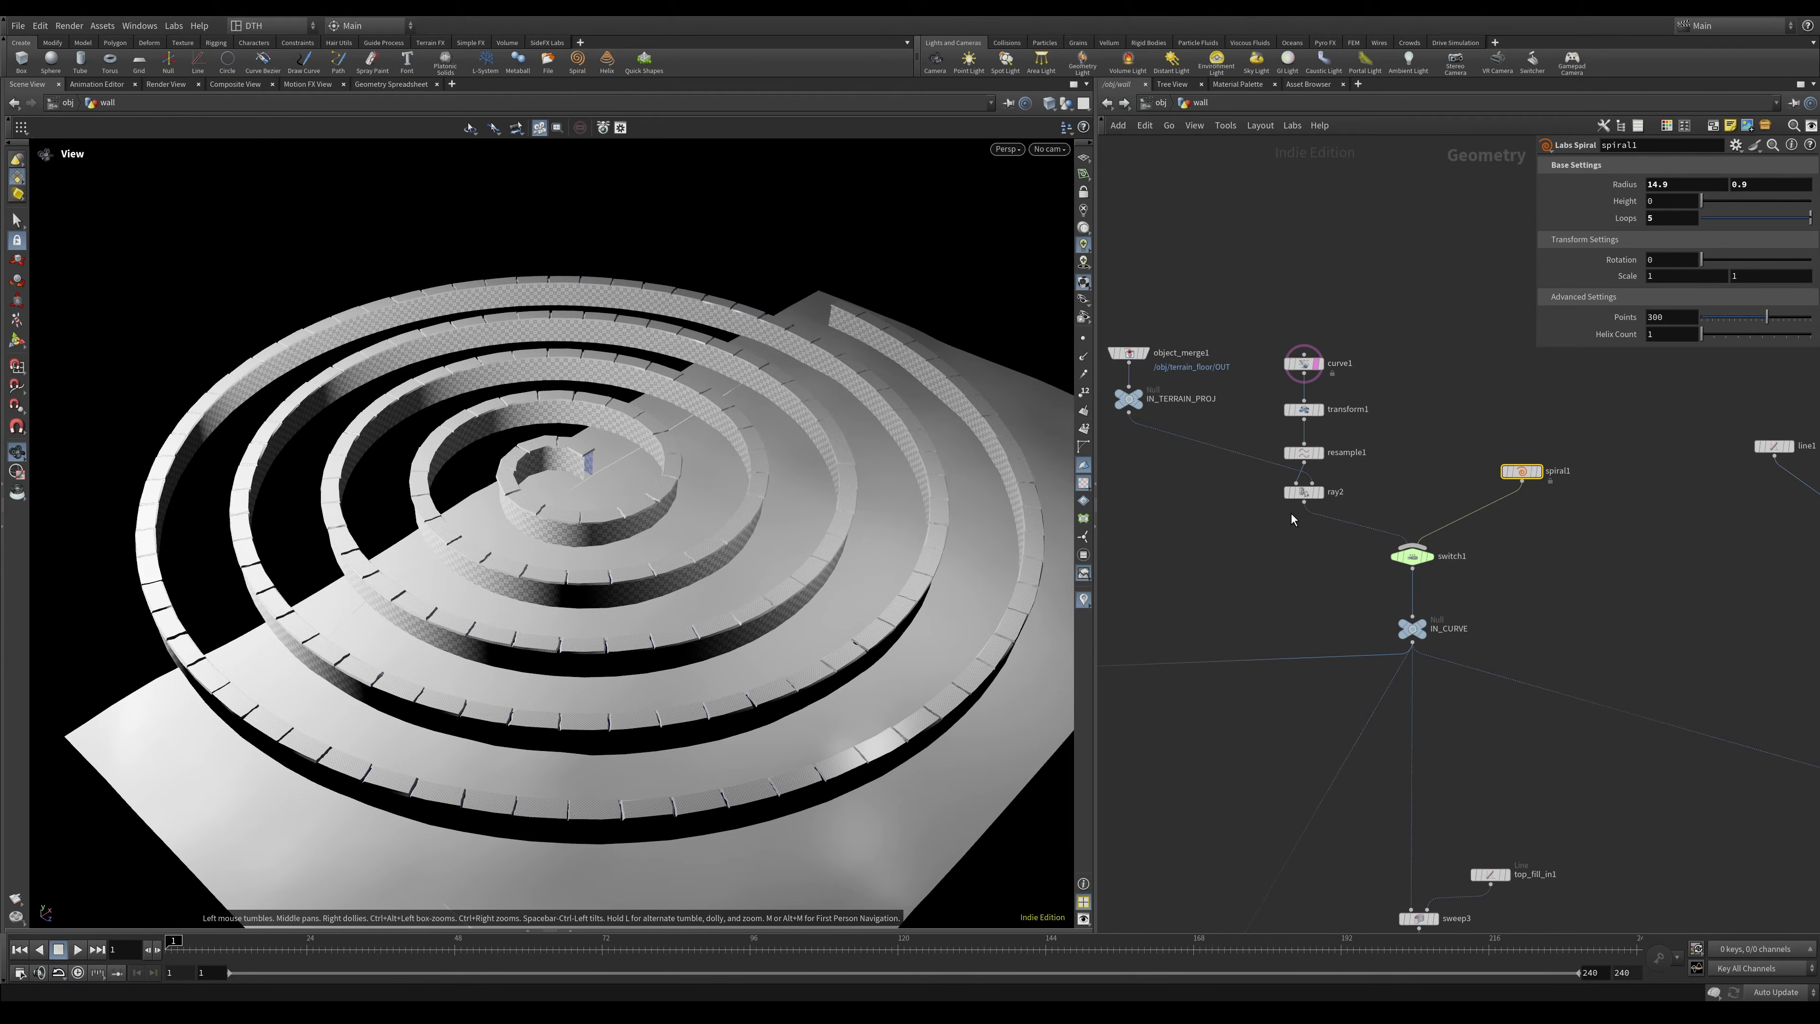
Display the IN_CURVE spiral curve, followed by the wall surface generated by sweep1.
left_click(1417, 628)
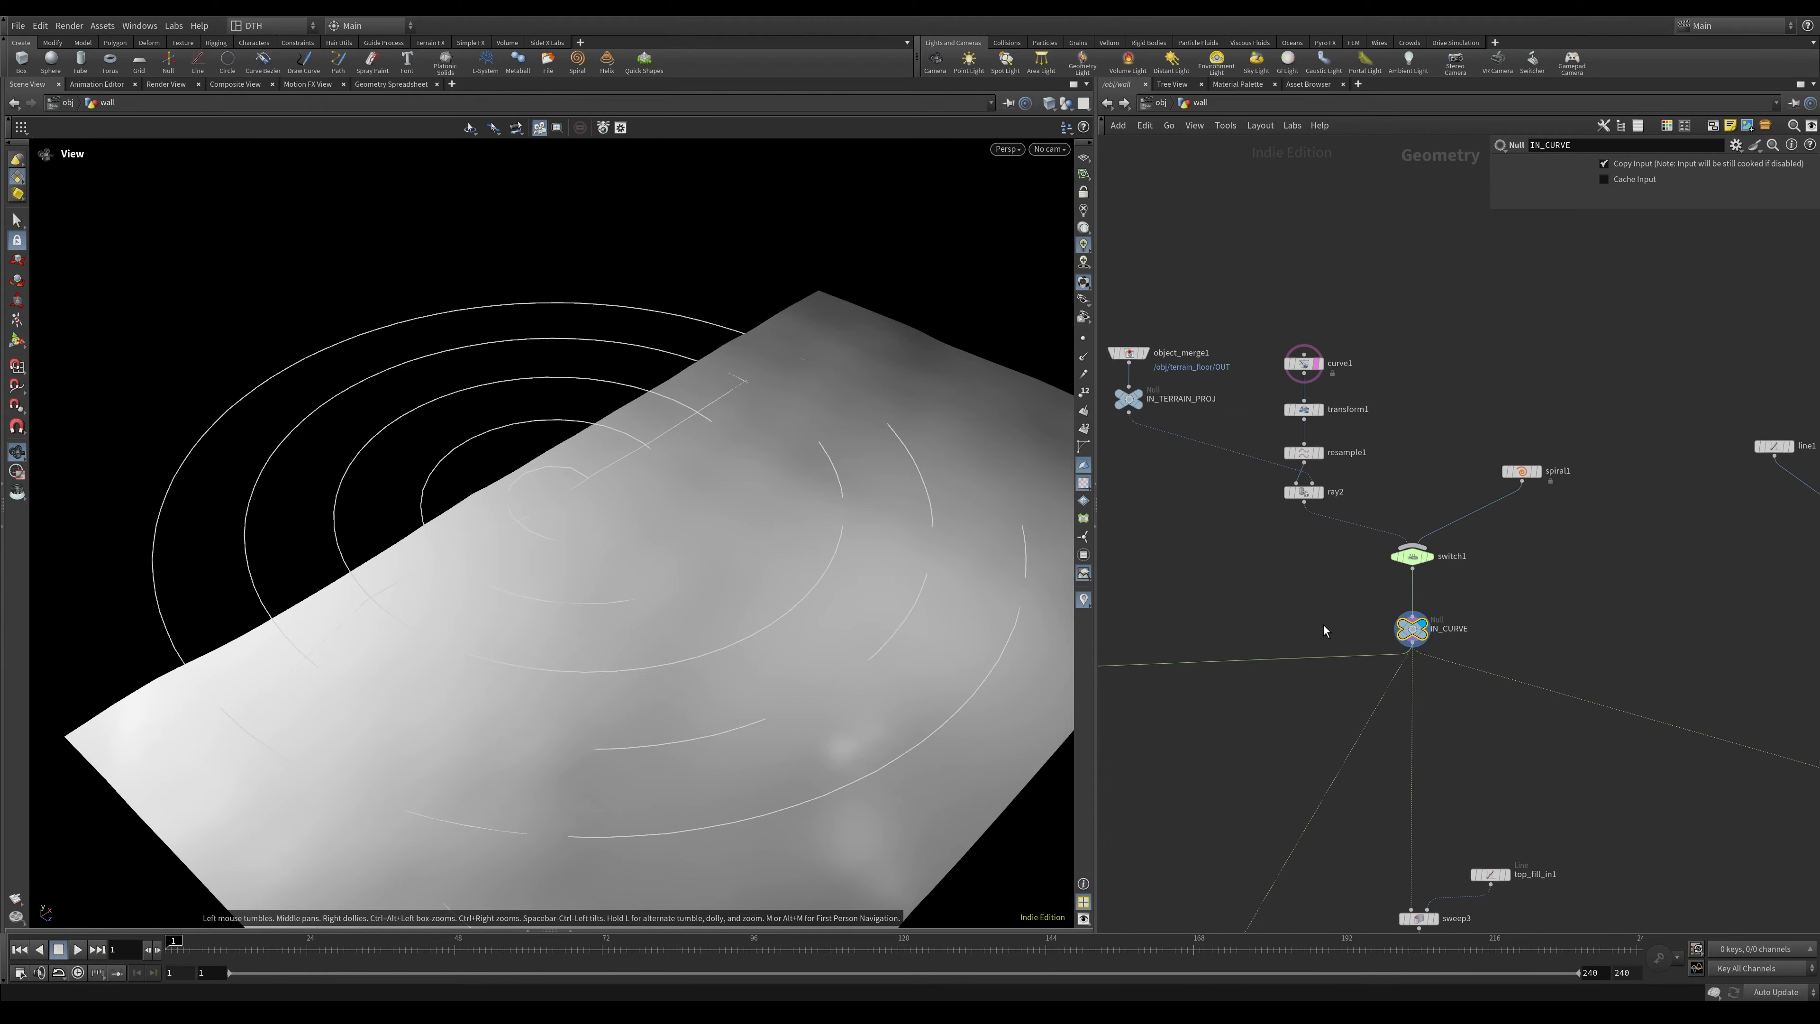
scroll(1447, 689, "down", 2)
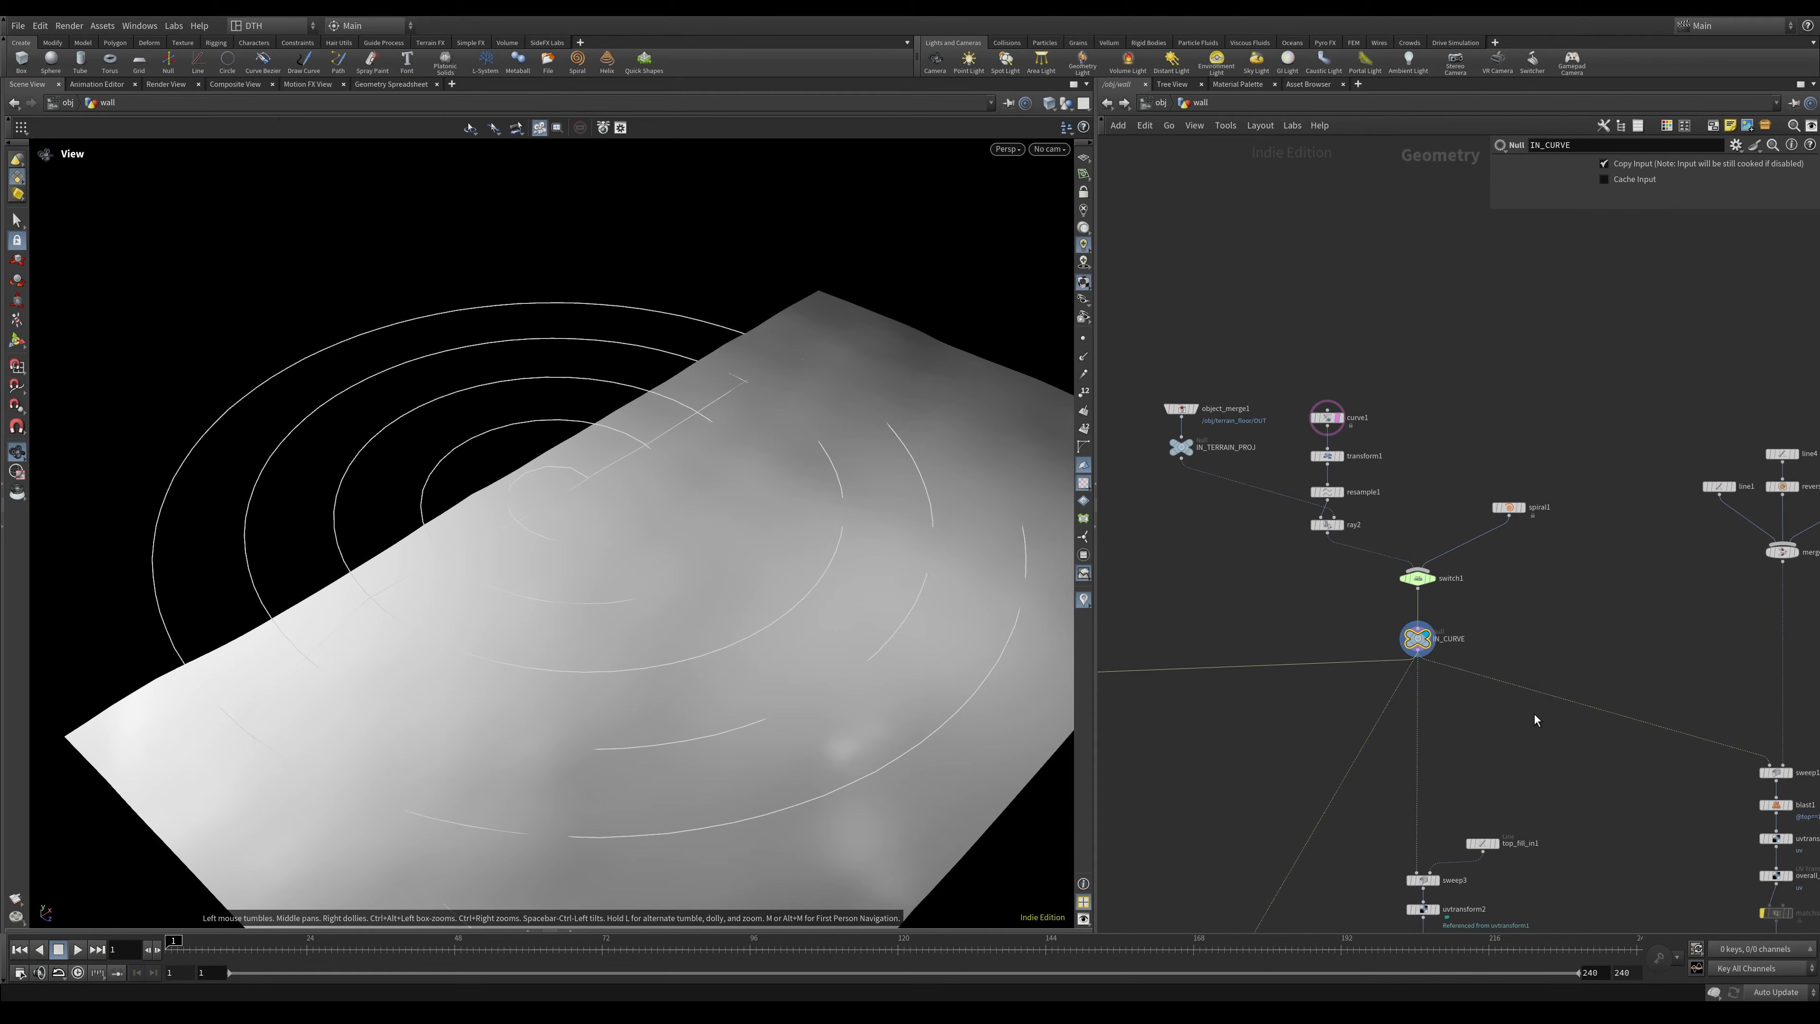
middle_click_drag(1535, 719, 1466, 546)
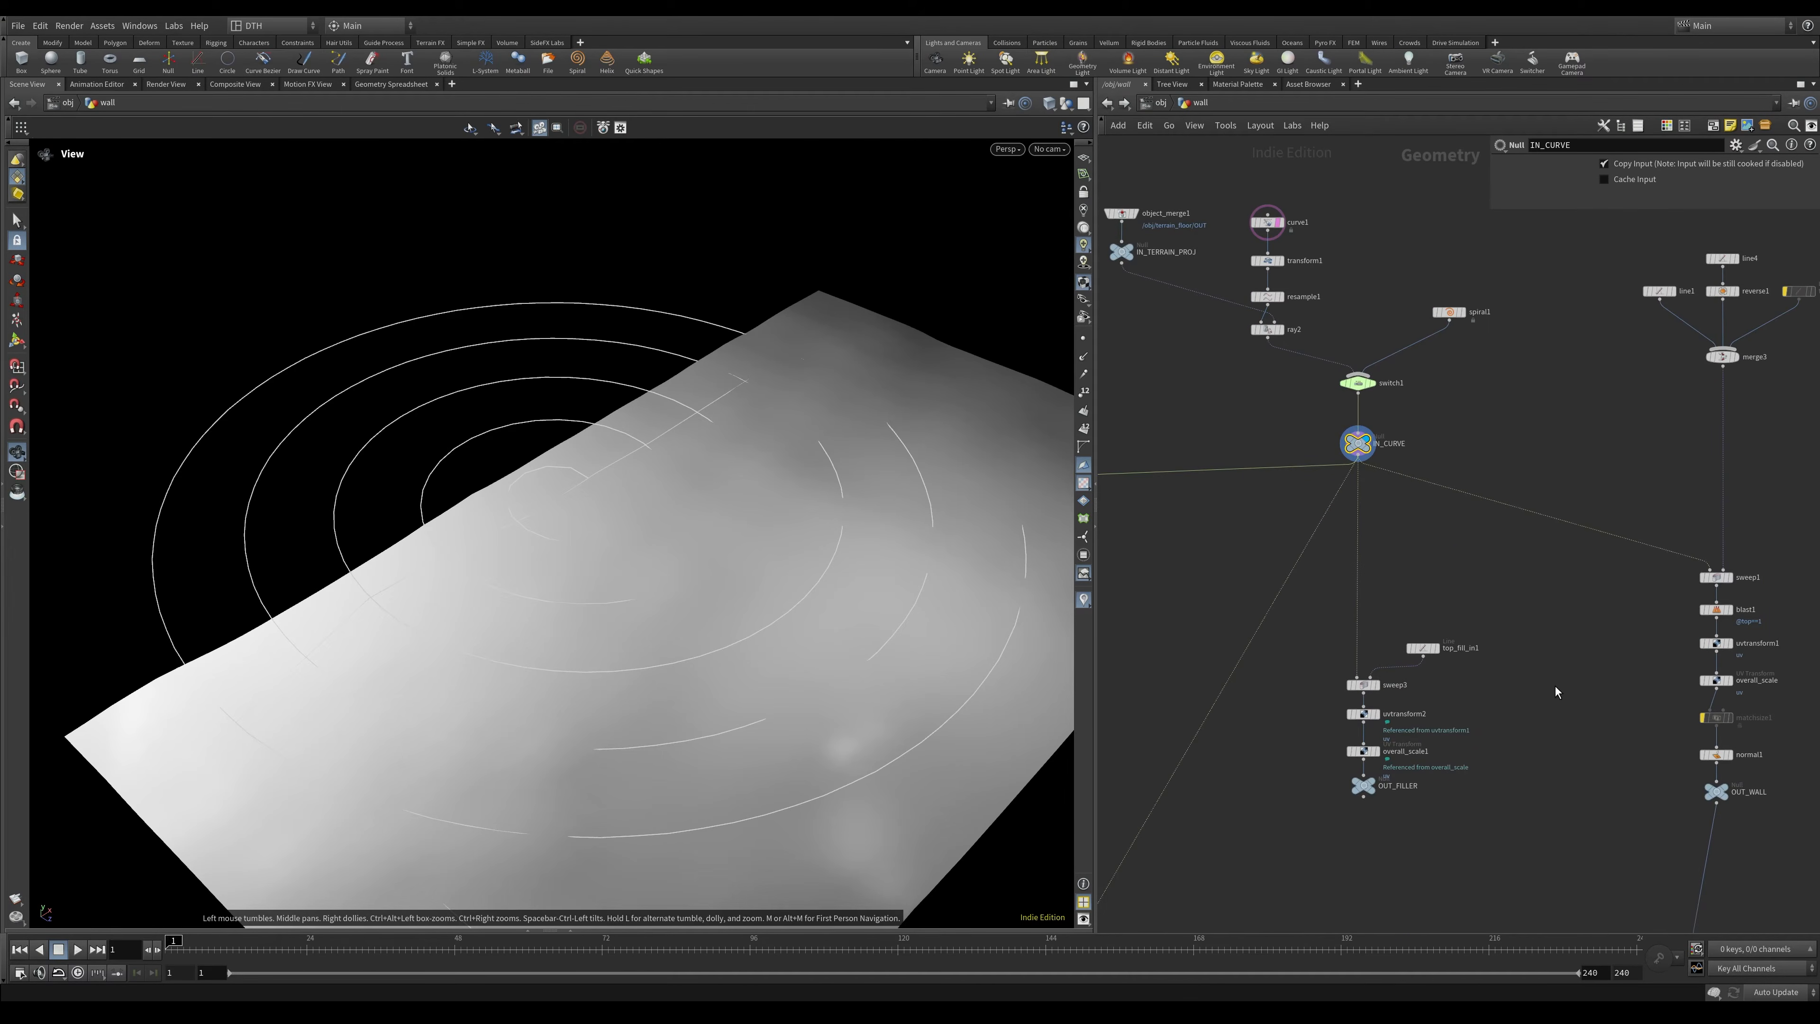
middle_click_drag(1556, 692, 1279, 658)
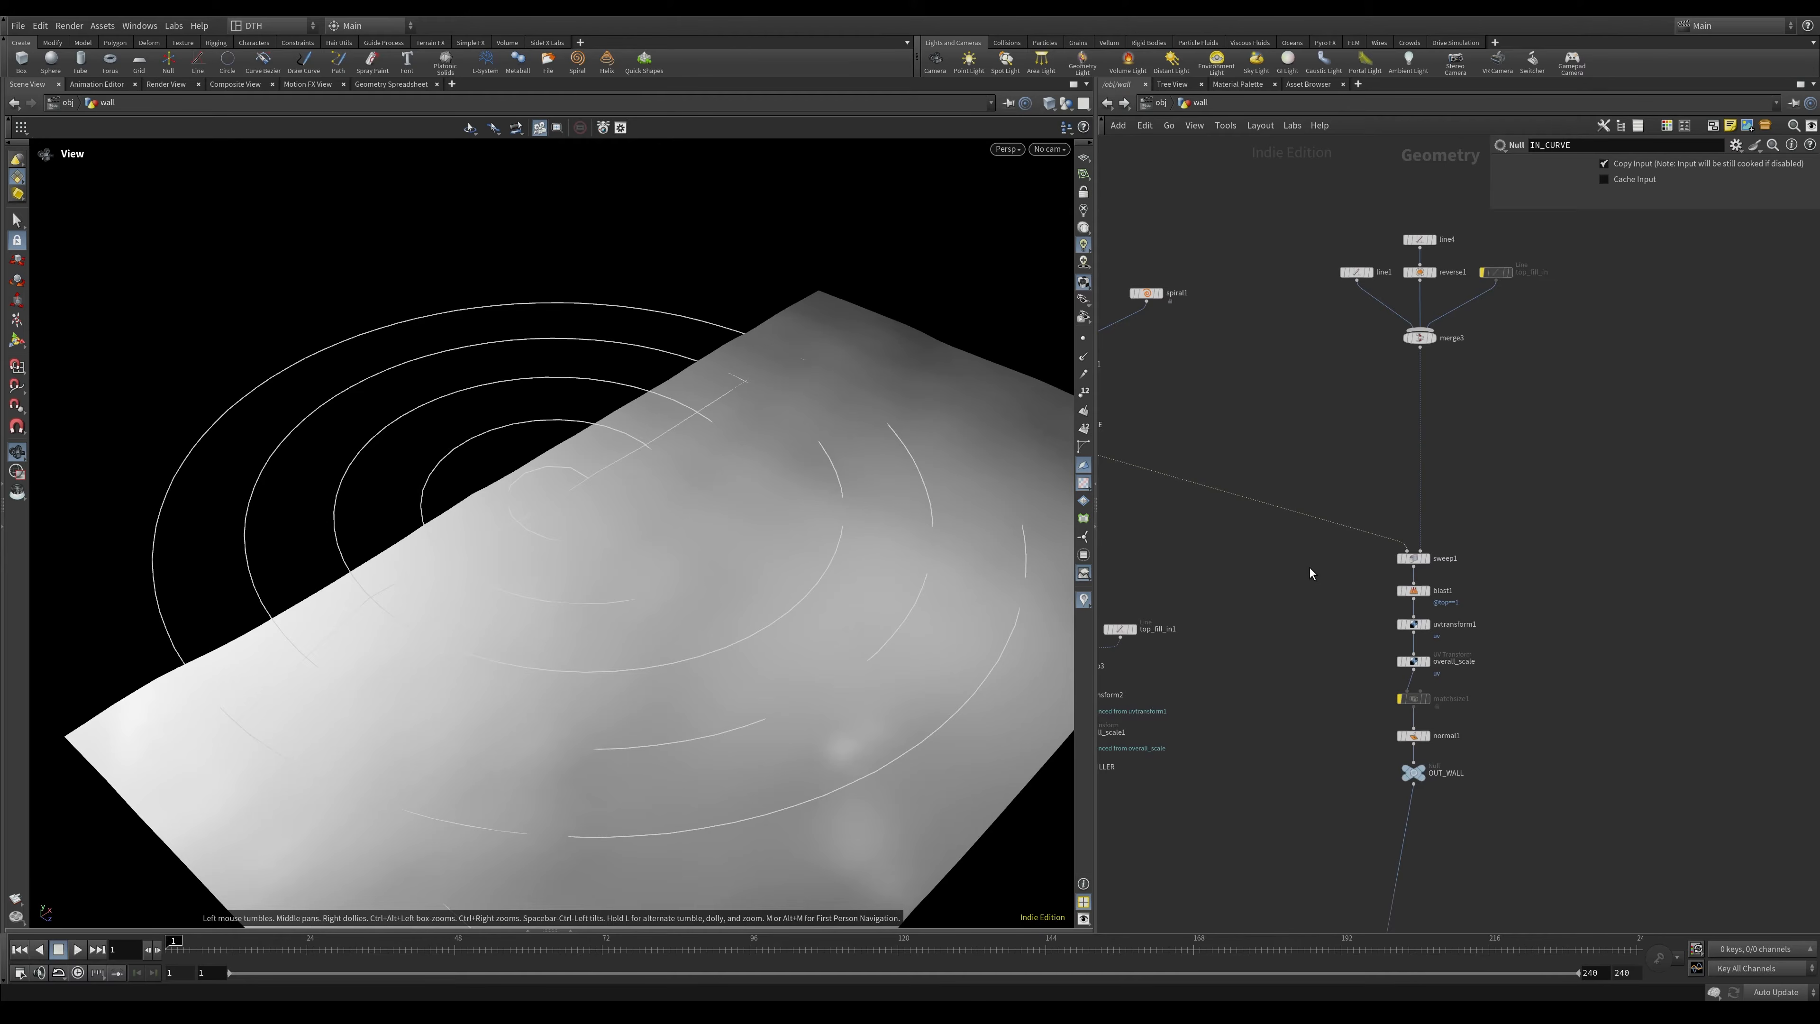
left_click(1413, 558)
middle_click_drag(1312, 644, 1227, 663)
key("r")
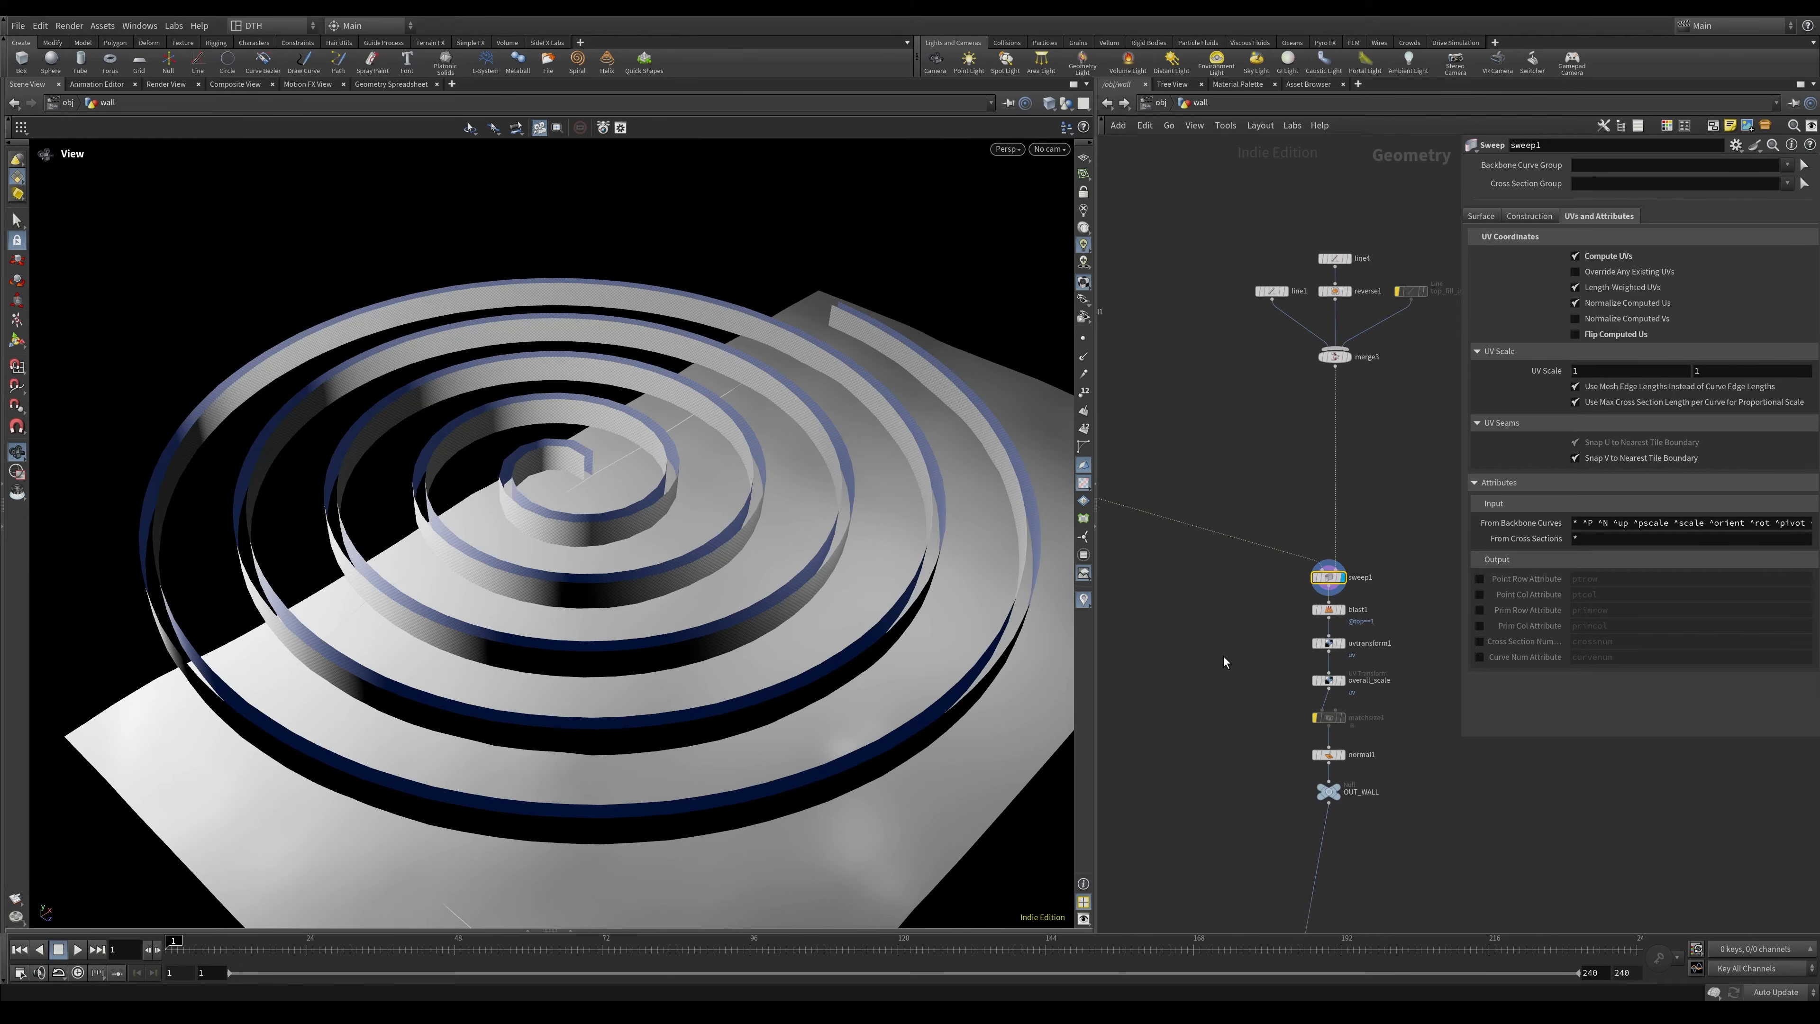
Try the Square Tube surface shape on sweep1 and undo that change.
left_click_drag(746, 590, 831, 518)
scroll(1233, 569, "down", 3)
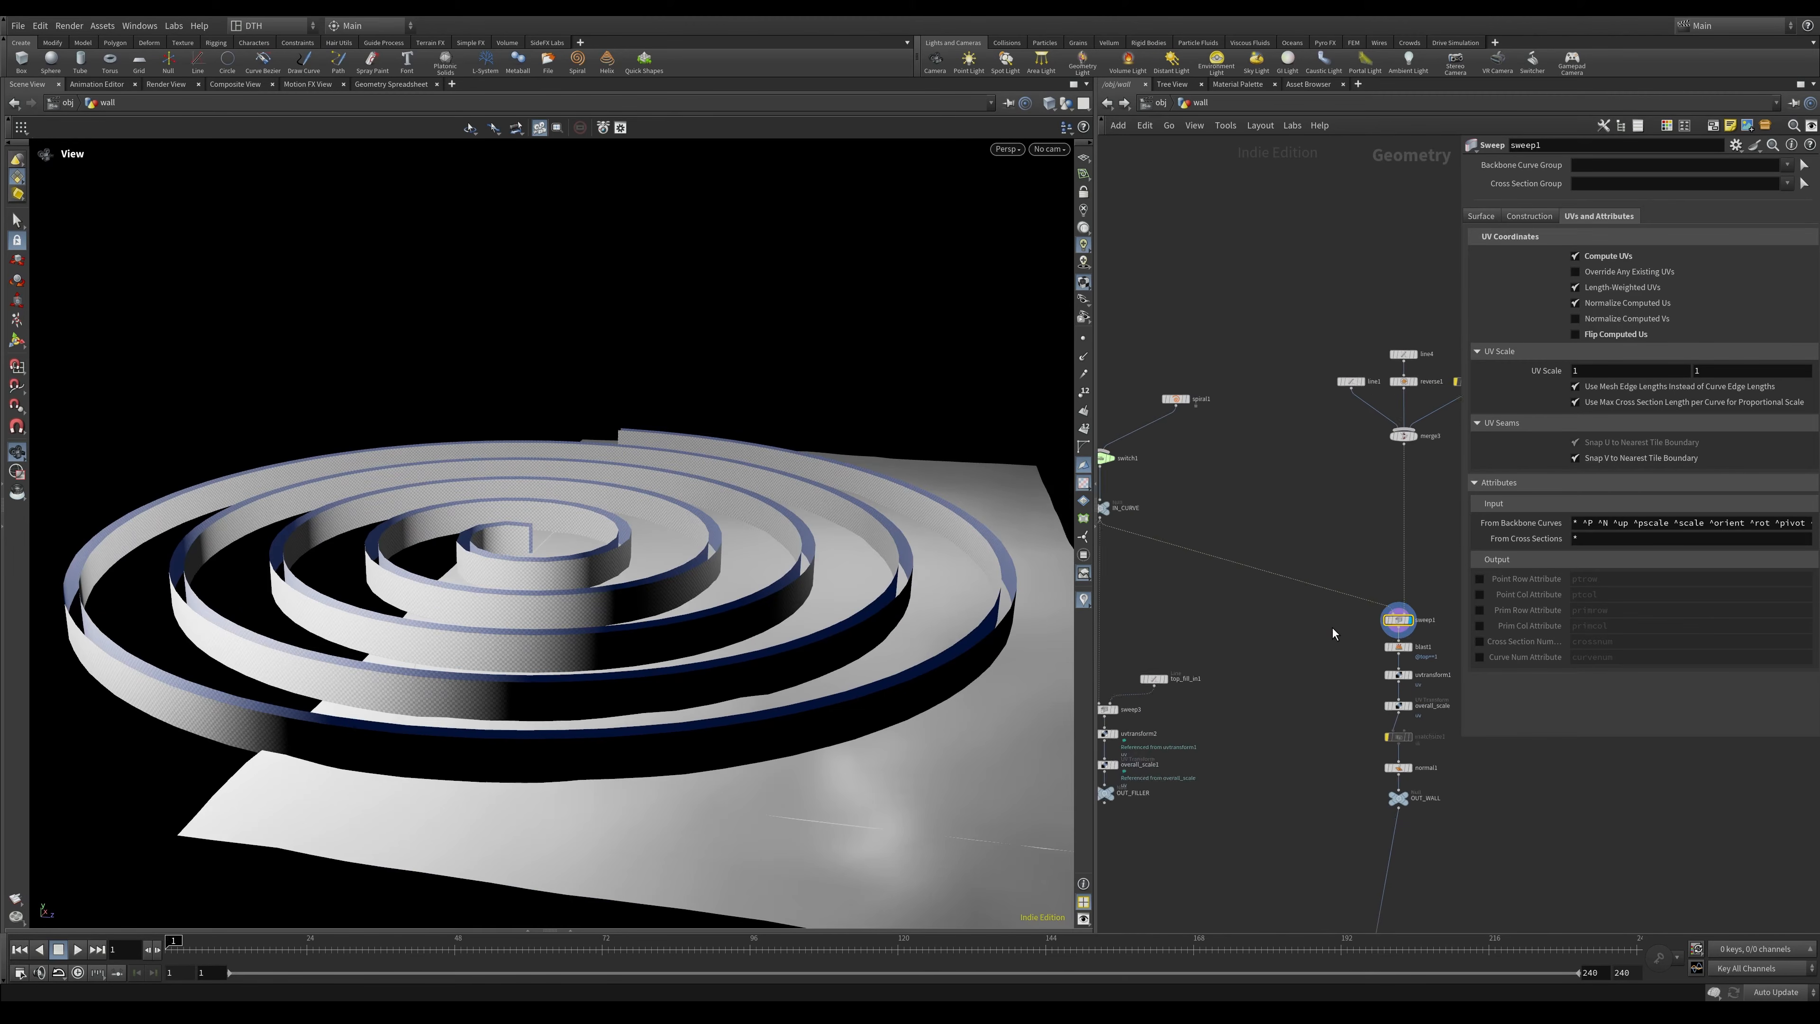
scroll(1415, 588, "up", 2)
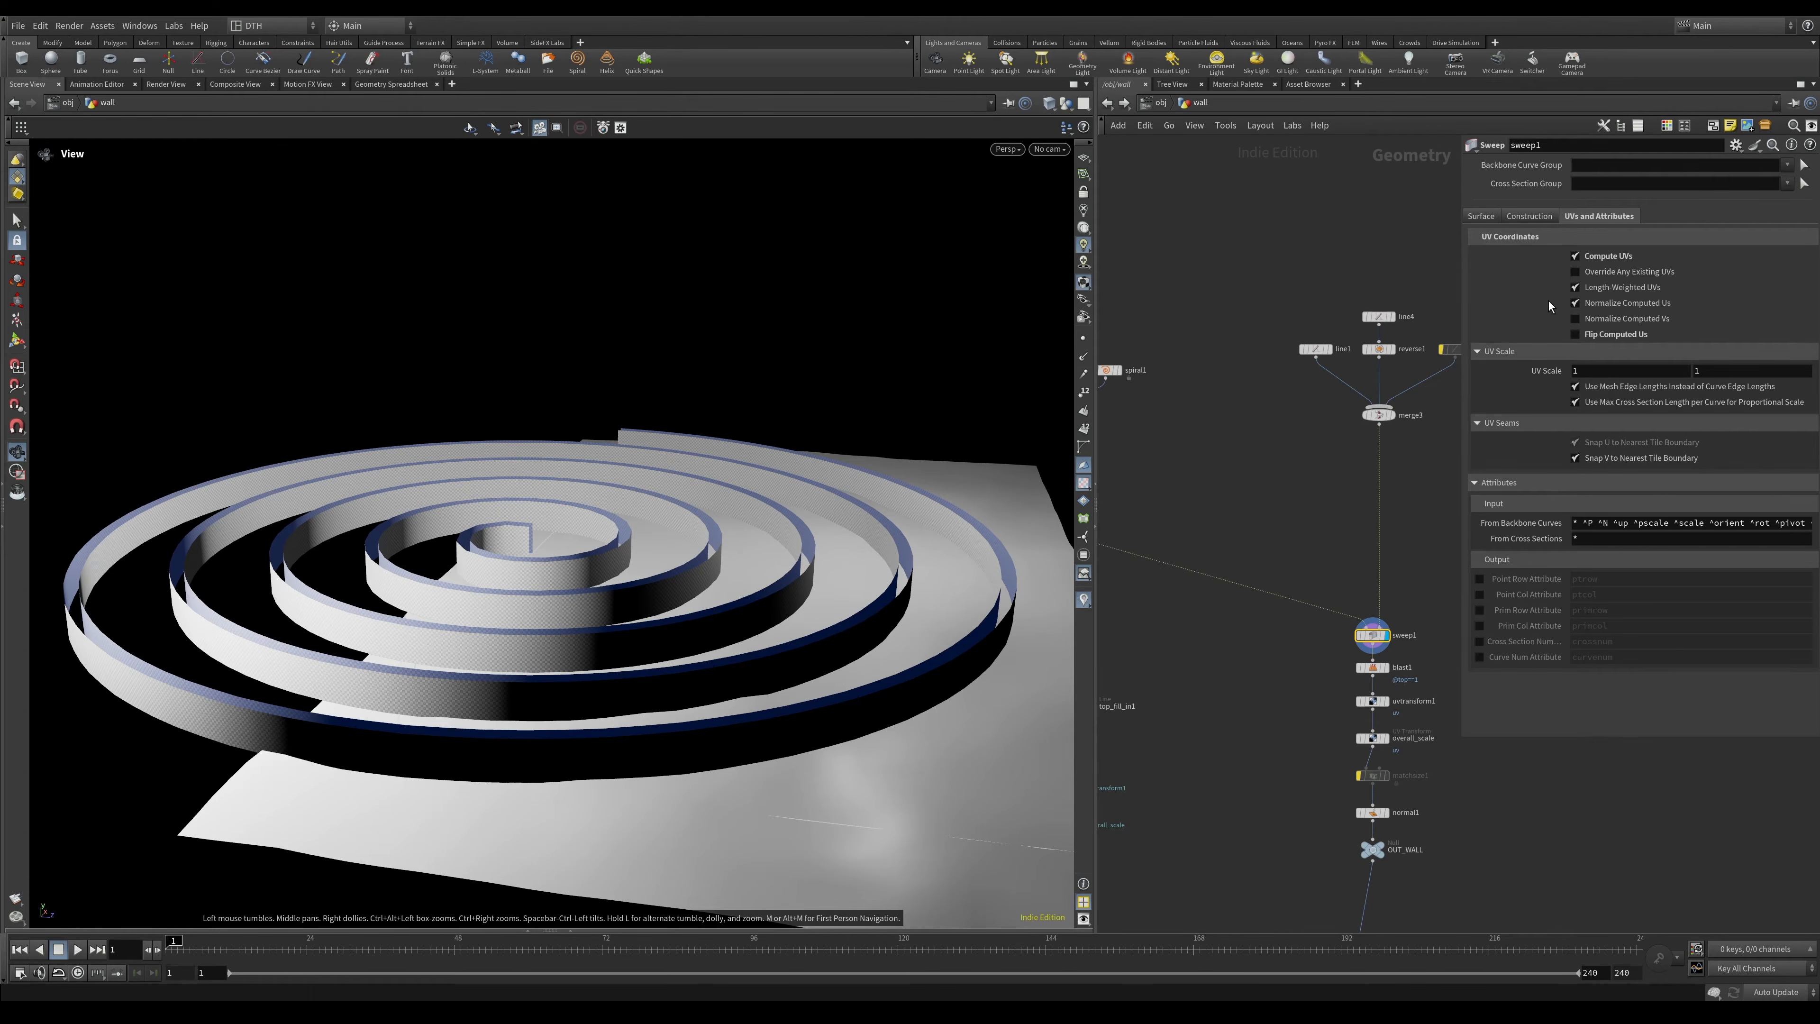
left_click(1480, 217)
left_click(1629, 239)
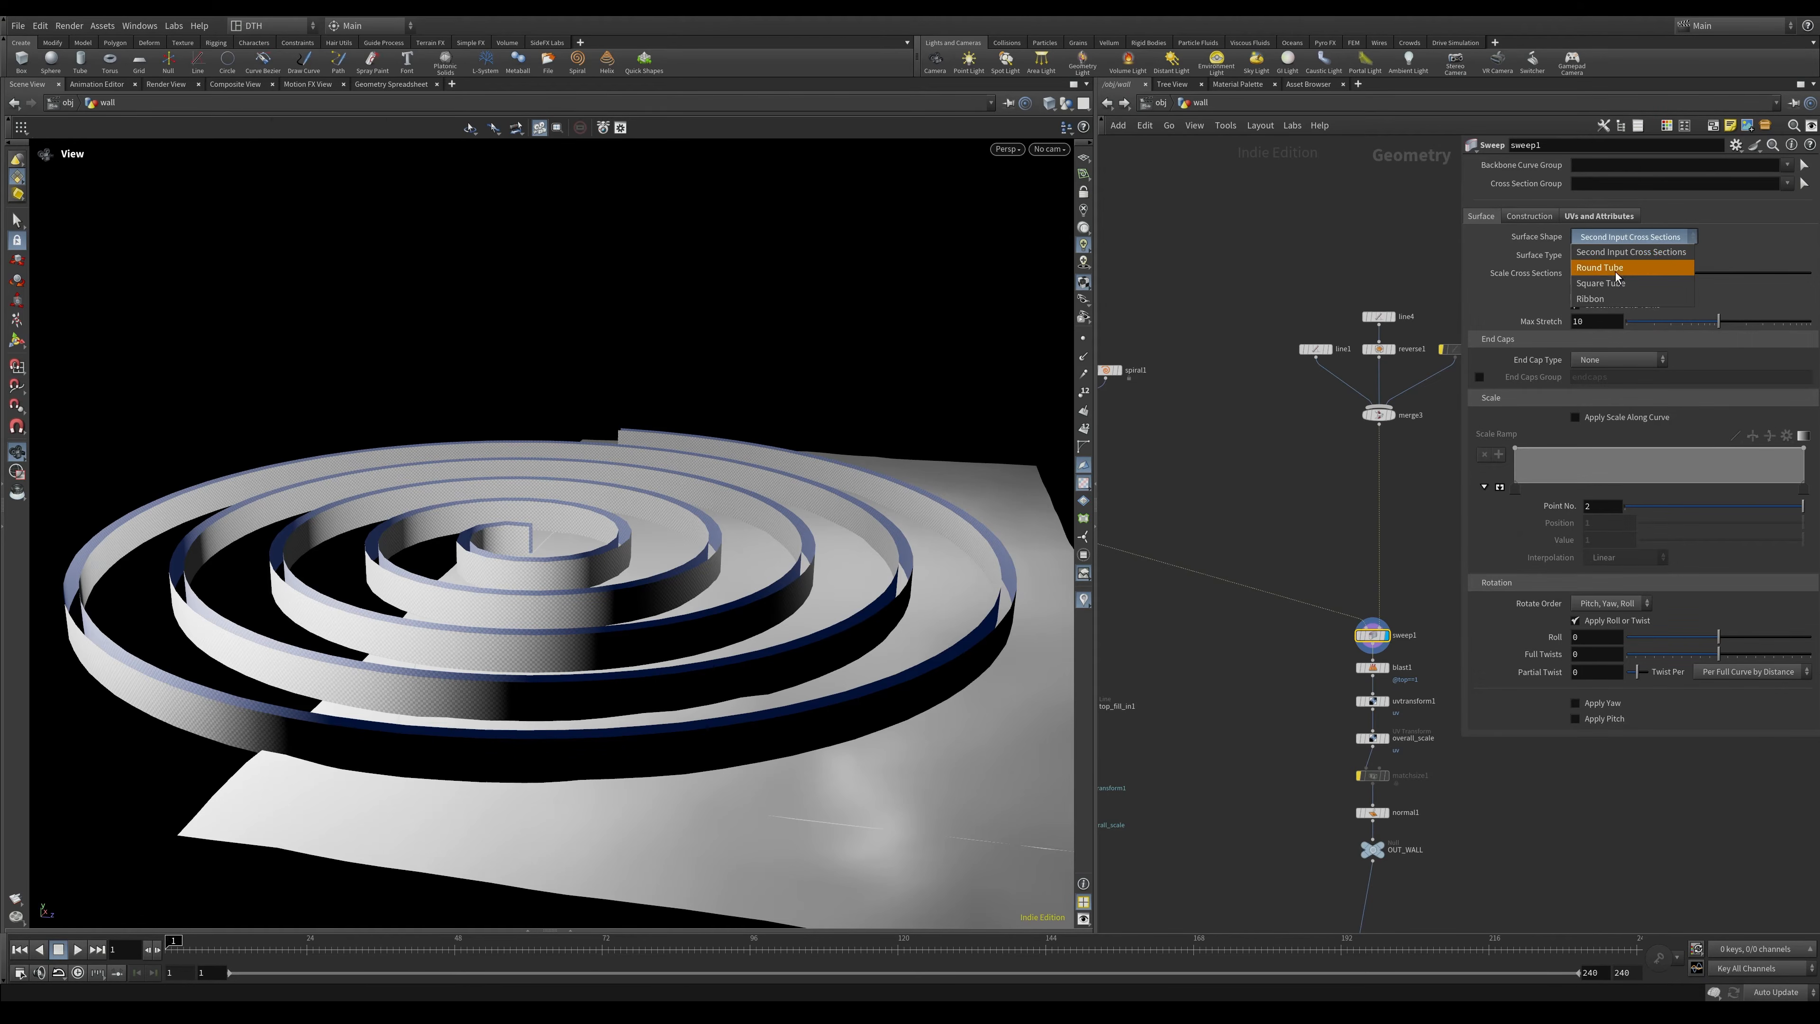
left_click(1612, 285)
key("ctrl+z")
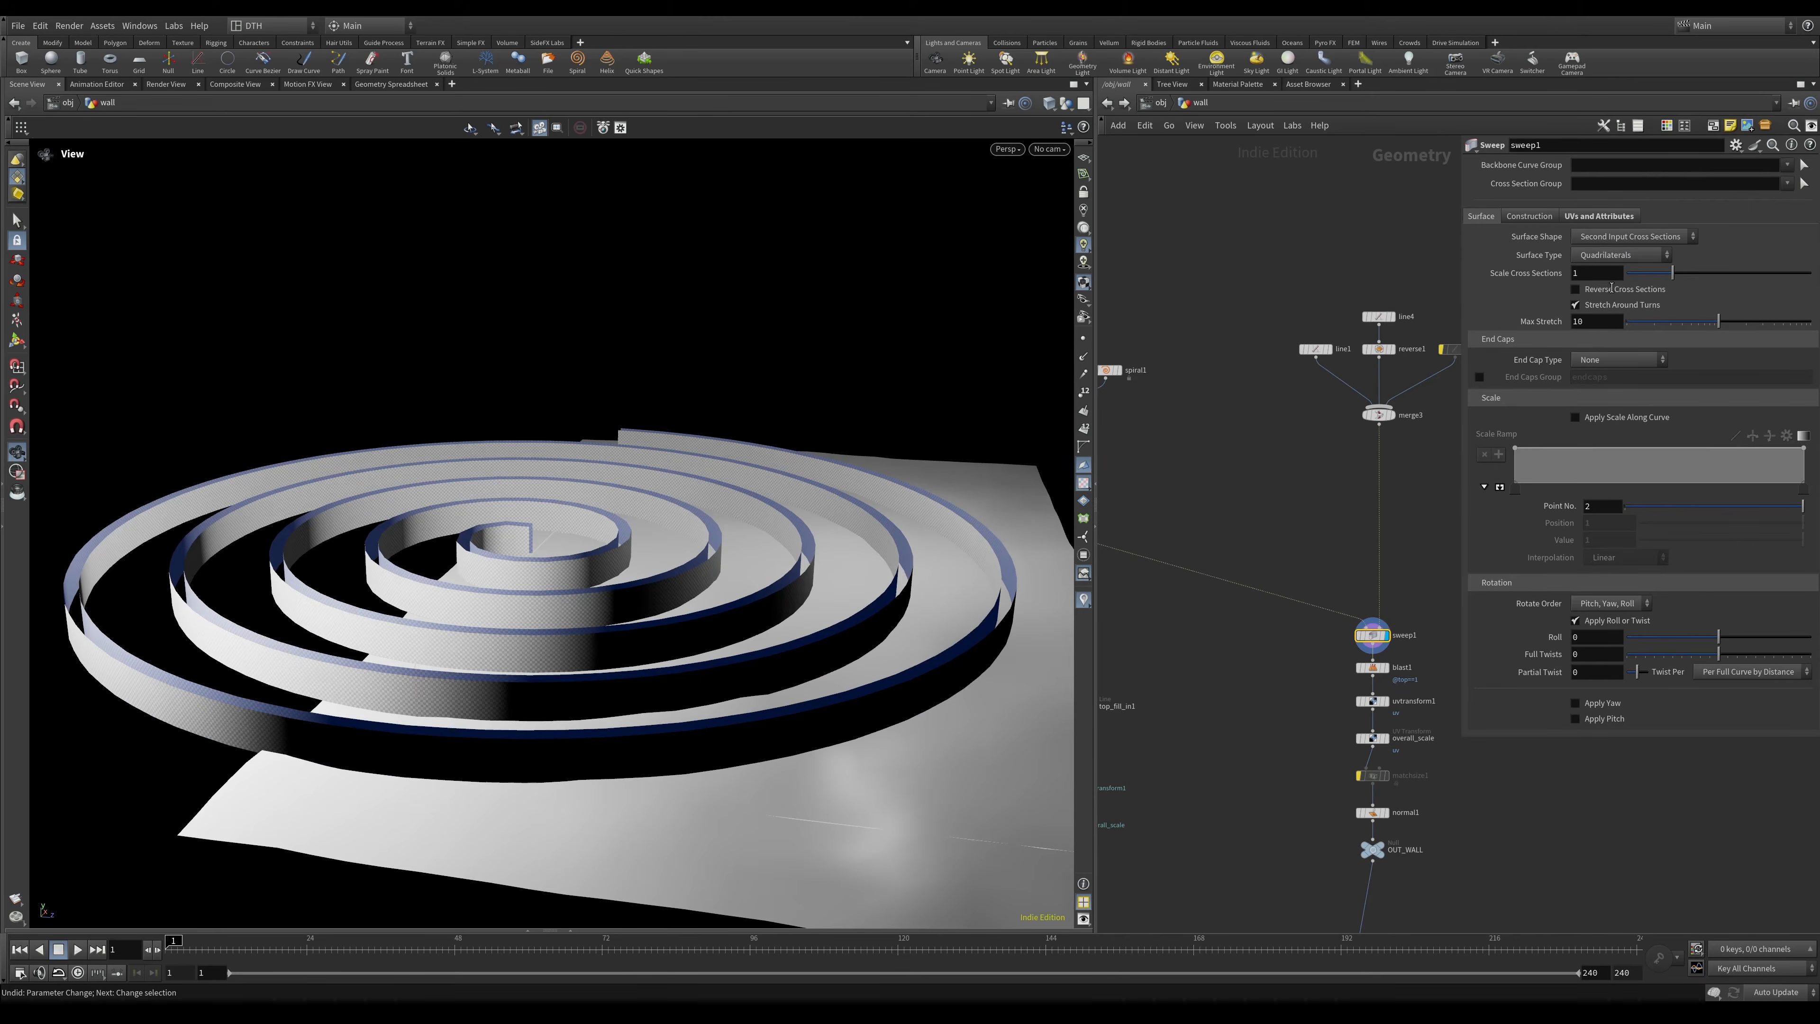
Display merge3 and frame the two vertical cross-section lines it feeds into the sweep.
left_click(1379, 415)
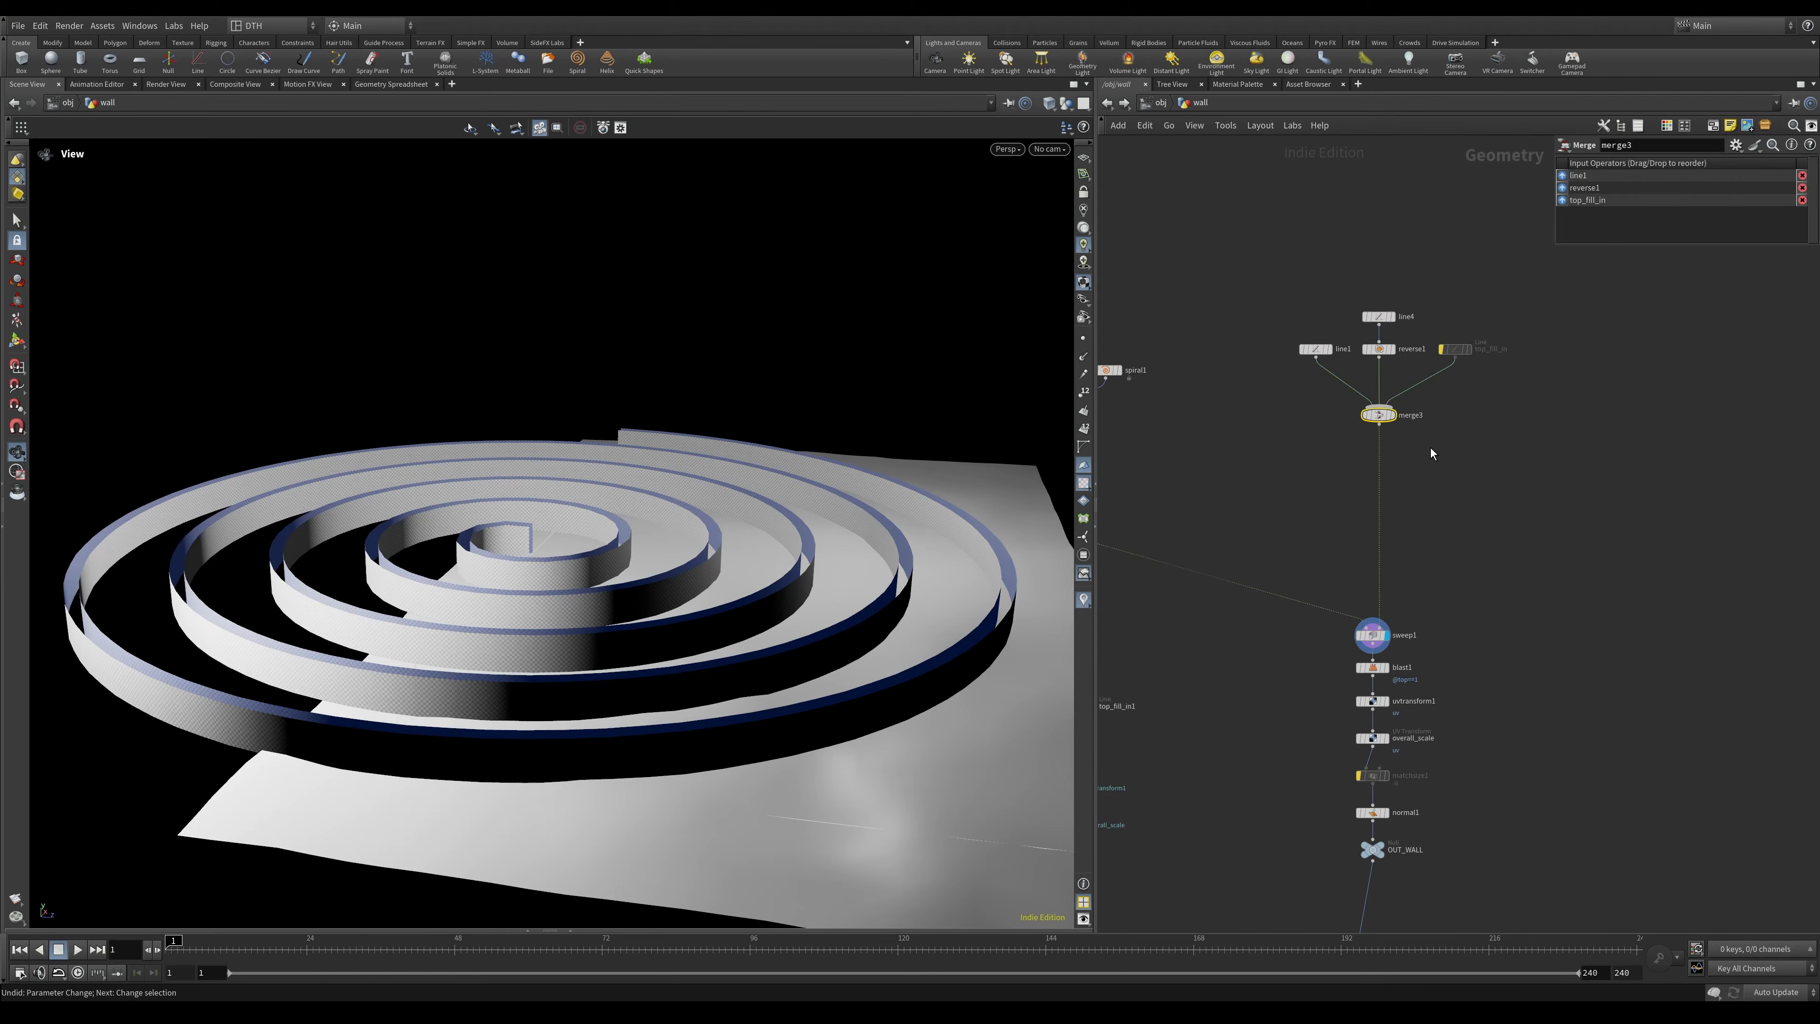
key("r")
key("f")
left_click_drag(626, 515, 780, 535)
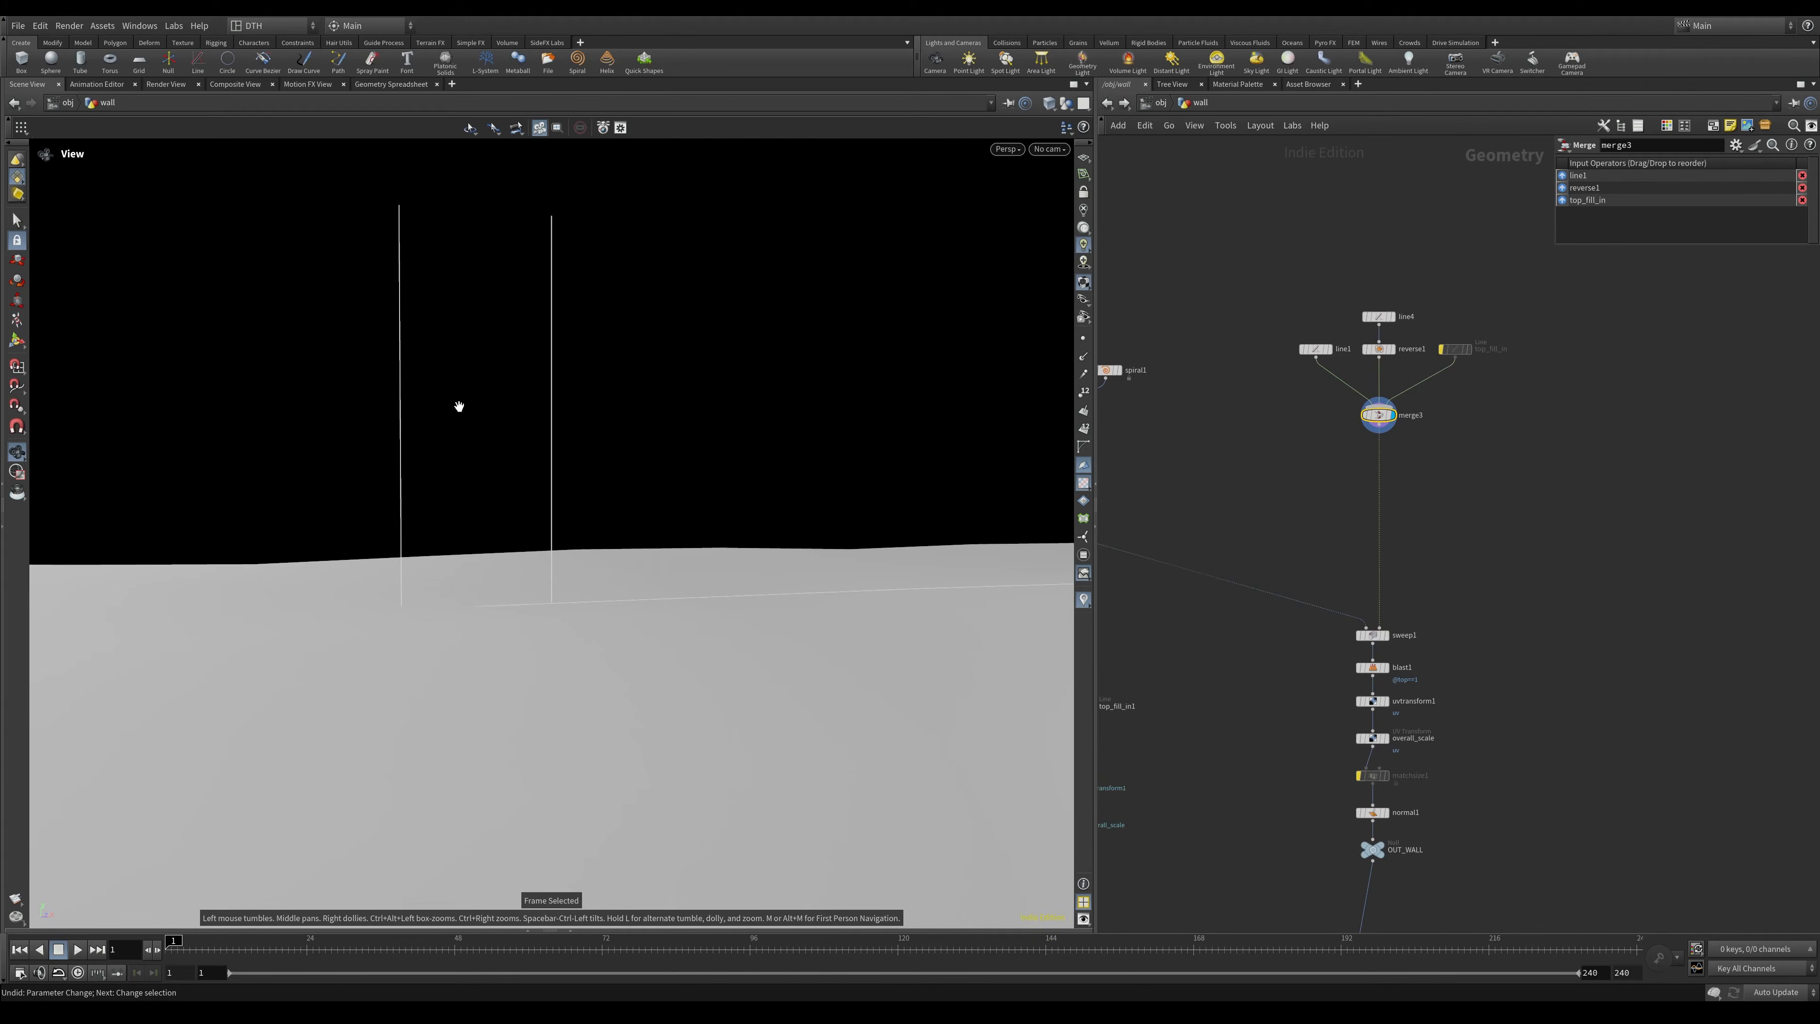
Display sweep1 again, frame the spiral wall and switch the viewport to headlight-only lighting.
left_click(1372, 635)
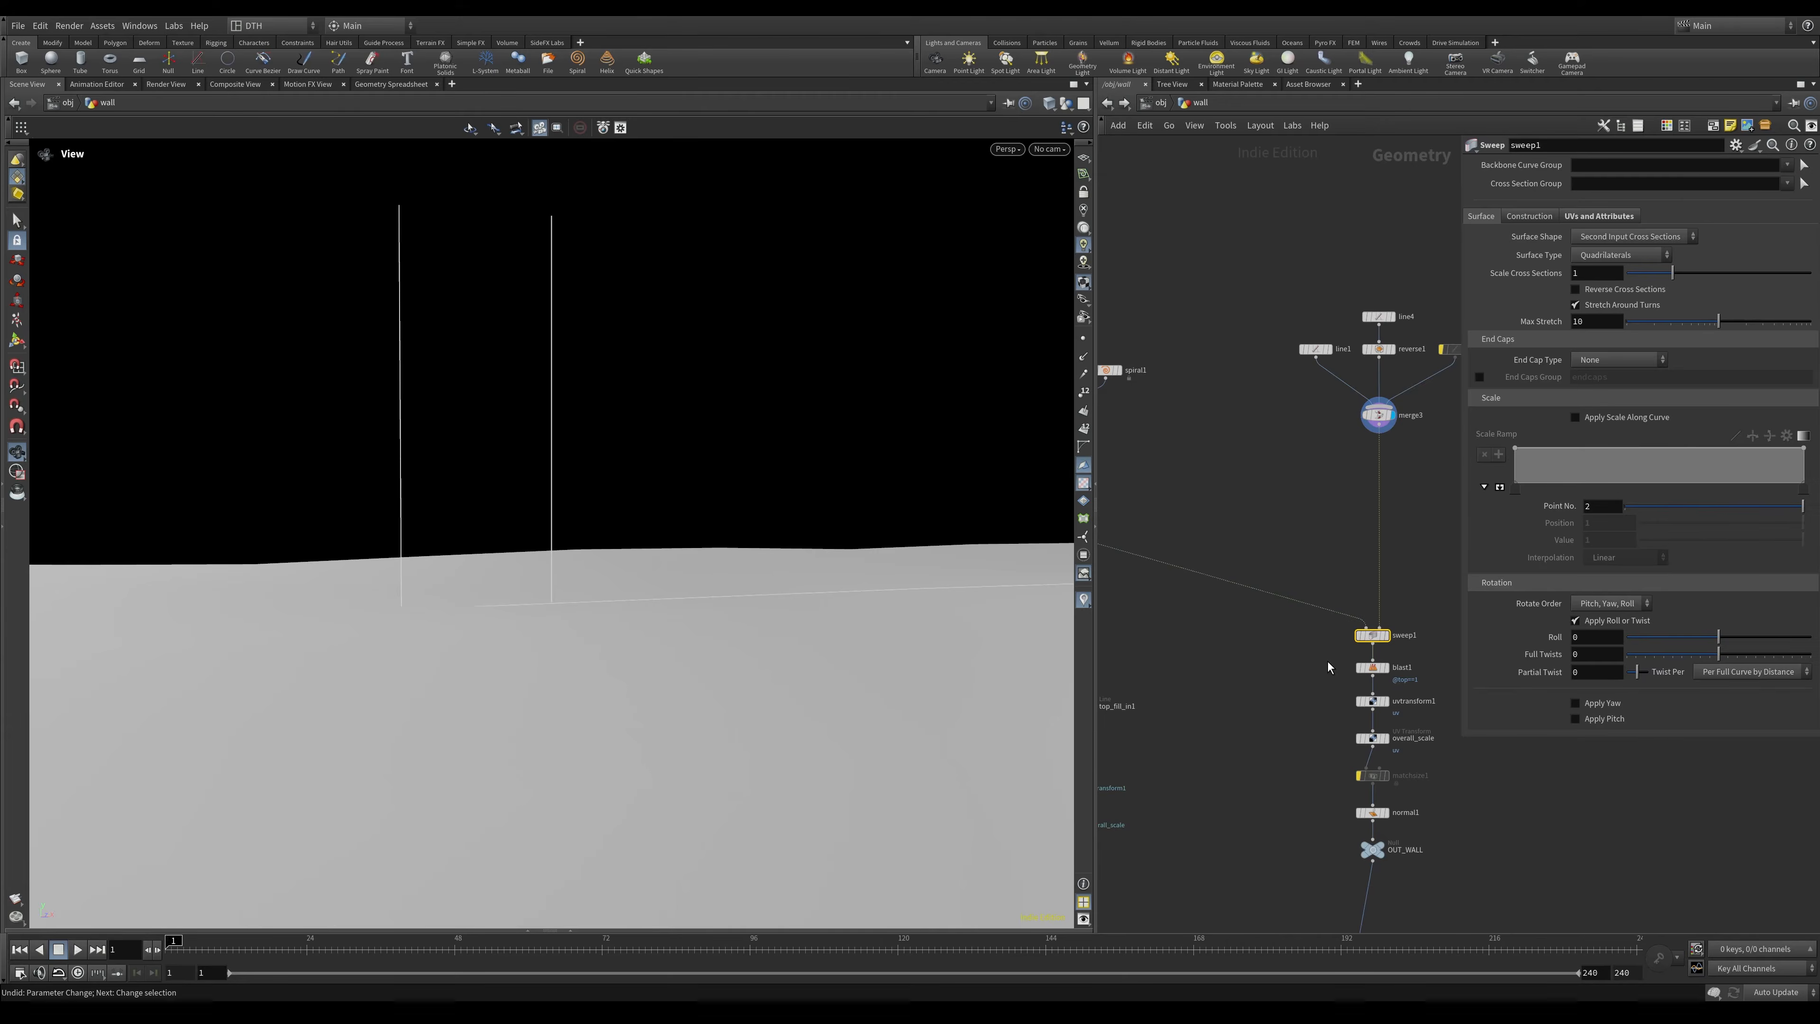
key("r")
key("f")
left_click_drag(553, 557, 633, 613)
left_click_drag(401, 525, 751, 598)
left_click(1083, 228)
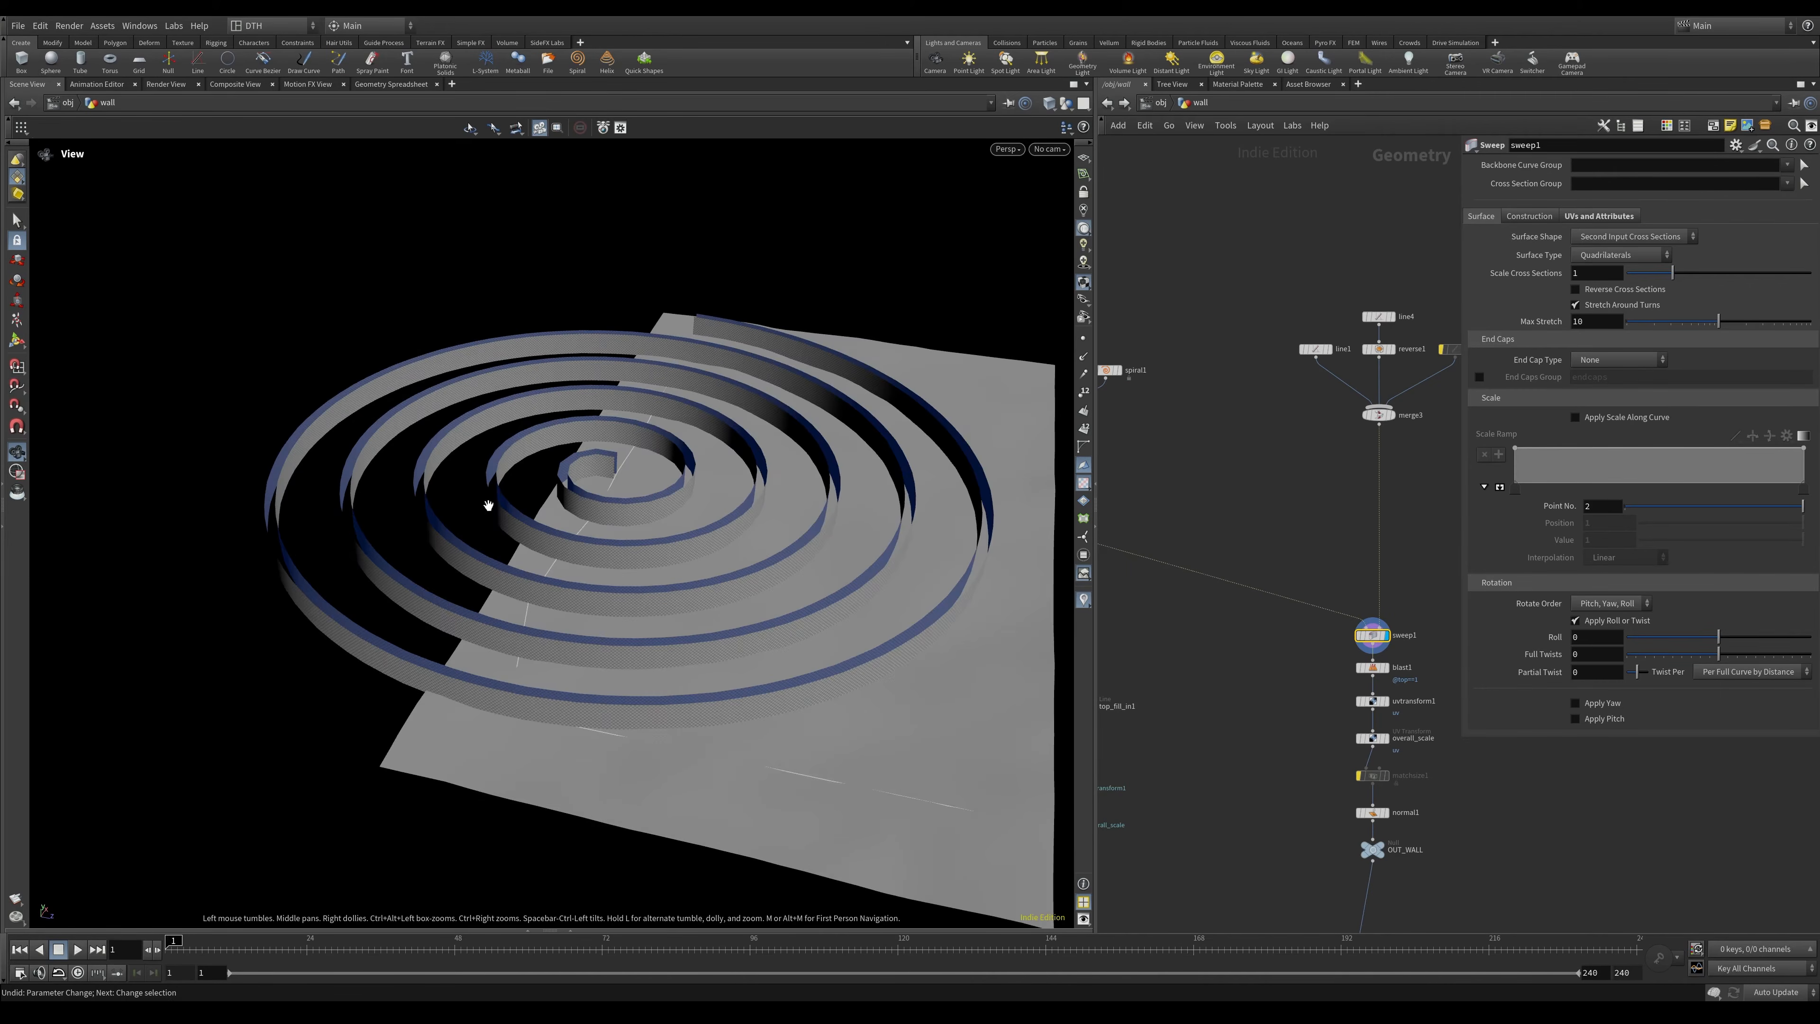
View the spiral wall from a low angle and inspect the overall_scale UV transform settings.
left_click_drag(489, 505, 565, 459)
right_click_drag(565, 459, 838, 489)
left_click_drag(838, 489, 797, 469)
middle_click_drag(1299, 720, 1195, 667)
left_click_drag(1199, 669, 1325, 704)
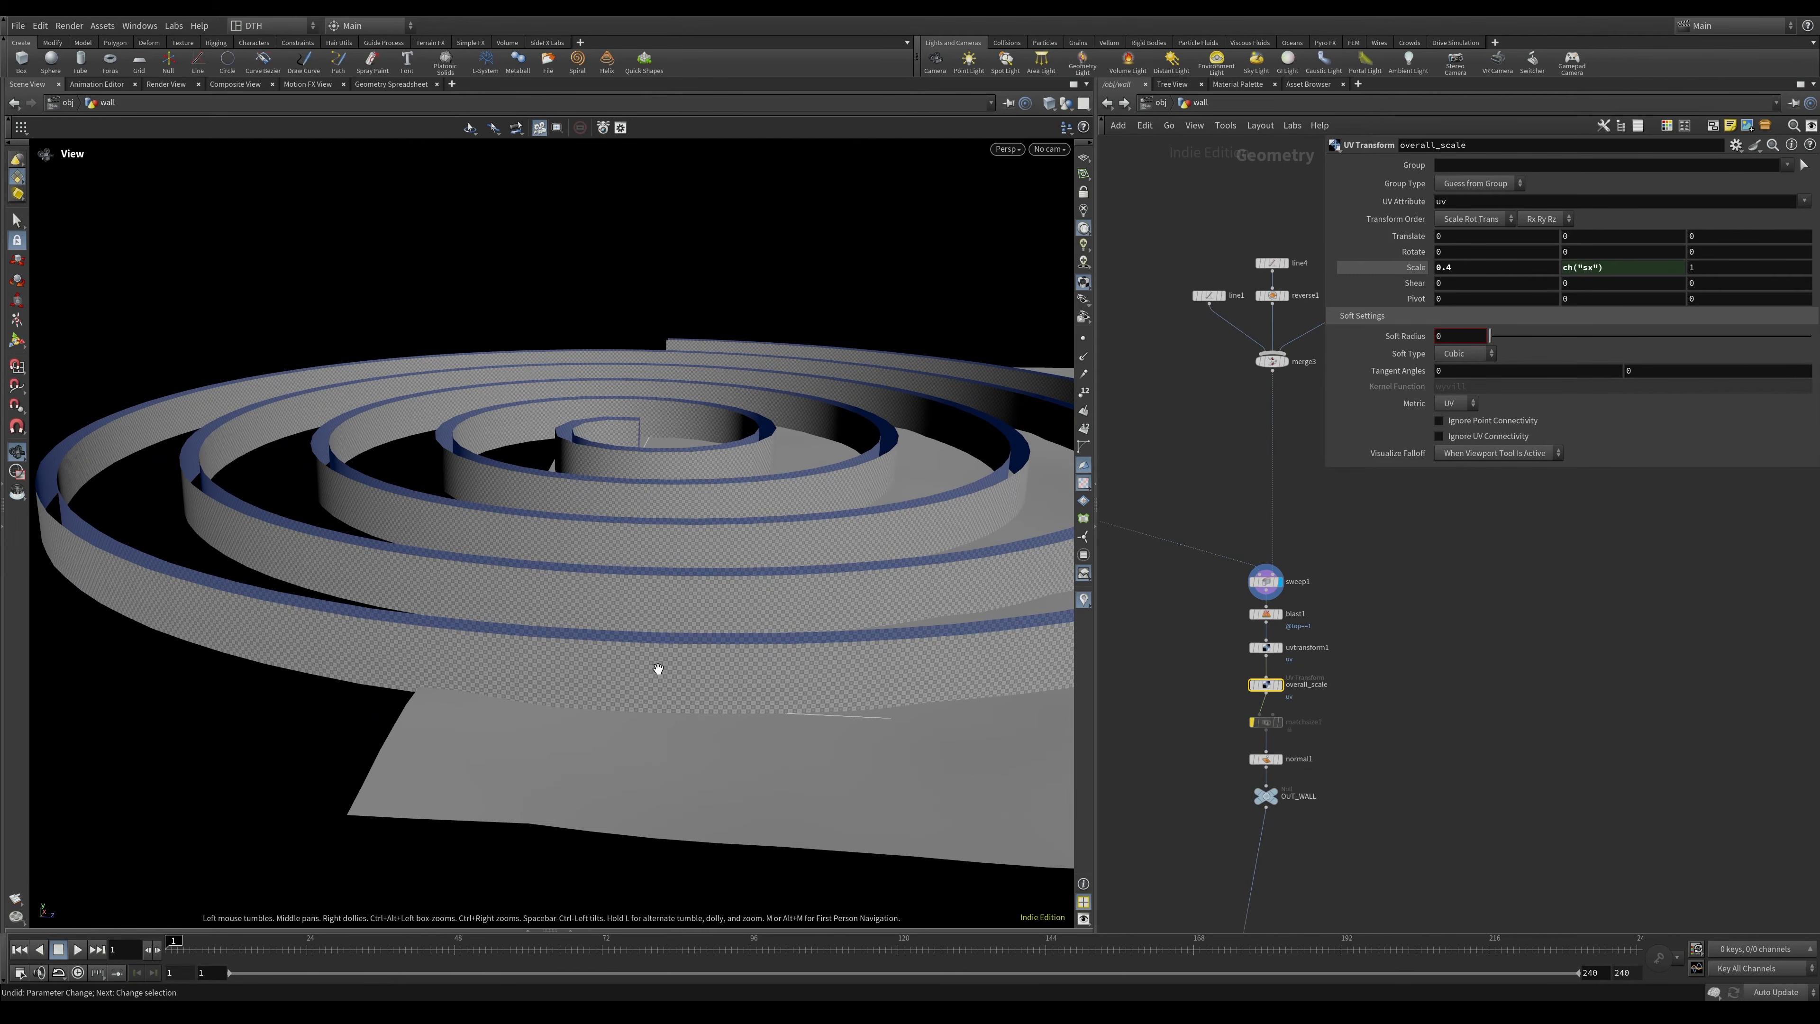
key("Tab")
key("Escape")
Review the Surface Shape options of sweep1, keeping Second Input Cross Sections.
left_click(1265, 581)
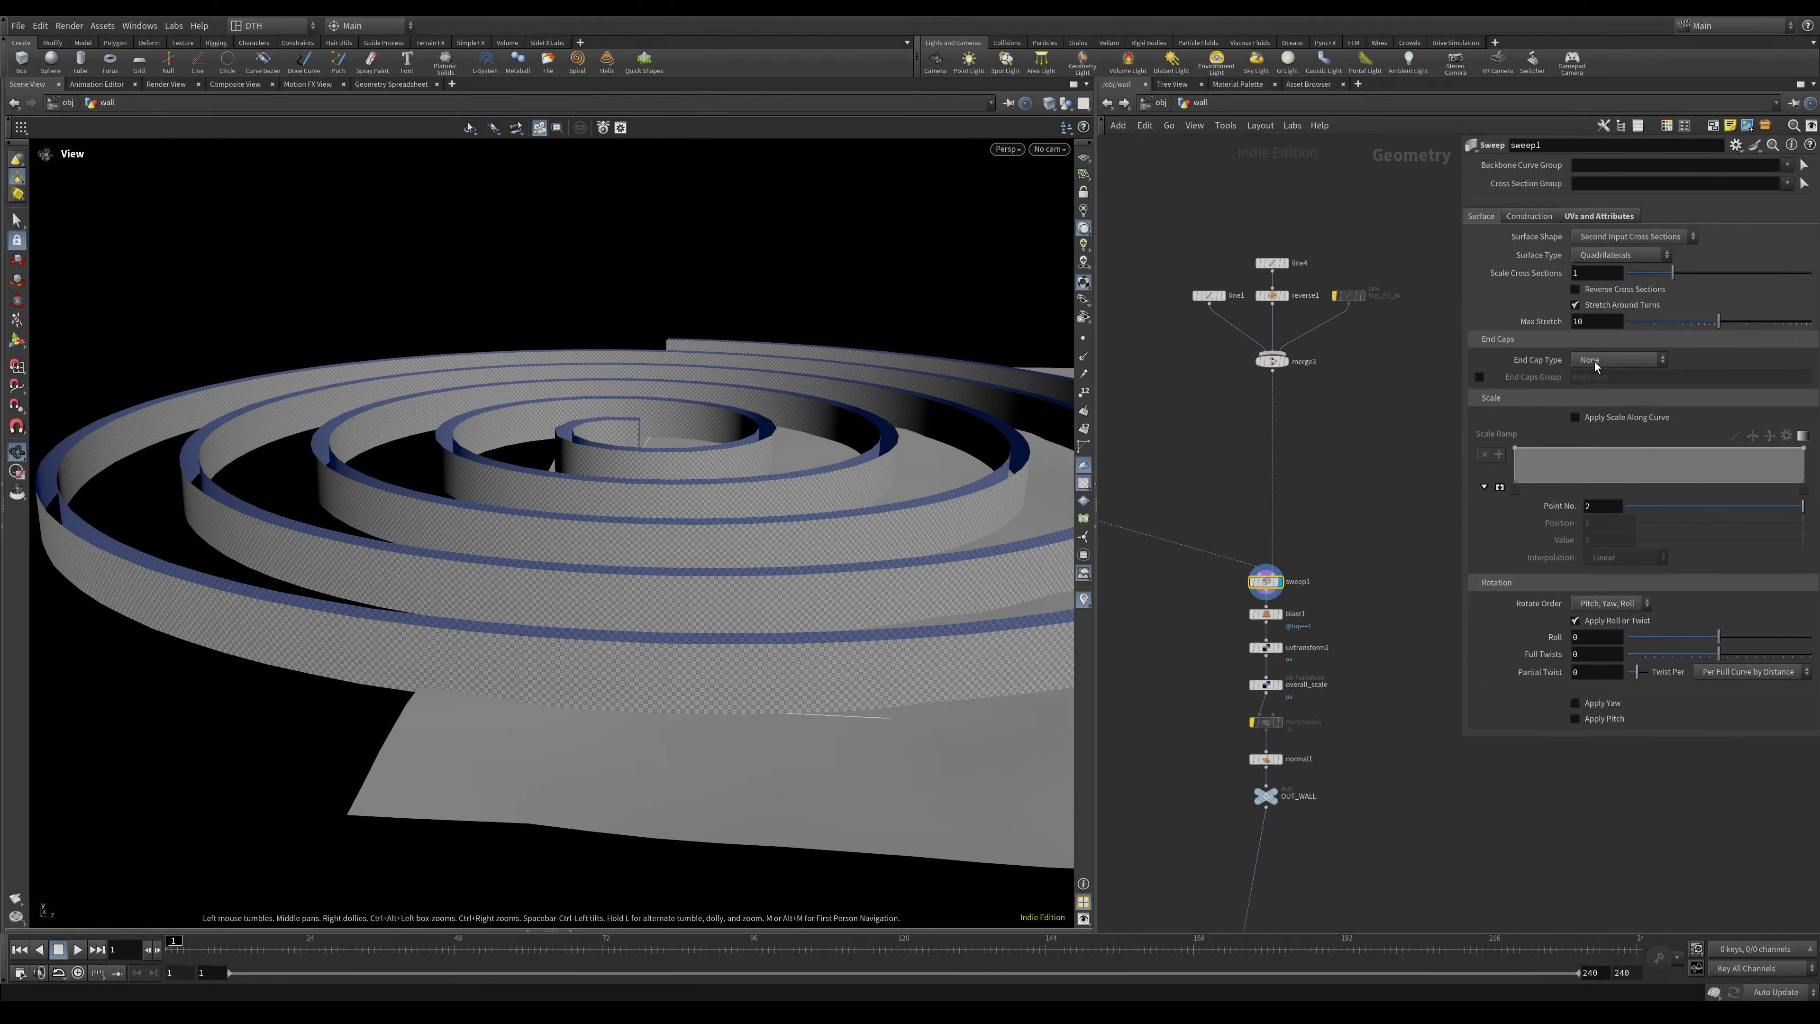
left_click(1641, 237)
left_click(1641, 241)
Try line1's Origin X at -0.5 and -0.6 to separate the wall's two sides, and undo these changes.
left_click(1209, 295)
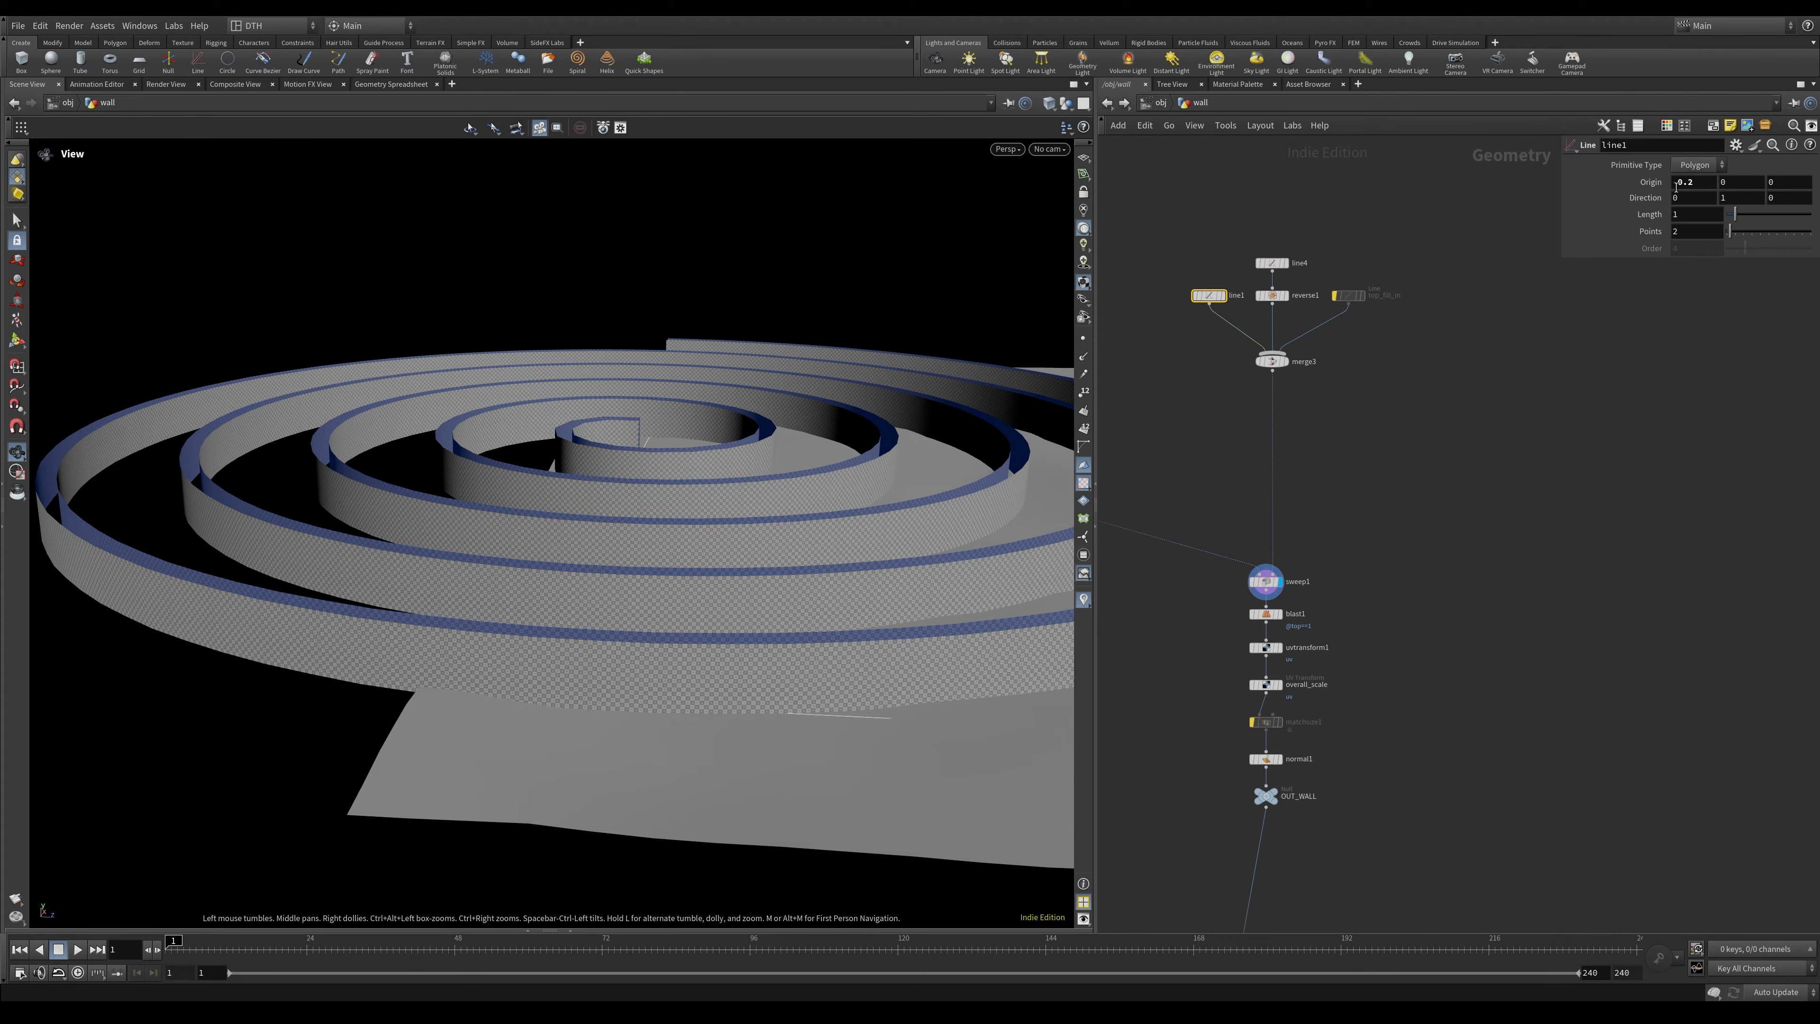
left_click(1695, 181)
key("Return")
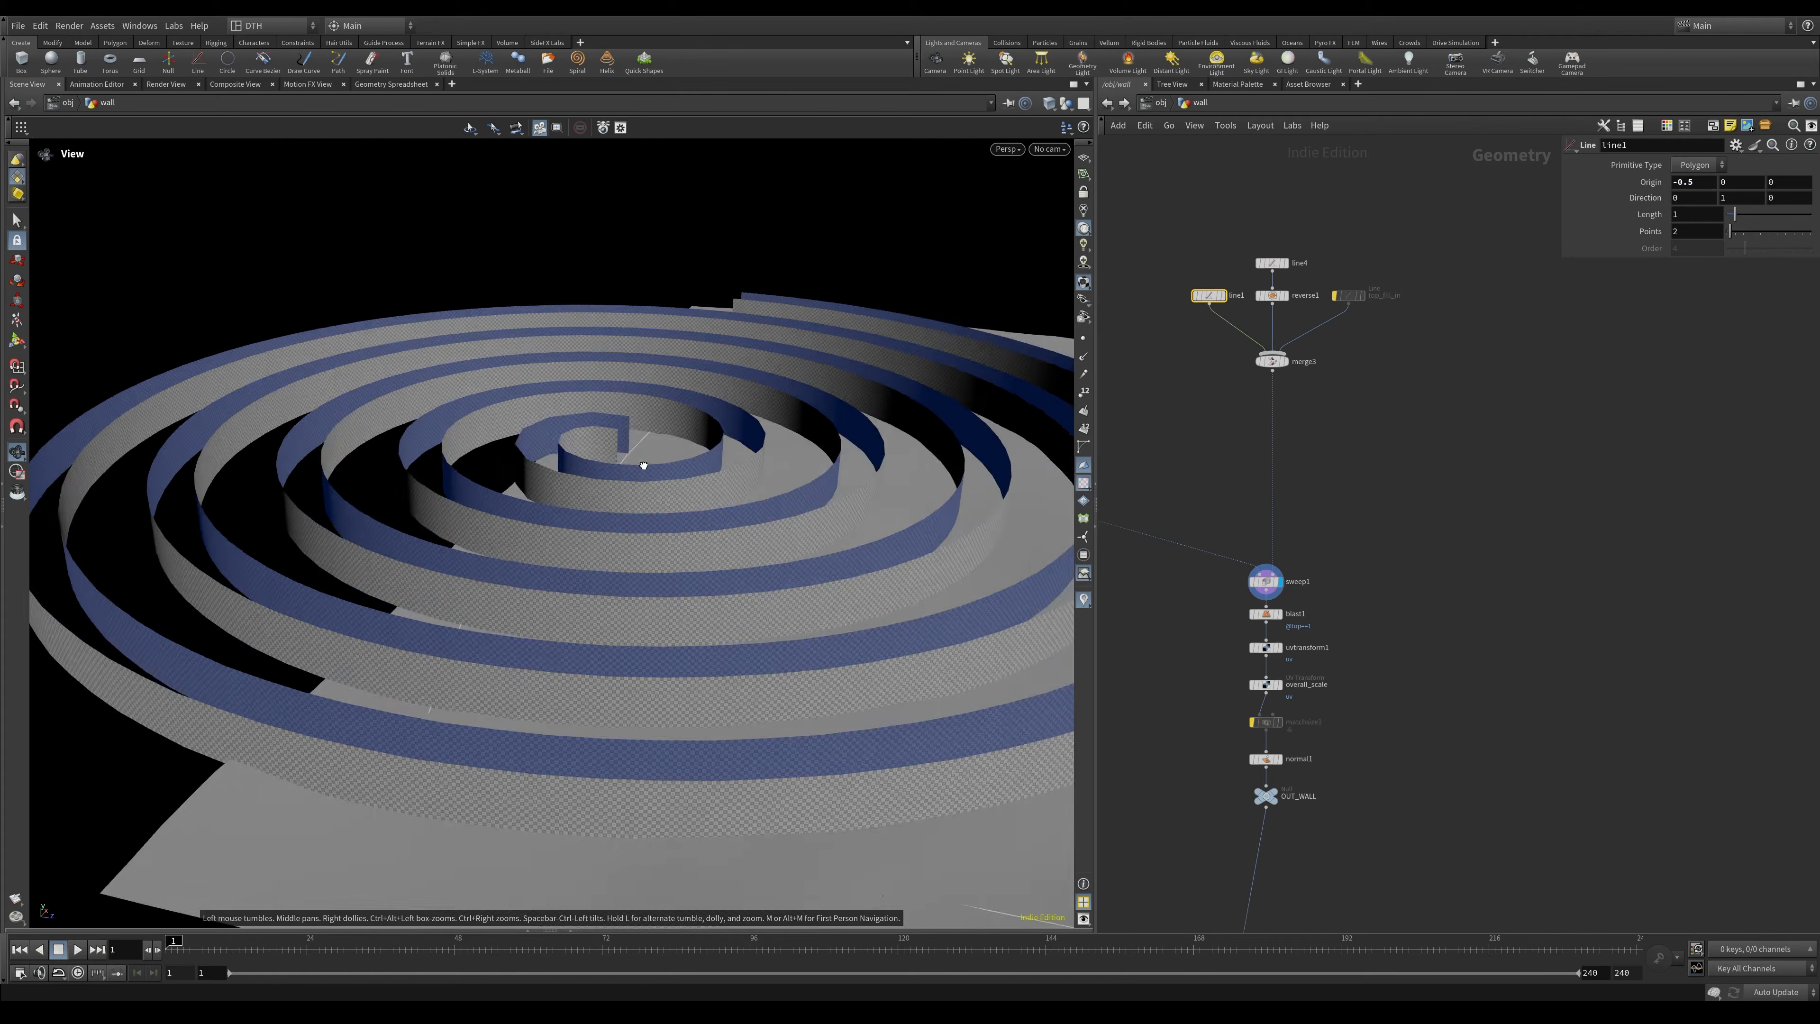
left_click(1702, 181)
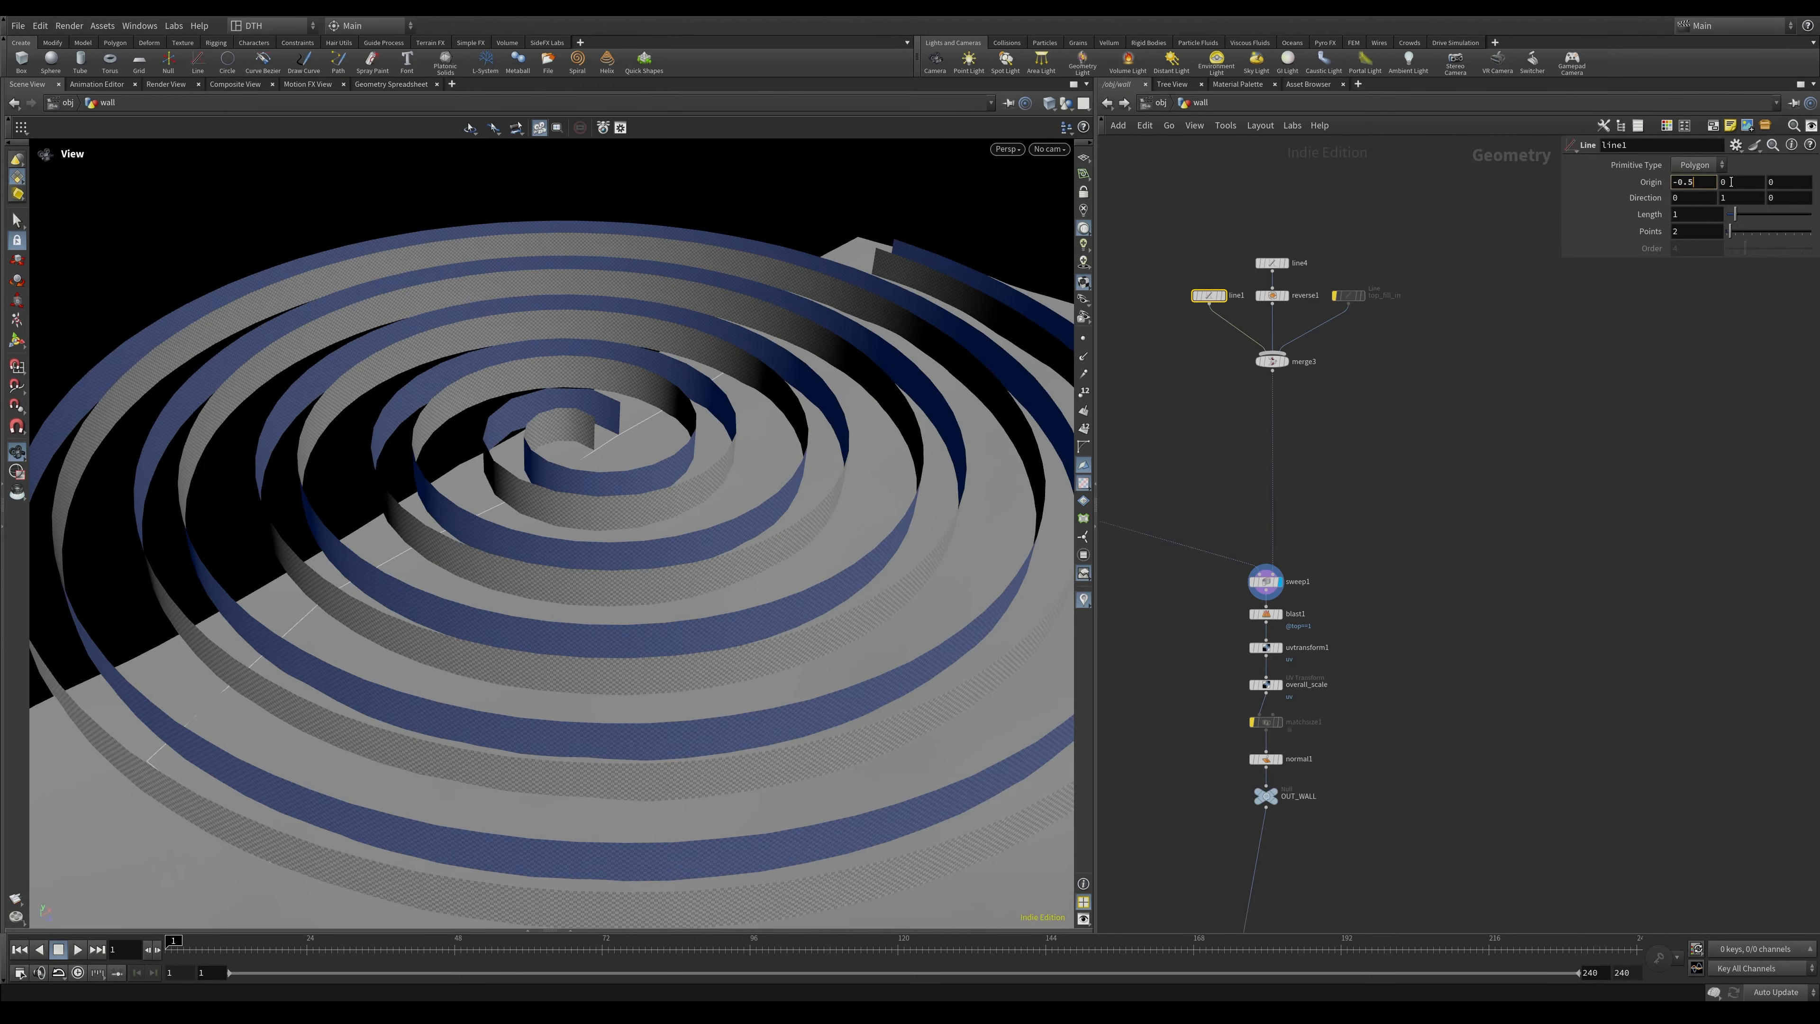
key("BackSpace")
type("6")
key("Return")
left_click_drag(572, 270, 650, 224)
key("ctrl+z")
key("ctrl+z")
key("ctrl+z")
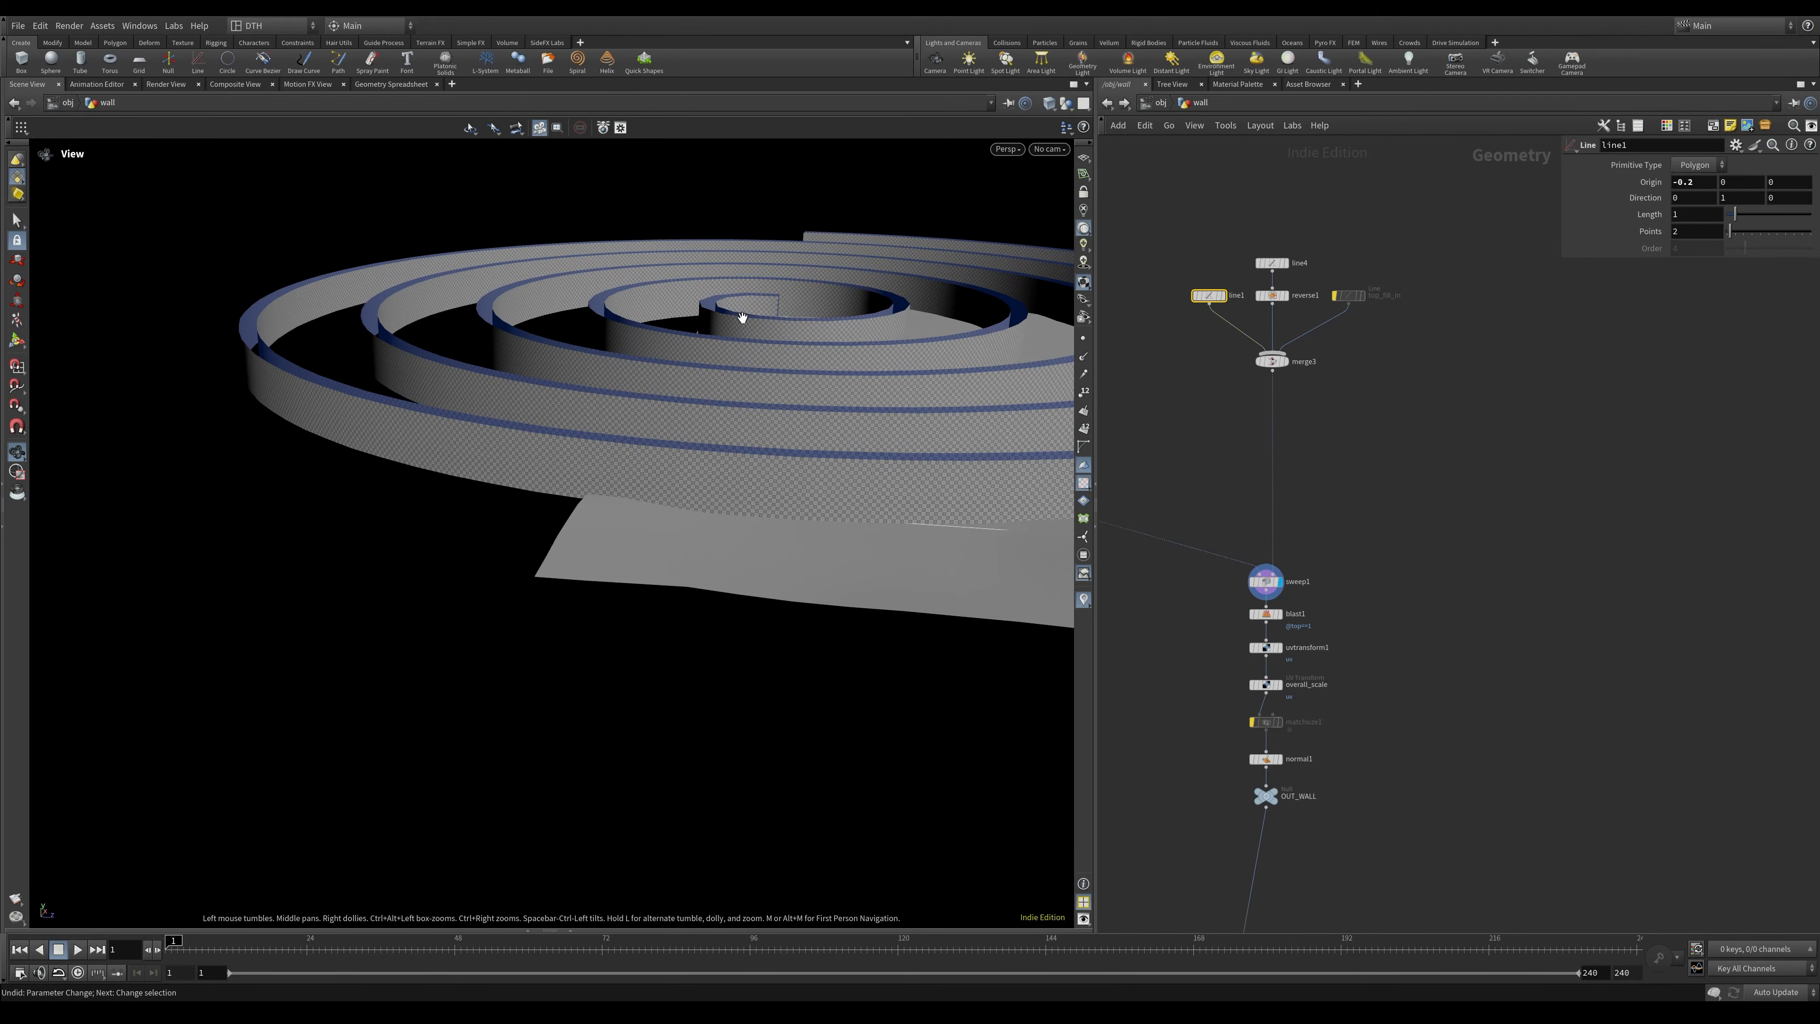
Find the SLATE_TO_CUT node in the network and display its flat swept strip.
scroll(1371, 743, "down", 8)
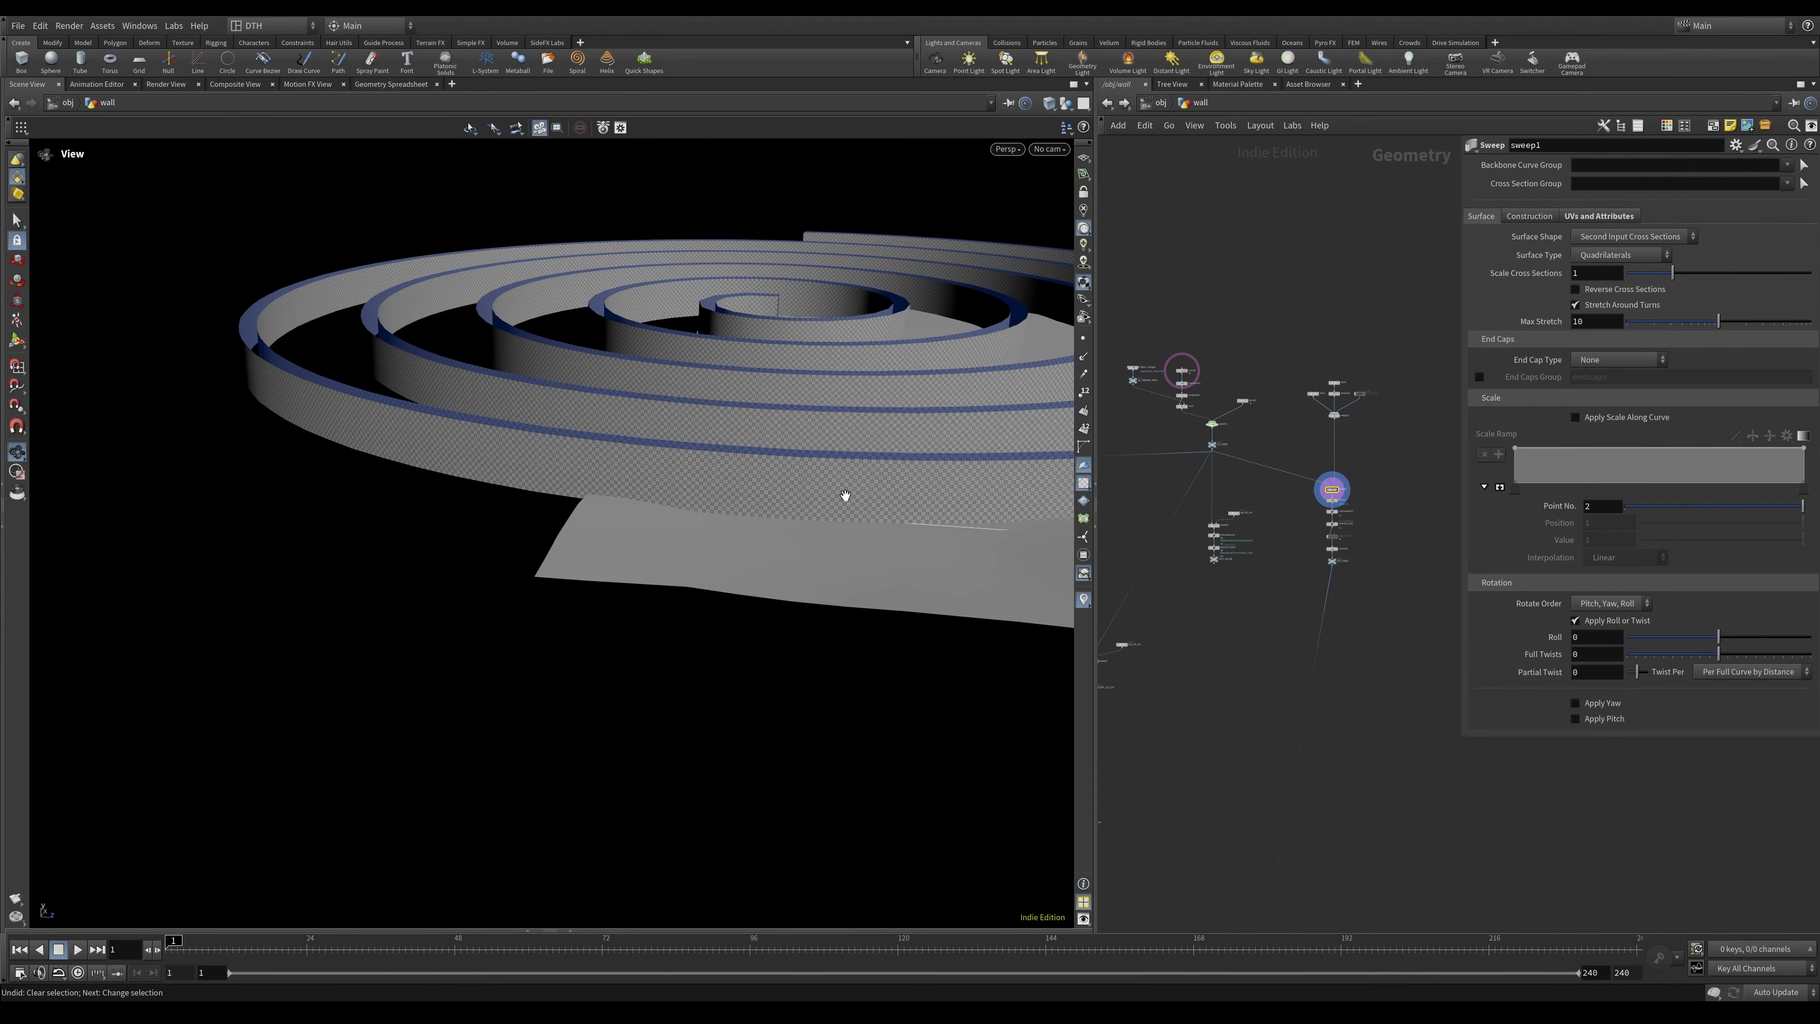
middle_click_drag(1272, 580, 1483, 615)
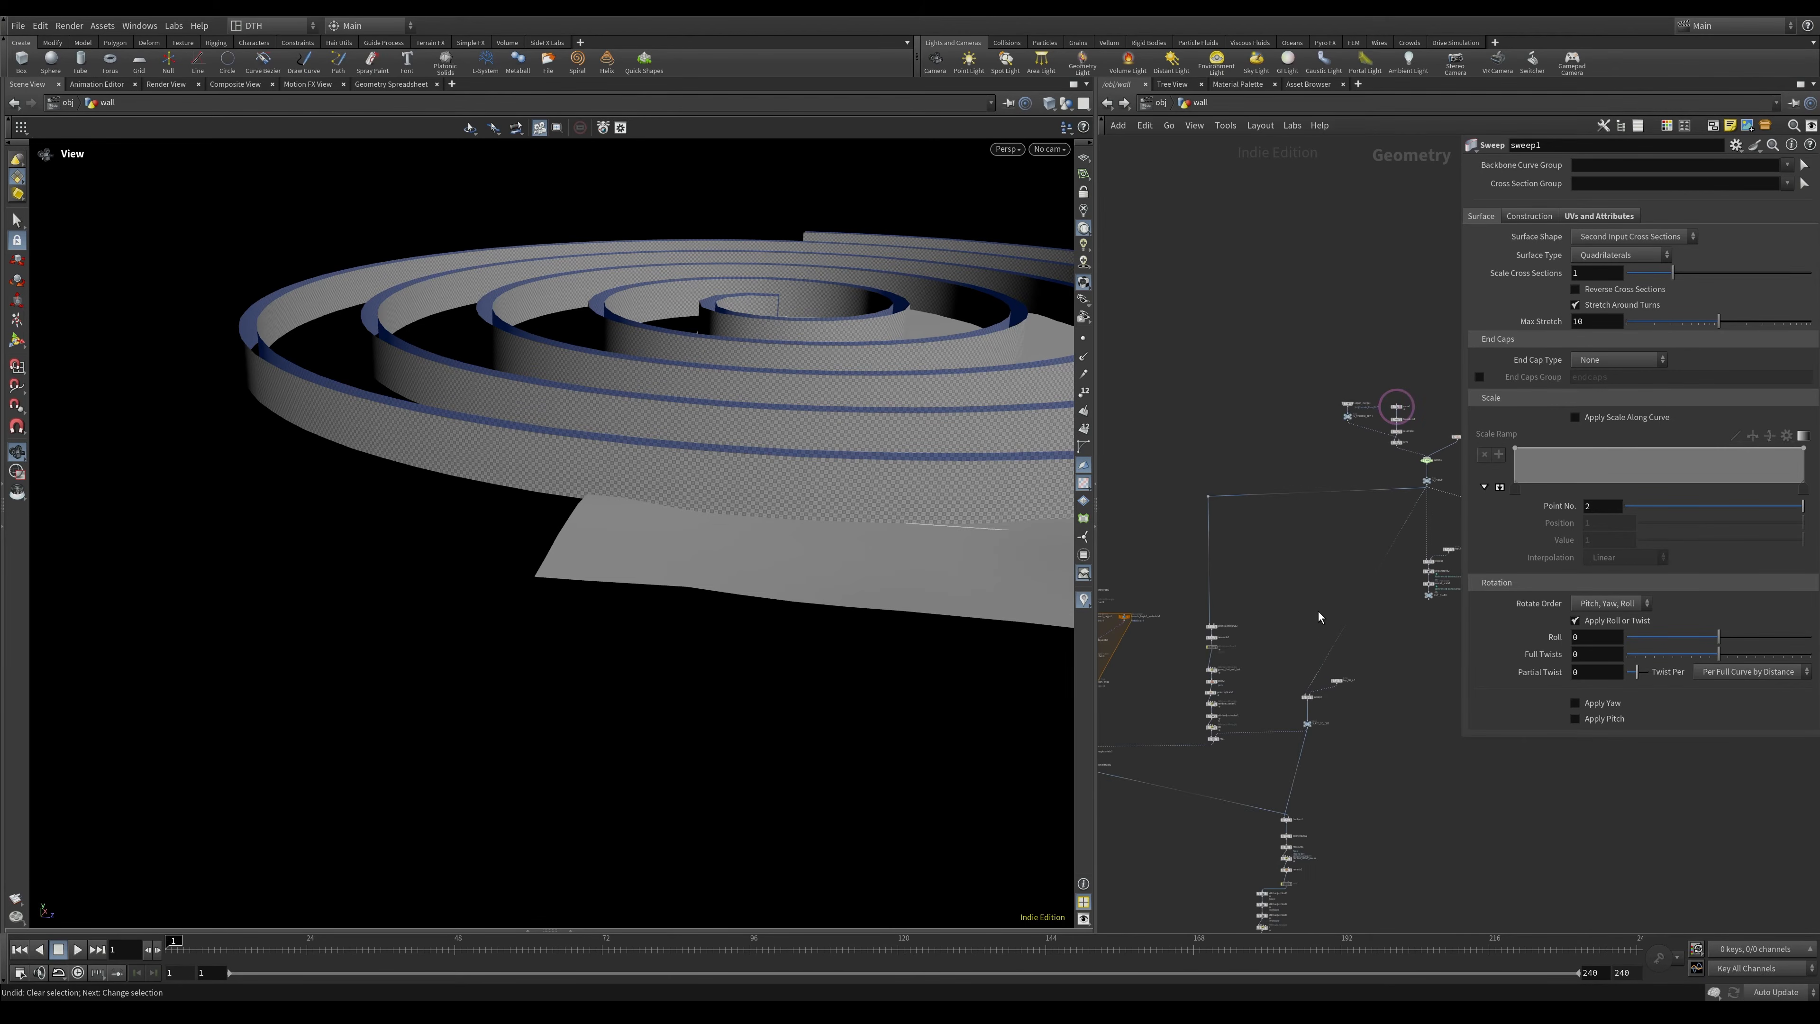
scroll(1362, 667, "up", 5)
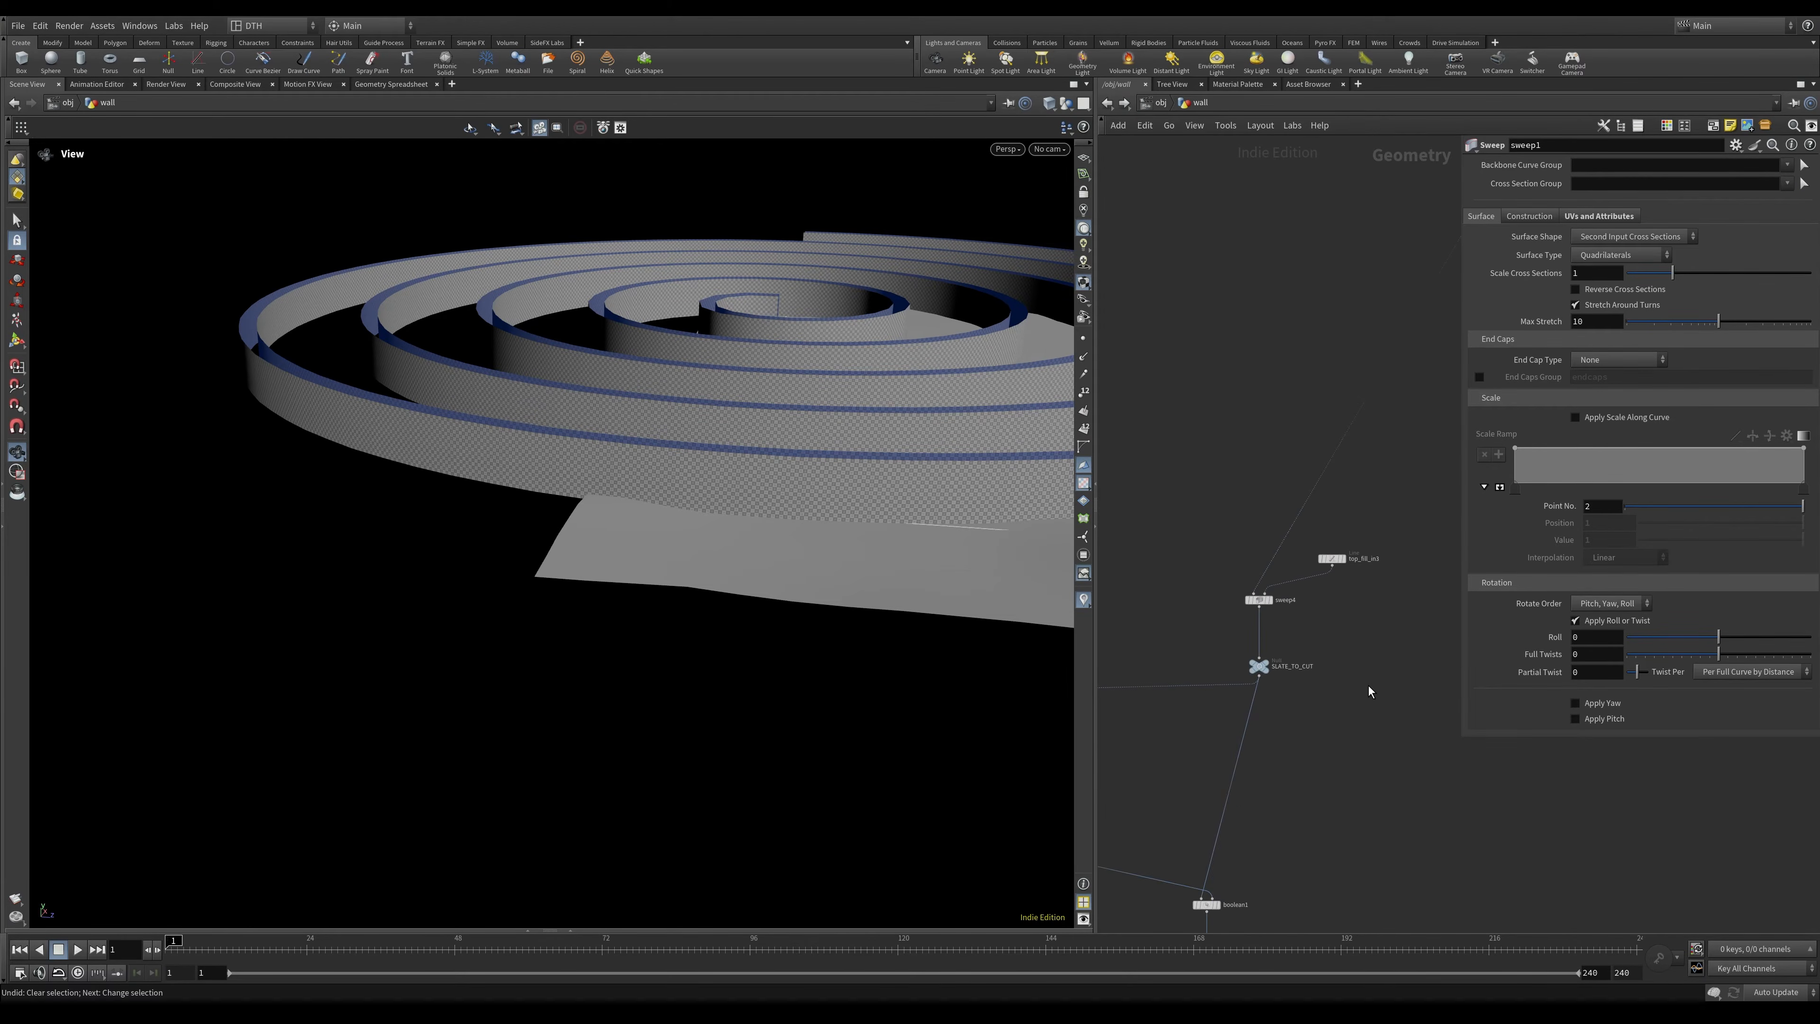
left_click_drag(1244, 660, 1242, 659)
left_click(1266, 663)
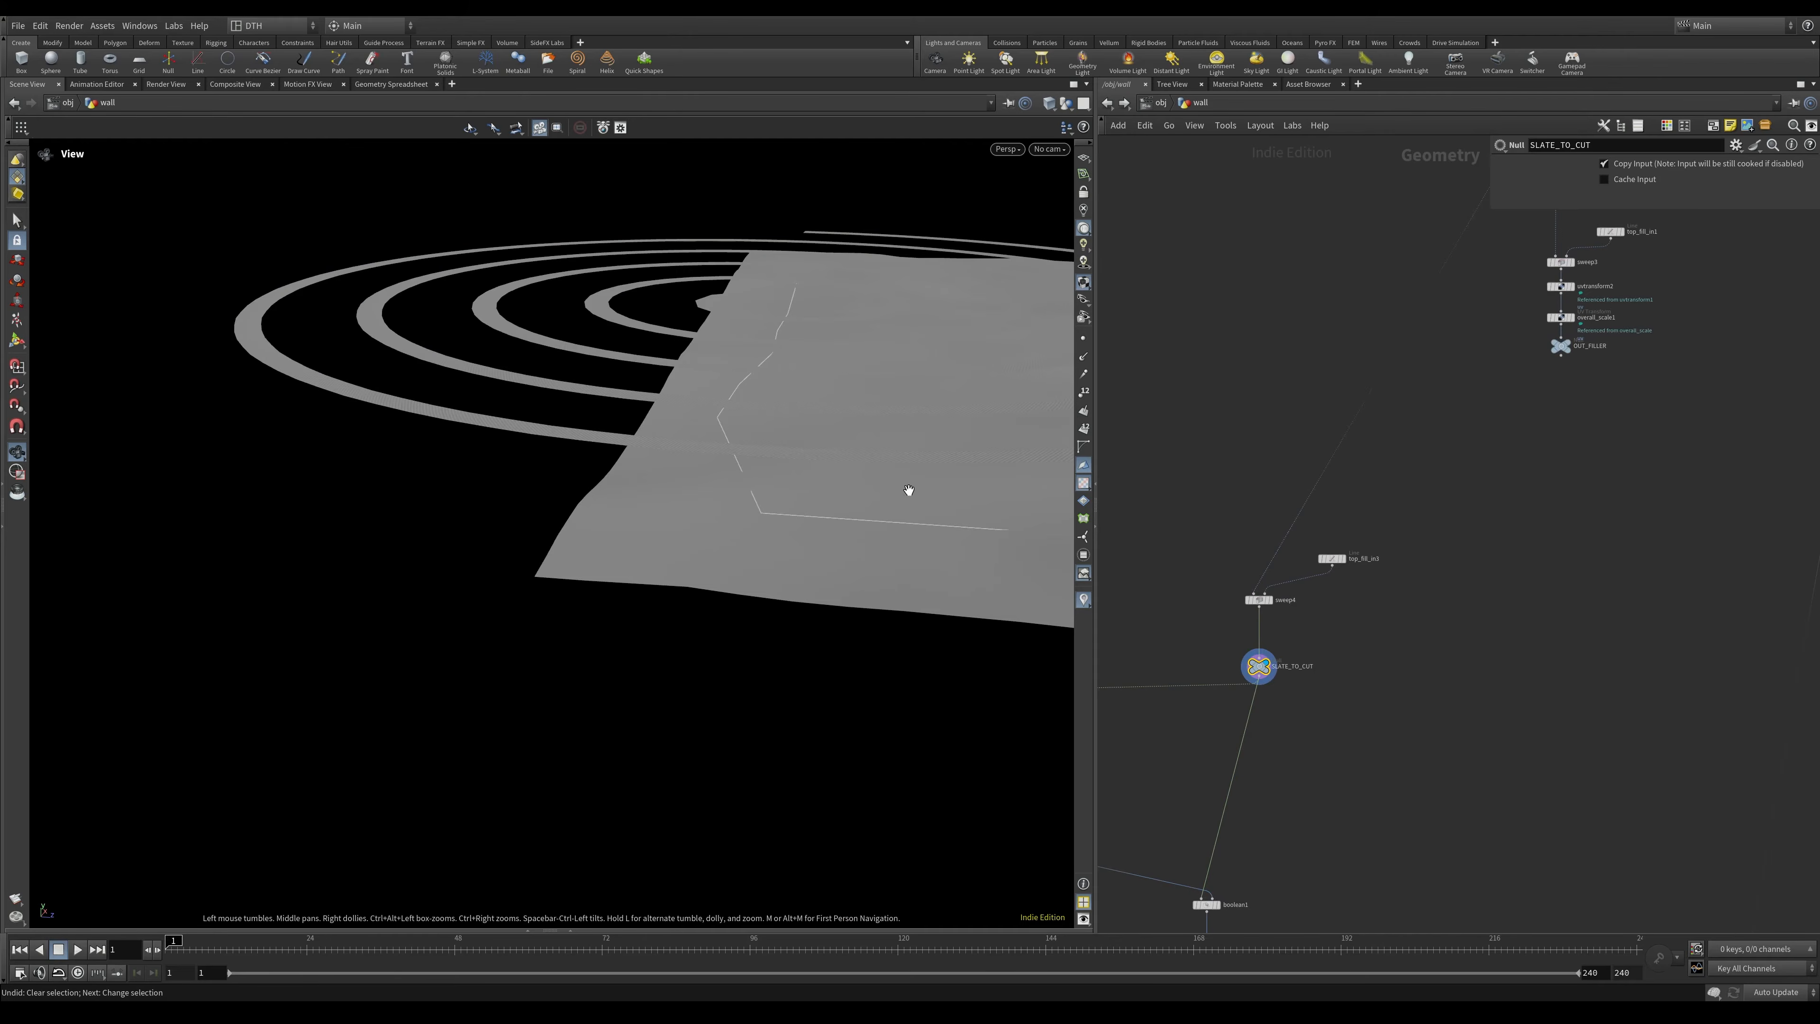
left_click_drag(907, 491, 821, 502)
scroll(1316, 714, "down", 5)
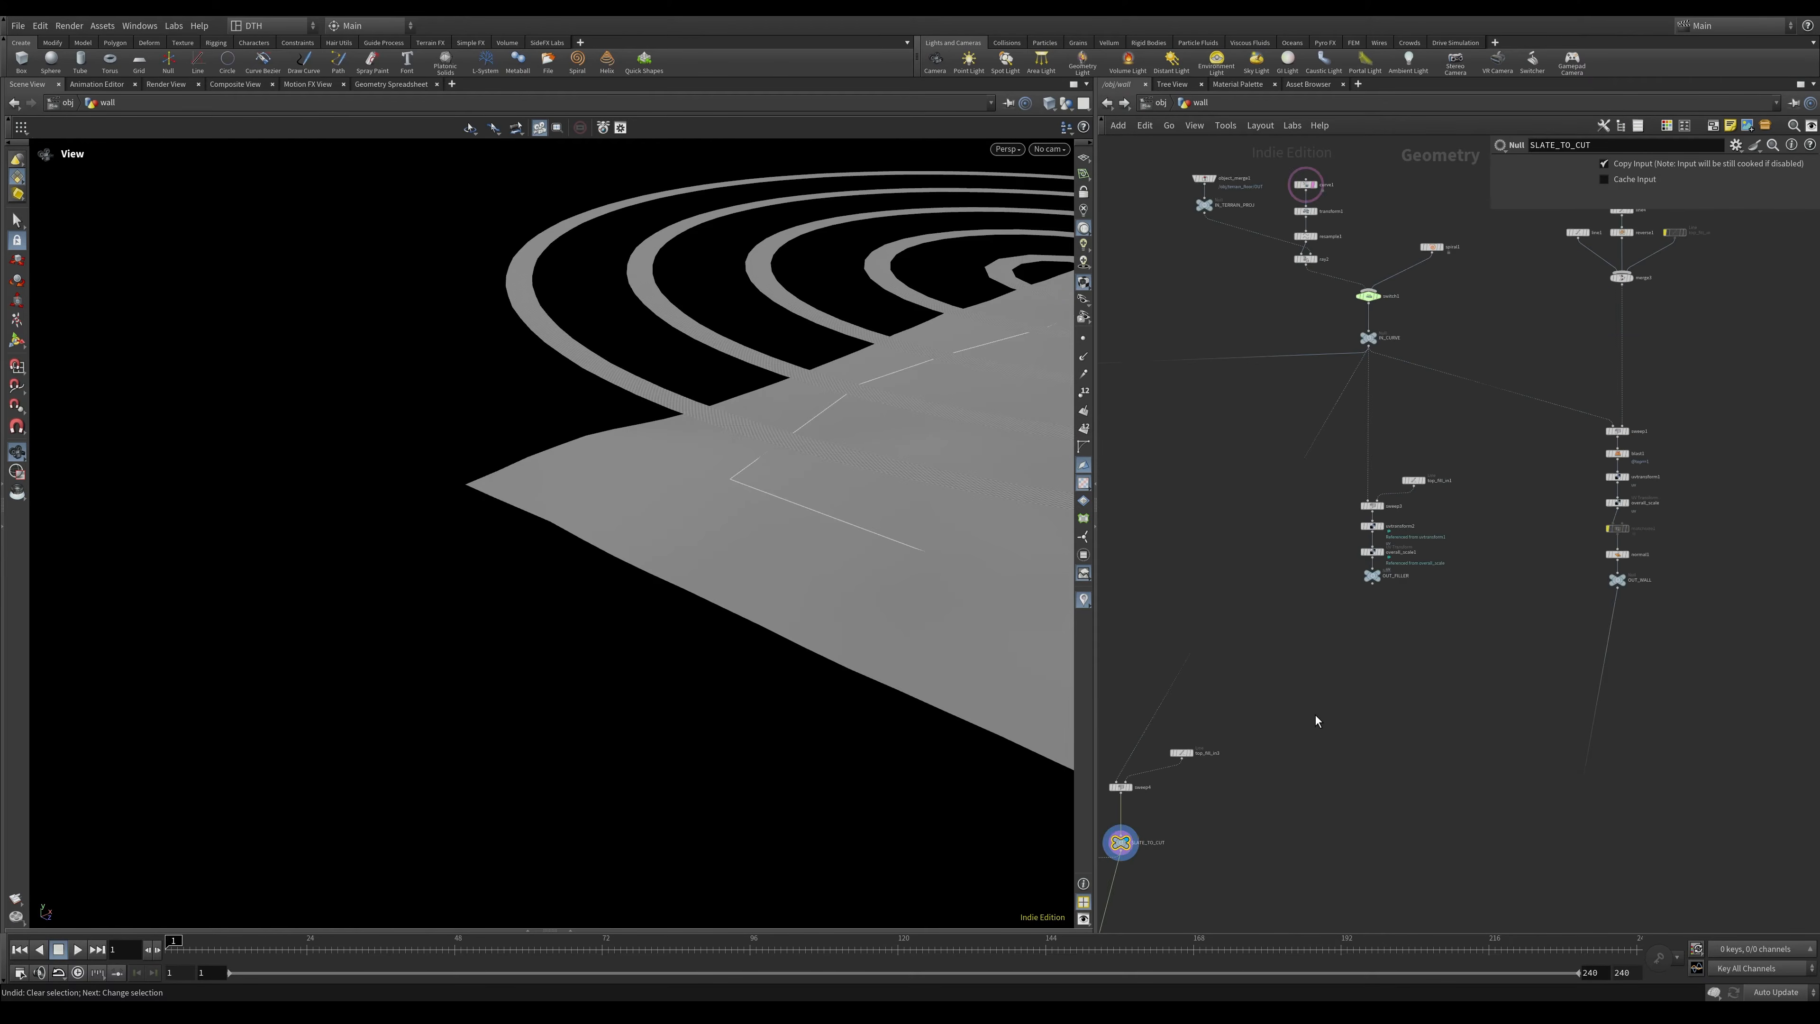
left_click_drag(934, 479, 1018, 458)
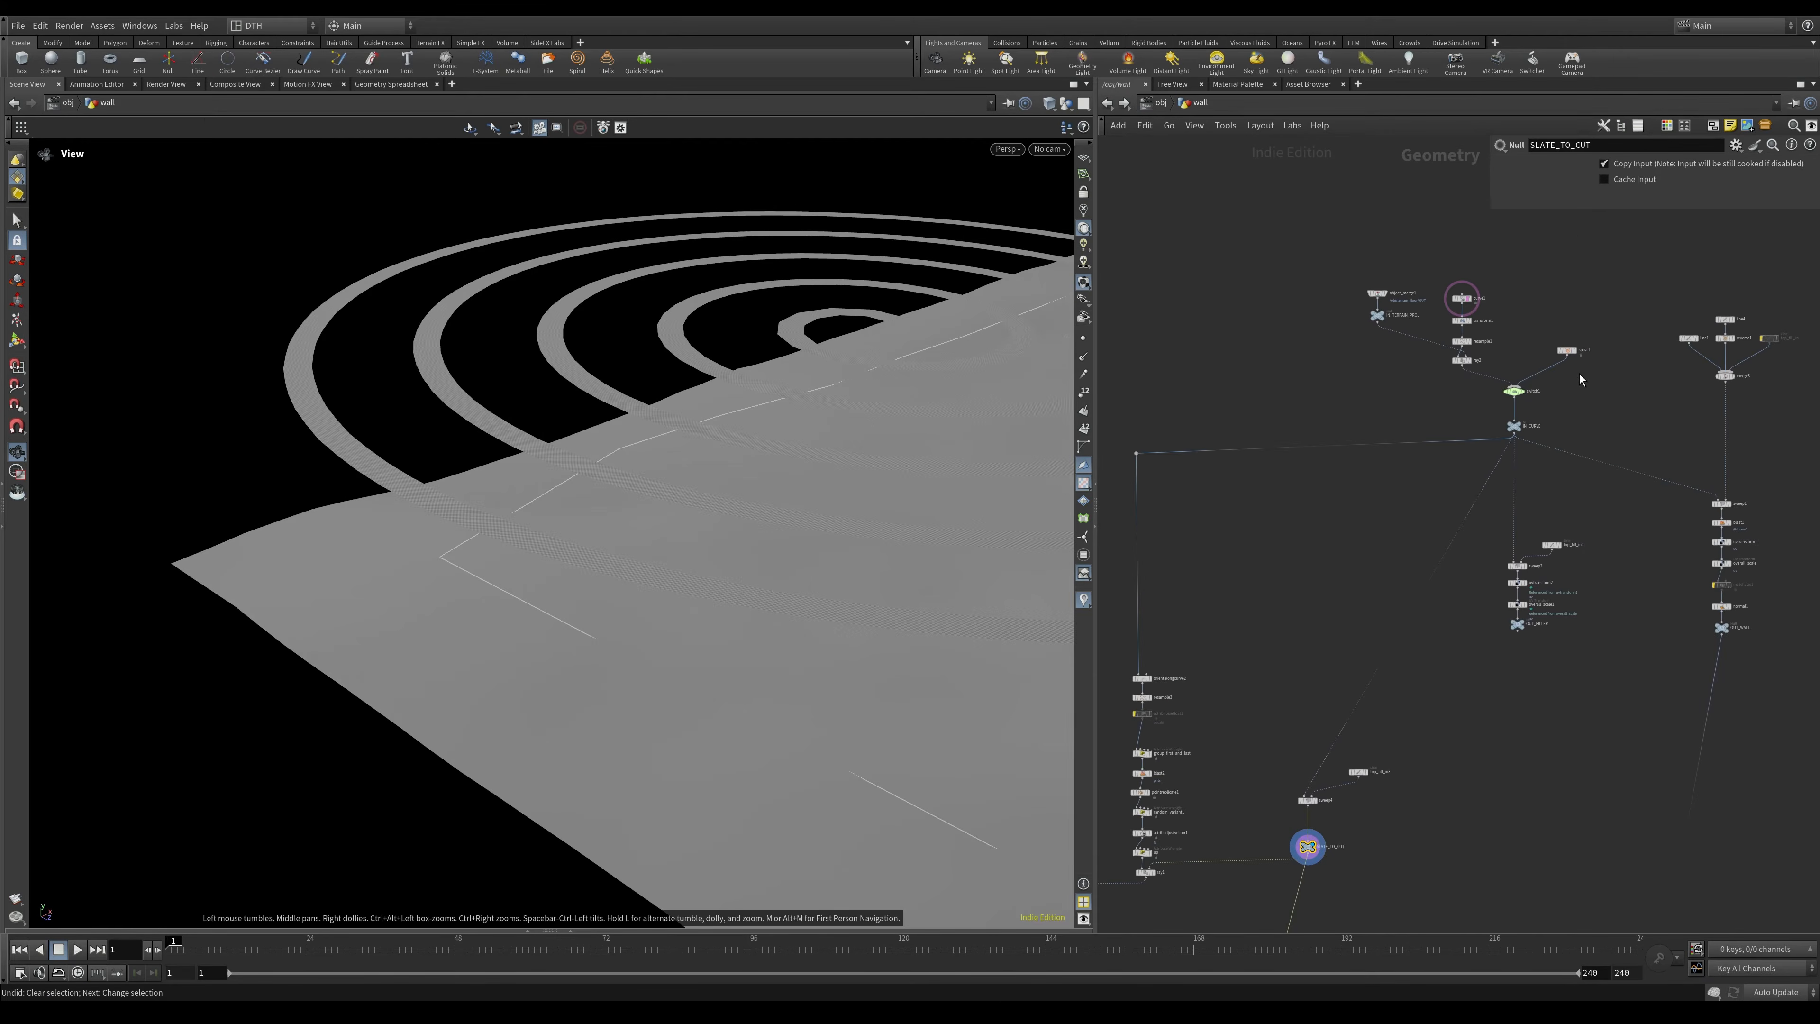
Select the curve1 node and hide the other objects, including the terrain, from the viewport.
left_click(1462, 298)
middle_click_drag(1338, 442, 1244, 534)
left_click_drag(1334, 348, 1374, 402)
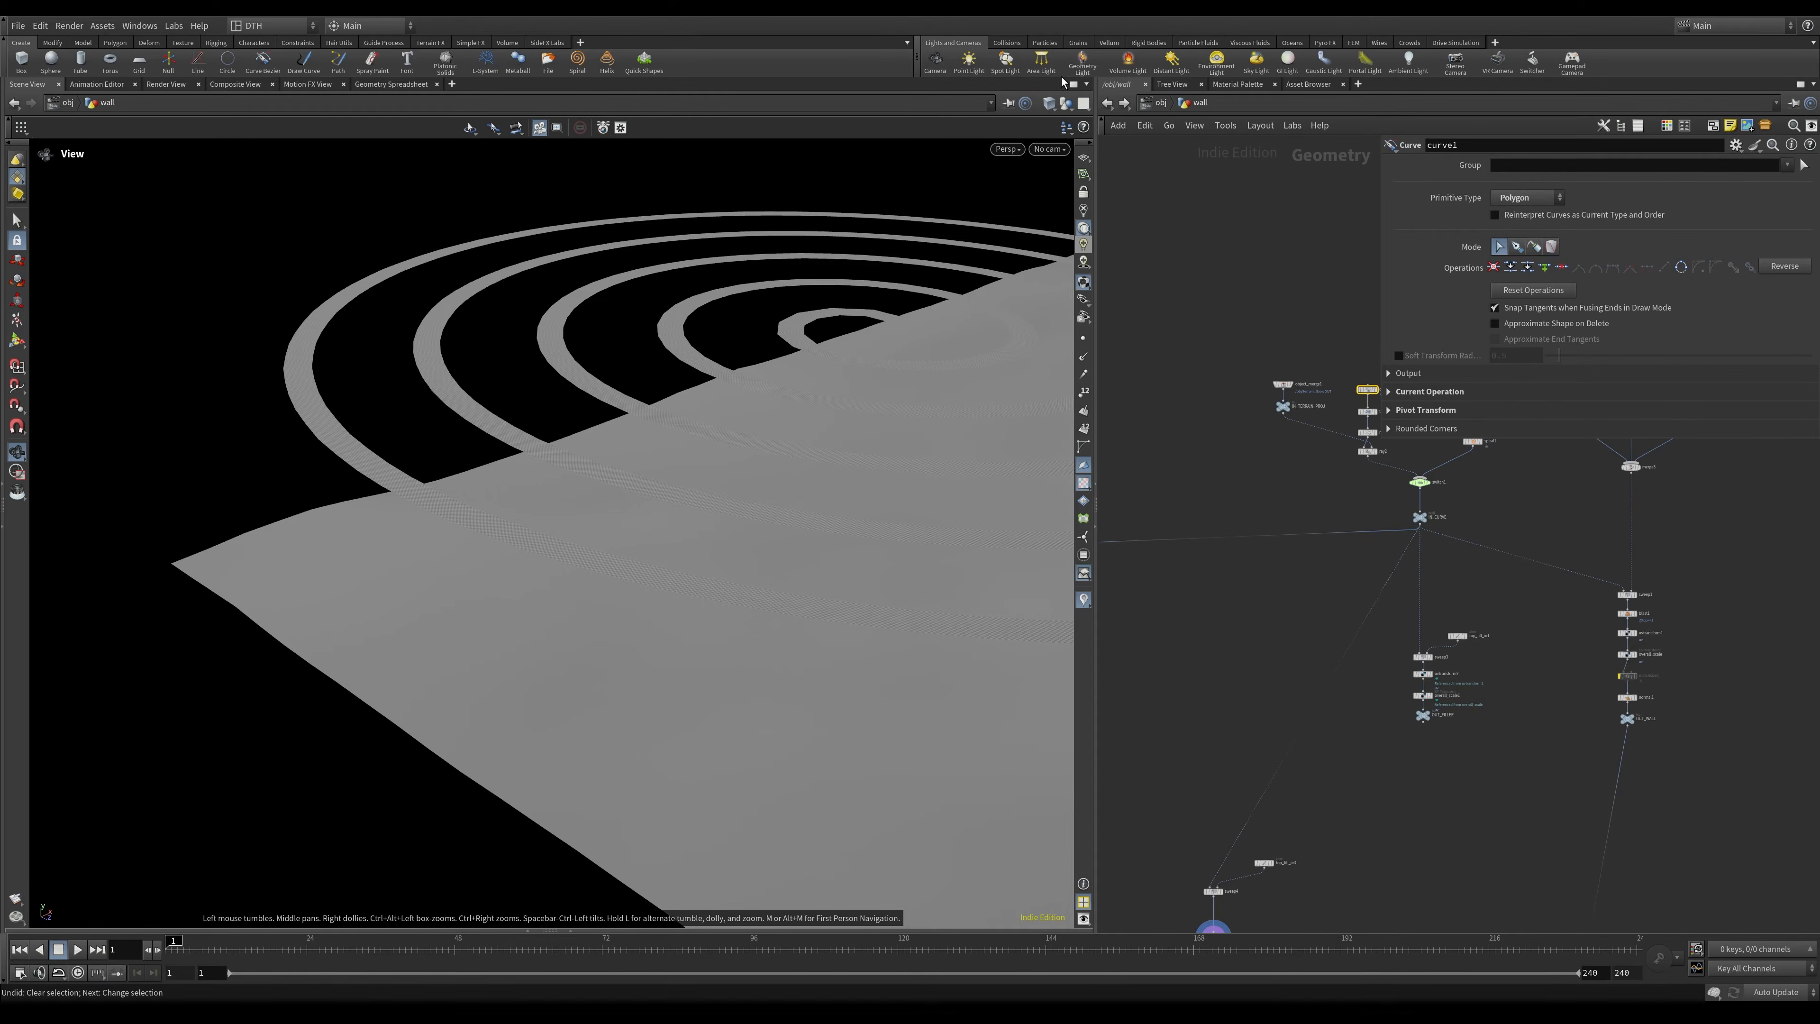
left_click(1066, 102)
left_click(1082, 140)
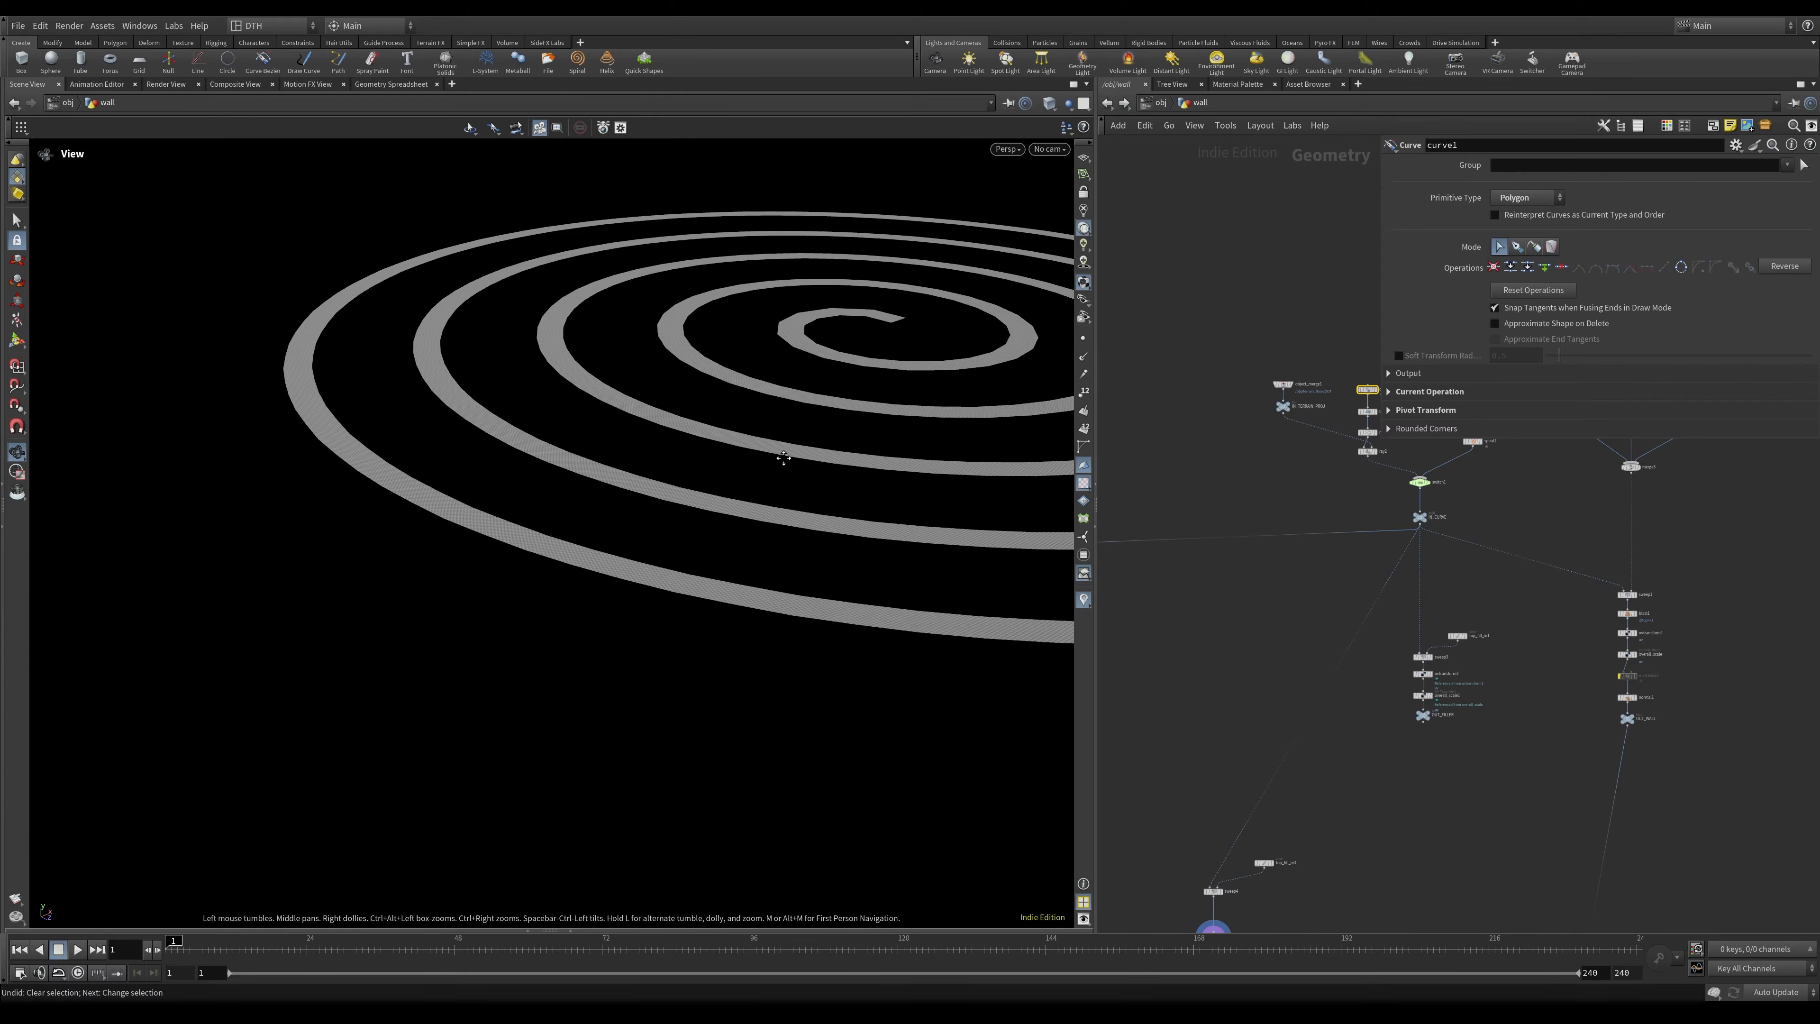
scroll(802, 516, "up", 3)
Set switch1's Select Input to 0 to return to the projected curve, and view the strip.
middle_click_drag(1360, 576, 1292, 688)
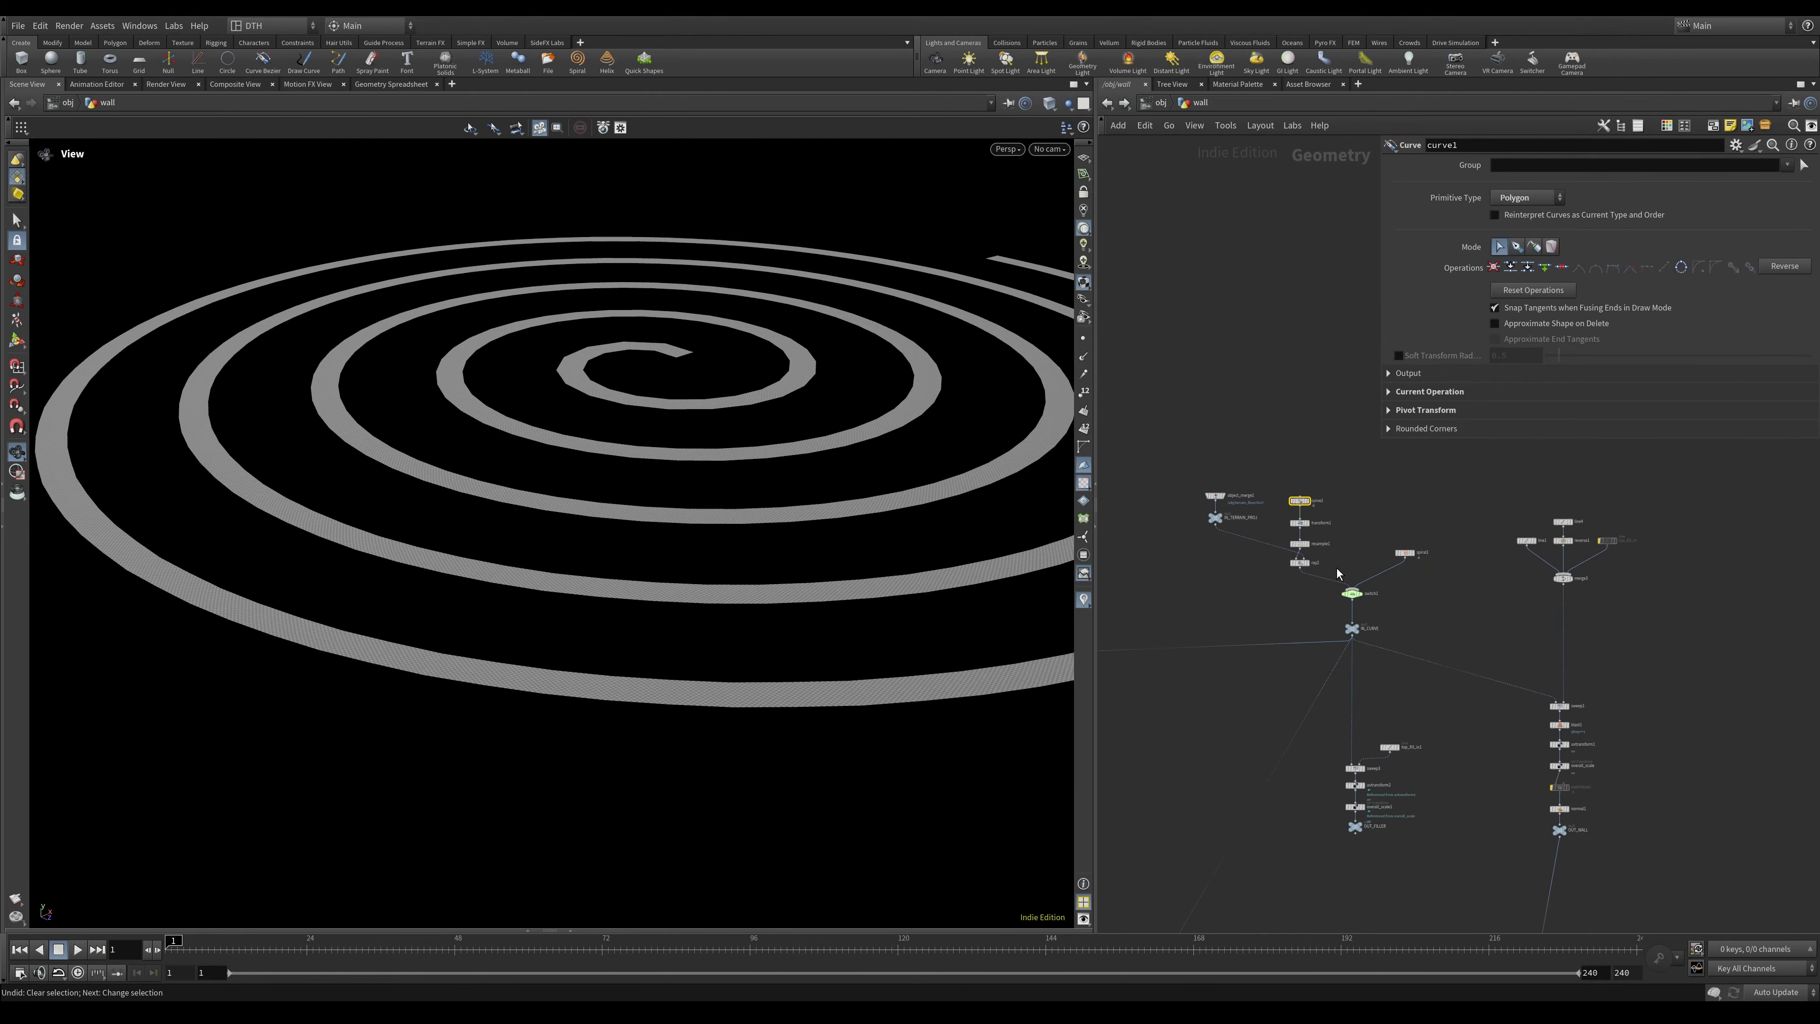
left_click(1352, 593)
double_click(1667, 164)
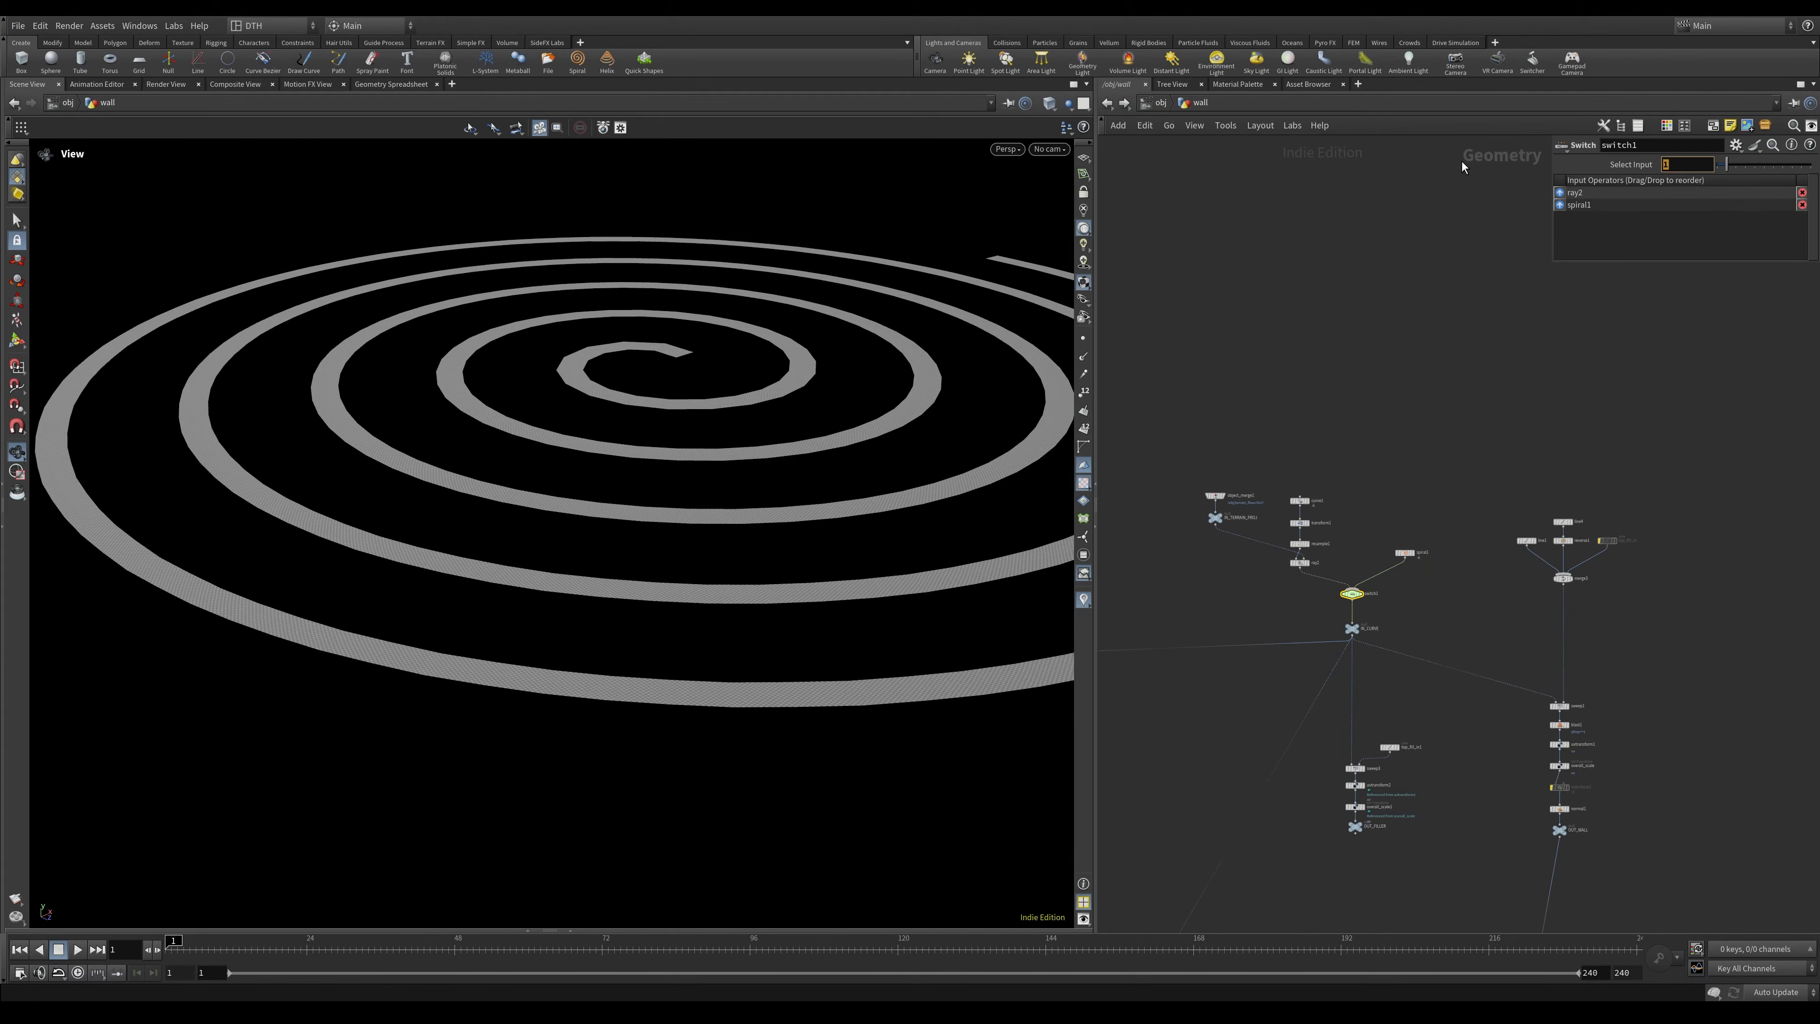
type("0")
key("Return")
left_click_drag(589, 650, 679, 526)
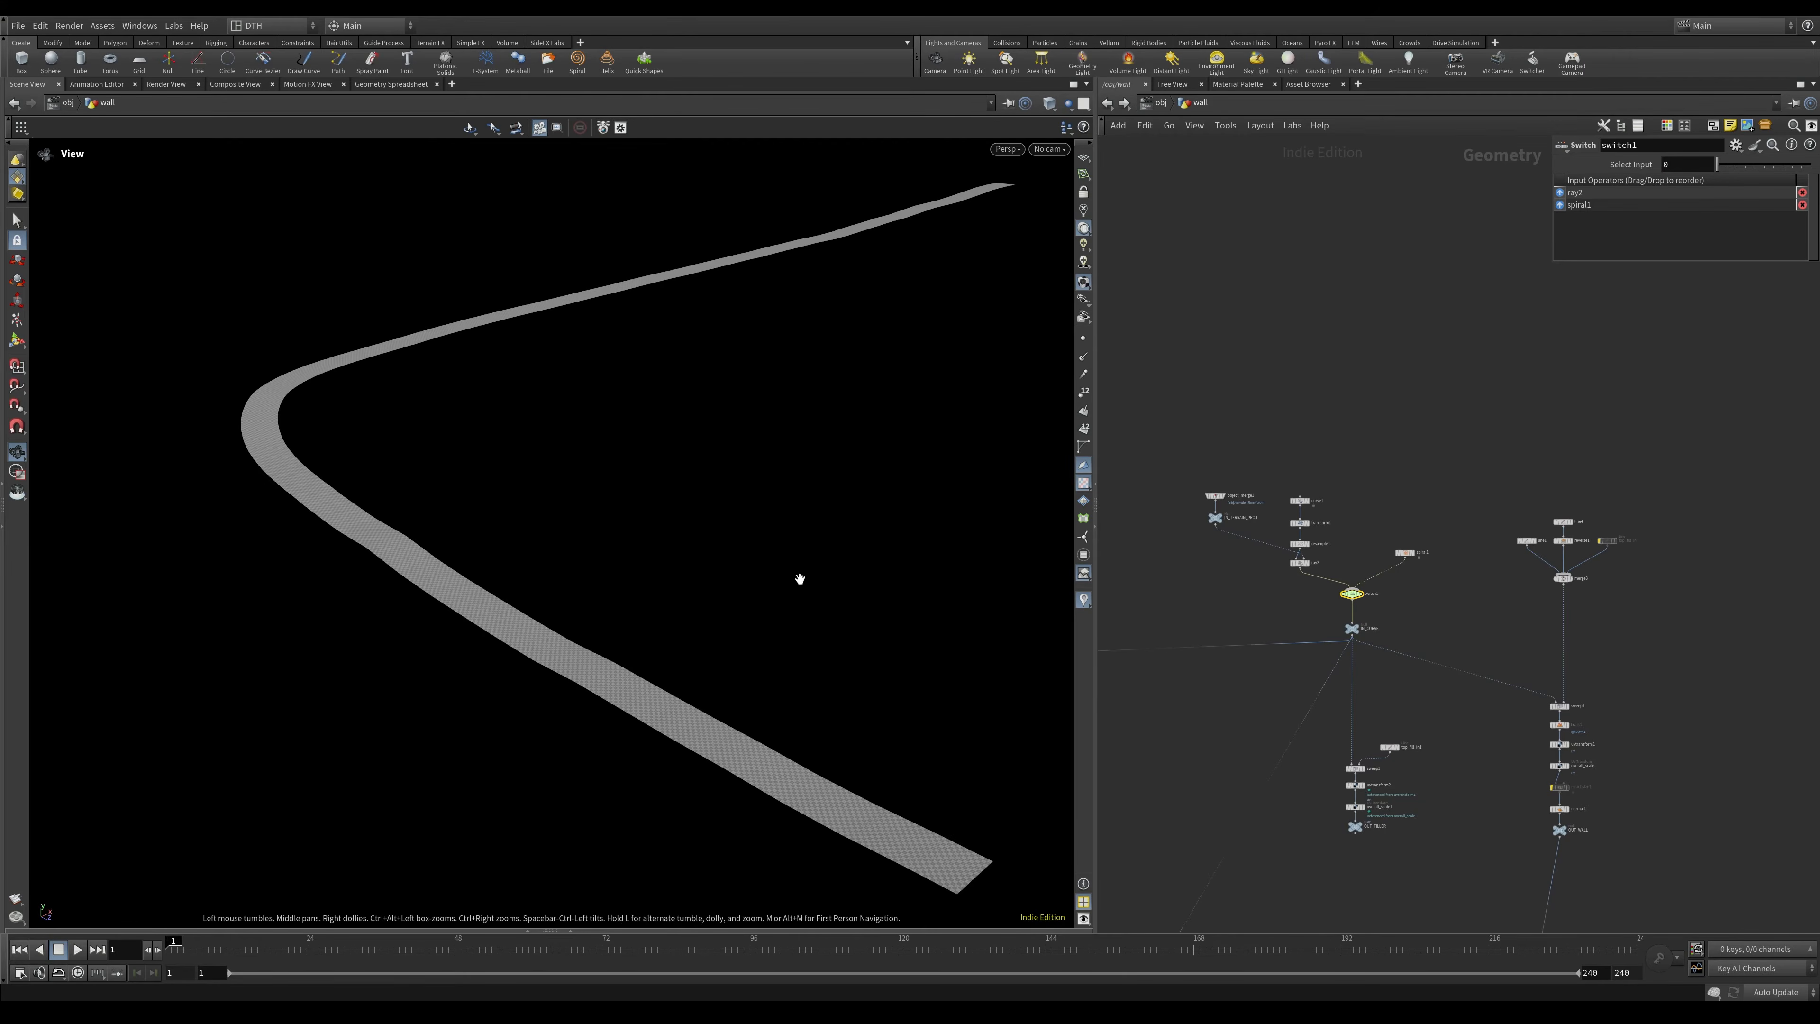
Examine the point-scattering node chain that ends at the ray node, and its link with SLATE_TO_CUT.
middle_click_drag(1177, 710, 1365, 511)
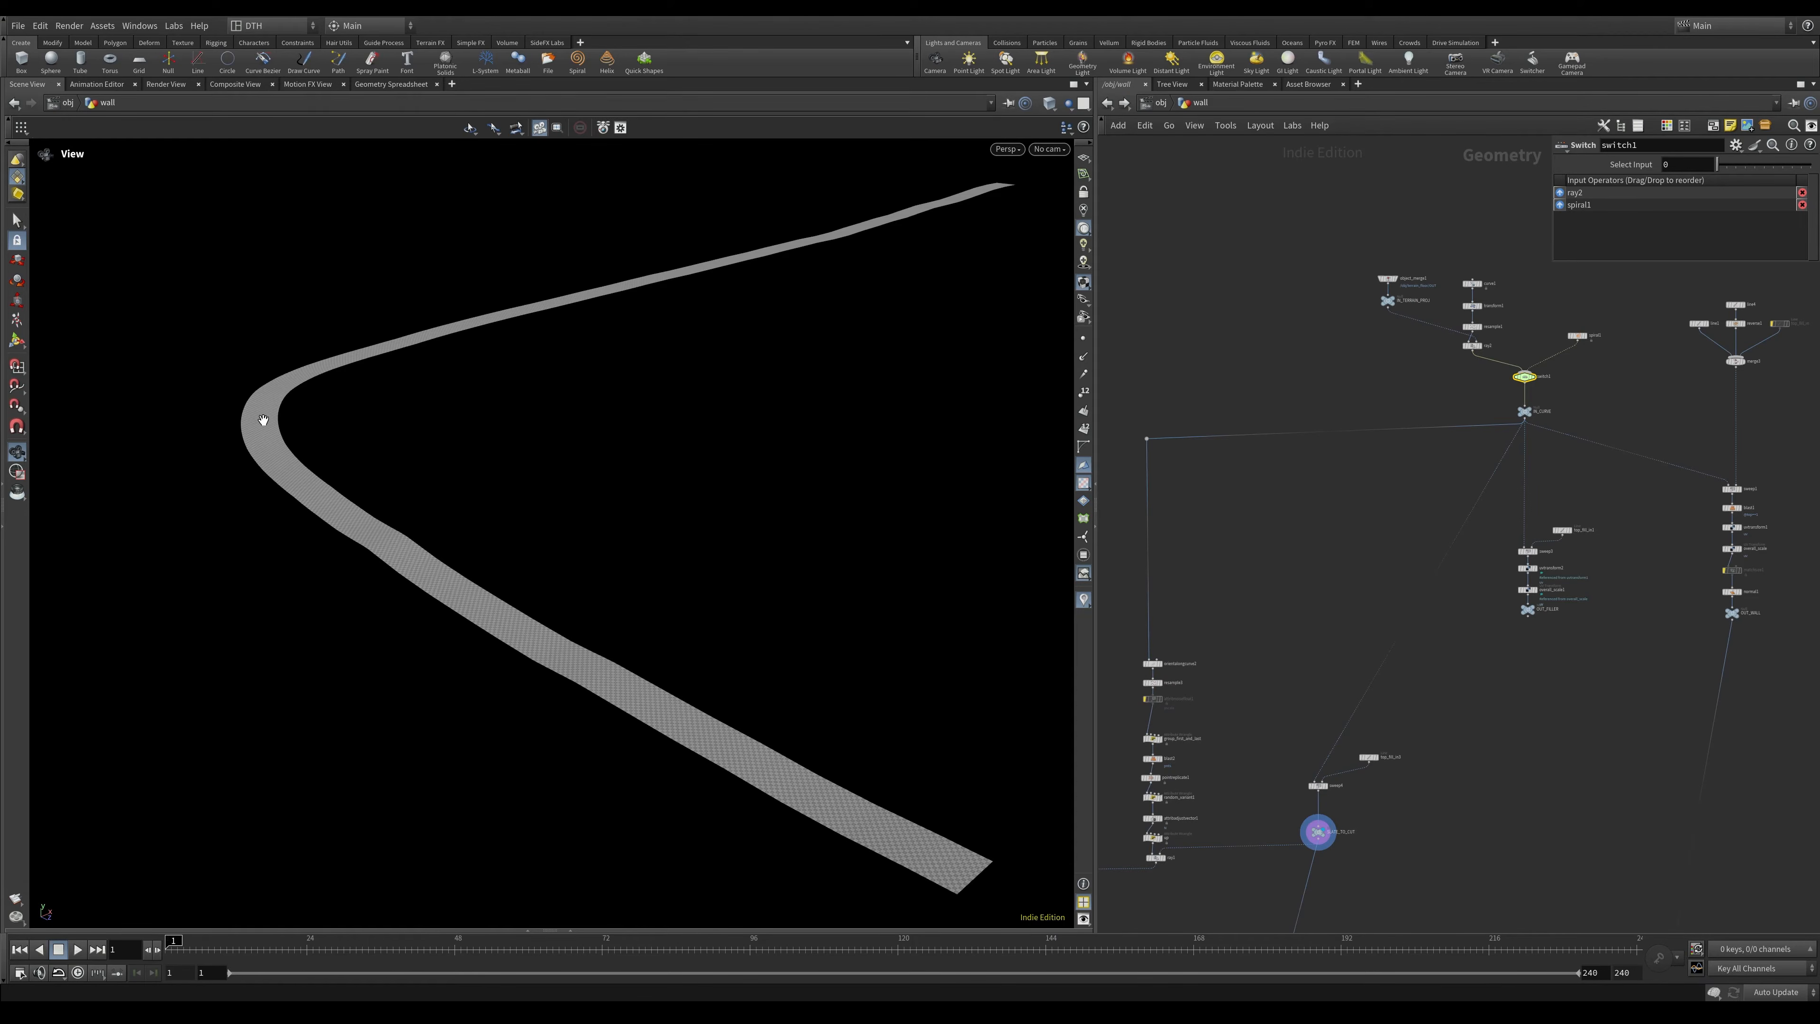
middle_click_drag(1253, 755, 1414, 744)
middle_click_drag(1409, 811, 1417, 837)
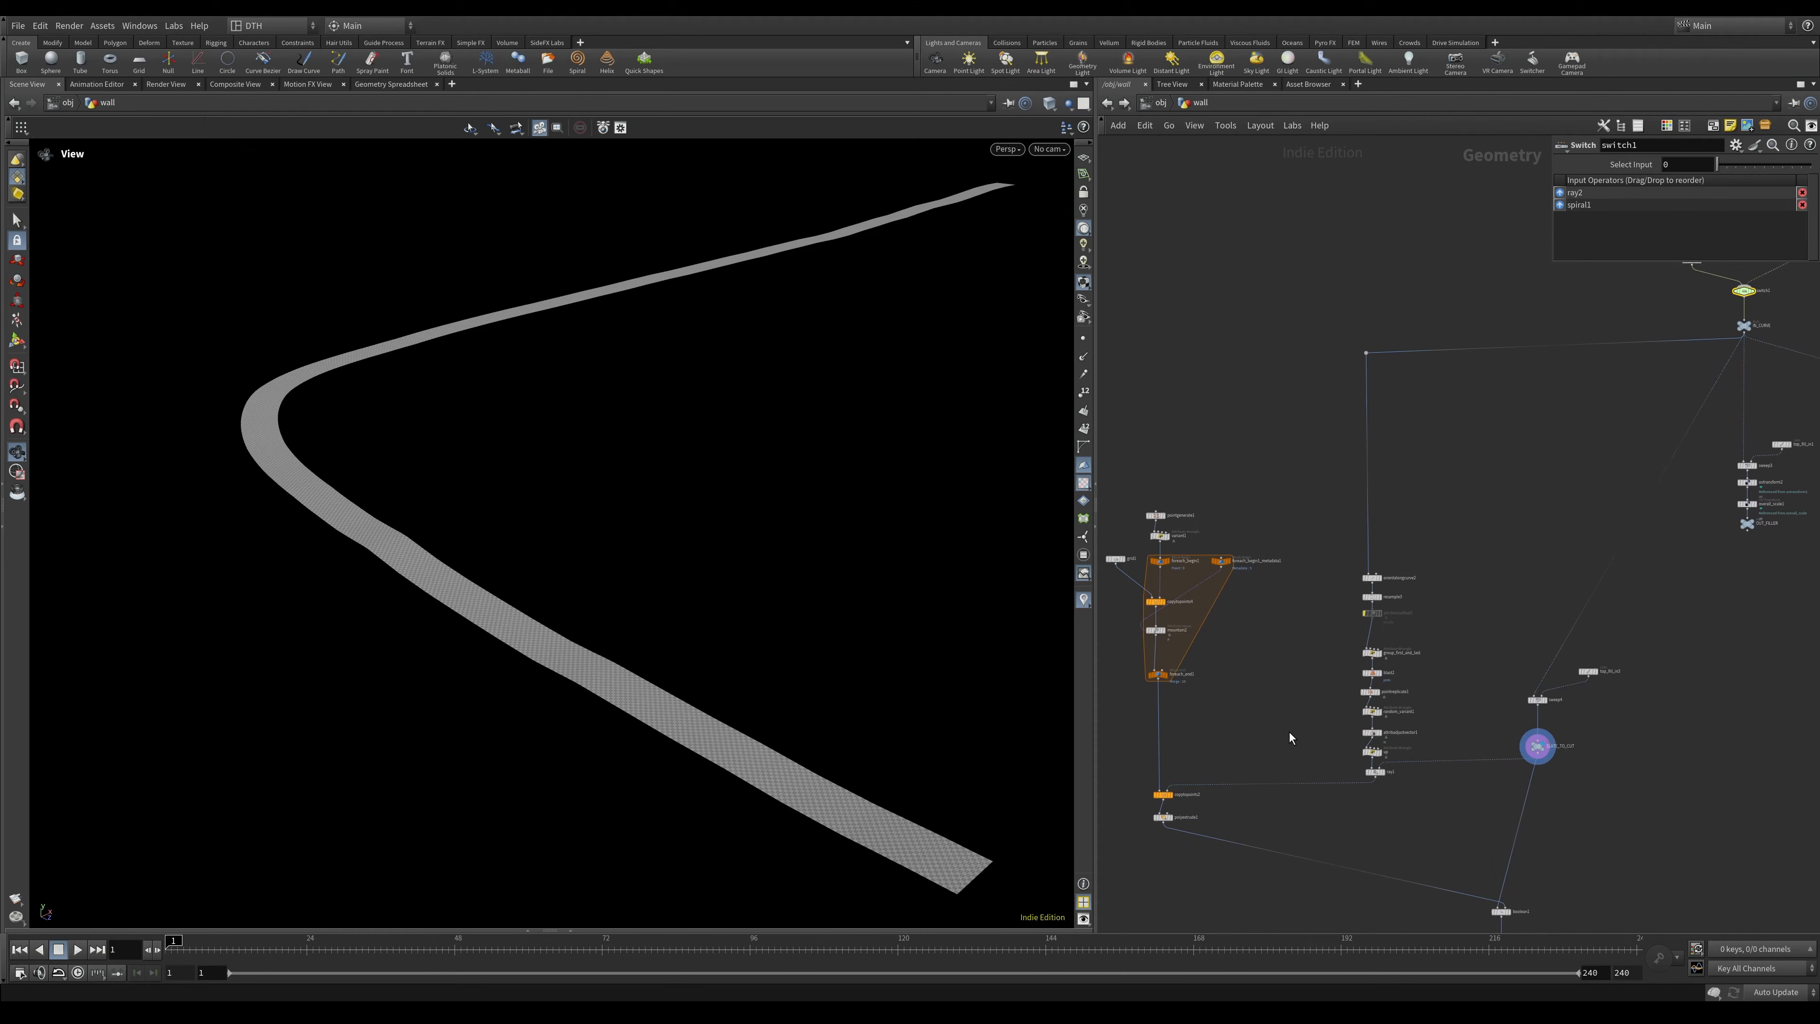
scroll(1387, 798, "up", 3)
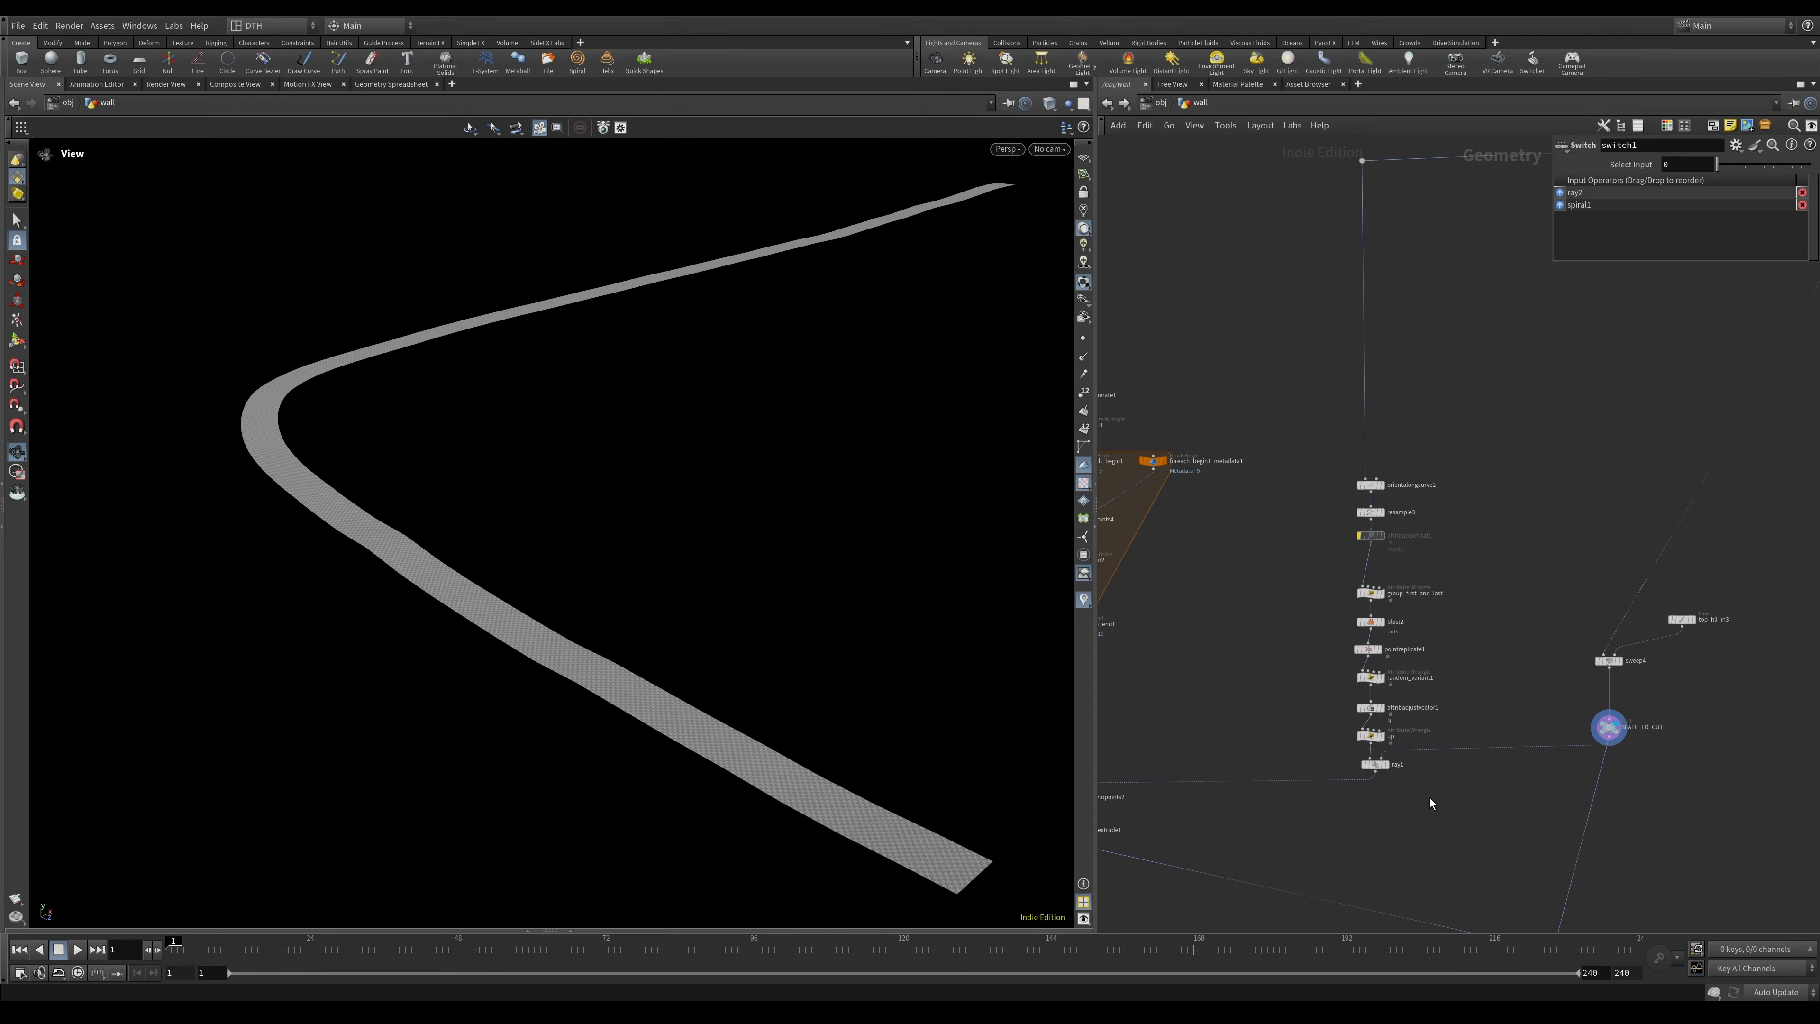
middle_click_drag(1430, 804, 1313, 861)
left_click(1452, 789)
scroll(1616, 775, "down", 3)
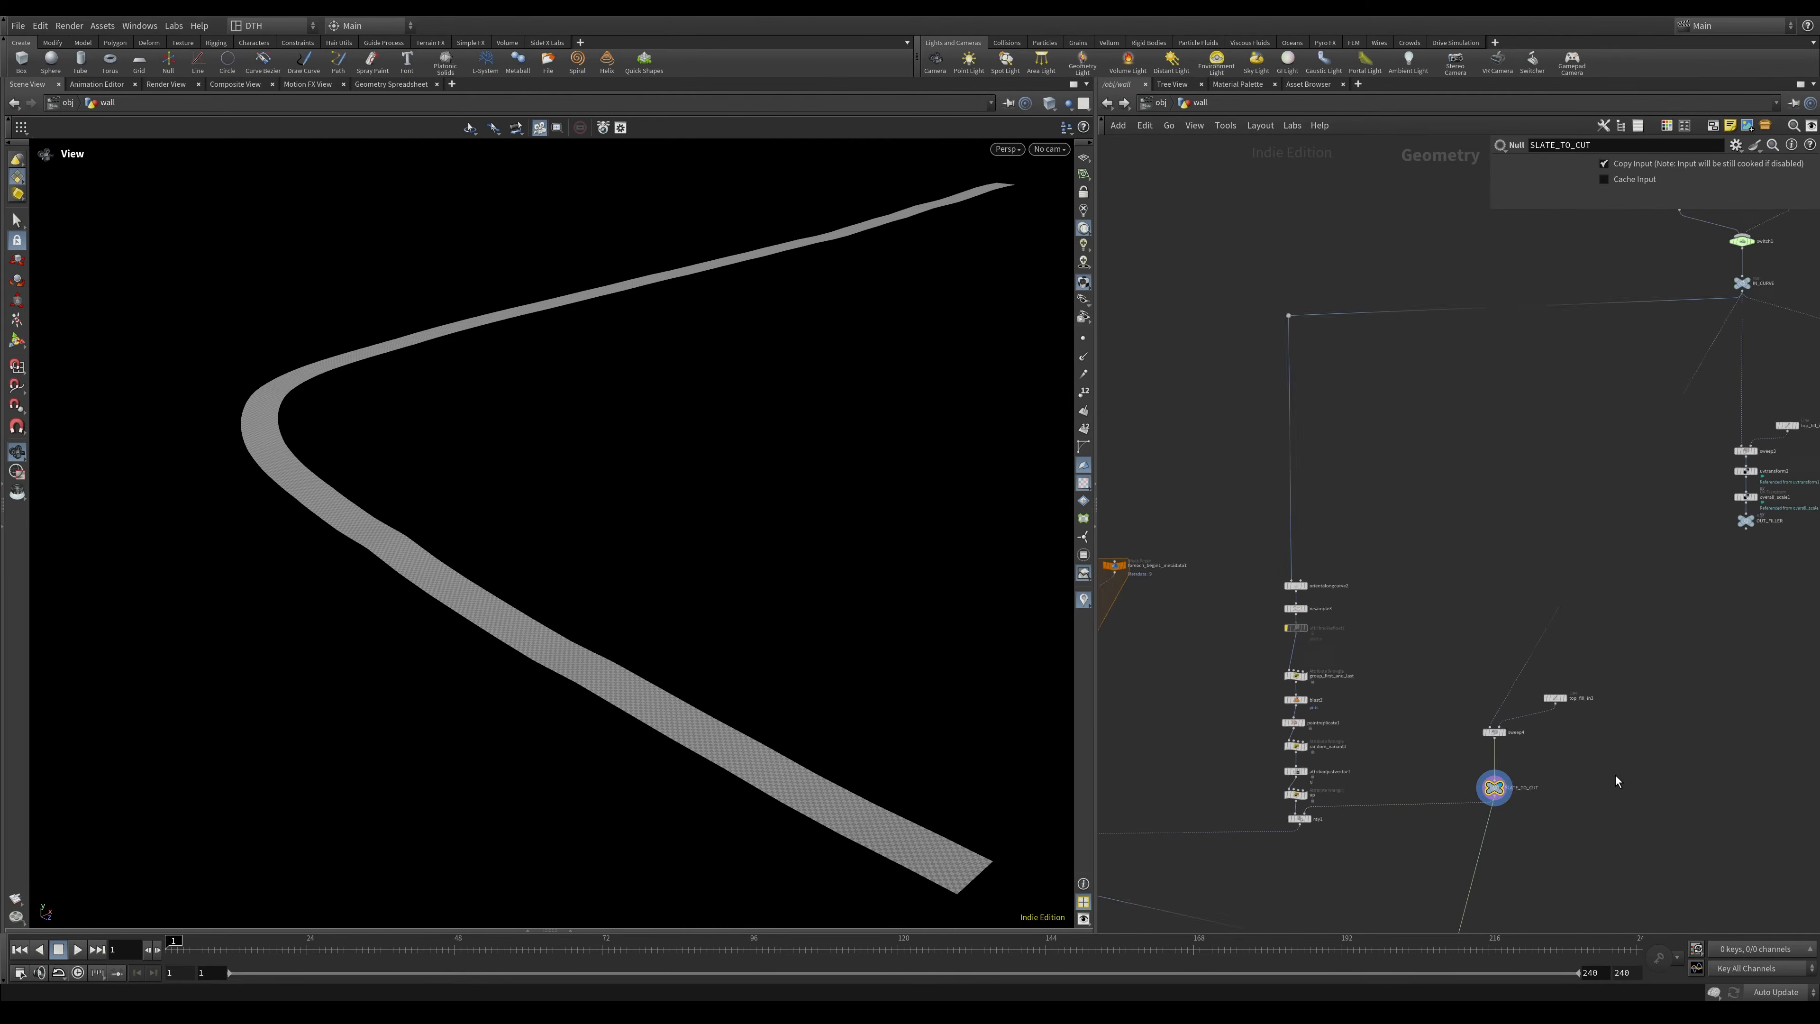
scroll(1367, 832, "up", 5)
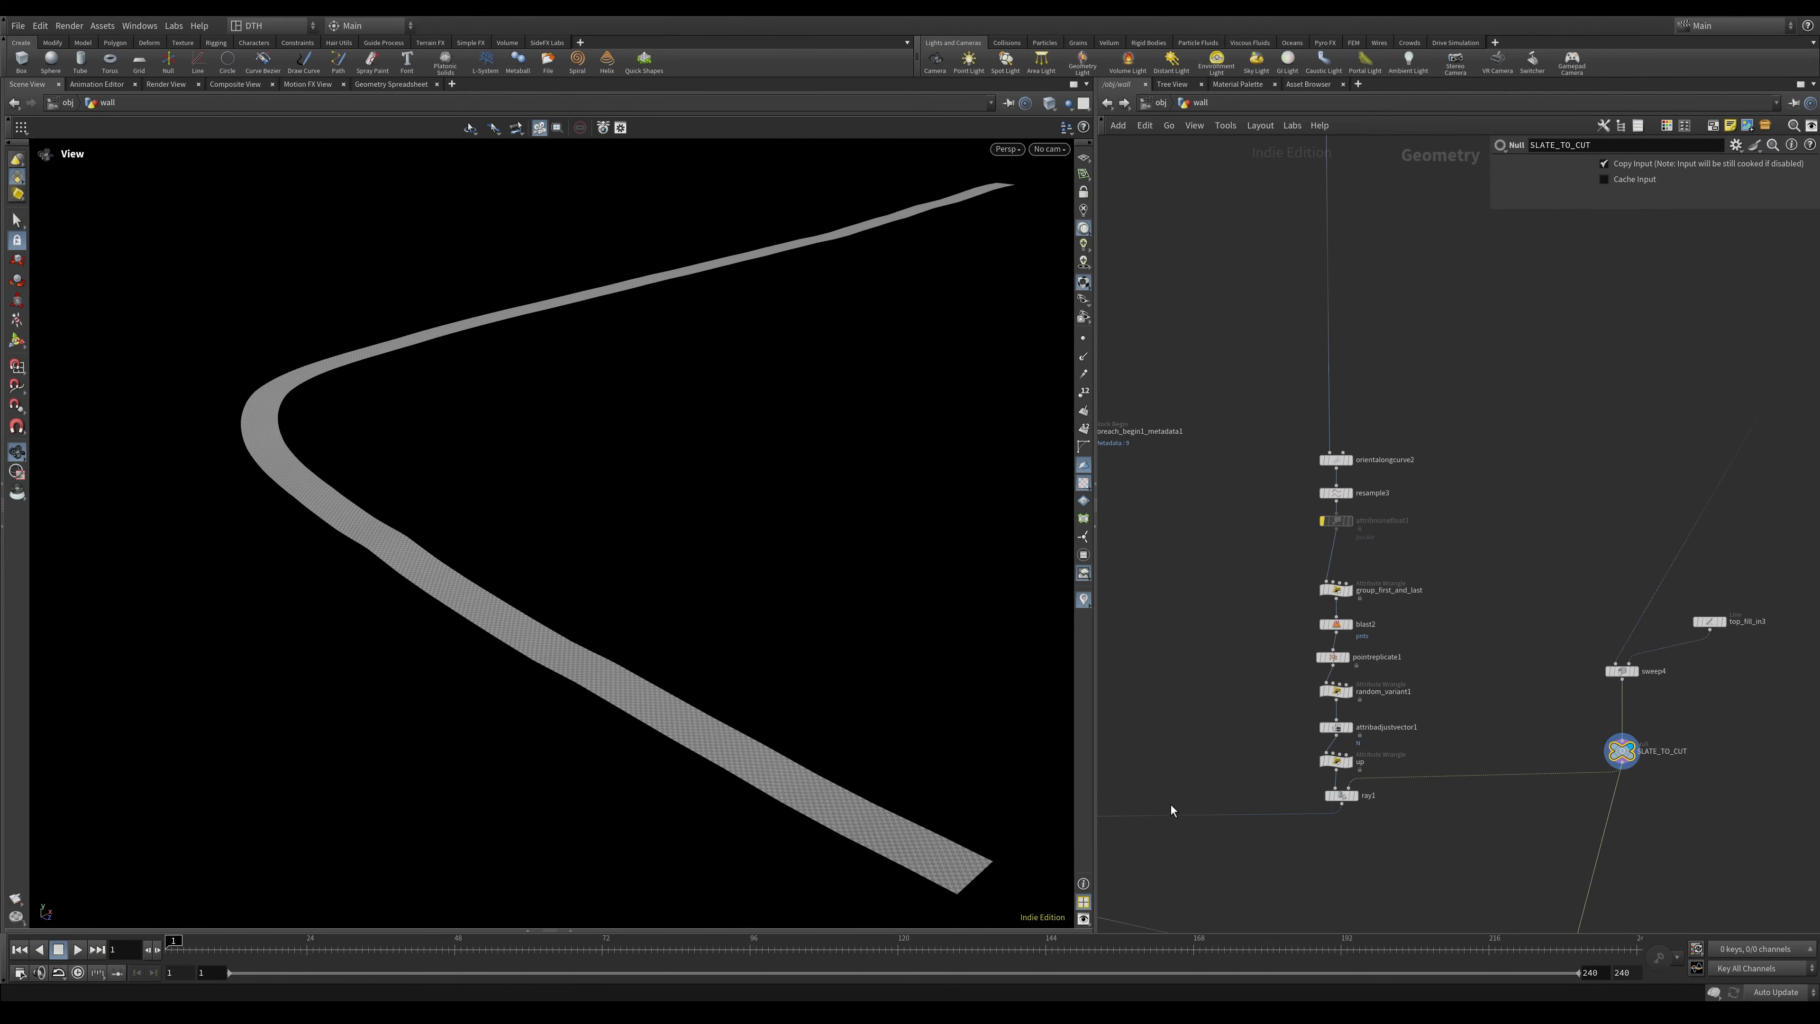
Template the OUT_WALL node to show the wall as a wireframe reference beneath the slate strip.
middle_click_drag(1519, 818, 1498, 799)
left_click_drag(940, 781, 882, 723)
scroll(1578, 772, "down", 3)
middle_click_drag(1742, 664, 1605, 655)
left_click_drag(1644, 524, 1713, 560)
middle_click_drag(1733, 575, 1462, 583)
left_click_drag(1550, 522, 1649, 557)
key("shift+e")
right_click_drag(818, 556, 1009, 542)
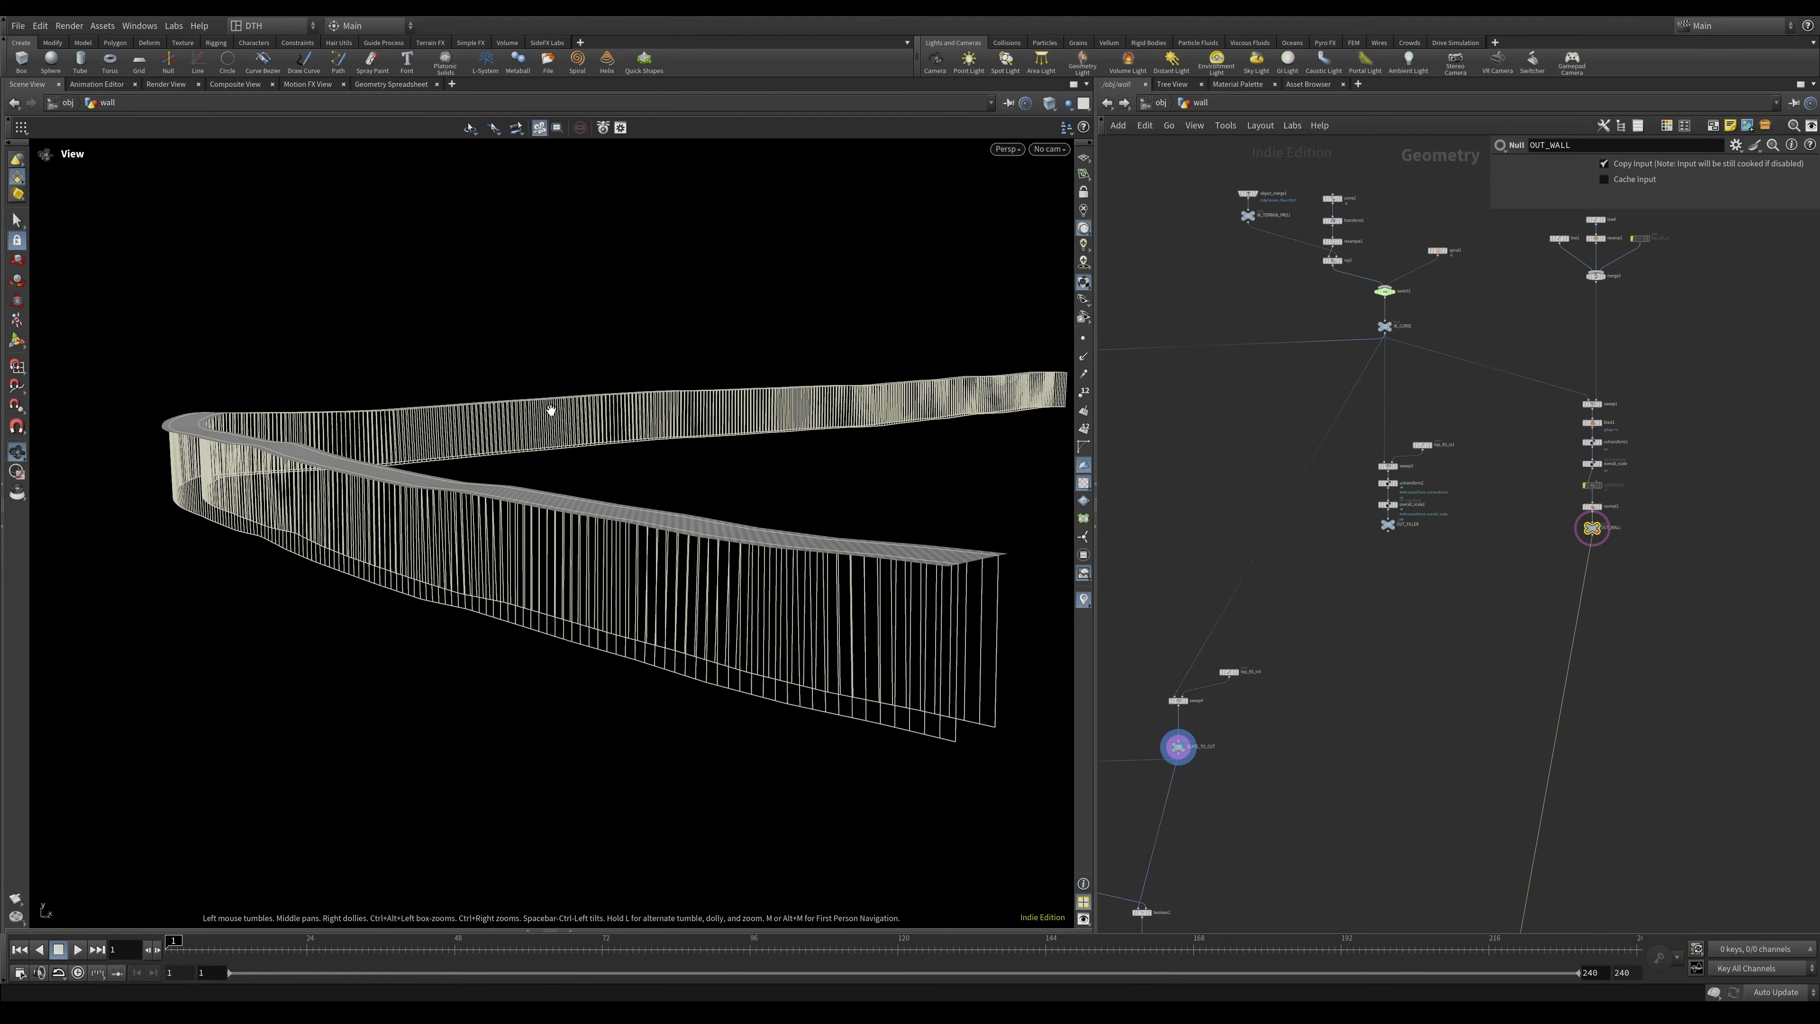
Display the copytopoints2 node and inspect the rough cutting planes copied along the wall.
middle_click_drag(1373, 700, 1564, 561)
middle_click_drag(1291, 722, 1483, 666)
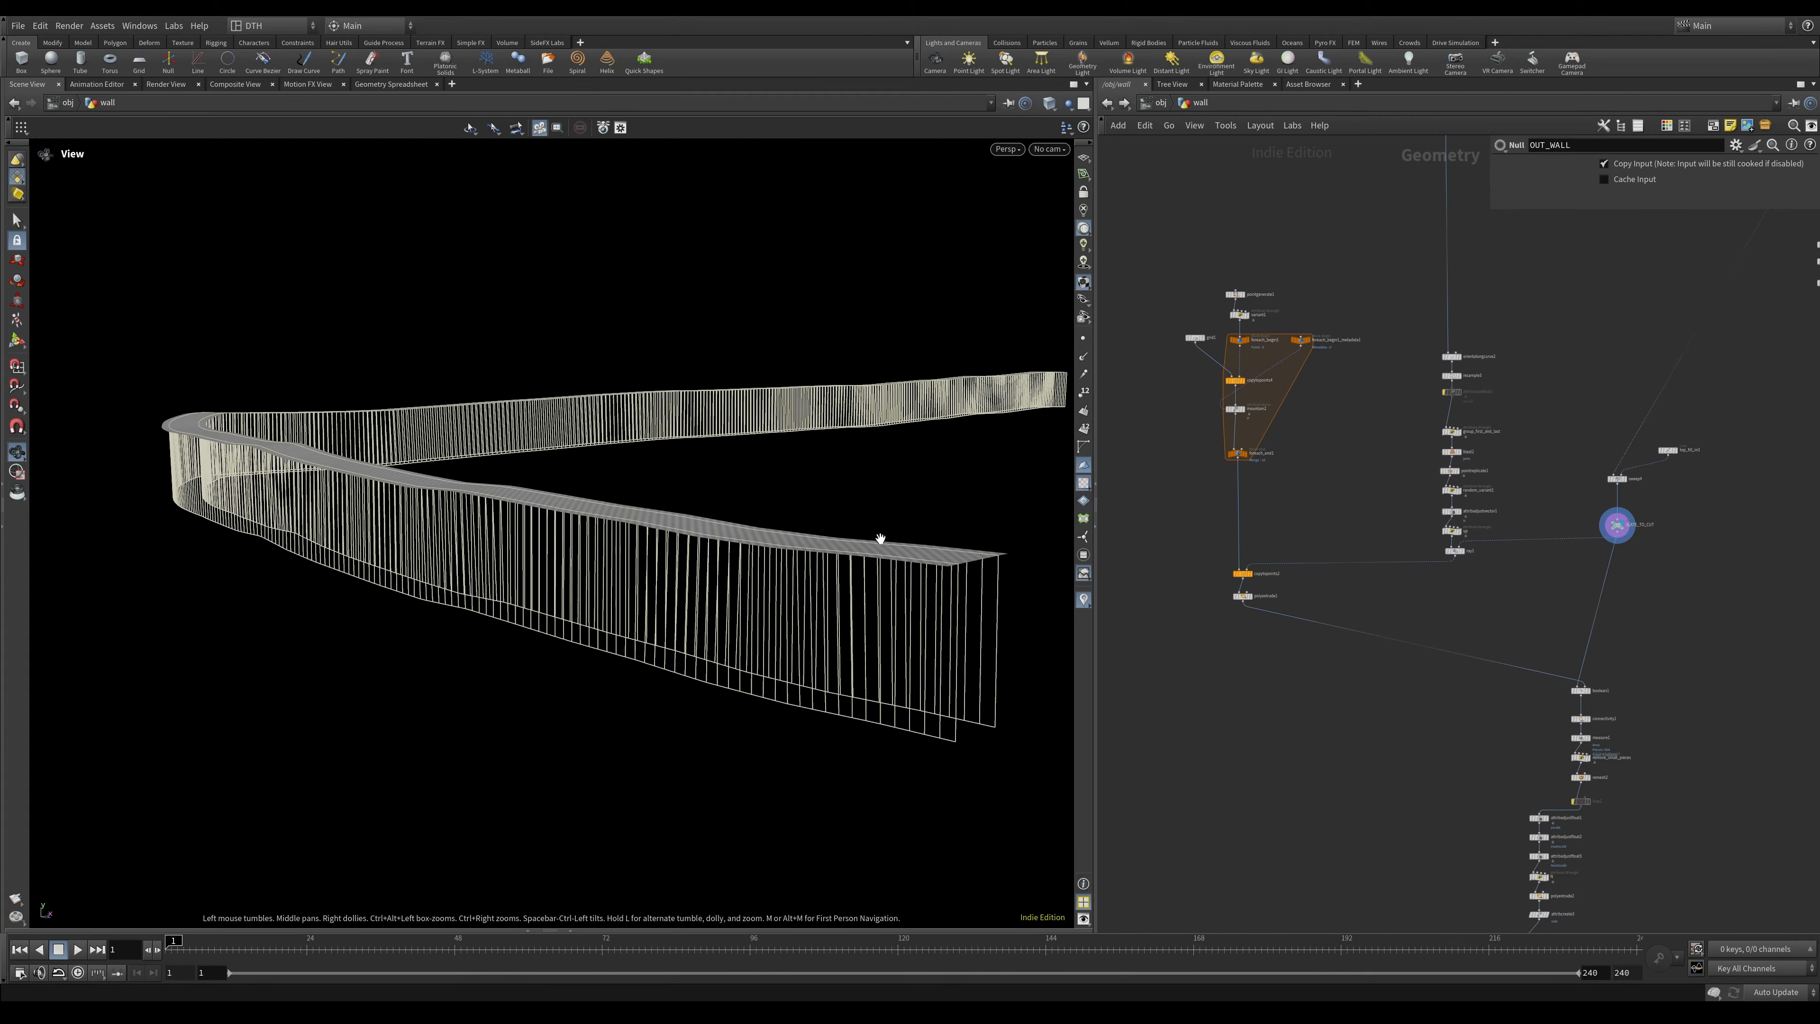
middle_click_drag(1365, 583, 1343, 623)
left_click_drag(1179, 602, 1285, 626)
key("r")
left_click_drag(755, 528, 574, 652)
scroll(1318, 629, "up", 3)
middle_click_drag(1307, 552, 1371, 683)
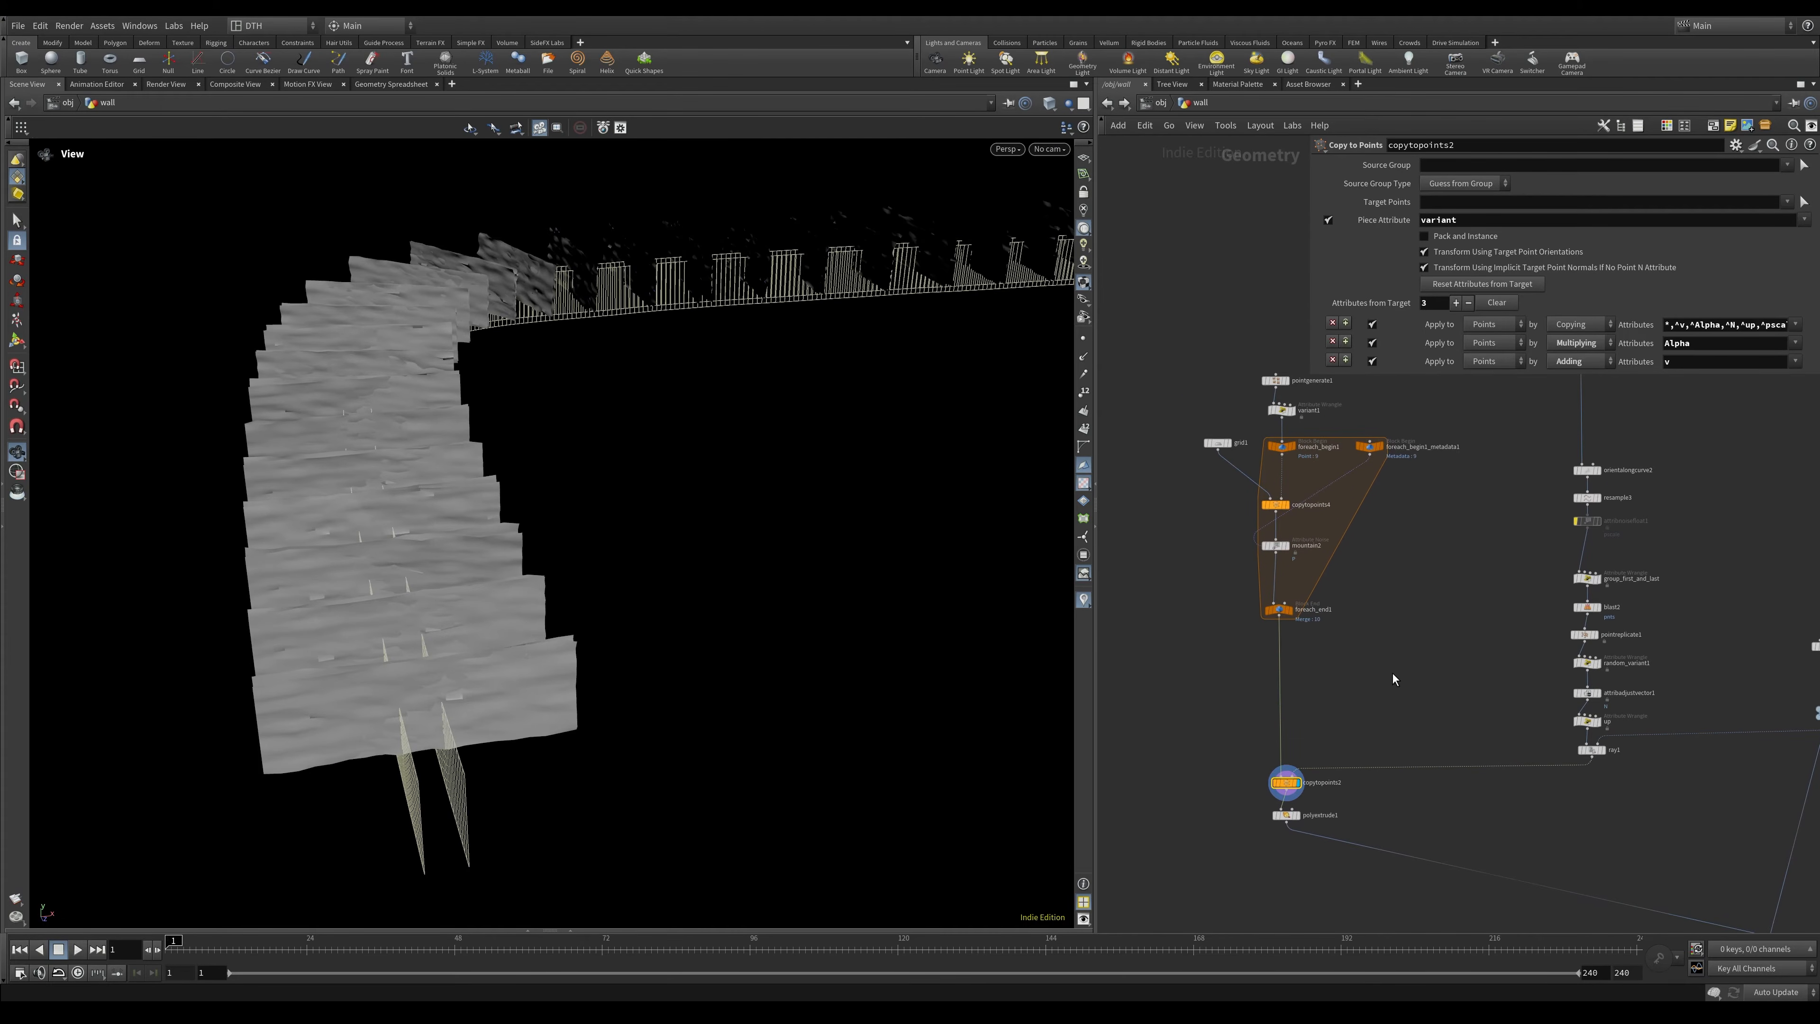
left_click_drag(643, 610, 1031, 456)
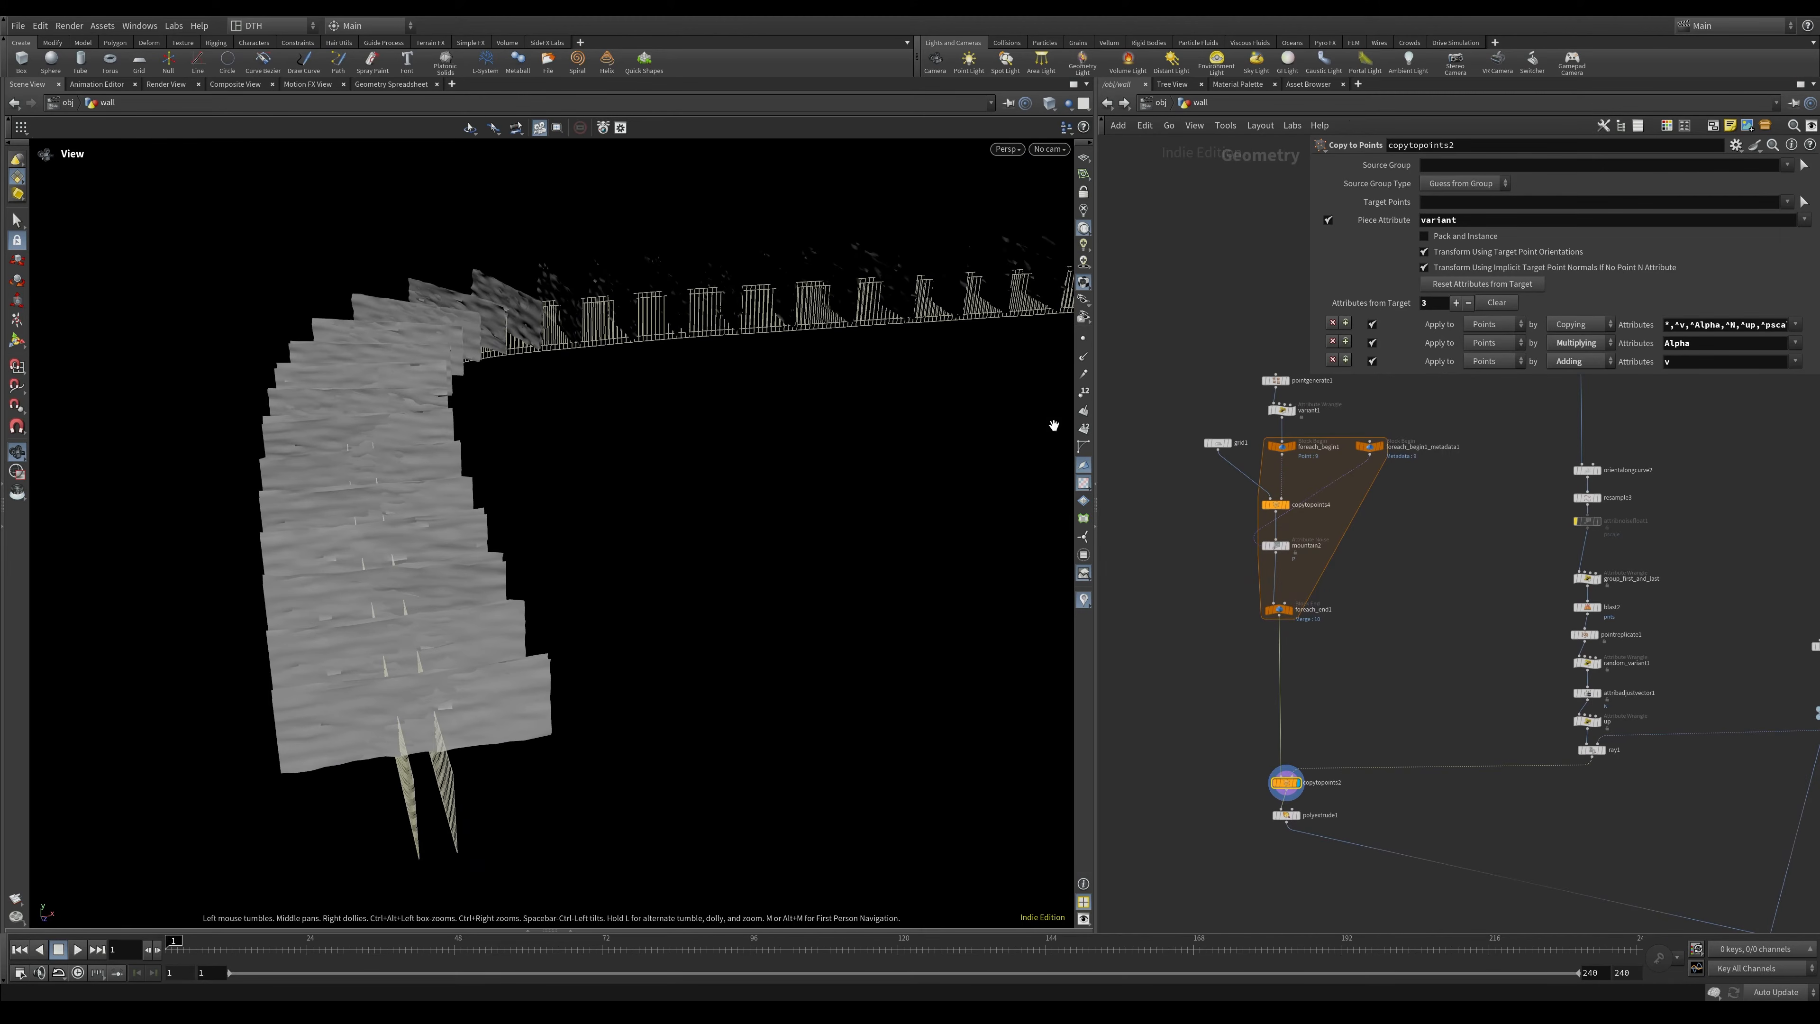
left_click_drag(439, 528, 681, 581)
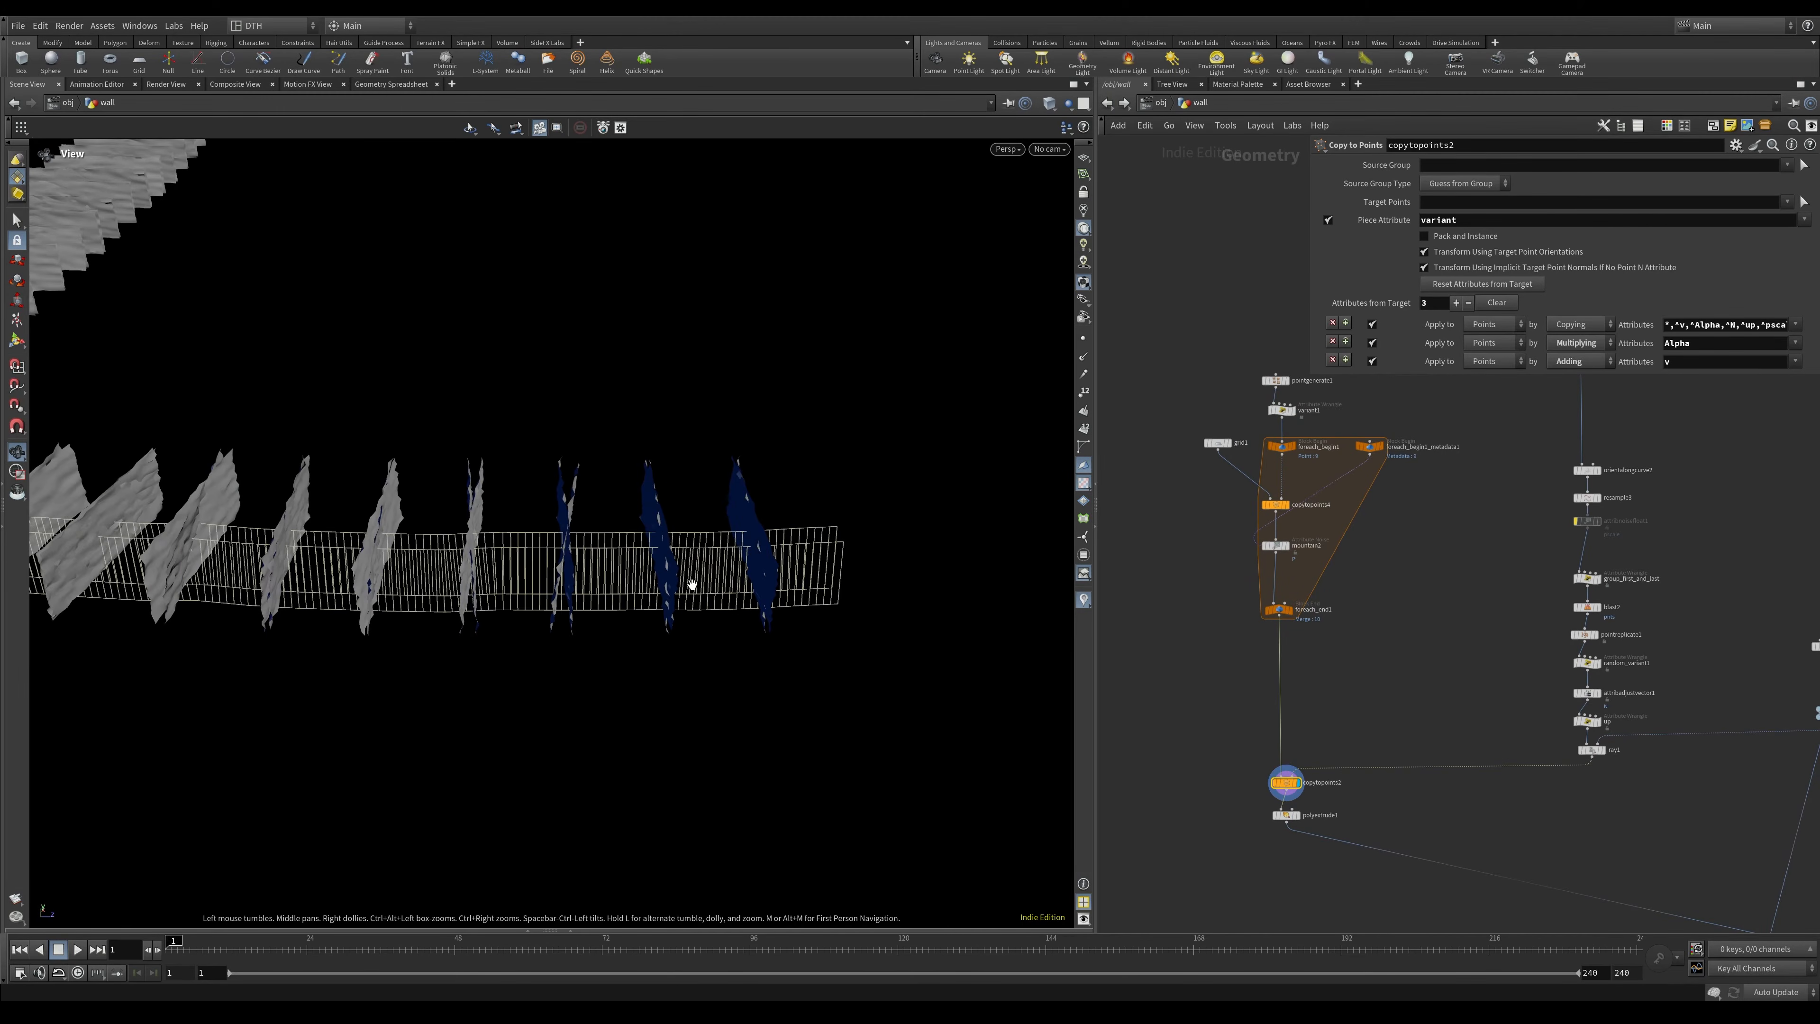
Display the boolean1 node and inspect the slate strip cut into separate pieces along the wall.
left_click_drag(428, 579, 713, 614)
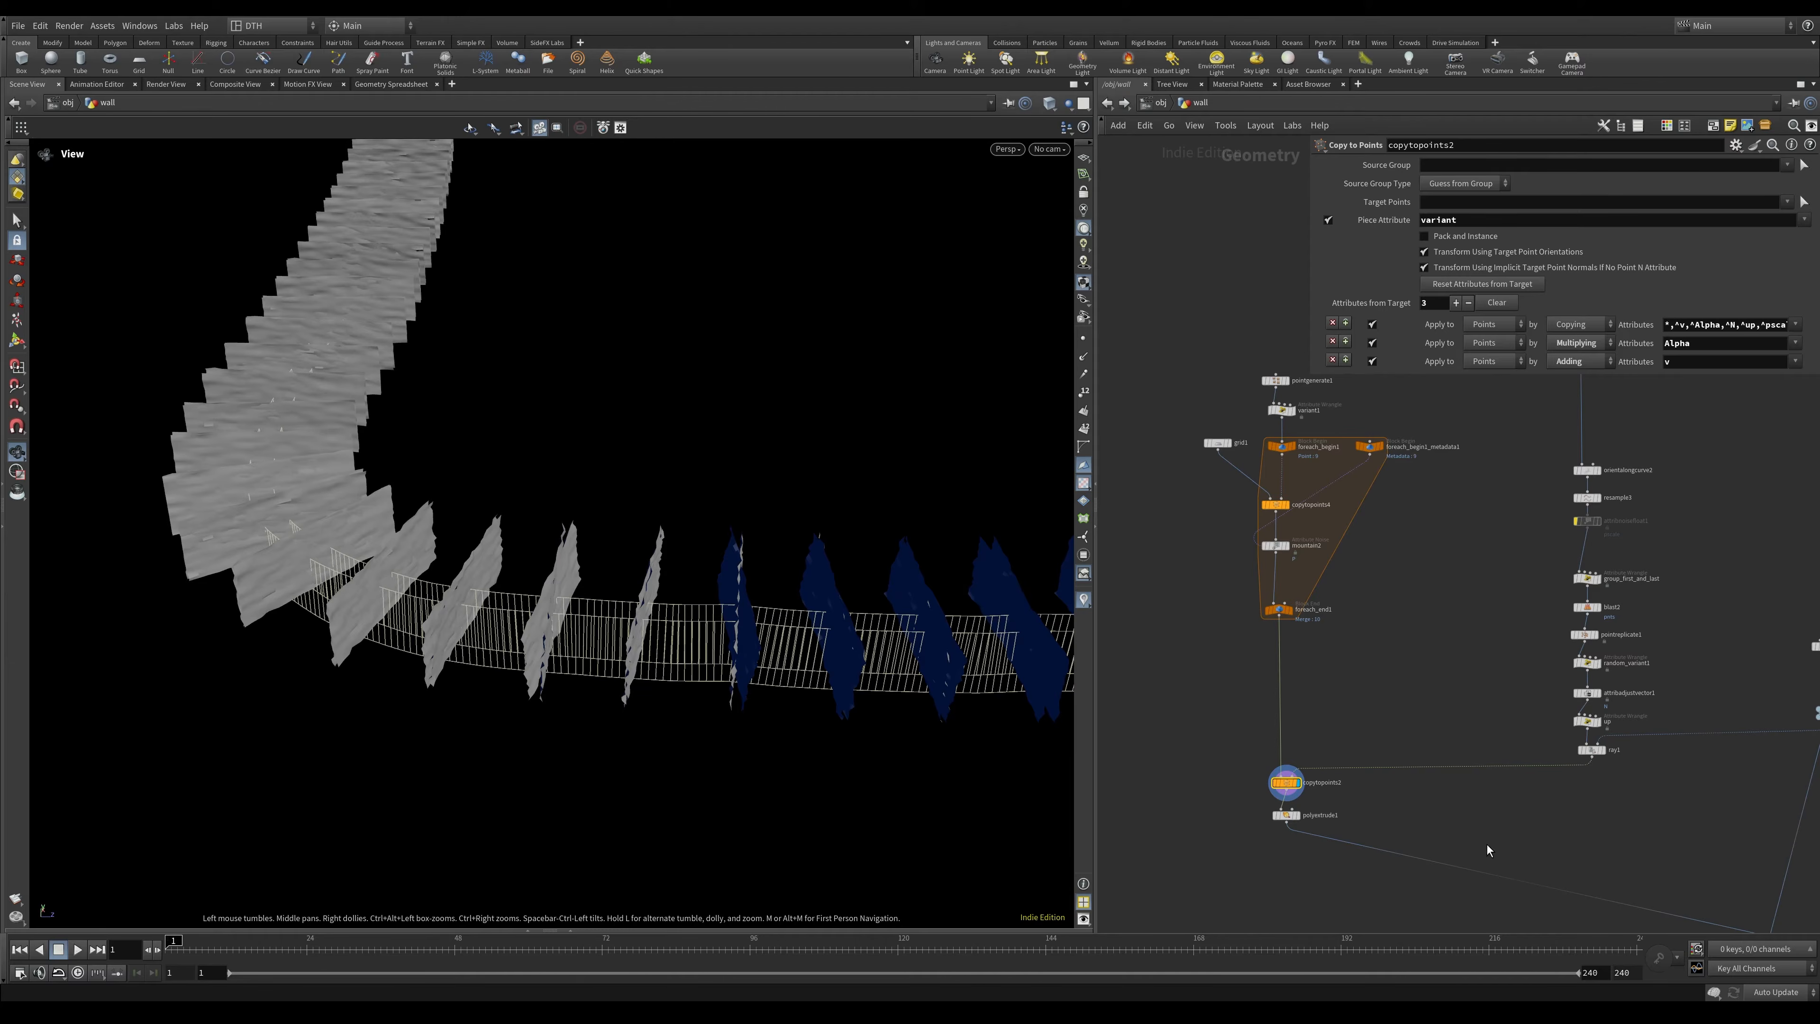
middle_click_drag(1518, 839, 1264, 682)
left_click_drag(1465, 752, 1594, 815)
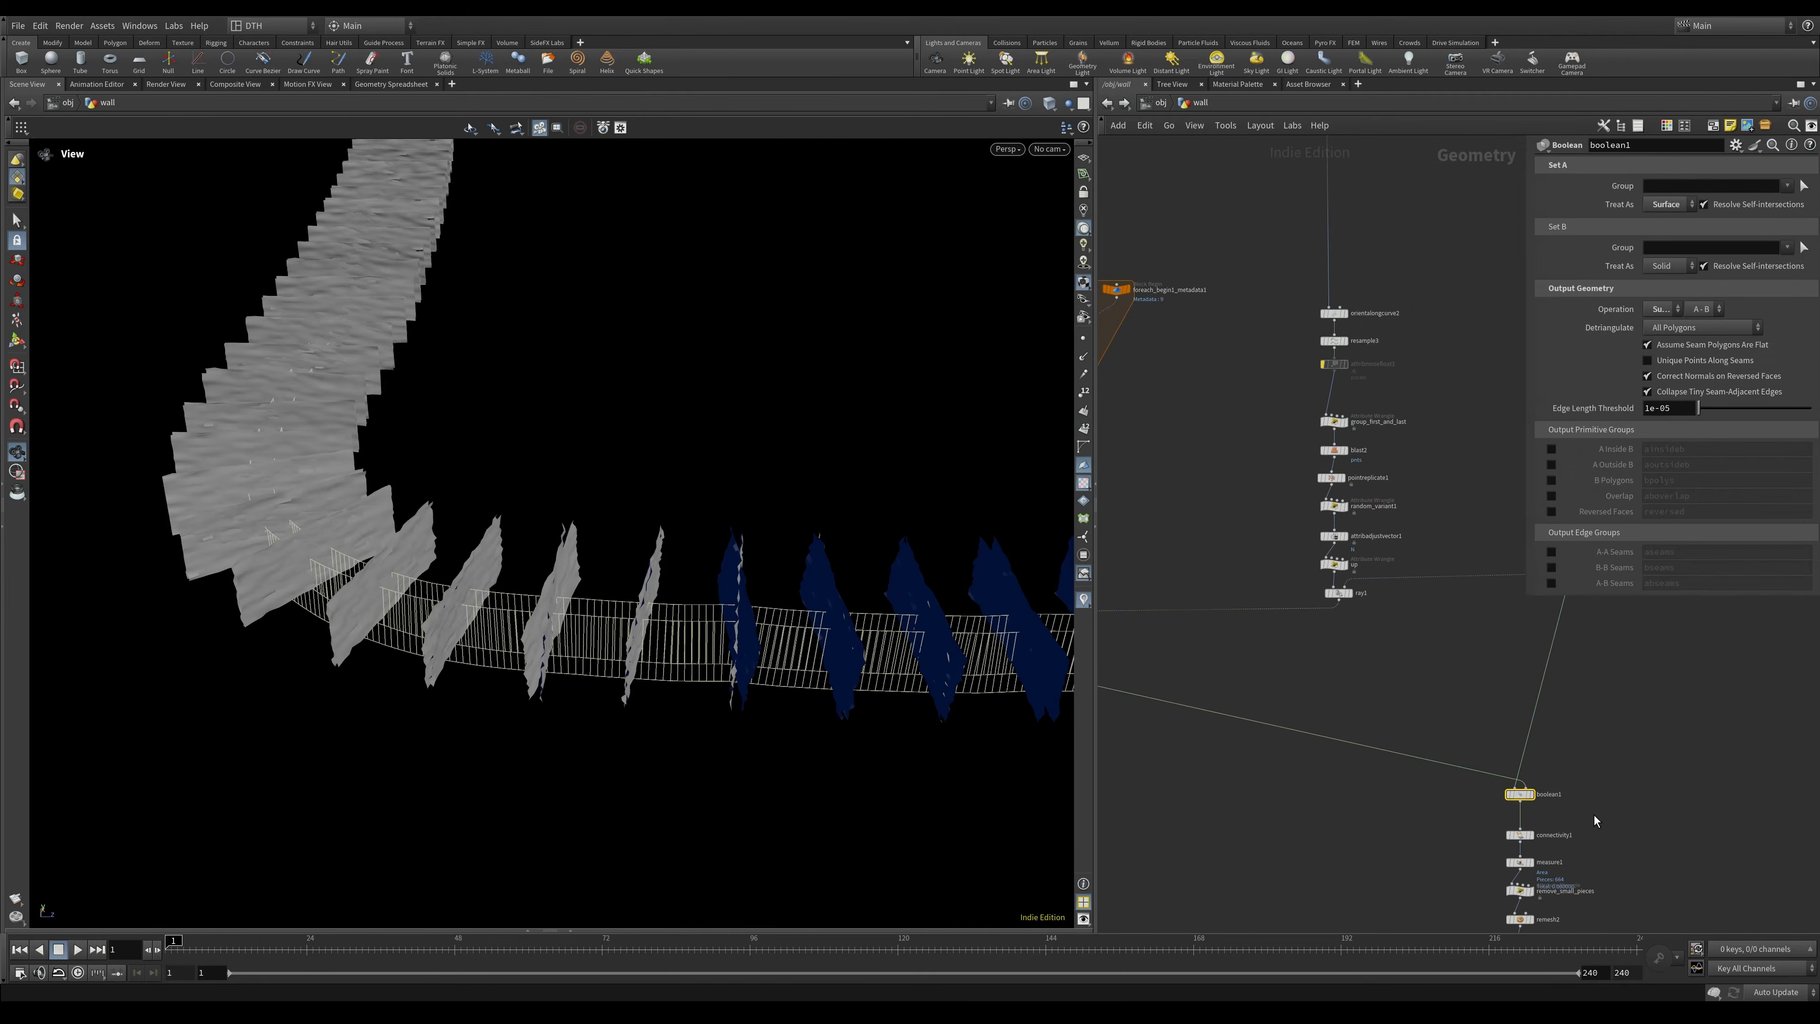
key("r")
left_click_drag(1008, 698, 724, 670)
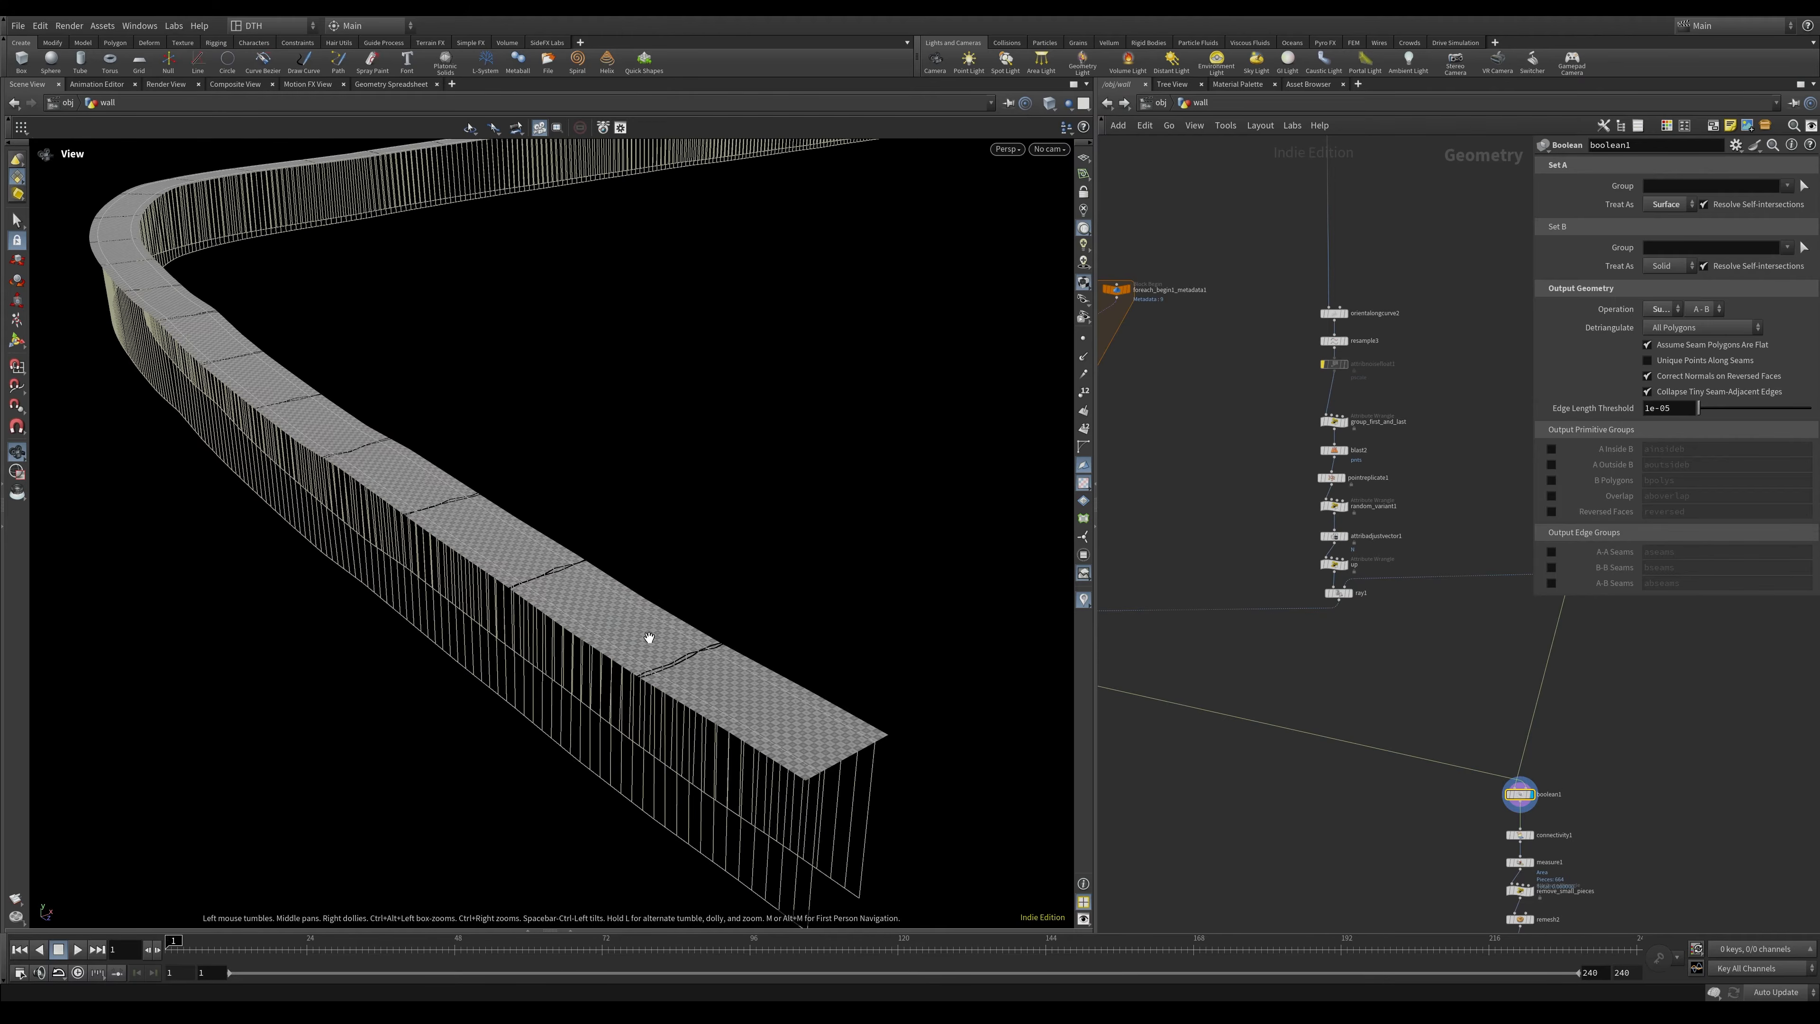
Display the normal3 node further down the slate chain and inspect the extruded slates from close up.
mouse_move(1469, 917)
middle_mouse_down()
mouse_move(1300, 737)
mouse_move(1229, 731)
mouse_move(1206, 626)
middle_mouse_up()
left_click(1302, 740)
middle_click_drag(1426, 797, 1437, 634)
middle_click_drag(1384, 825, 1440, 676)
middle_click_drag(1279, 867, 1263, 720)
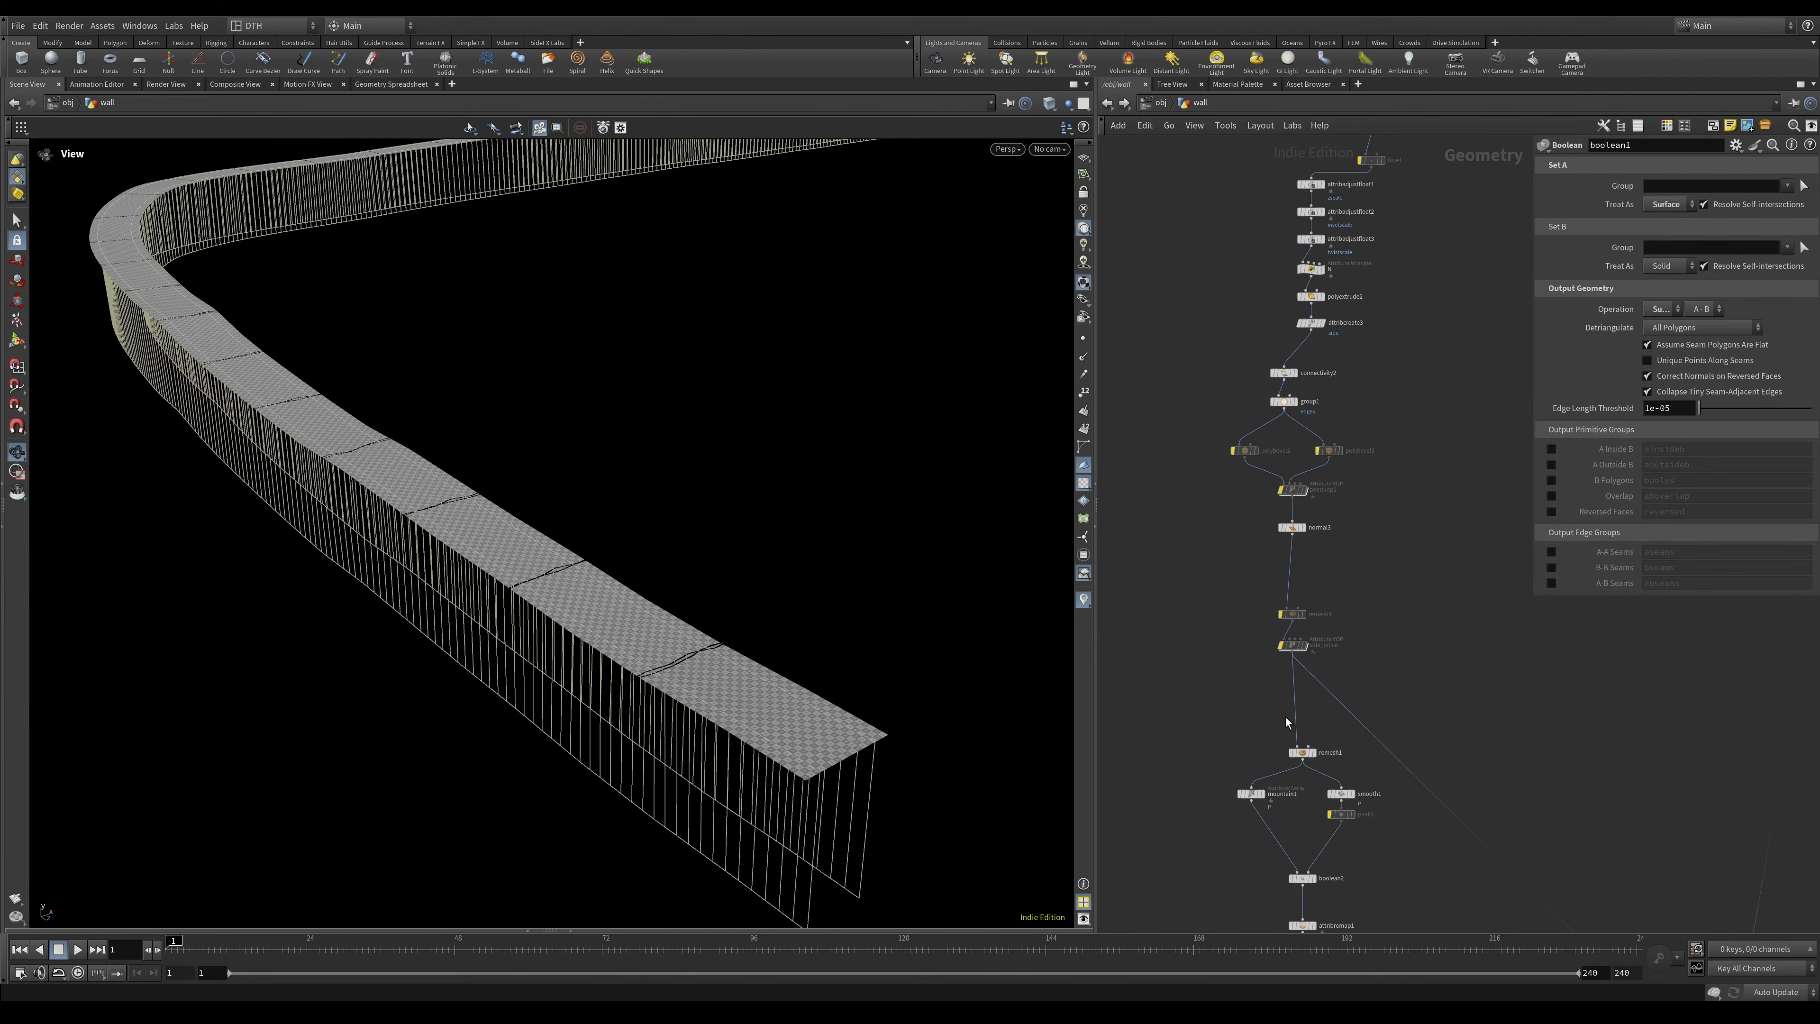
left_click_drag(1369, 531, 1371, 532)
key("r")
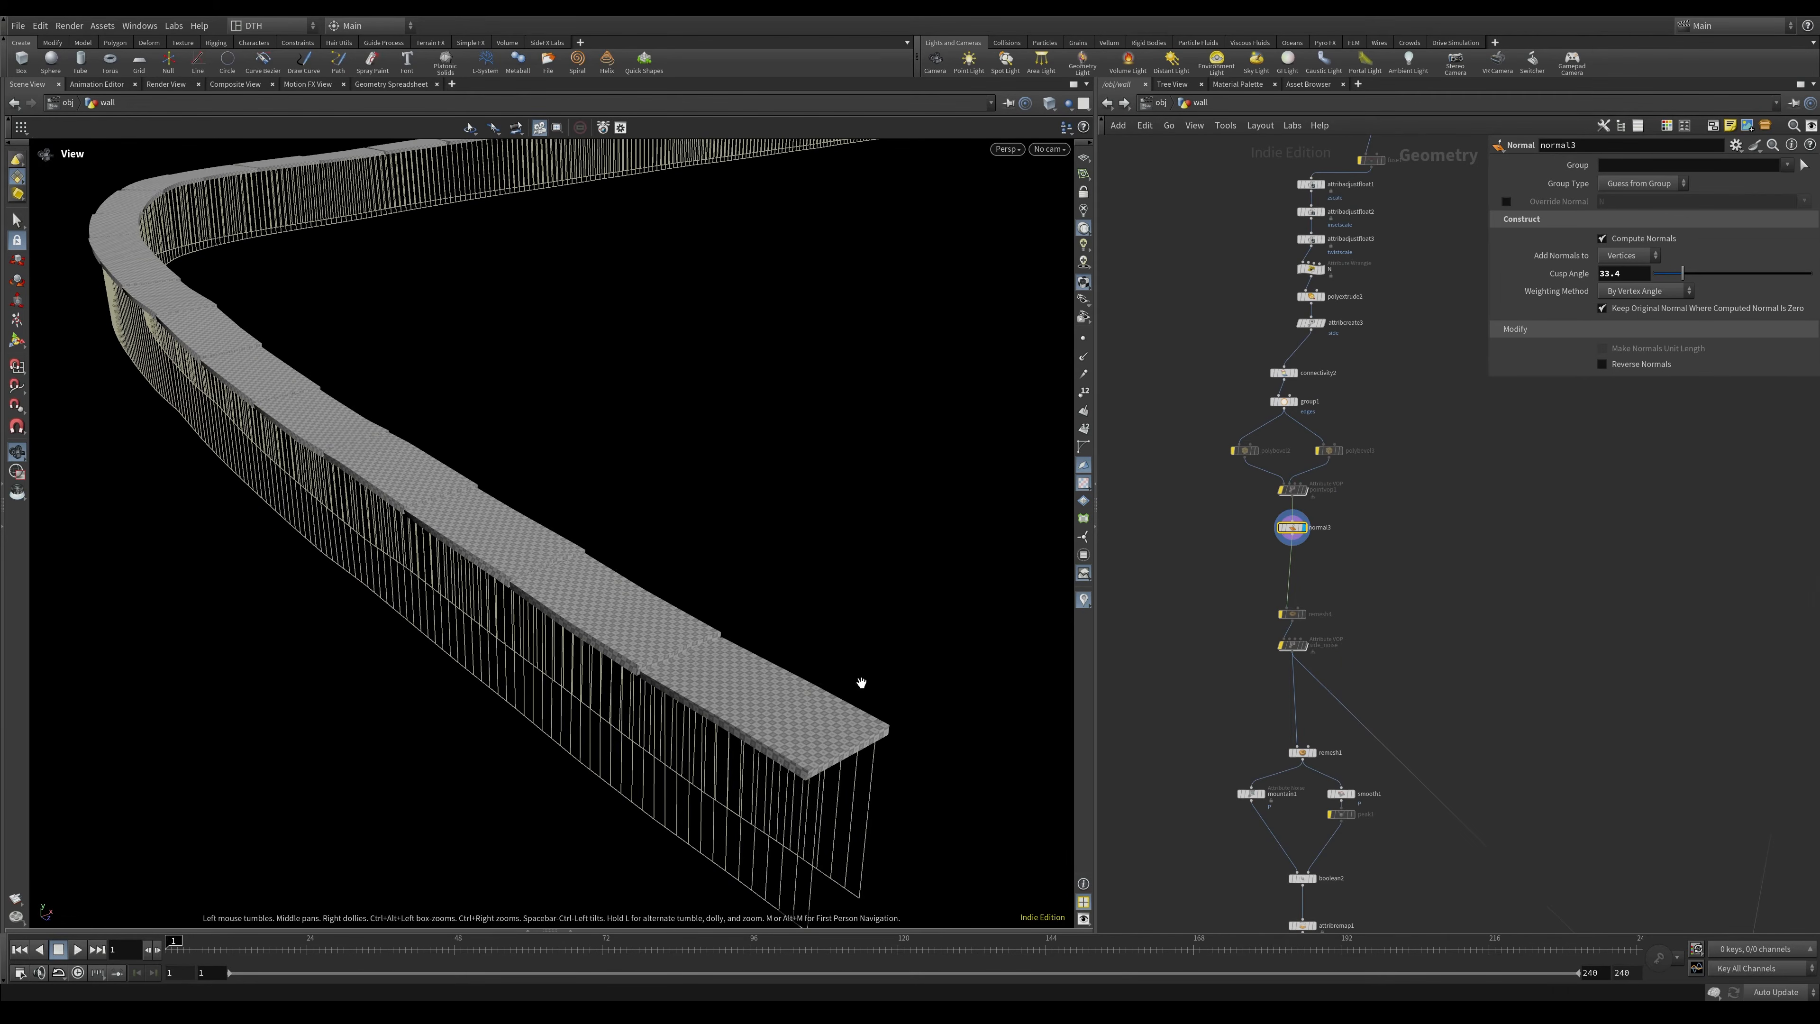
right_click_drag(747, 688, 890, 667)
left_click_drag(890, 667, 855, 574)
Select the six-node chain starting at attribadjustfloat1 and examine the slates' thickness and tilt along the wall.
middle_click_drag(1502, 537, 1469, 760)
left_click_drag(1164, 213, 1229, 589)
left_click_drag(1152, 253, 1422, 376)
left_click_drag(1218, 391, 1324, 538)
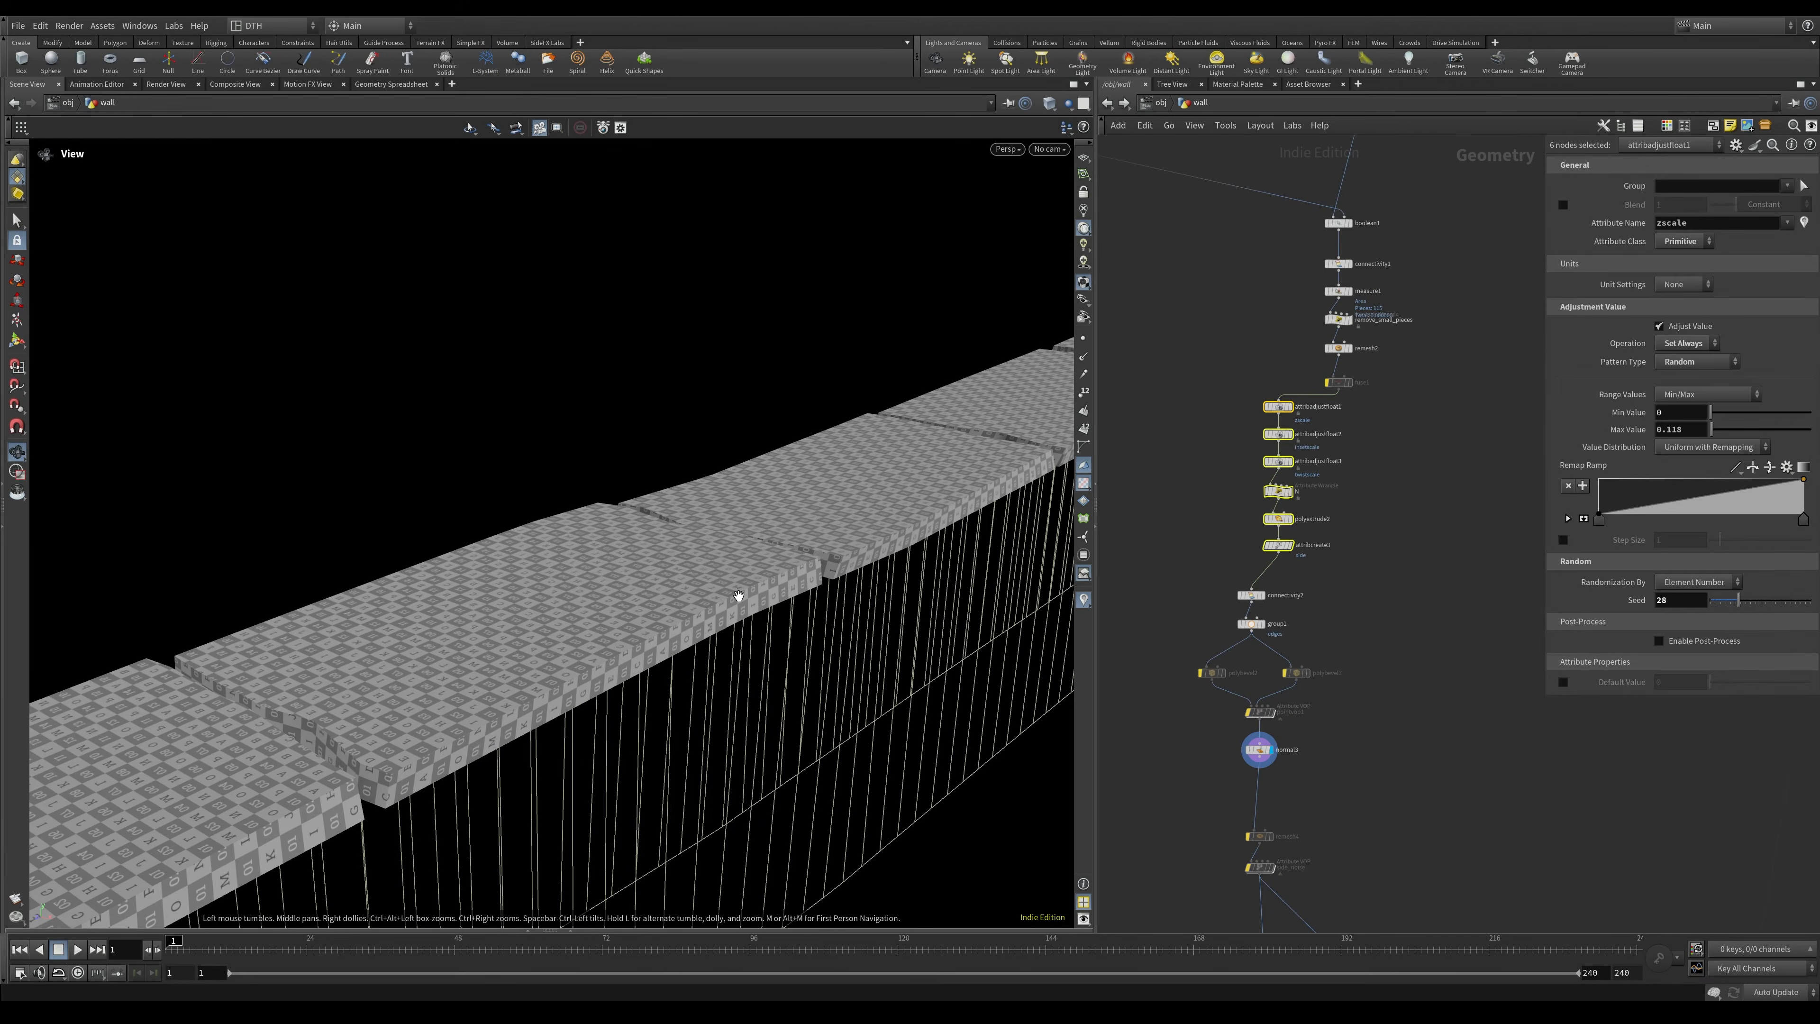
mouse_move(502, 663)
left_mouse_down()
mouse_move(463, 614)
mouse_move(398, 589)
mouse_move(502, 670)
left_mouse_up()
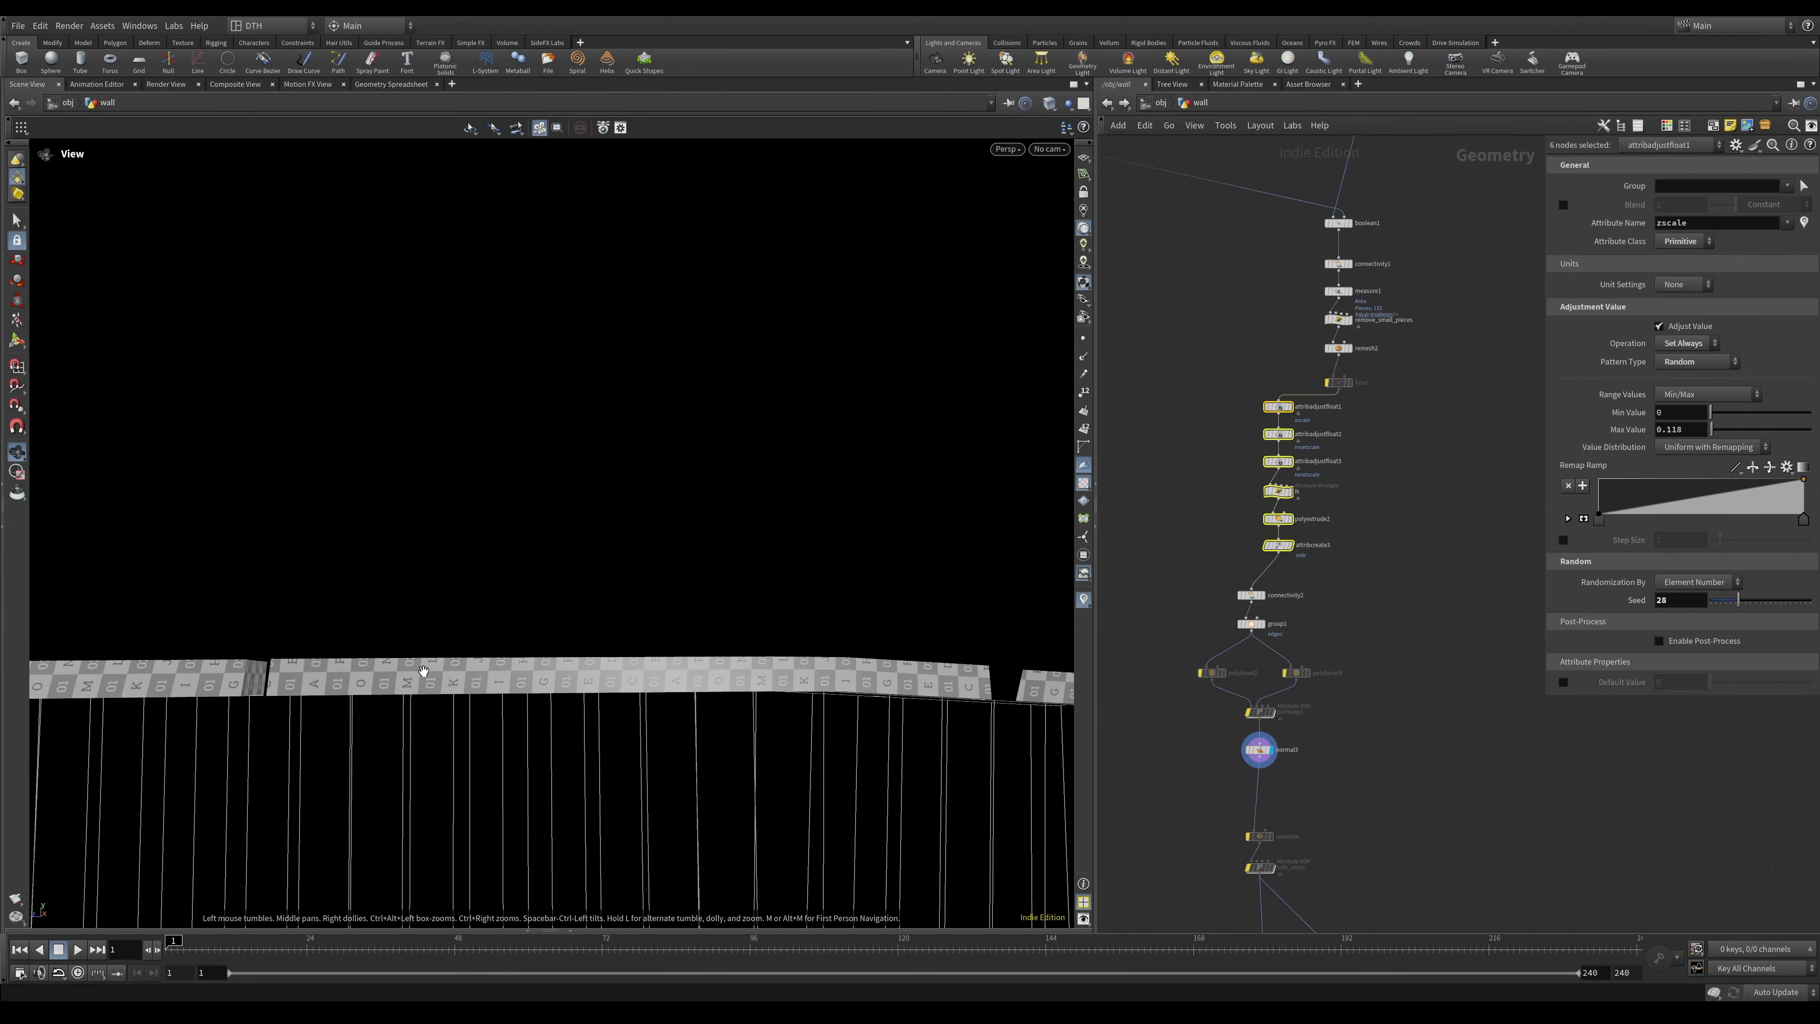
left_click_drag(299, 663, 696, 744)
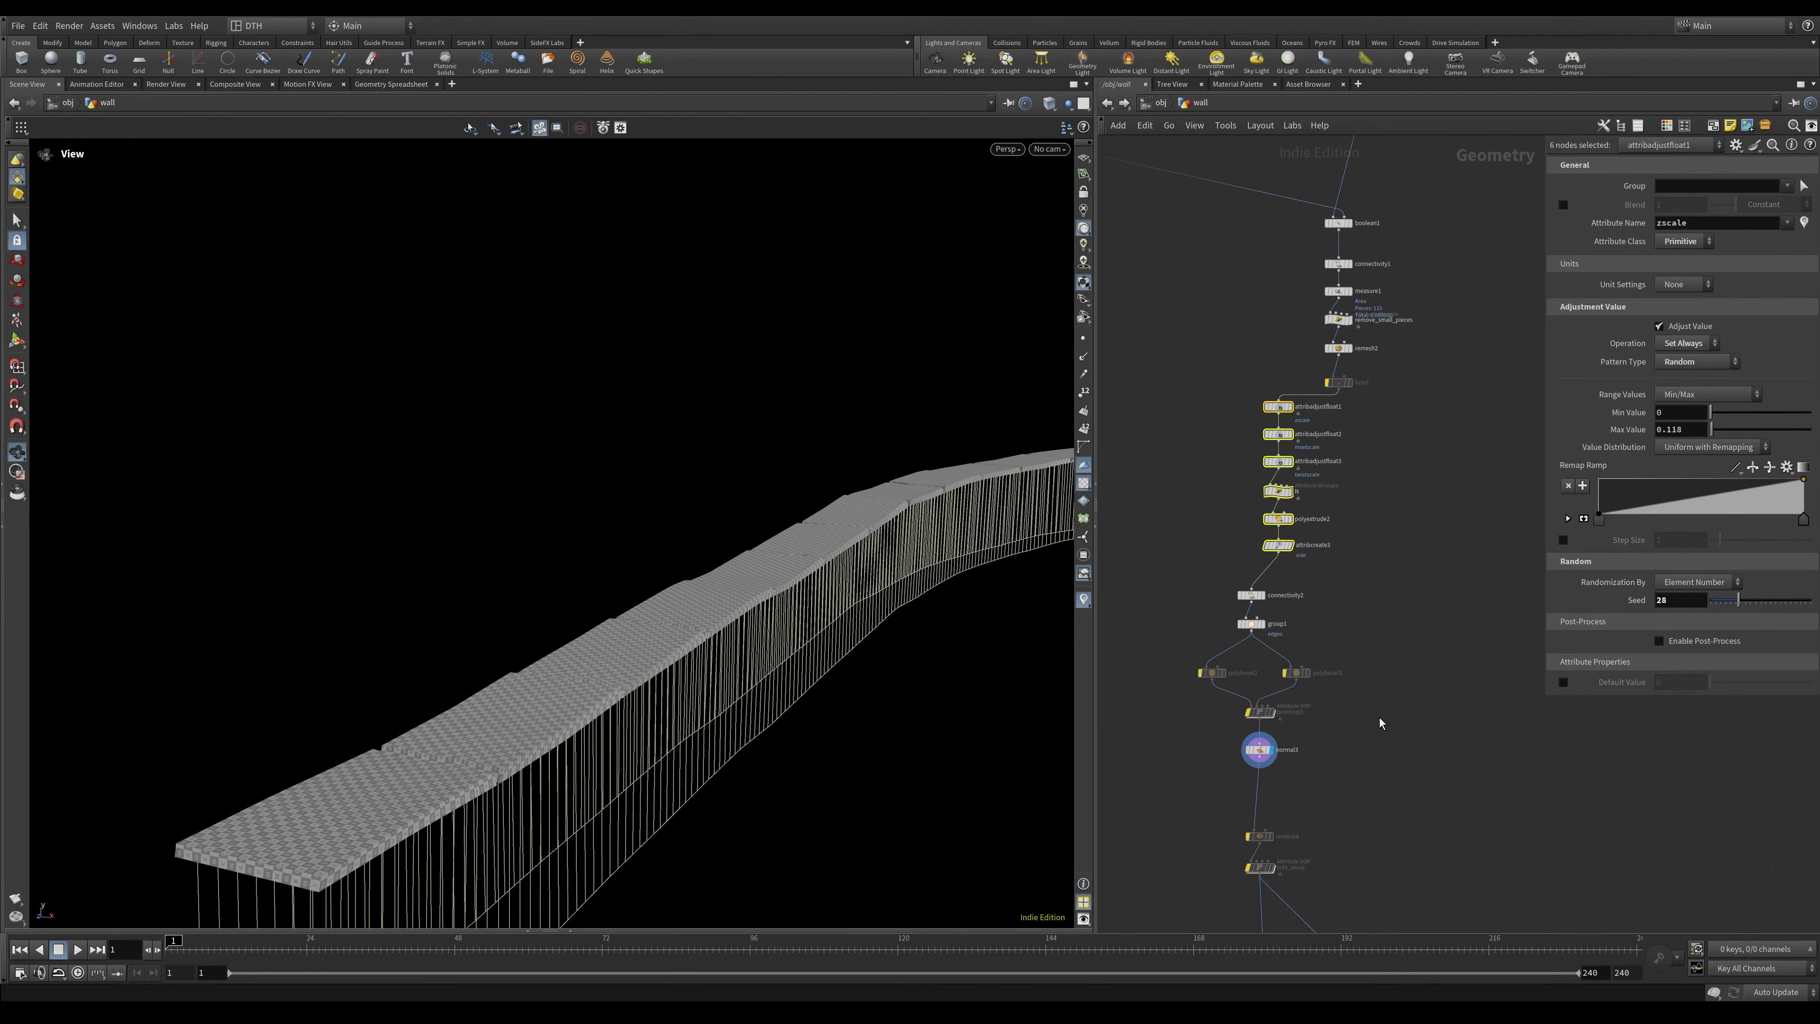
middle_click_drag(1381, 723, 1320, 530)
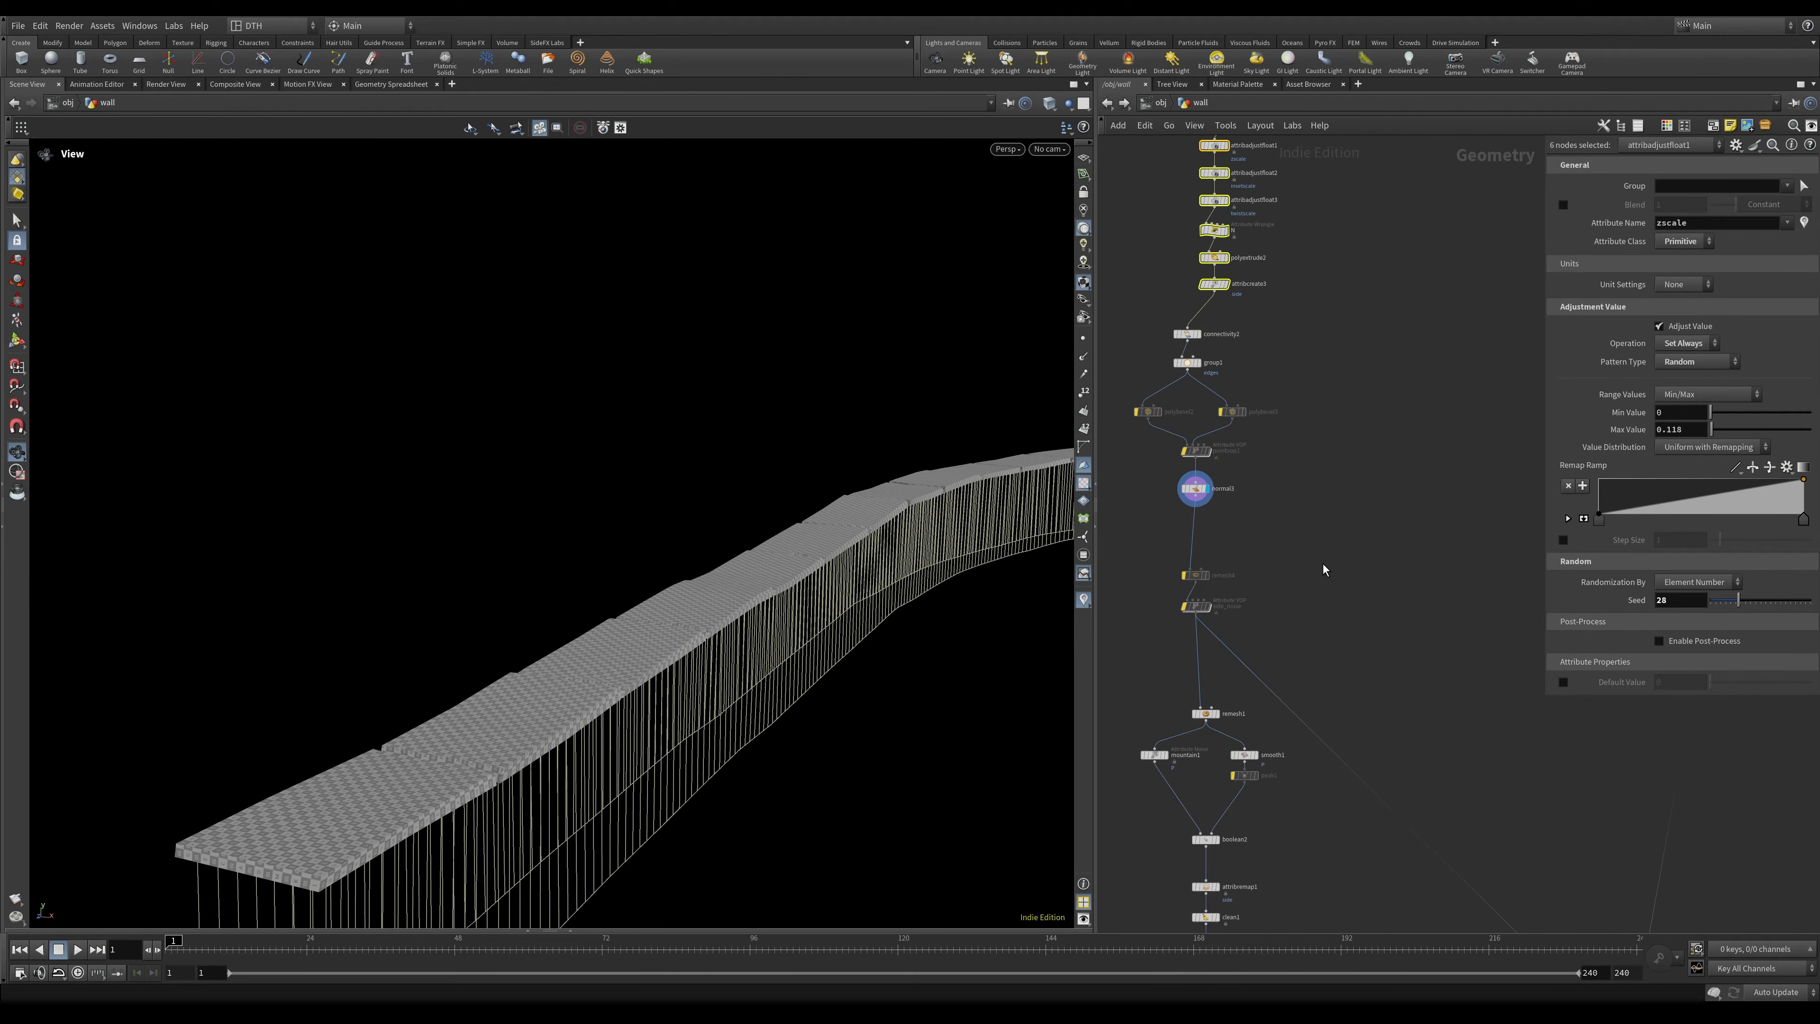
middle_click_drag(1322, 563, 1457, 499)
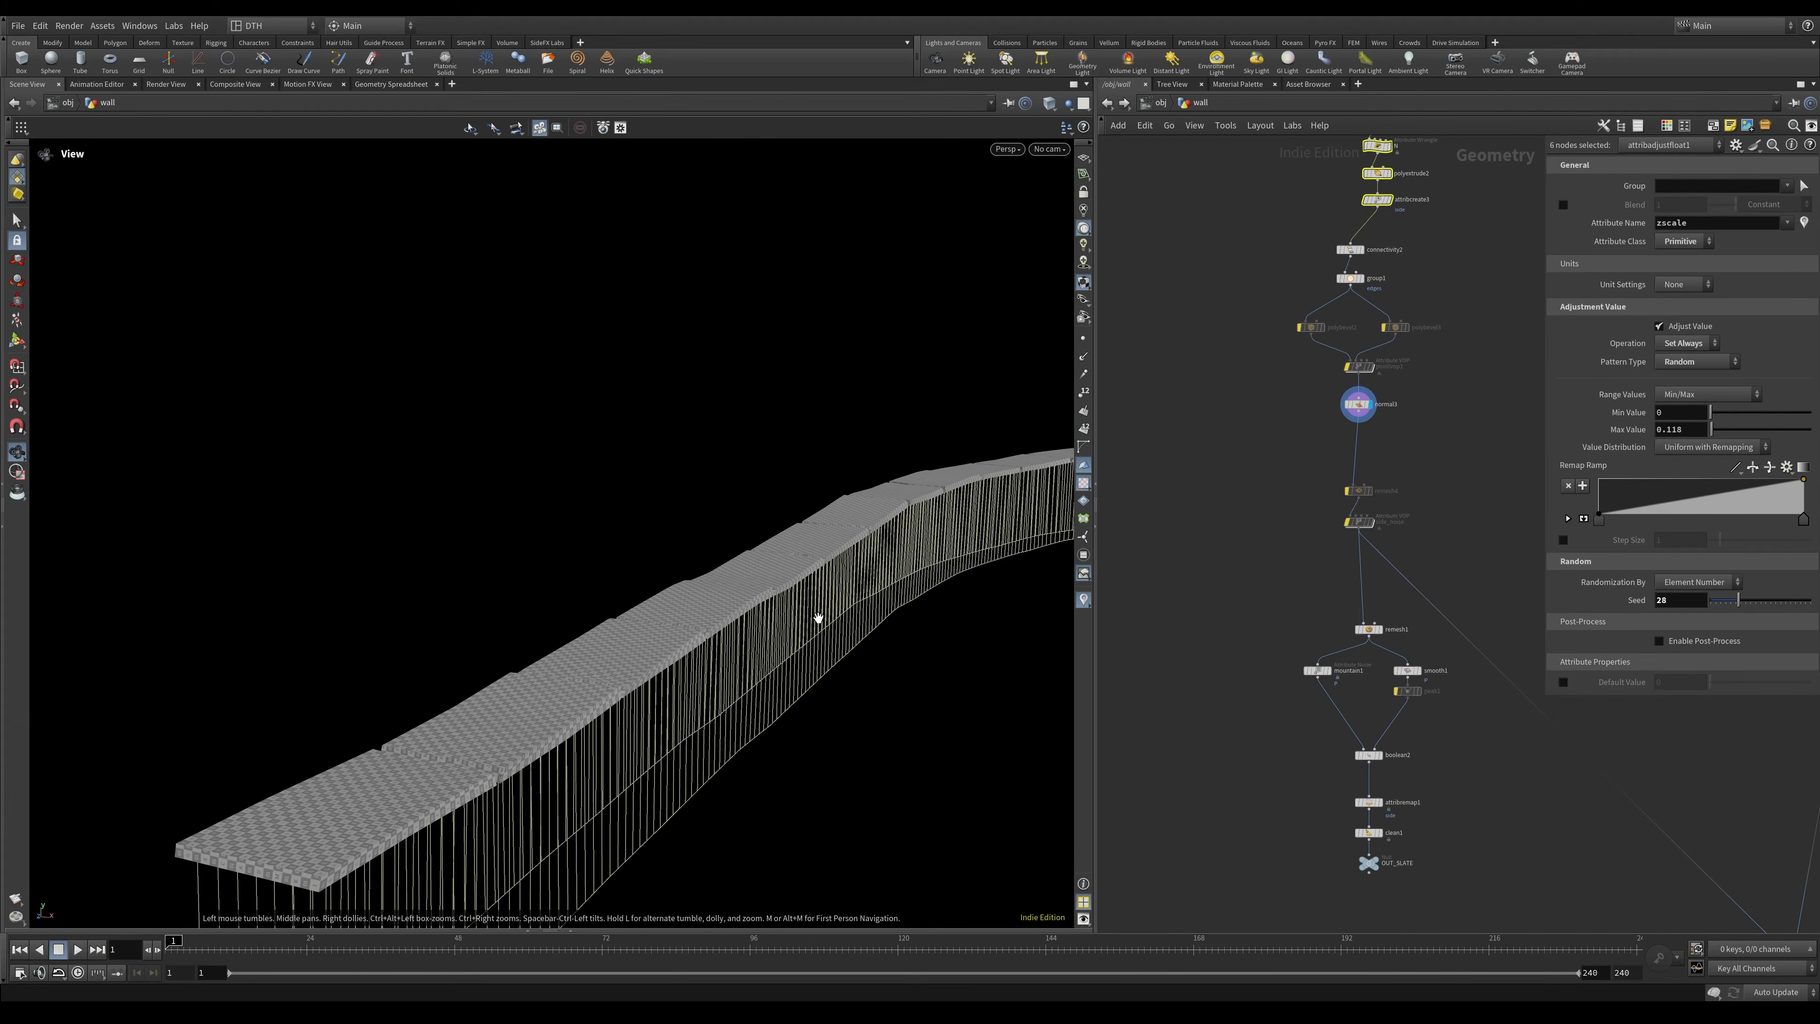
middle_click_drag(889, 614, 700, 613)
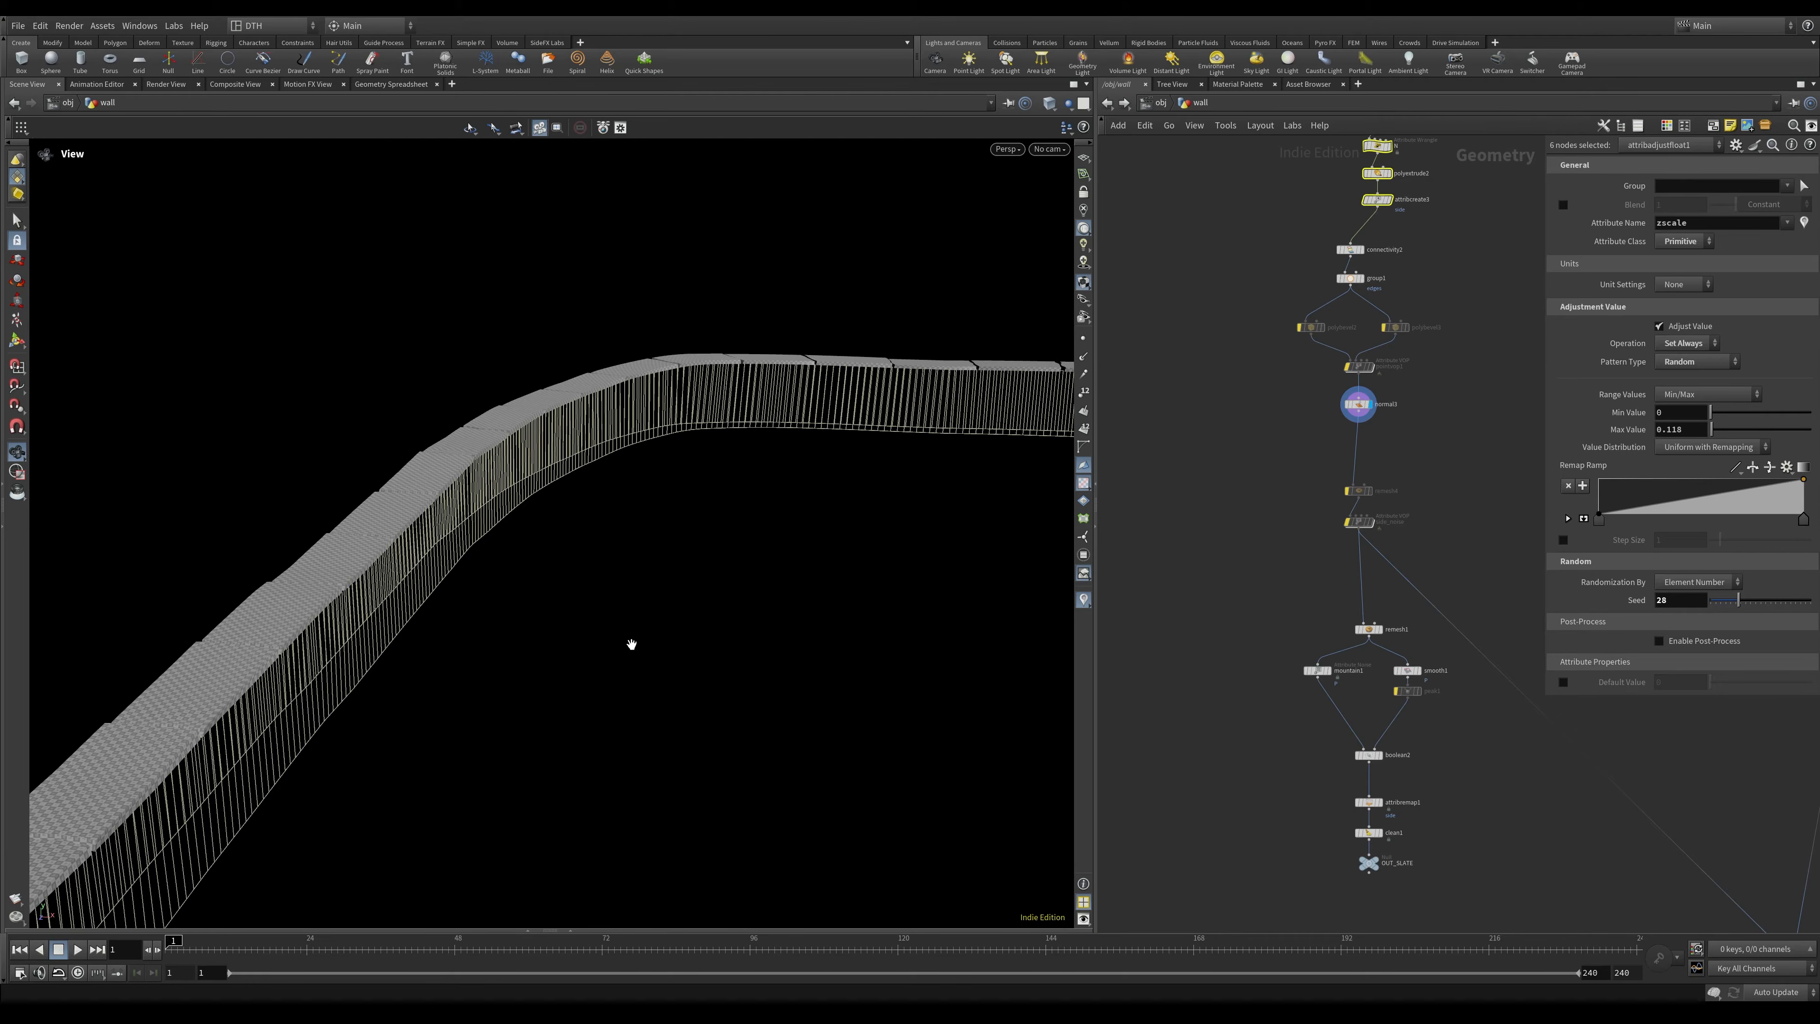
left_click_drag(564, 662, 1005, 630)
Display the remesh1 node above OUT_SLATE and inspect the remeshed slates and the gap between them.
middle_click_drag(1352, 705, 1313, 603)
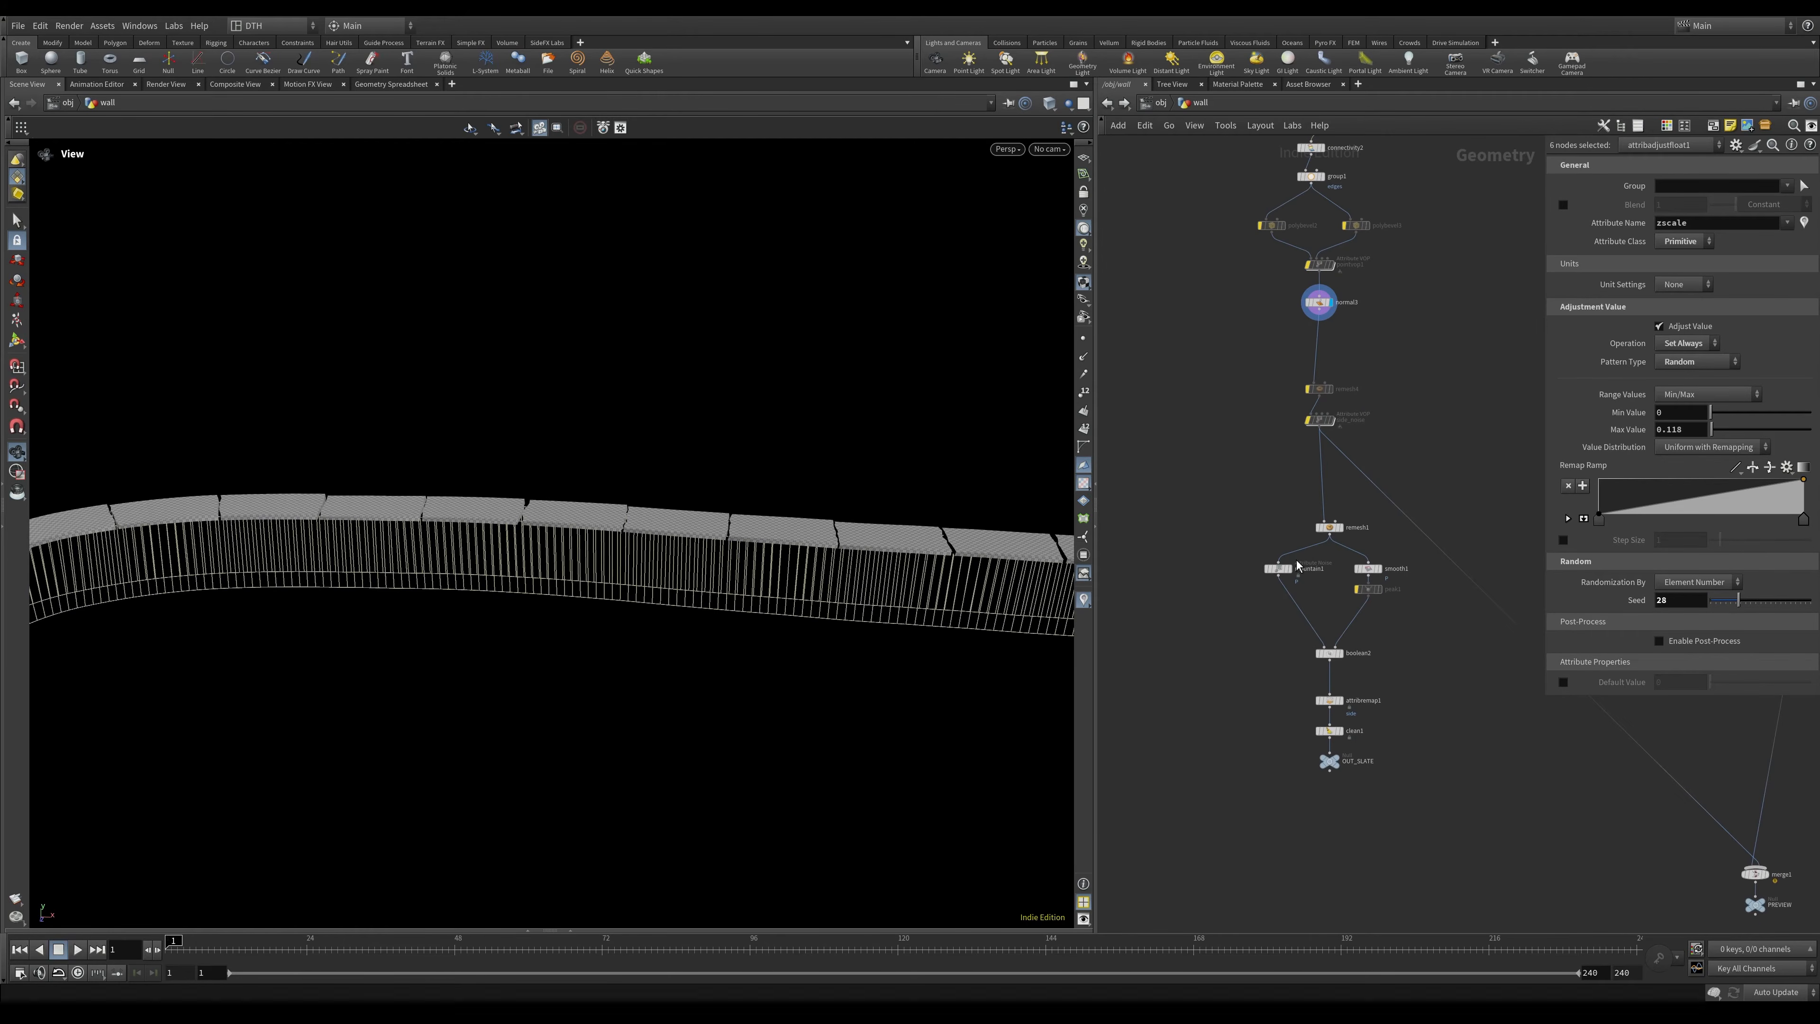
scroll(1368, 631, "up", 4)
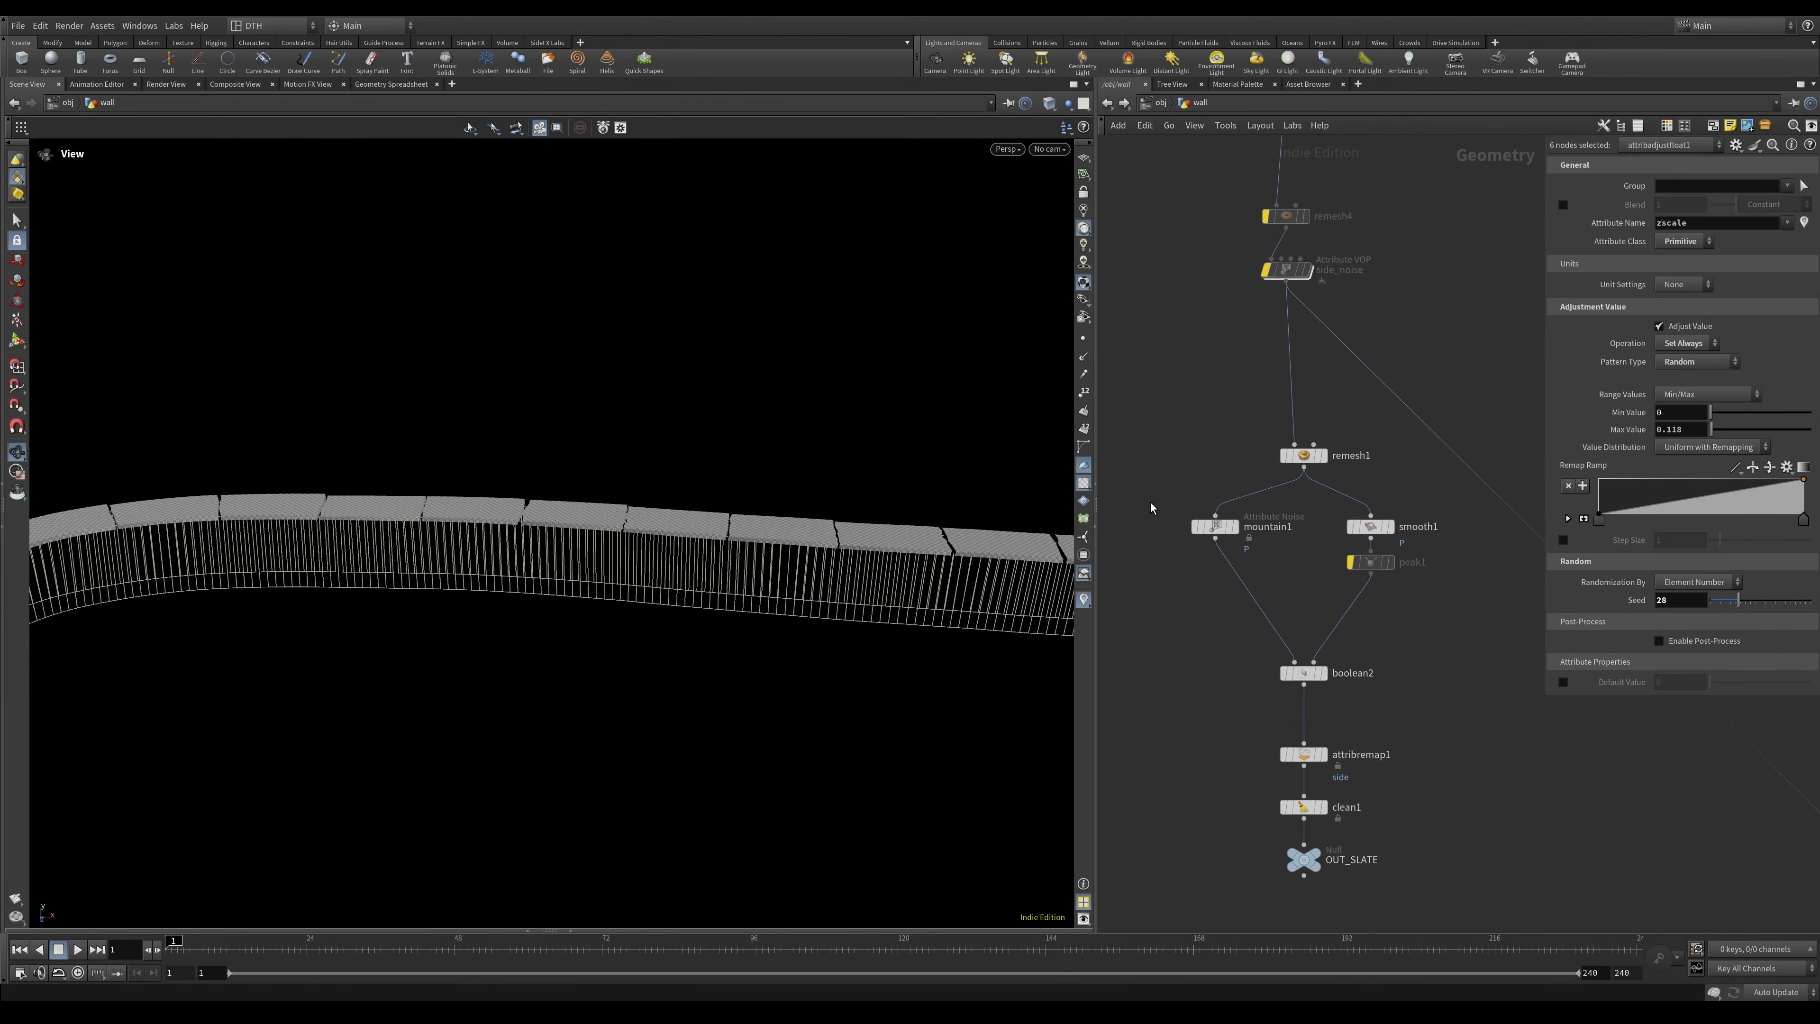
left_click_drag(1188, 523, 1194, 525)
left_click(1304, 456)
key("r")
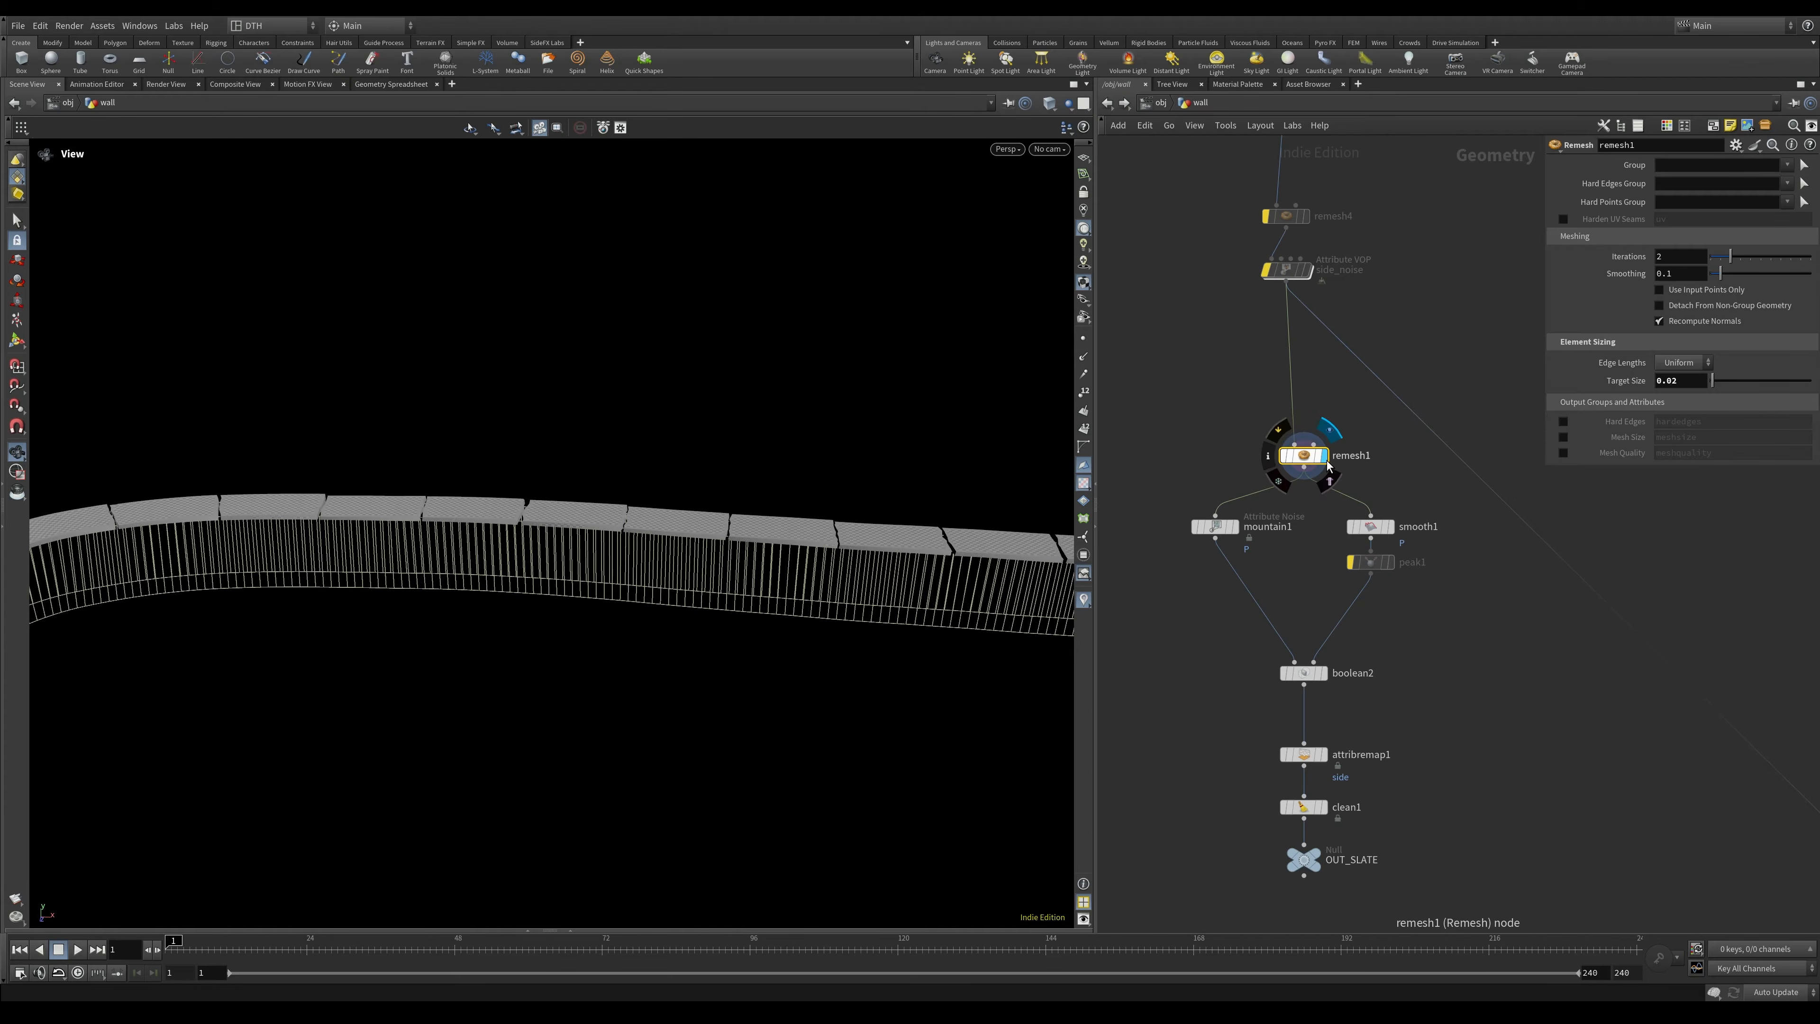
scroll(512, 504, "up", 3)
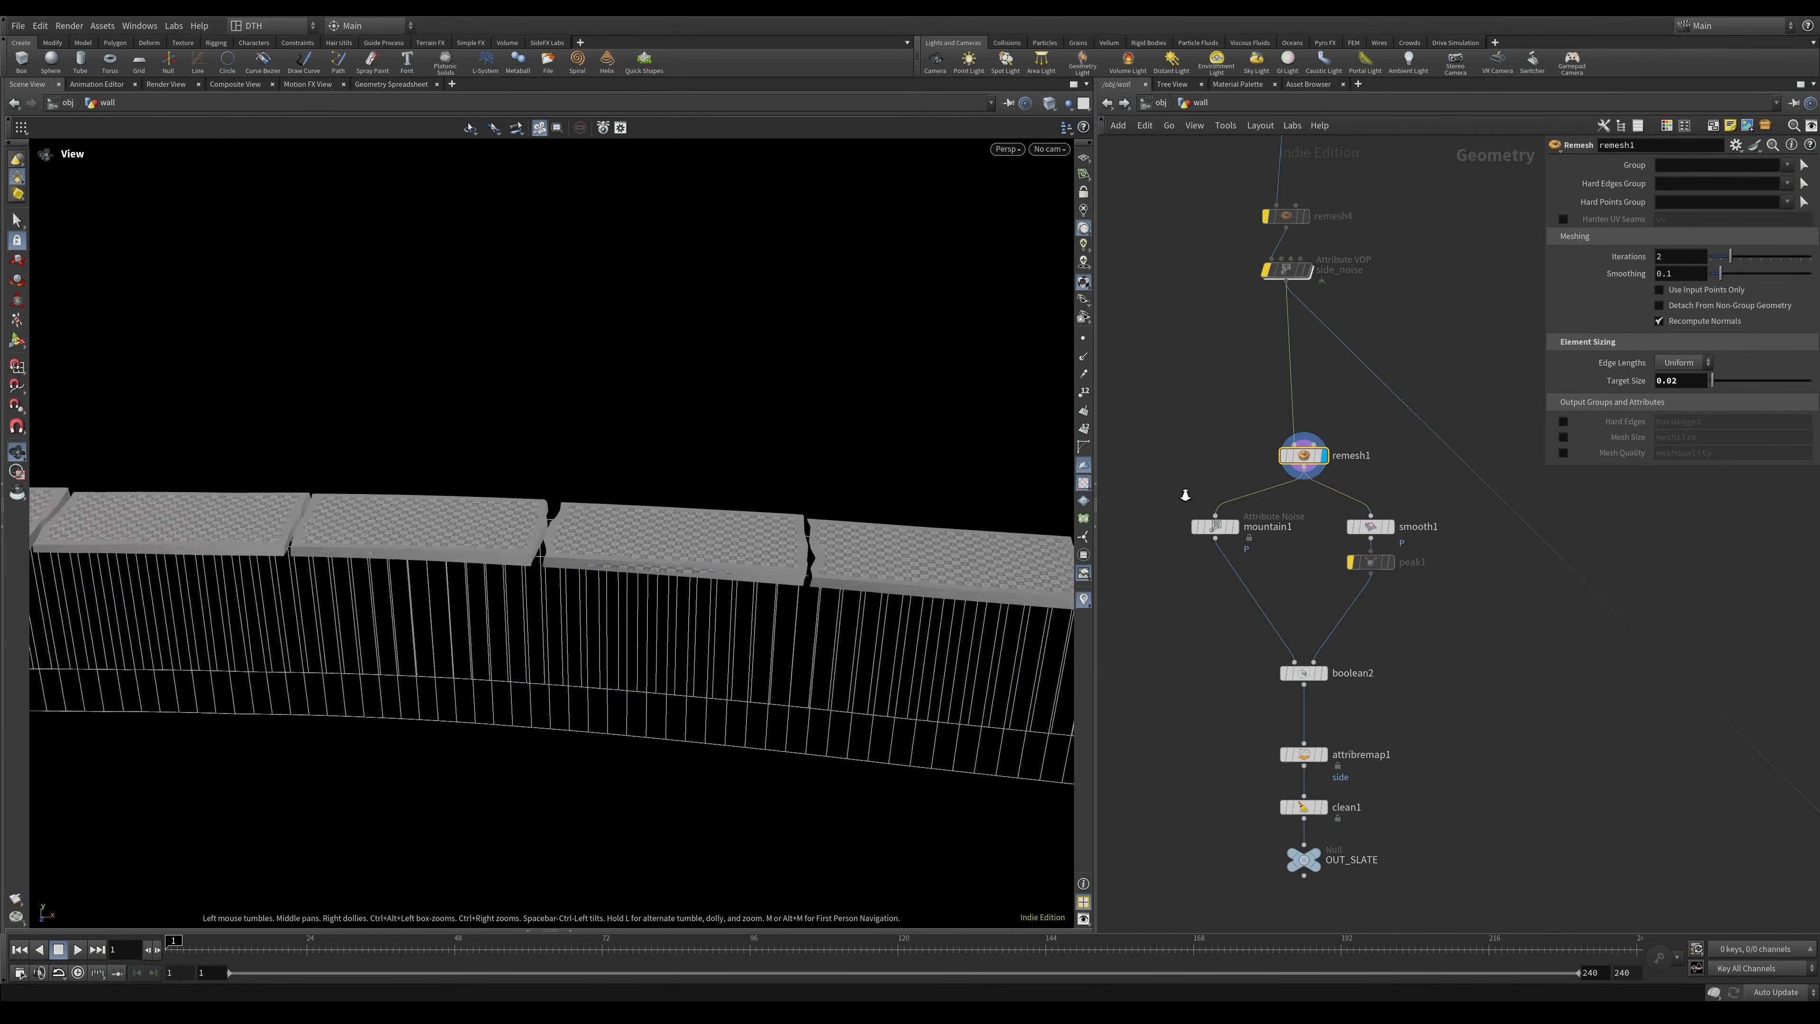
left_click_drag(793, 492, 849, 487)
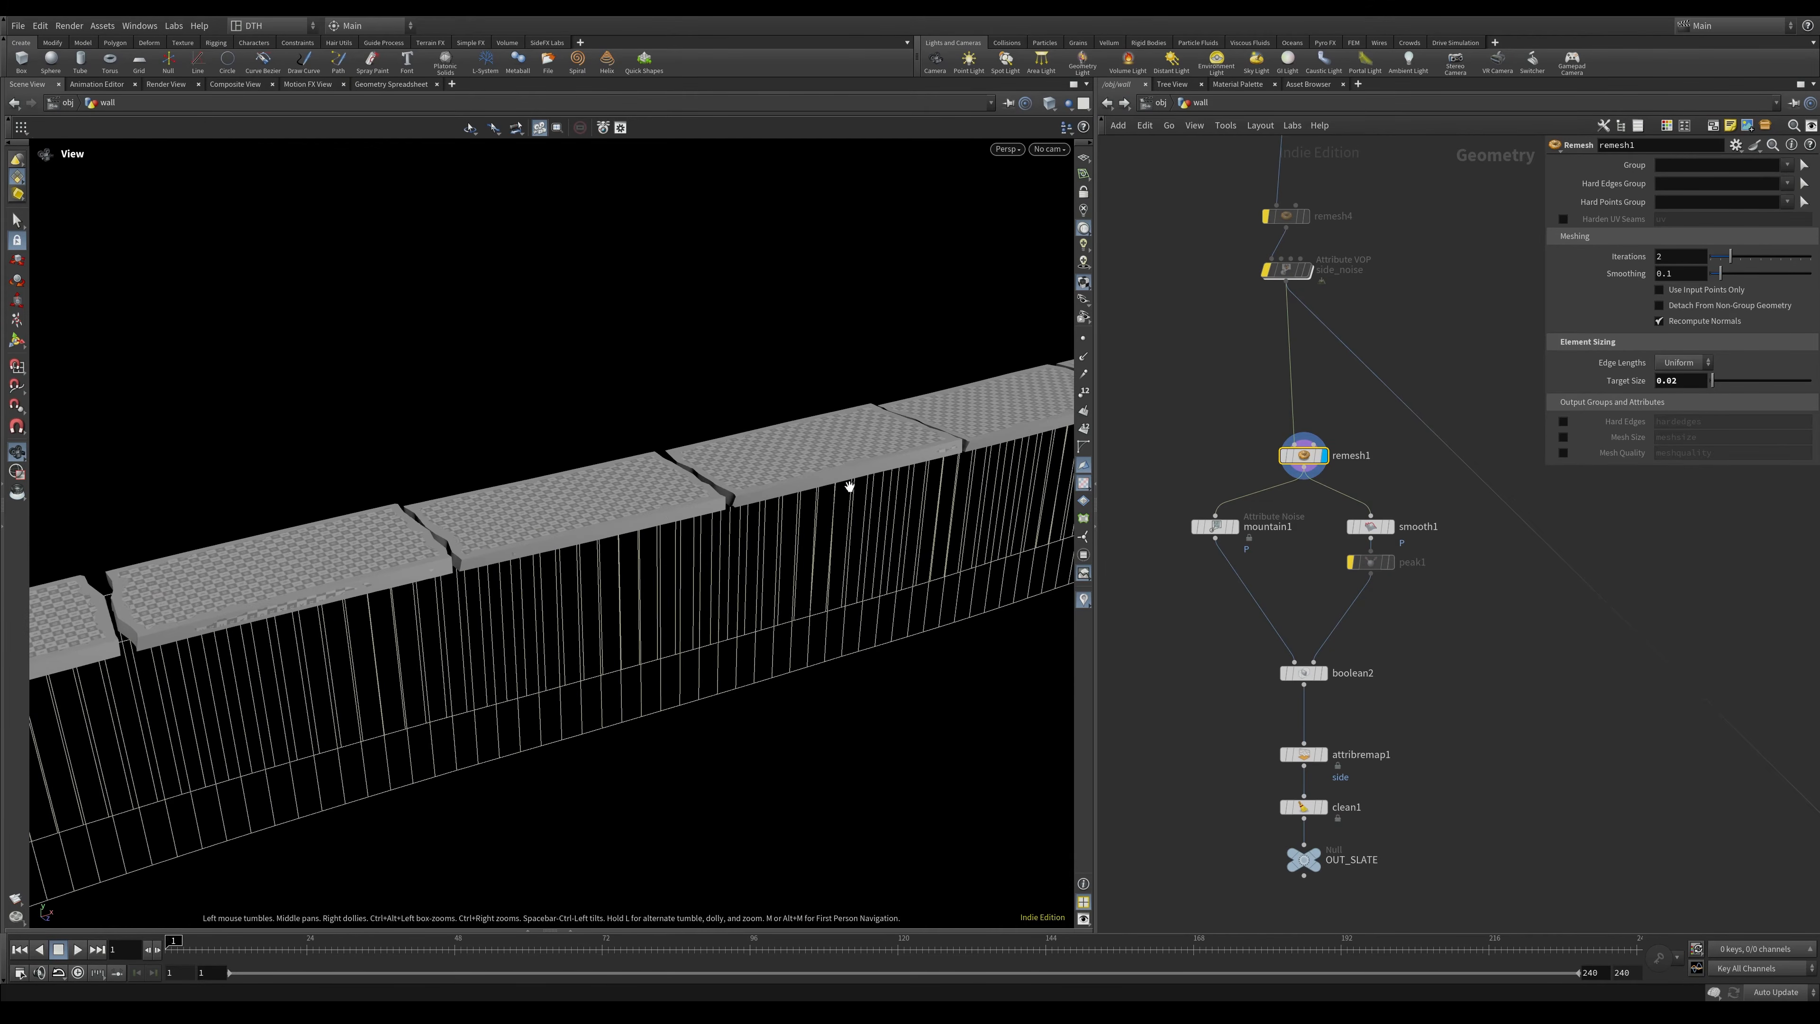
scroll(731, 458, "up", 5)
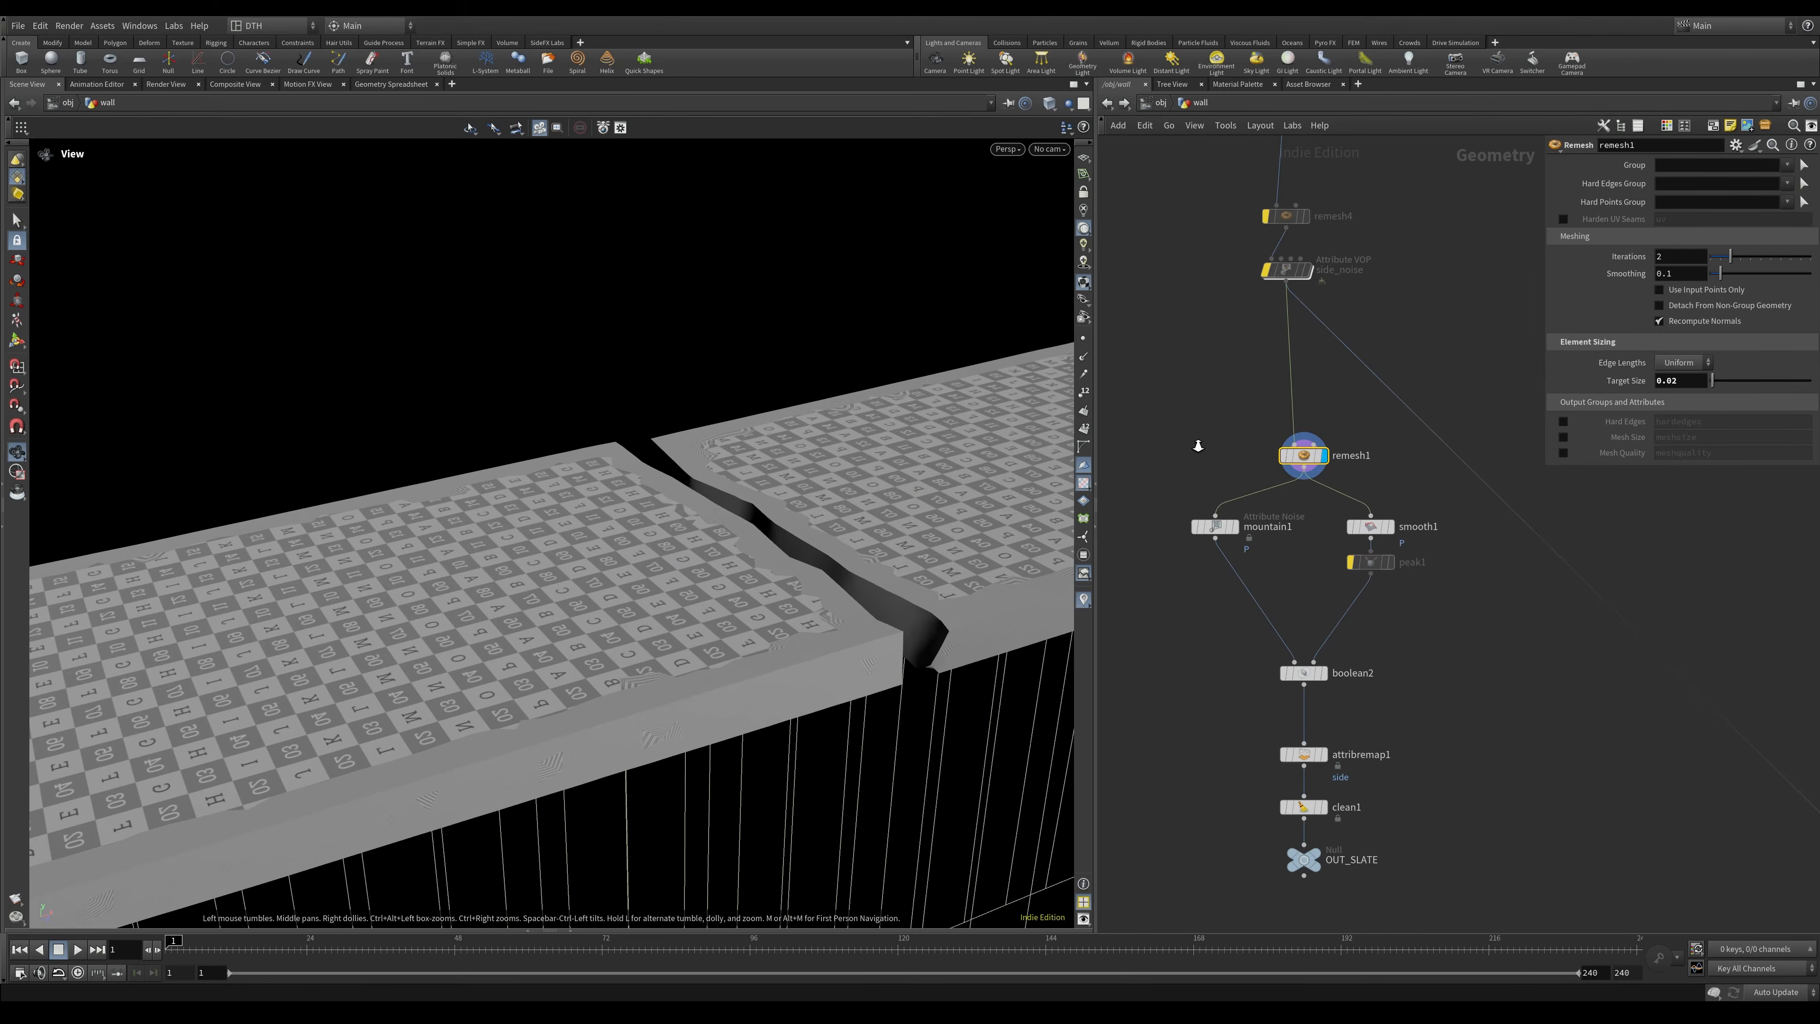
left_click_drag(817, 516, 699, 548)
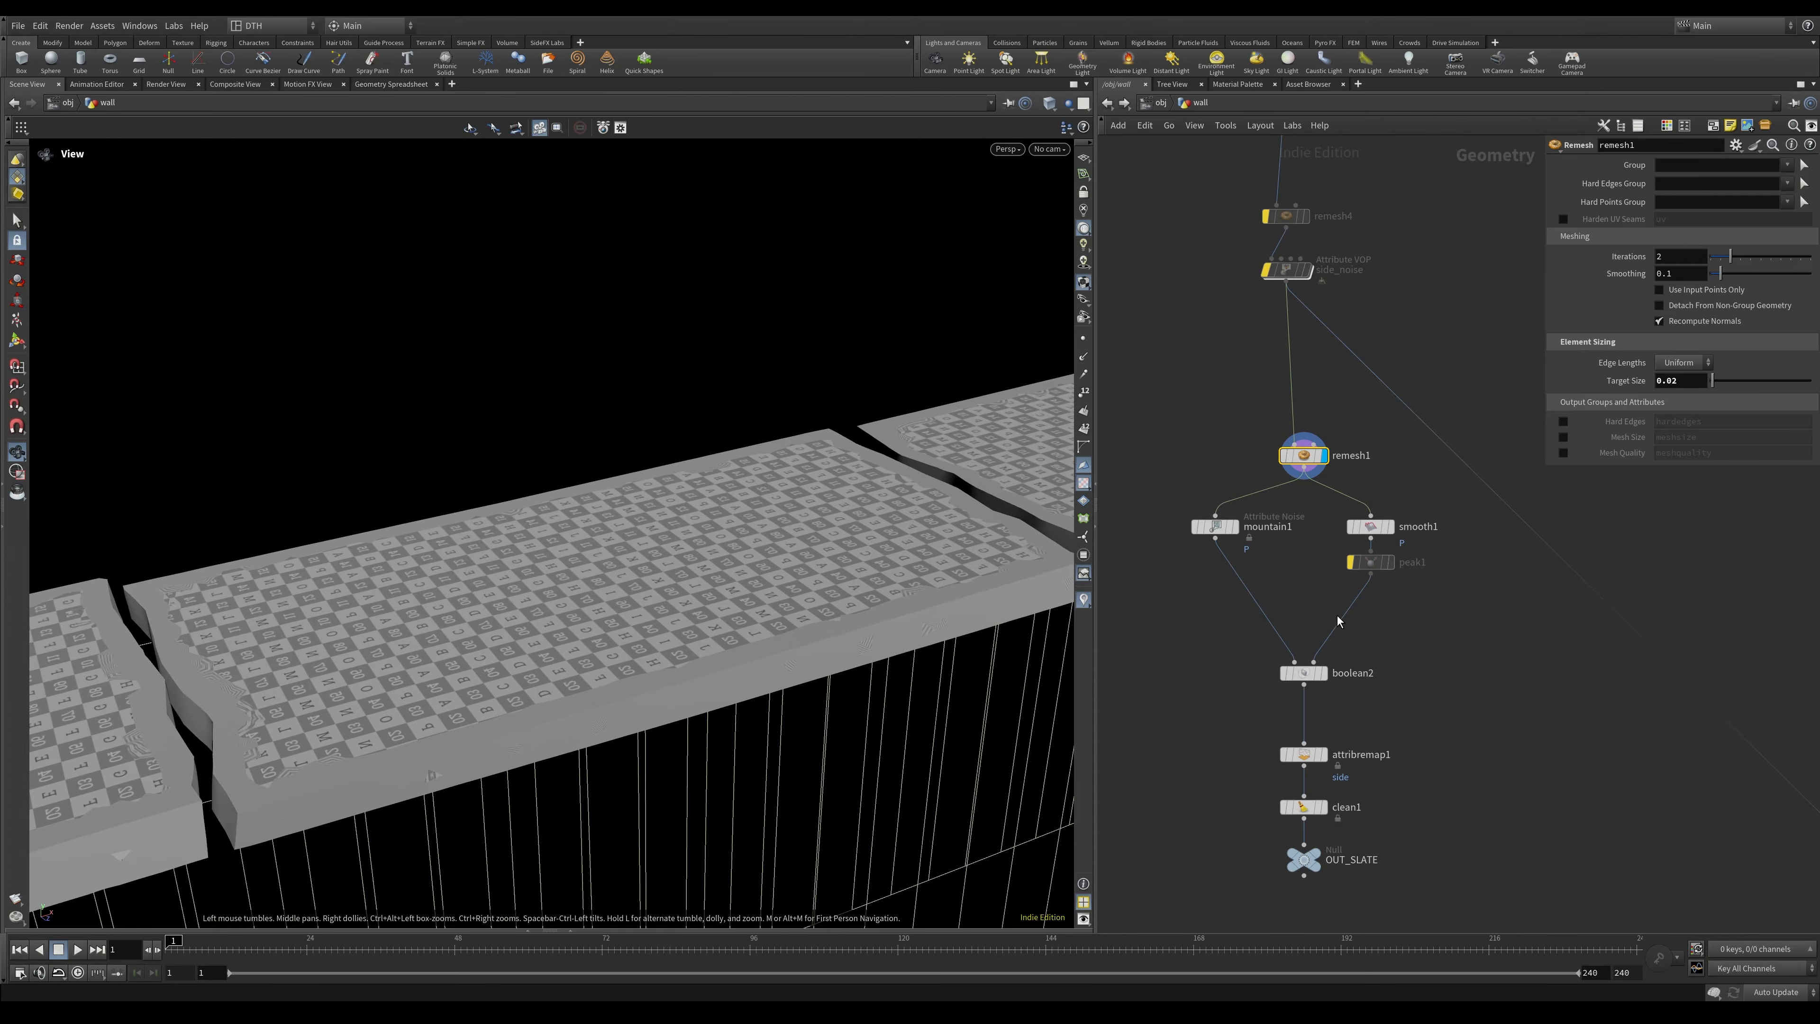
Compare the mountain1 noise with the smooth1 result on the slates, and display their combination in boolean2.
left_click(1215, 526)
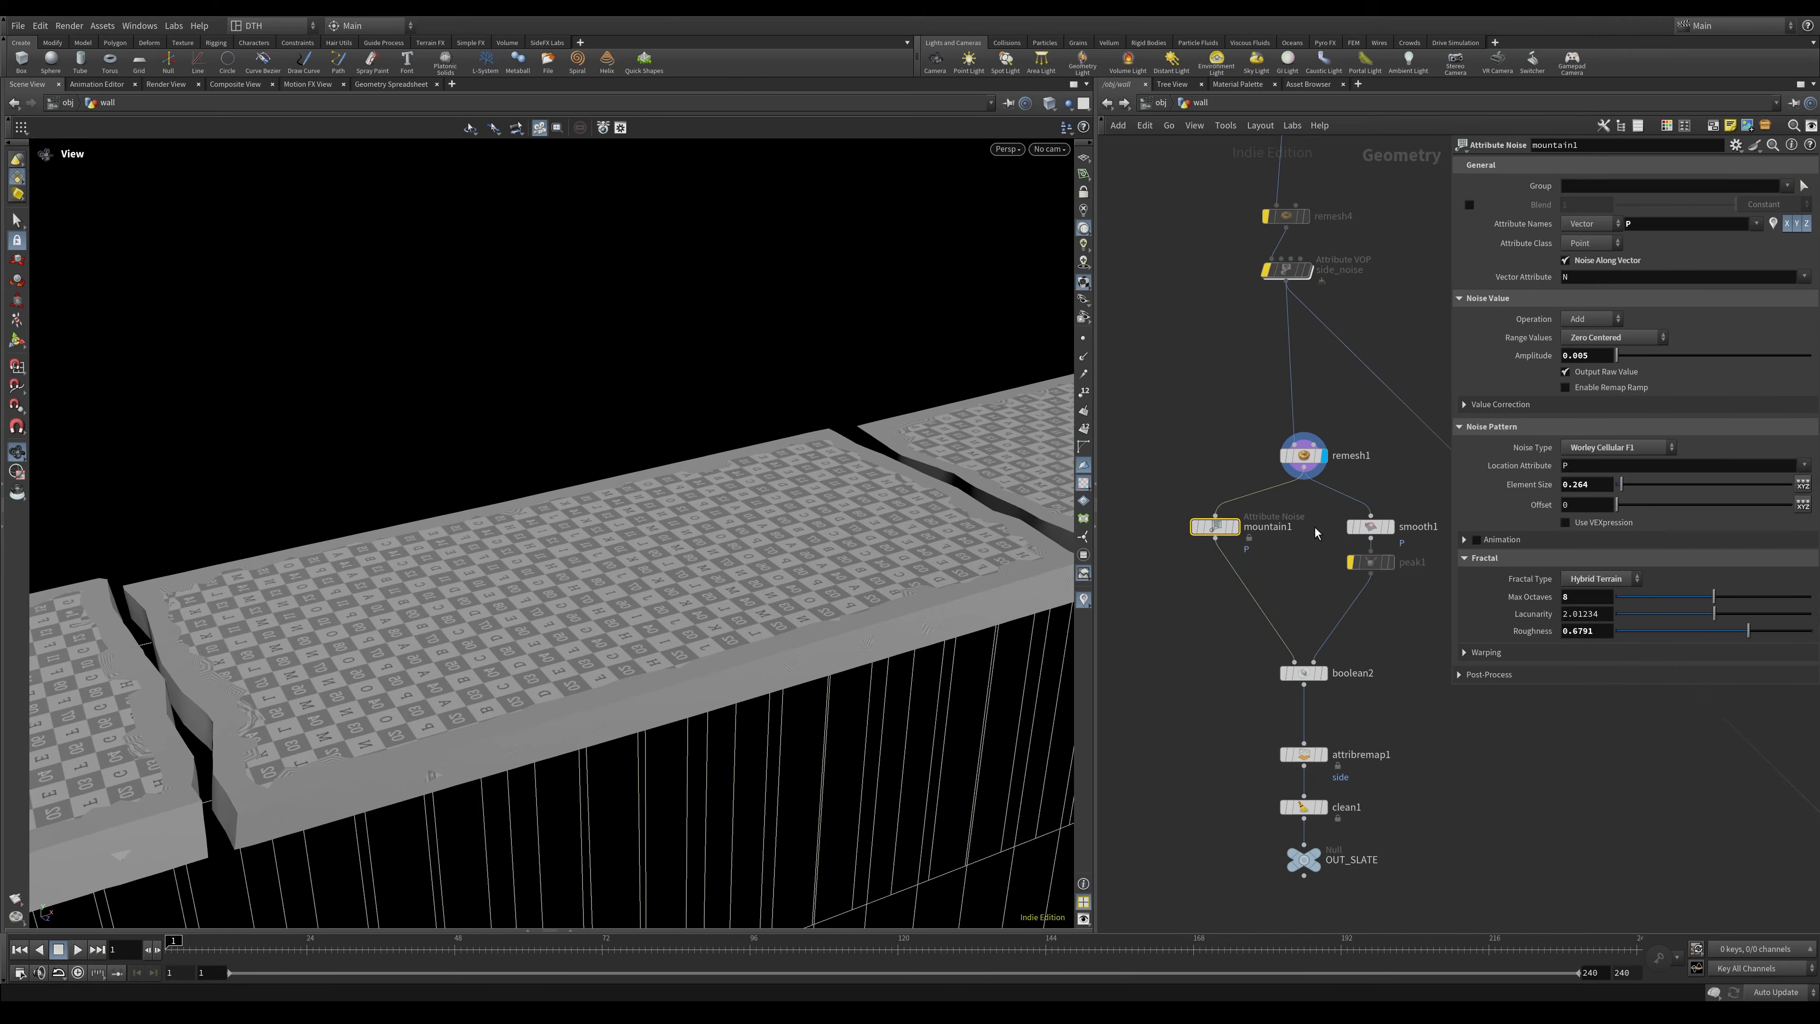
key("r")
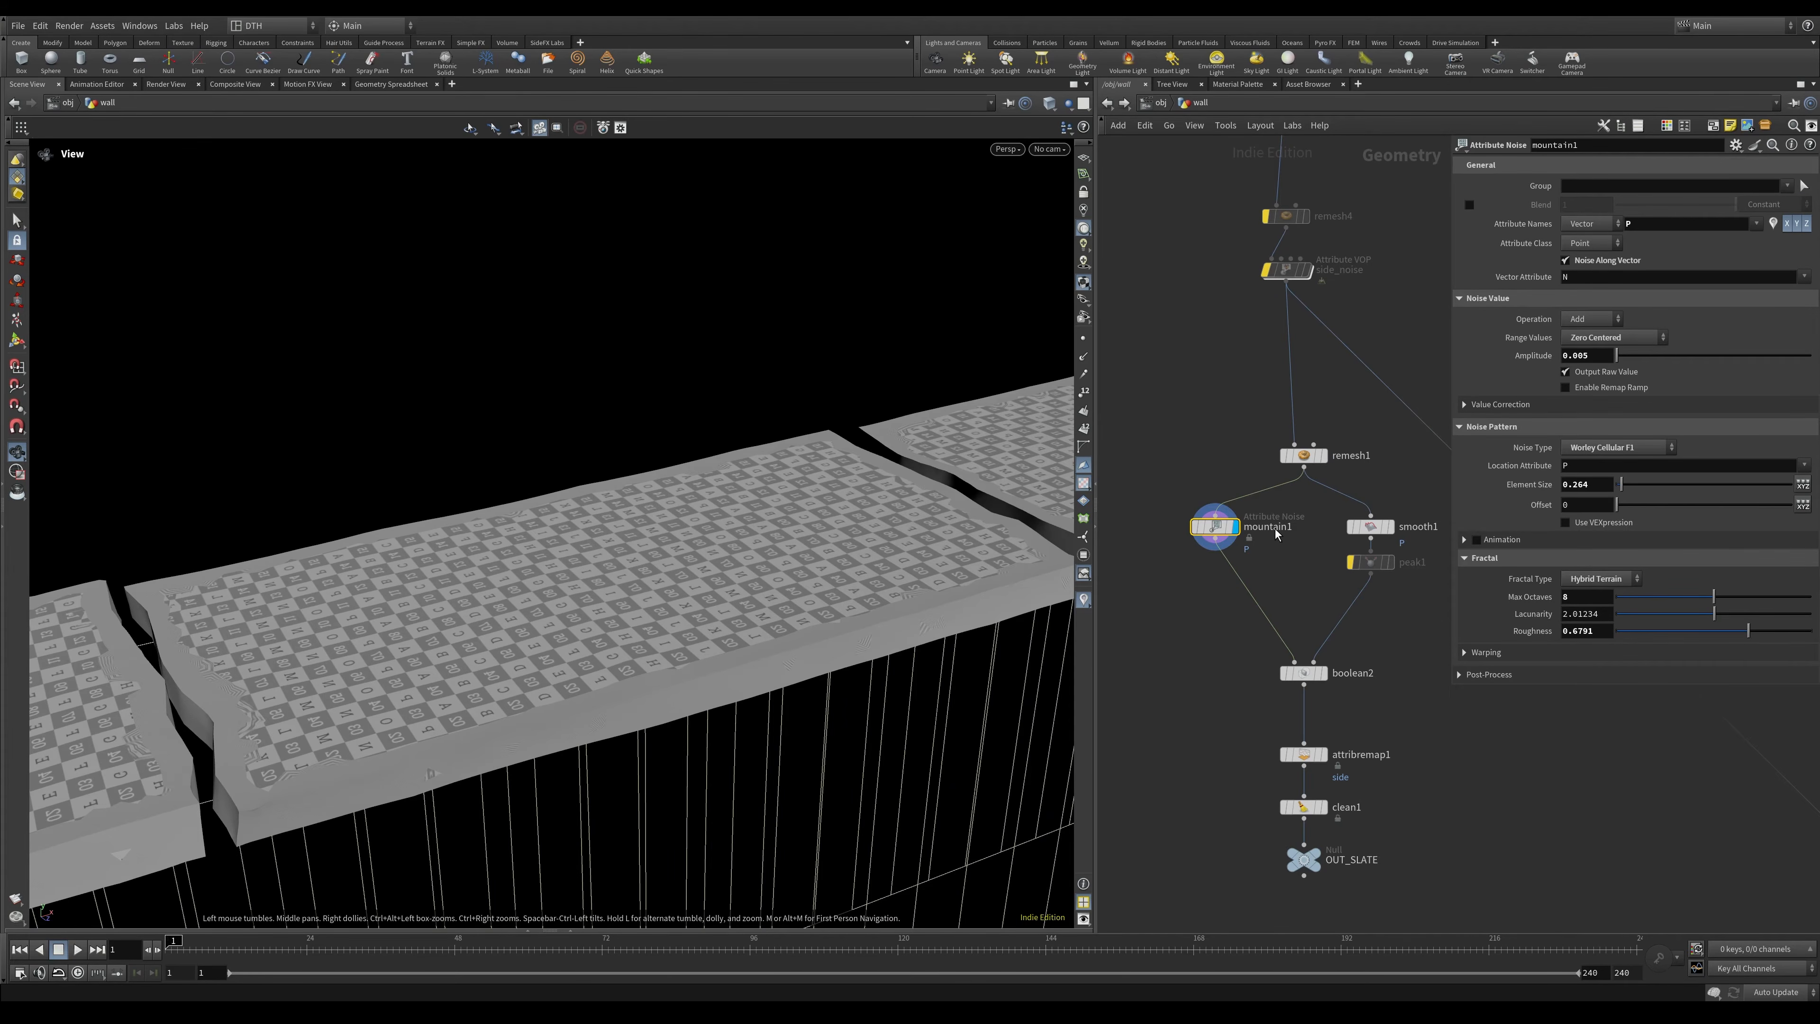
left_click(1370, 527)
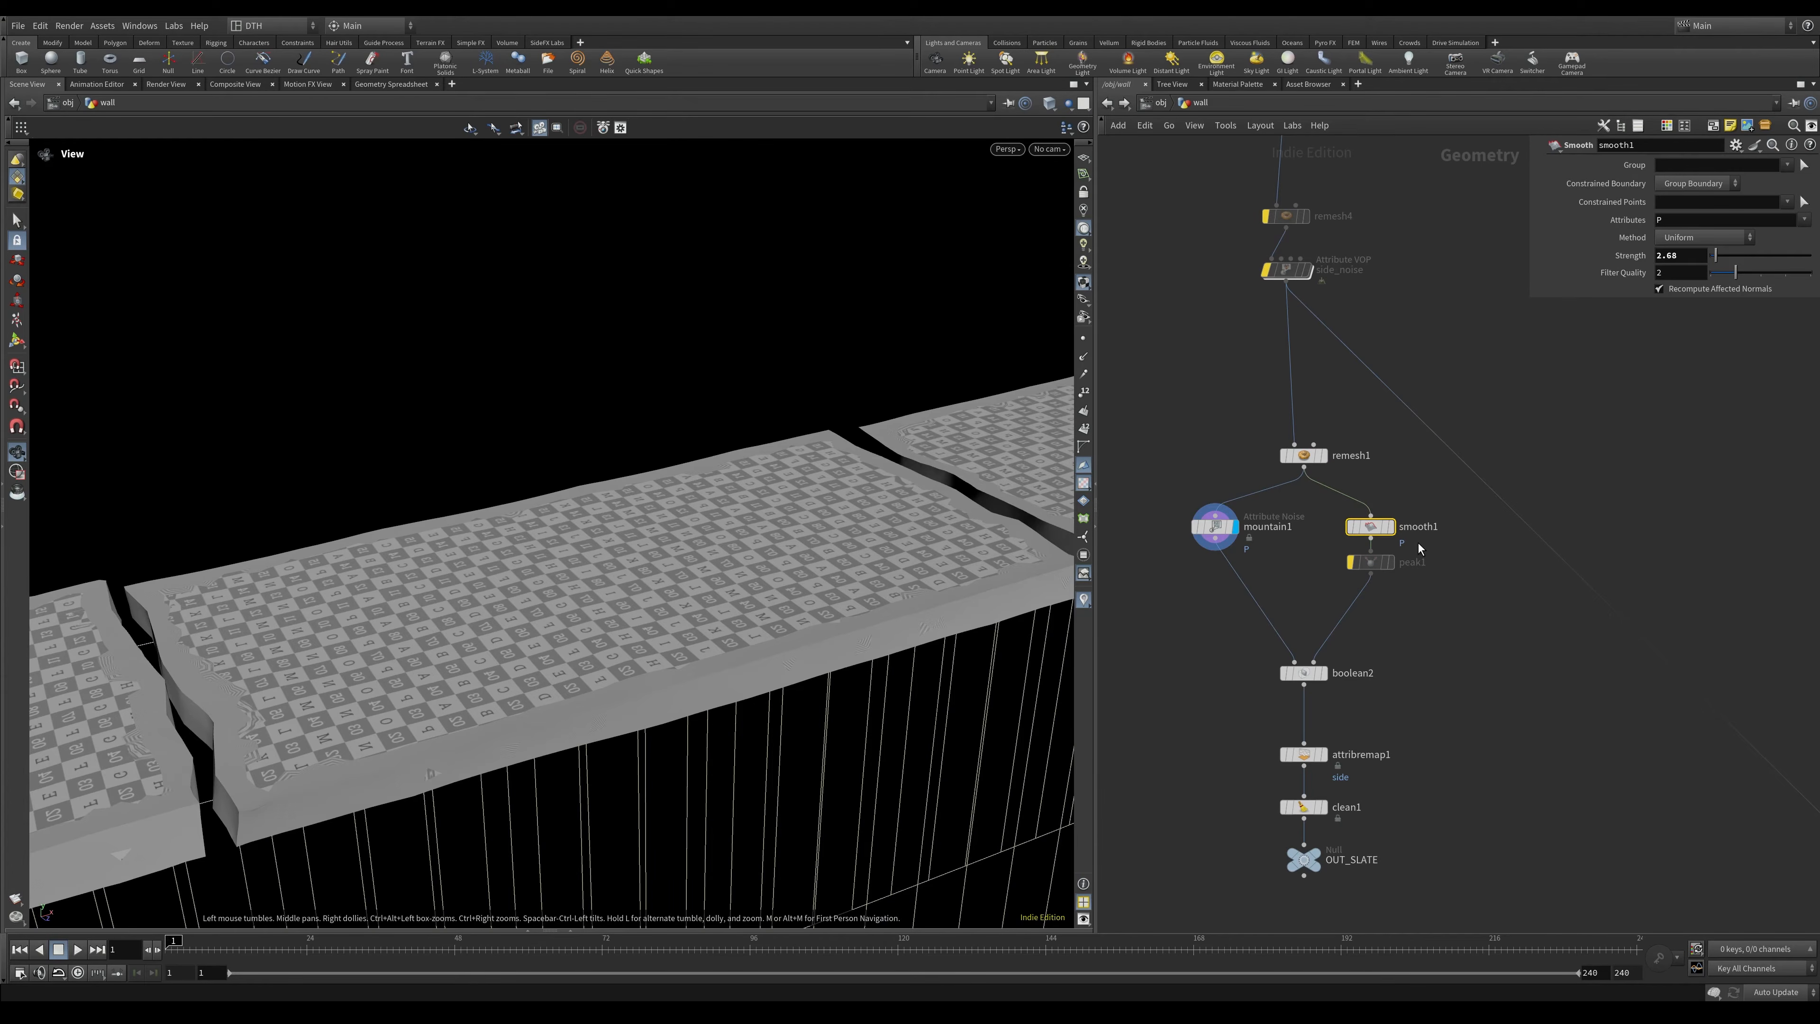
key("r")
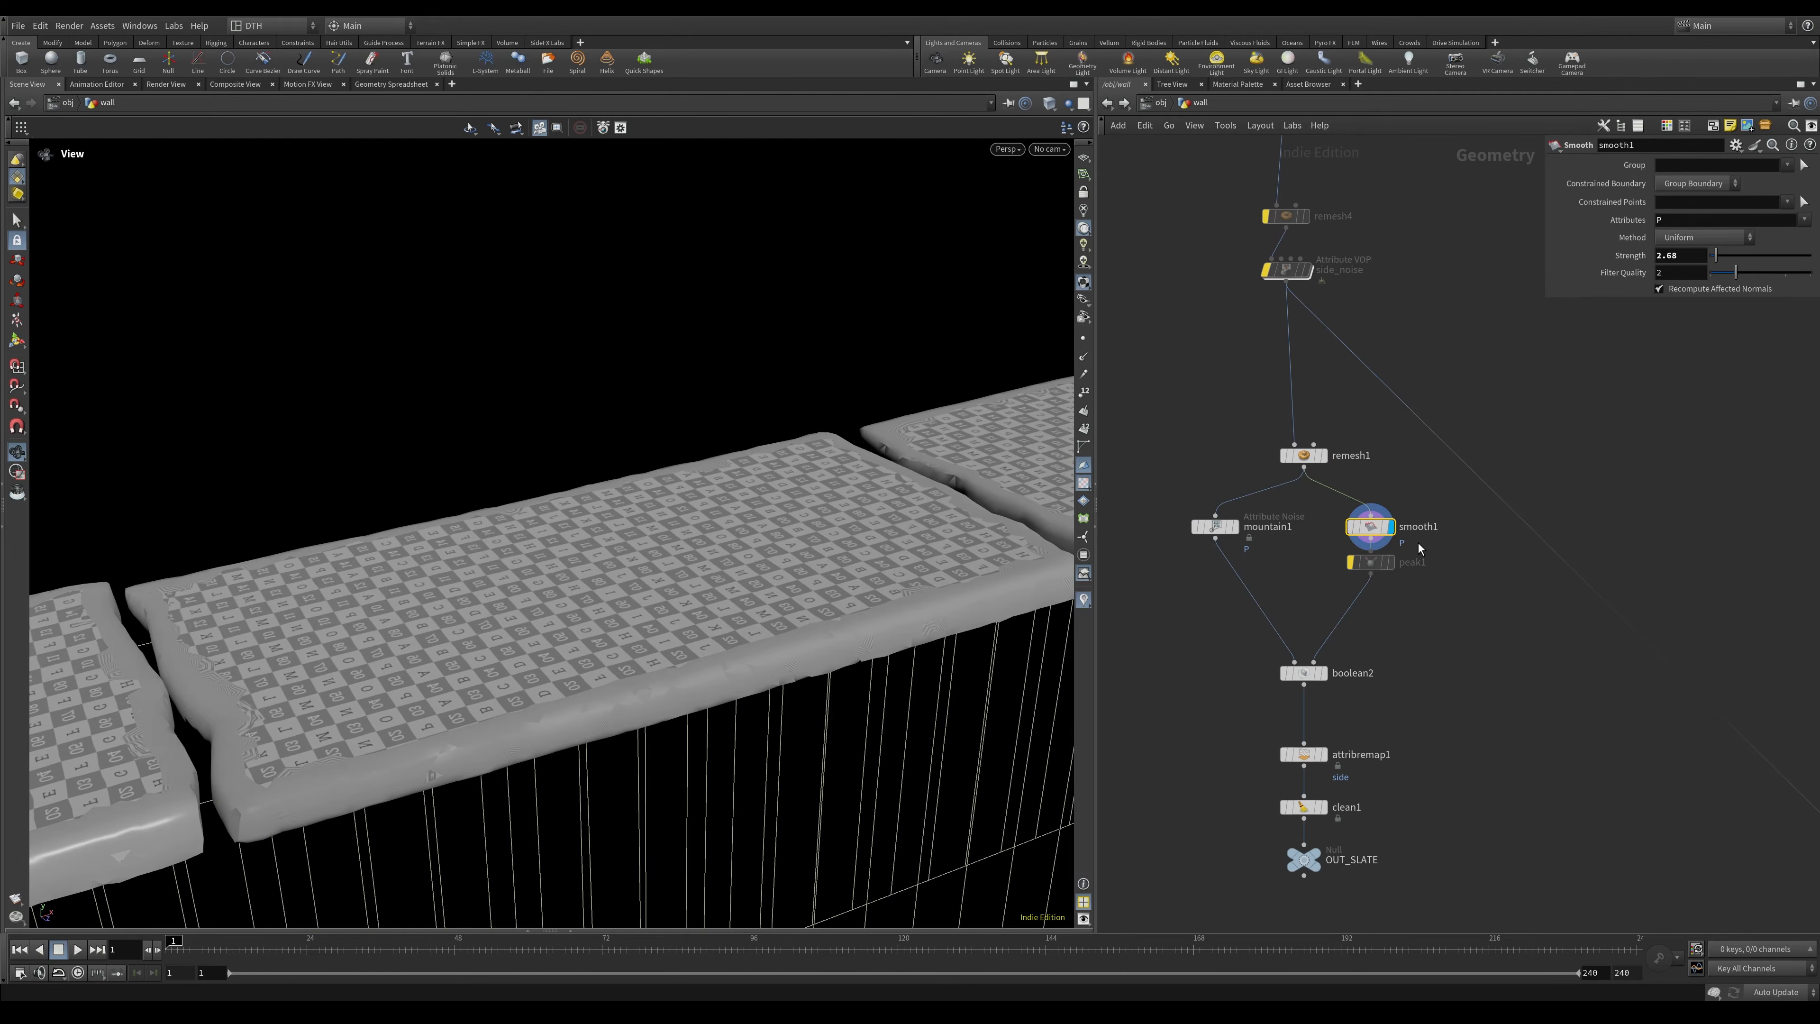
left_click(1363, 687)
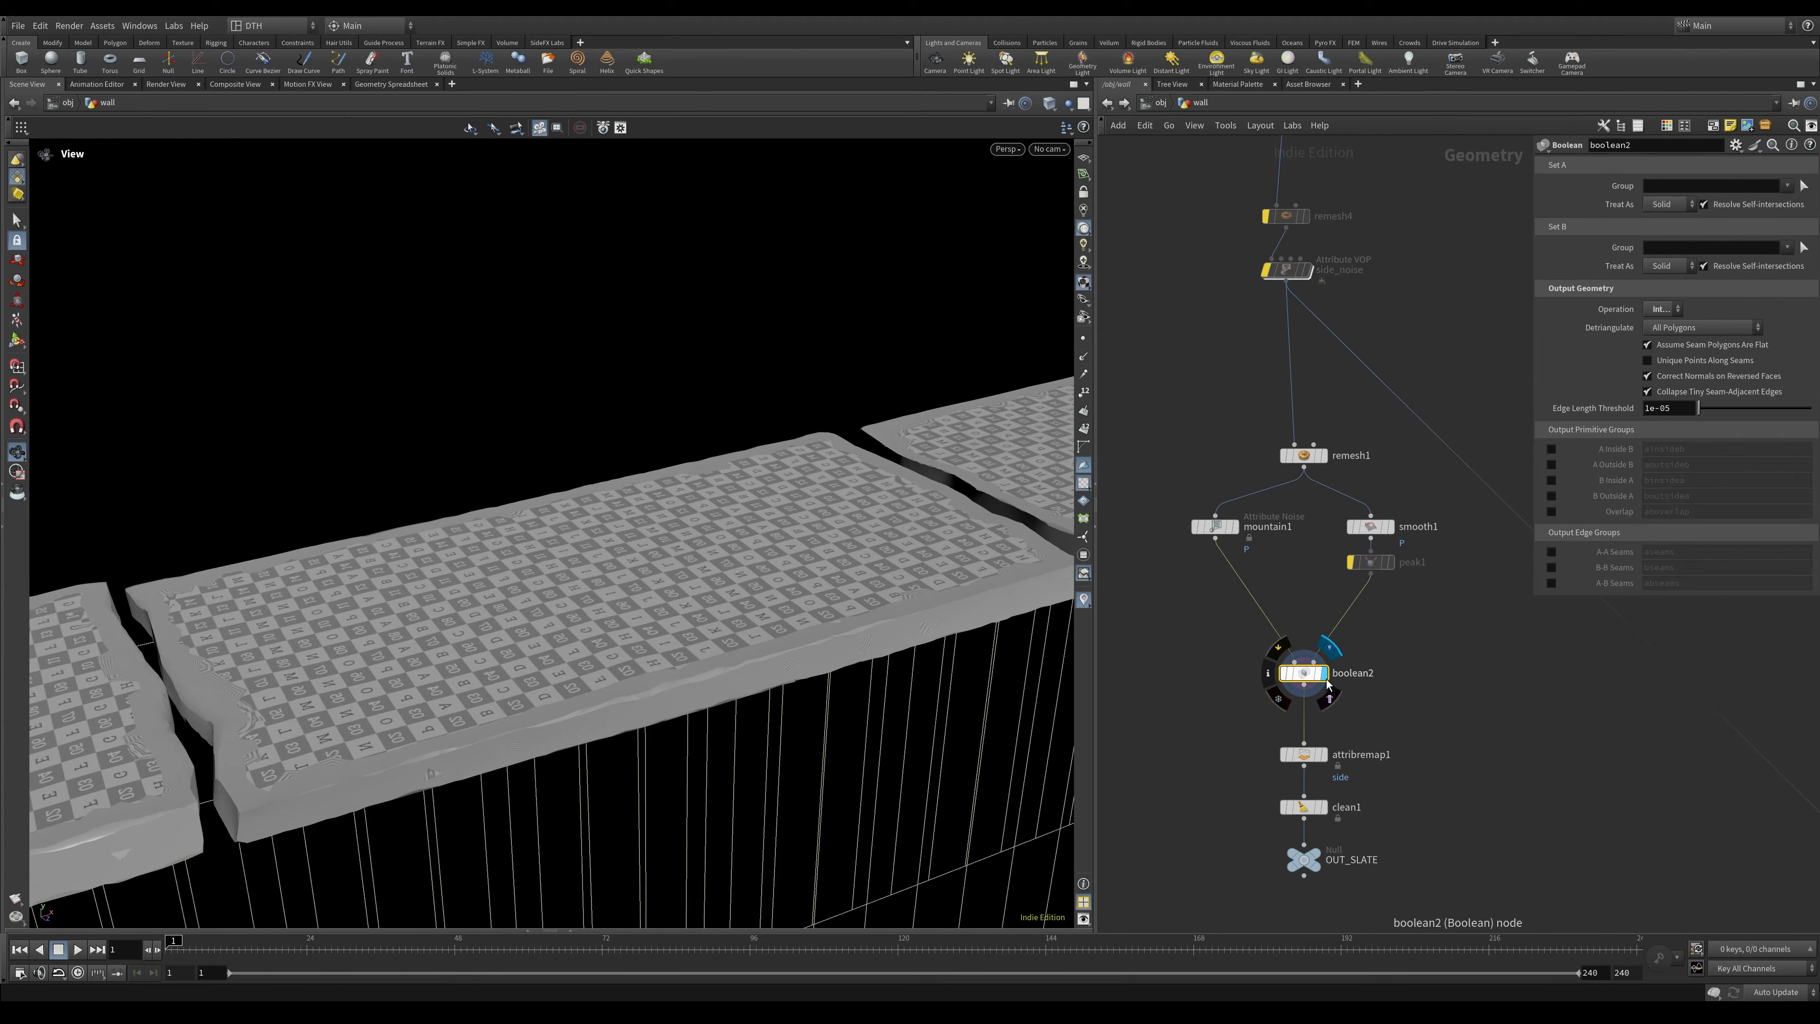
Add a Labs Edge Damage node beside boolean2 and feed it from the remesh1 node.
key("Tab")
type("edge d")
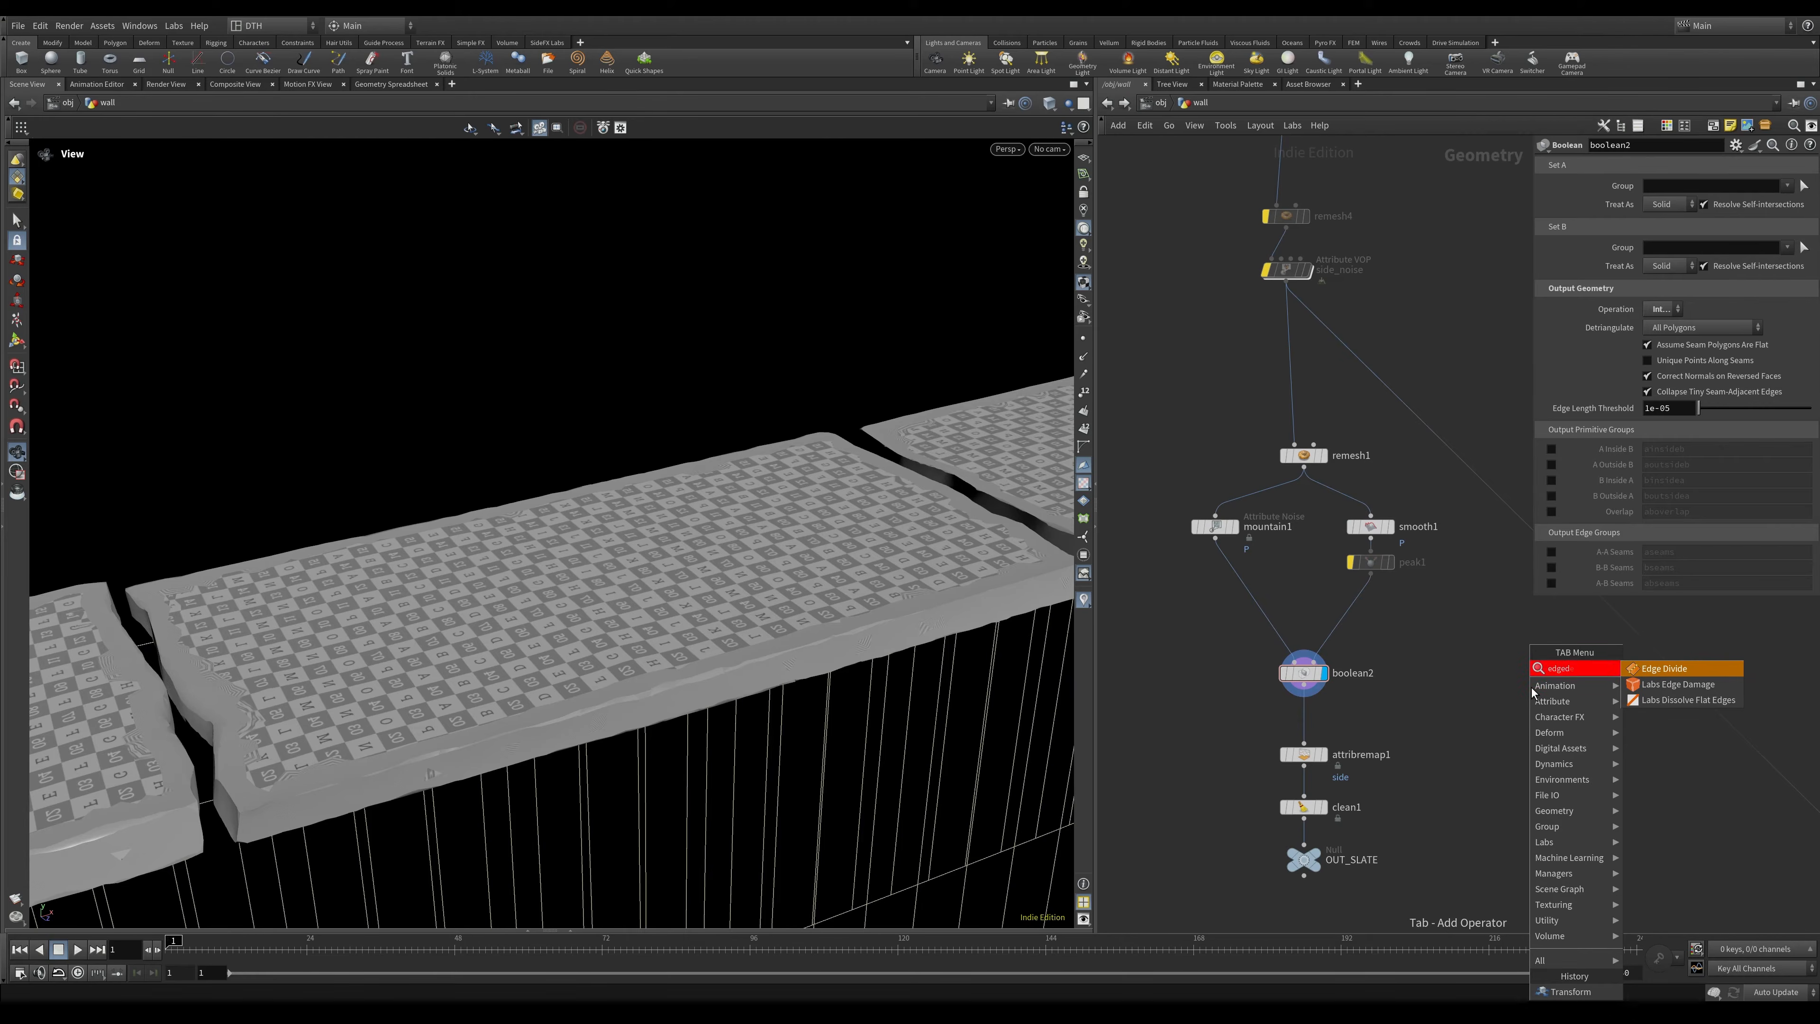
key("Down")
key("Return")
left_click(1531, 686)
left_click_drag(1532, 687, 1370, 572)
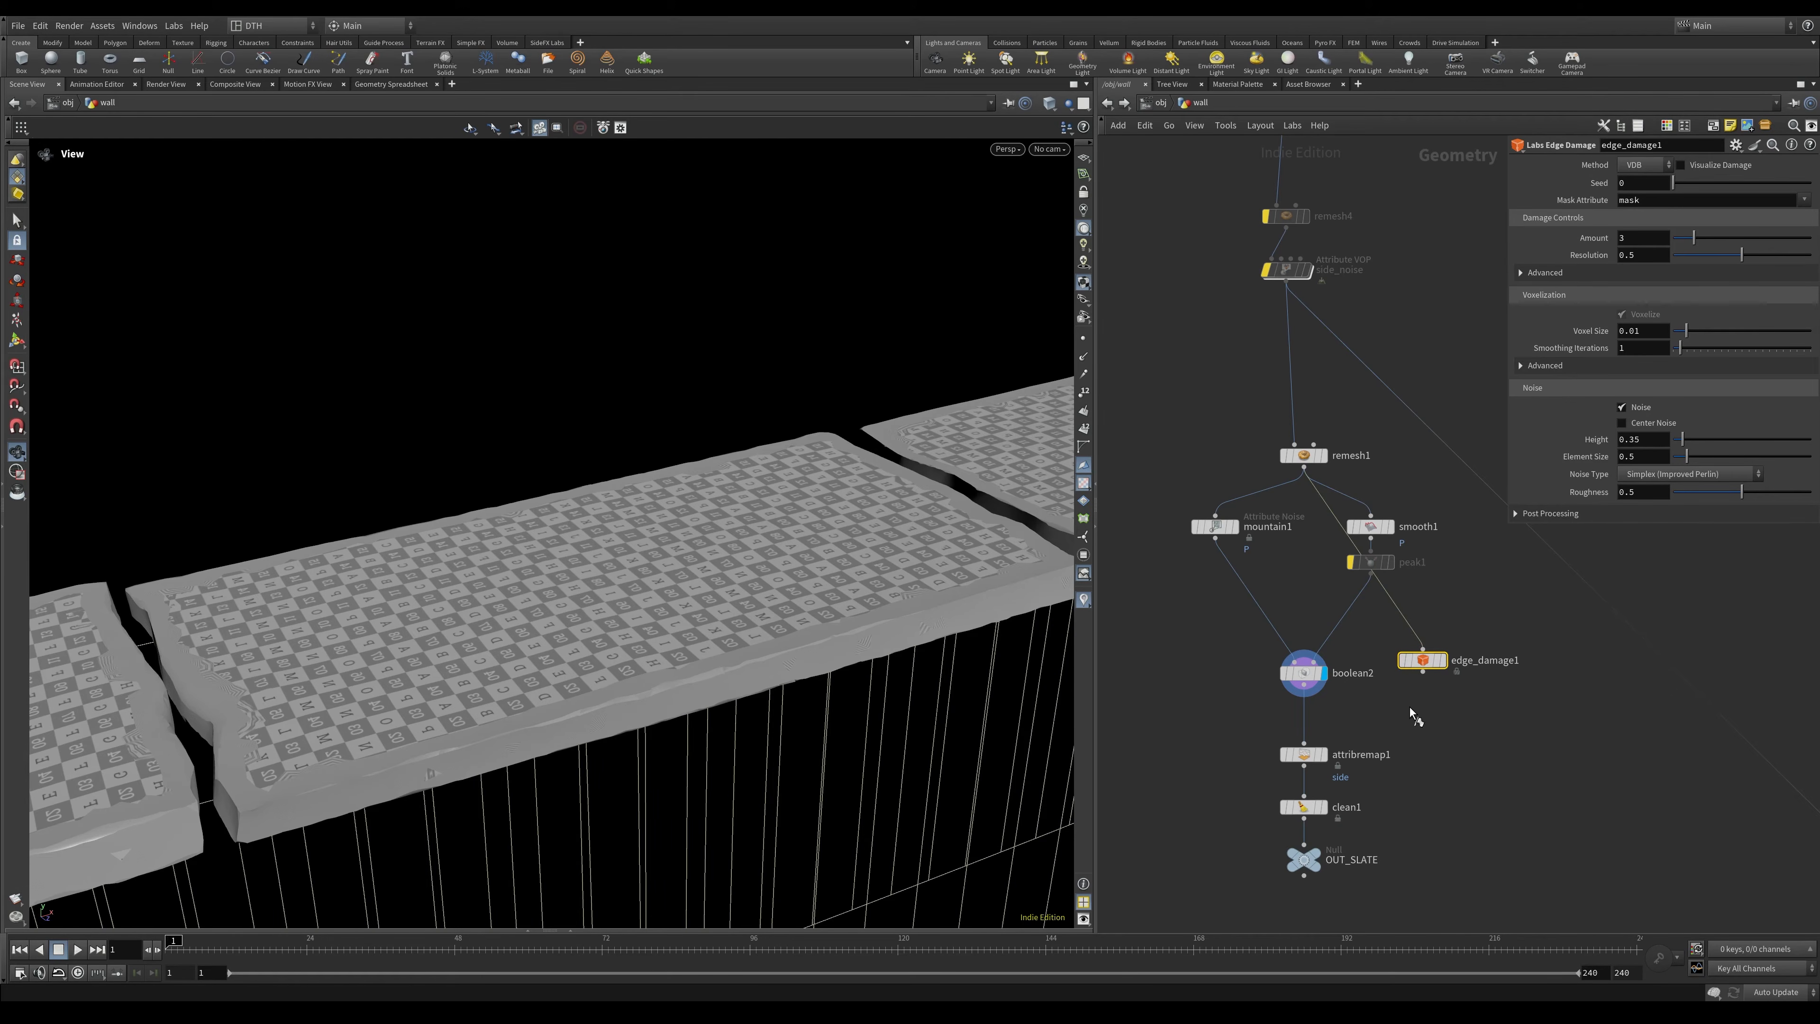
Display the edge_damage1 result along the wall and move the node farther away from boolean2.
key("r")
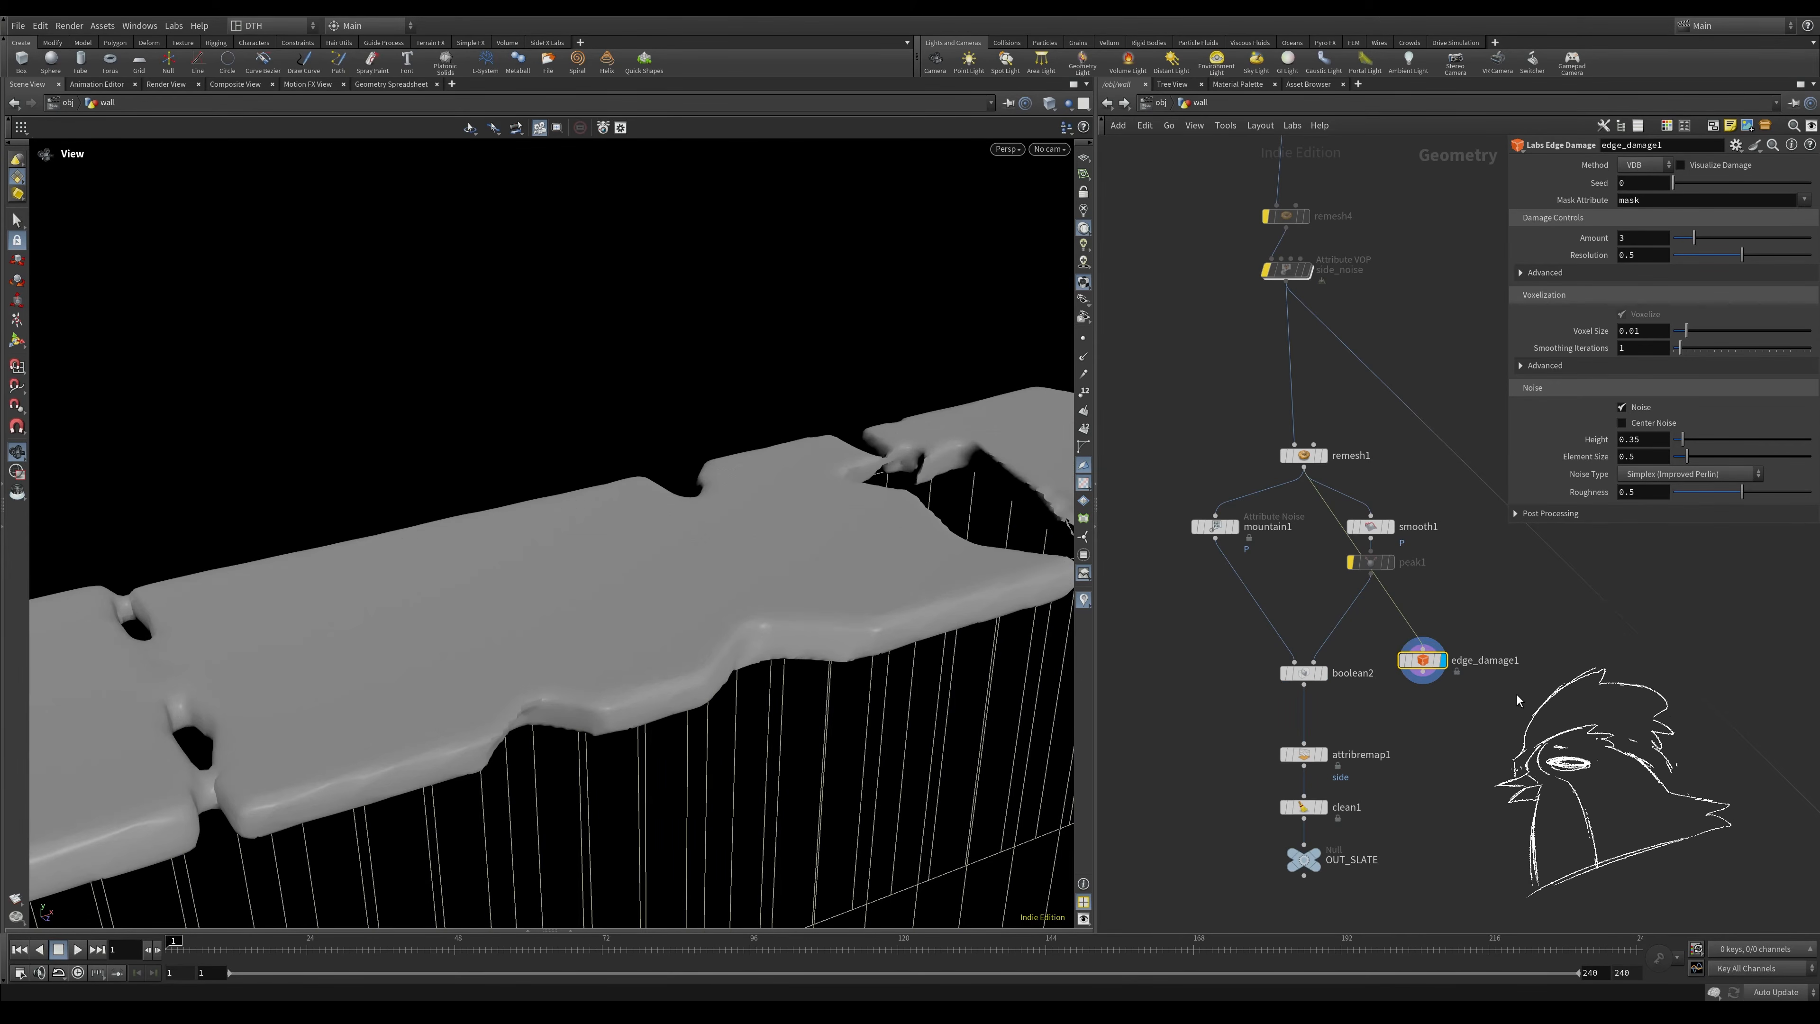
left_click_drag(870, 488, 276, 534)
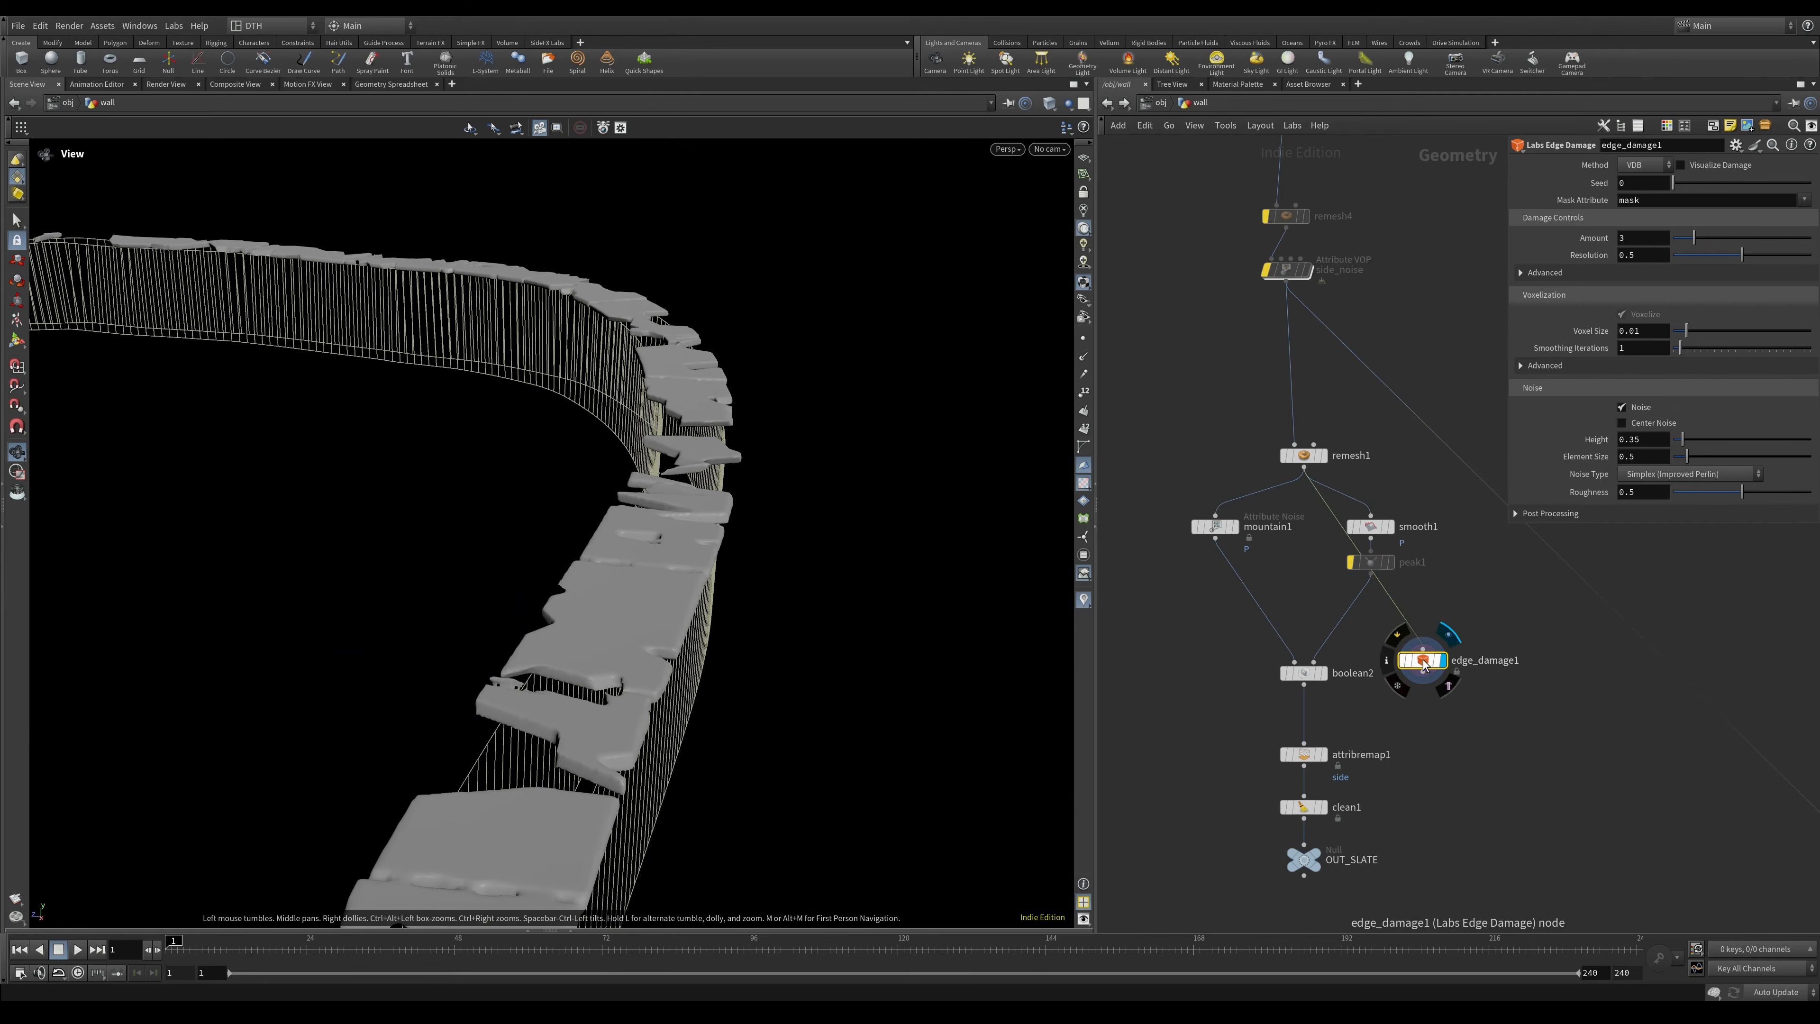
left_click_drag(1423, 661, 1530, 673)
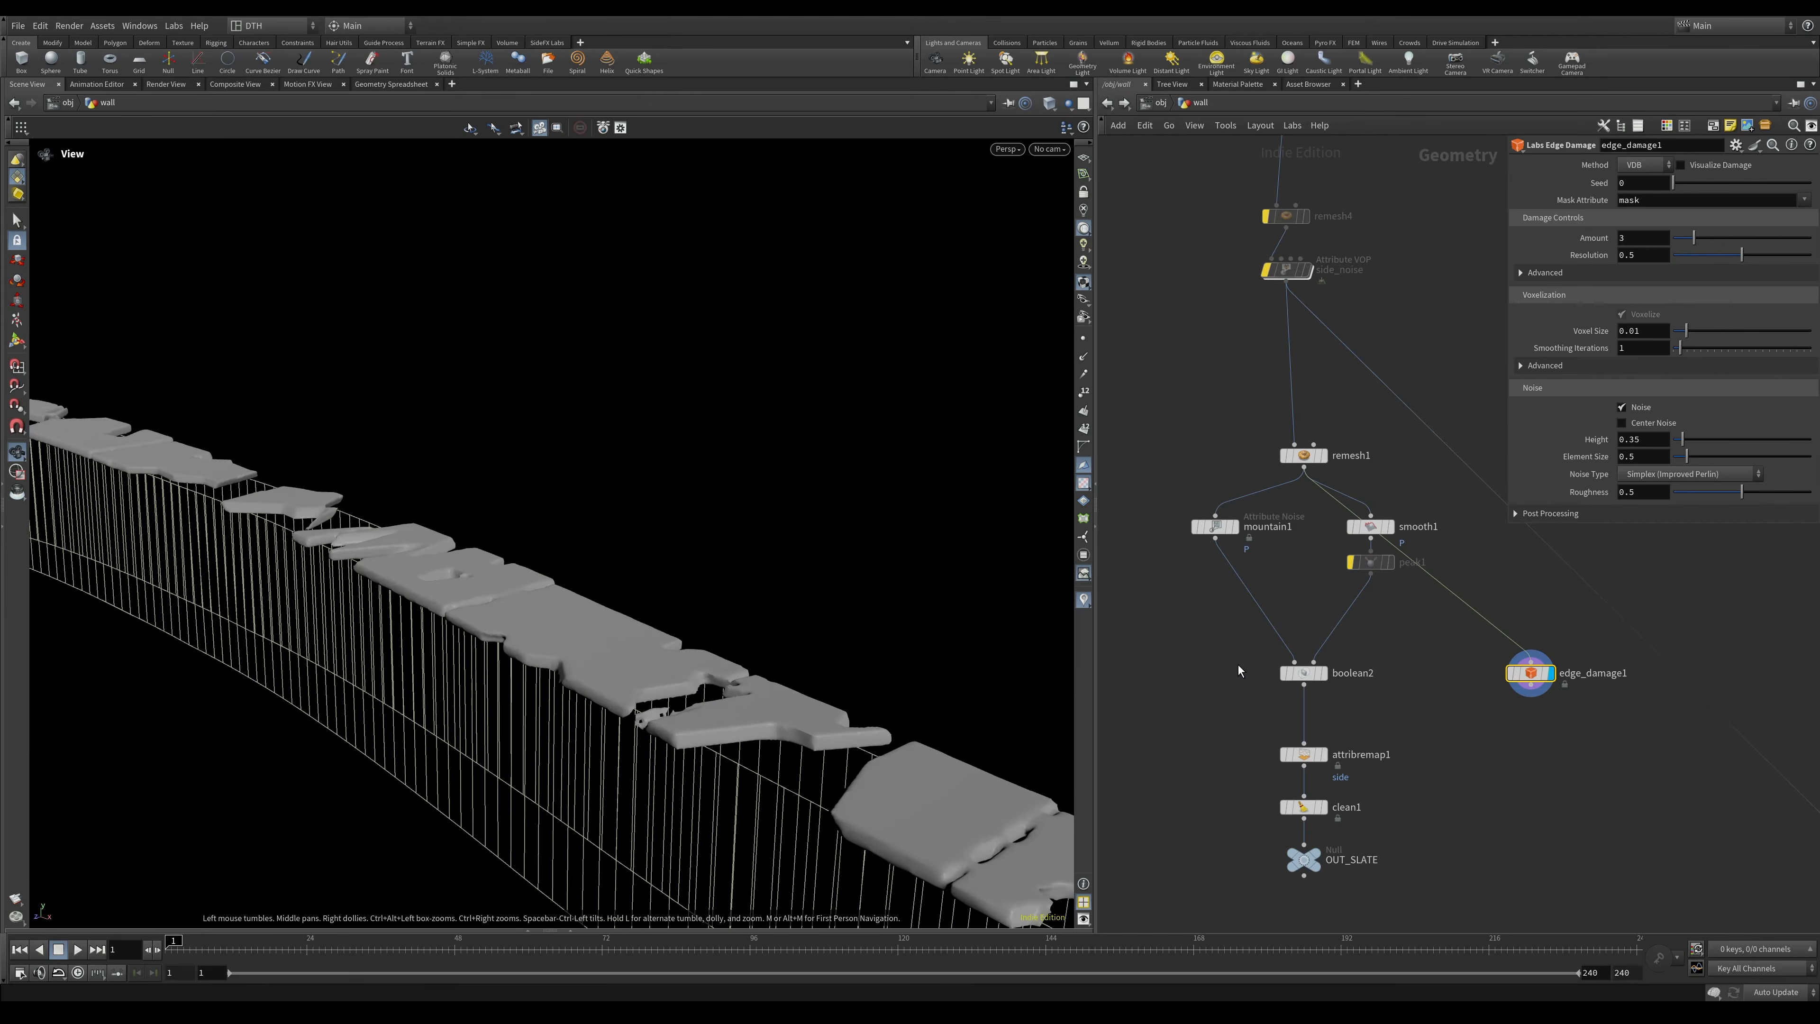
Display the boolean2 node again and inspect its slate edges for comparison with the edge damage result.
left_click(1324, 673)
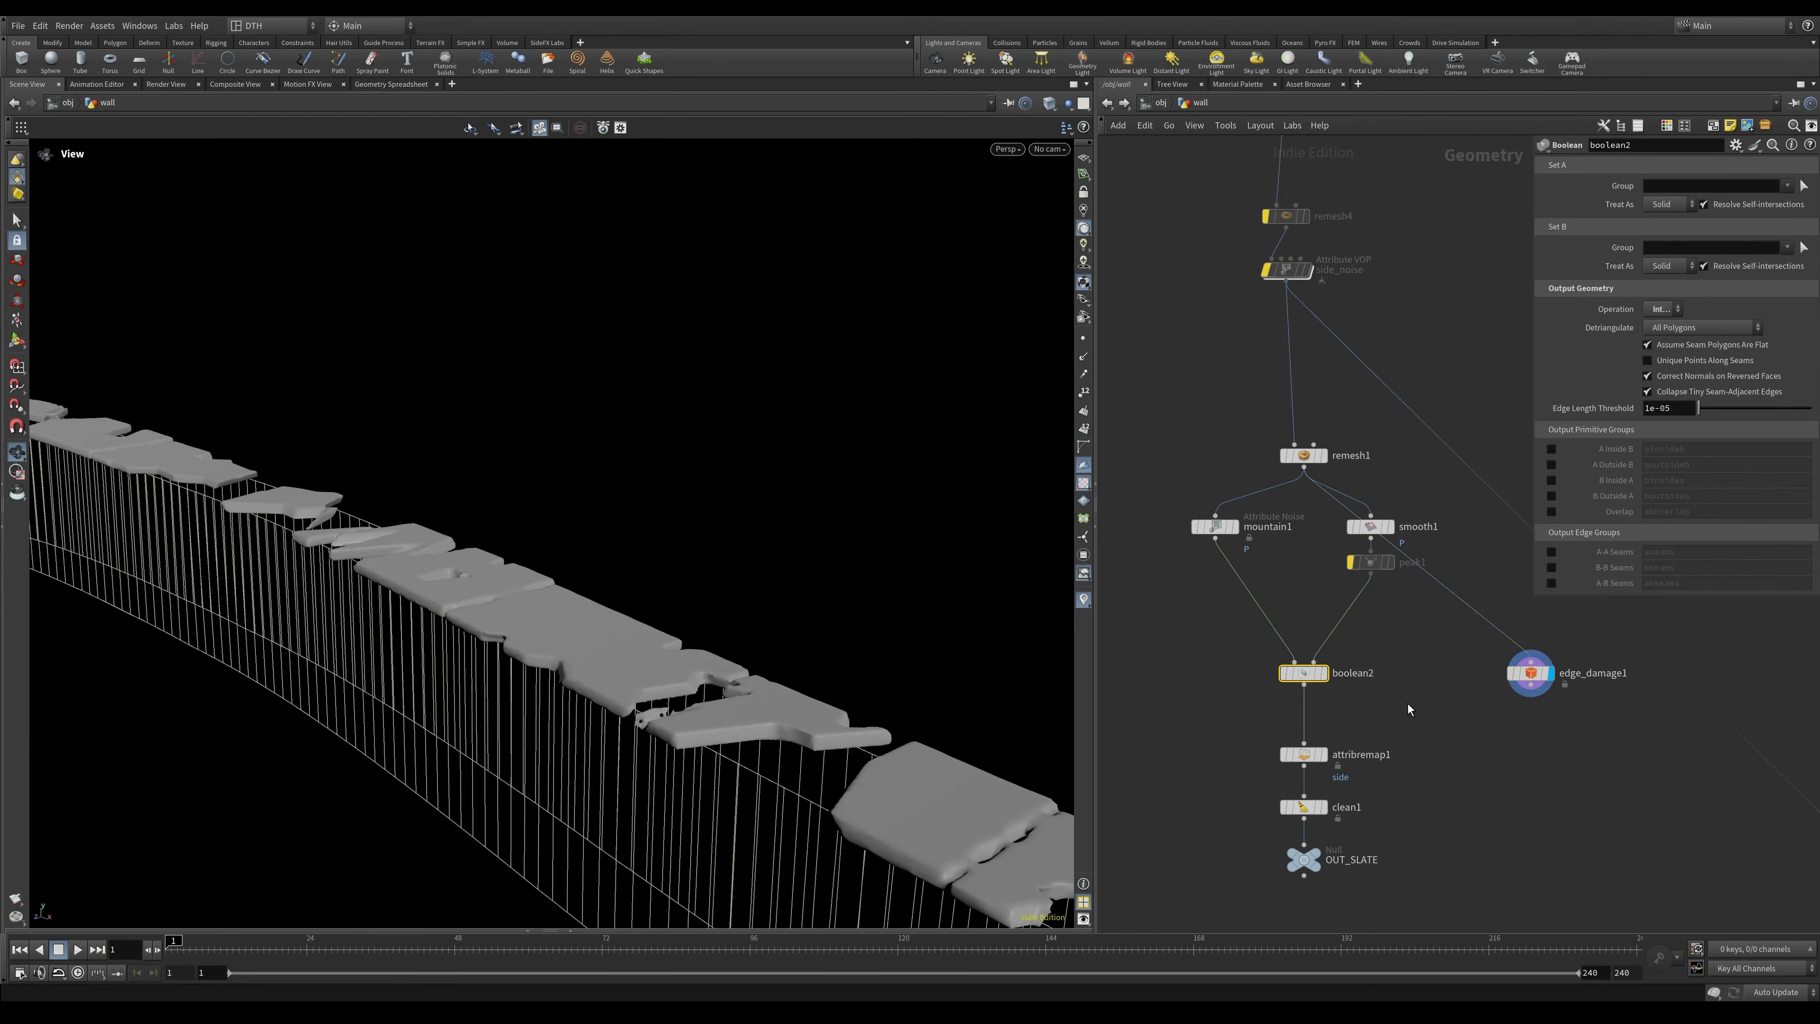
right_click_drag(650, 728, 890, 676)
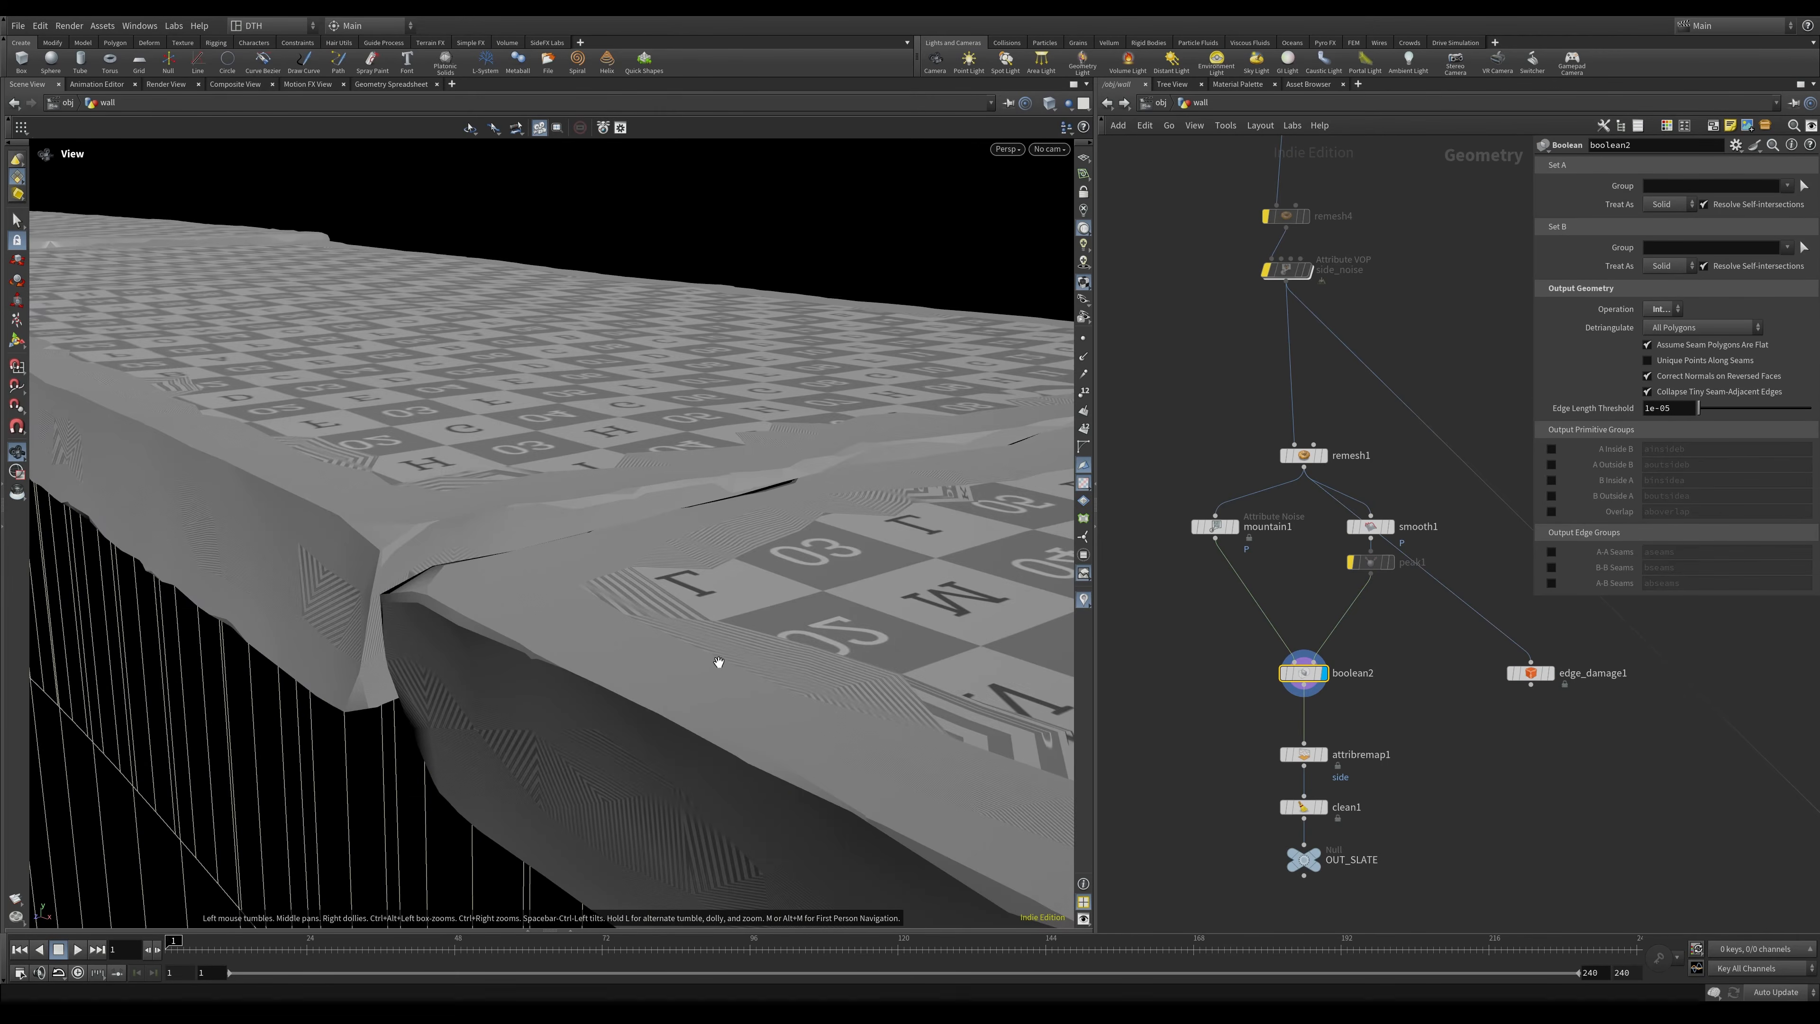
right_click_drag(719, 662, 671, 656)
left_click_drag(671, 656, 854, 661)
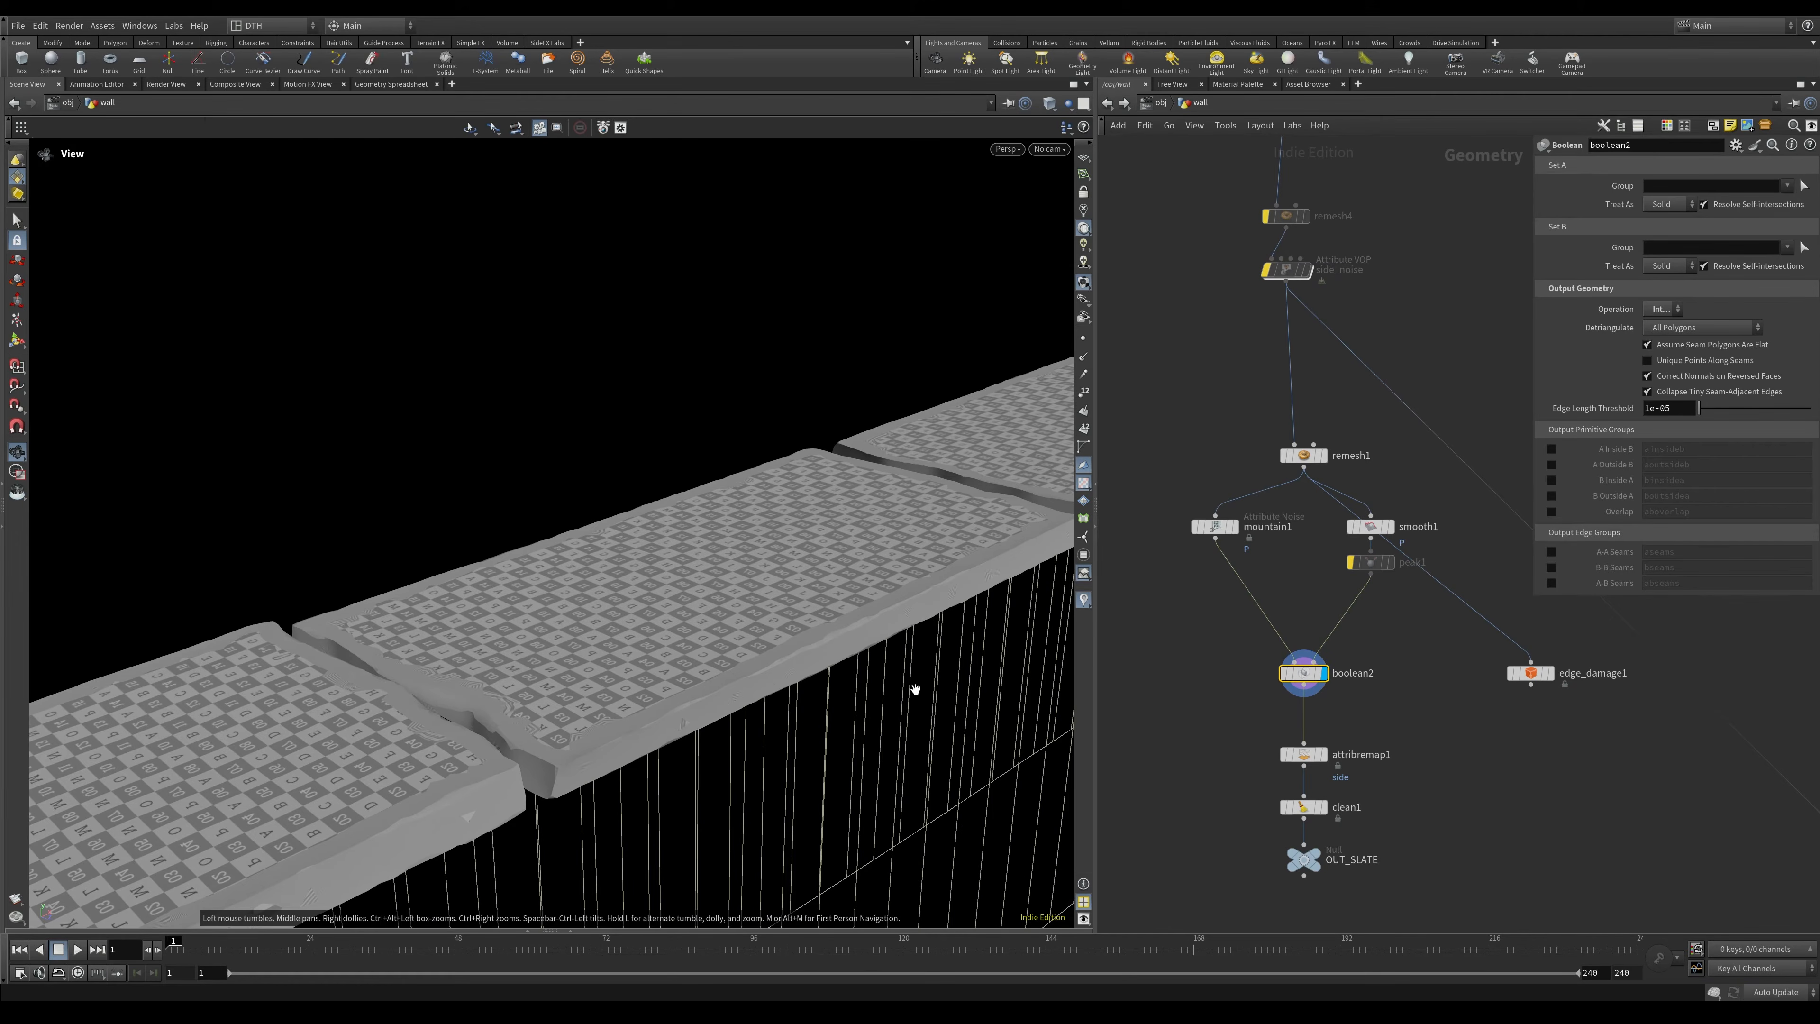
Hide the UV checker texture in the viewport and inspect the chipped slate edges up close.
left_click(1086, 484)
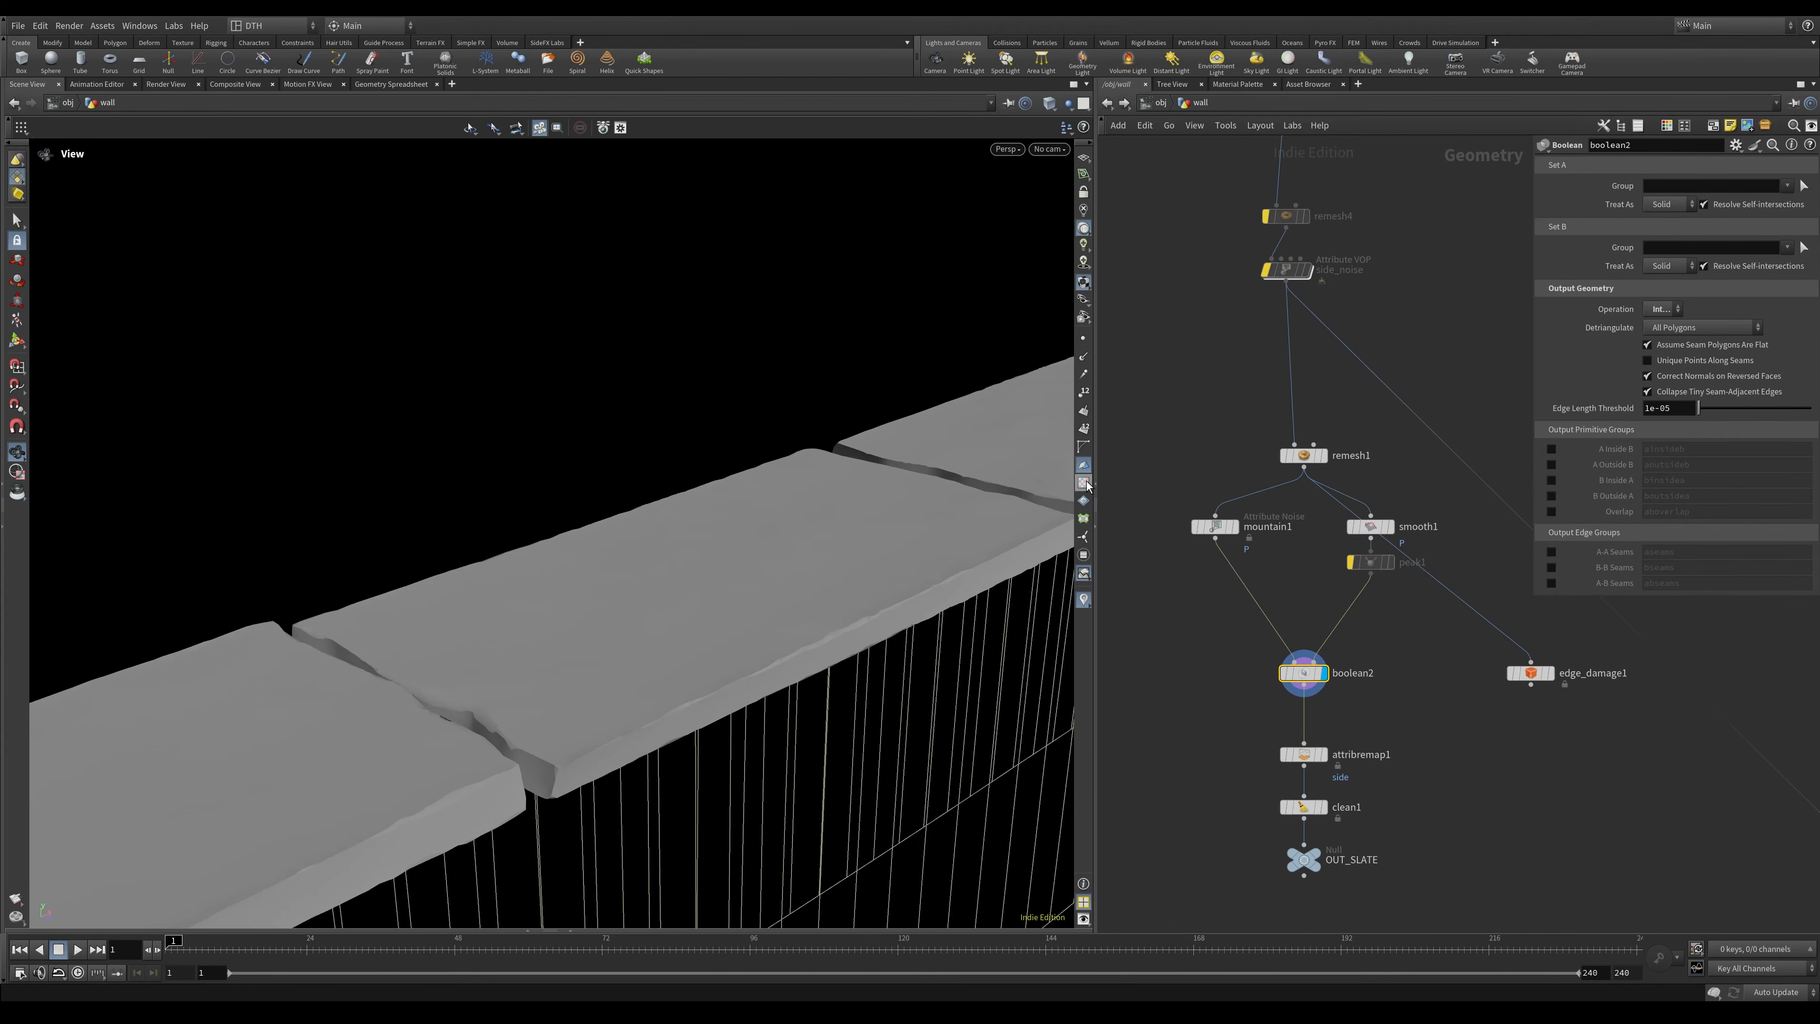
right_click_drag(394, 816, 459, 772)
left_click_drag(559, 739, 324, 729)
right_click_drag(436, 738, 654, 746)
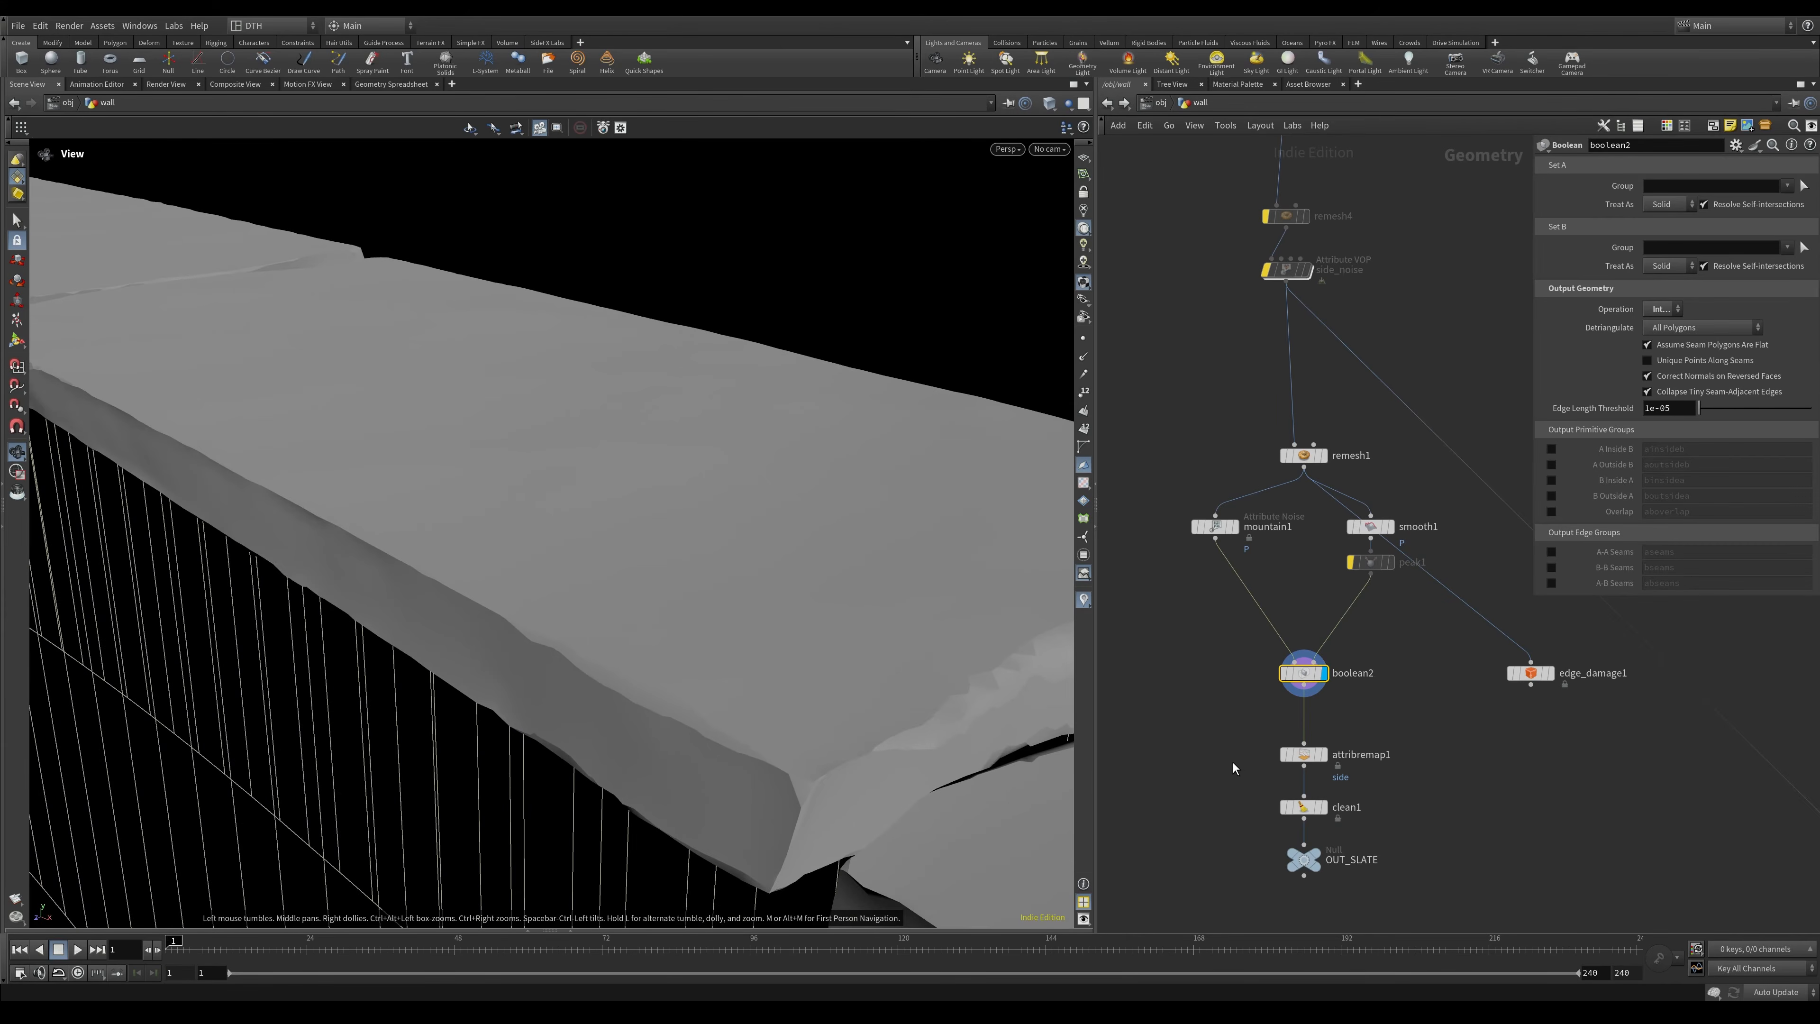
Display the OUT_SLATE node and view the finished slates on top of the wall.
left_click(1315, 859)
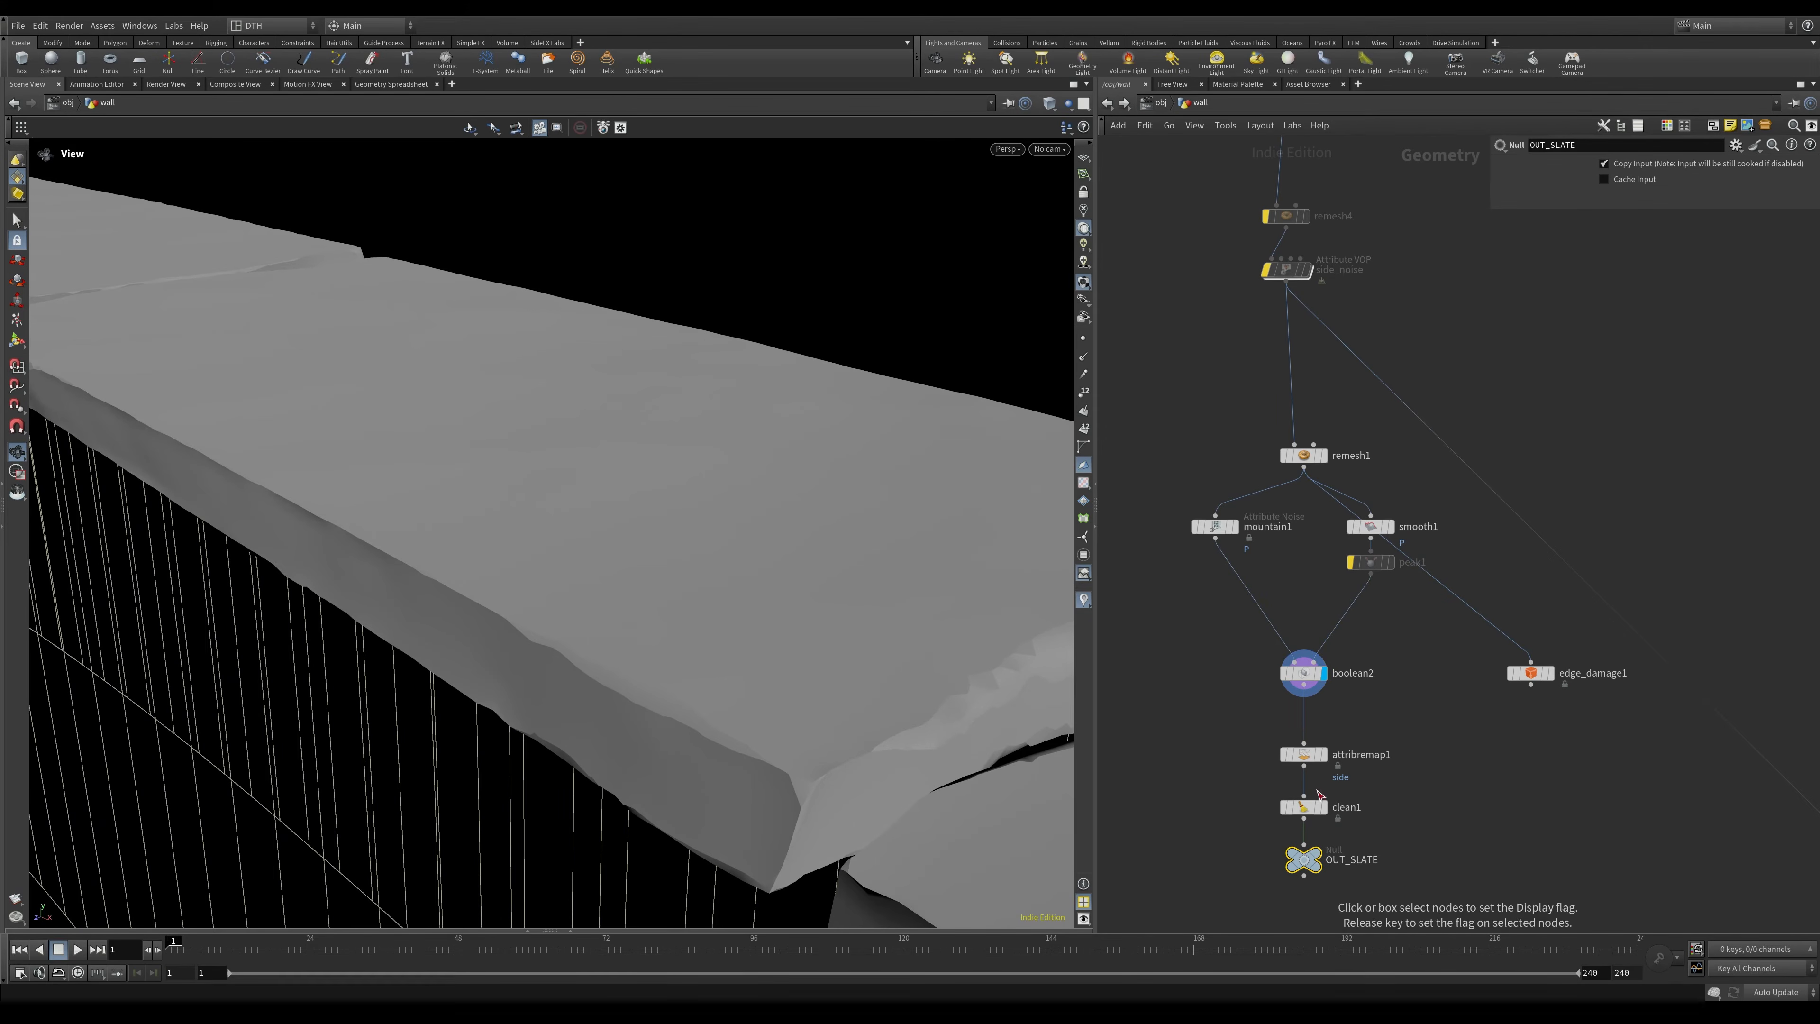
right_click_drag(878, 734, 718, 731)
left_click_drag(718, 731, 914, 705)
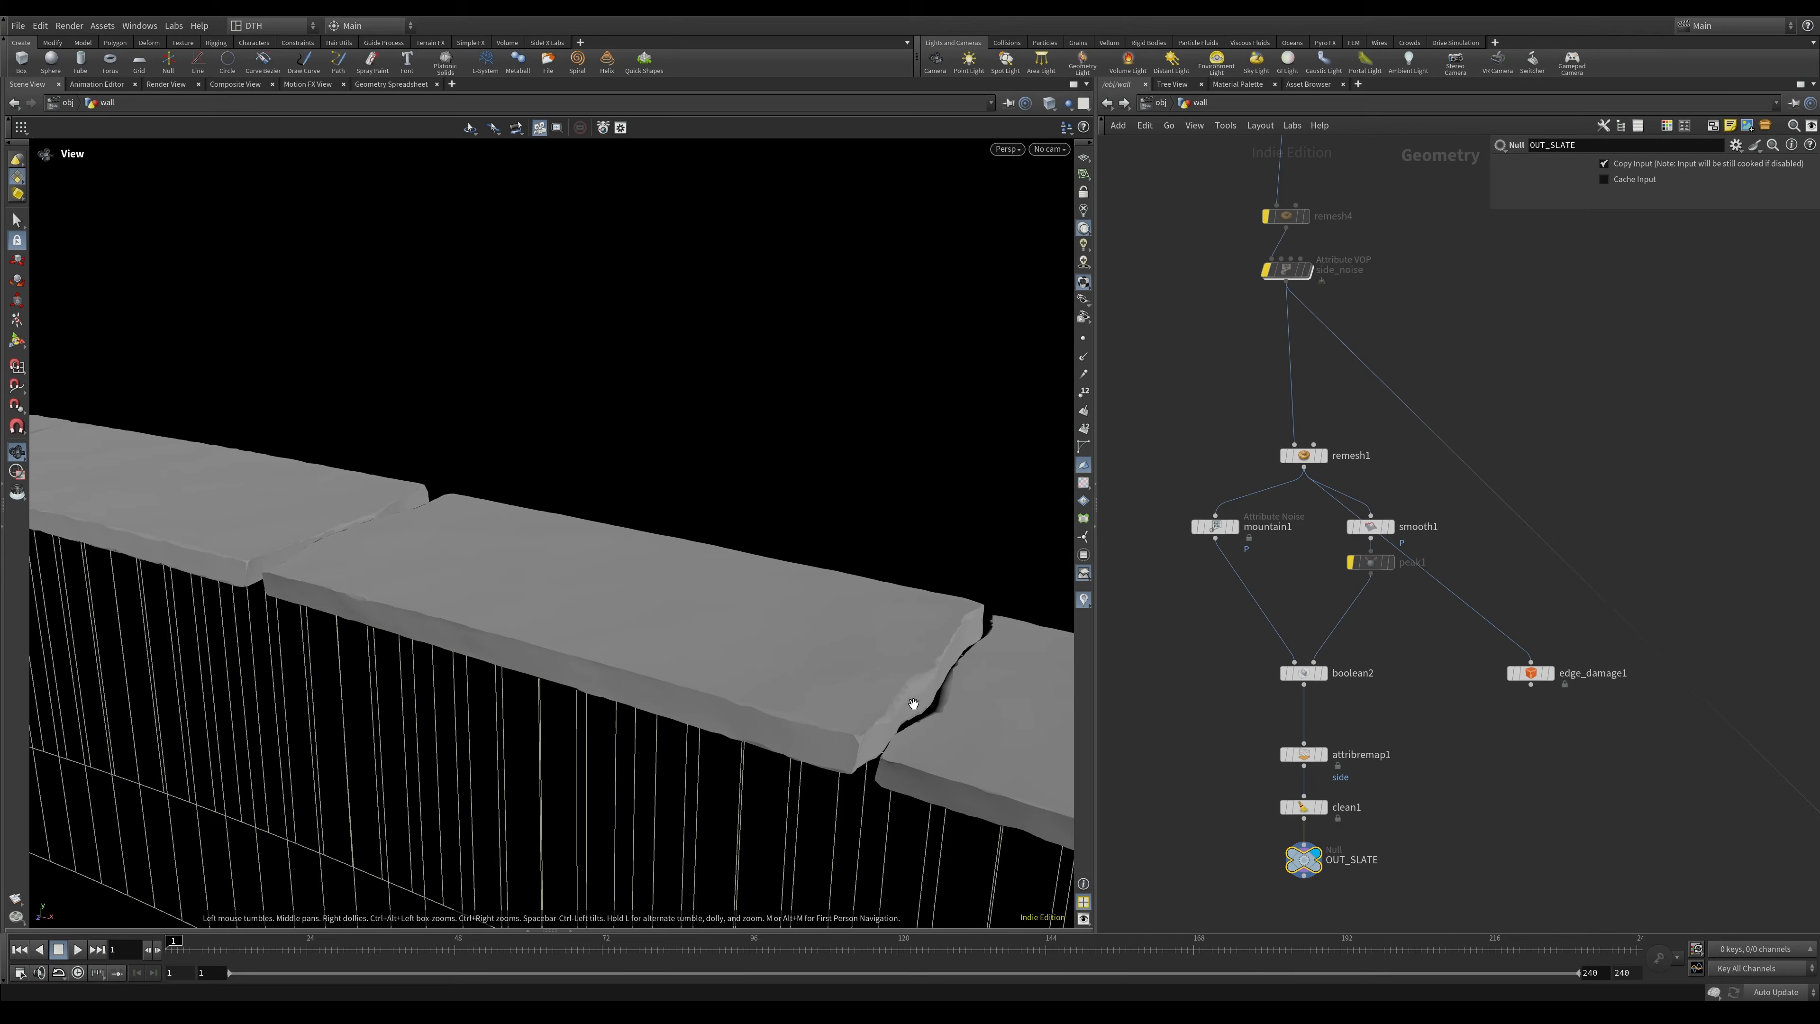
Inspect the OUT_SLATE slates from several angles, including the gaps and chipped ends between neighbouring pieces.
mouse_move(916, 744)
right_mouse_down()
mouse_move(993, 704)
mouse_move(748, 755)
right_mouse_up()
key("w")
key("w")
left_click_drag(747, 755, 548, 696)
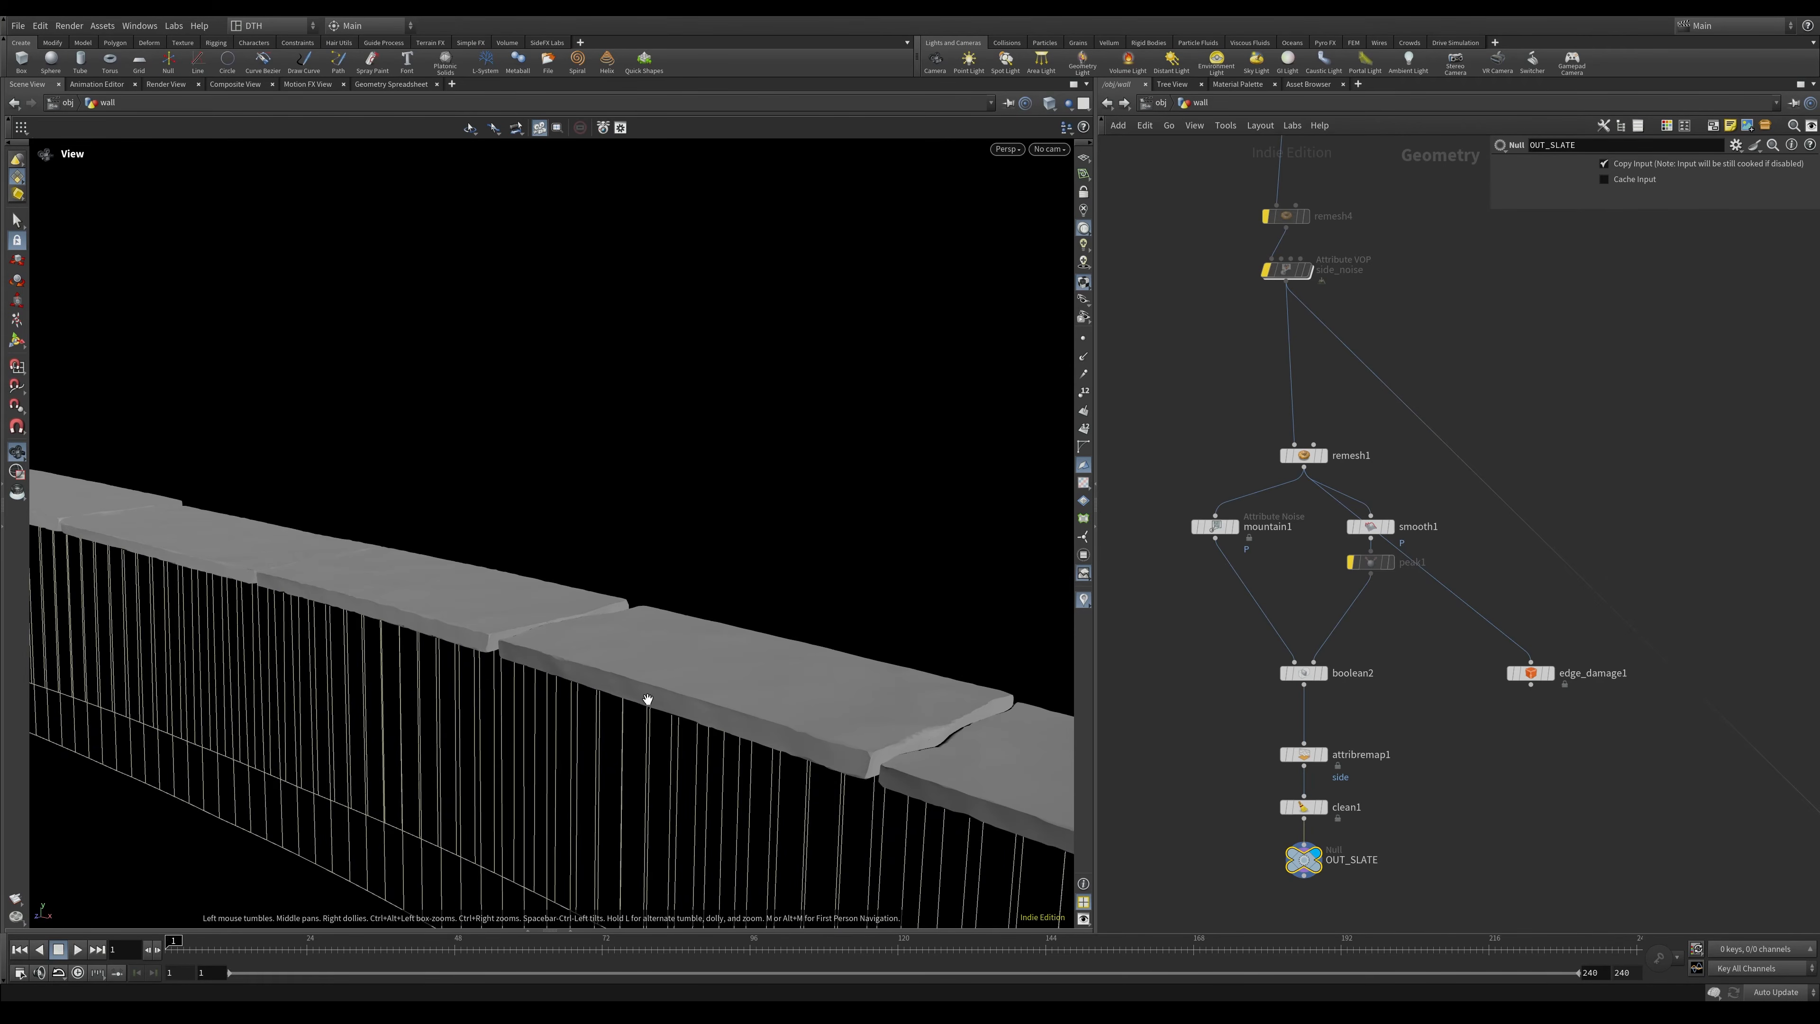
left_click_drag(796, 648, 974, 637)
right_click_drag(975, 637, 711, 633)
right_click_drag(706, 717, 921, 724)
middle_click_drag(921, 725, 922, 623)
left_click_drag(922, 623, 969, 655)
middle_click_drag(969, 655, 402, 630)
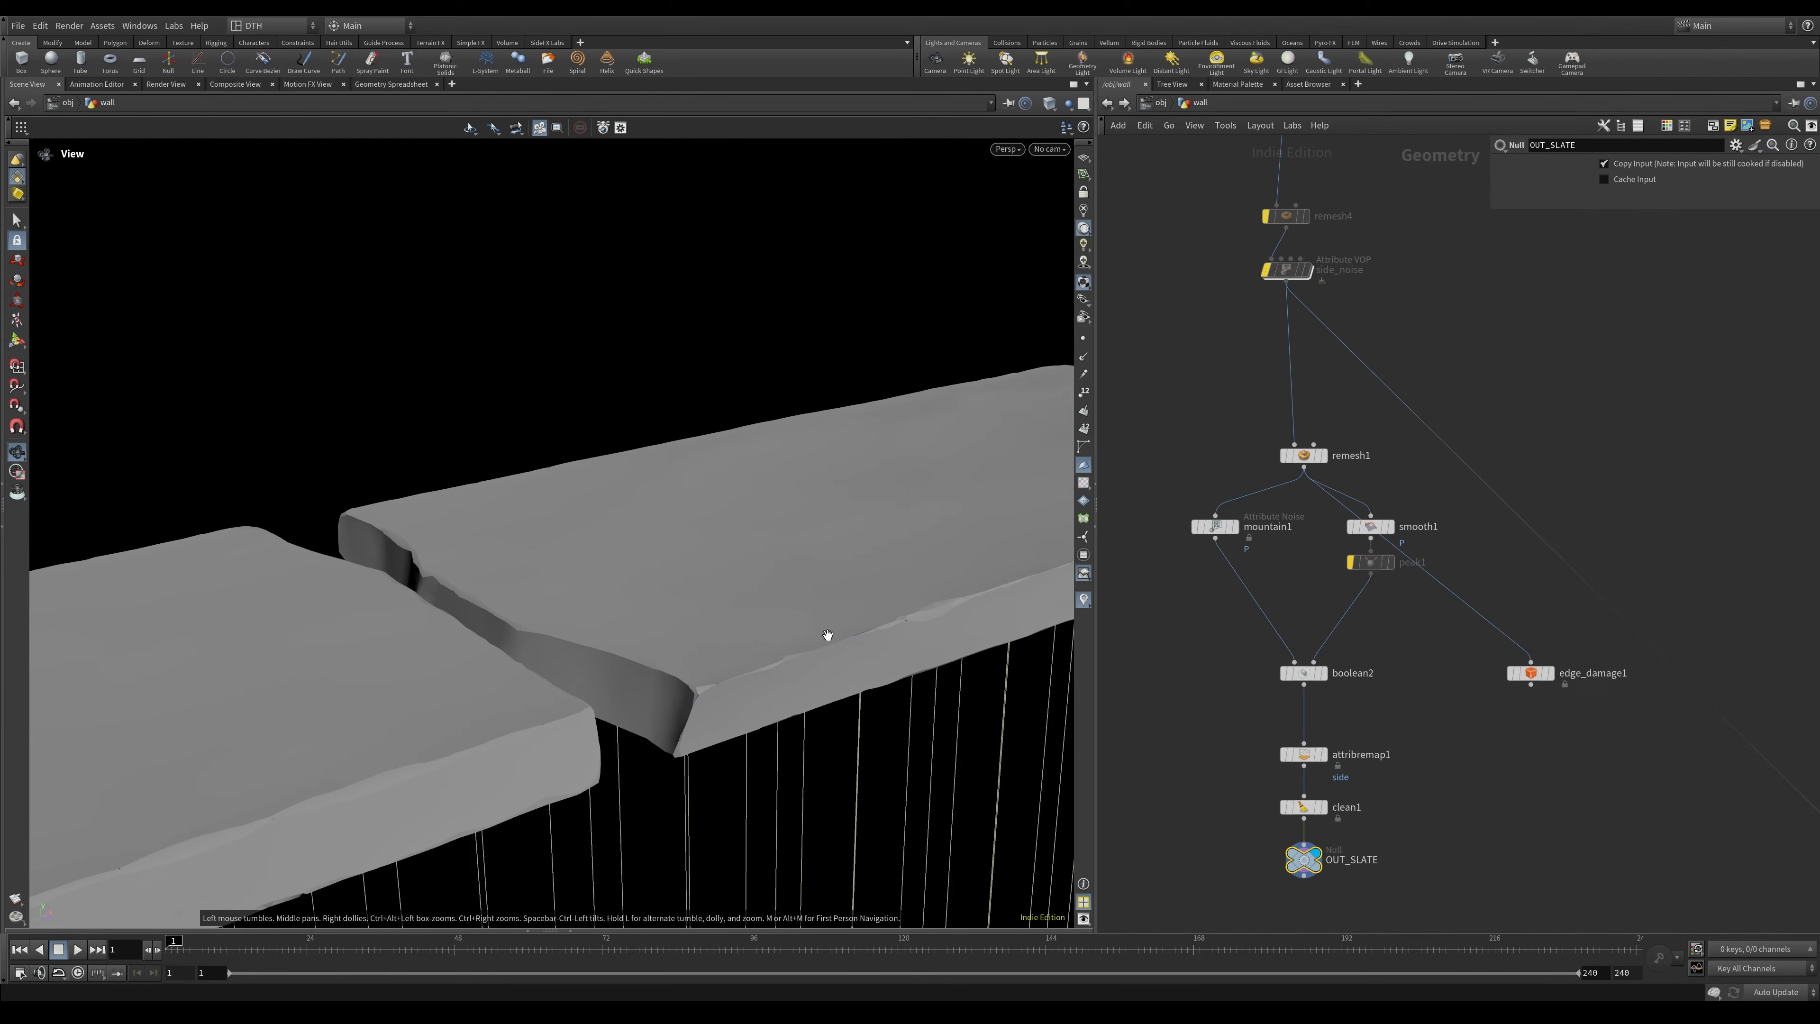
Examine the long front edges of the slates, from the full row down to a close view of one overhang.
right_click_drag(890, 784, 727, 829)
middle_click_drag(727, 829, 532, 505)
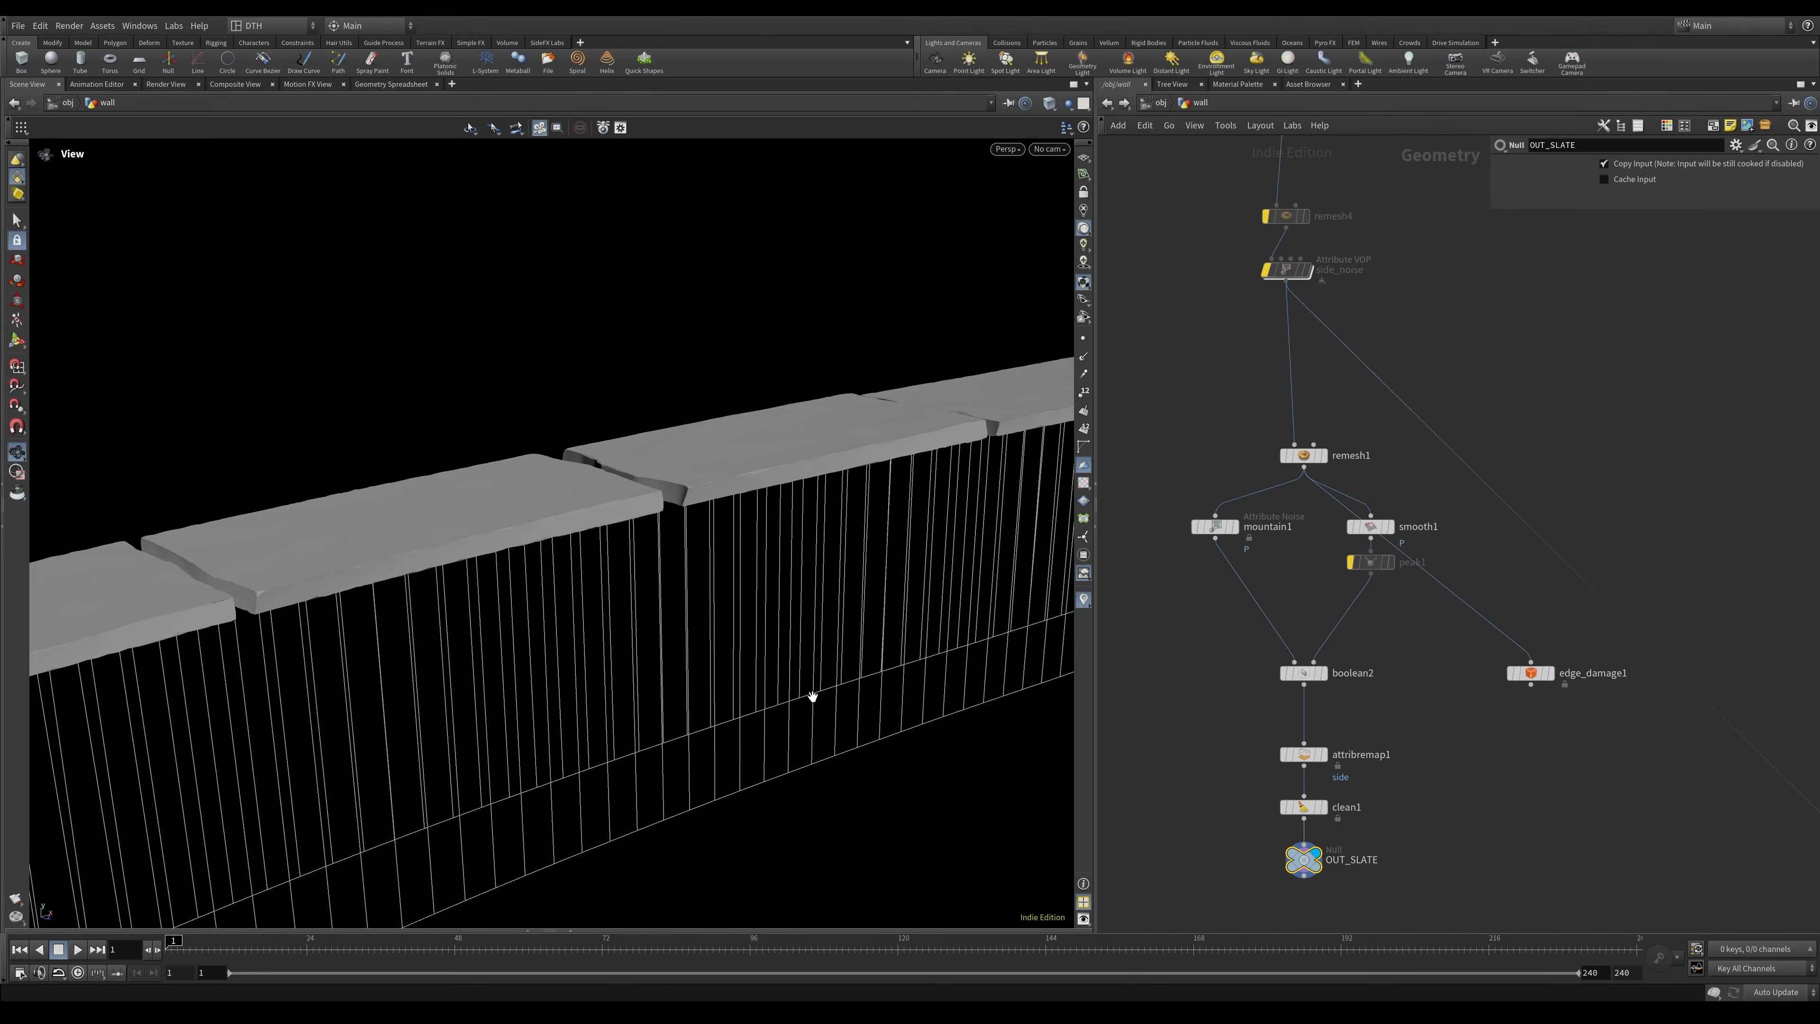
left_click_drag(782, 699, 464, 637)
left_click_drag(723, 610, 430, 374)
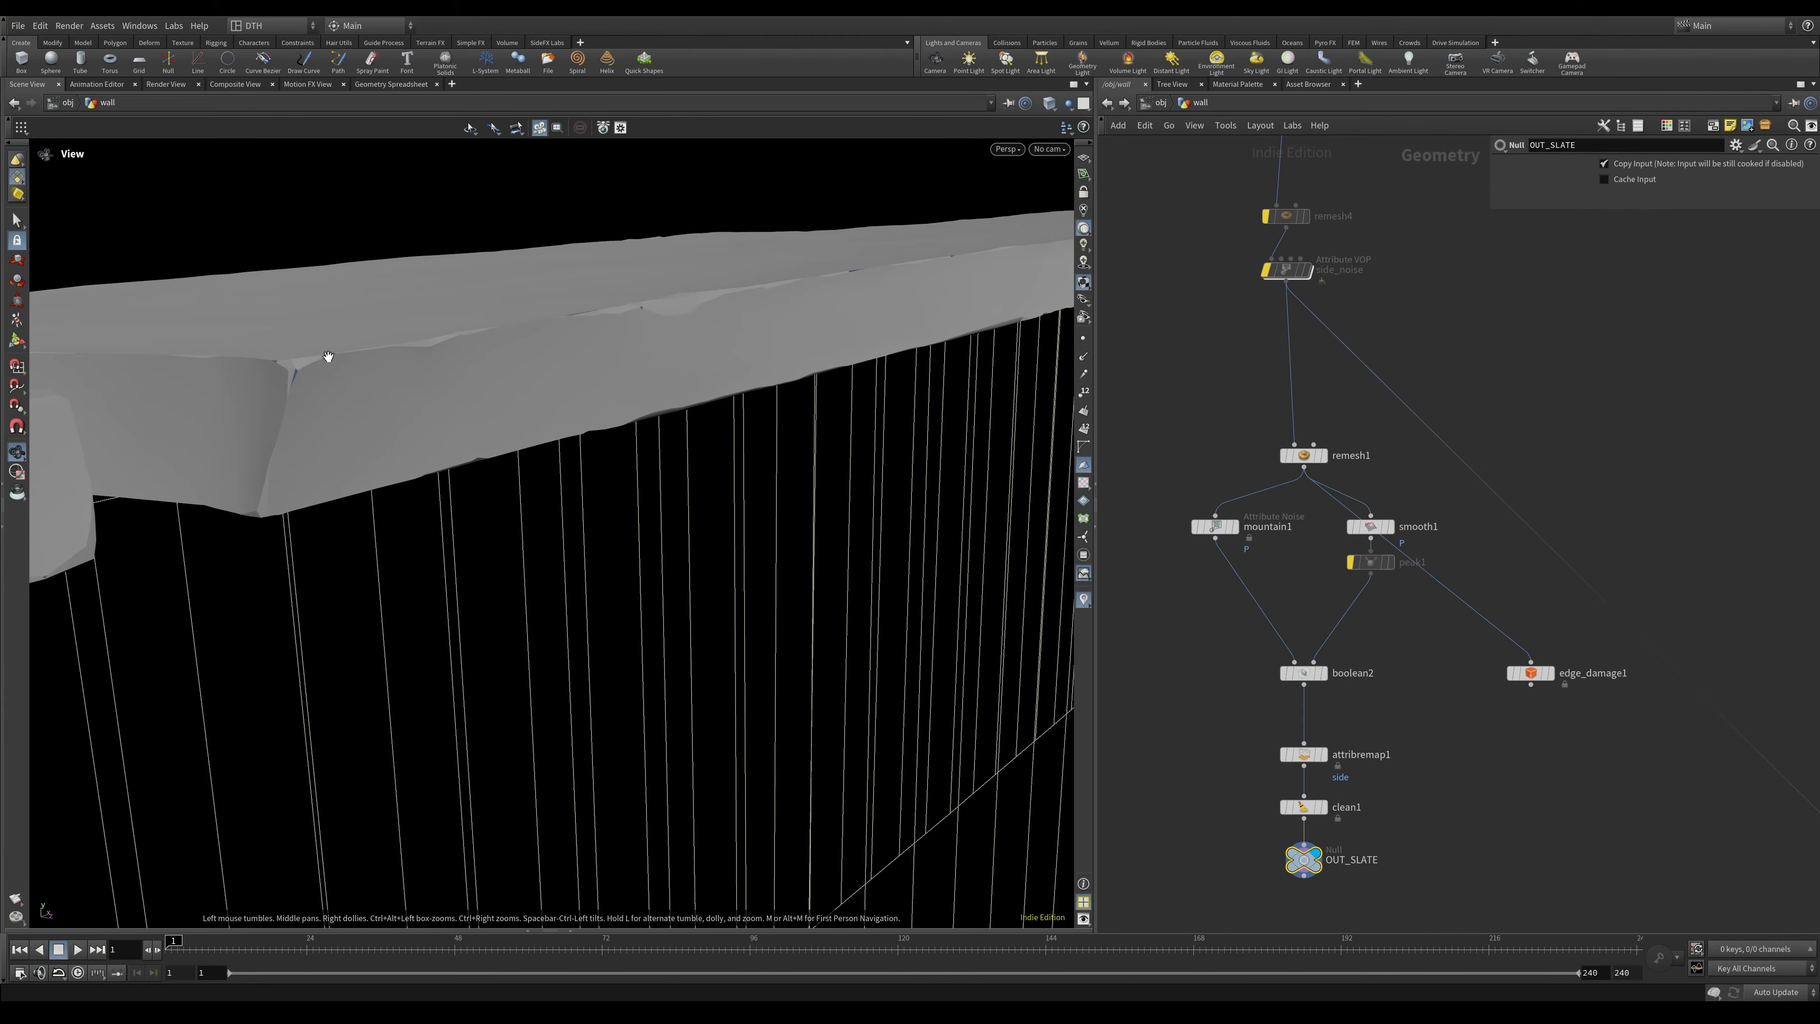
right_click_drag(979, 675, 738, 680)
left_click_drag(813, 671, 524, 675)
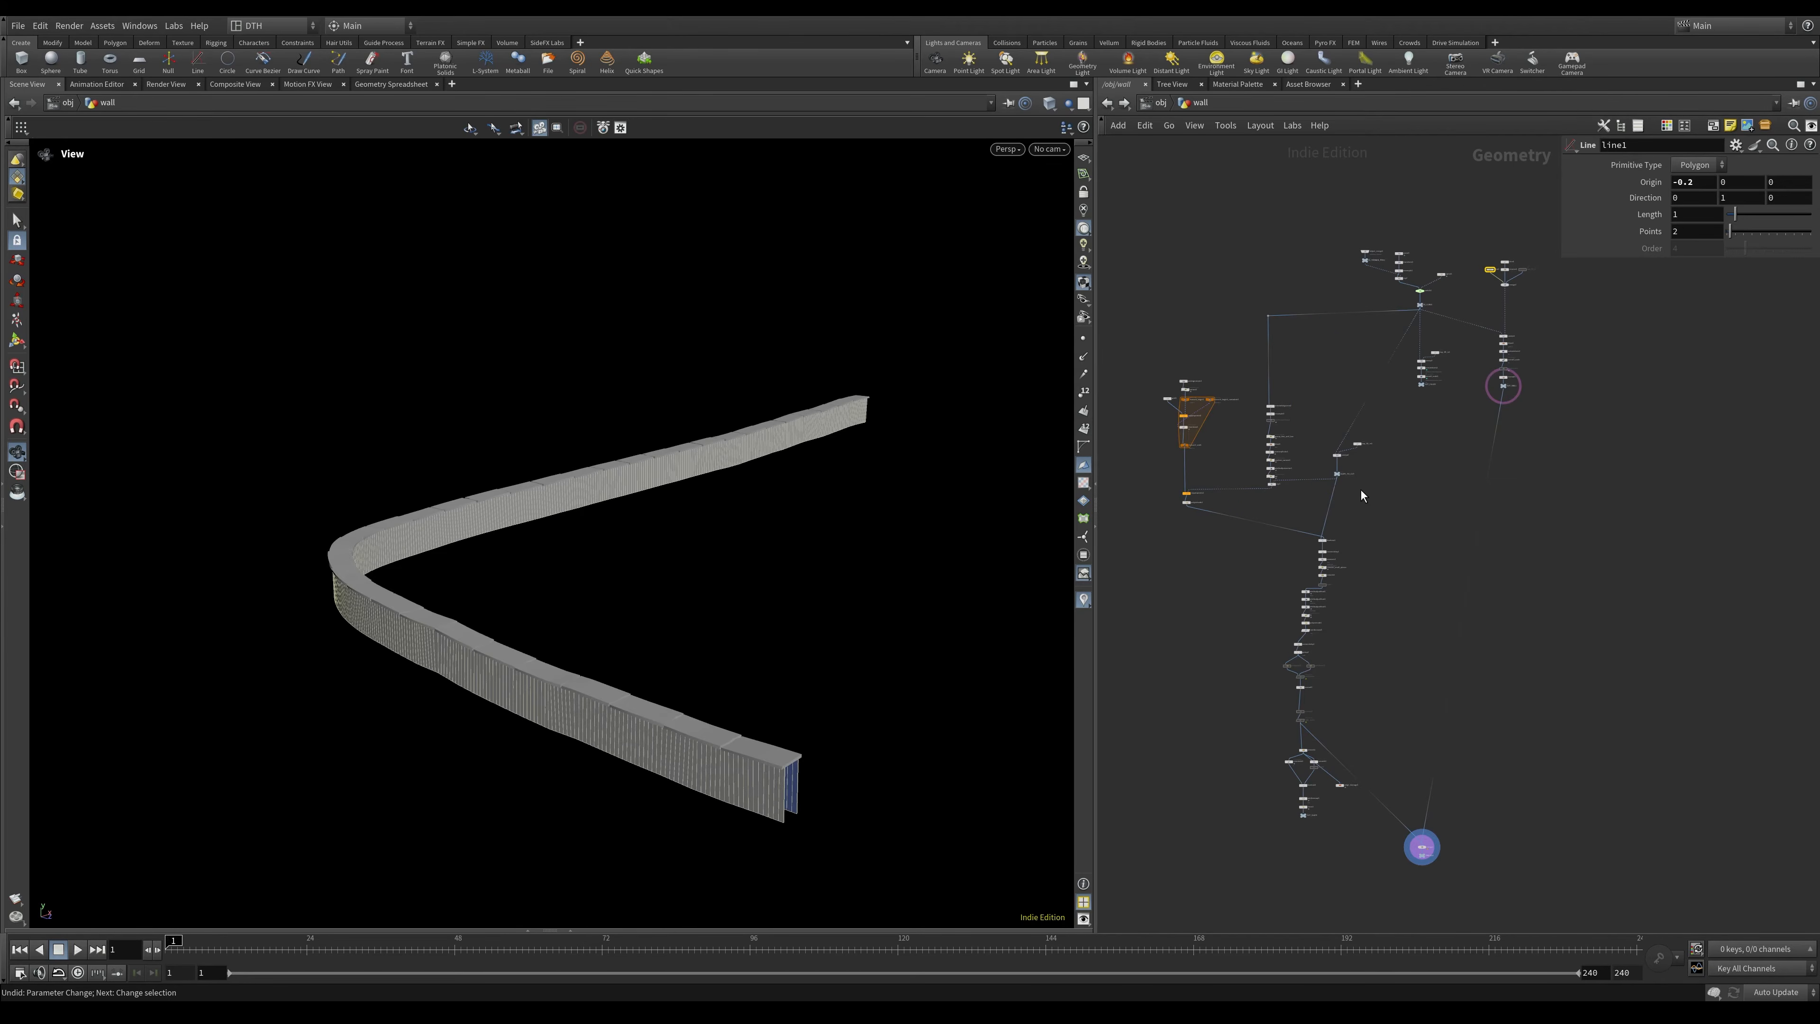
Select all nodes of the slate-building network and inspect the merged wall with its slates on top.
left_click_drag(1144, 356, 1371, 863)
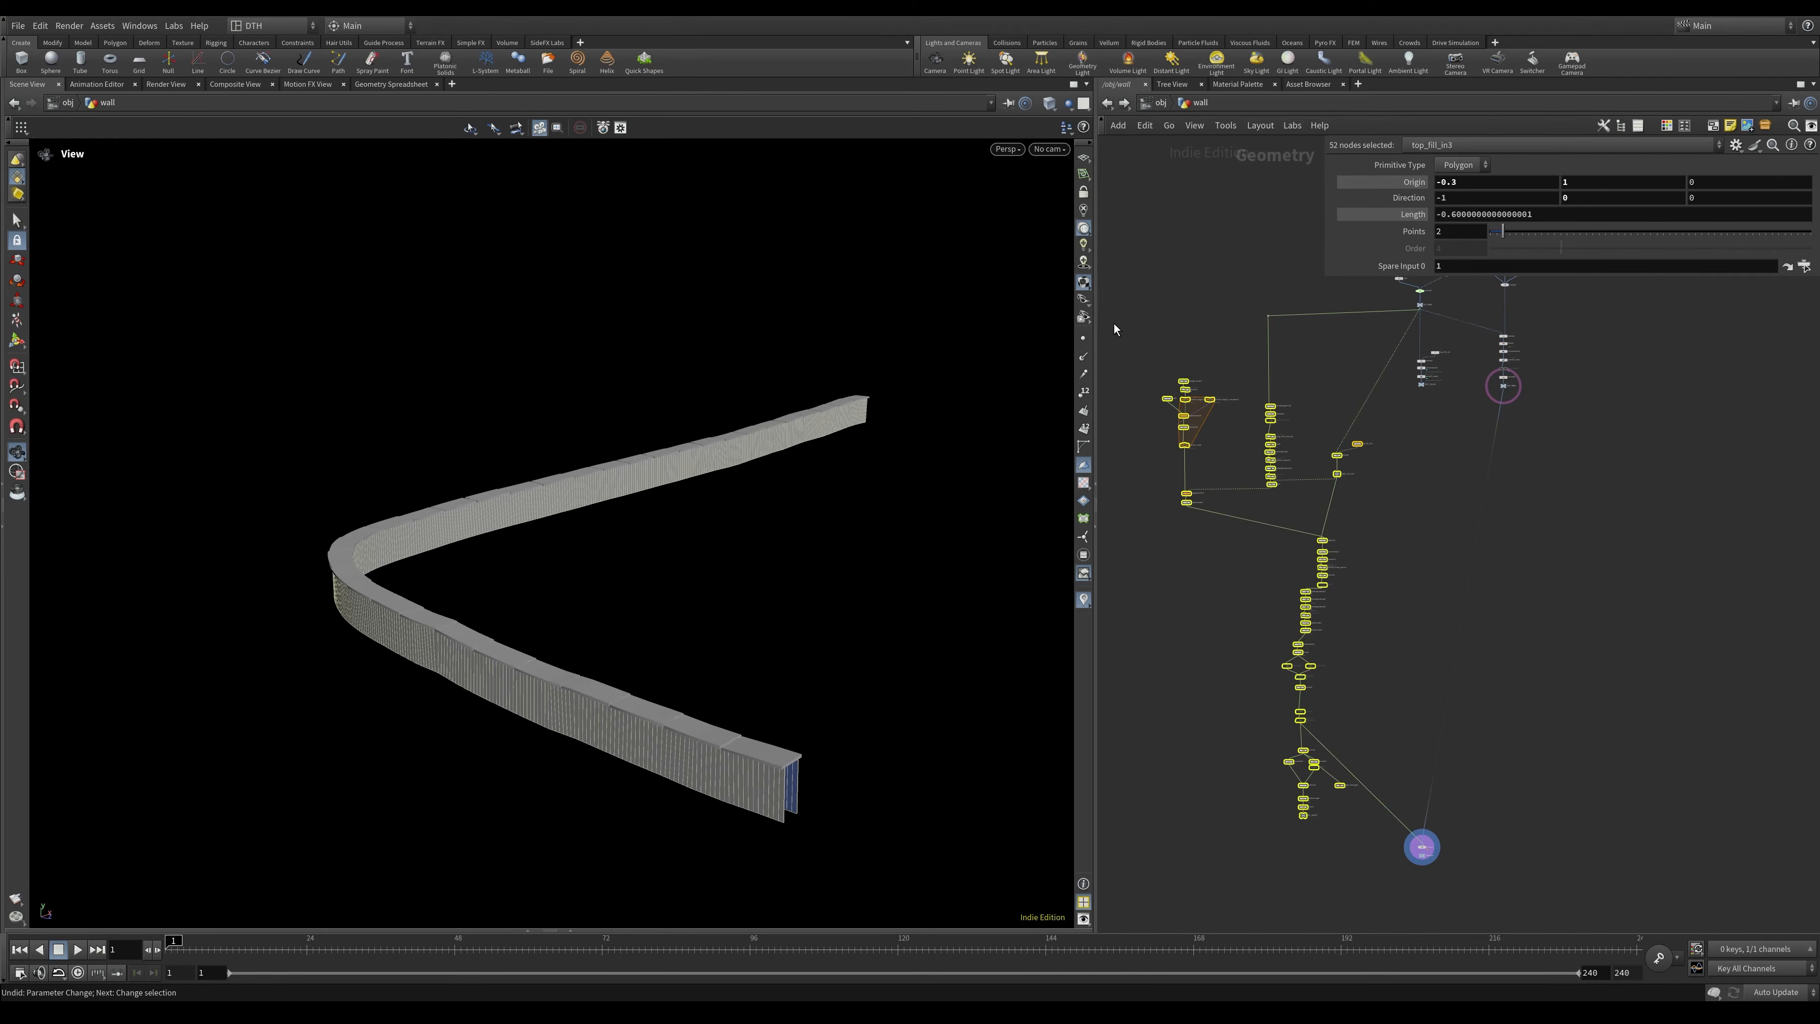
left_click_drag(1133, 379, 1344, 830)
right_click_drag(662, 769, 976, 728)
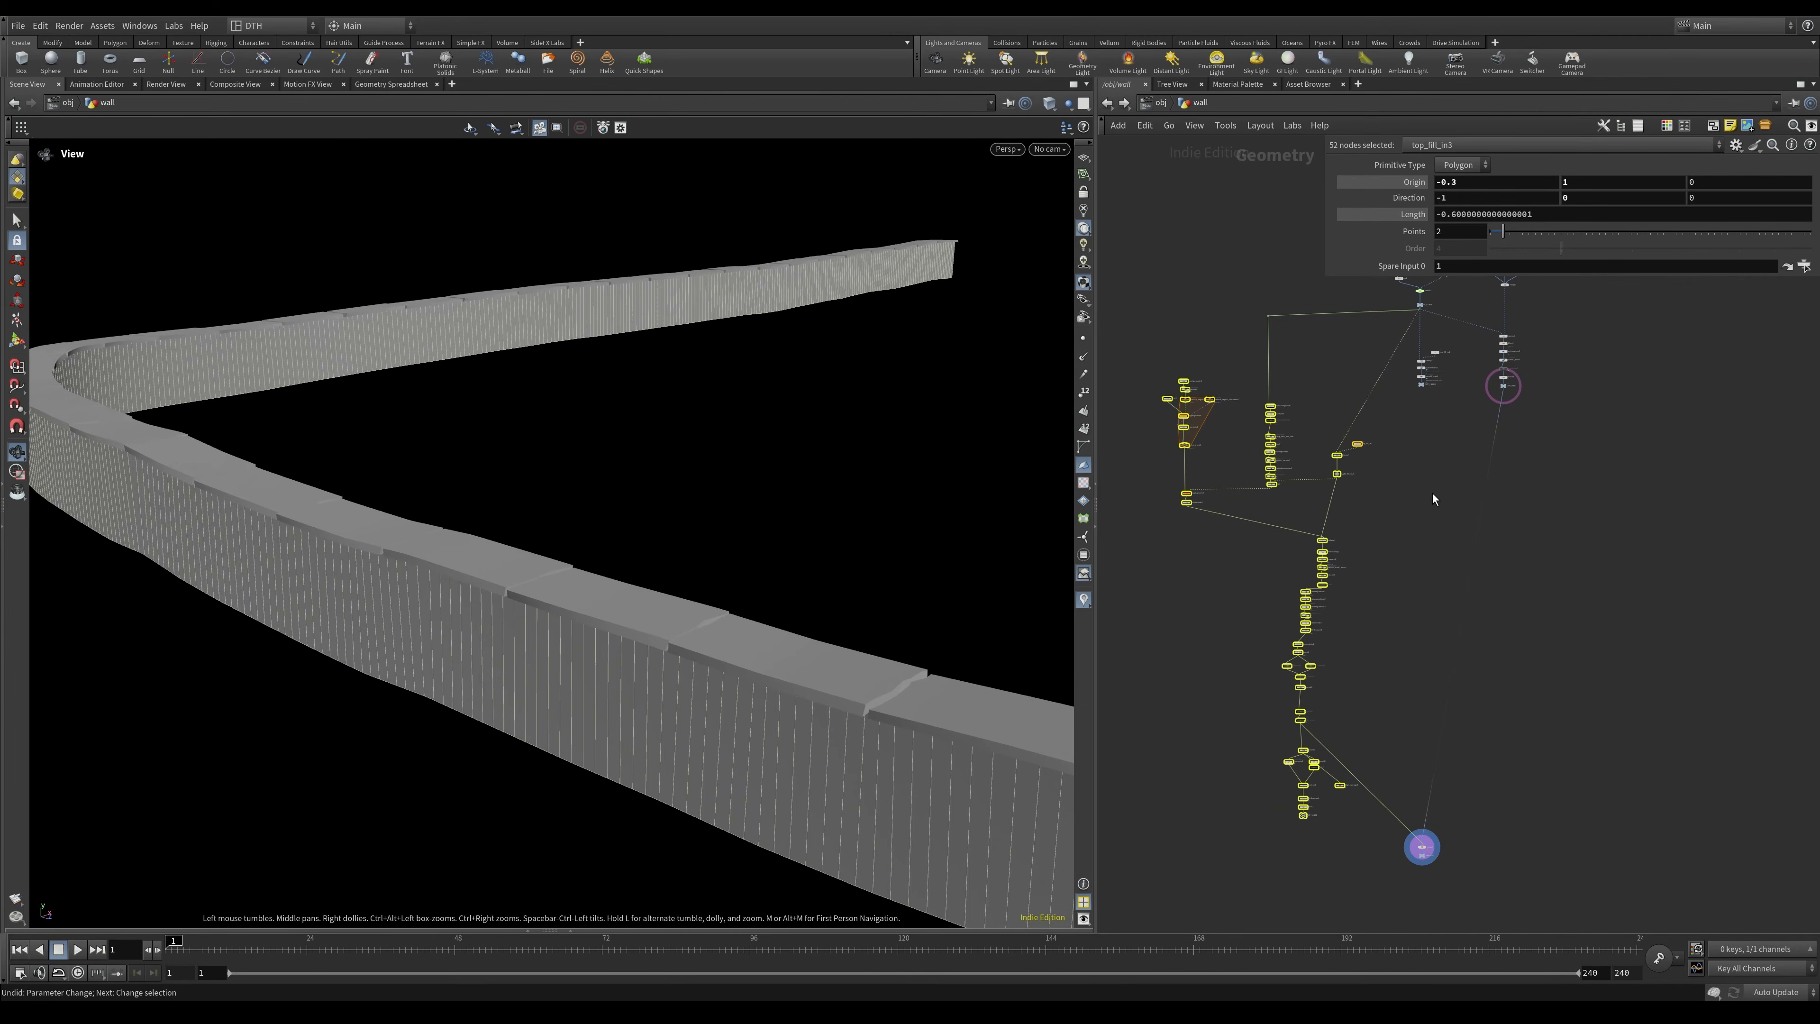
left_click_drag(874, 710, 646, 691)
middle_click_drag(940, 730, 571, 701)
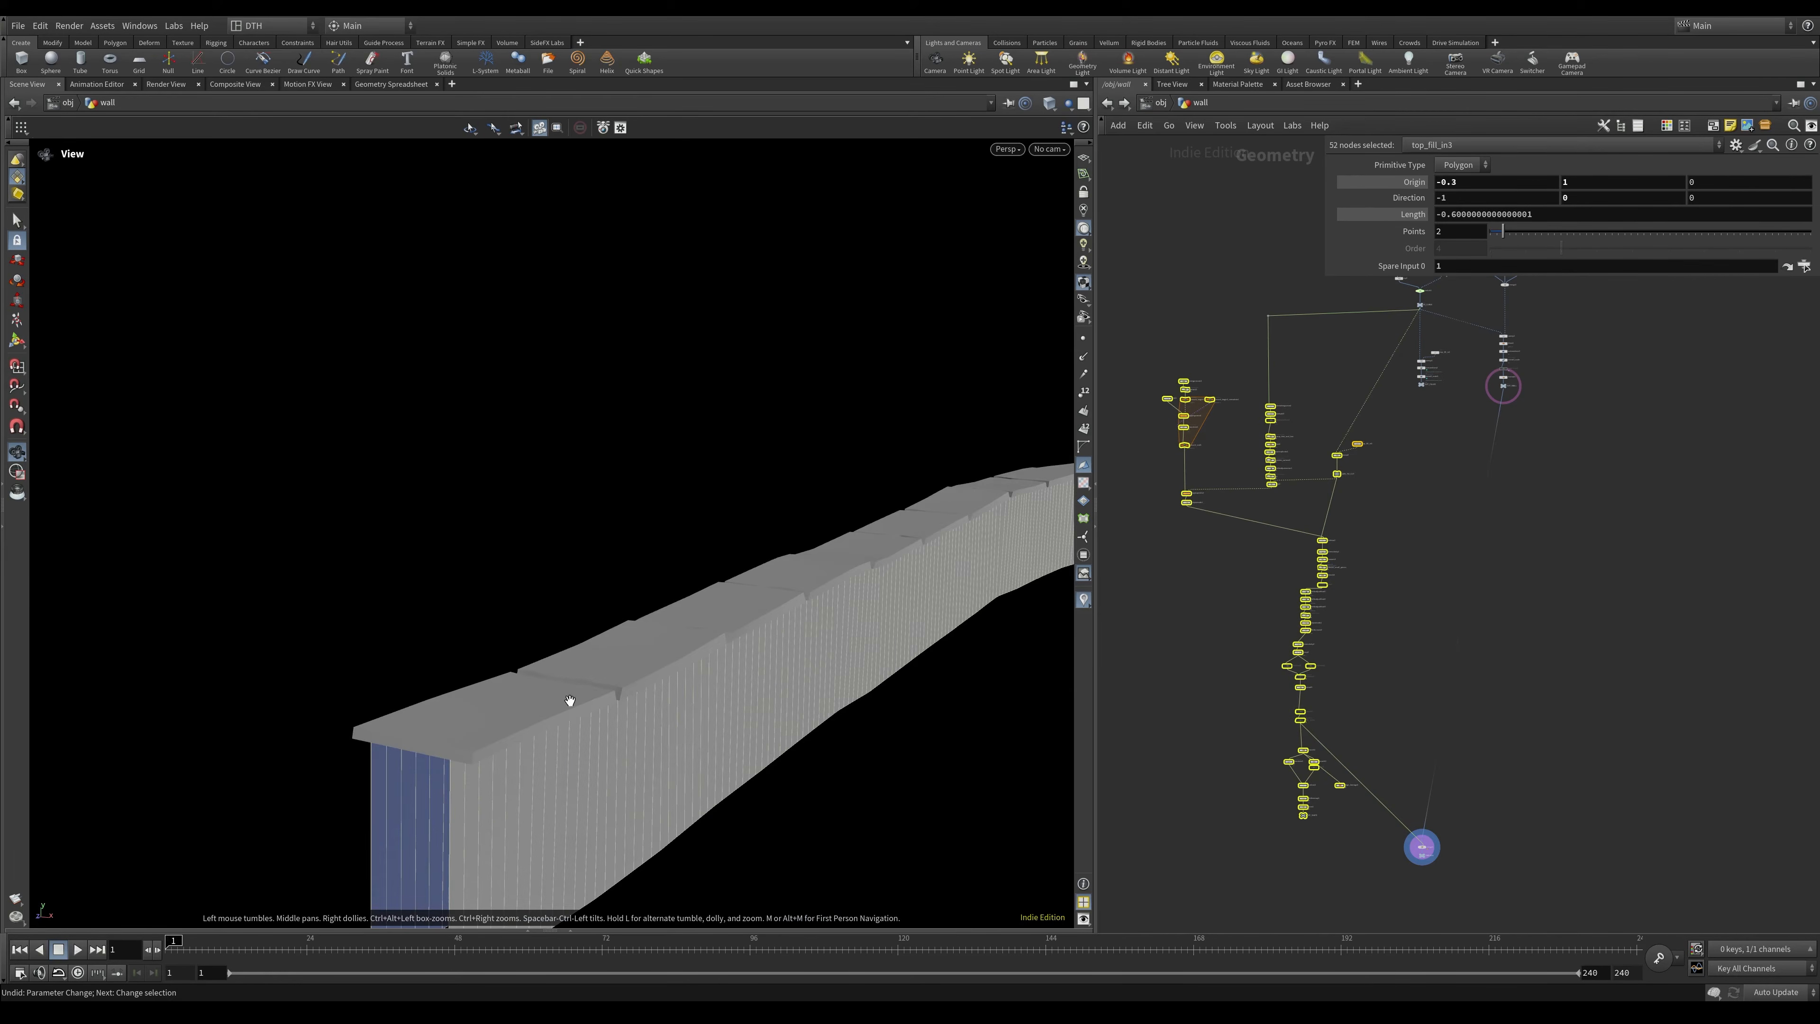
Display the OUT_FILLER node to view the strip that fills the top of the wall beneath the slates.
scroll(1344, 498, "up", 10)
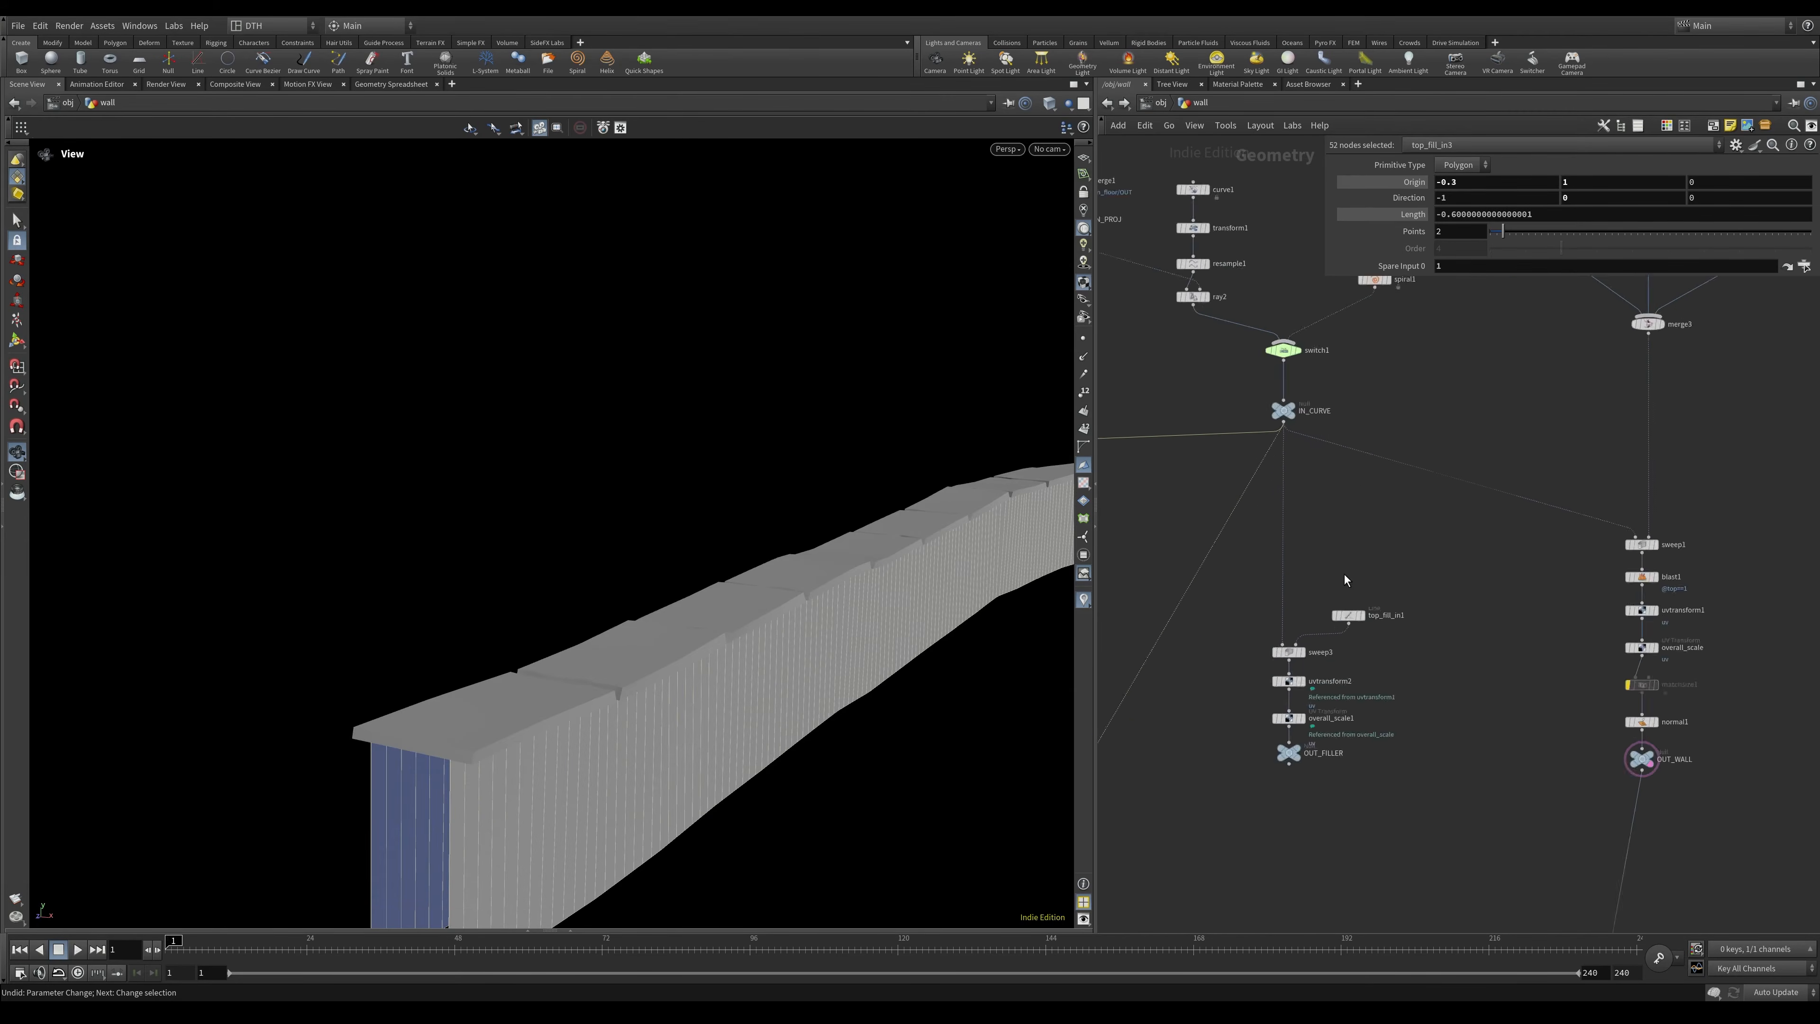
left_click(1247, 666)
middle_click_drag(1542, 671, 1498, 599)
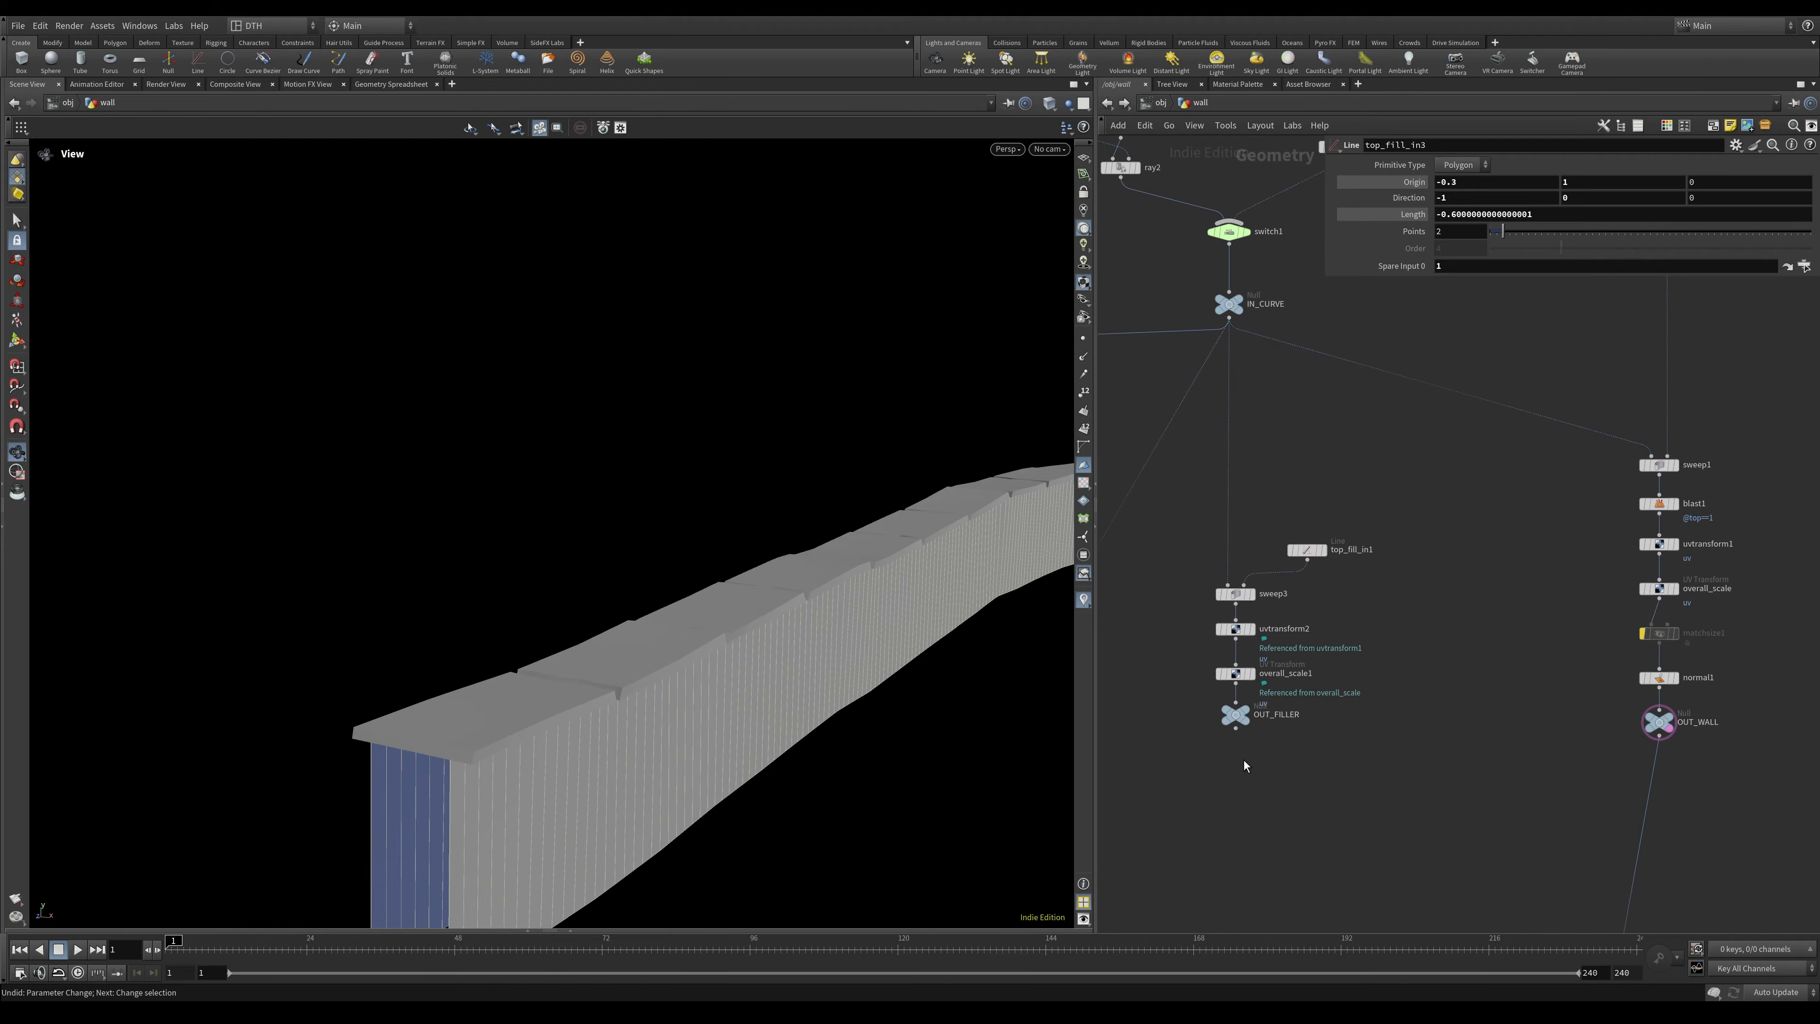
left_click_drag(1243, 757, 1211, 711)
key("r")
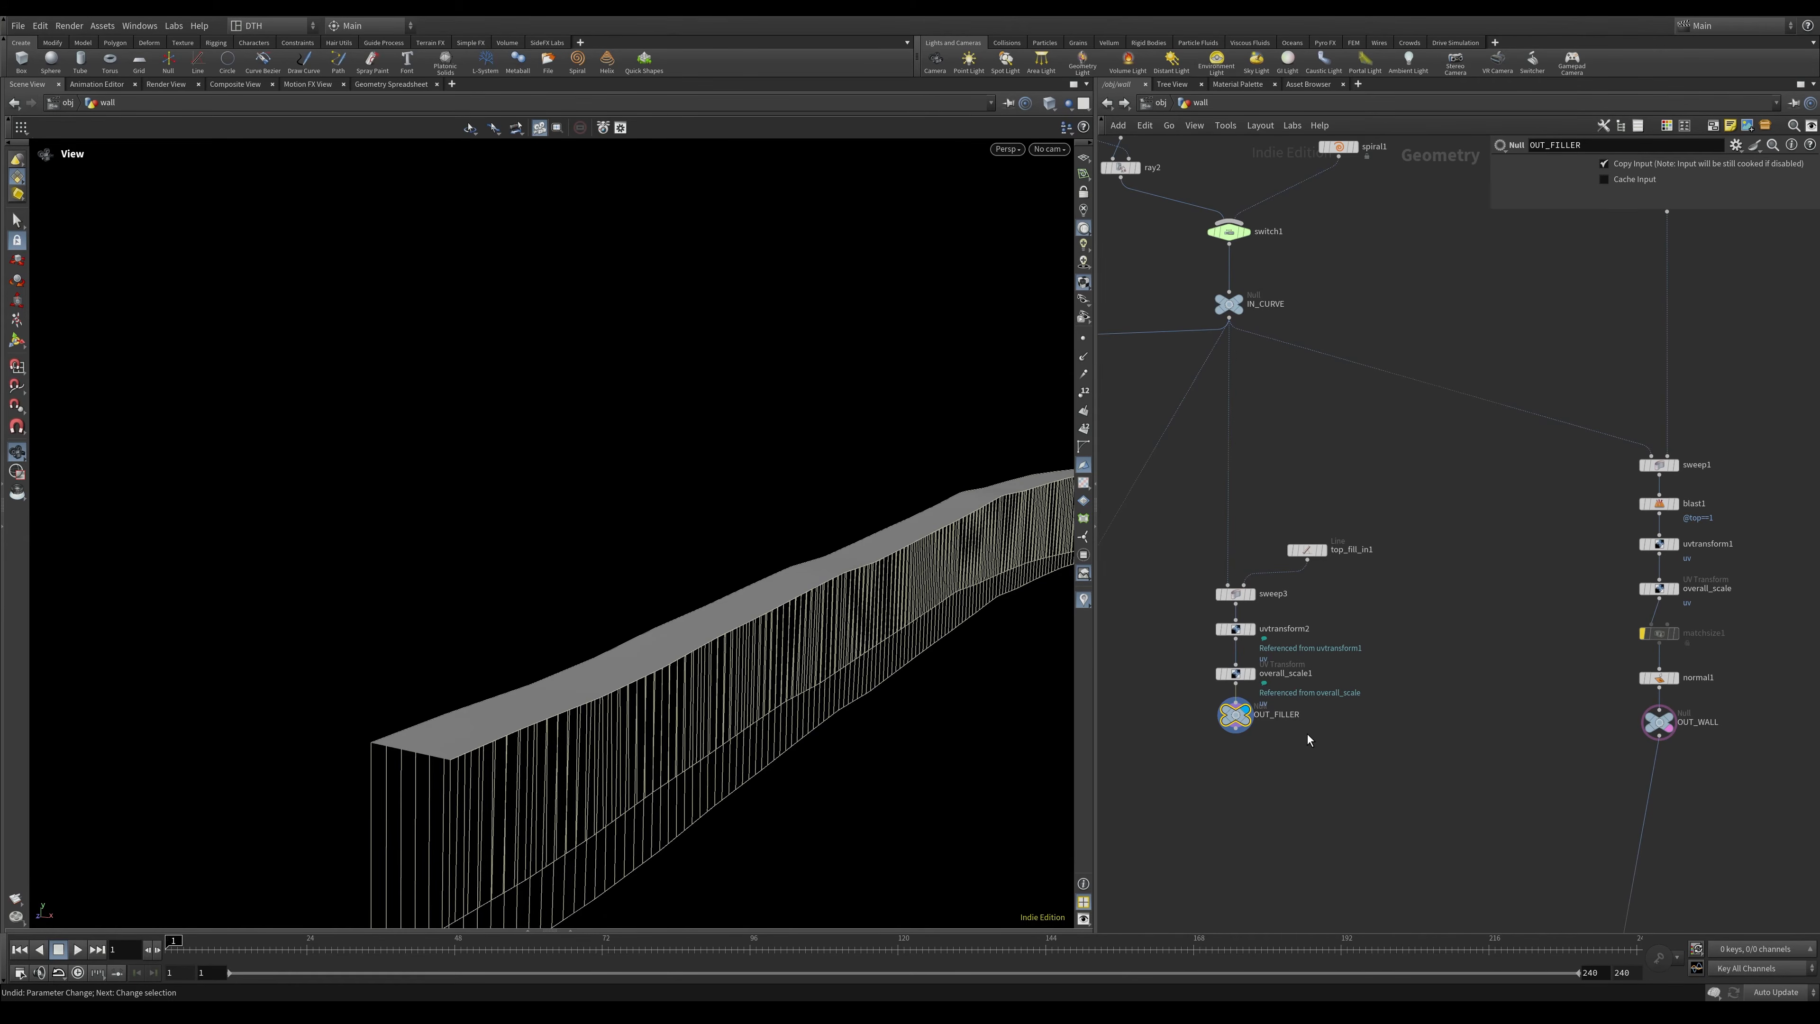
Display the merge1 node again and view the wall and slates together along the curve.
scroll(1563, 733, "down", 10)
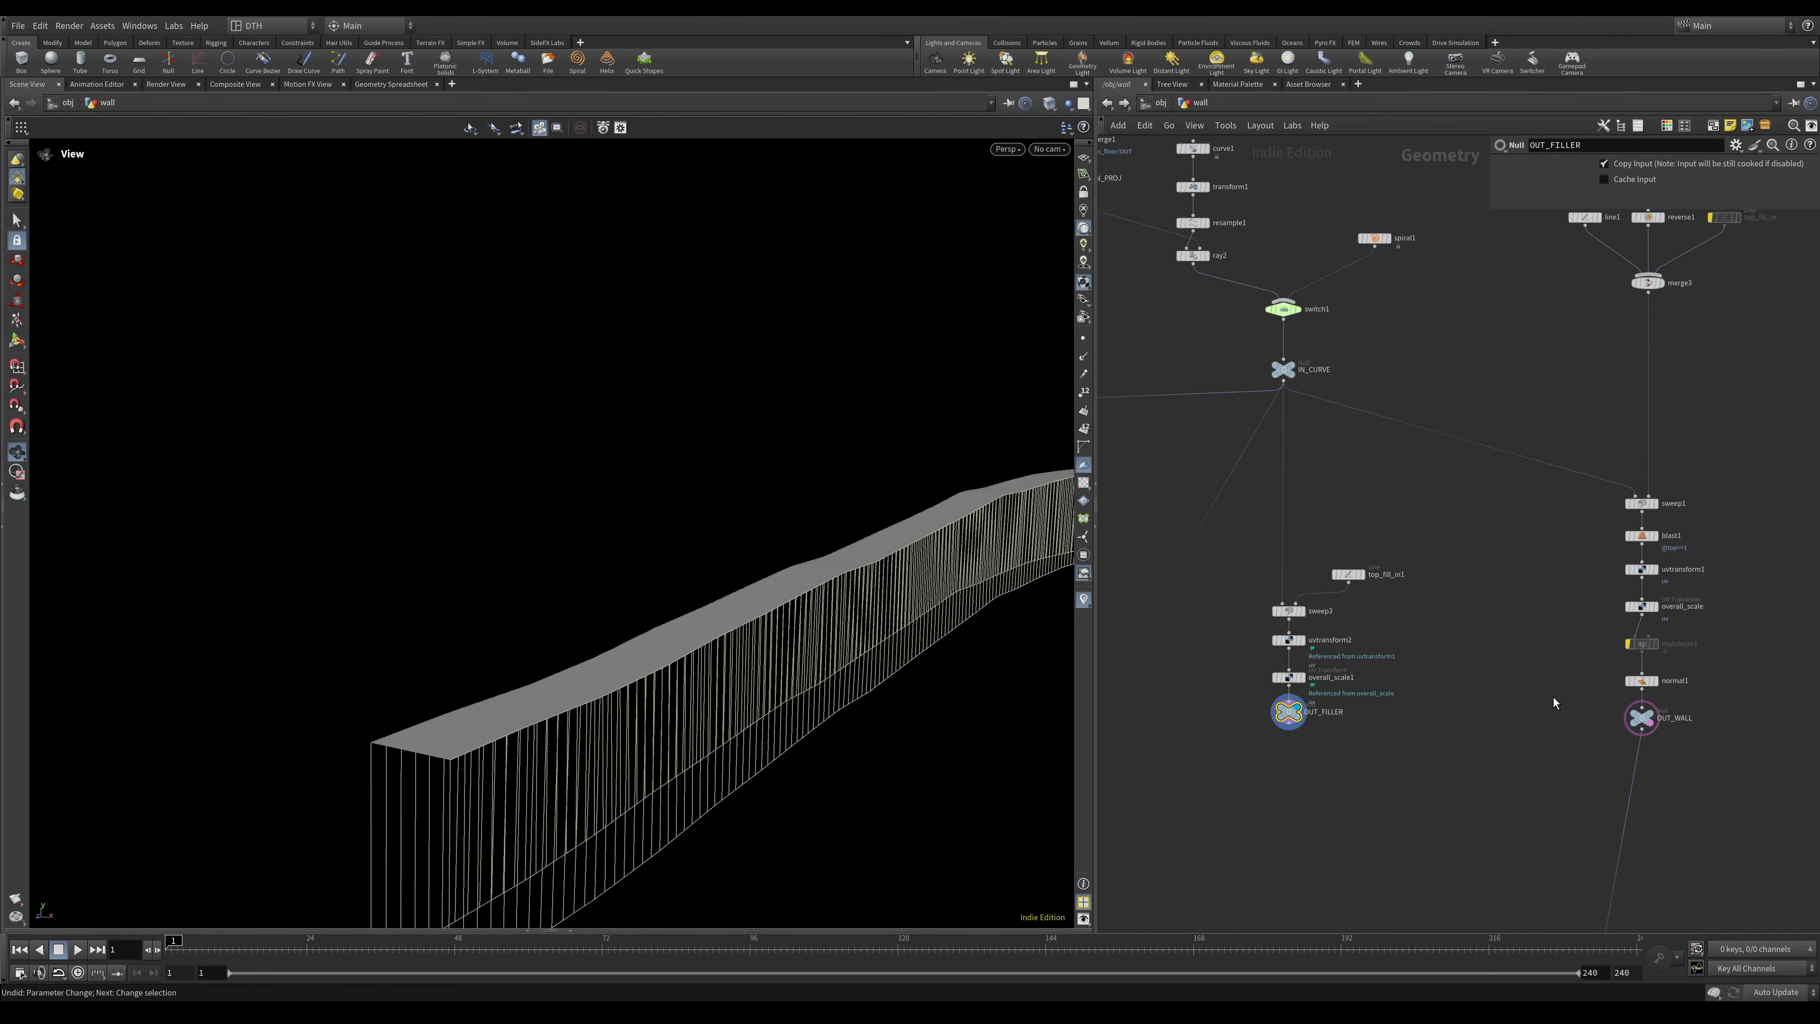
middle_click_drag(1631, 782, 1607, 491)
middle_click_drag(1603, 918, 1551, 445)
left_click_drag(1417, 679, 1465, 664)
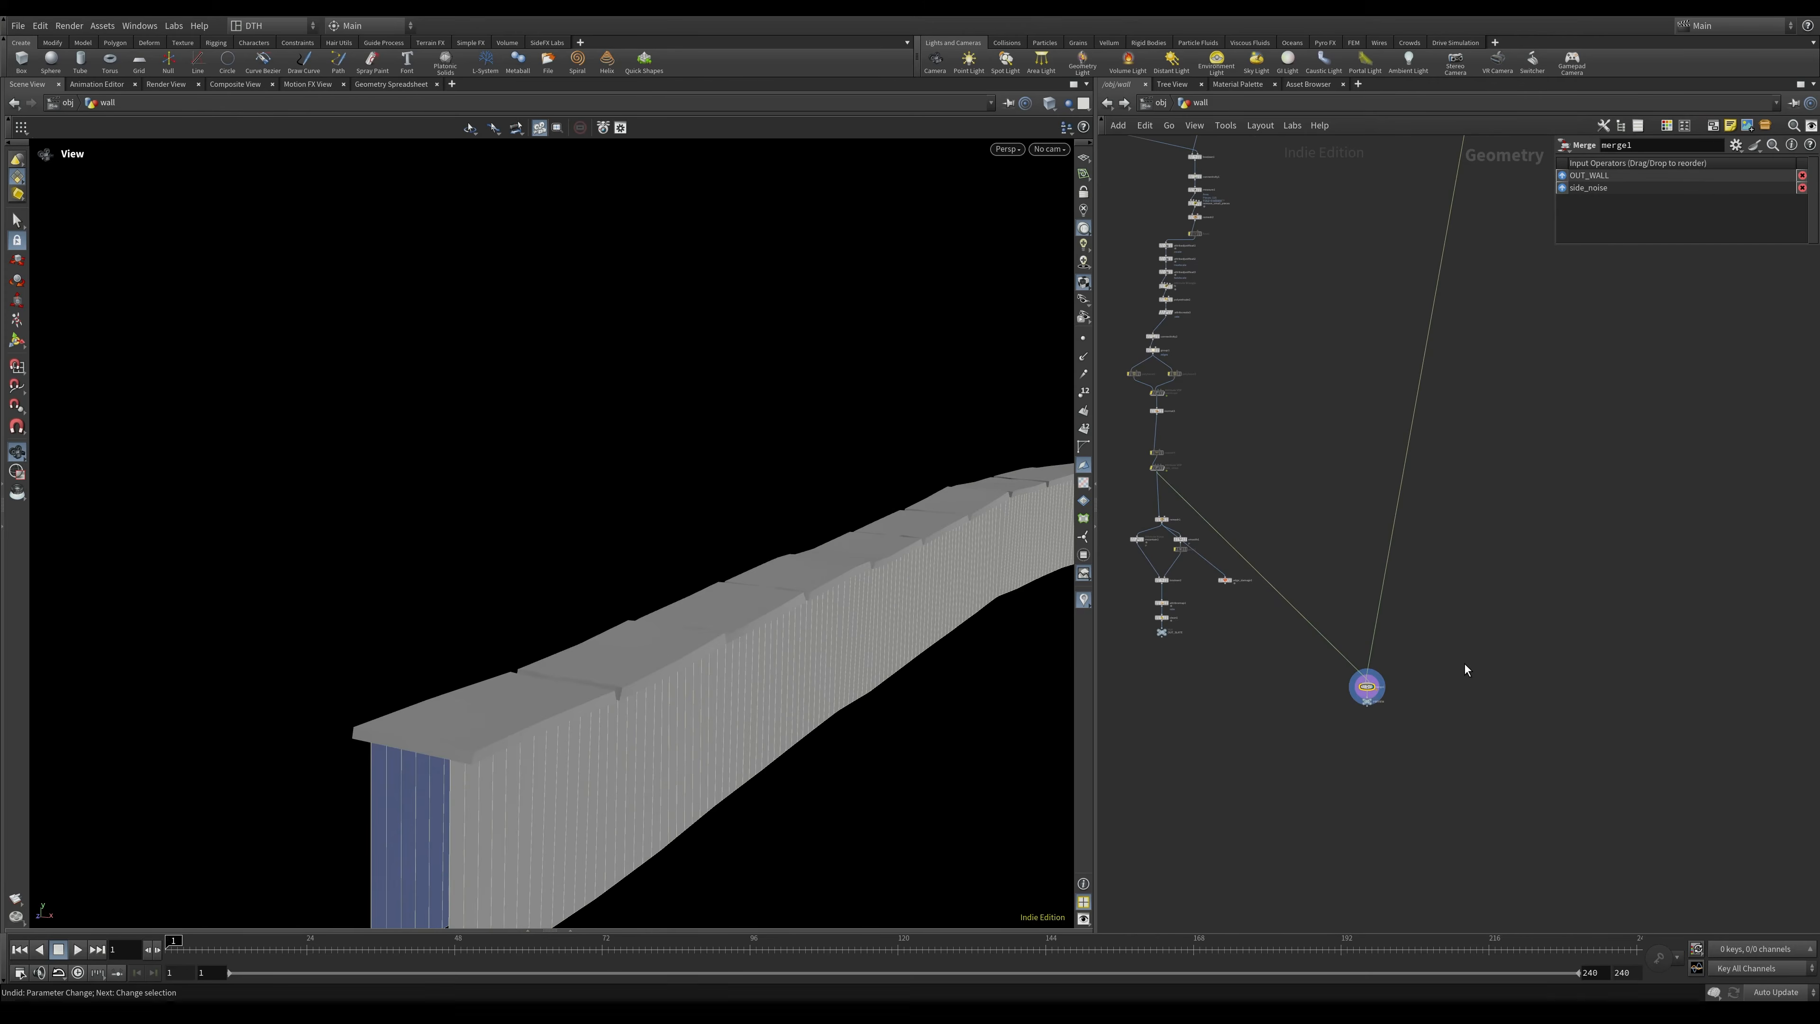
left_click_drag(869, 667, 557, 628)
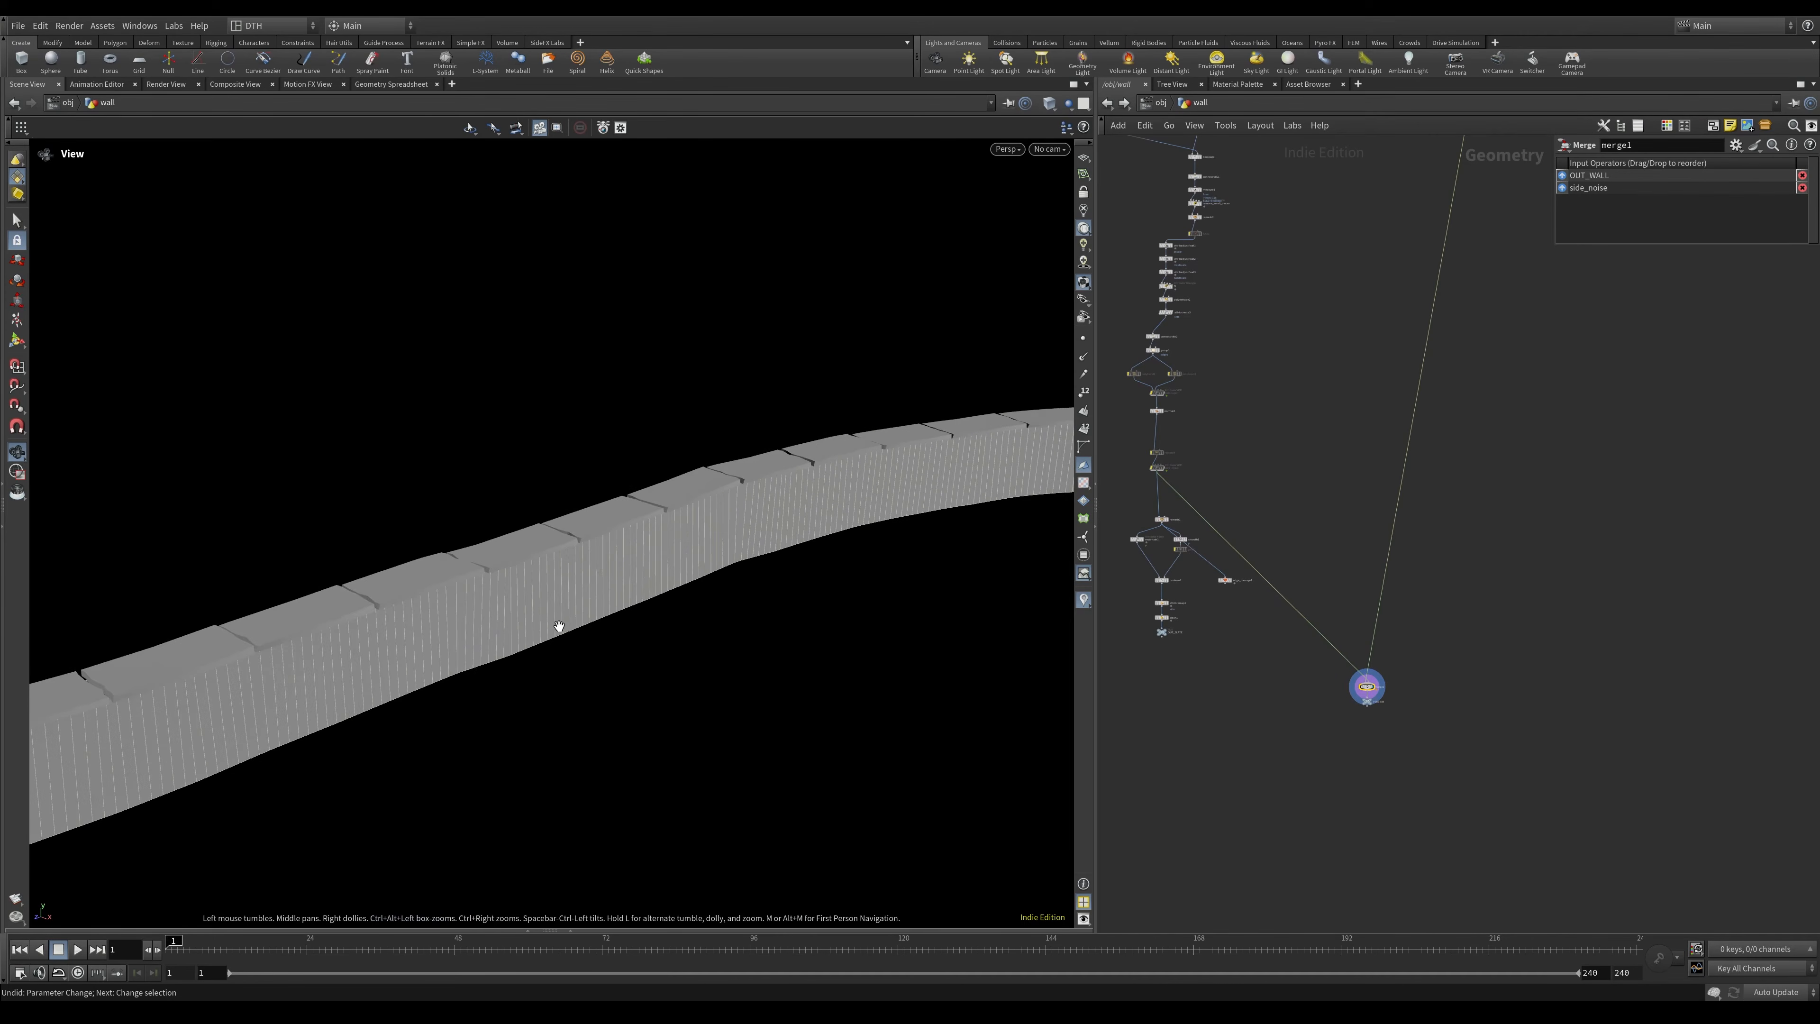
Leave the wall network for the Solaris desktop and bypass the node that brings in the floating tree.
left_click(1160, 102)
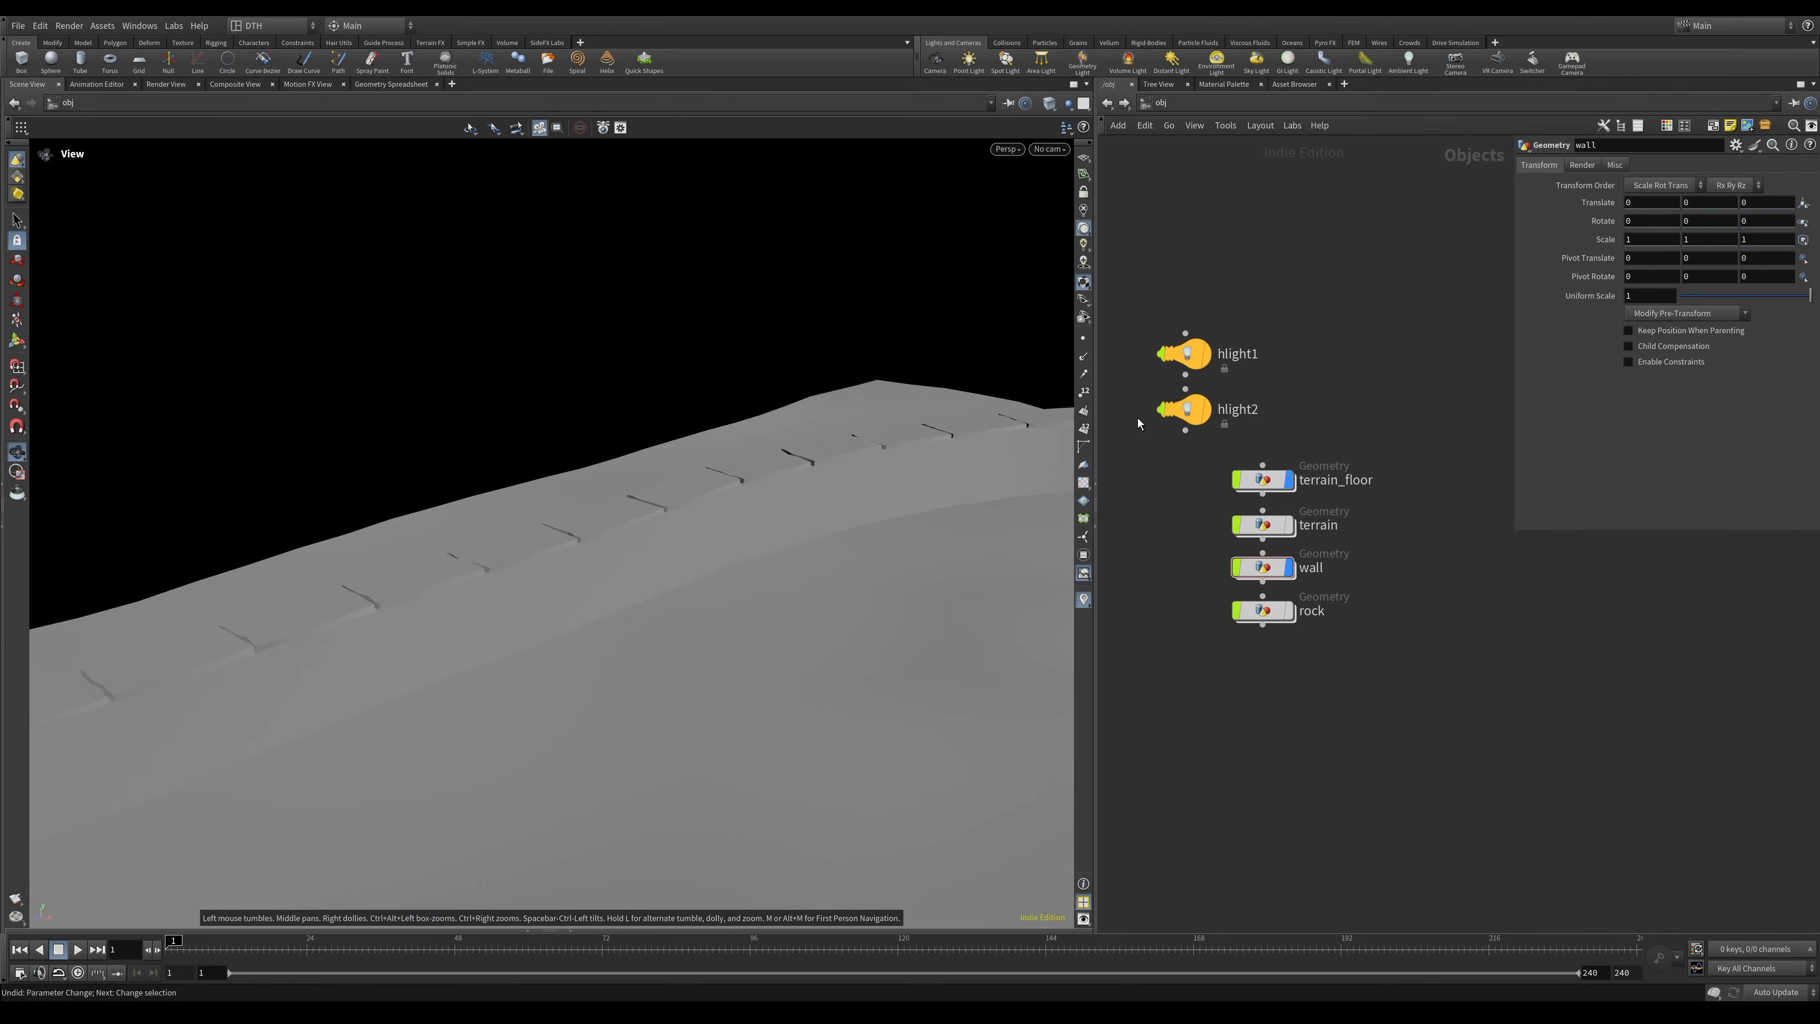
left_click(293, 25)
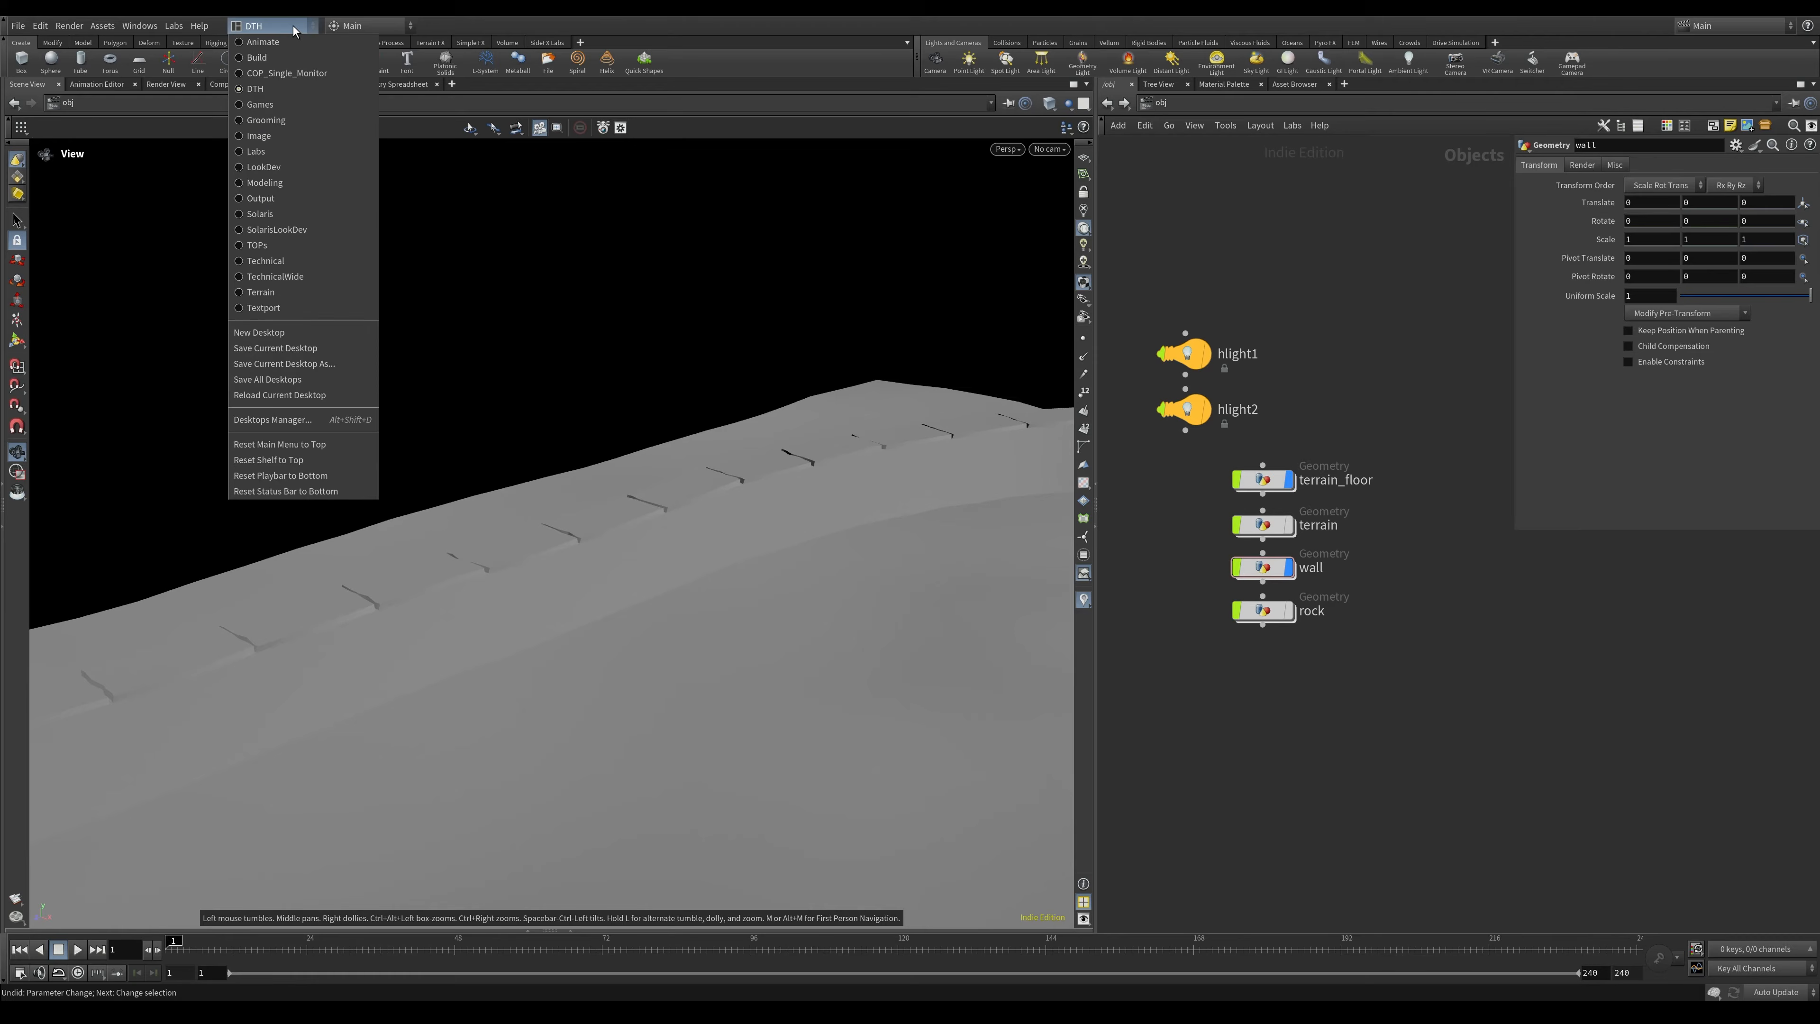
left_click(308, 217)
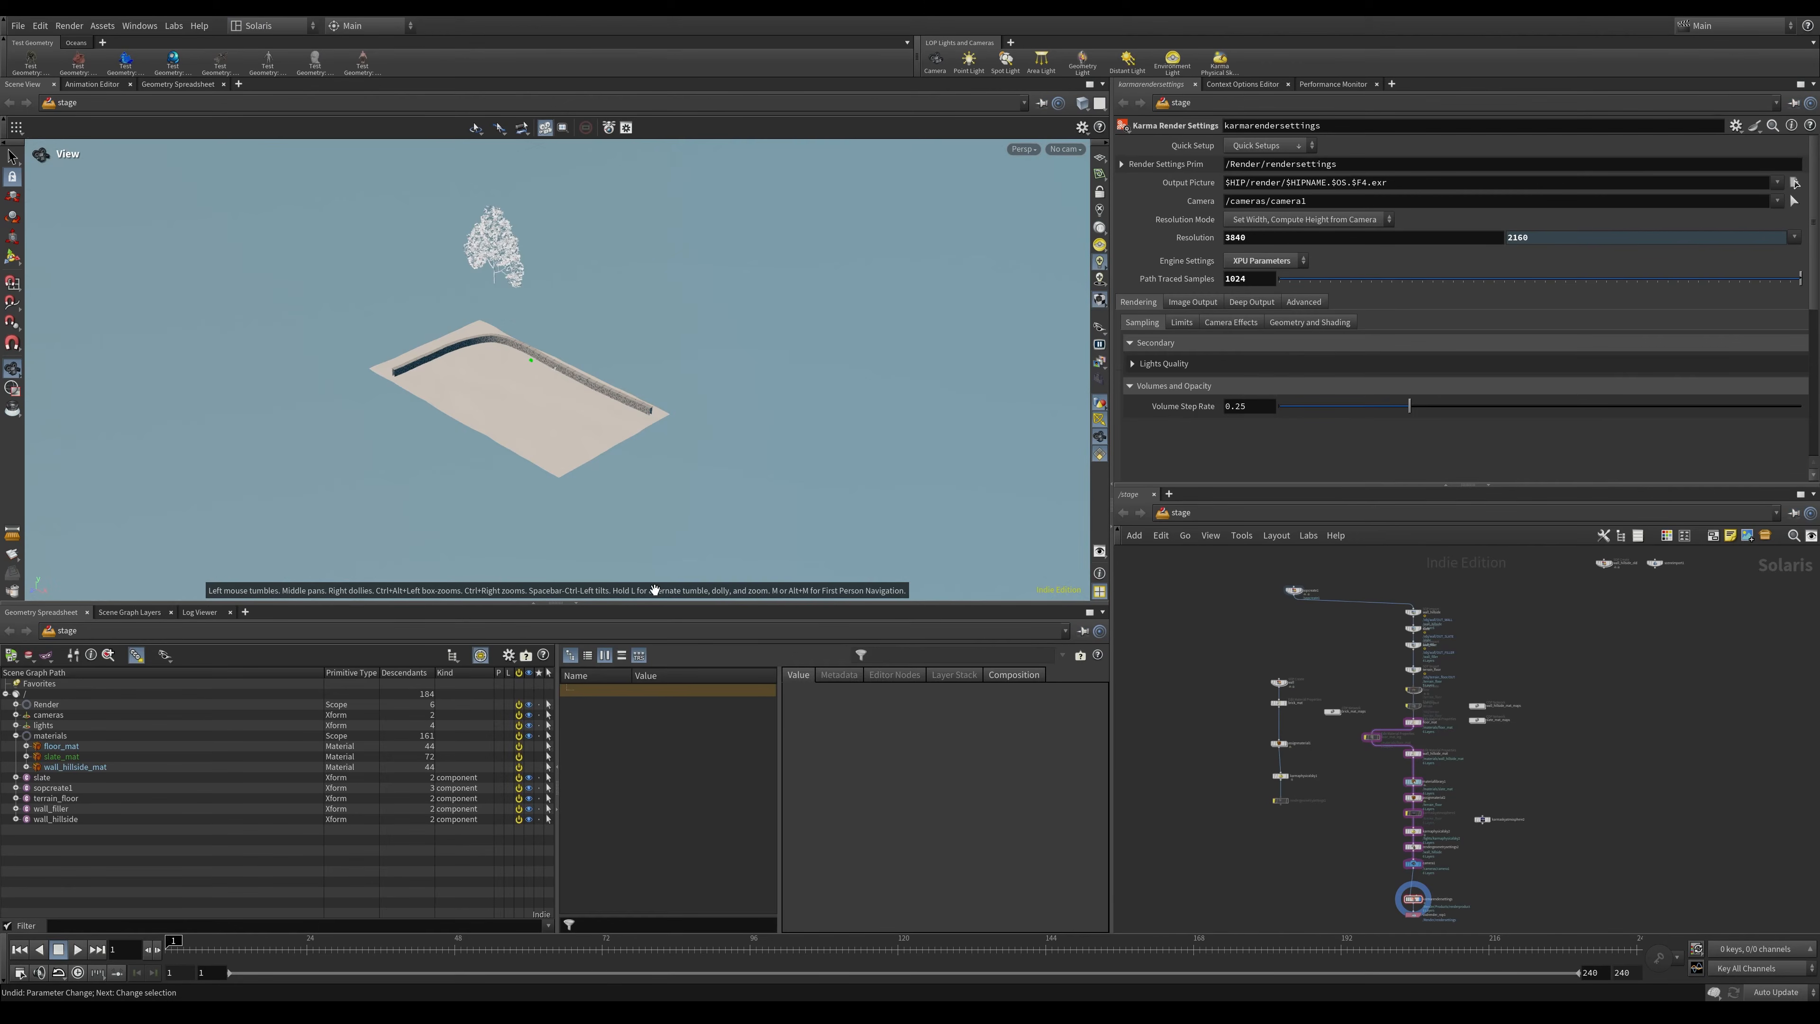
right_click_drag(383, 292, 838, 272)
left_click(1278, 584)
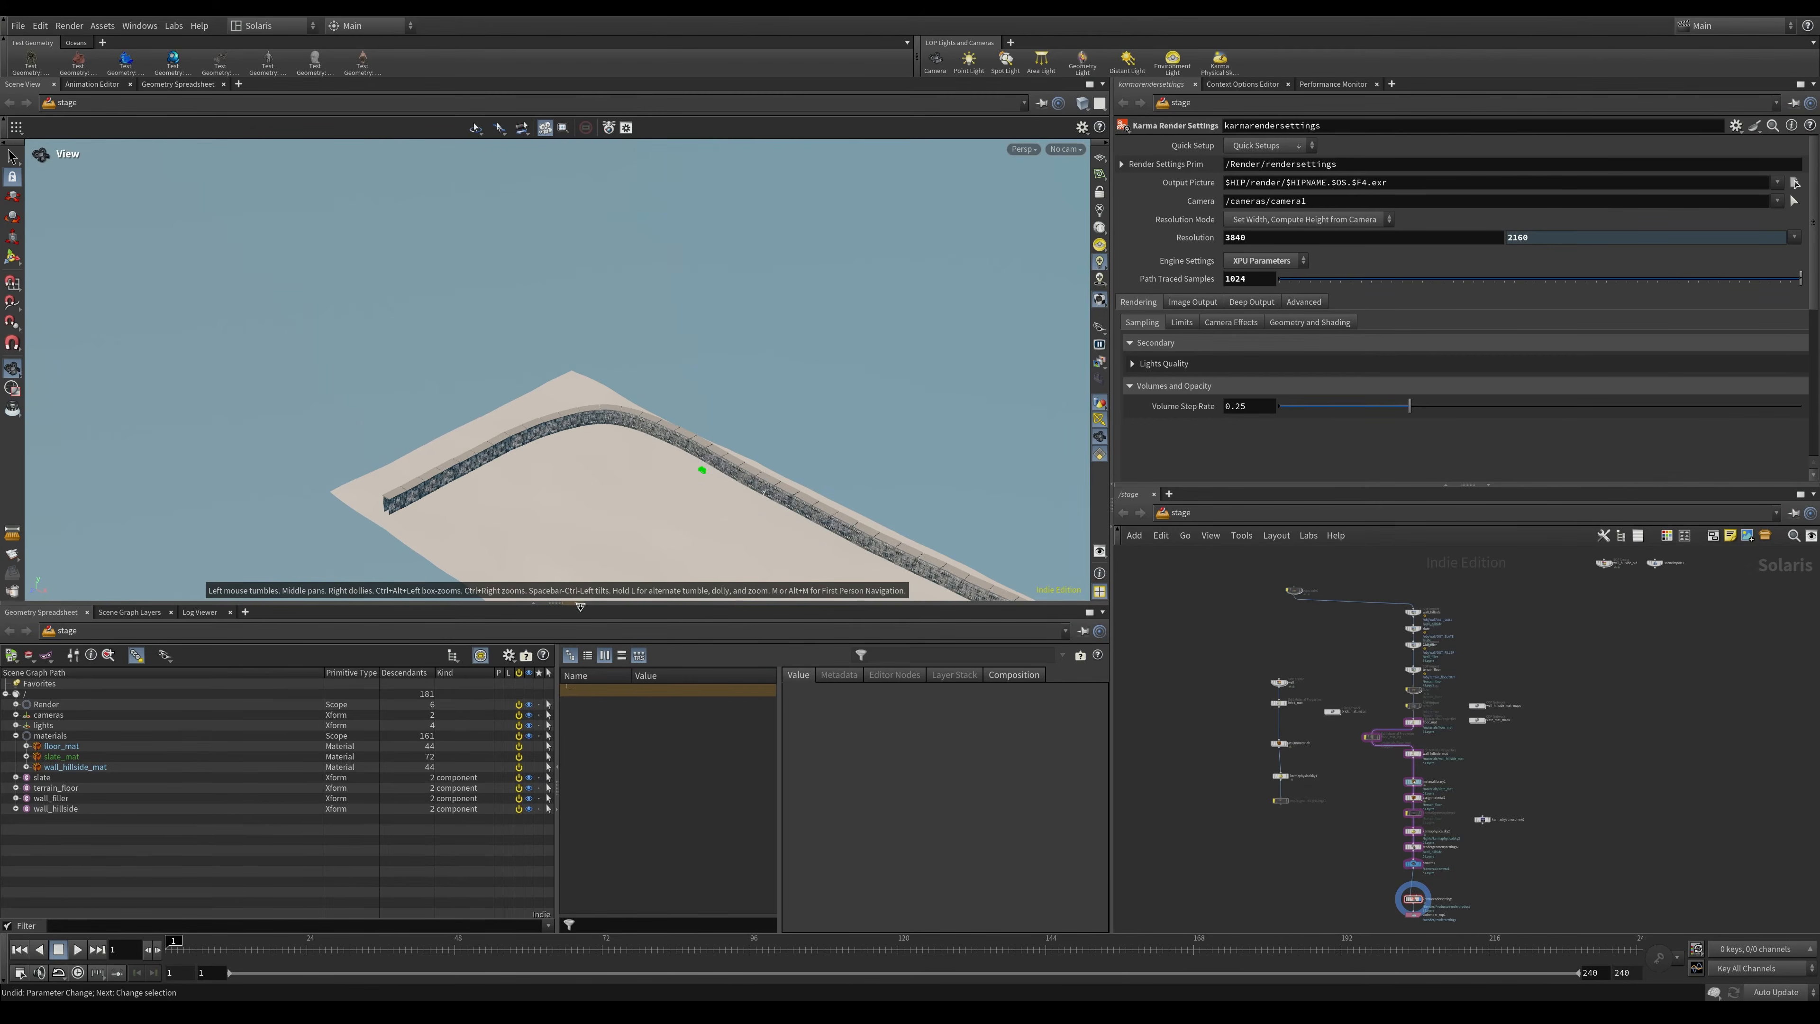
Collapse the scene graph area to enlarge the viewport and inspect the textured stone wall on the terrain.
left_click(576, 604)
right_click_drag(573, 602, 957, 612)
left_click_drag(957, 612, 551, 621)
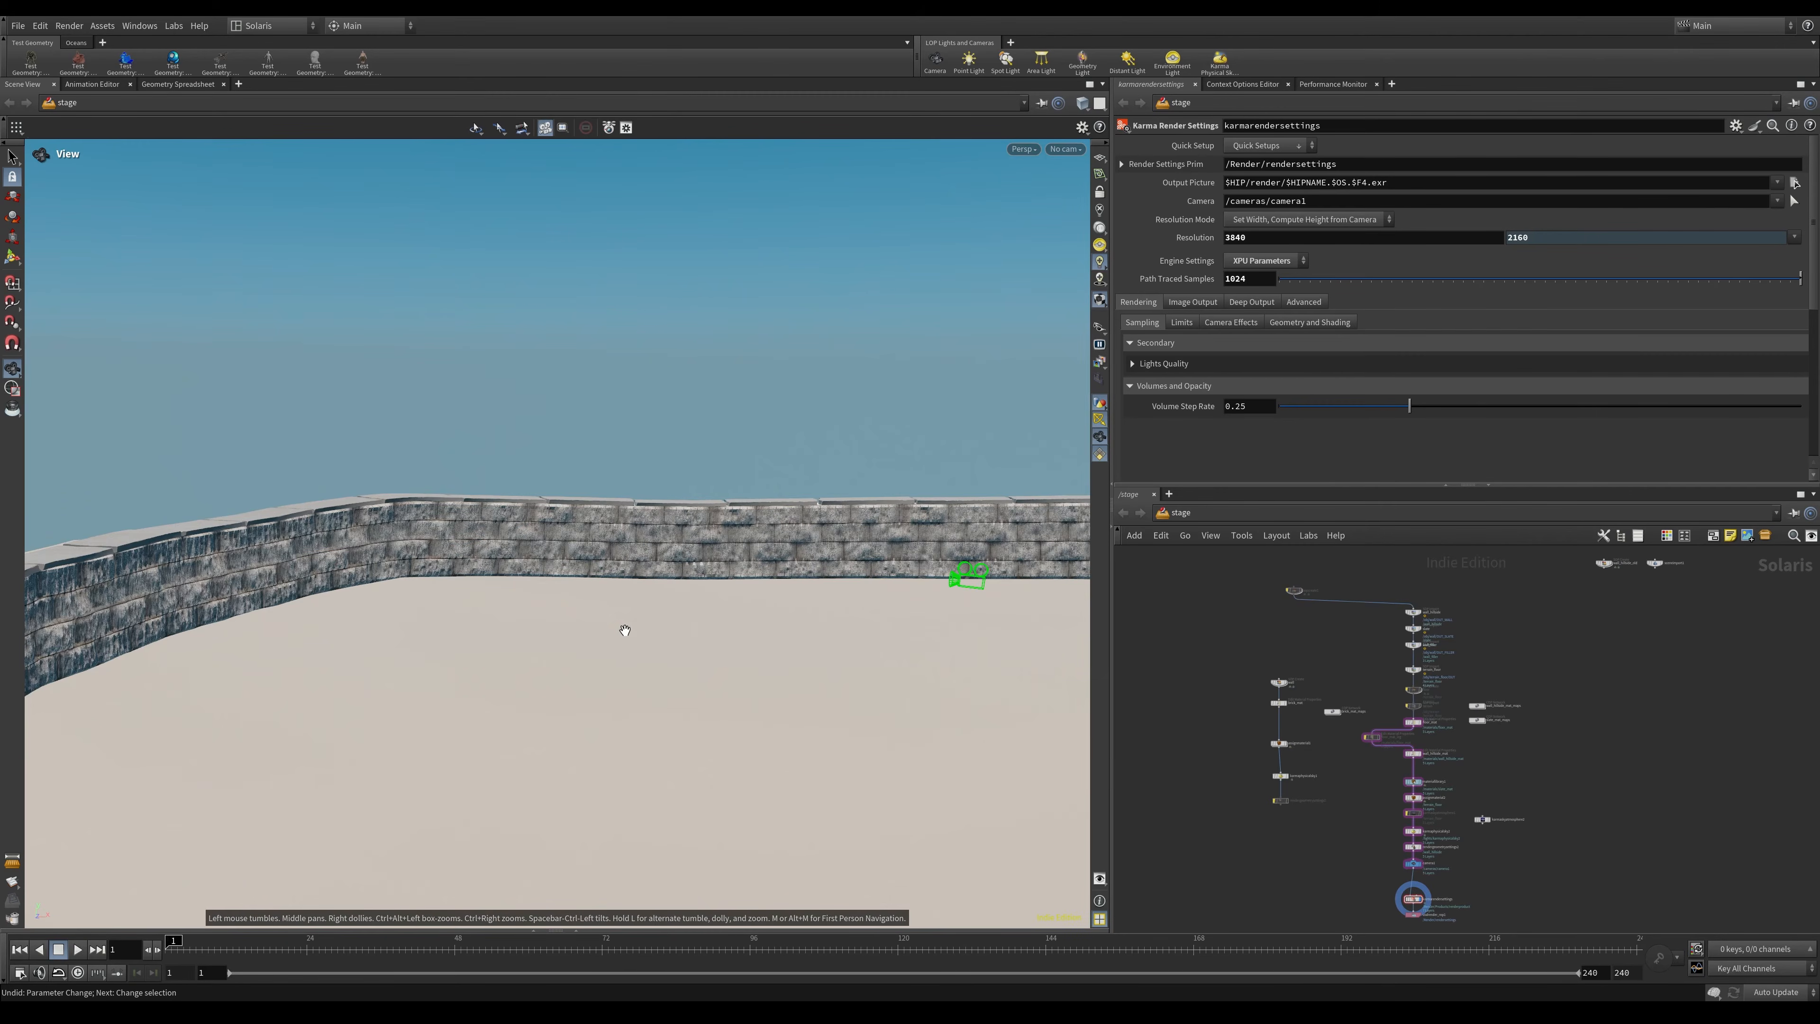
right_click_drag(630, 471, 837, 545)
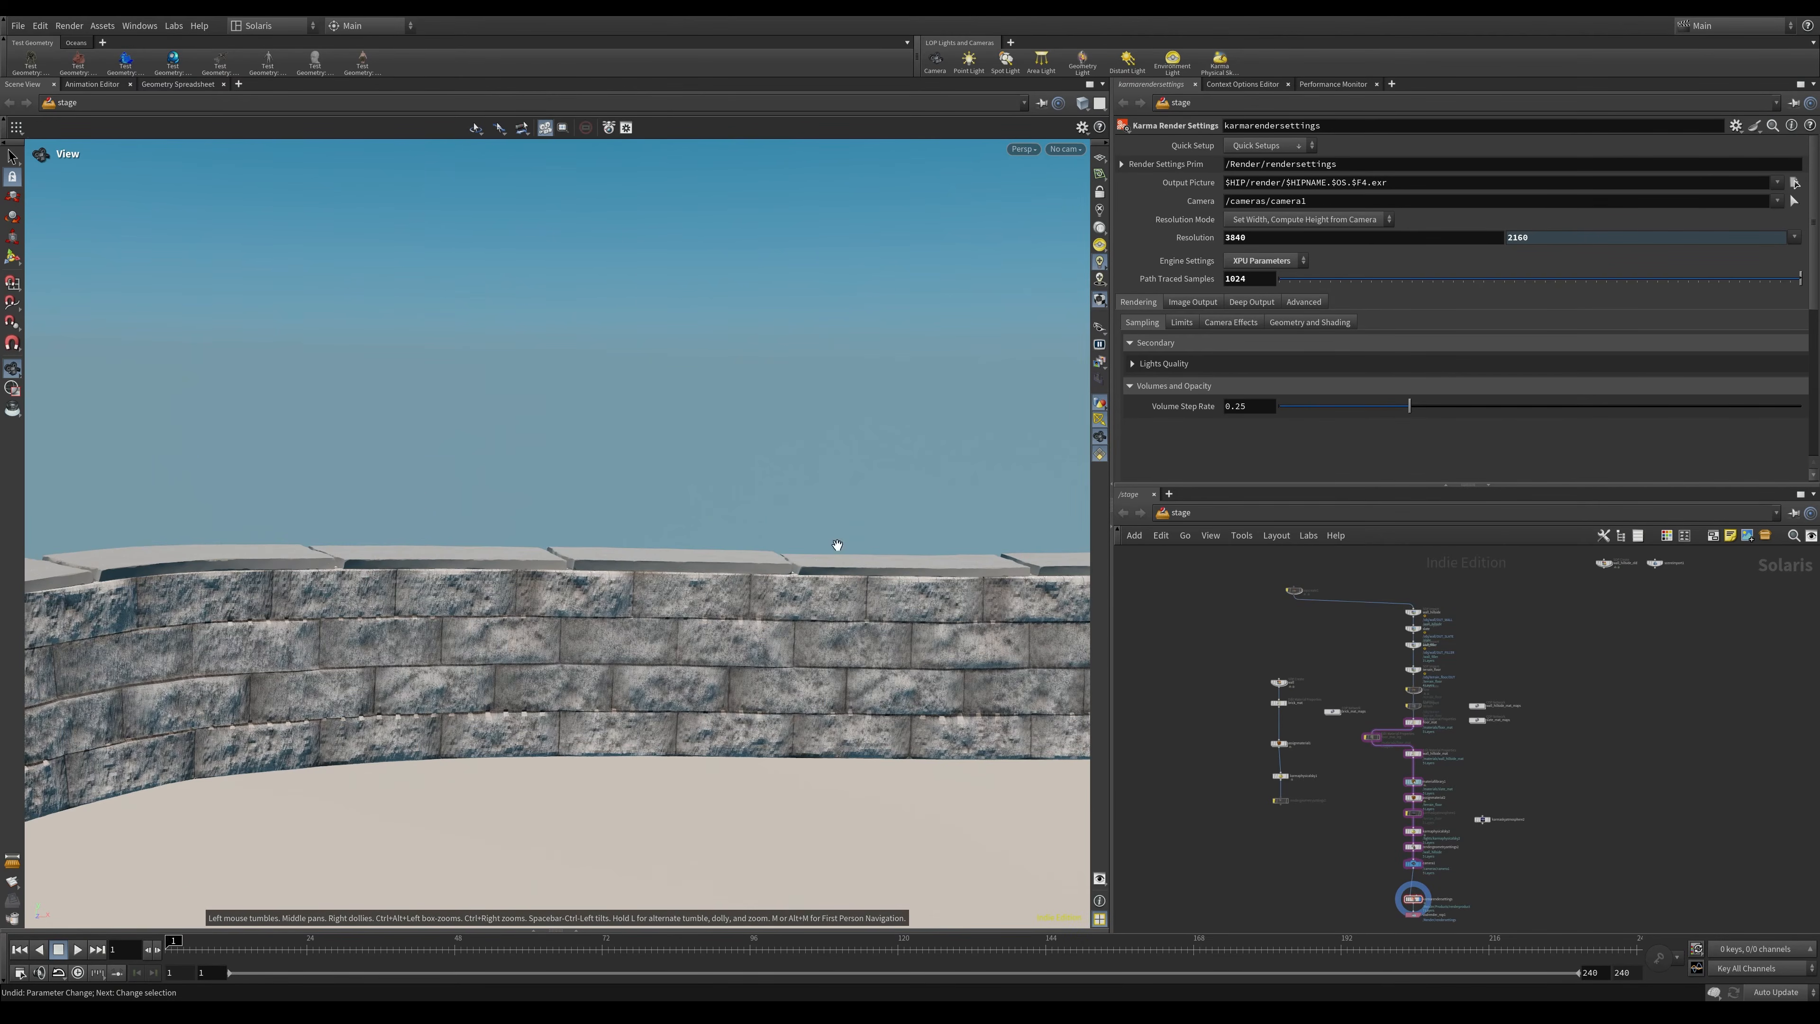
right_click_drag(788, 739, 582, 626)
left_click_drag(582, 626, 728, 639)
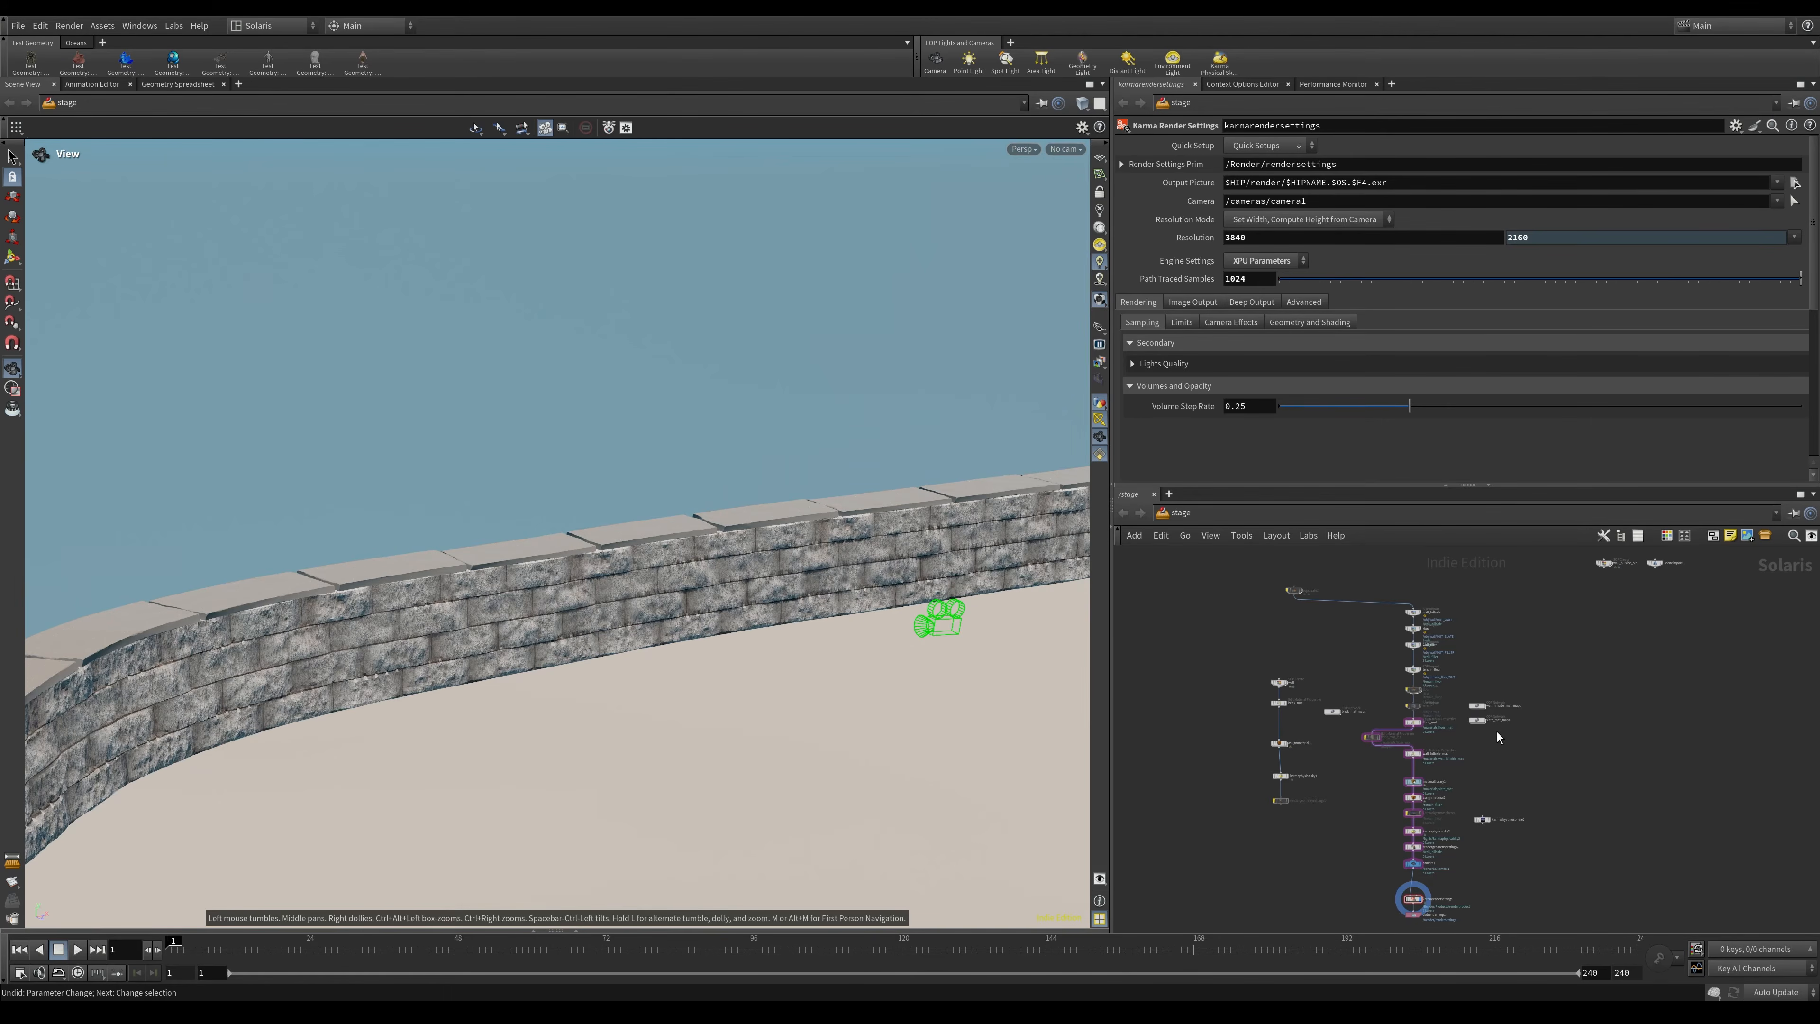
Switch the viewport renderer to Karma XPU and view the curved wall from both sides of its bend.
left_click(1025, 151)
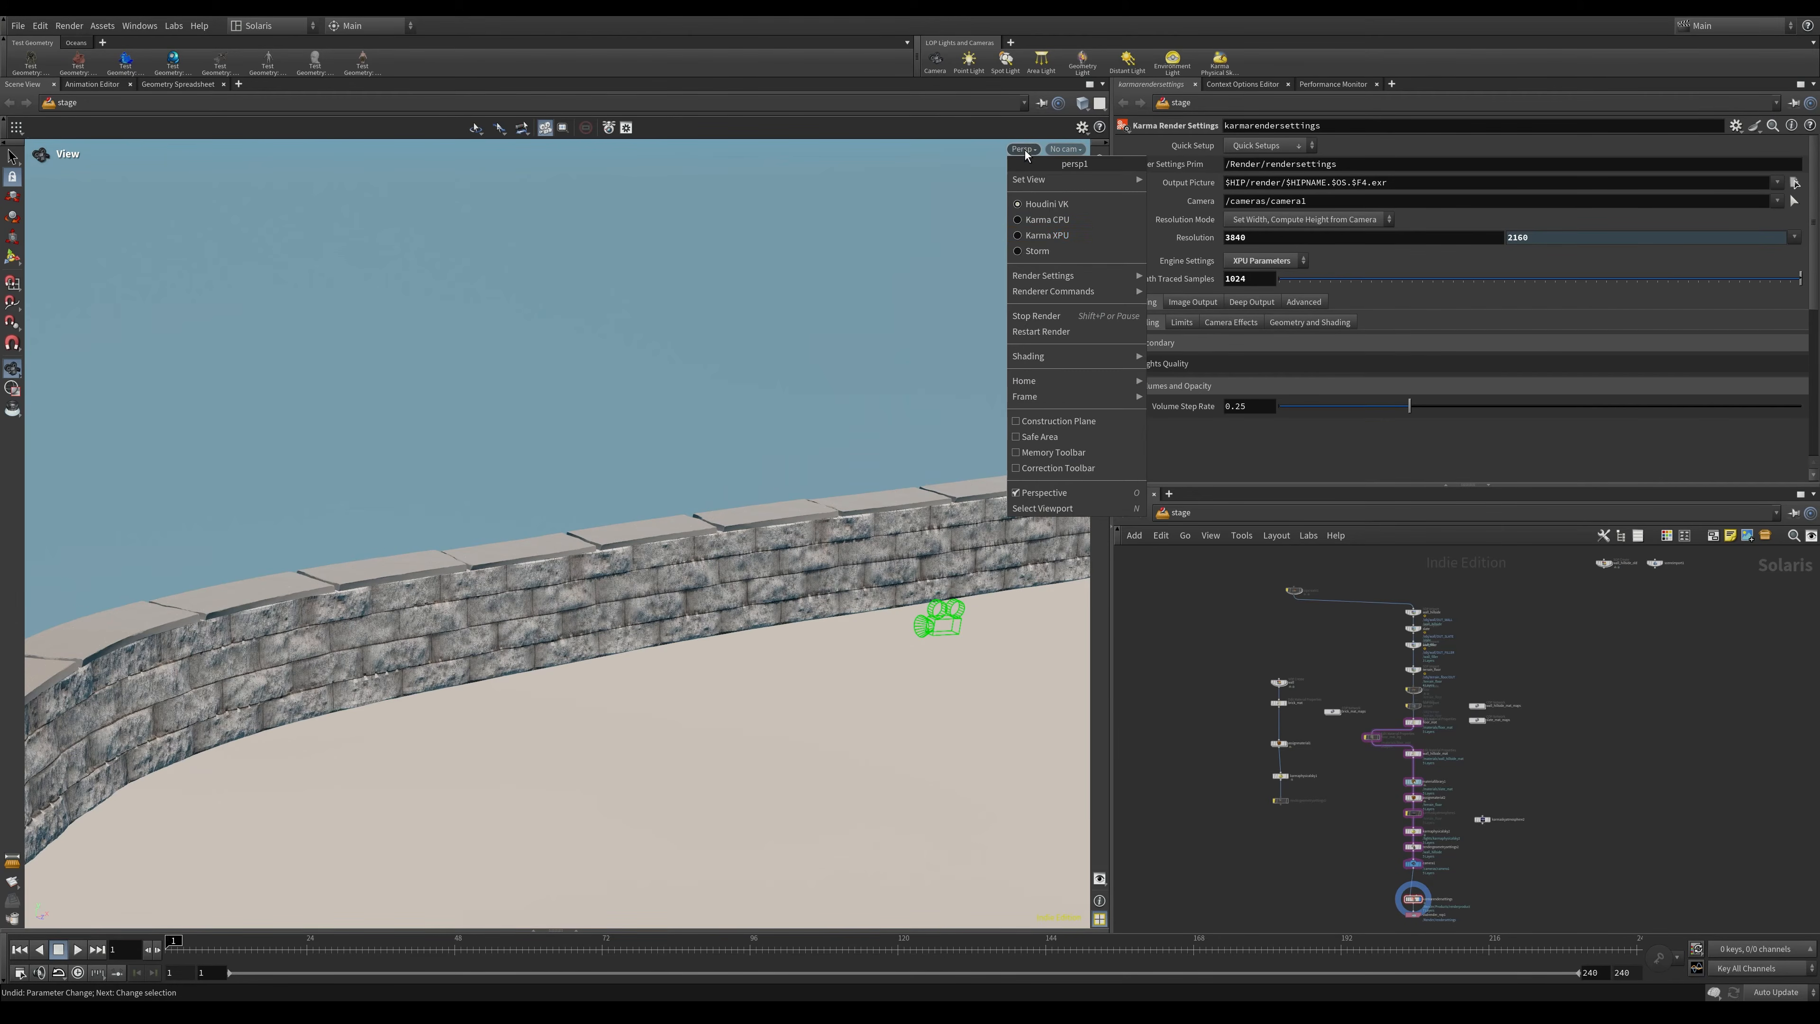
left_click(1060, 239)
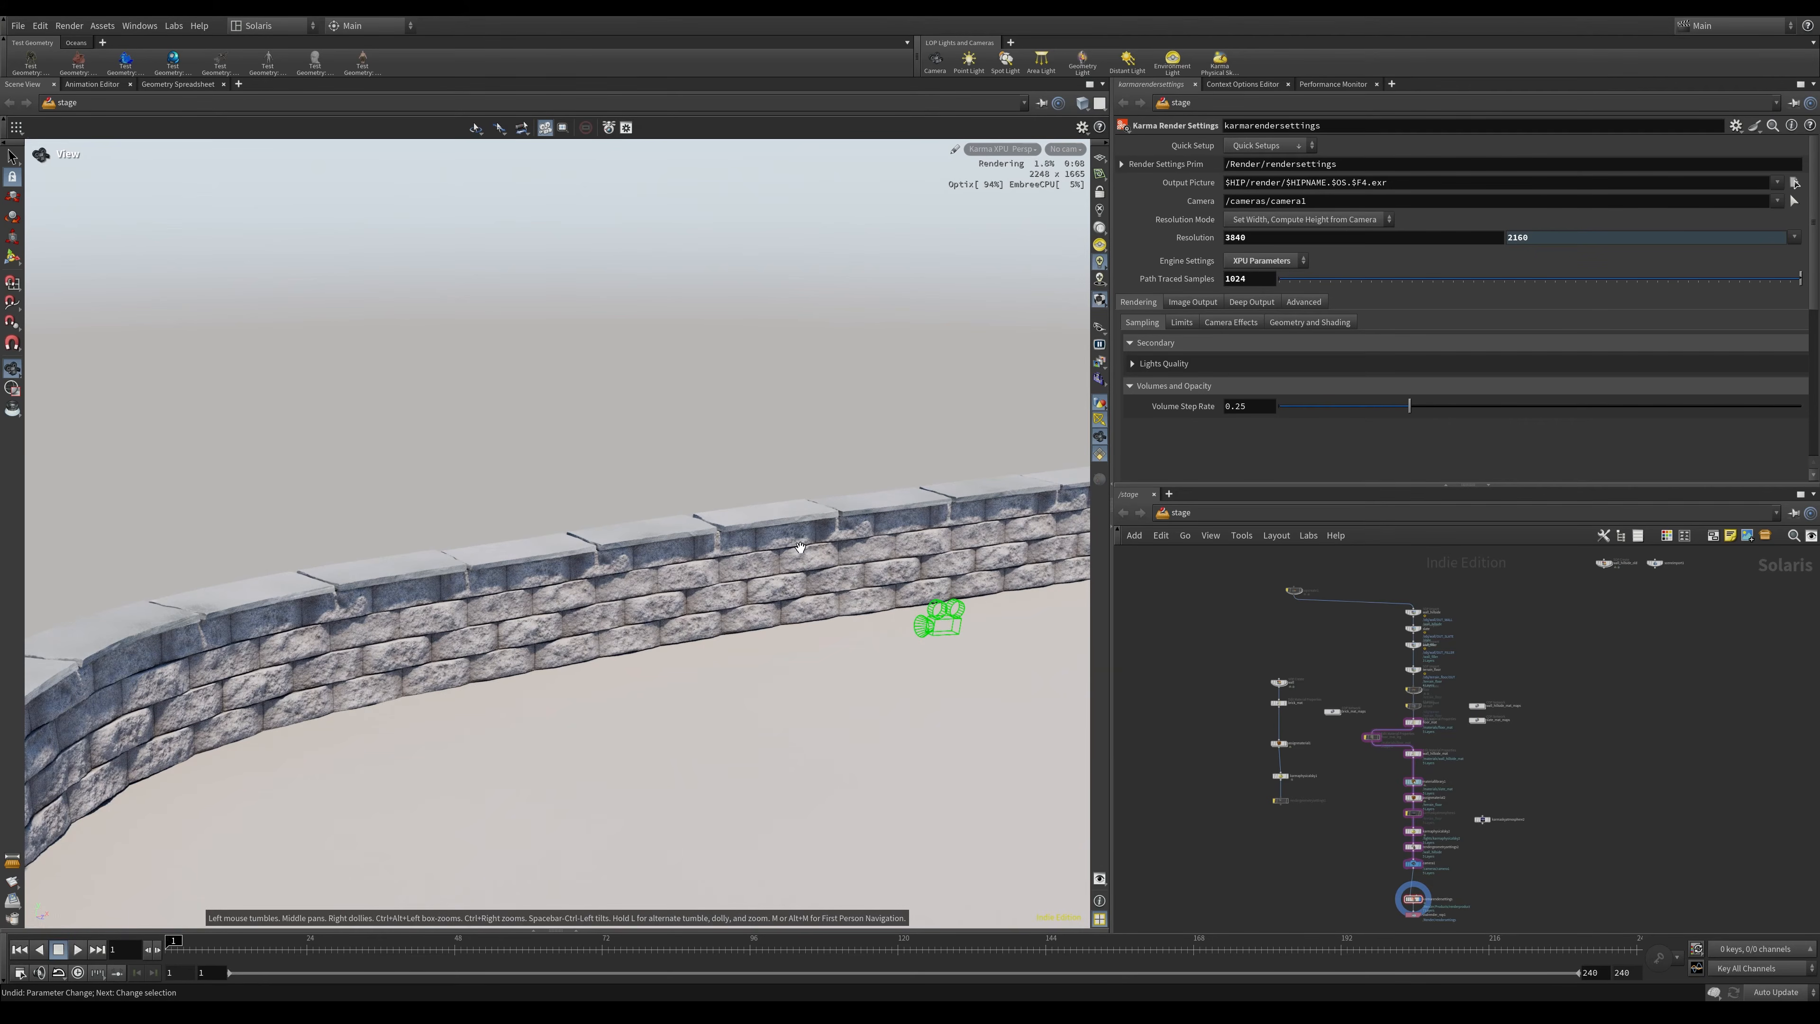
left_click_drag(715, 699, 491, 604)
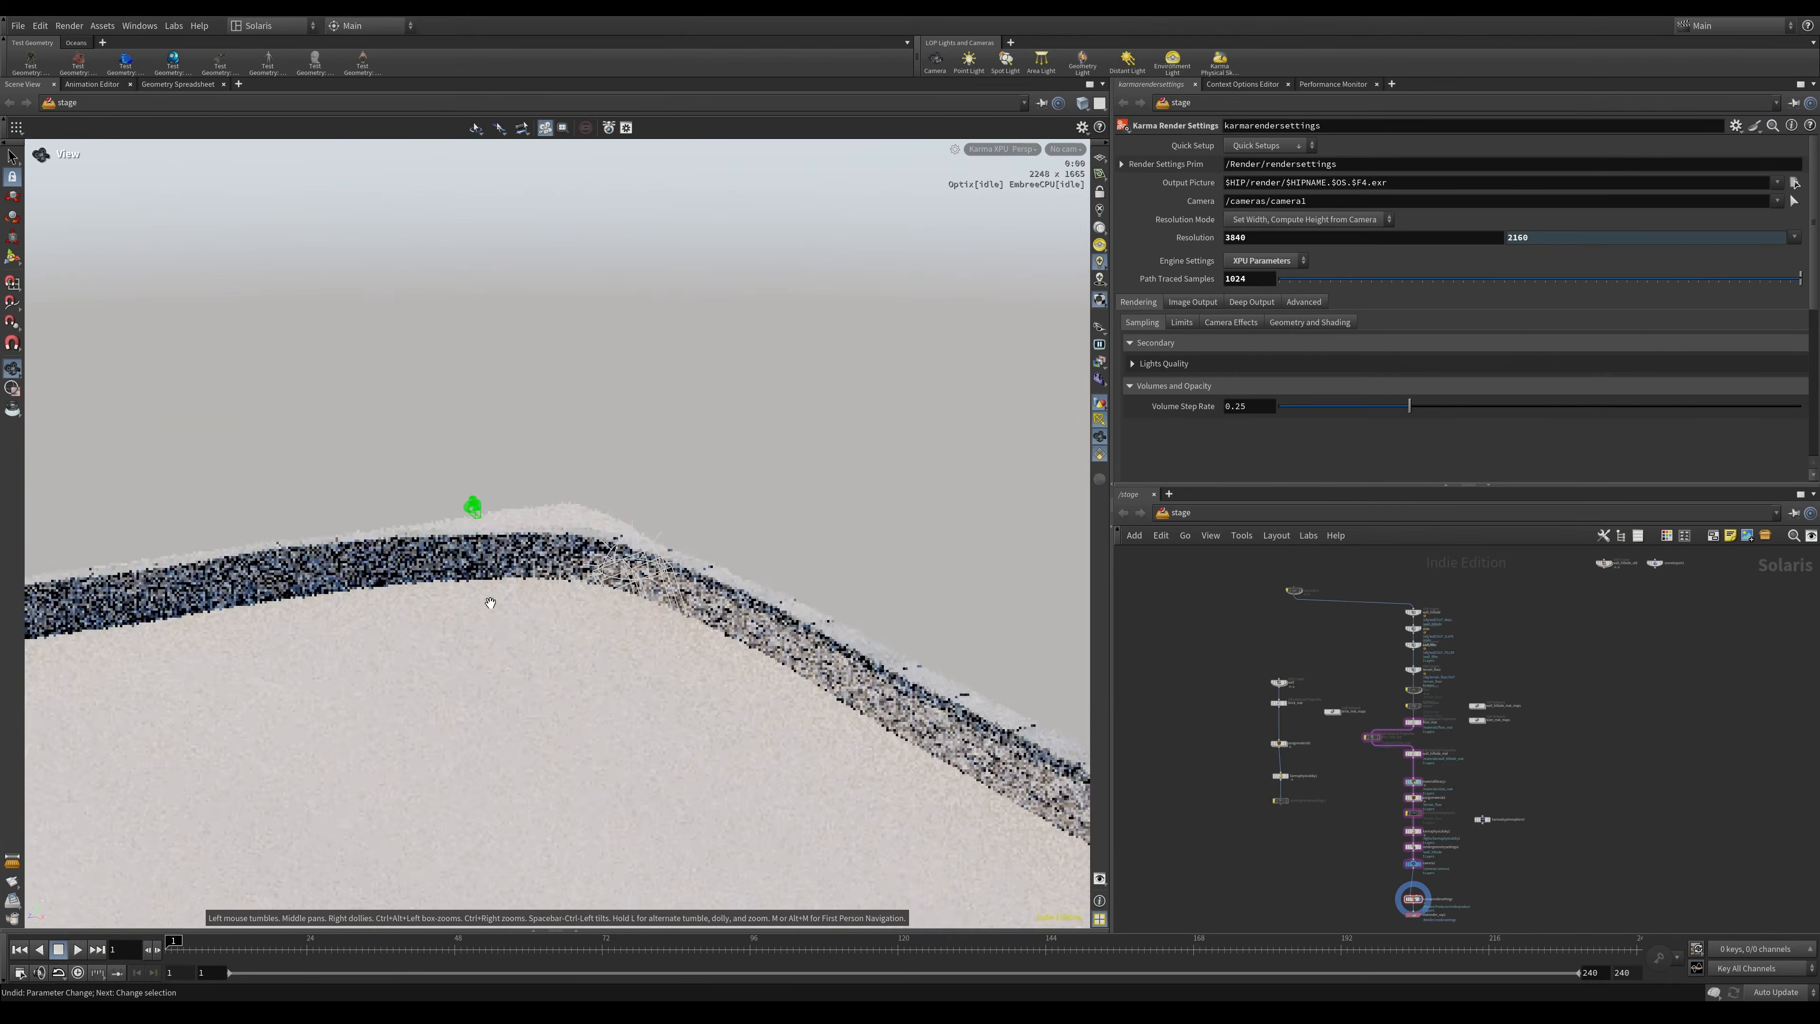
left_click_drag(520, 648, 857, 635)
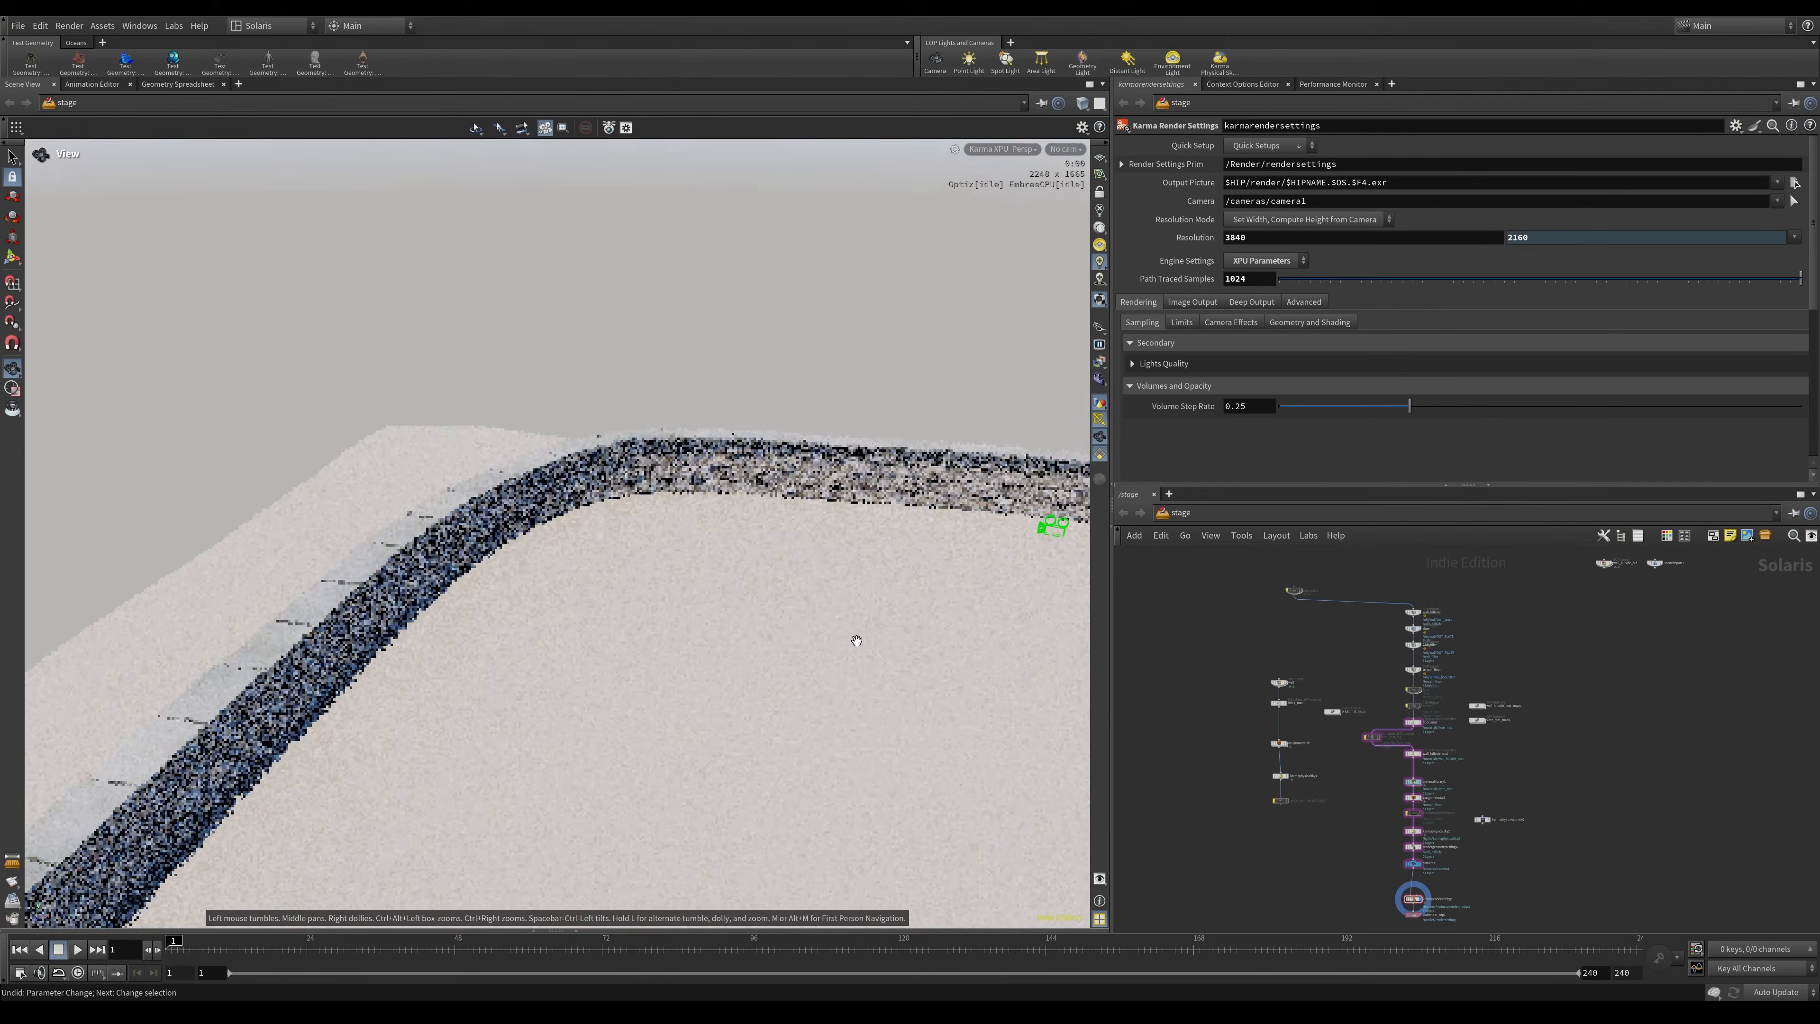
Inspect the rendered stone blocks and top slates up close, on both the shaded and the sunlit stretch of wall.
middle_click_drag(247, 706, 367, 650)
right_click_drag(367, 651, 569, 594)
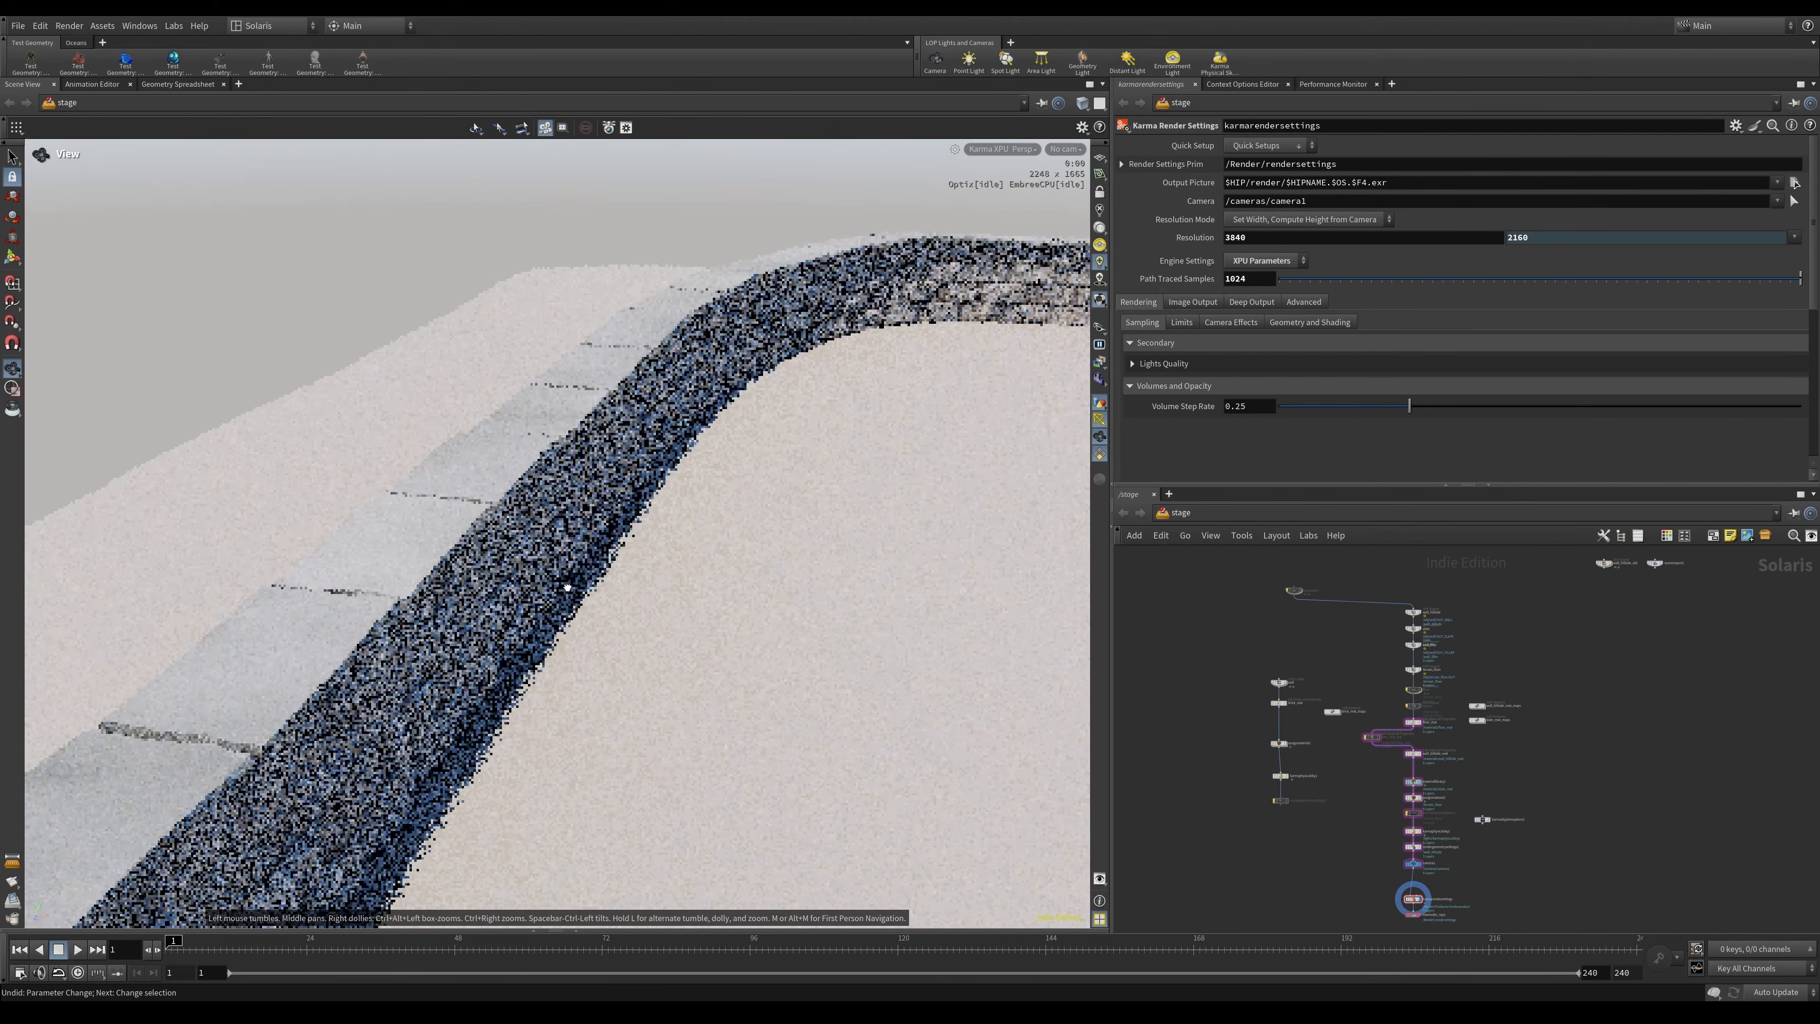
left_click_drag(568, 593, 563, 585)
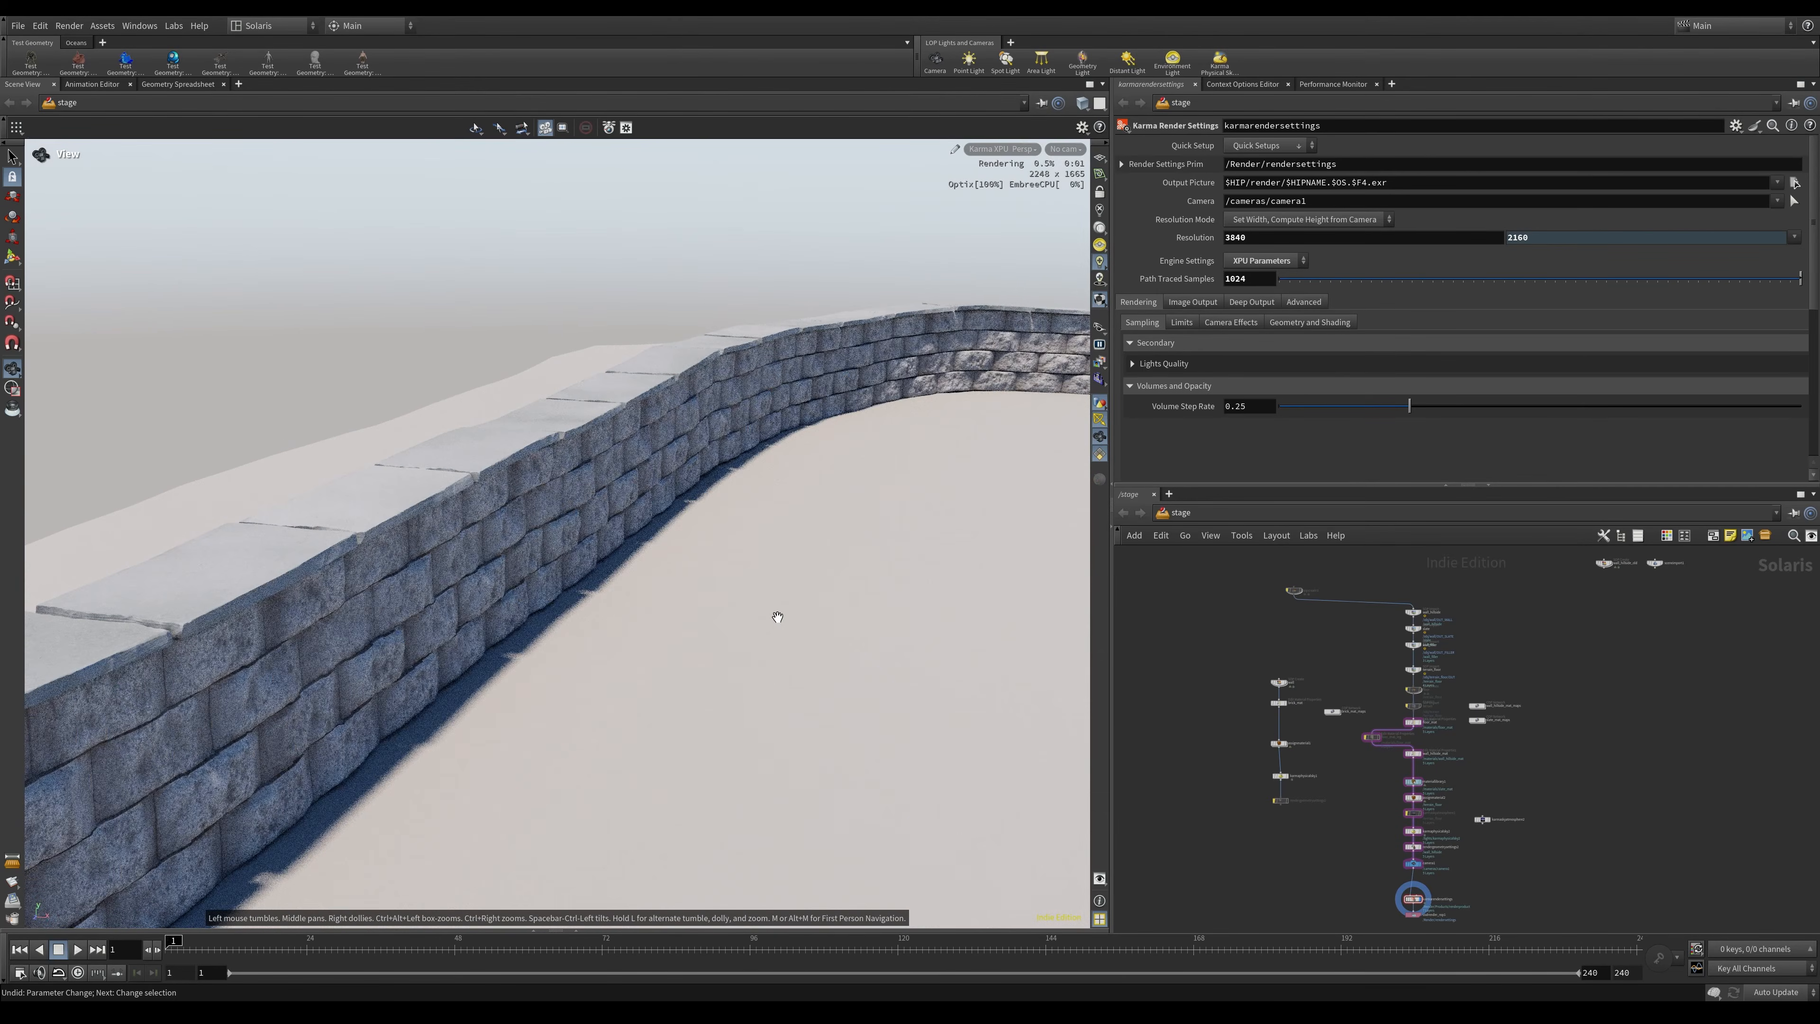
middle_click_drag(907, 574, 385, 635)
right_click_drag(386, 635, 1040, 449)
middle_click_drag(1040, 449, 423, 631)
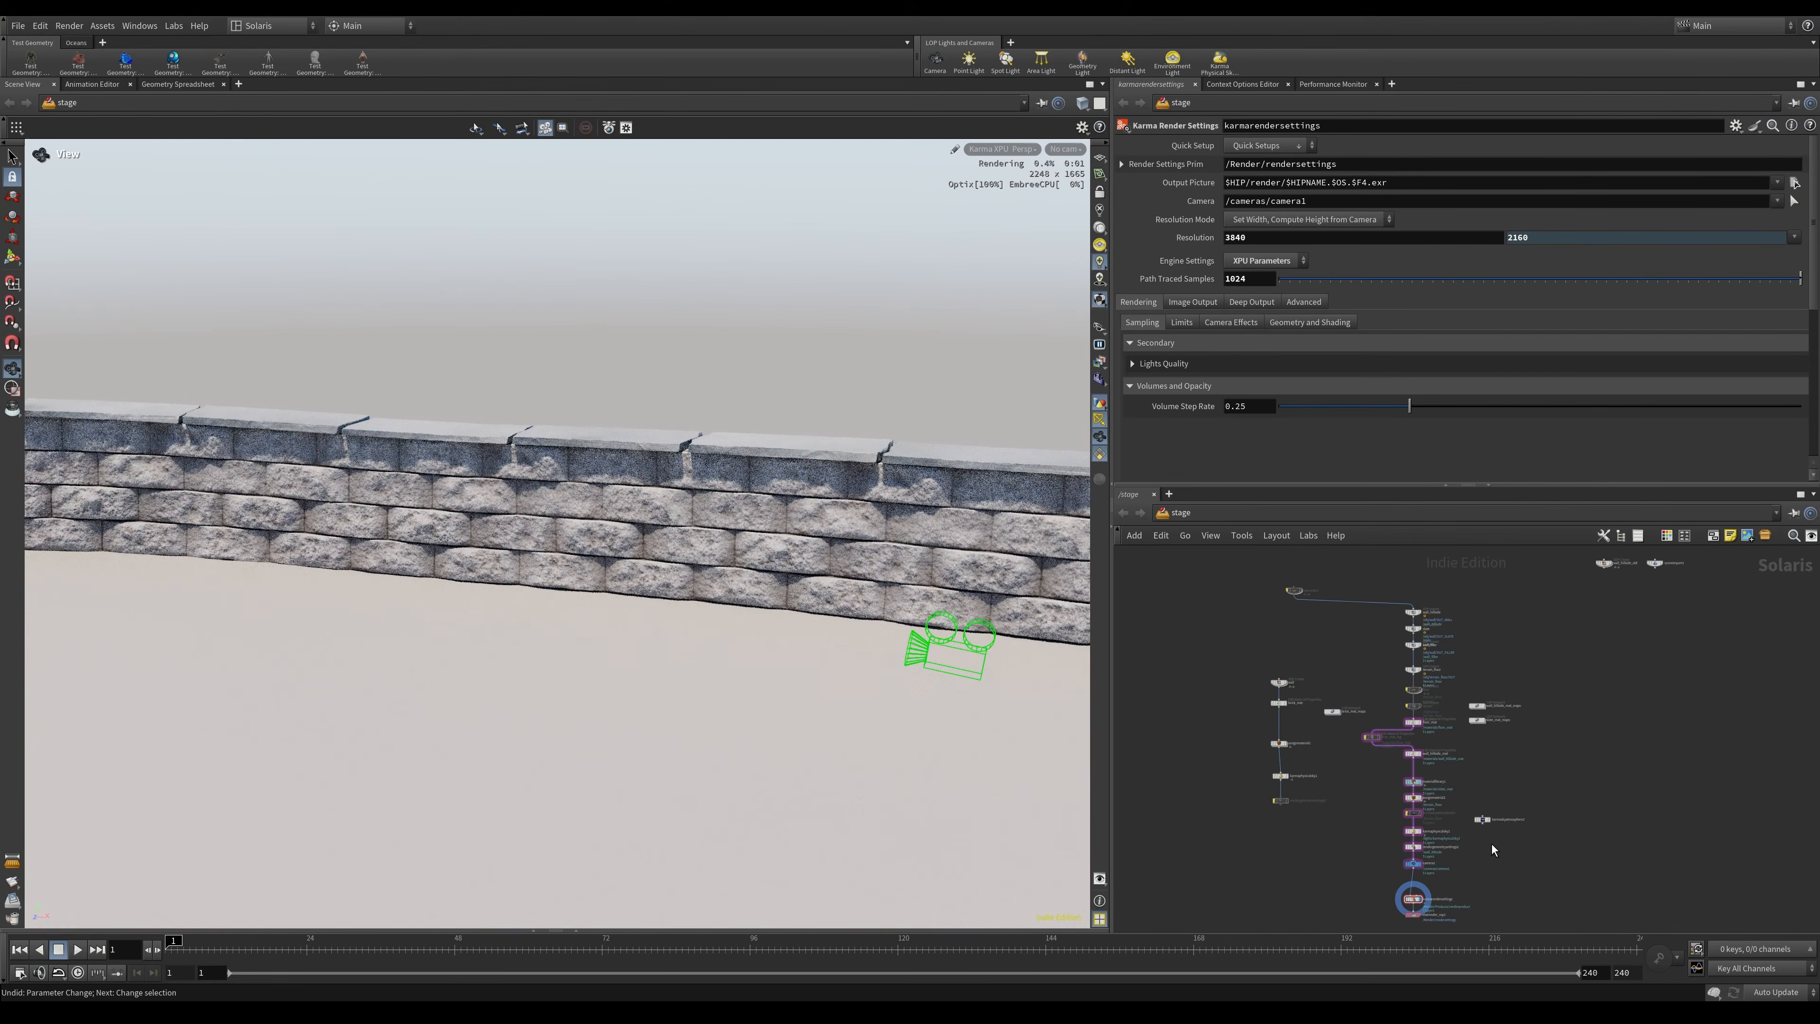
Open the wall_hillside_mat_maps Copernicus network and frame the minimum1 brick height pattern in the viewport.
scroll(1476, 796, "up", 3)
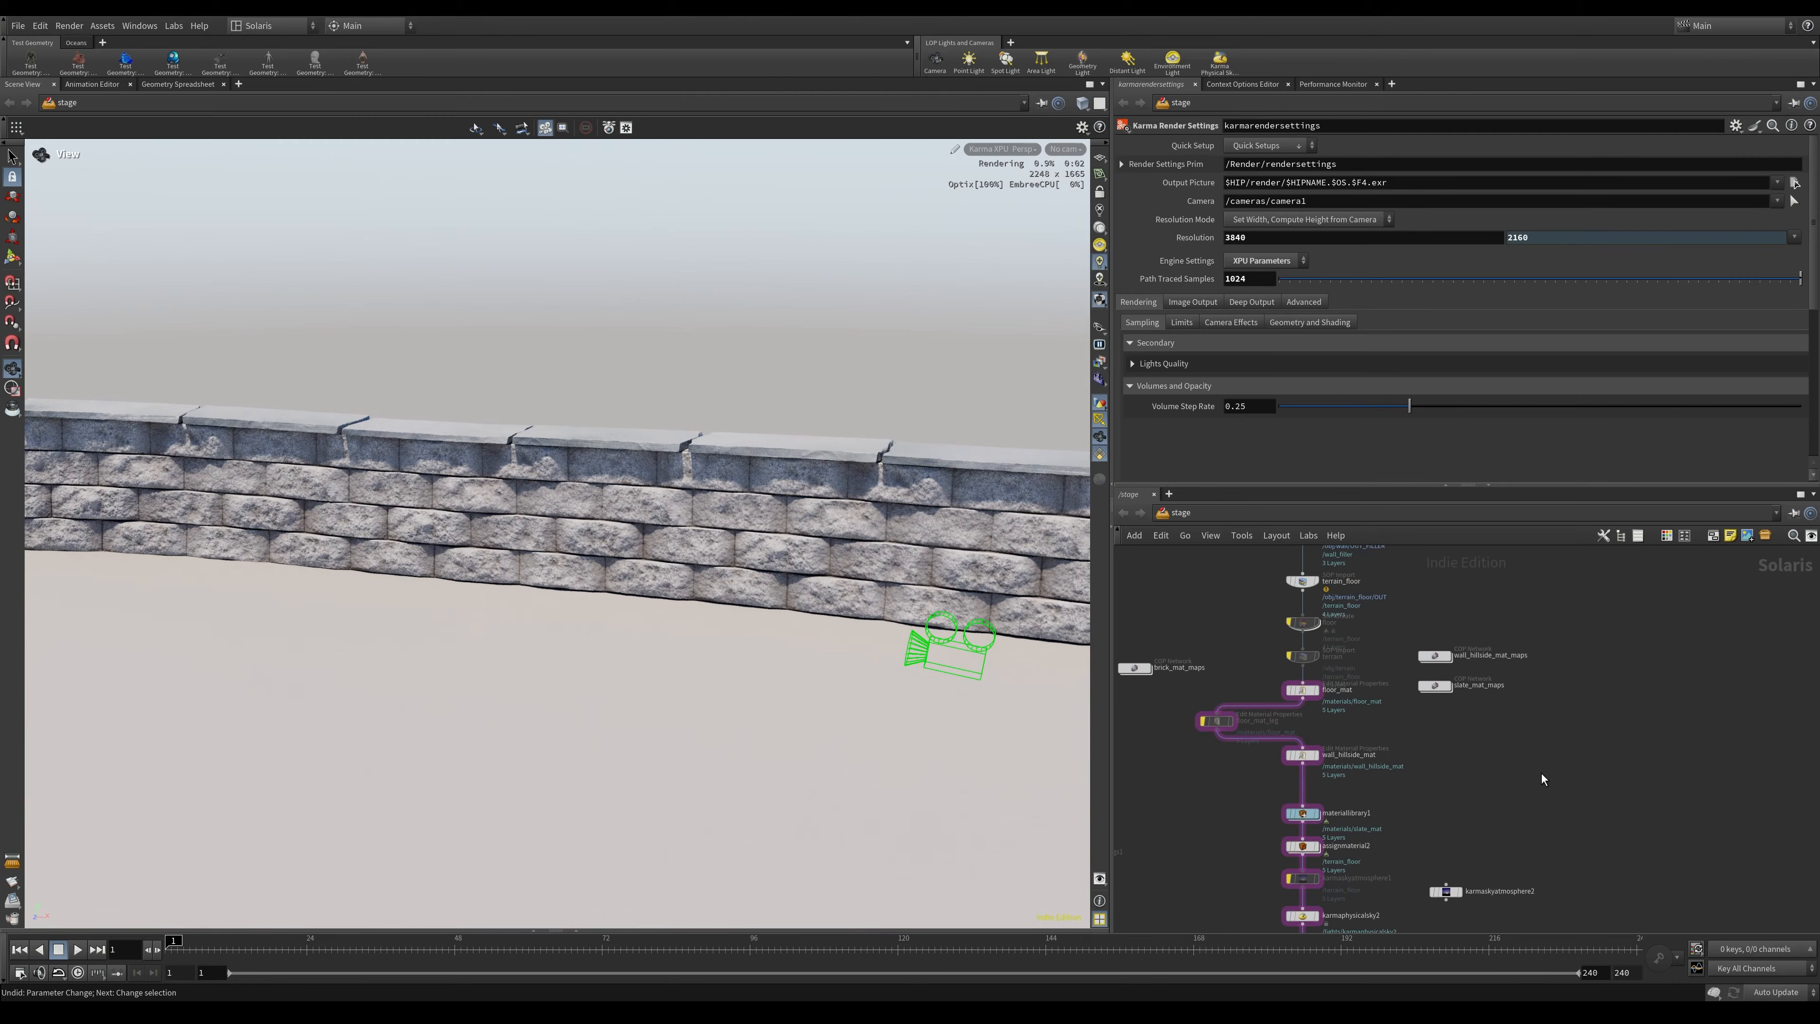
scroll(1469, 669, "up", 2)
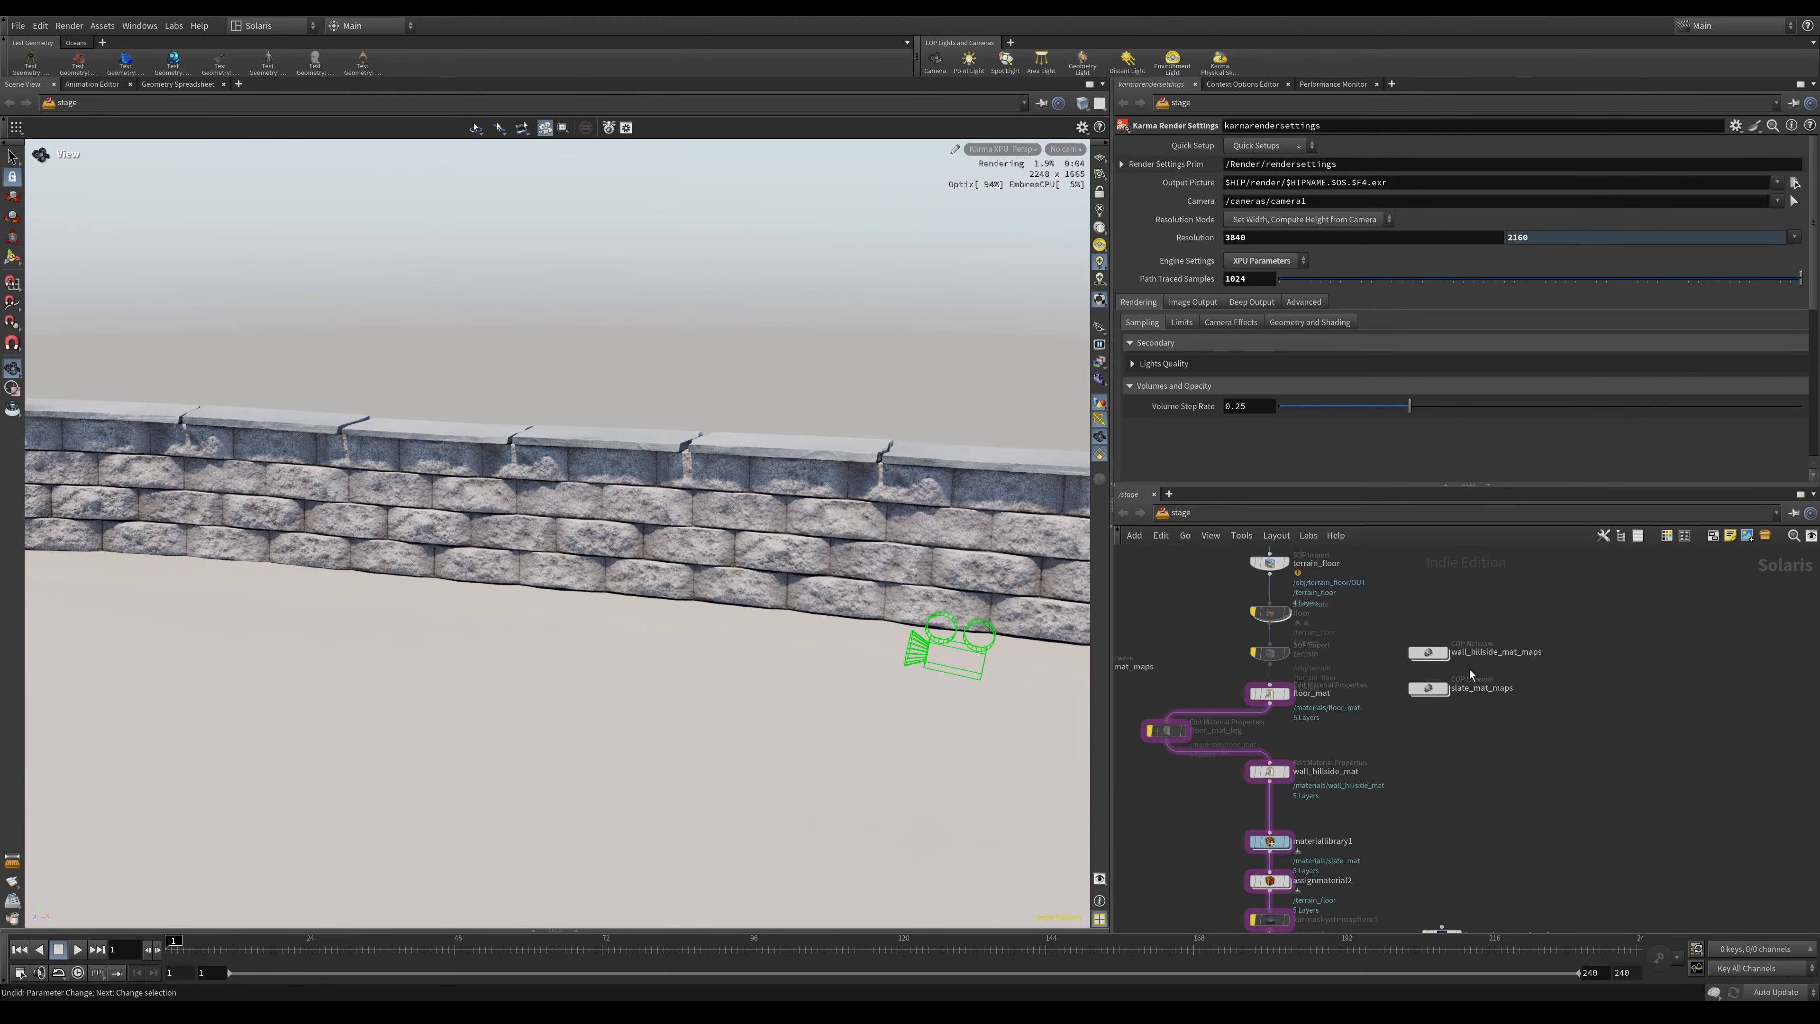
double_click(1431, 651)
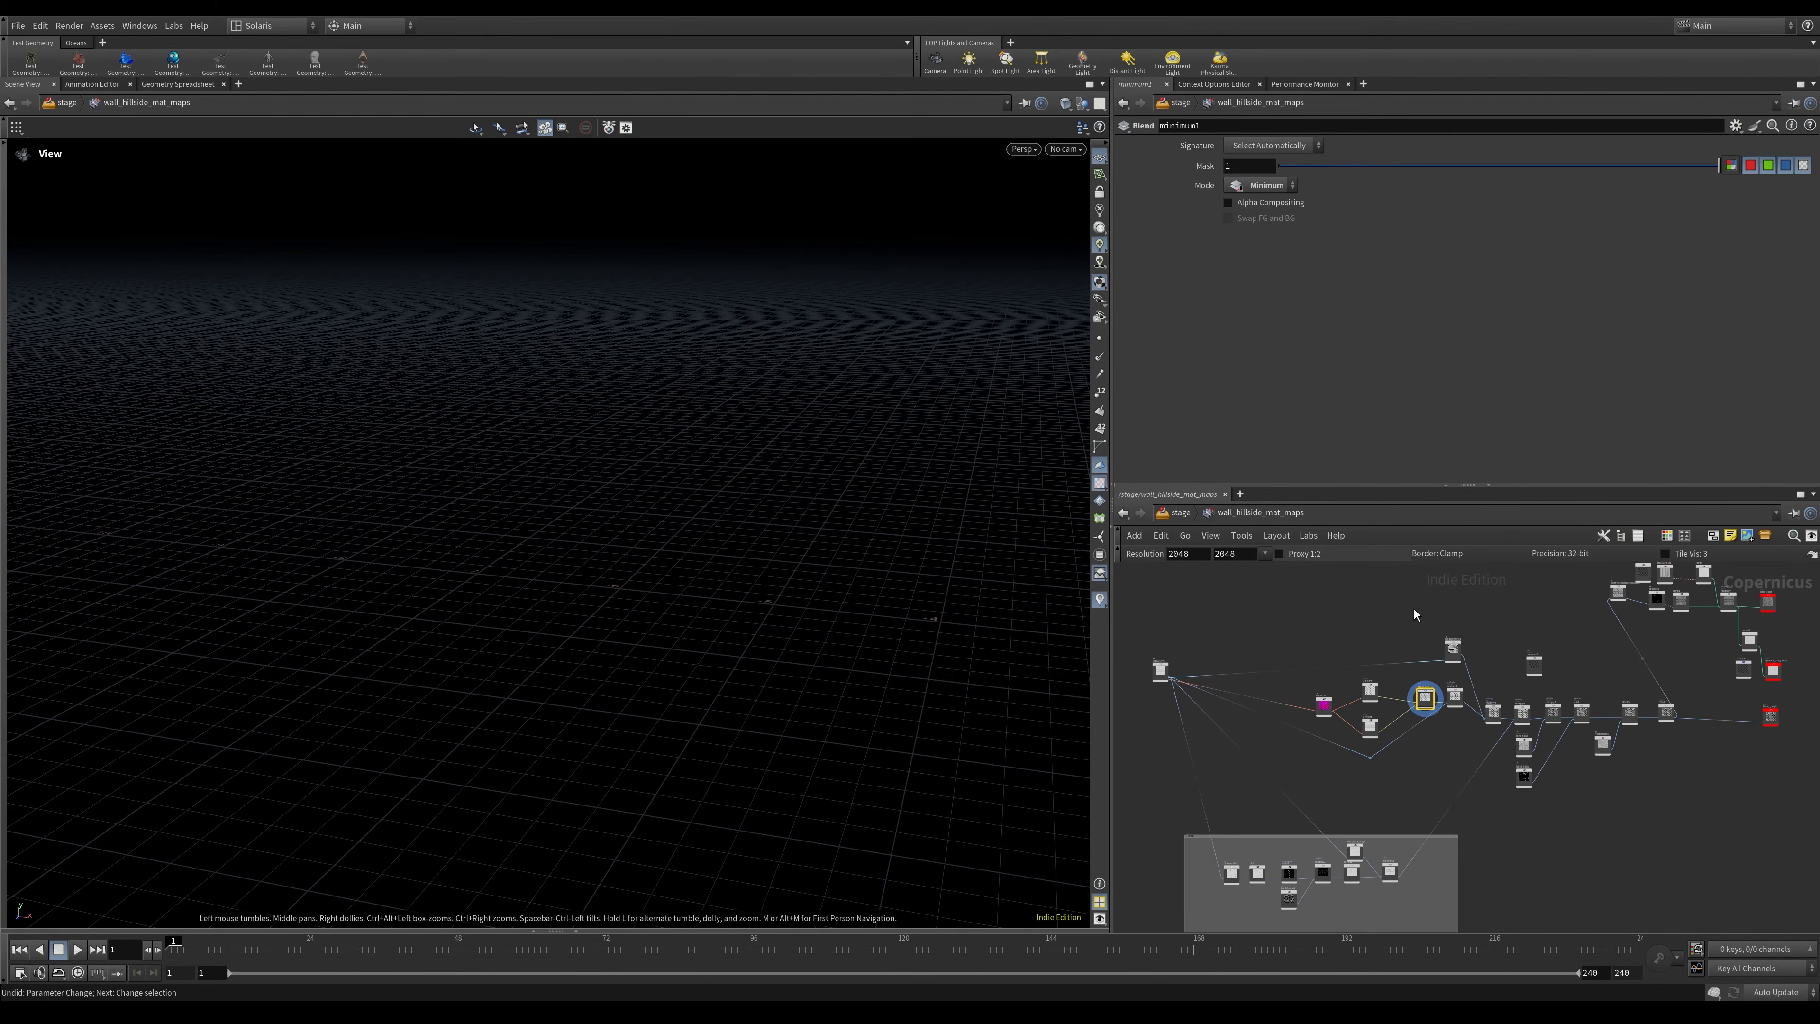
key("f")
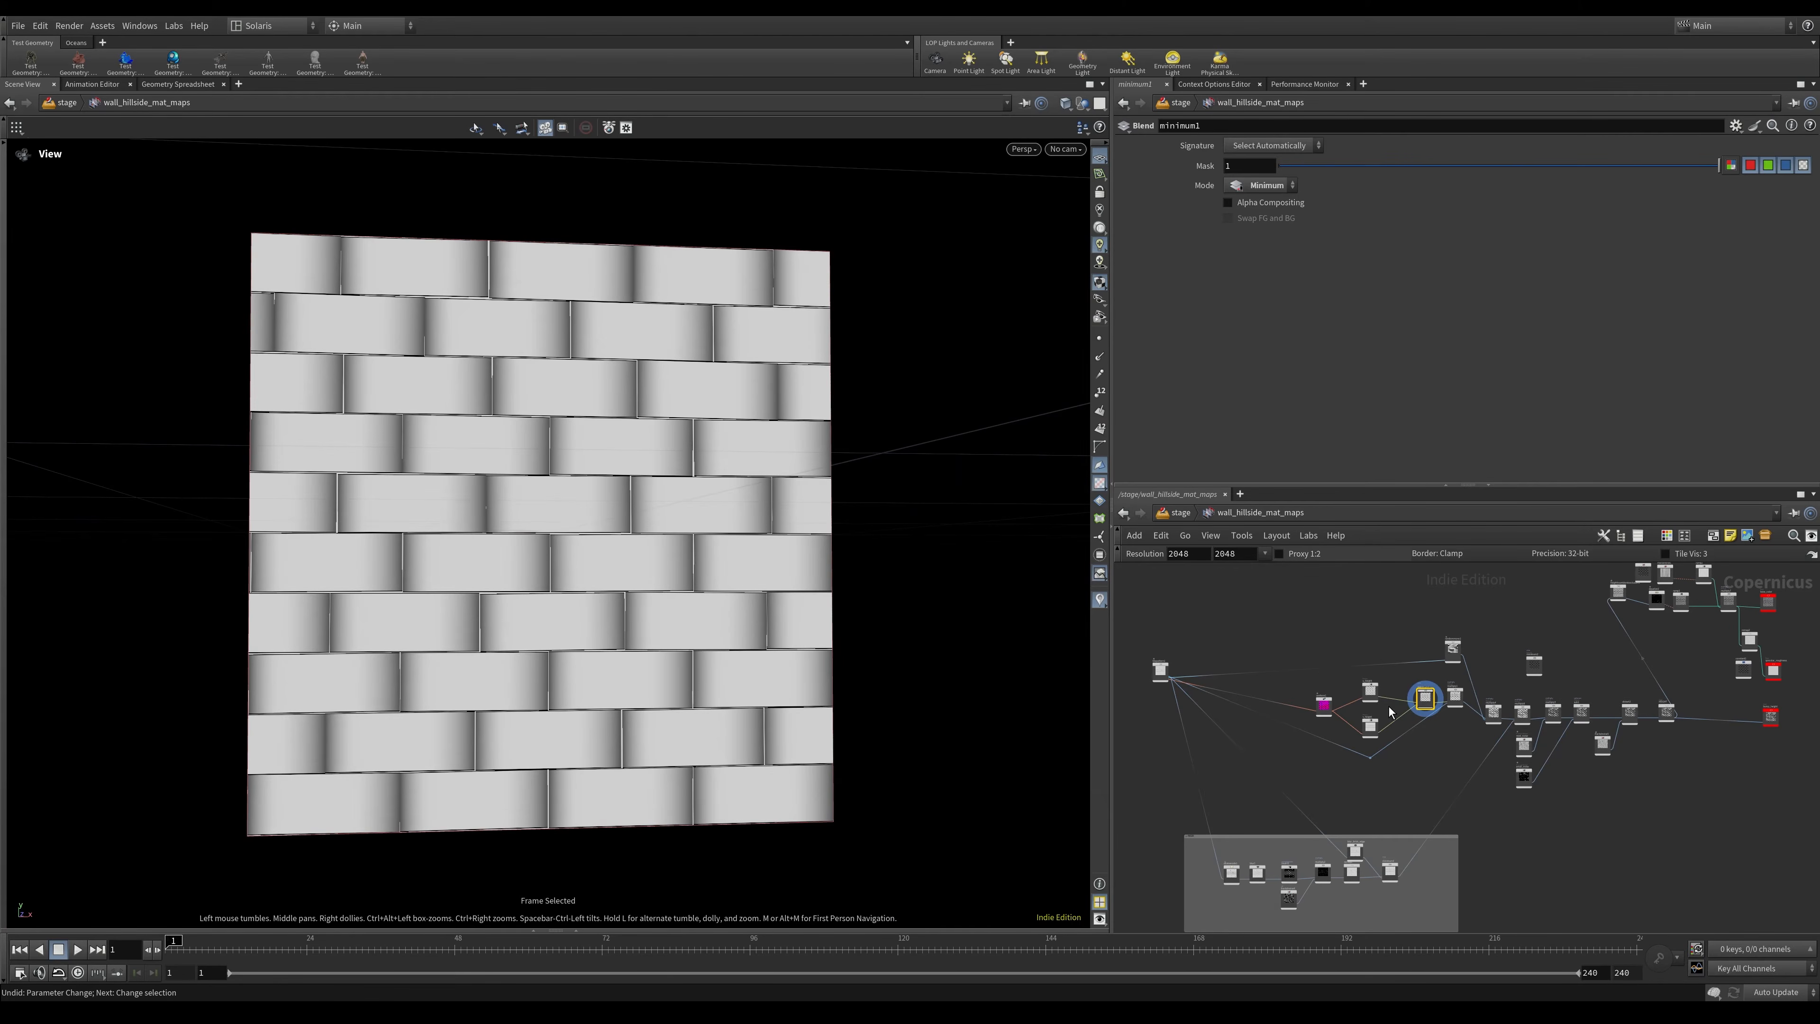
Display the UV Transform node that feeds the u and v height ramps to show the per-brick UV colours.
left_click_drag(1321, 669, 1365, 720)
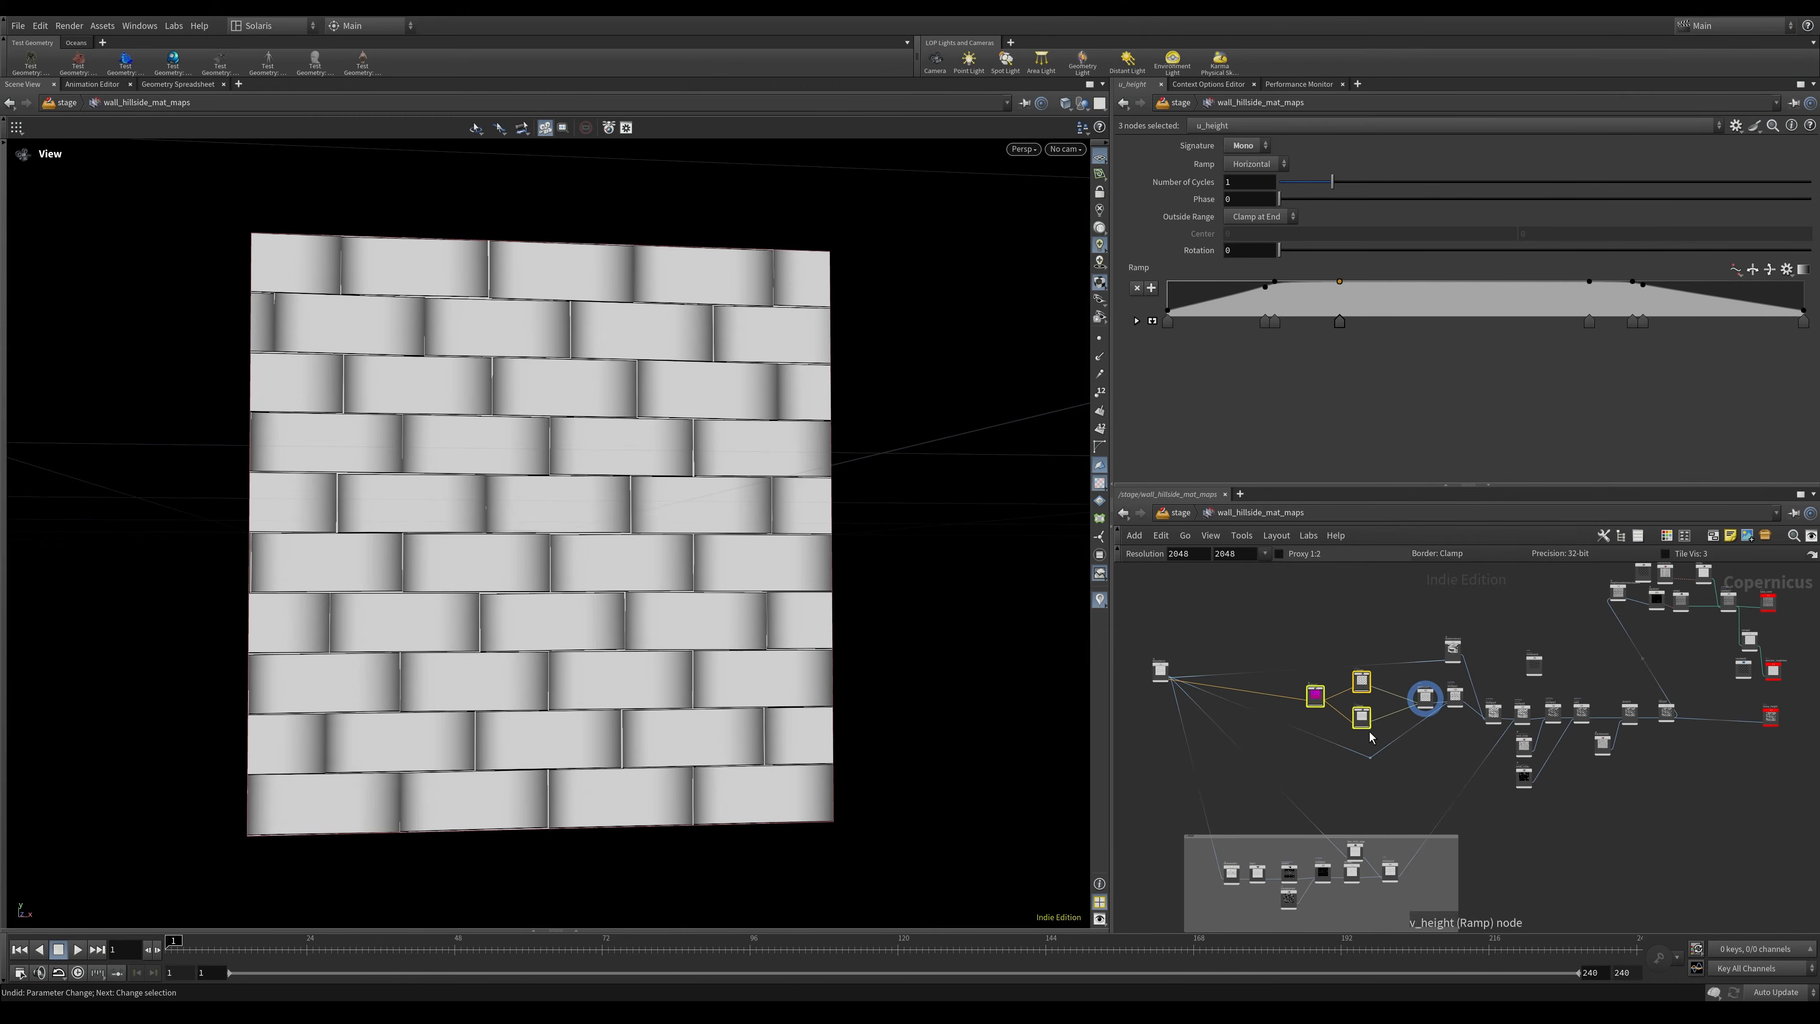
scroll(1368, 832, "up", 3)
scroll(1475, 700, "up", 4)
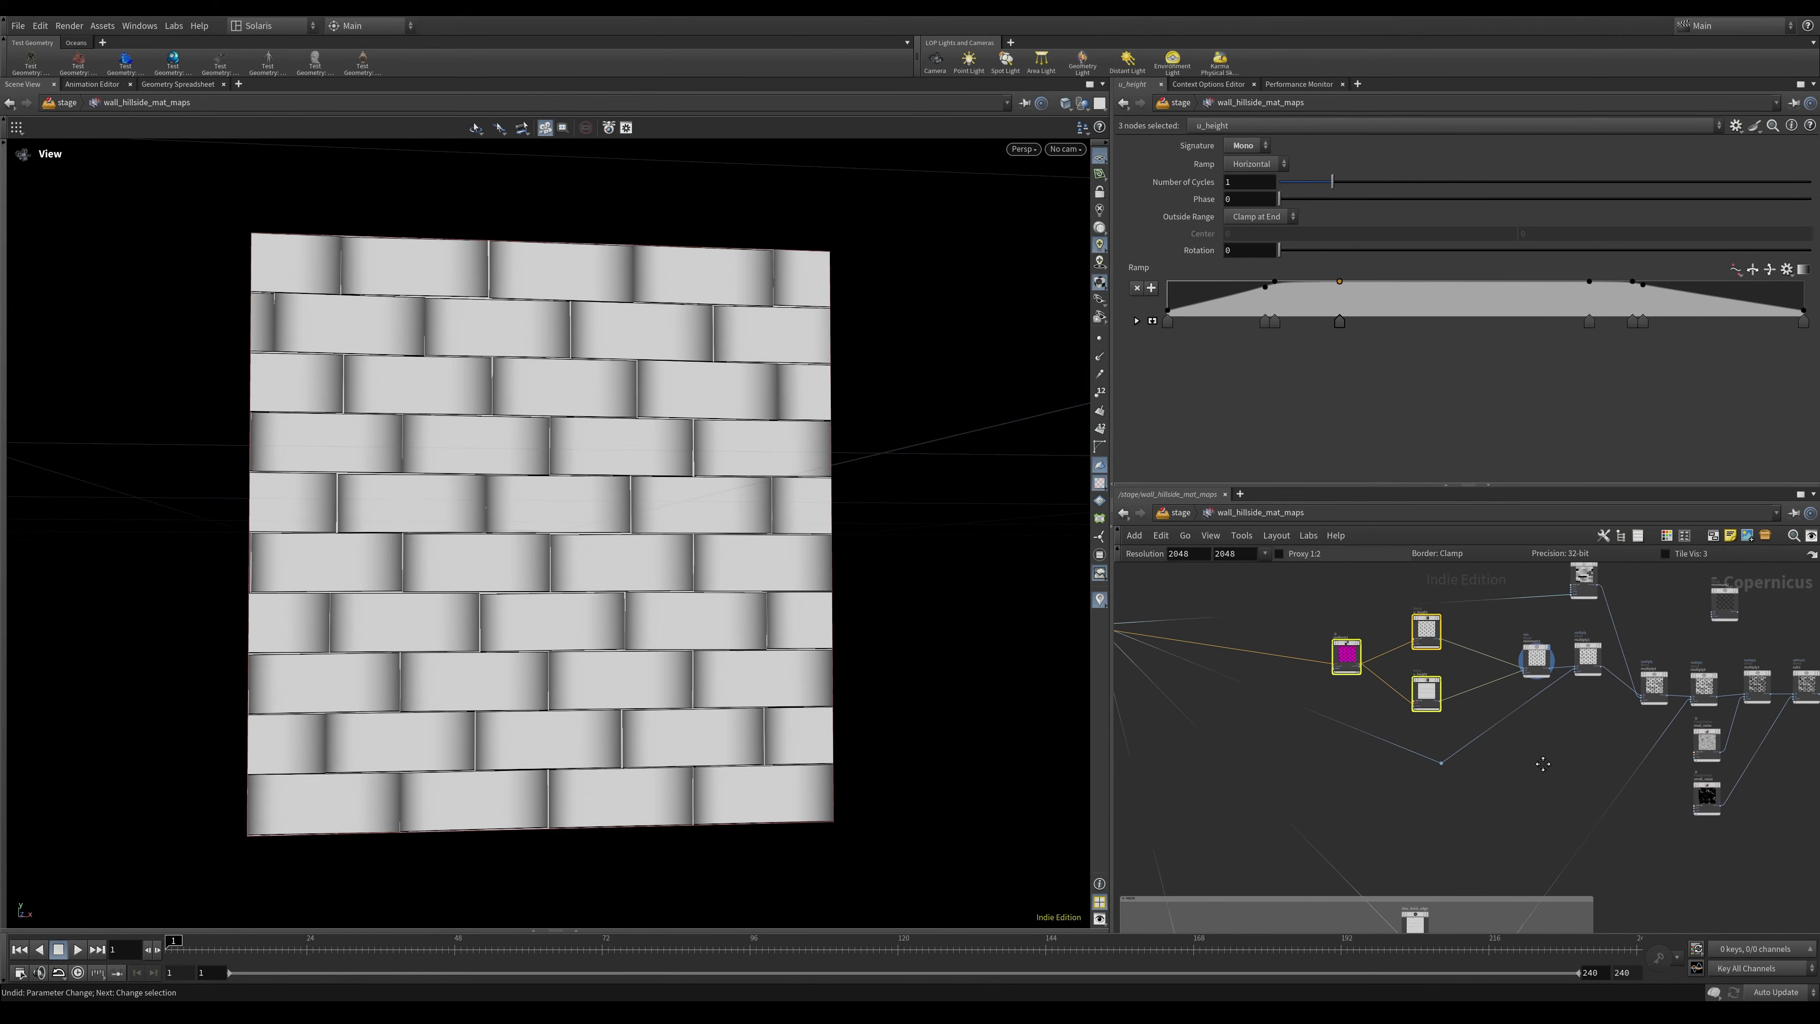
left_click(1372, 688)
key("r")
middle_click_drag(1436, 774, 1599, 833)
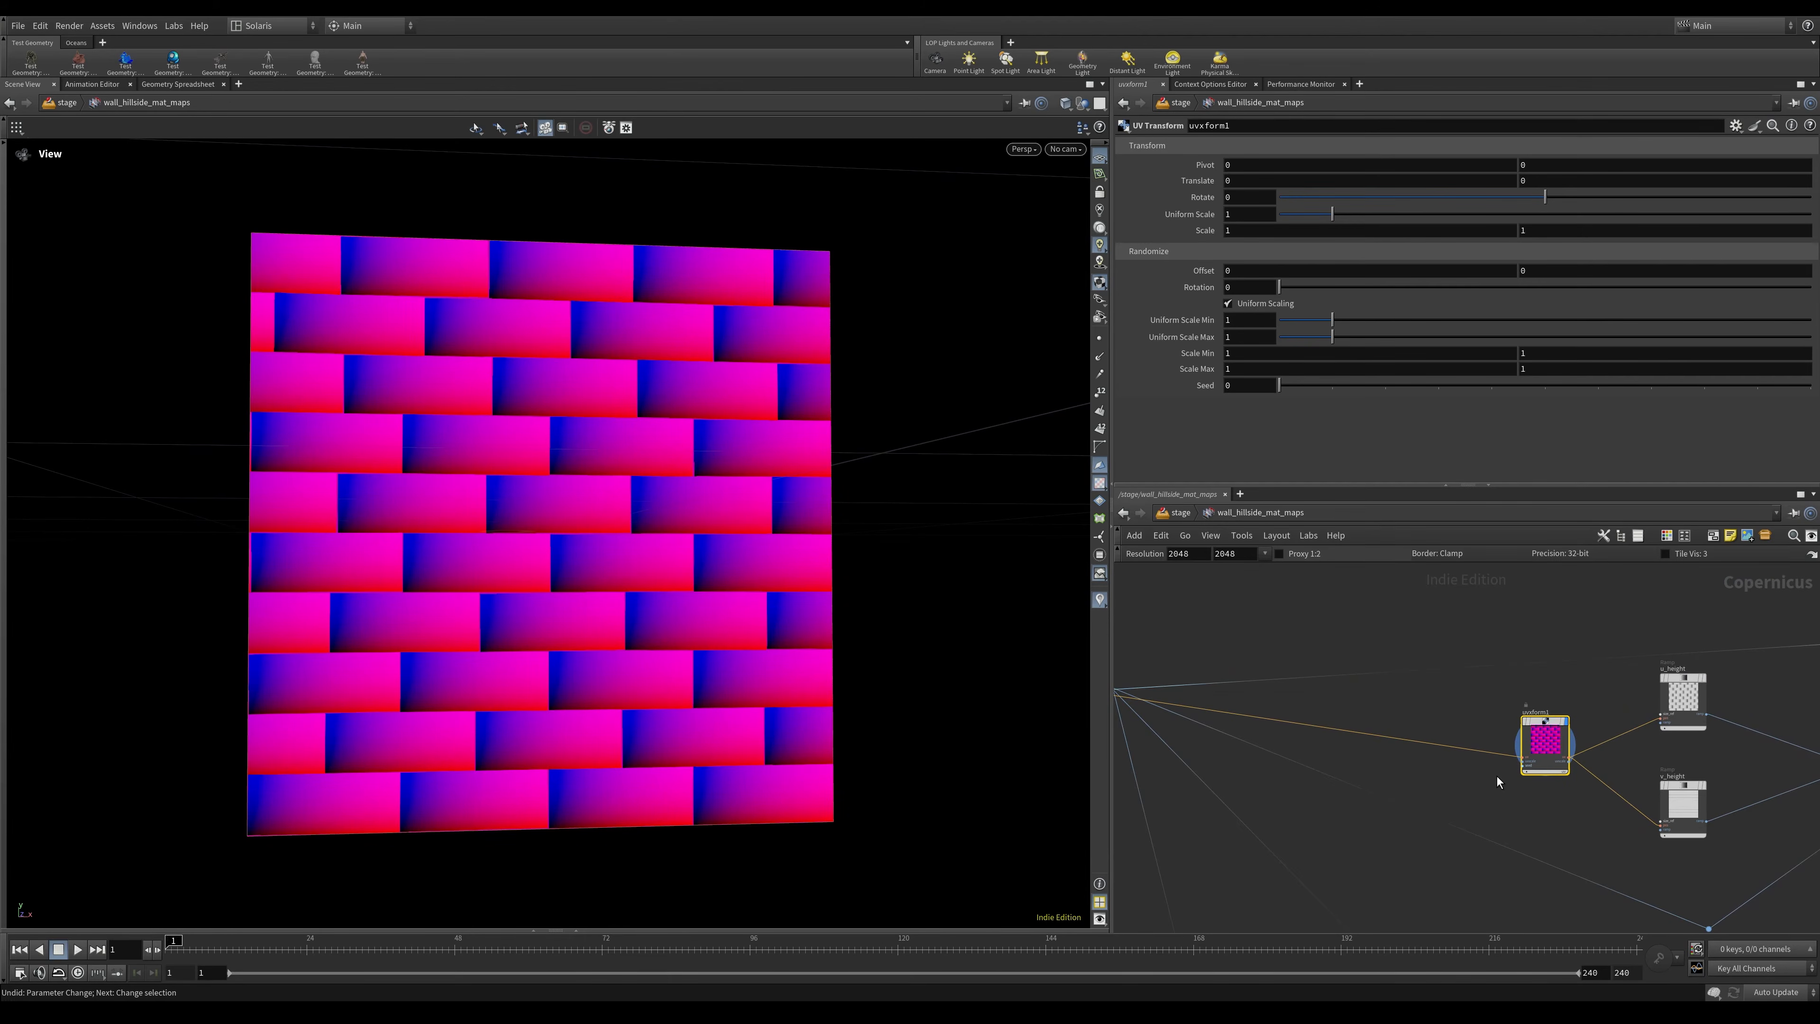
Display the u_height and v_height ramps in turn to compare the vertical and horizontal falloff they give each brick.
middle_click_drag(1498, 777, 1507, 814)
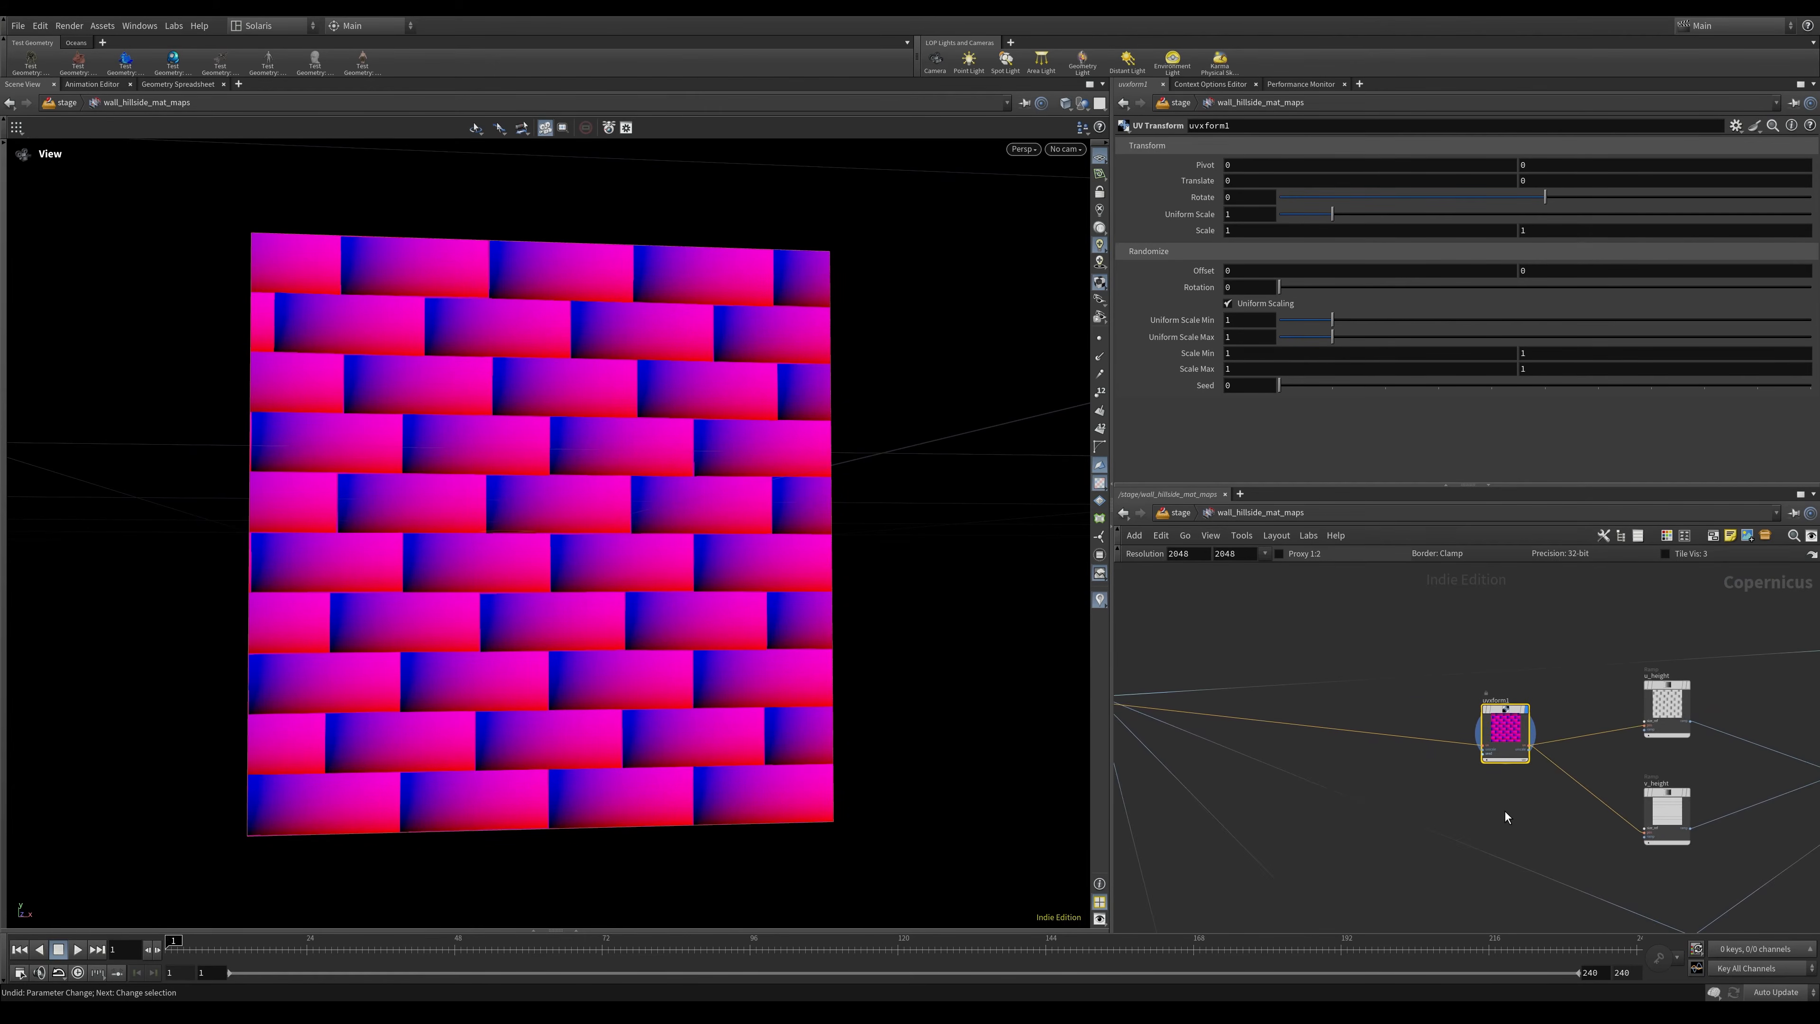
middle_click_drag(1634, 776, 1451, 778)
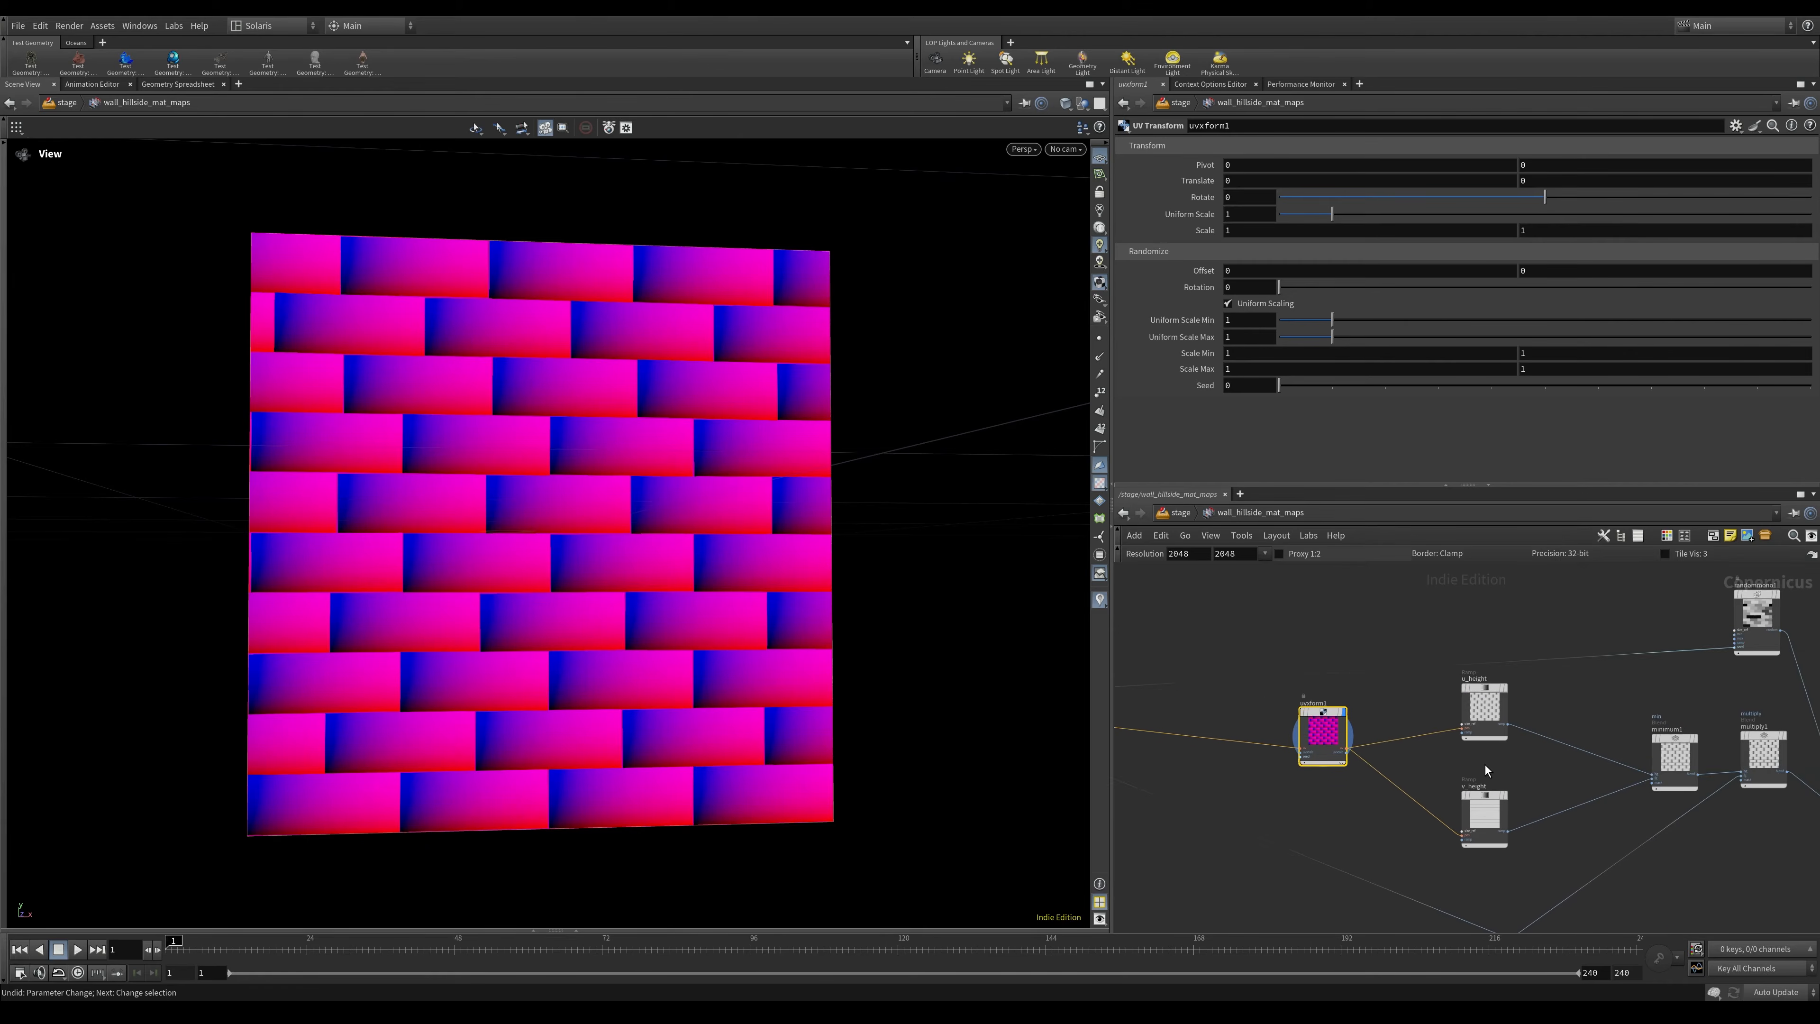
scroll(1519, 778, "up", 3)
left_click(1454, 690)
left_click(1494, 644)
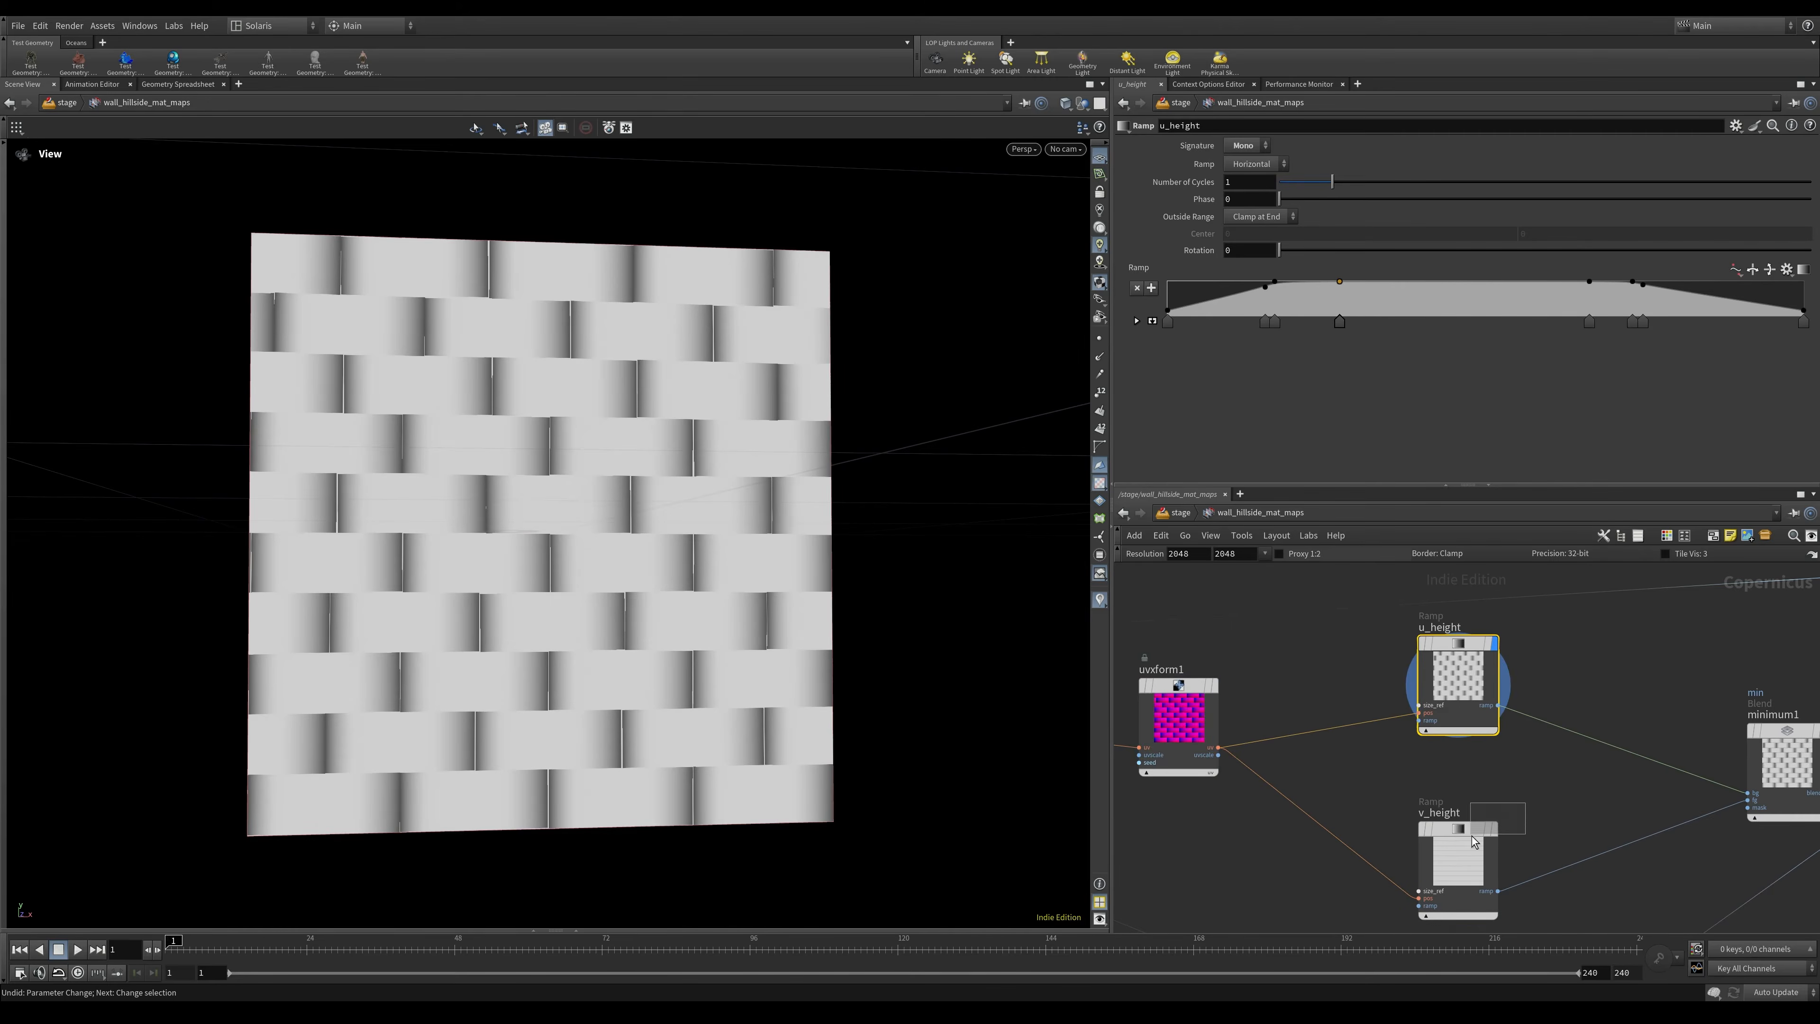
left_click(1495, 829)
left_click(1467, 851)
left_click(1462, 681)
left_click(1494, 643)
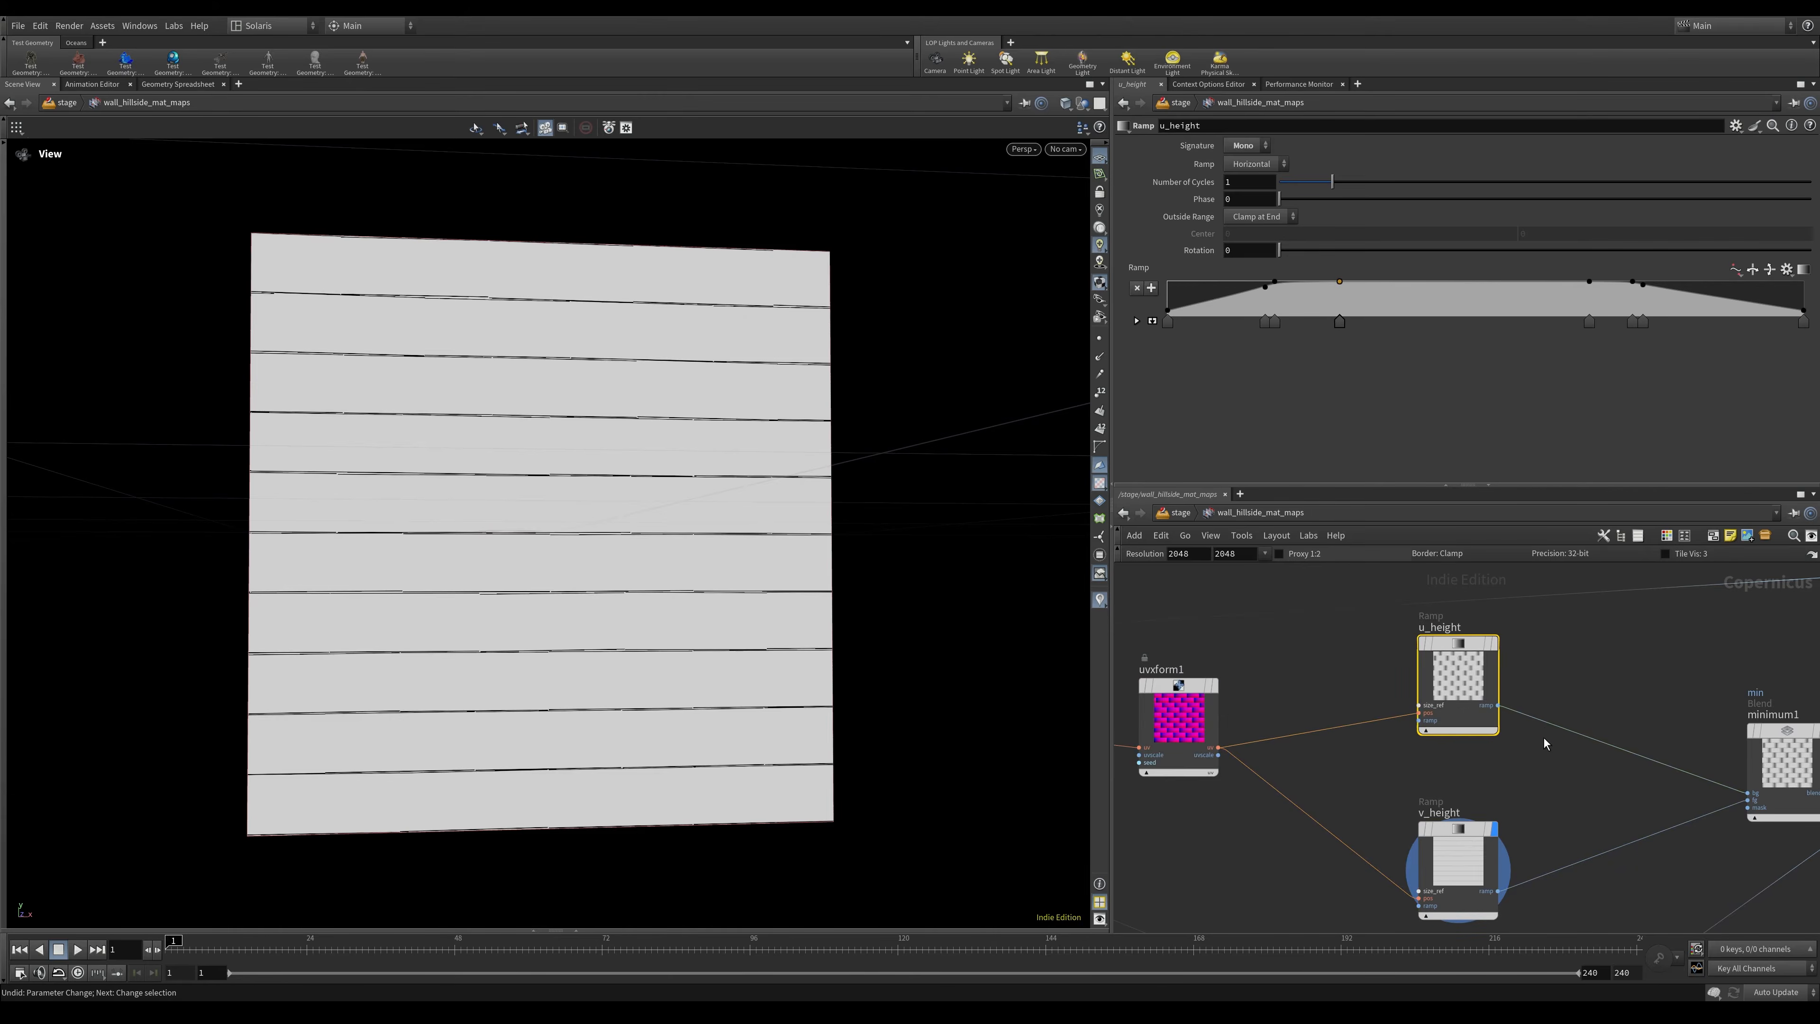
Display minimum1 and multiply1 to view the combined brick height pattern with its darkened joints.
middle_click_drag(1528, 784, 1335, 770)
left_click(1595, 745)
left_click(1630, 715)
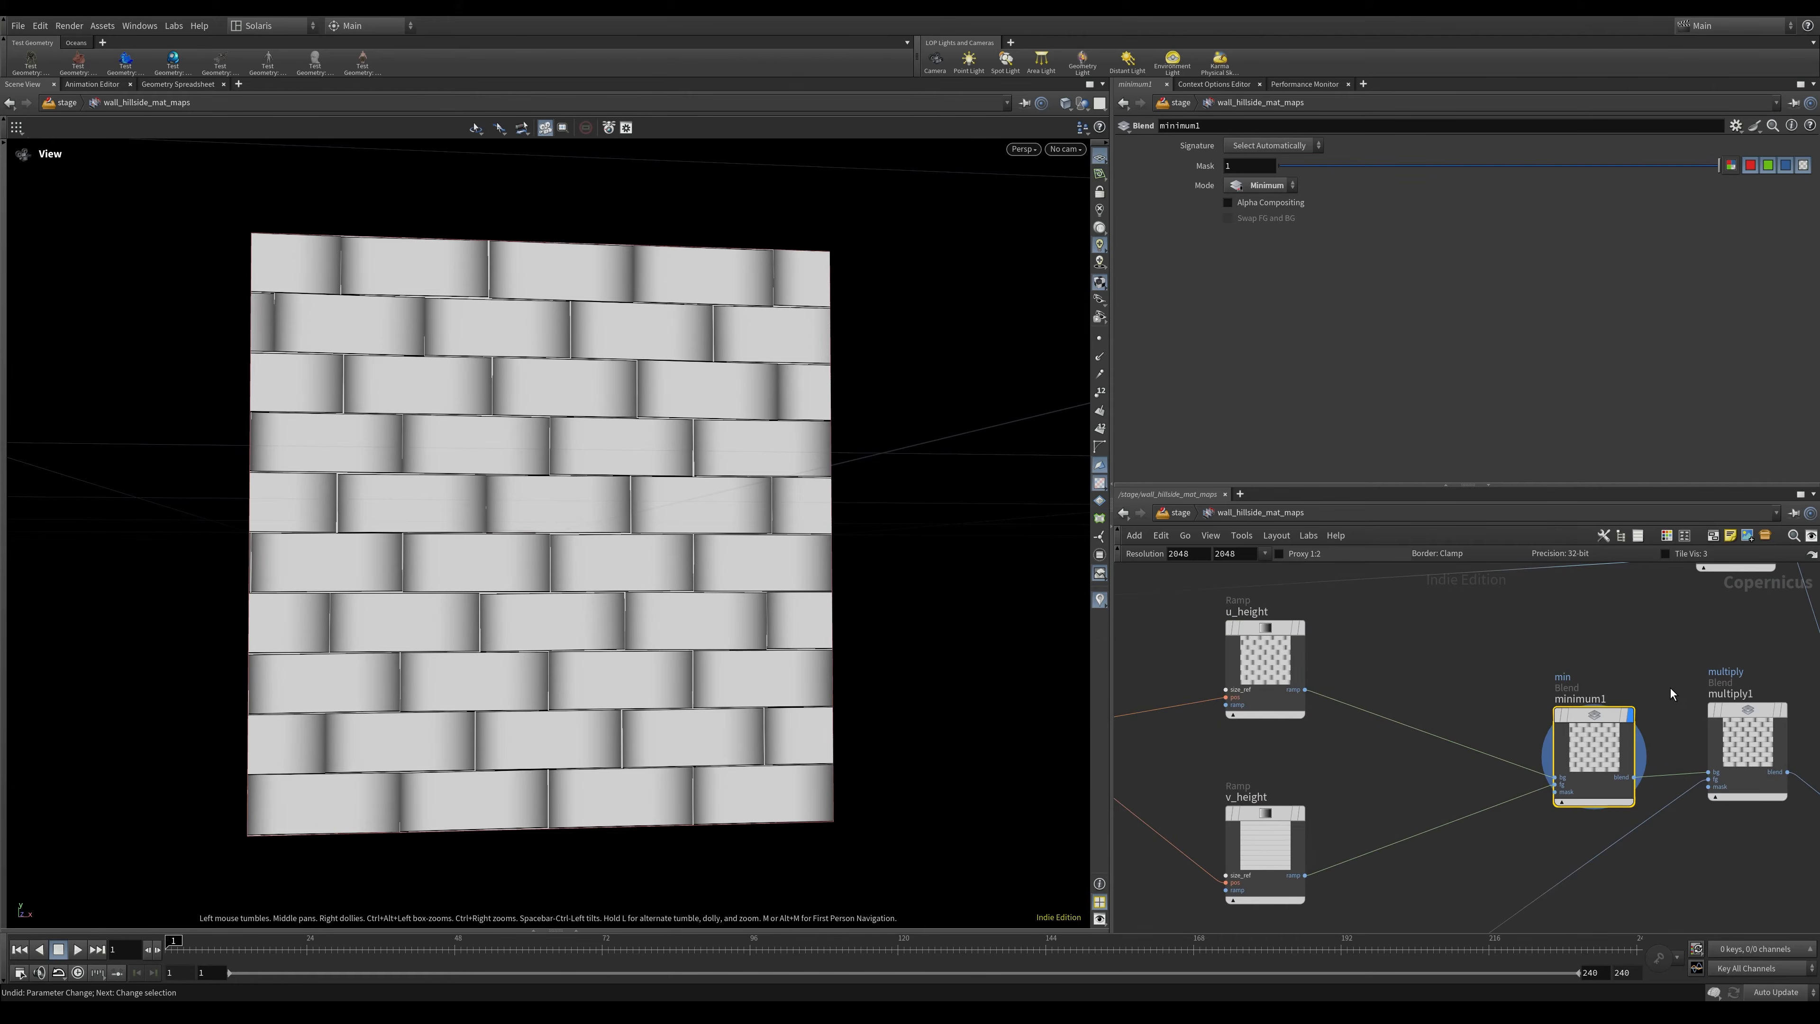
left_click_drag(1703, 702, 1745, 729)
key("r")
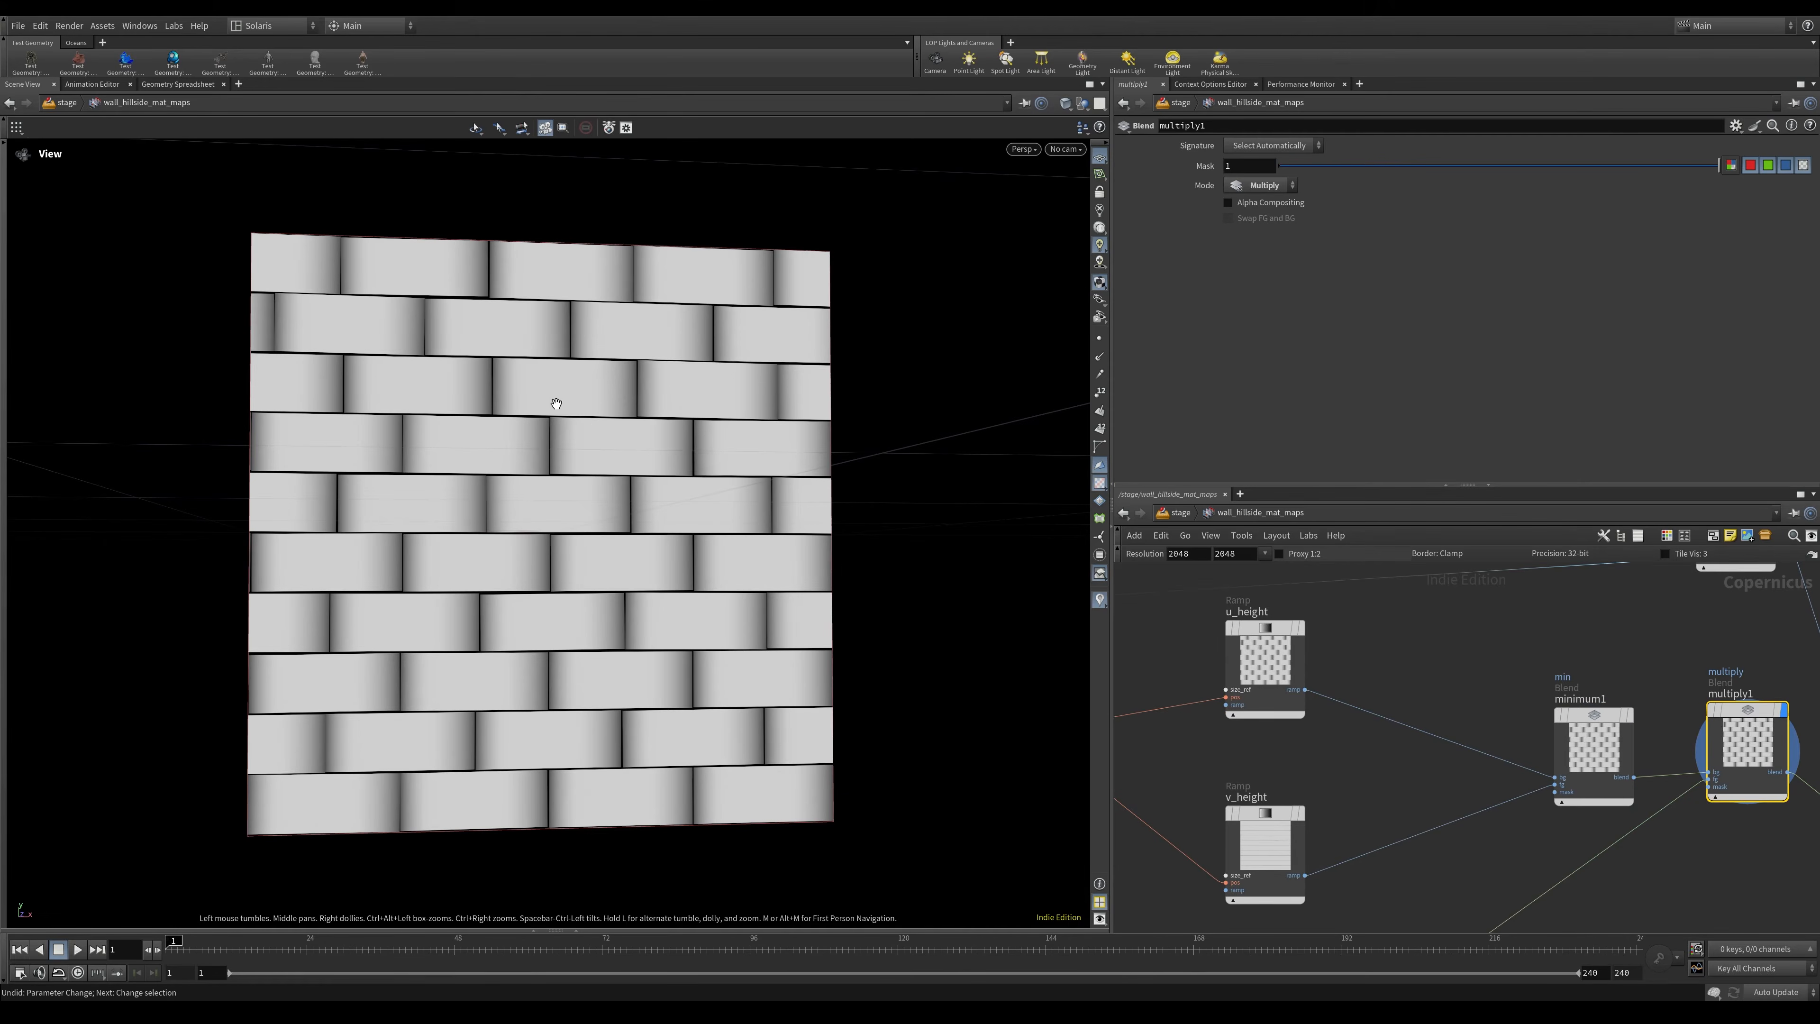
Select the v_height ramp, view the reference photo 1.jpg of the real stone wall, and close it.
left_click(1300, 798)
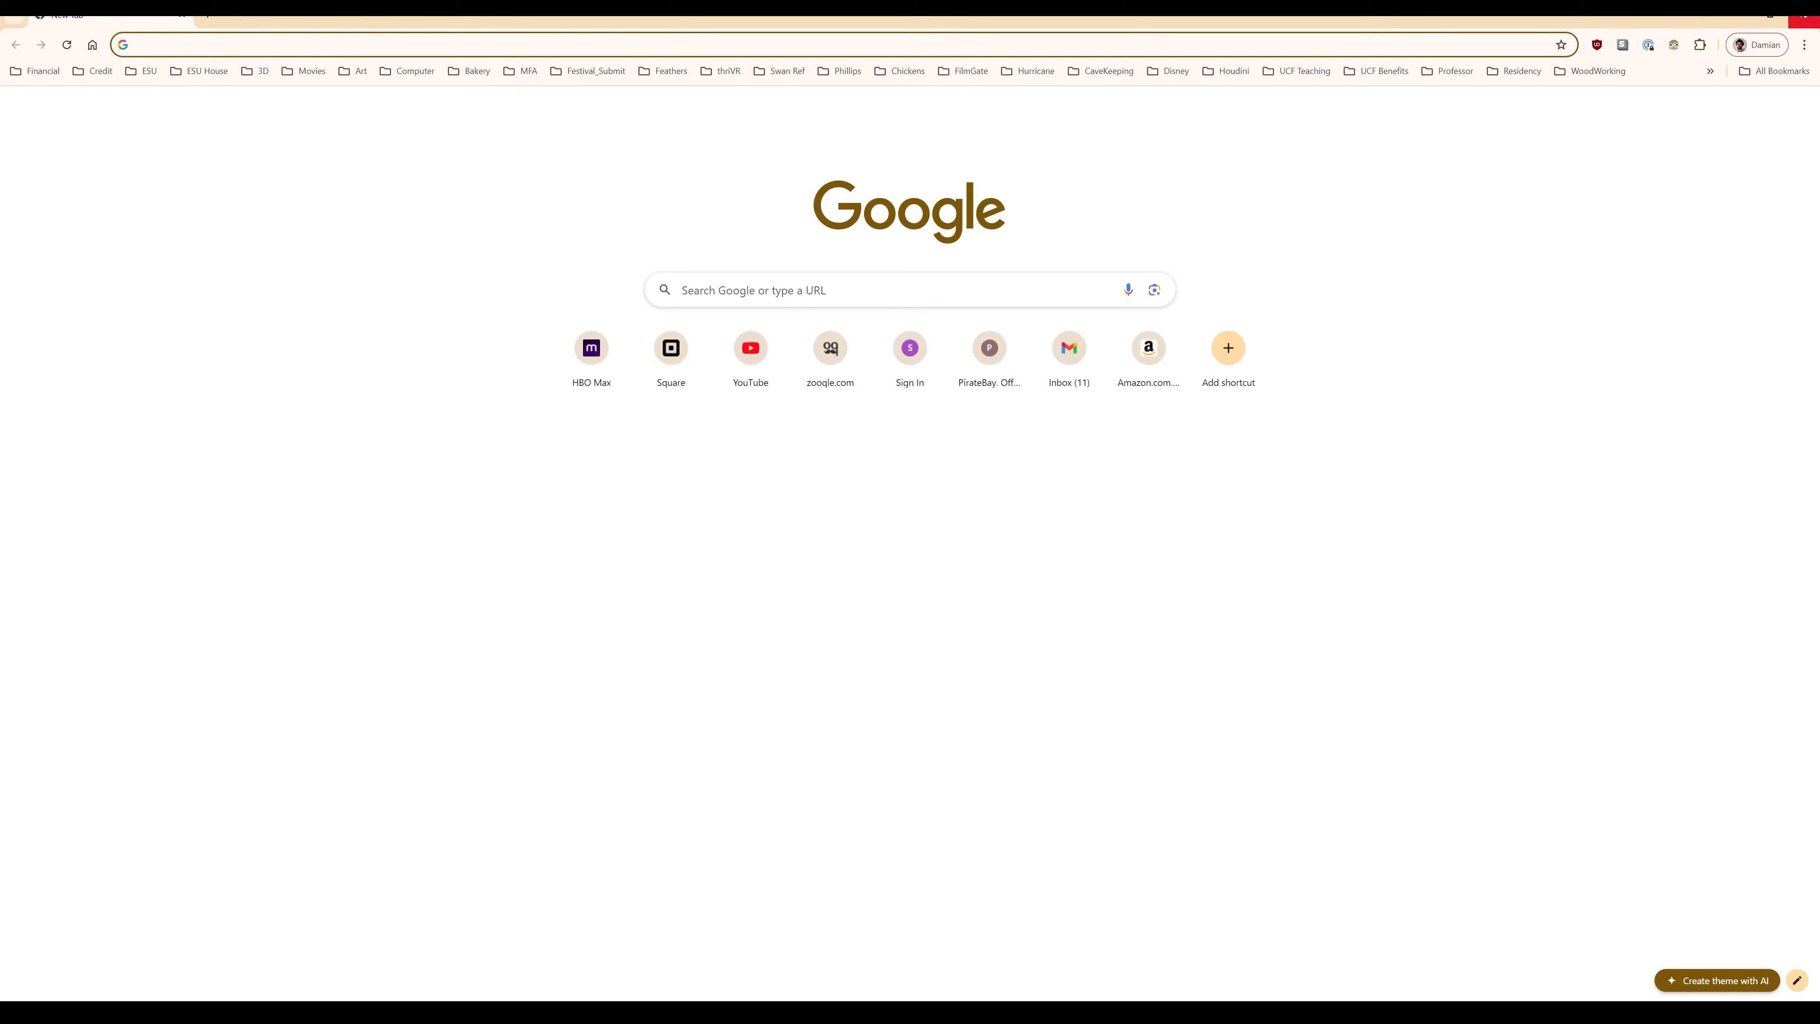
left_click(1748, 17)
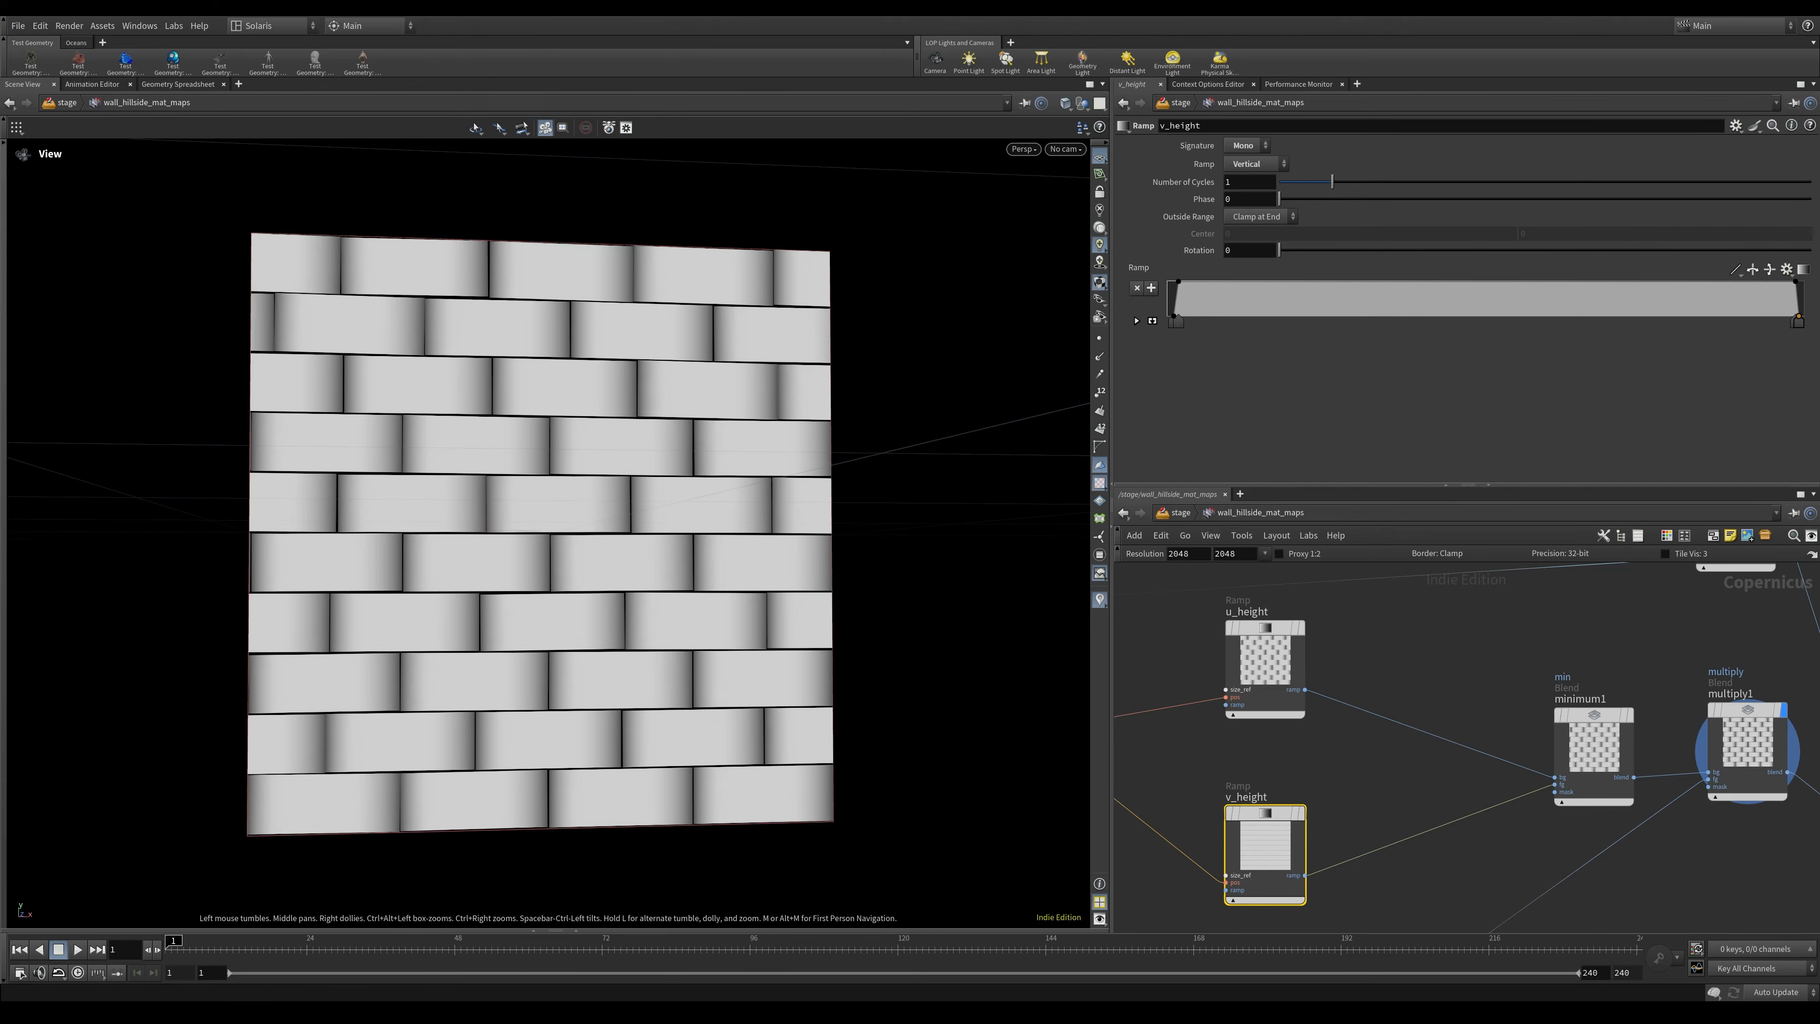
key("alt+Tab")
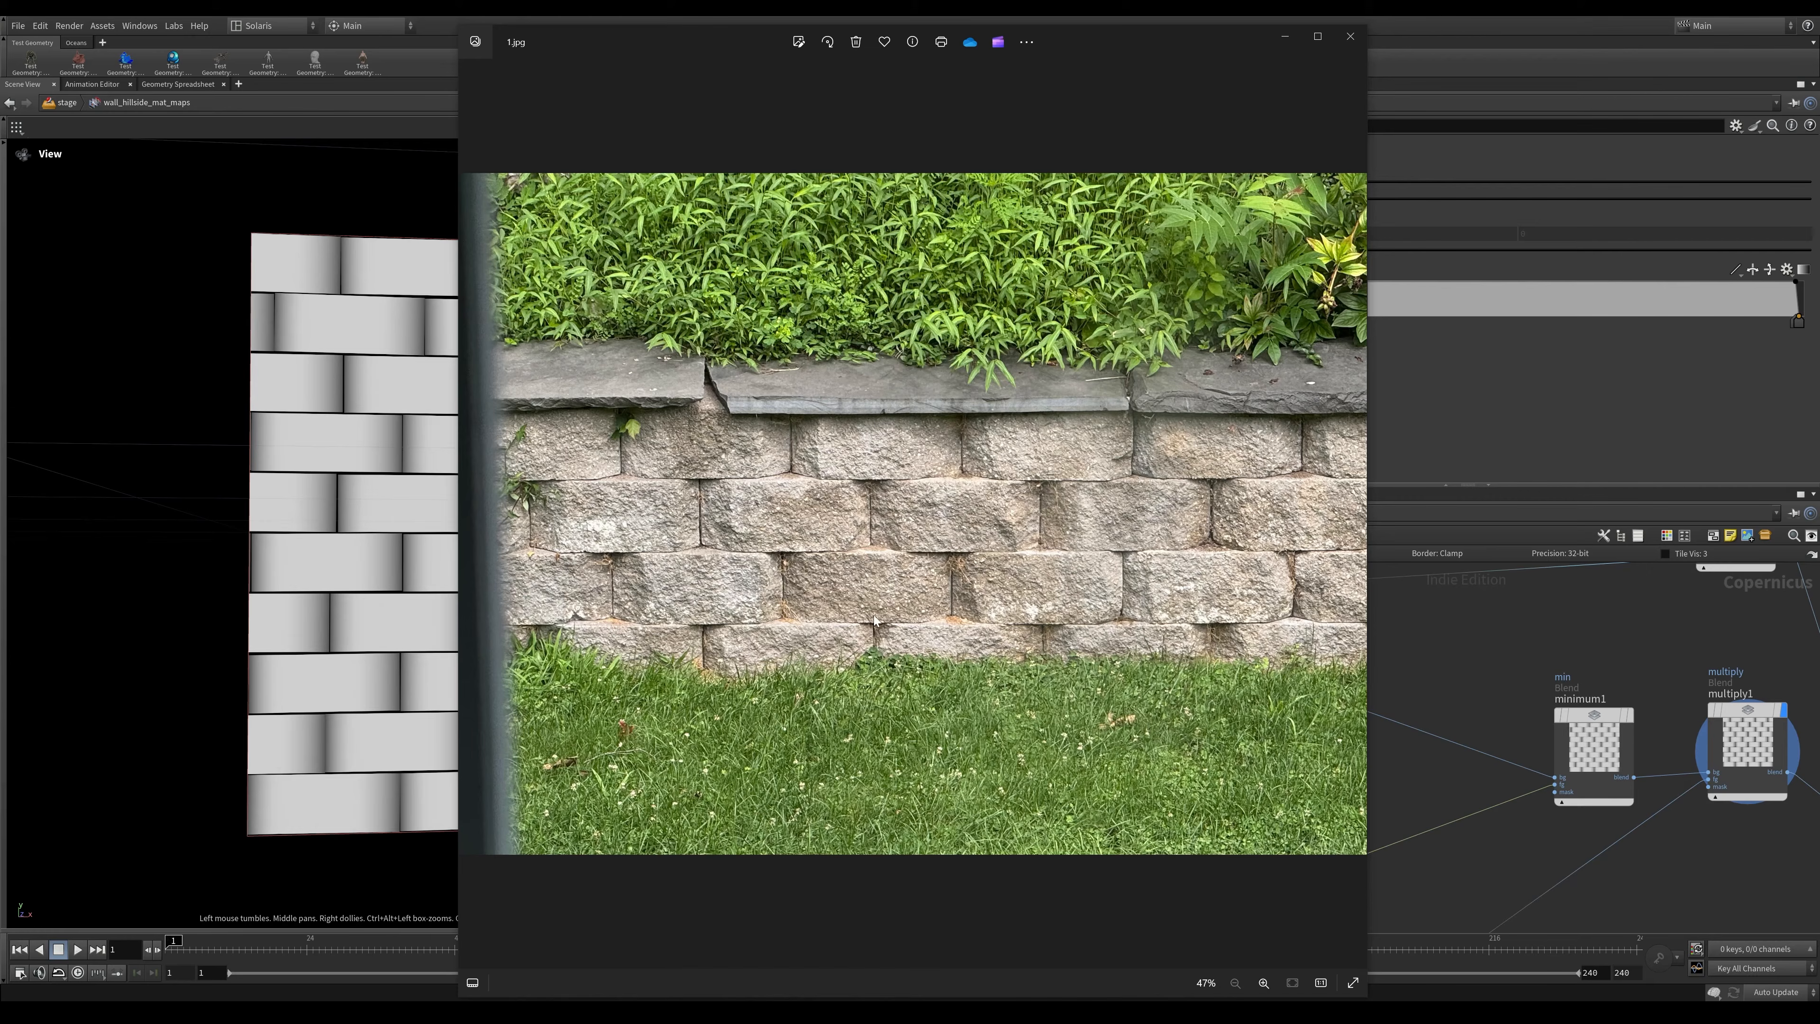
left_click(1350, 36)
Move the v_height ramp's two upper points far inward to give each brick a gradual slope at its upper and lower edges.
middle_click_drag(1303, 760, 1507, 745)
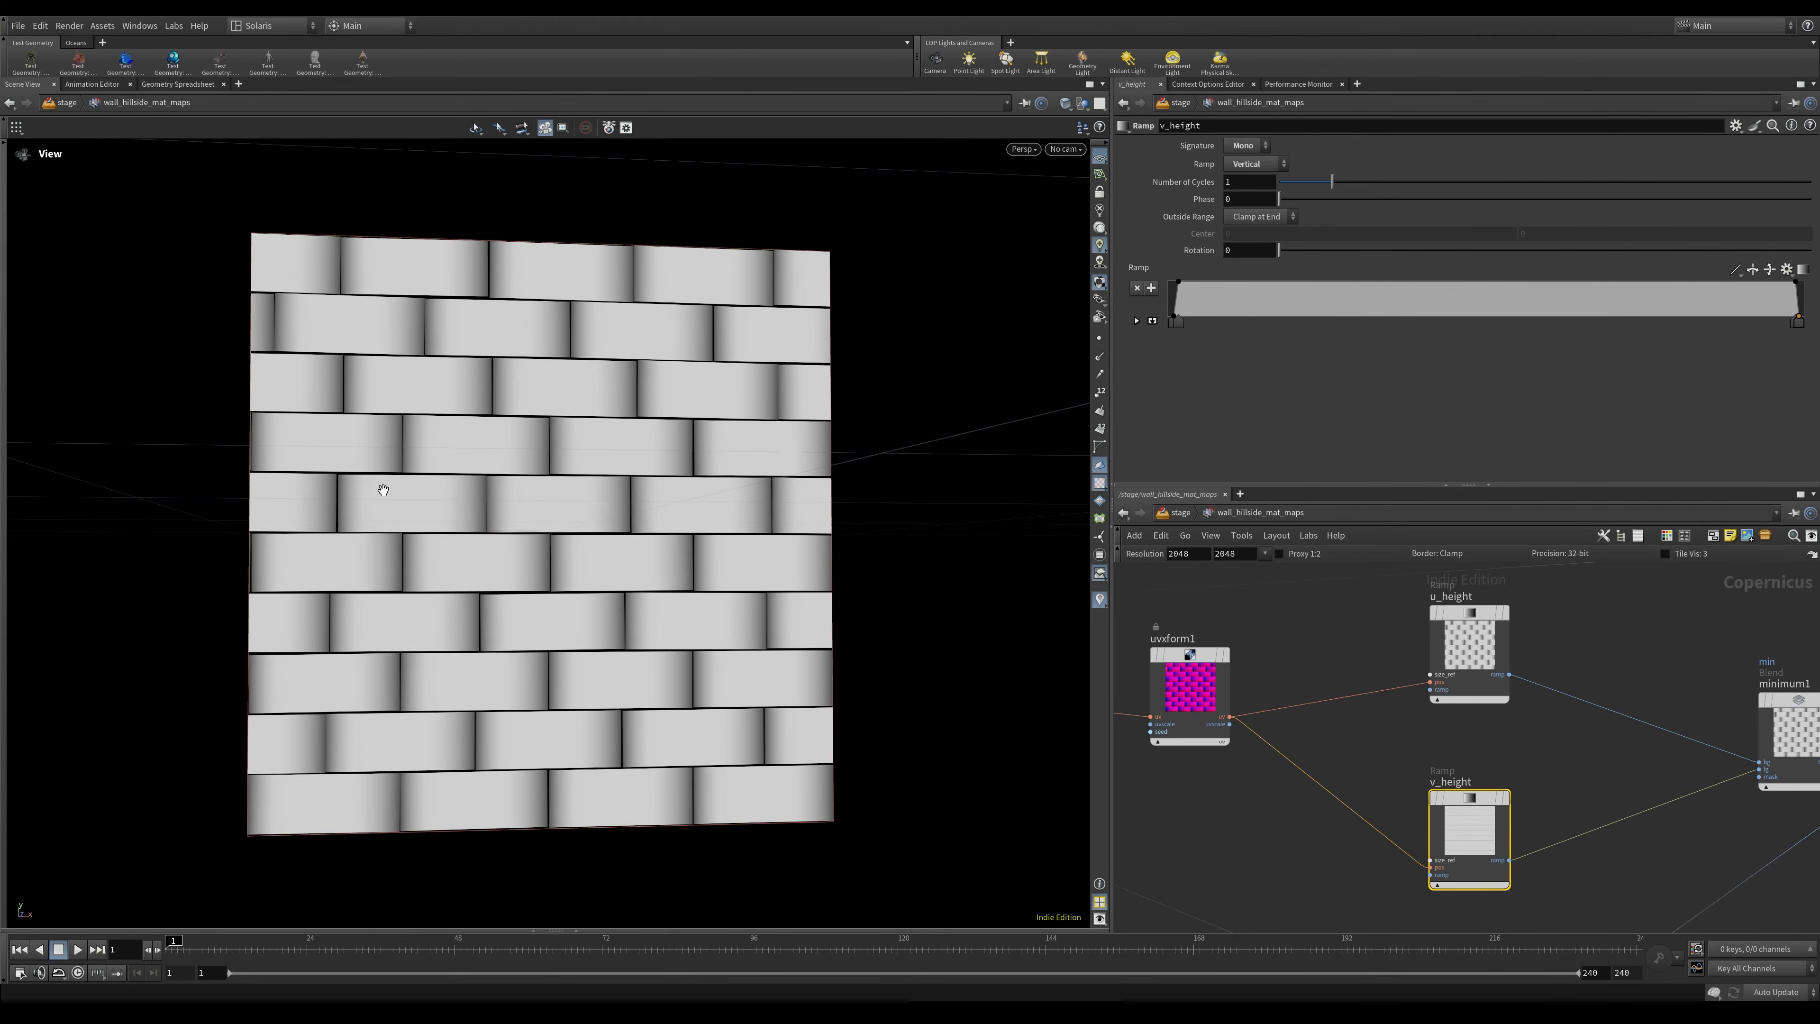
mouse_move(1182, 323)
left_mouse_down()
mouse_move(1426, 323)
mouse_move(1241, 341)
mouse_move(1404, 345)
mouse_move(1189, 344)
mouse_move(1211, 345)
left_mouse_up()
mouse_move(1789, 339)
left_mouse_down()
mouse_move(1471, 337)
mouse_move(1571, 337)
left_mouse_up()
left_click_drag(1225, 326, 1405, 330)
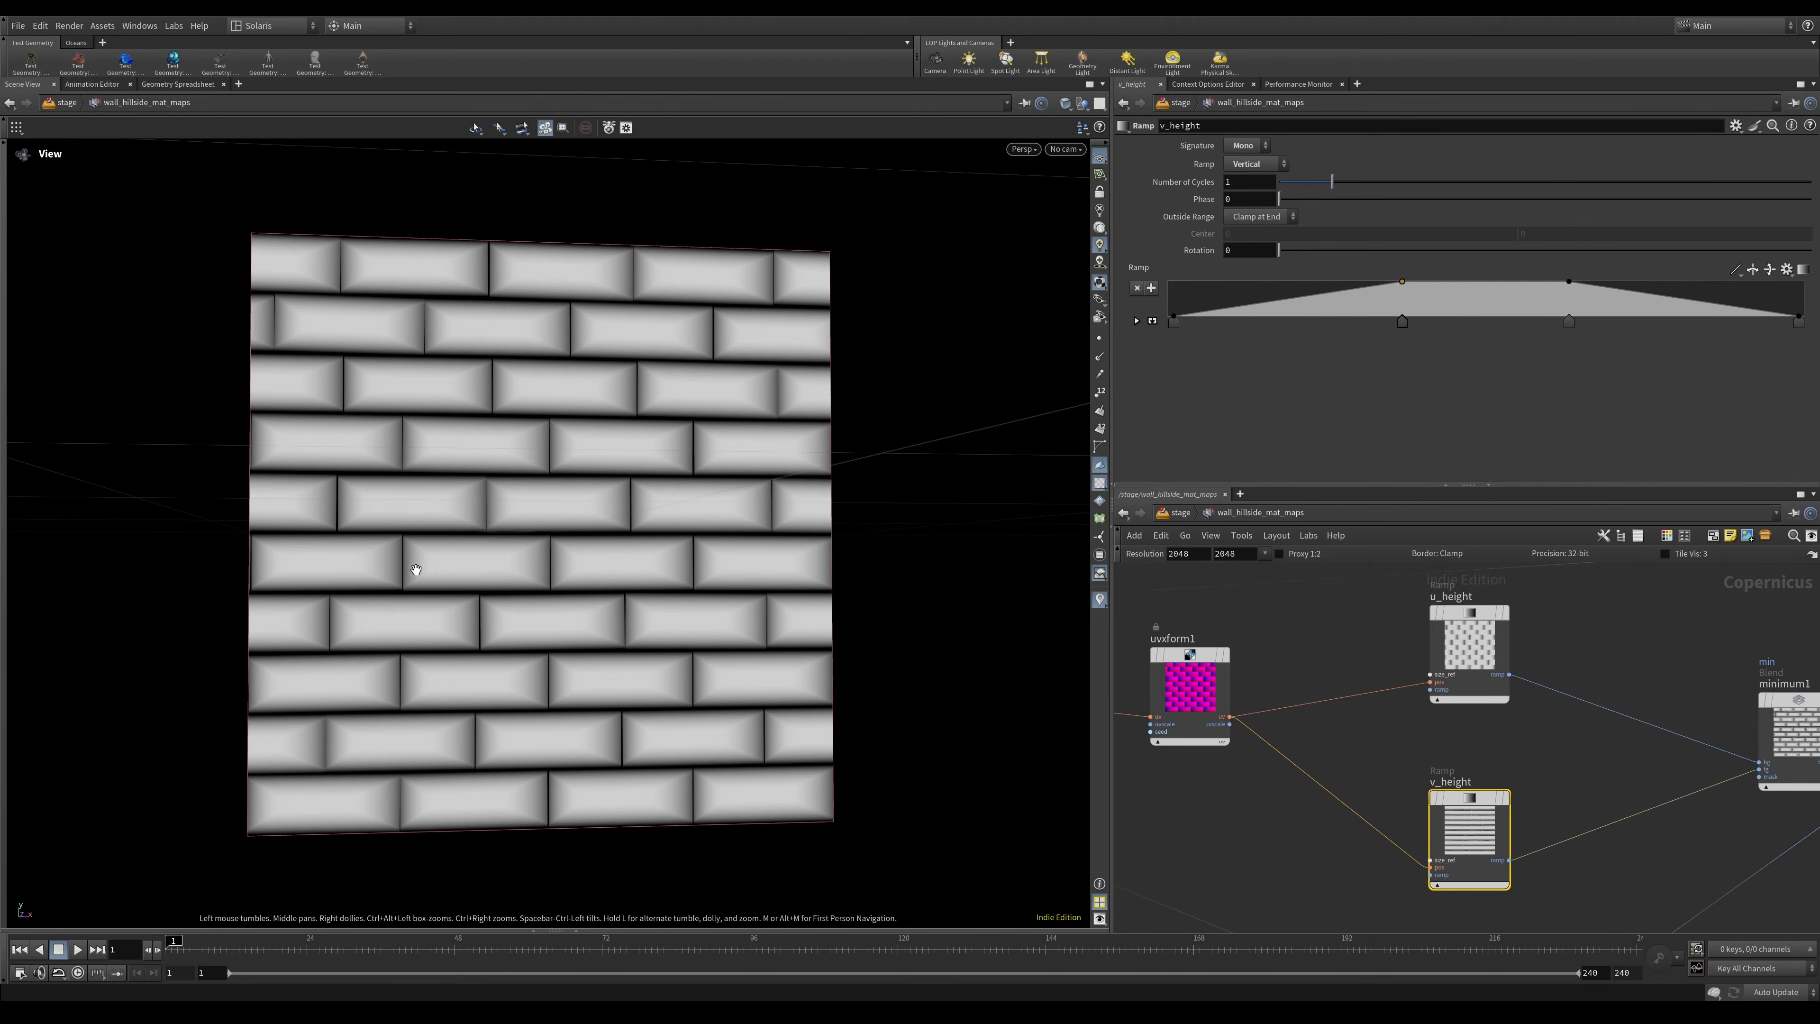
Return to the stage network and view the sloped wall blocks in the Karma XPU render.
left_click(1179, 513)
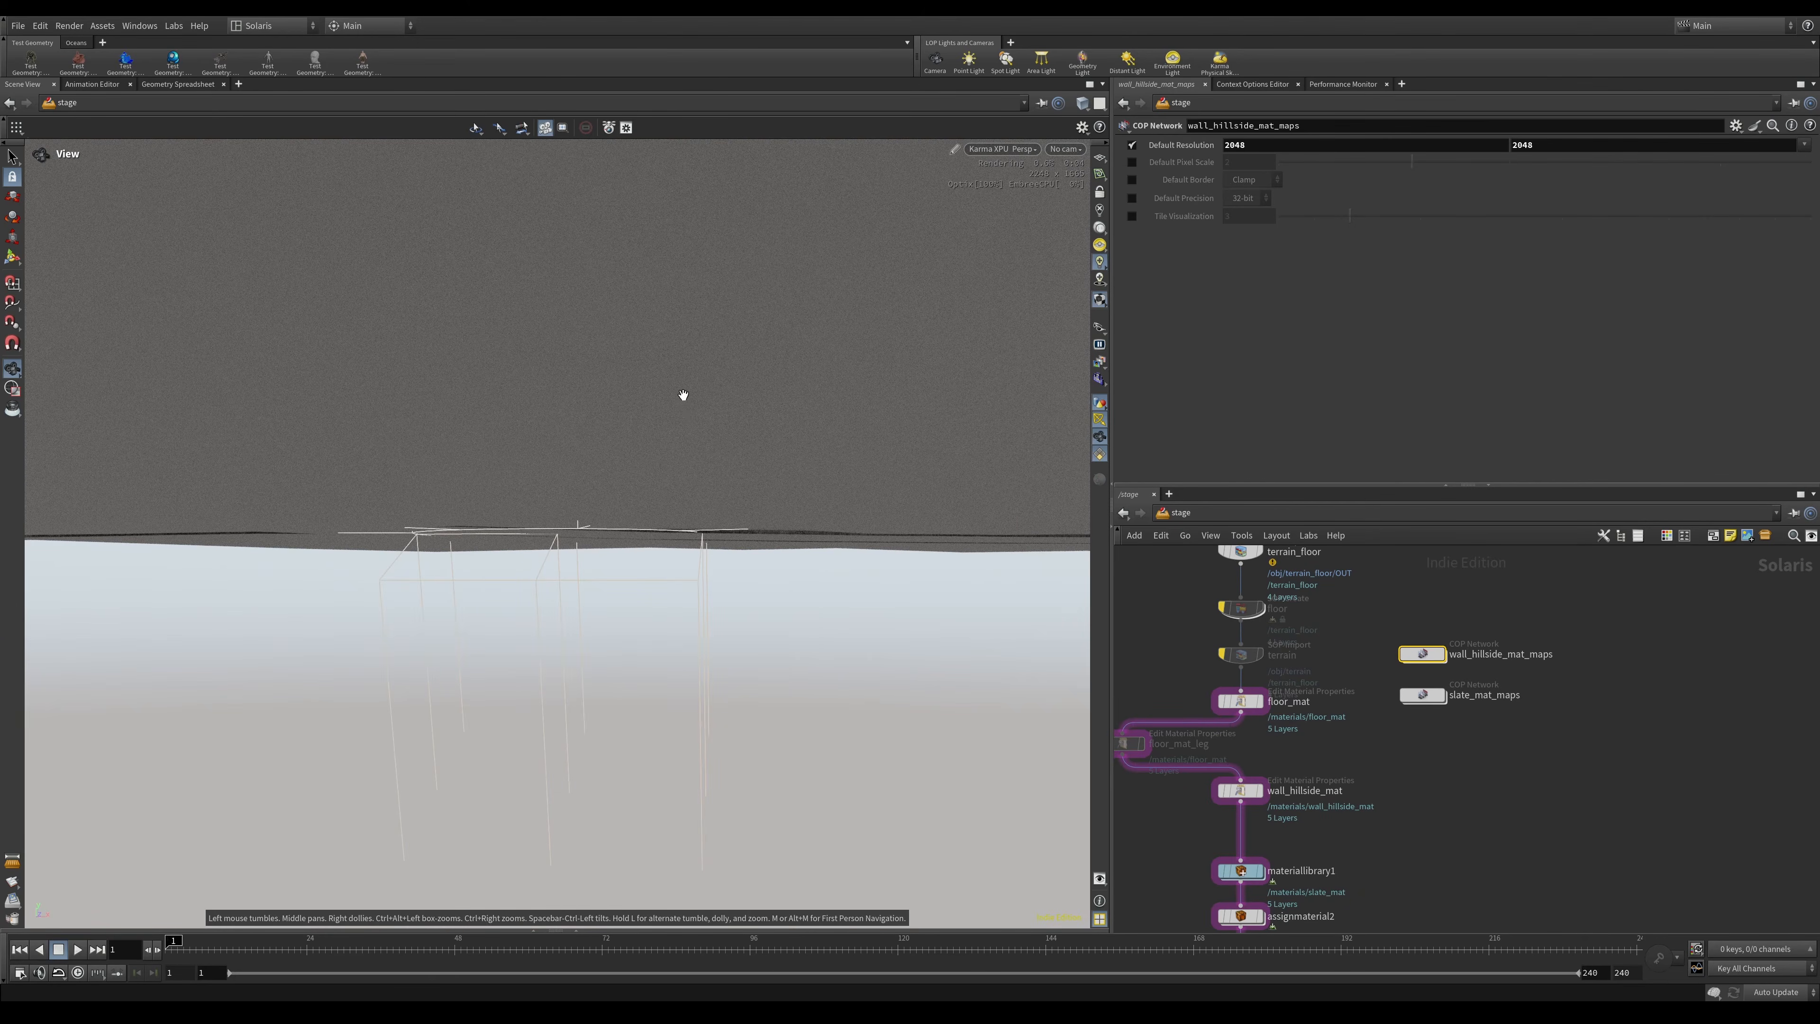
left_click_drag(683, 394, 364, 685)
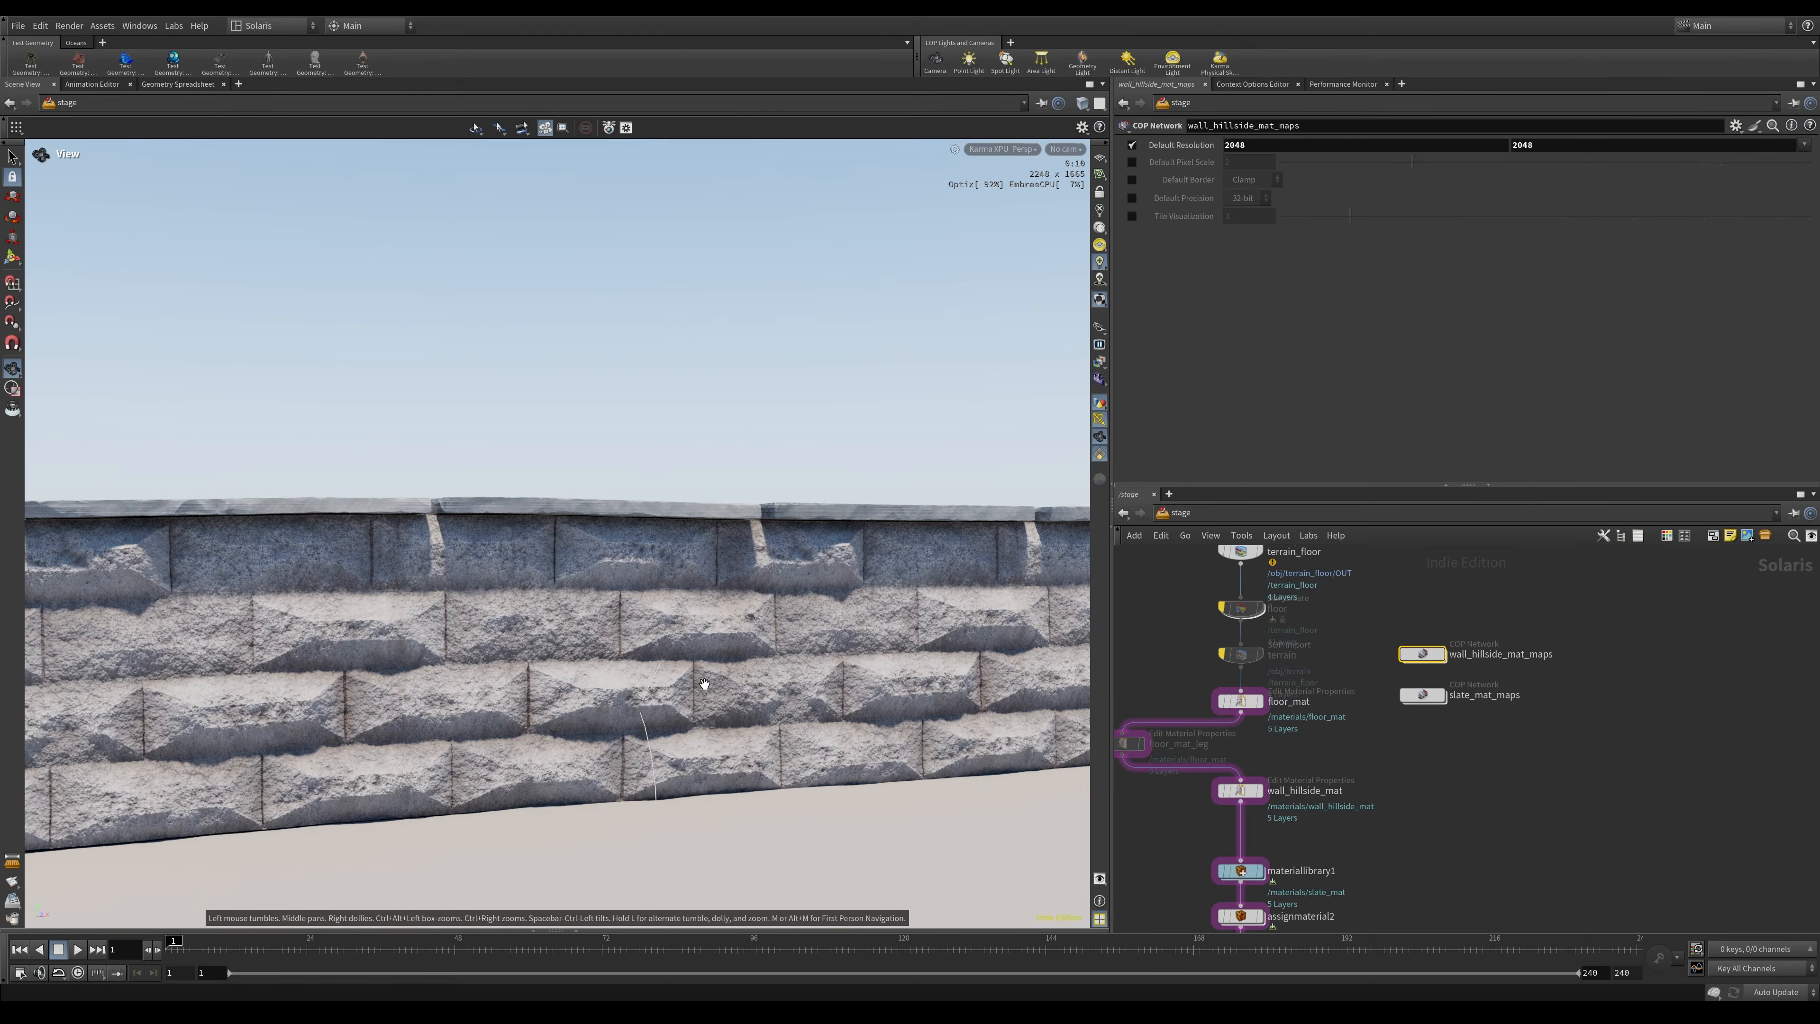
scroll(705, 684, "down", 2)
scroll(705, 684, "down", 4)
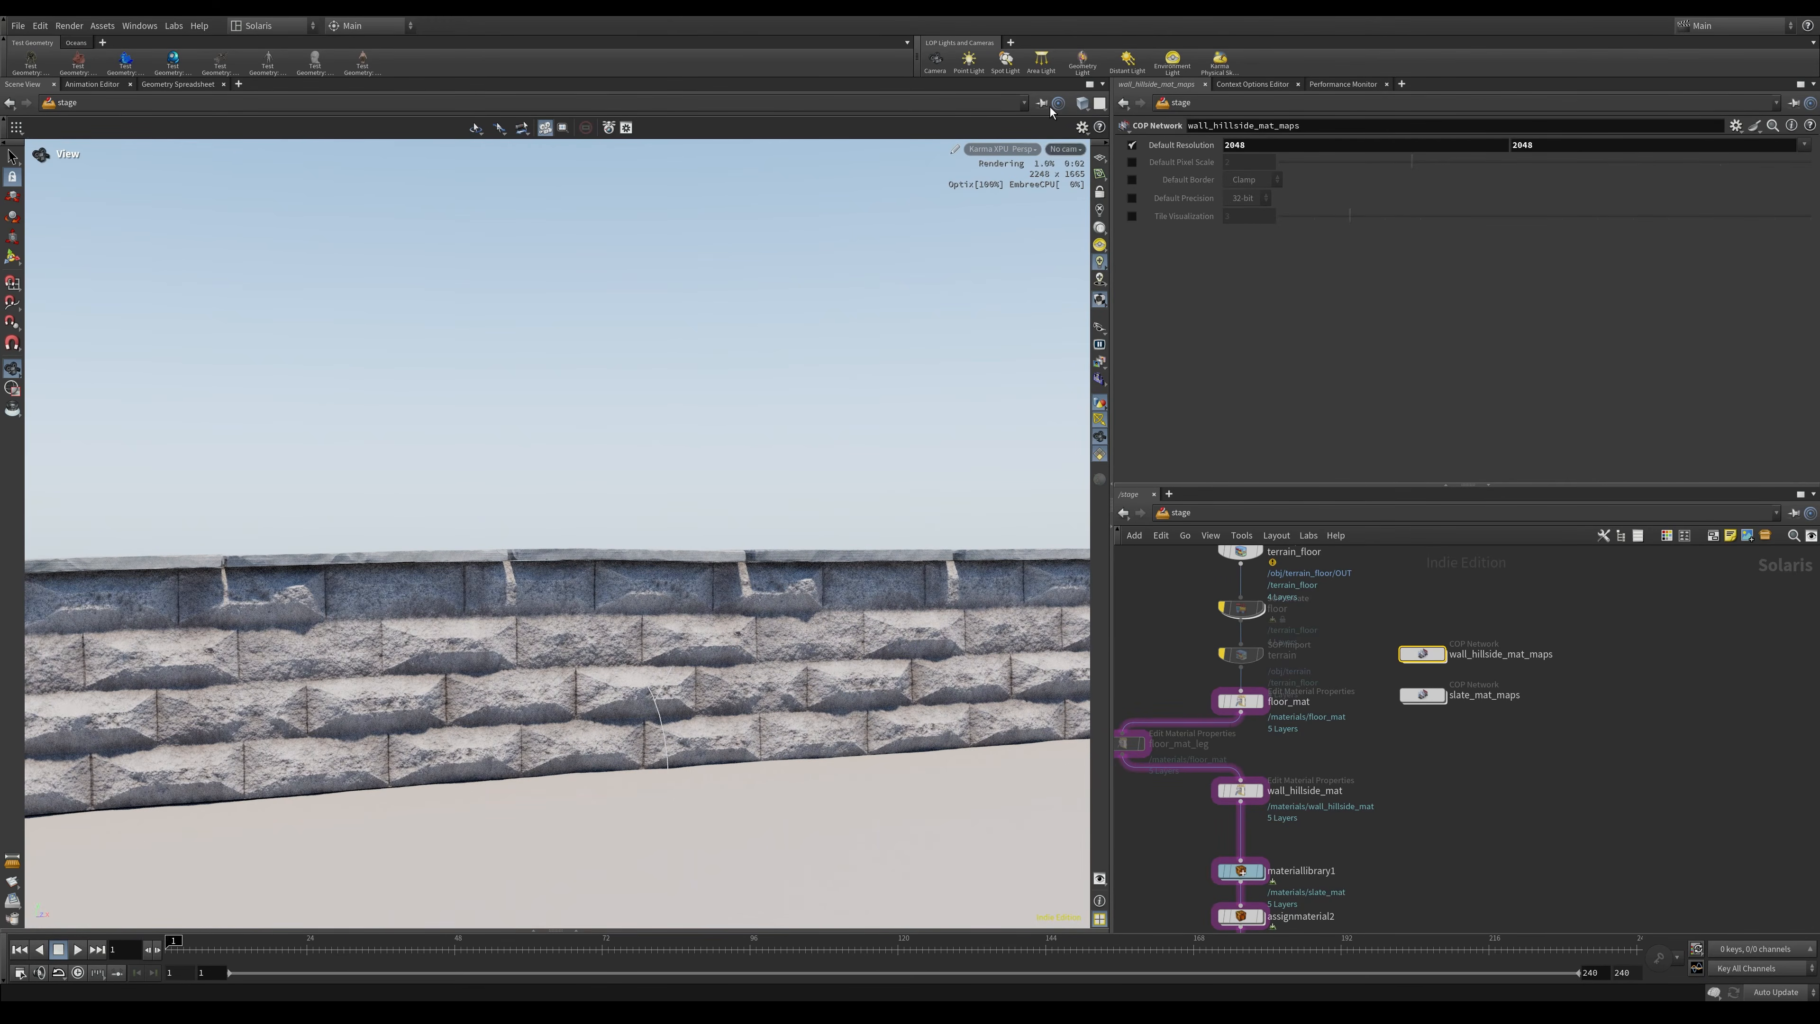
Reopen wall_hillside_mat_maps, move the v_height ramp's first upper point close to the start, and restart the render.
double_click(1423, 653)
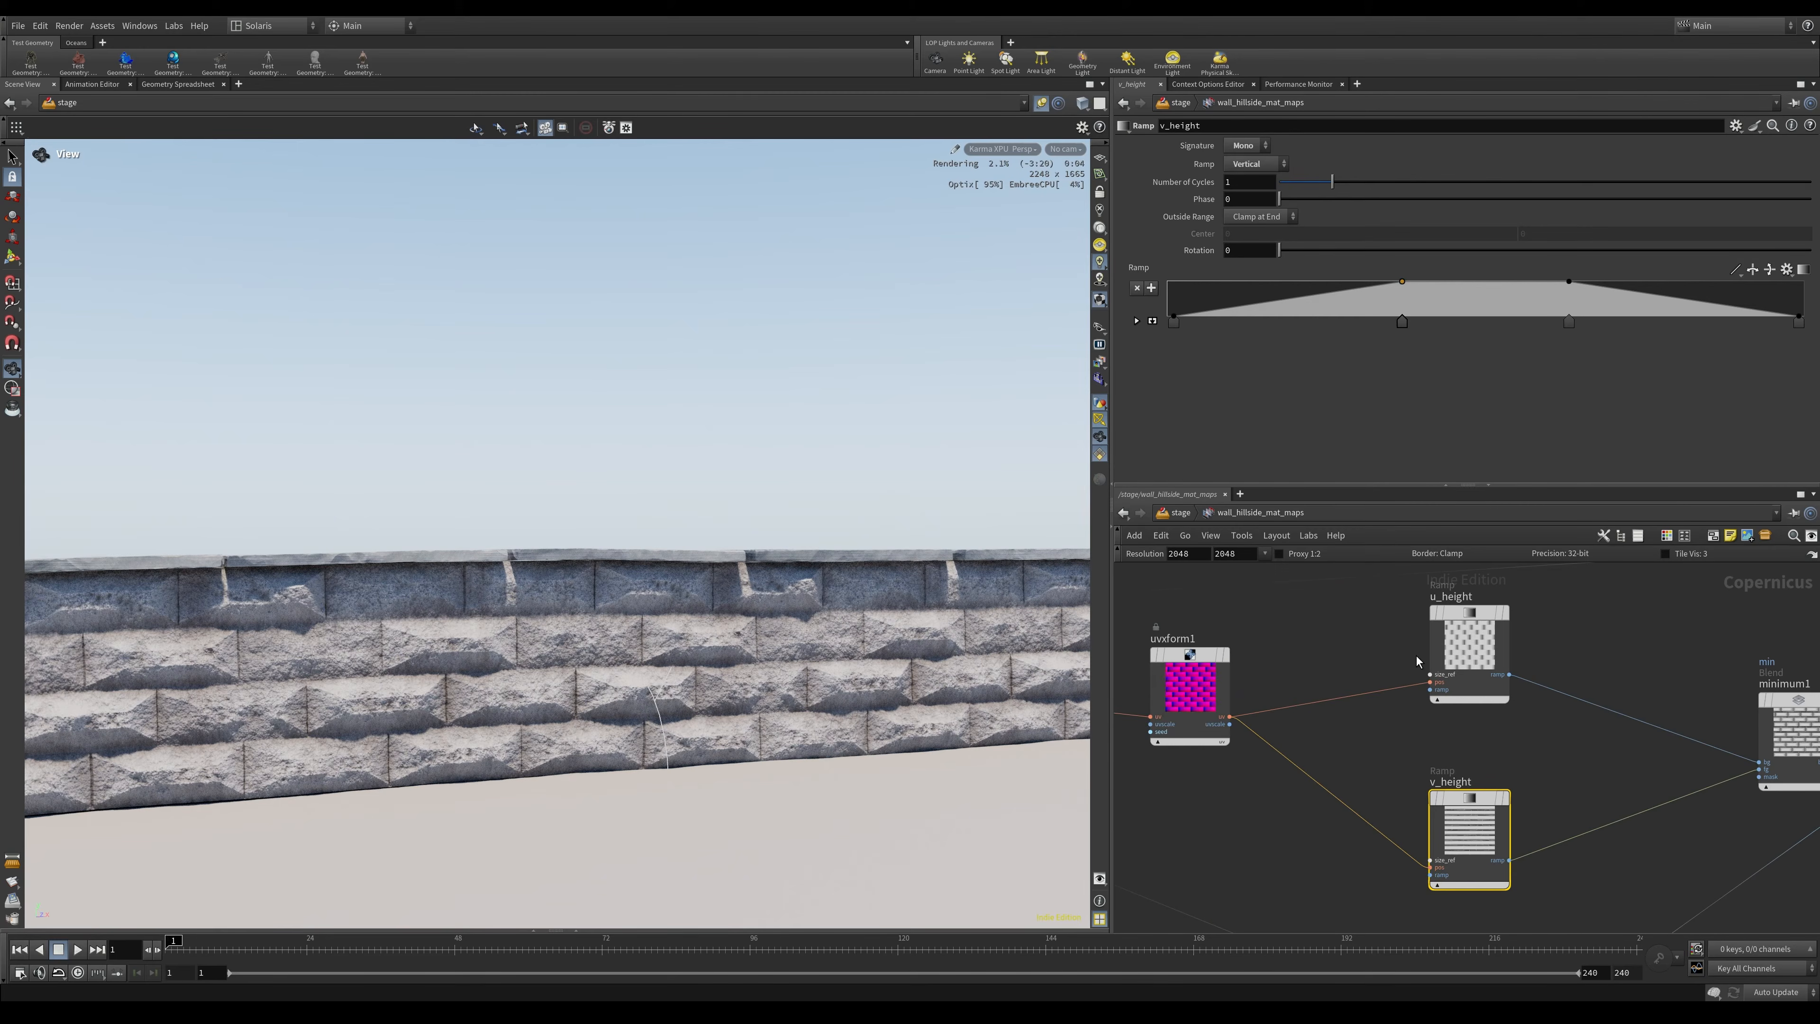
left_click_drag(1402, 332, 1192, 330)
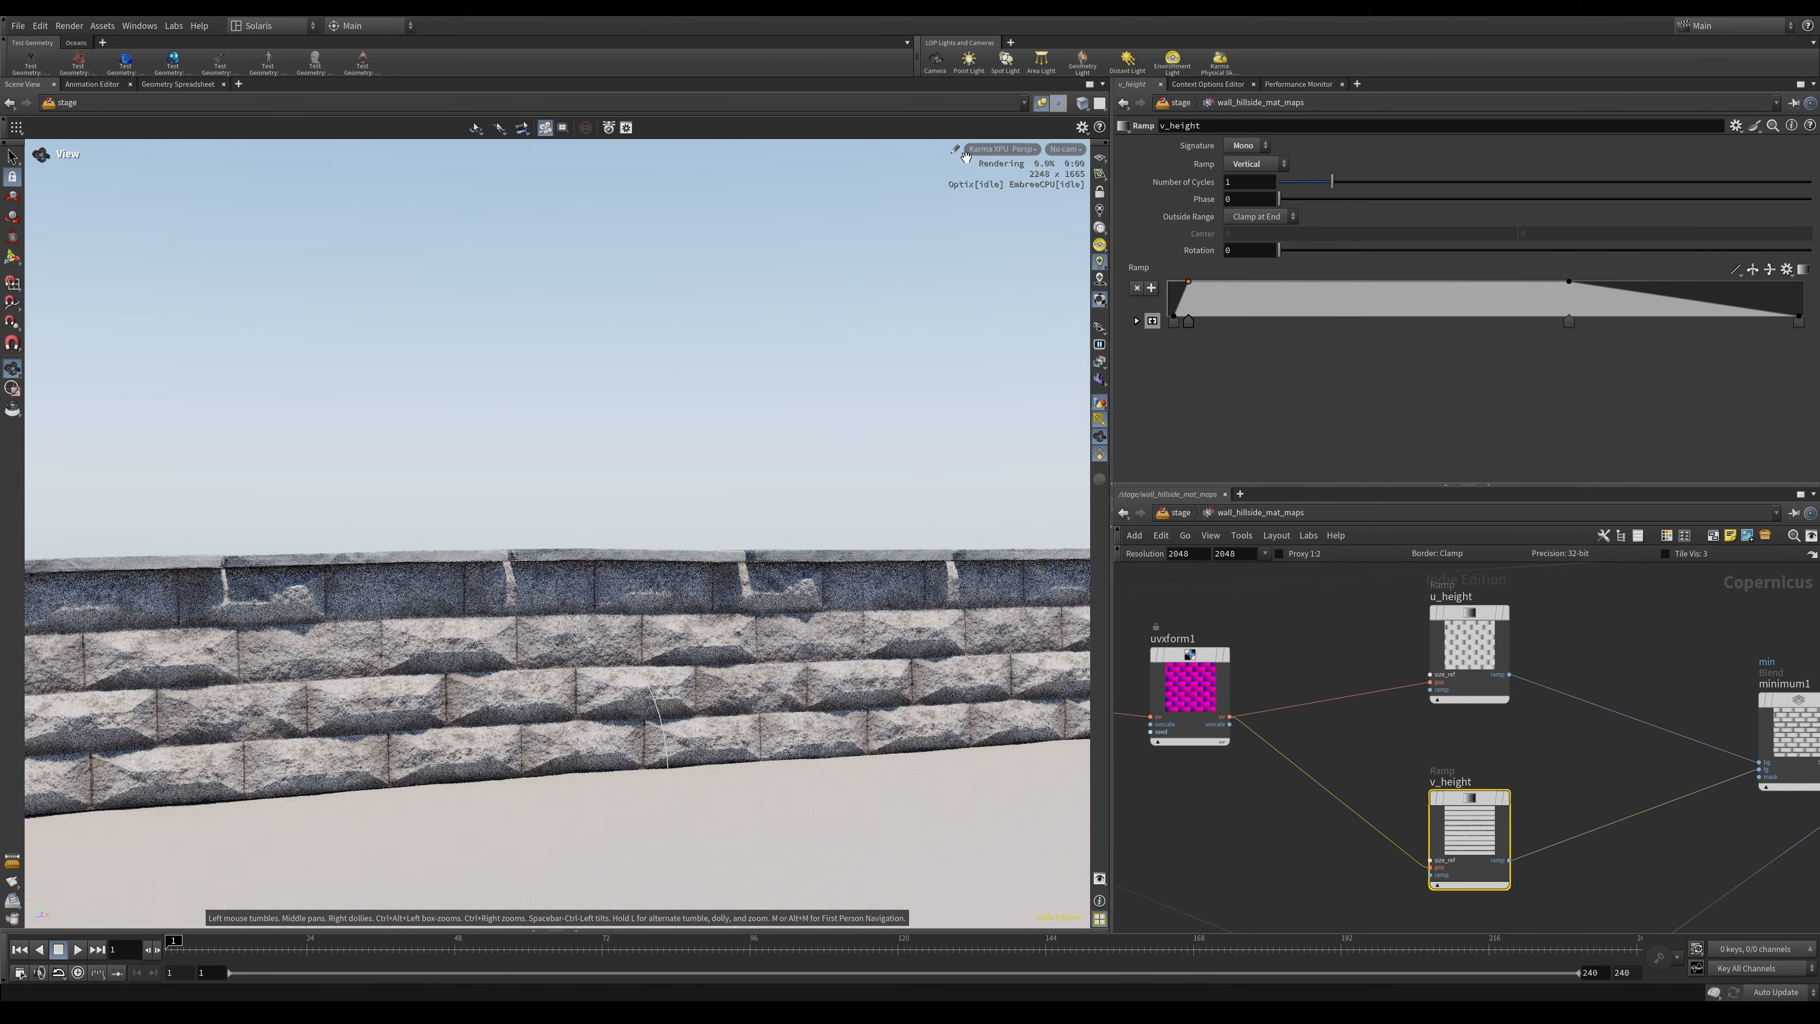
left_click(1034, 152)
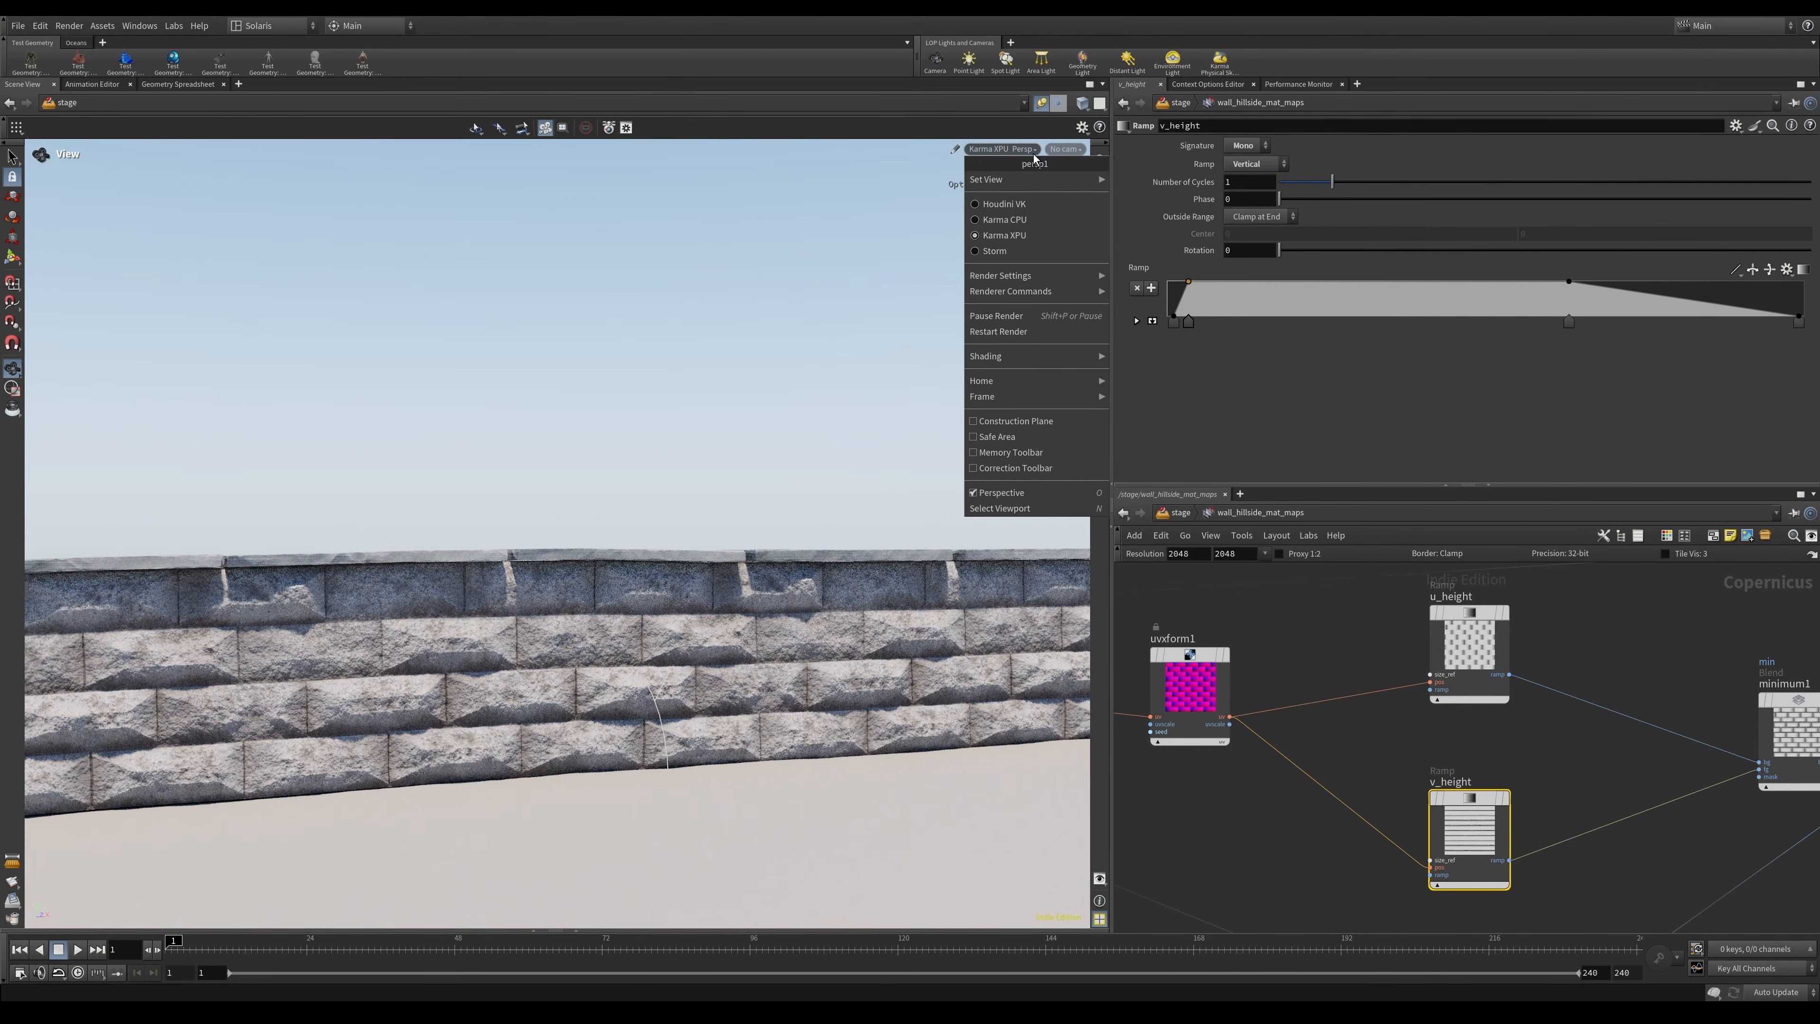
left_click(1035, 331)
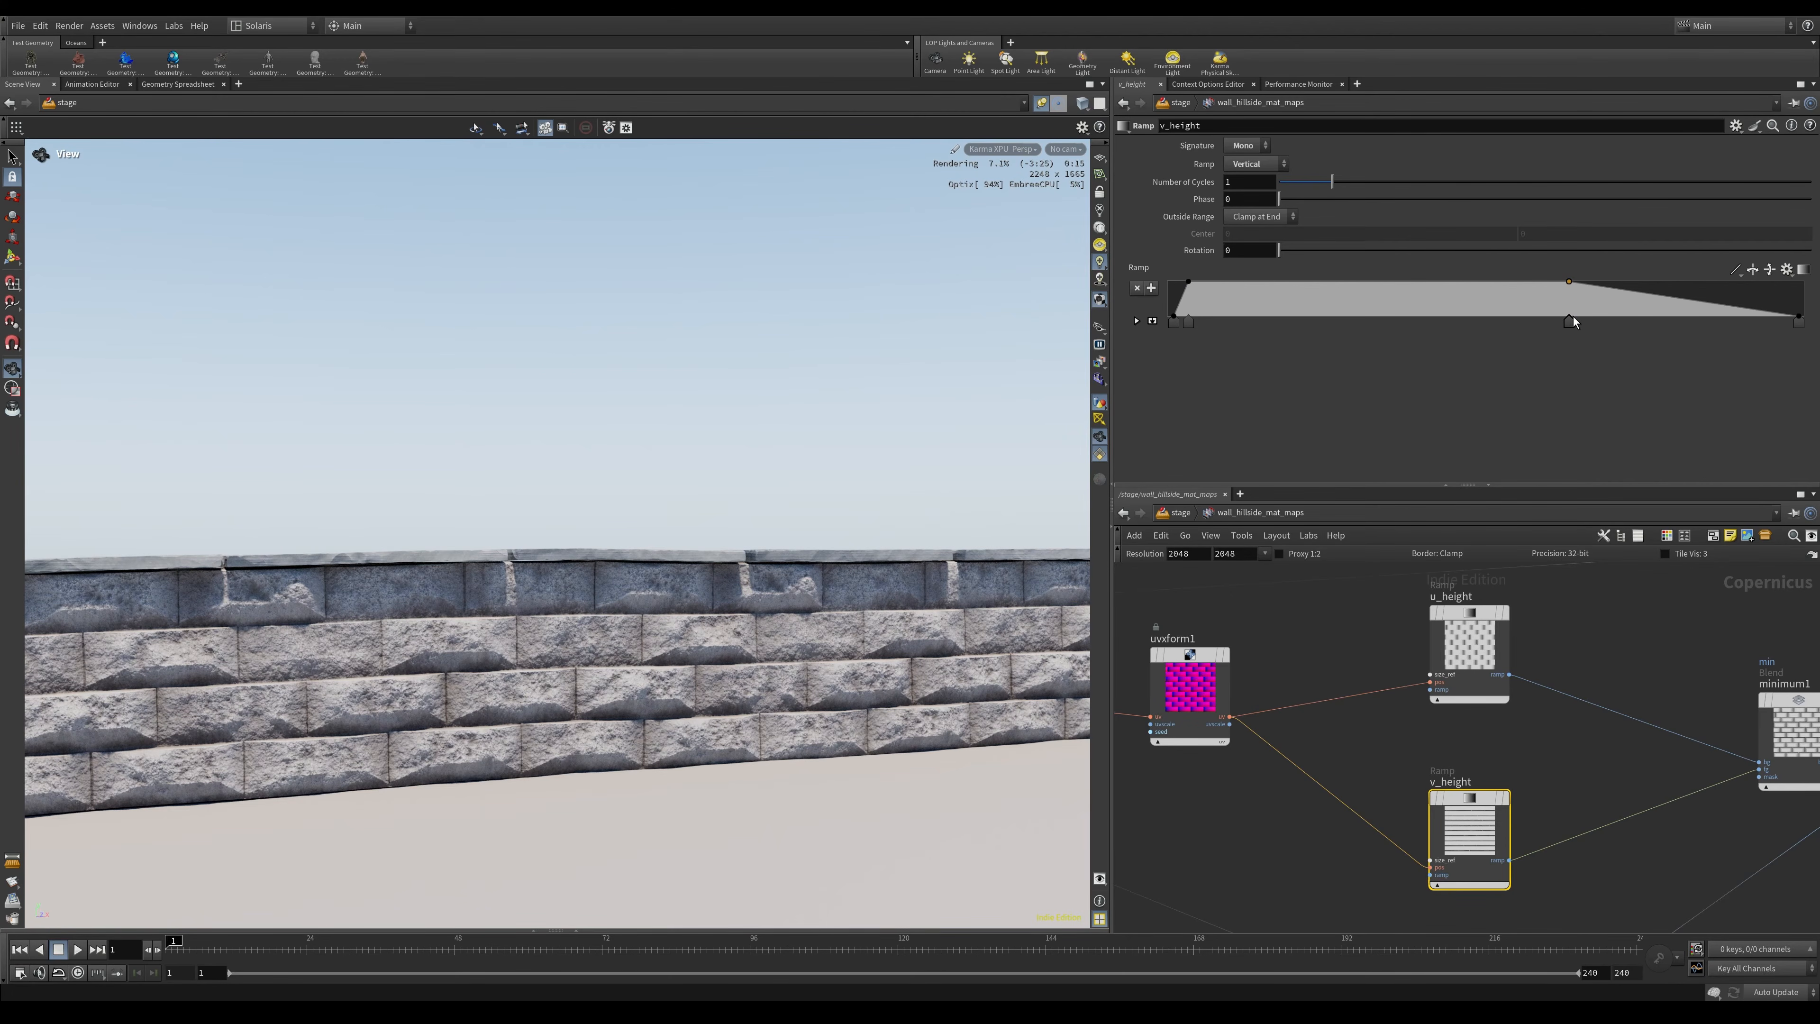
Move the v_height ramp's second upper point close to the end and restart the render.
left_click_drag(1569, 323, 1790, 321)
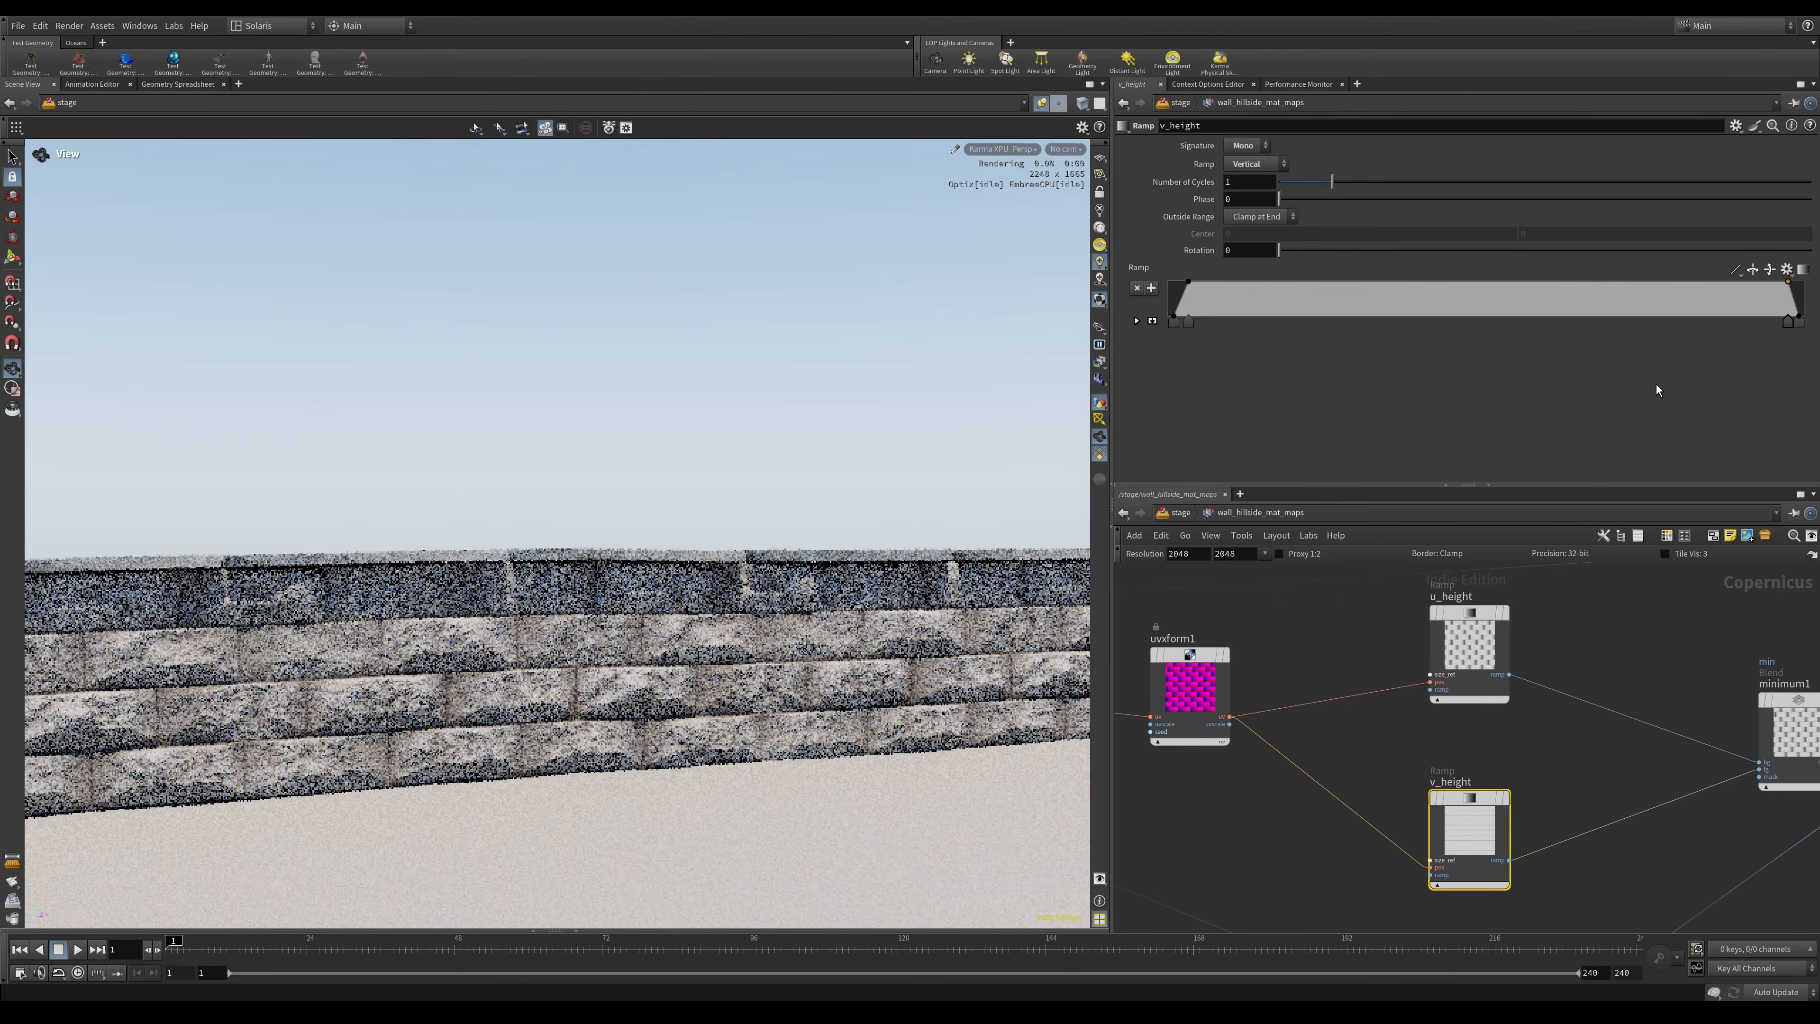
left_click(994, 151)
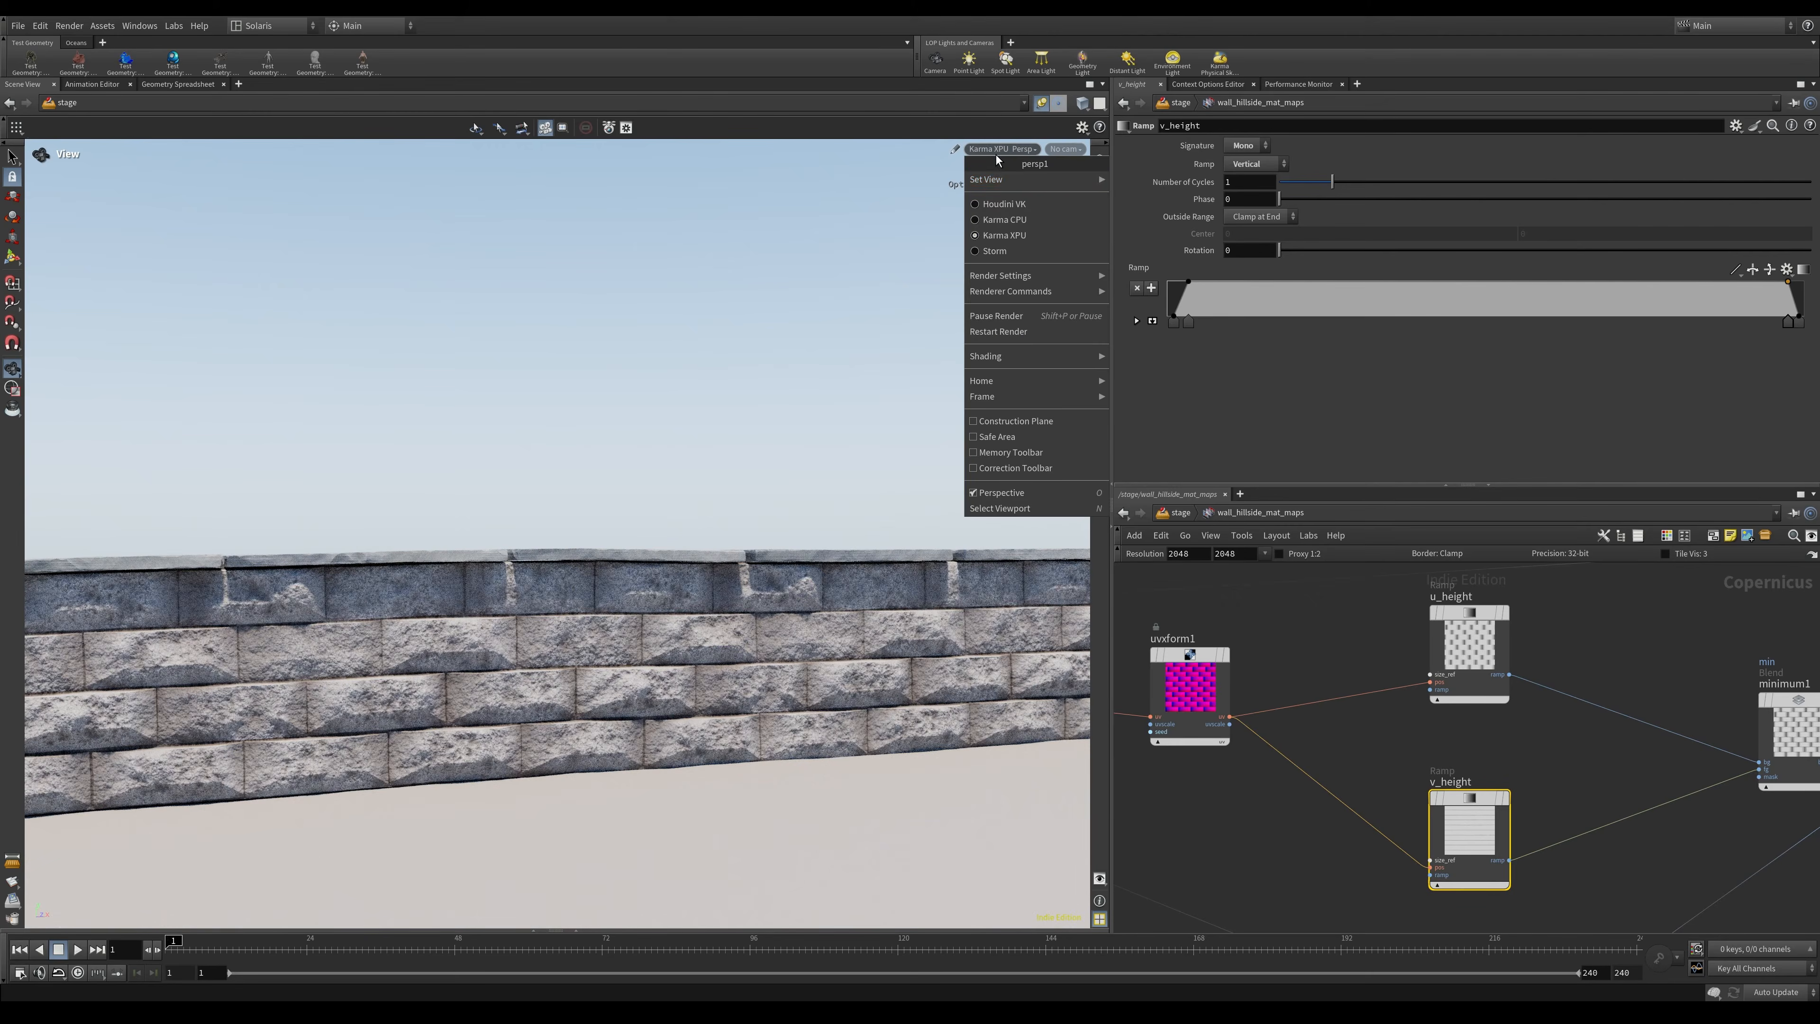
left_click(1056, 330)
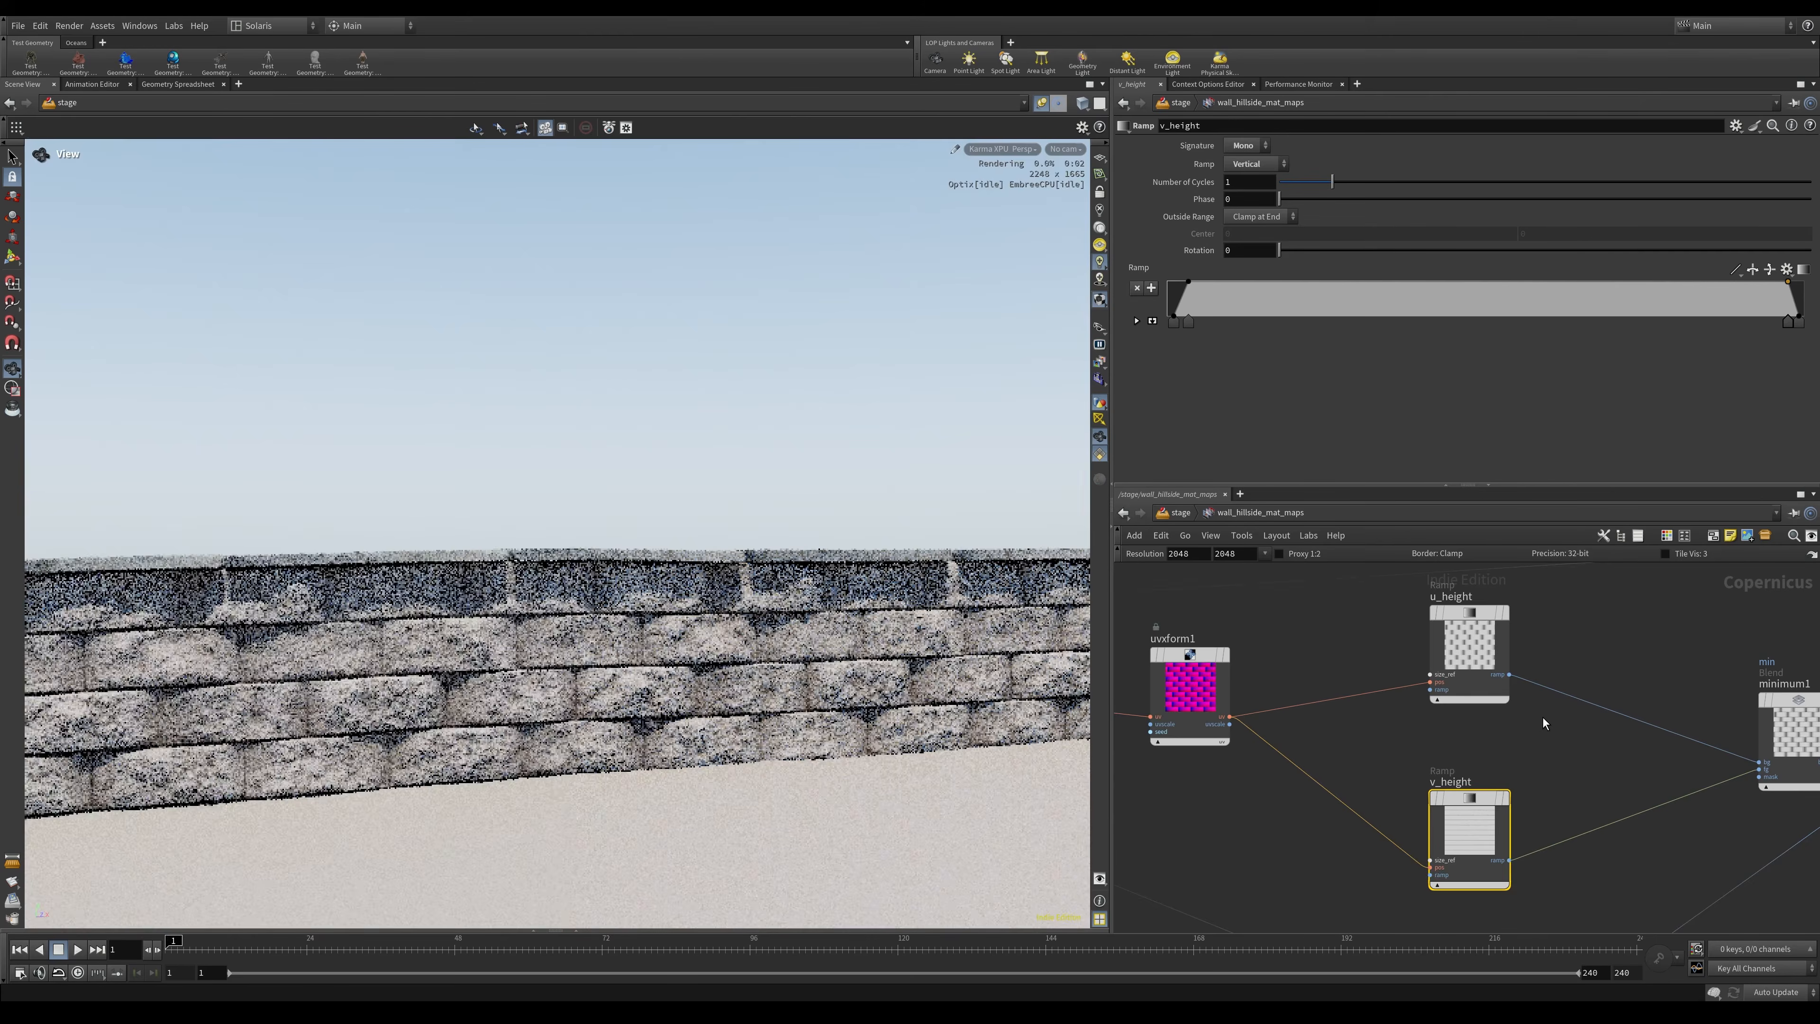
Display the multiply4 blend and switch the viewport to the Copernicus map to view the per-brick height variation.
scroll(1540, 720, "down", 5)
scroll(1522, 725, "down", 2)
middle_click_drag(1685, 817, 1394, 849)
scroll(1458, 767, "up", 4)
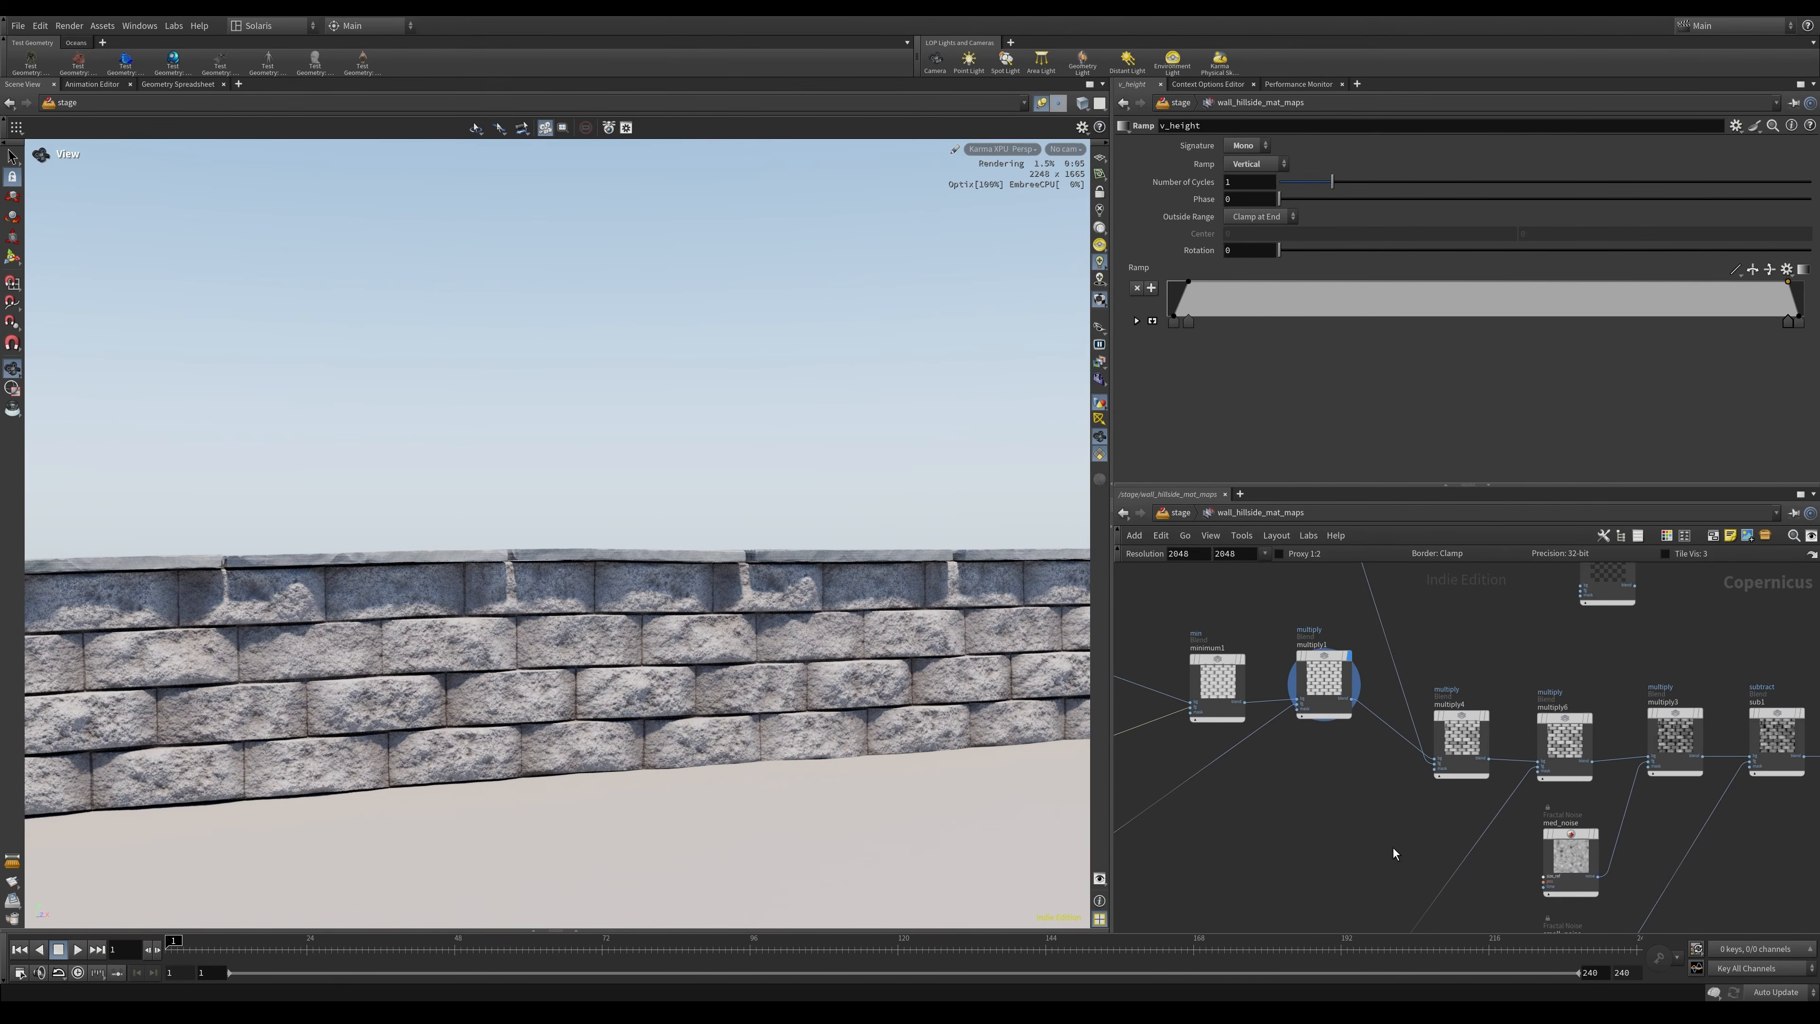
scroll(1718, 838, "down", 2)
middle_click_drag(1718, 838, 1519, 732)
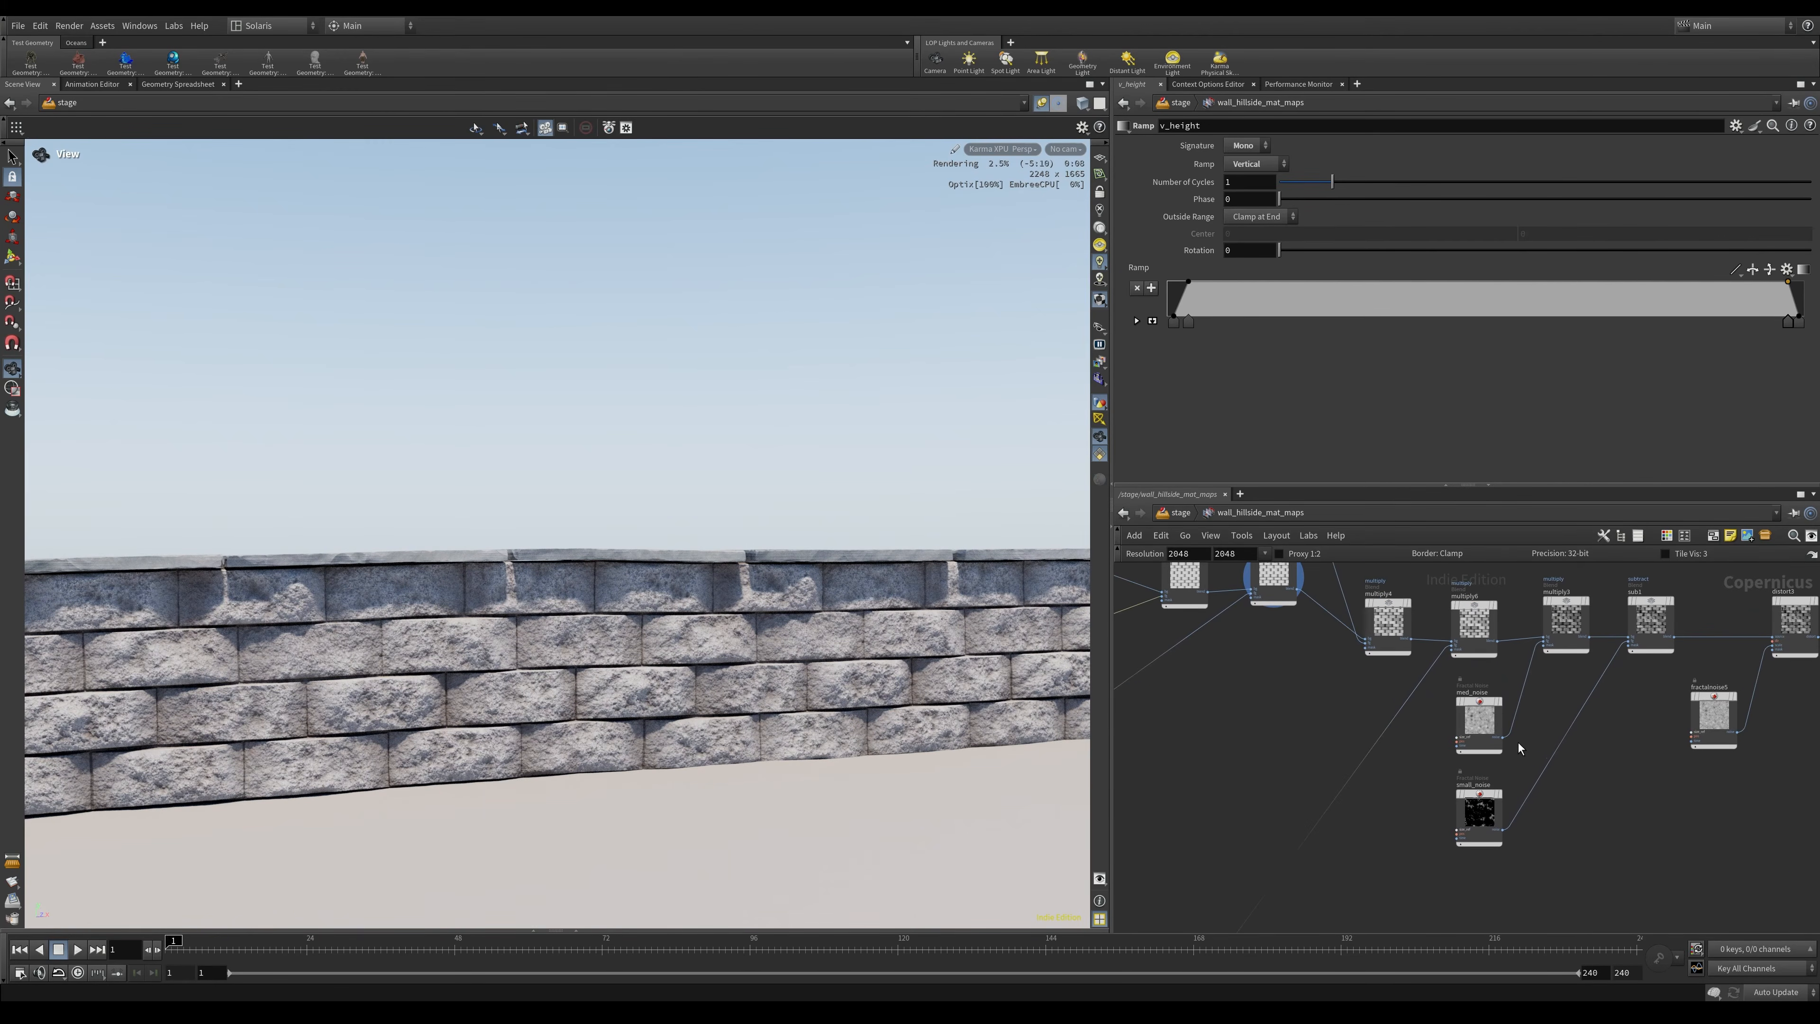
middle_click_drag(1385, 737, 1434, 832)
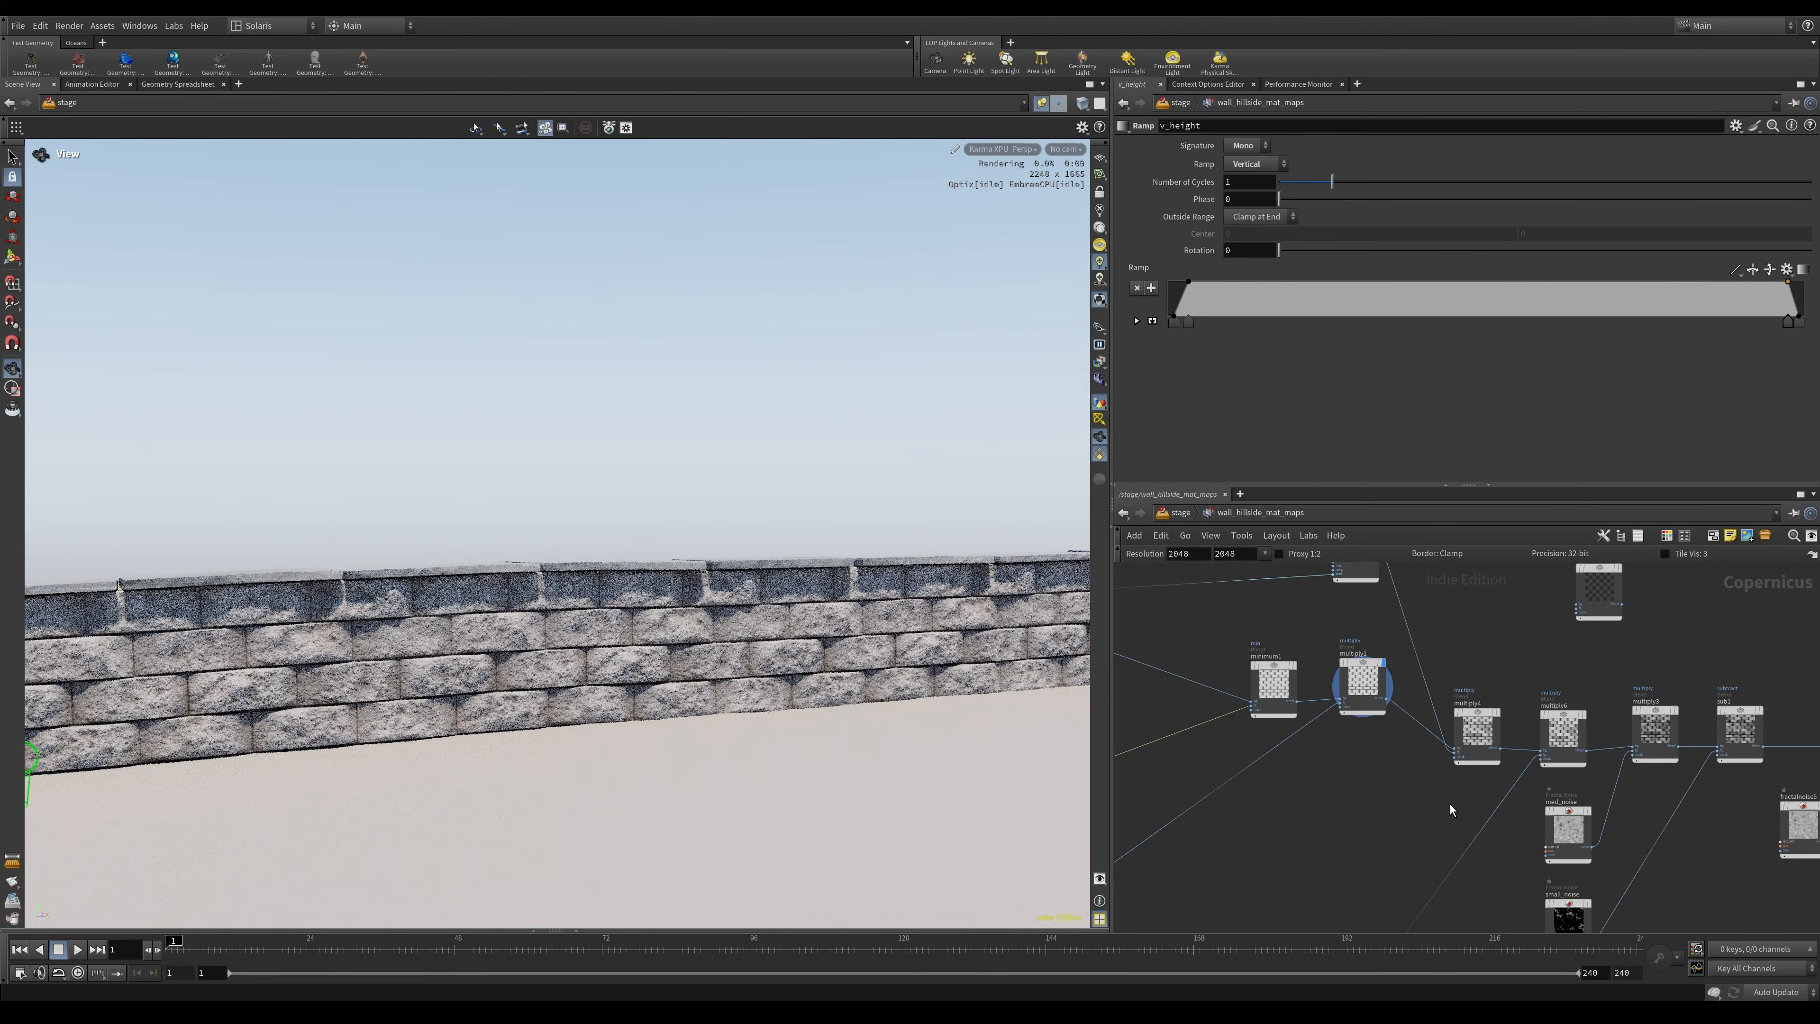
middle_click_drag(1463, 804, 1405, 794)
left_click(1442, 711)
middle_click_drag(1554, 809, 1412, 656)
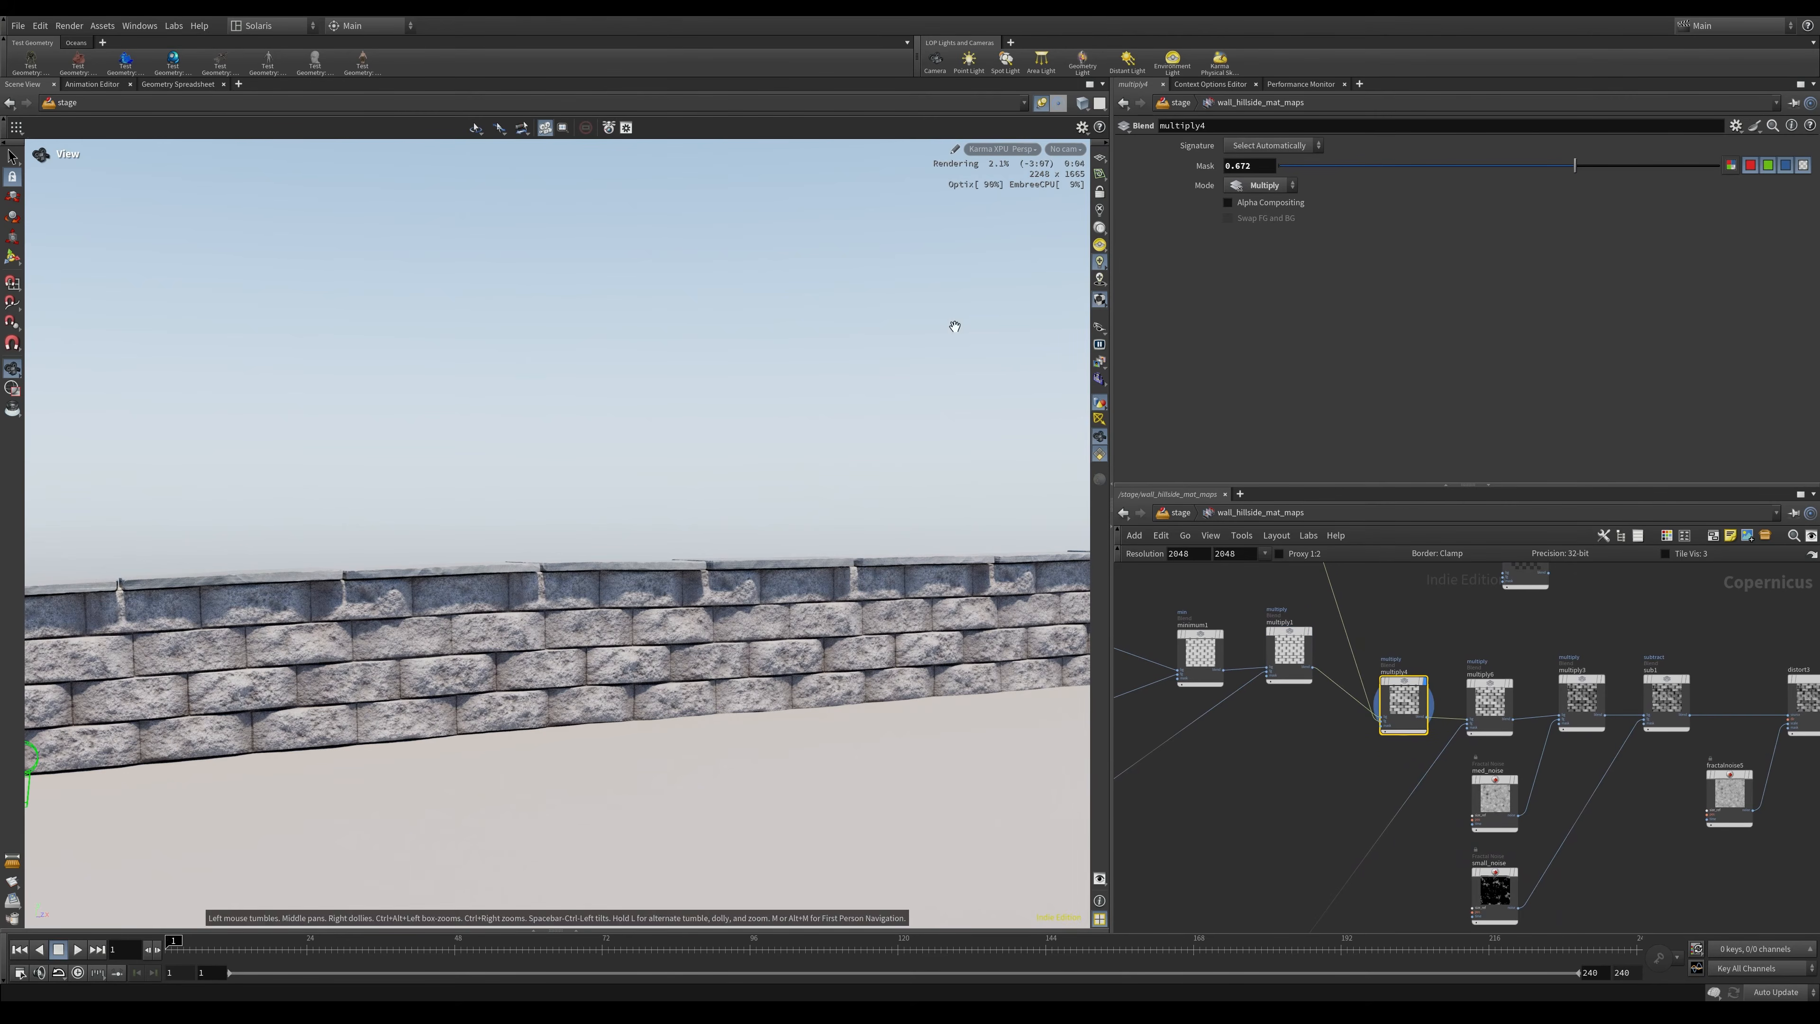
left_click(1040, 102)
scroll(688, 638, "up", 3)
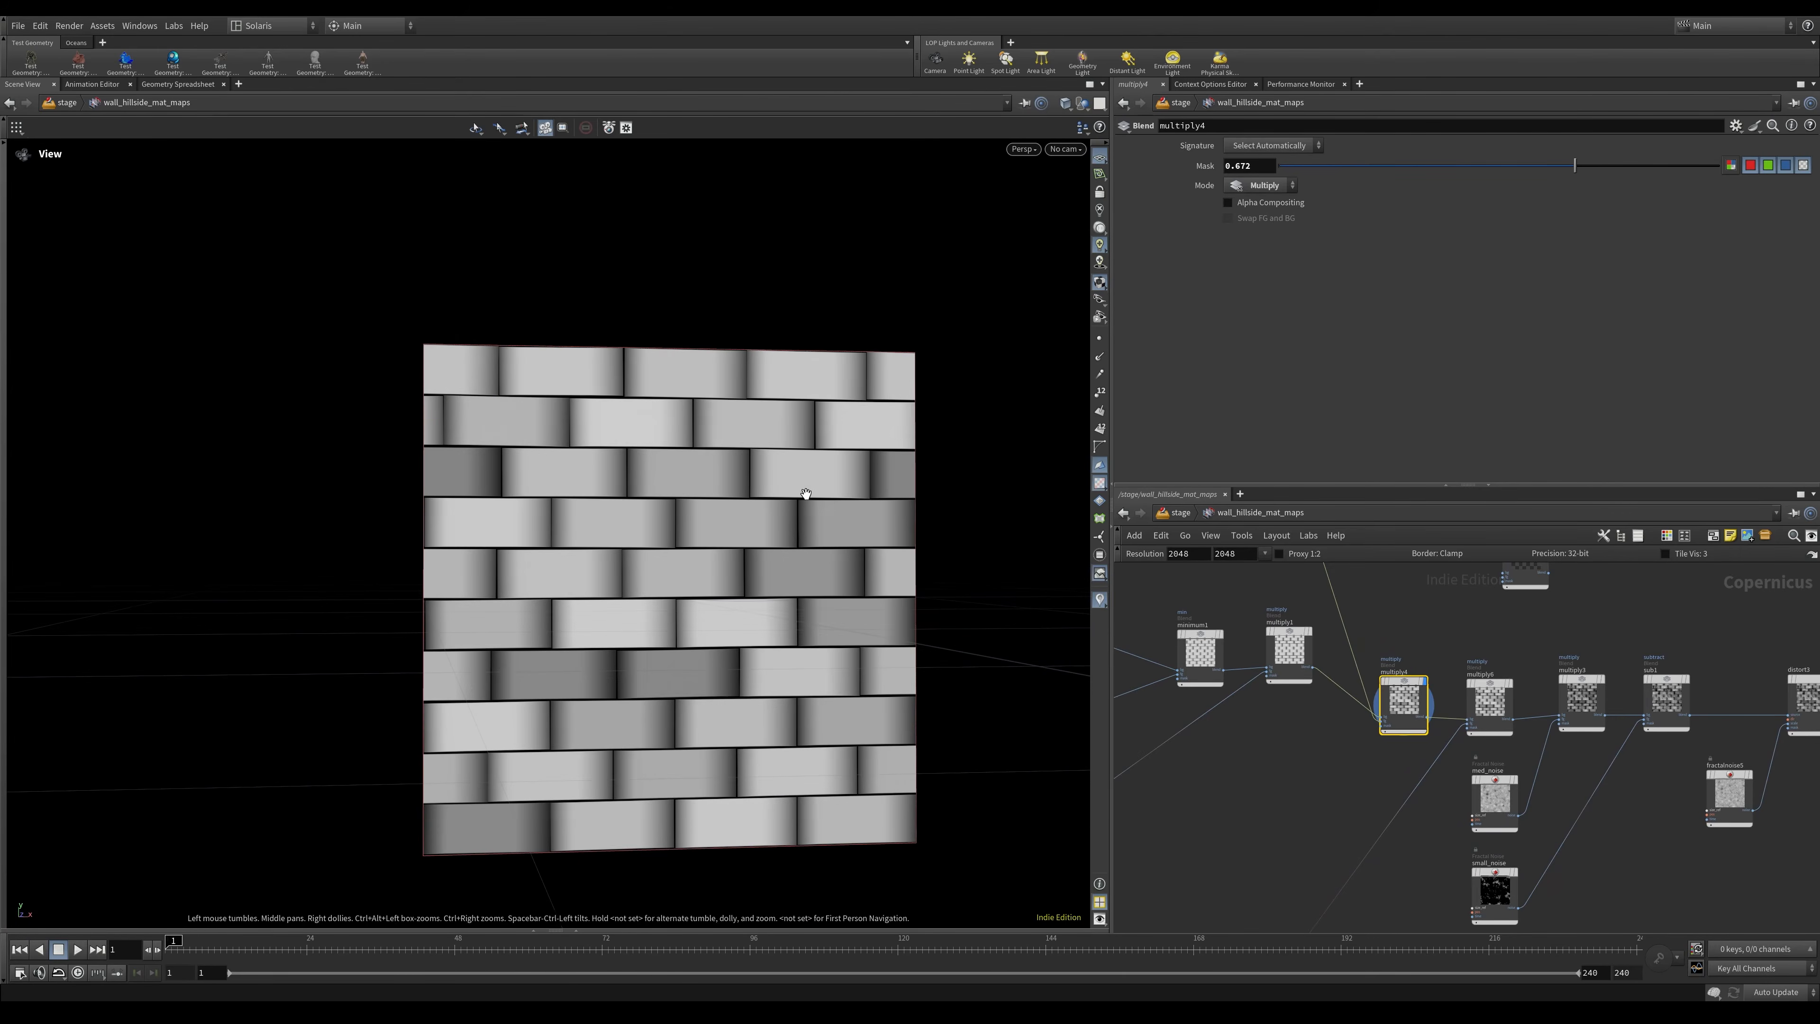
Step through the multiply3, sub1, Distort and HEIGHT nodes to view the noise and distortion added to the brick heights.
left_click(1581, 693)
middle_click_drag(1665, 807, 1601, 766)
left_click(1598, 663)
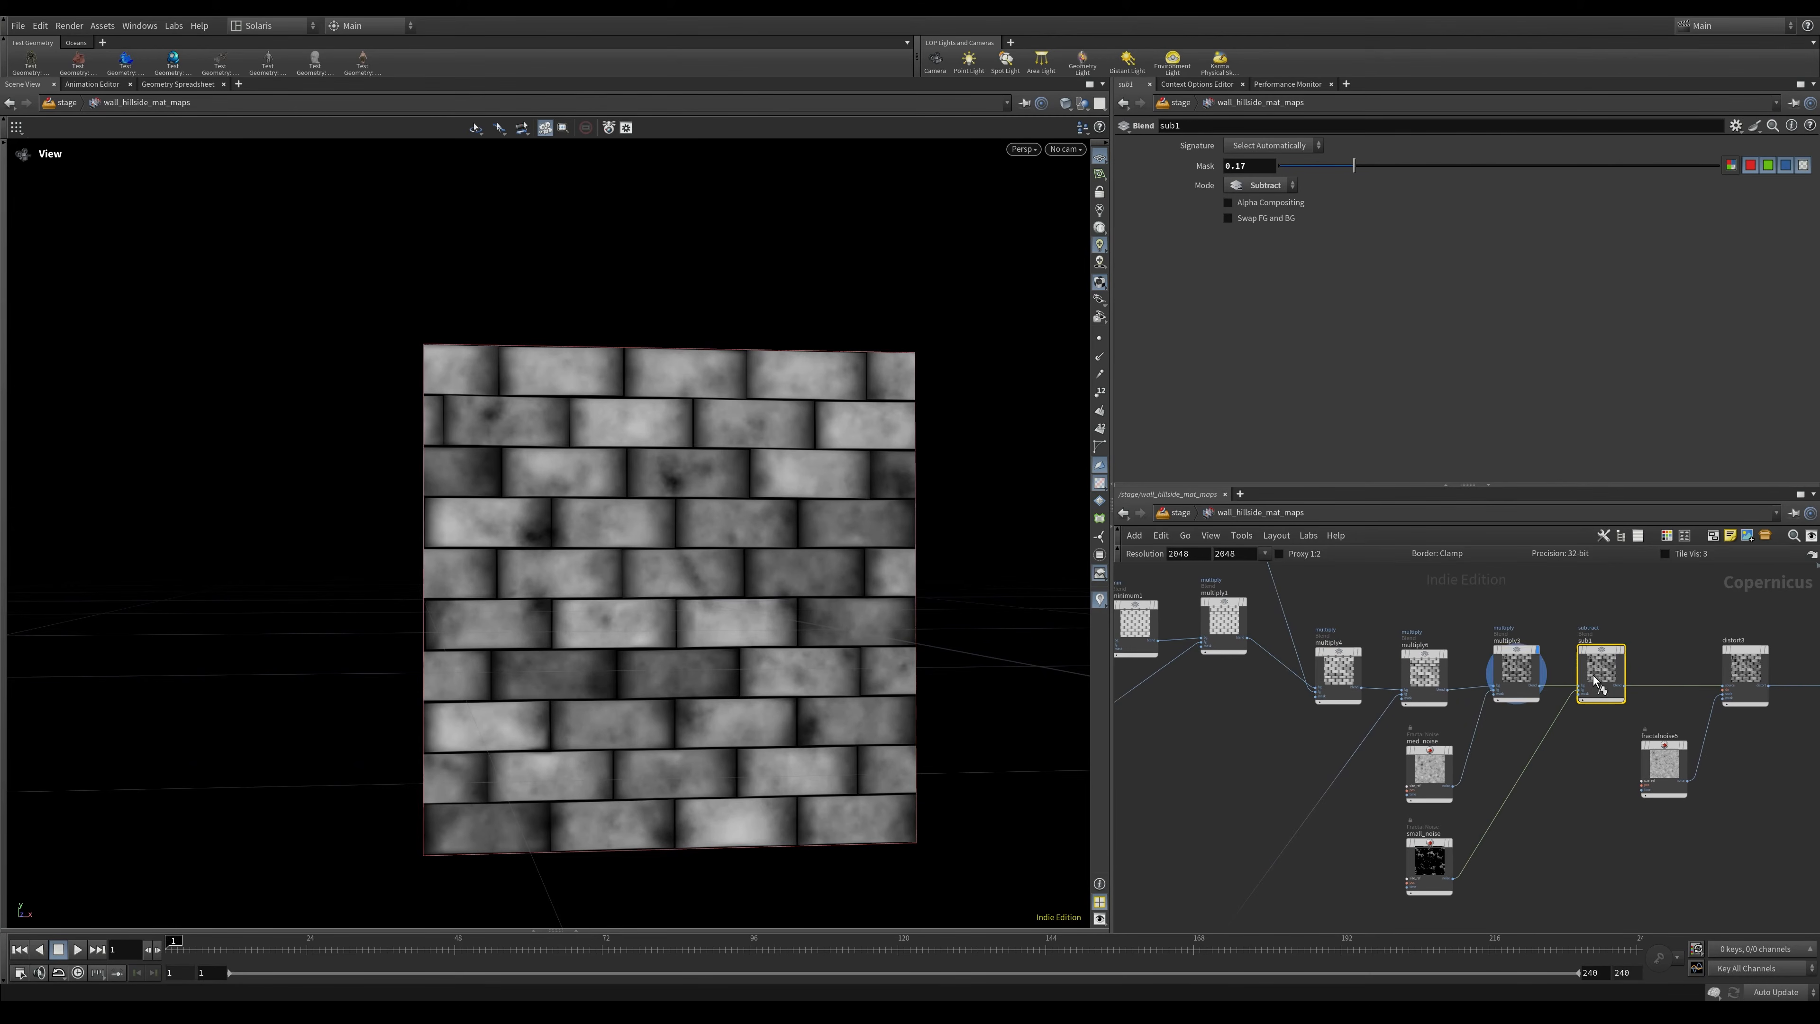
middle_click_drag(1650, 628, 1532, 638)
left_click(1624, 663)
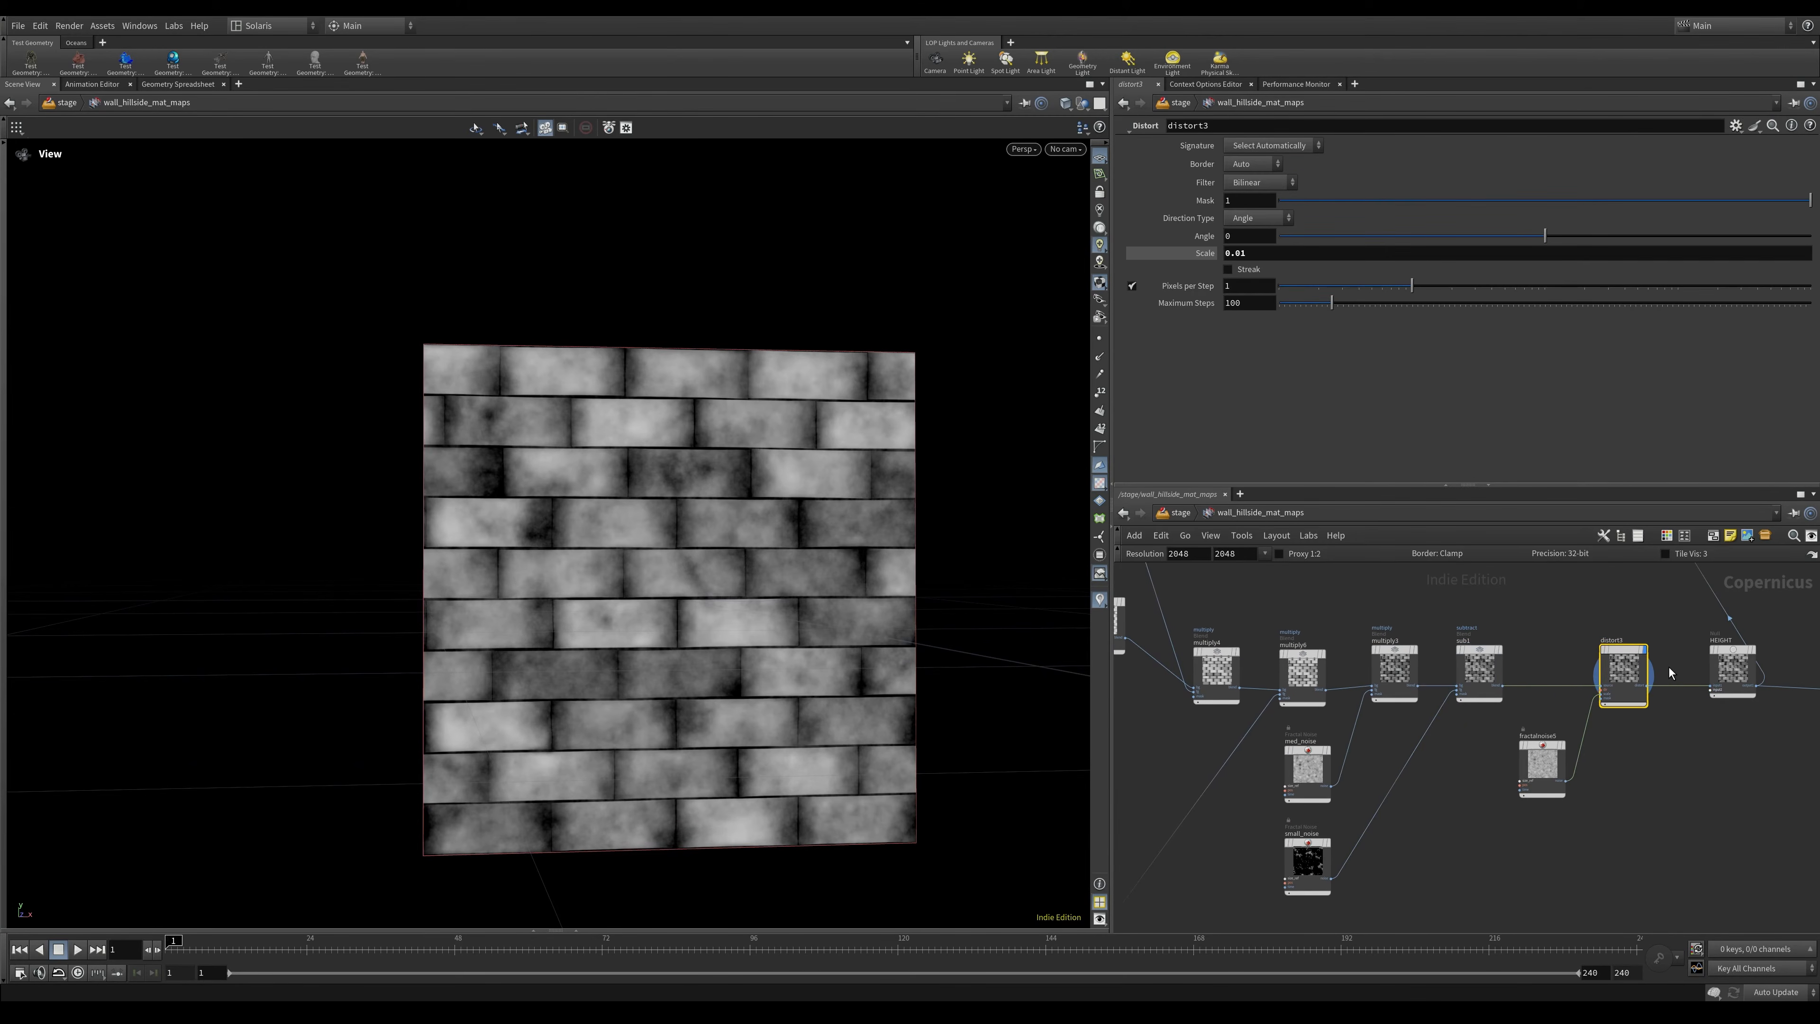
middle_click_drag(1724, 736, 1579, 727)
left_click(1575, 690)
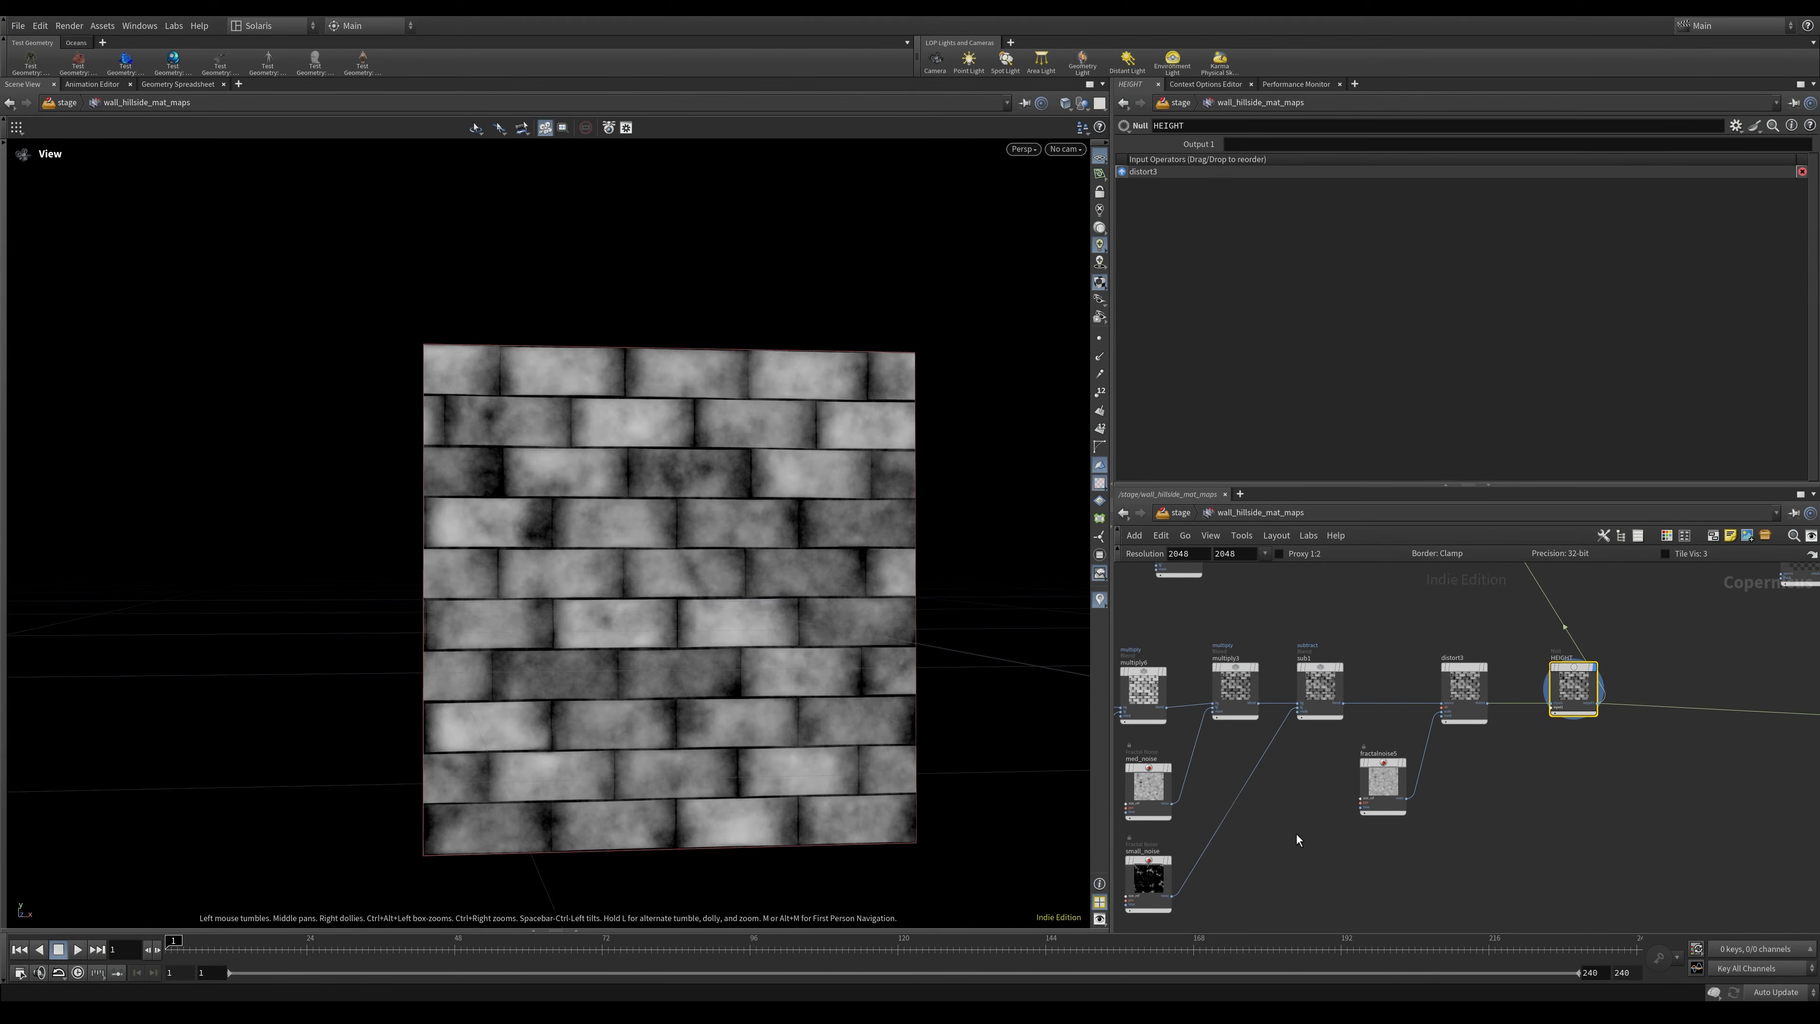
Display the base_color null to view the finished brick colour map.
scroll(1488, 799, "down", 4)
middle_click_drag(1606, 807, 1499, 825)
scroll(1585, 651, "up", 2)
middle_click_drag(1589, 646, 1589, 688)
left_click(1566, 616)
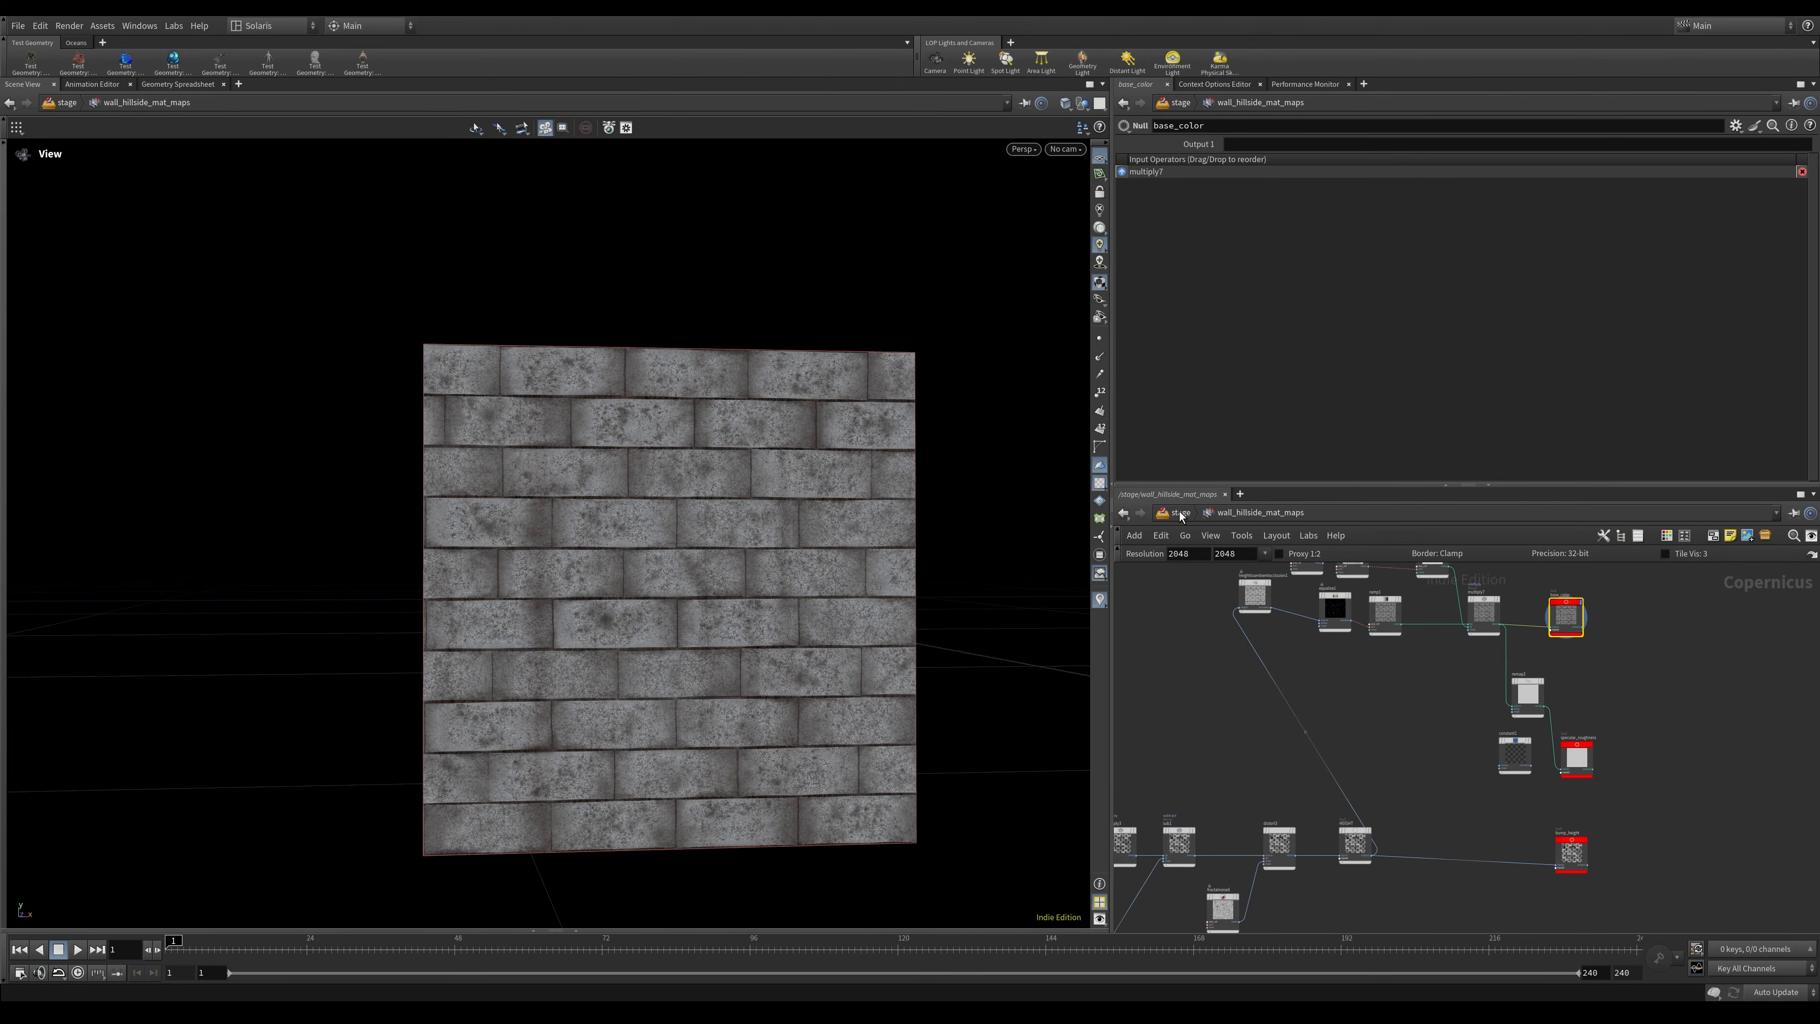
Return to the stage network and inspect the textured wall render from the front, from above and up close.
key("u")
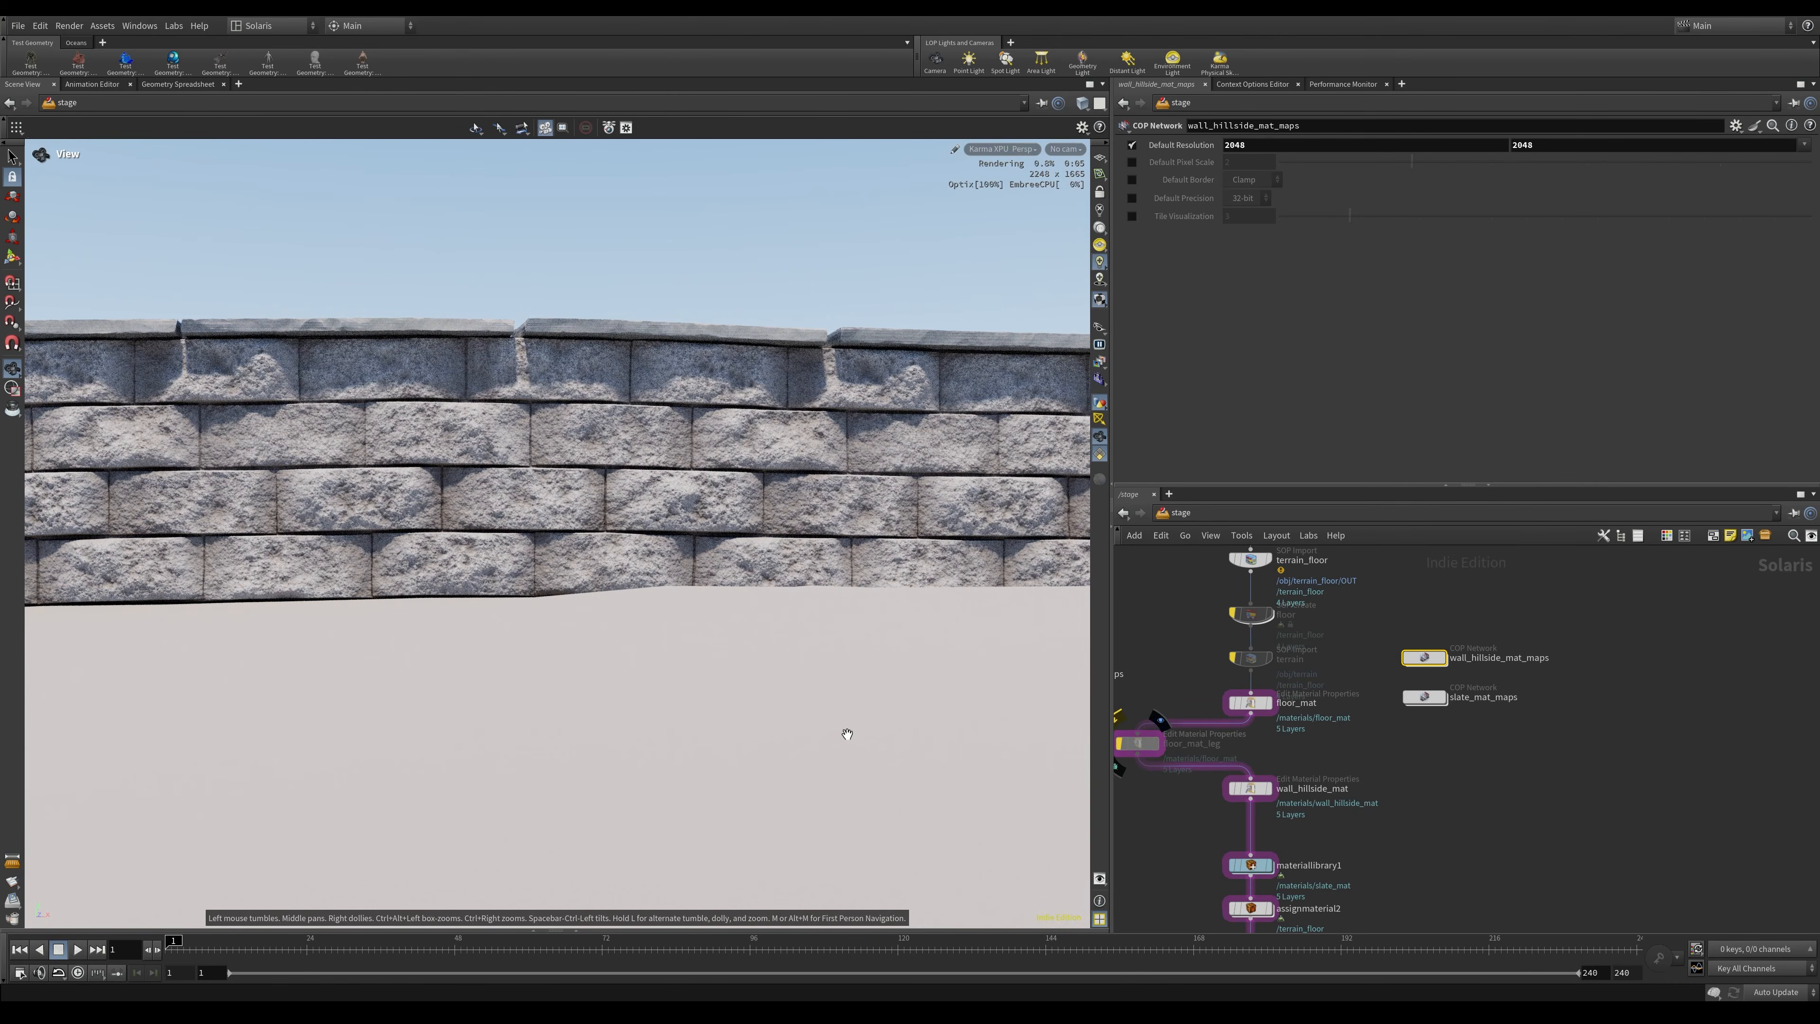
left_click_drag(766, 566, 875, 563)
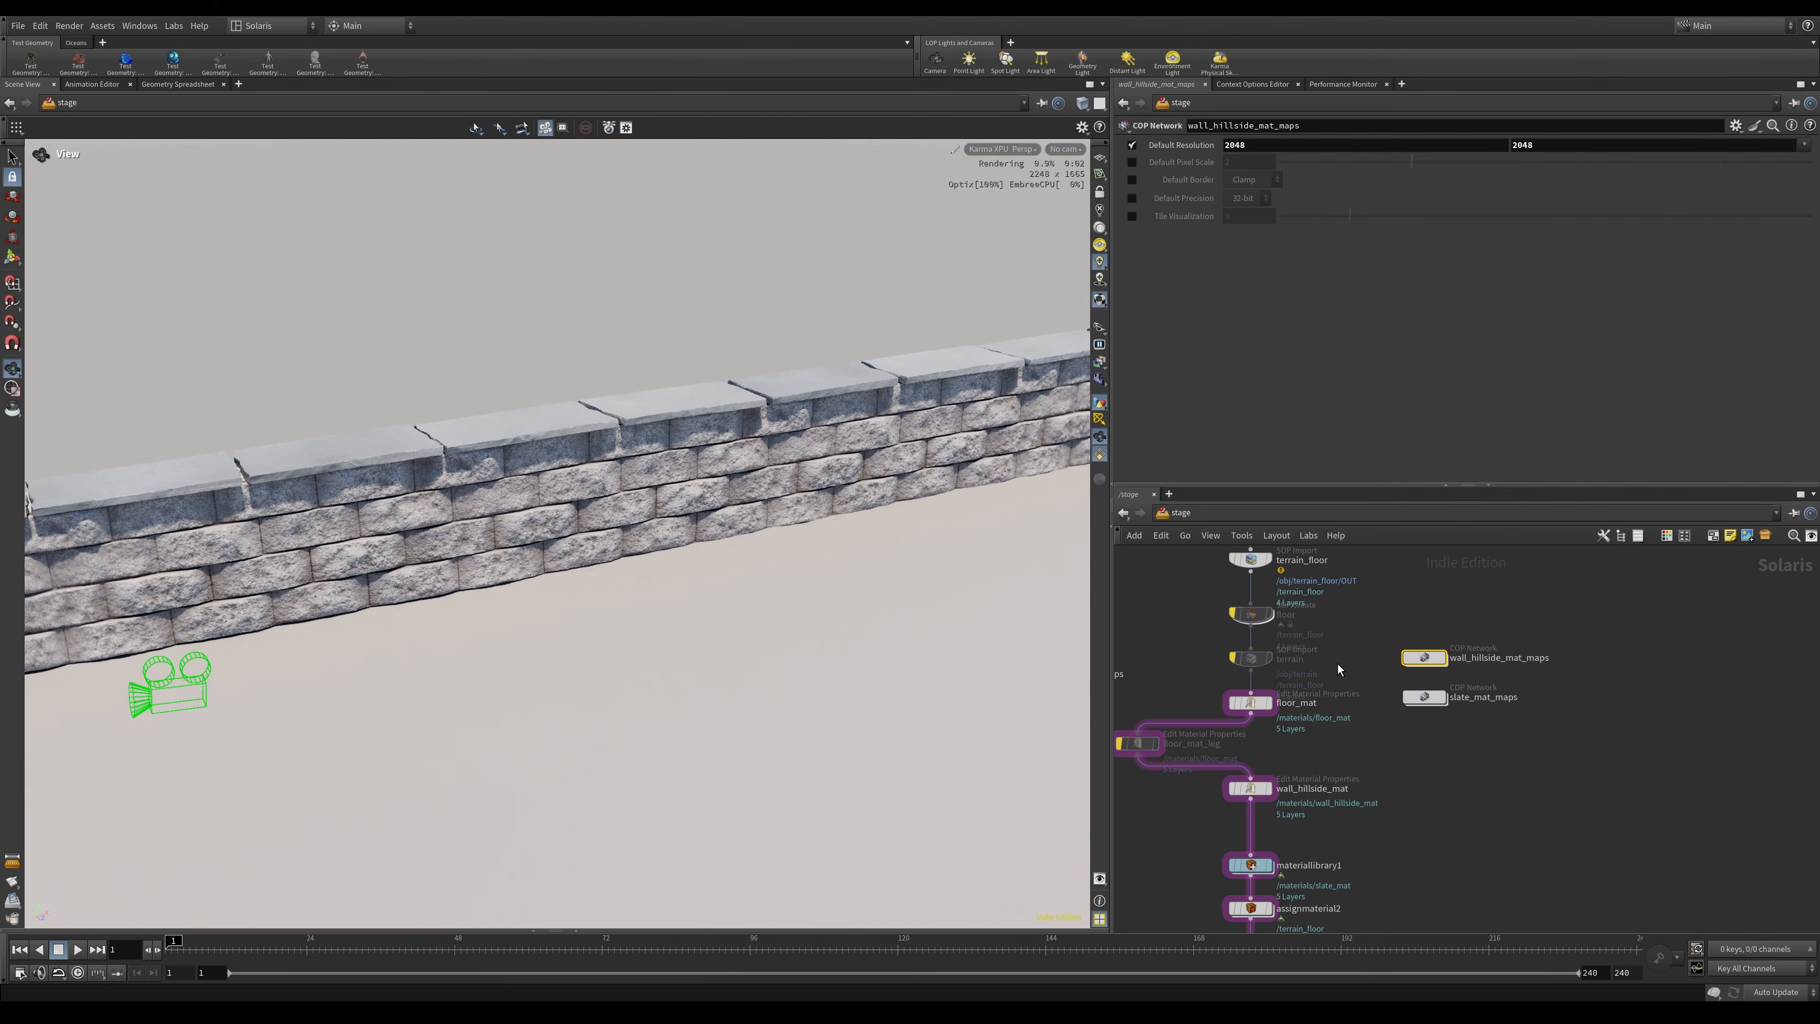
middle_click_drag(1365, 620, 1539, 717)
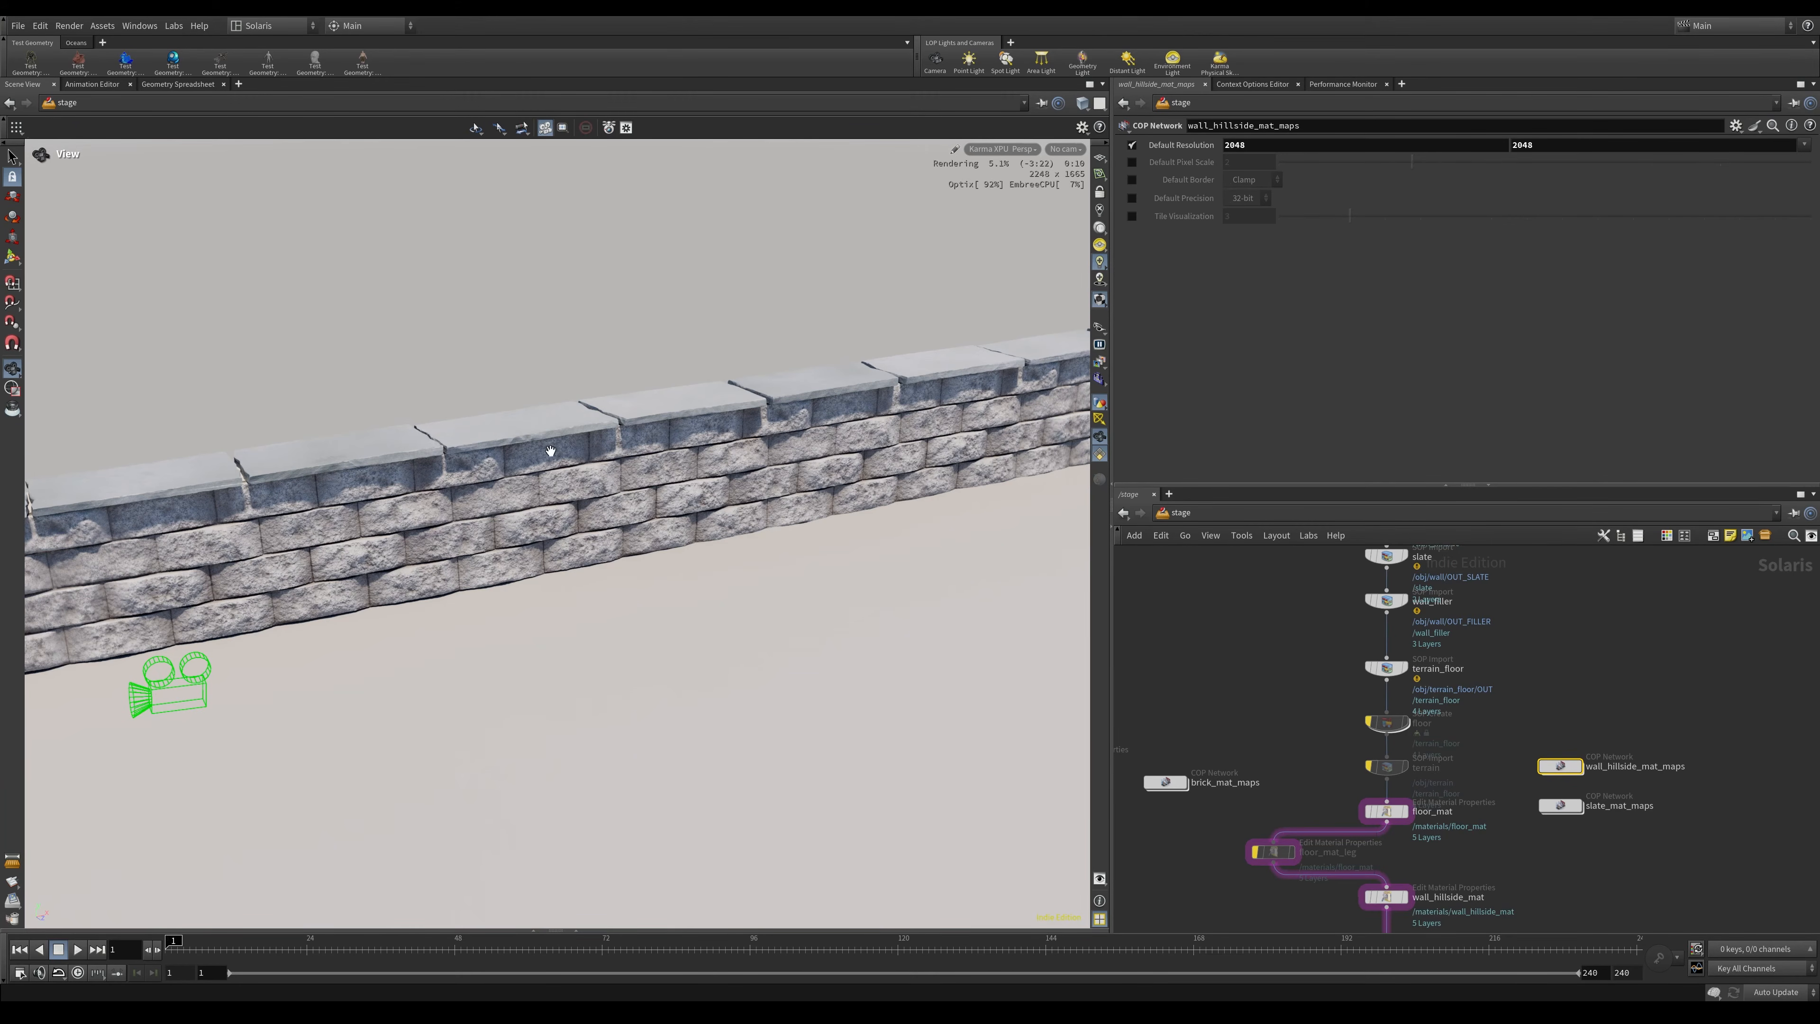
left_click_drag(571, 396, 703, 402)
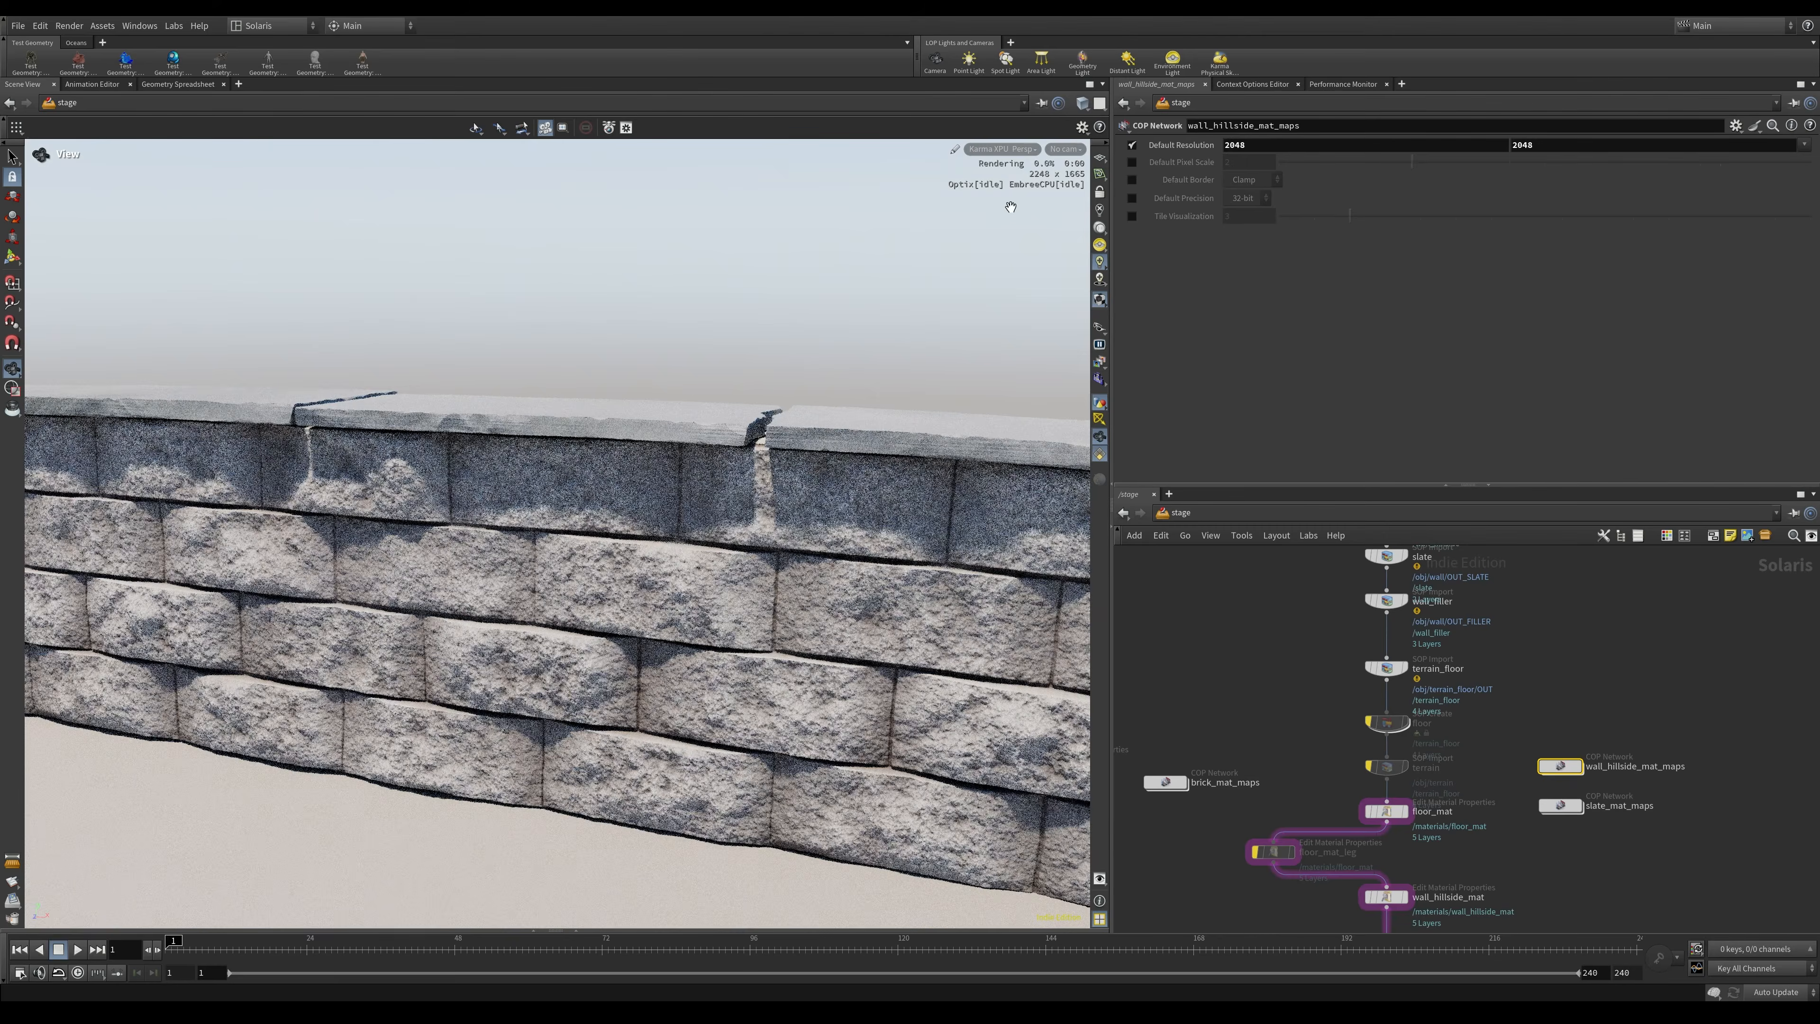
Restart the Karma XPU viewport render and inspect the wall from the opposite angle.
left_click(1002, 149)
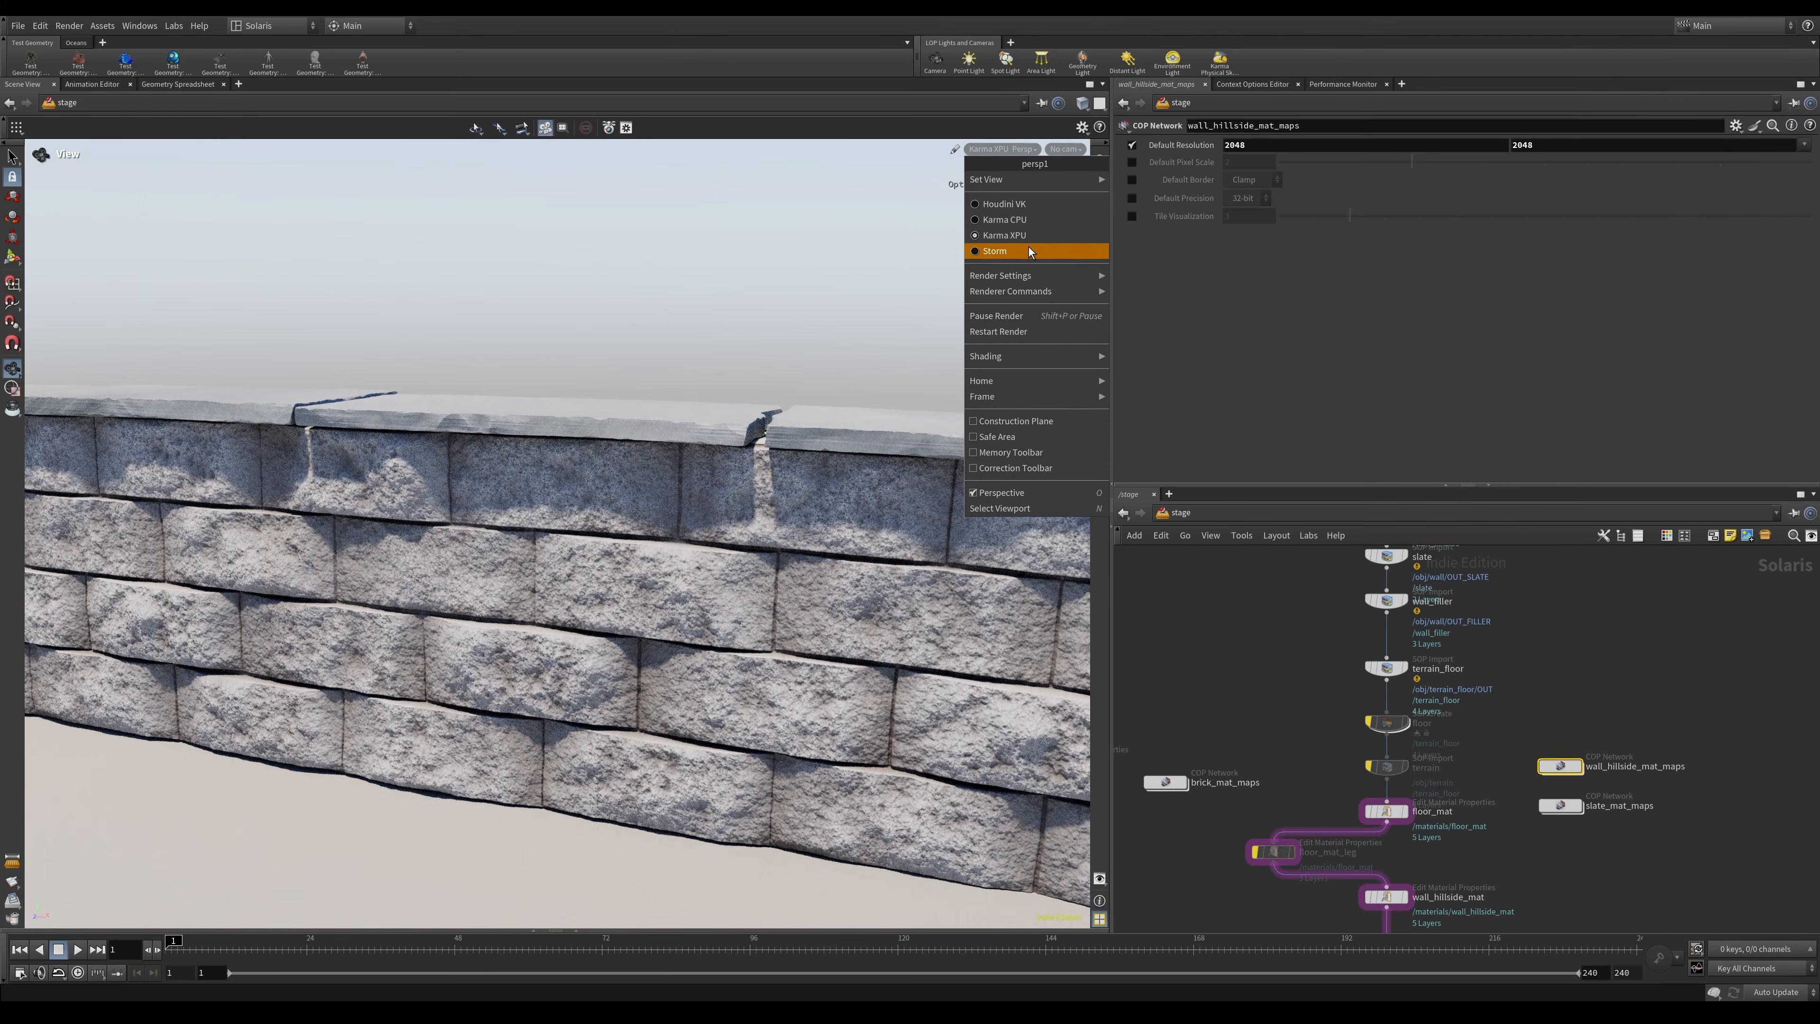
left_click(1022, 328)
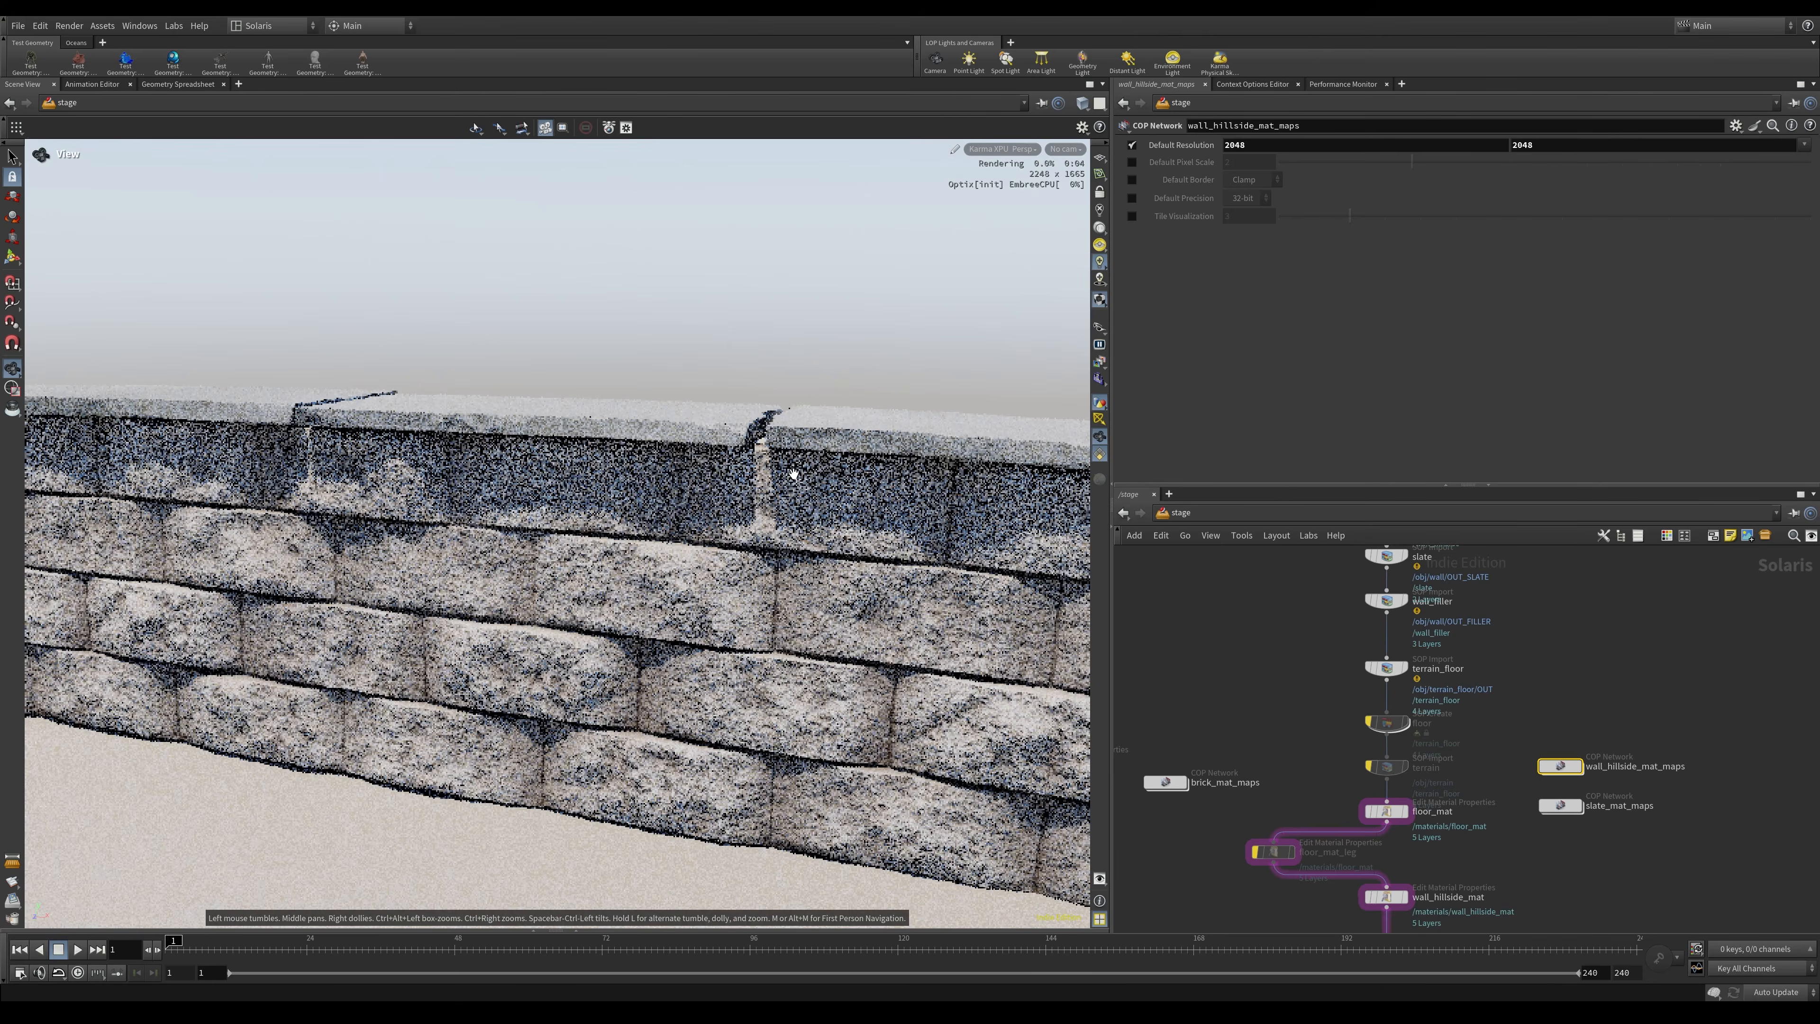
left_click_drag(801, 476, 645, 513)
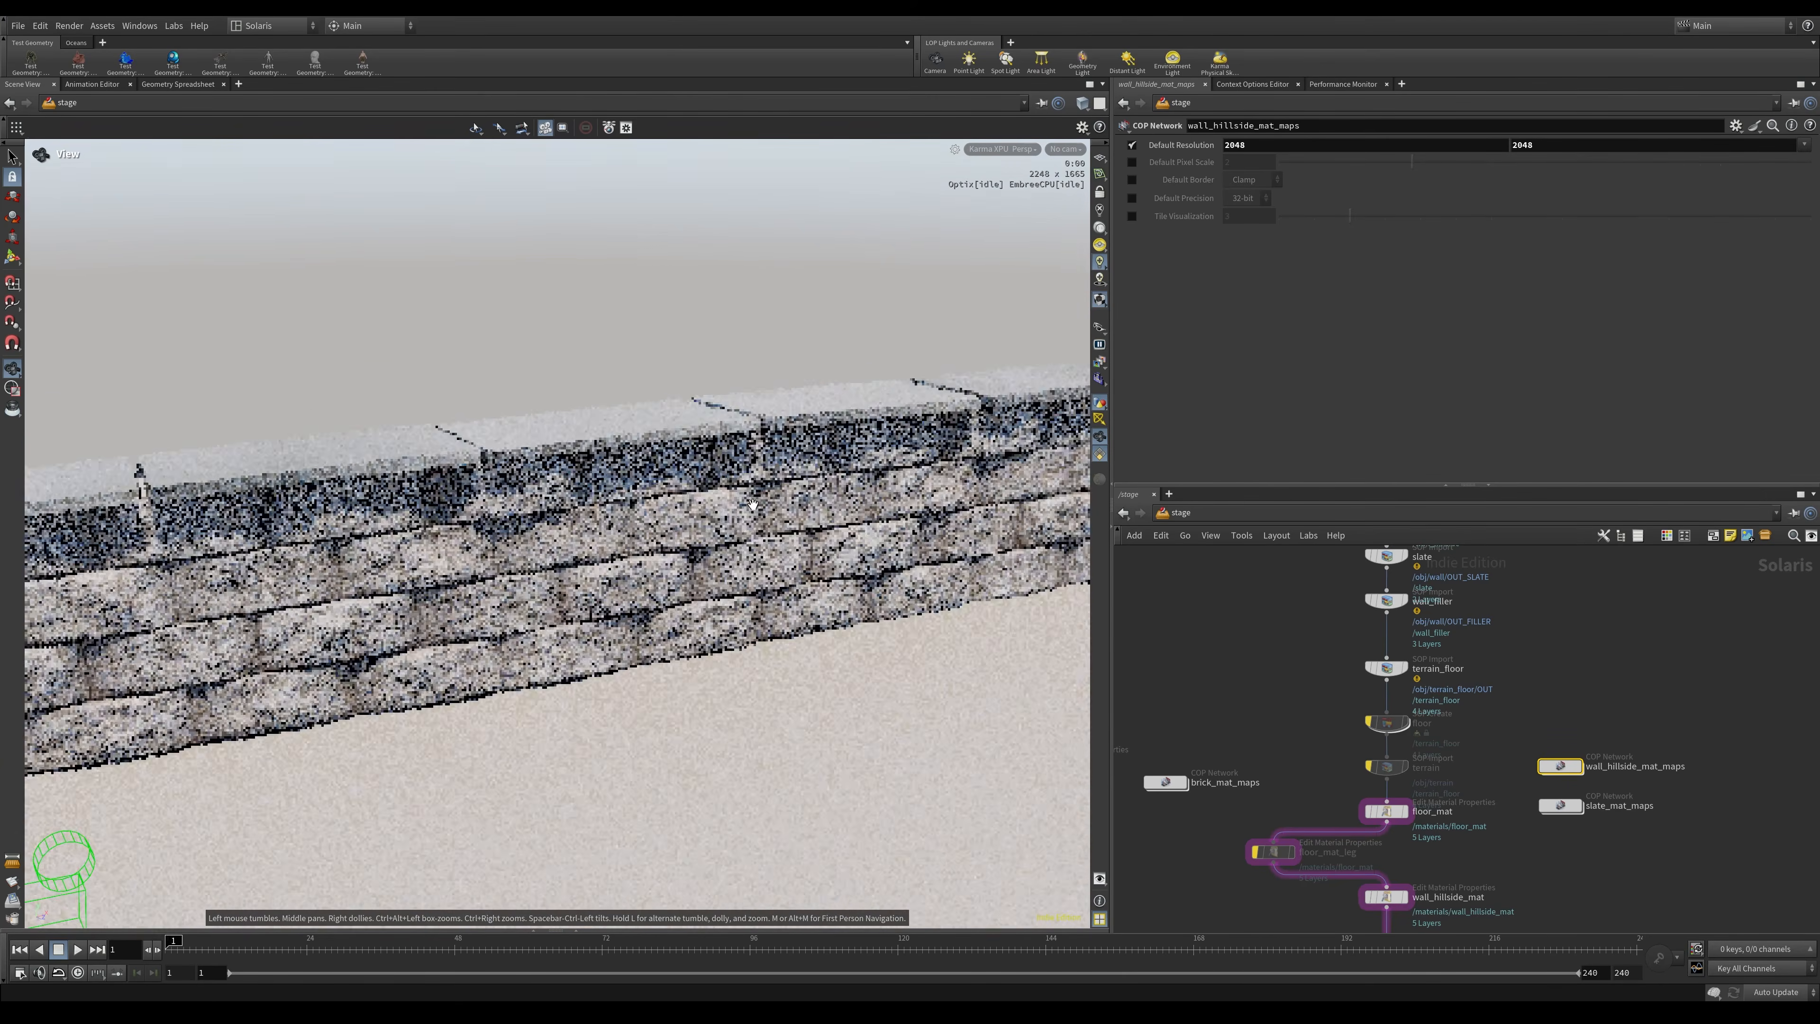
Set the Solar Altitude of the karmaphysicalsky2 light to 44.
middle_click_drag(1467, 834, 1461, 696)
middle_click_drag(1538, 820, 1553, 664)
middle_click_drag(1475, 785, 1486, 735)
left_click_drag(1300, 736, 1457, 784)
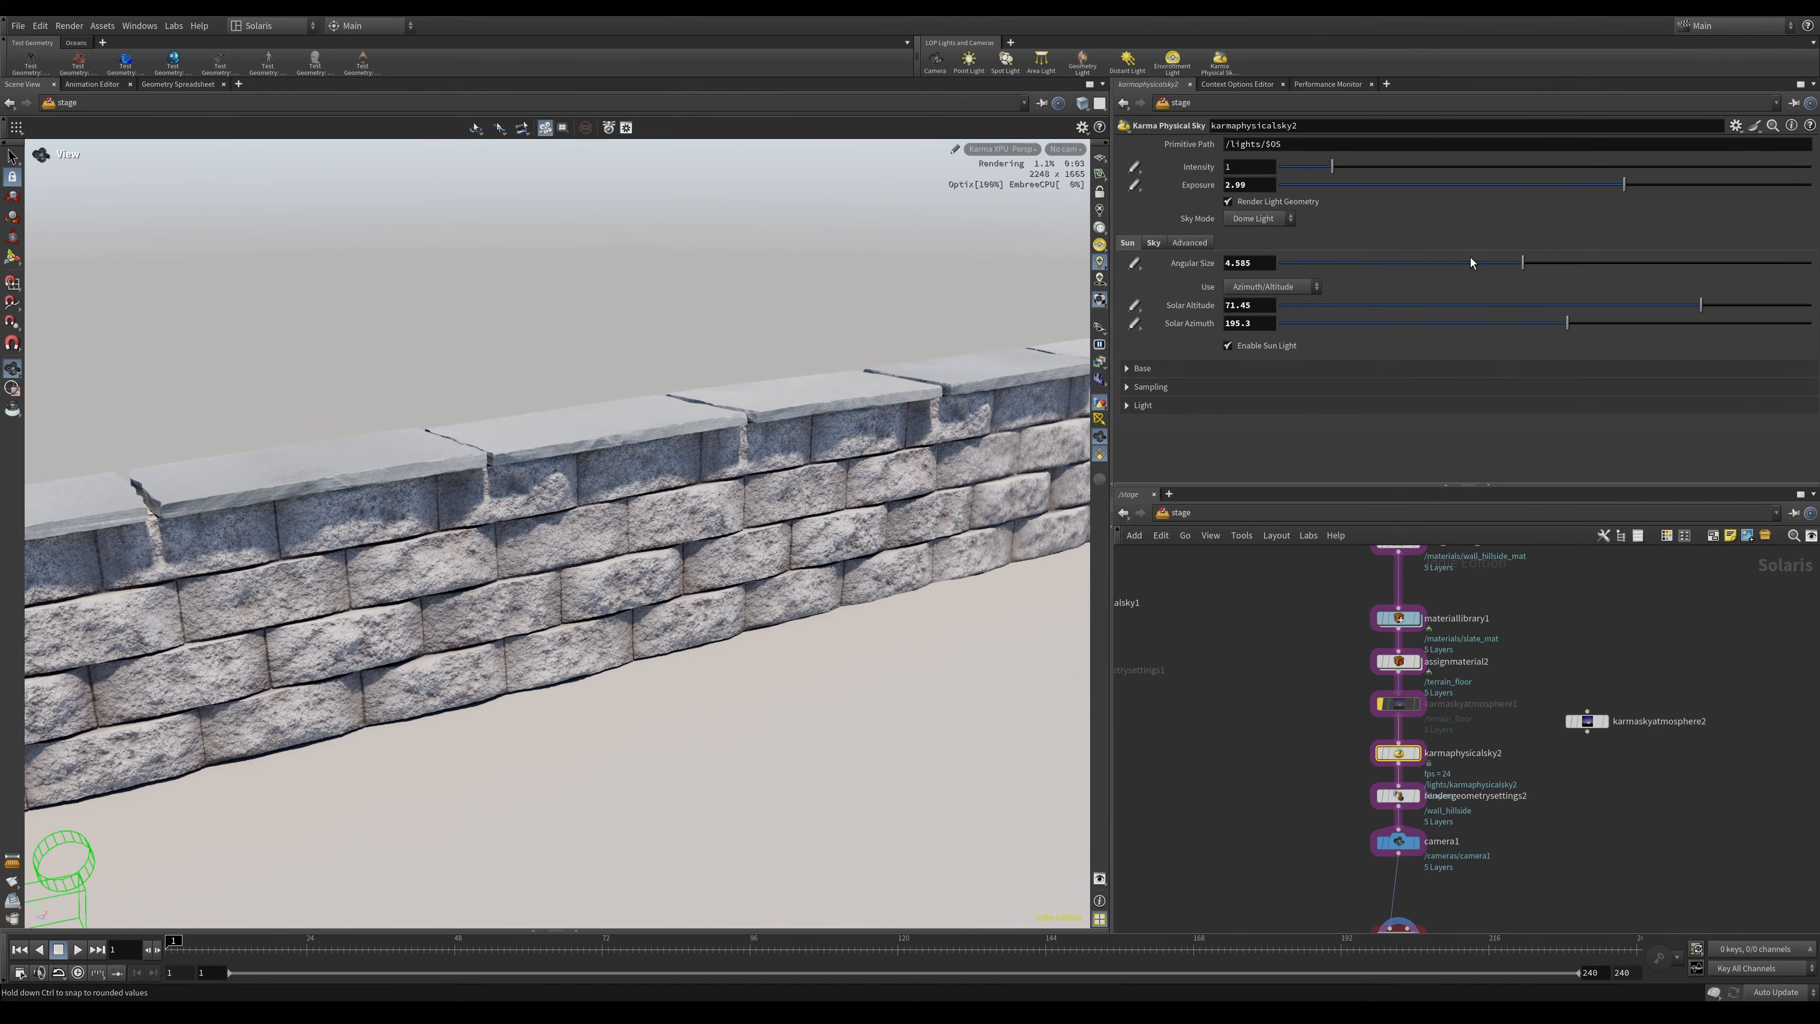
left_click_drag(1612, 309, 1541, 313)
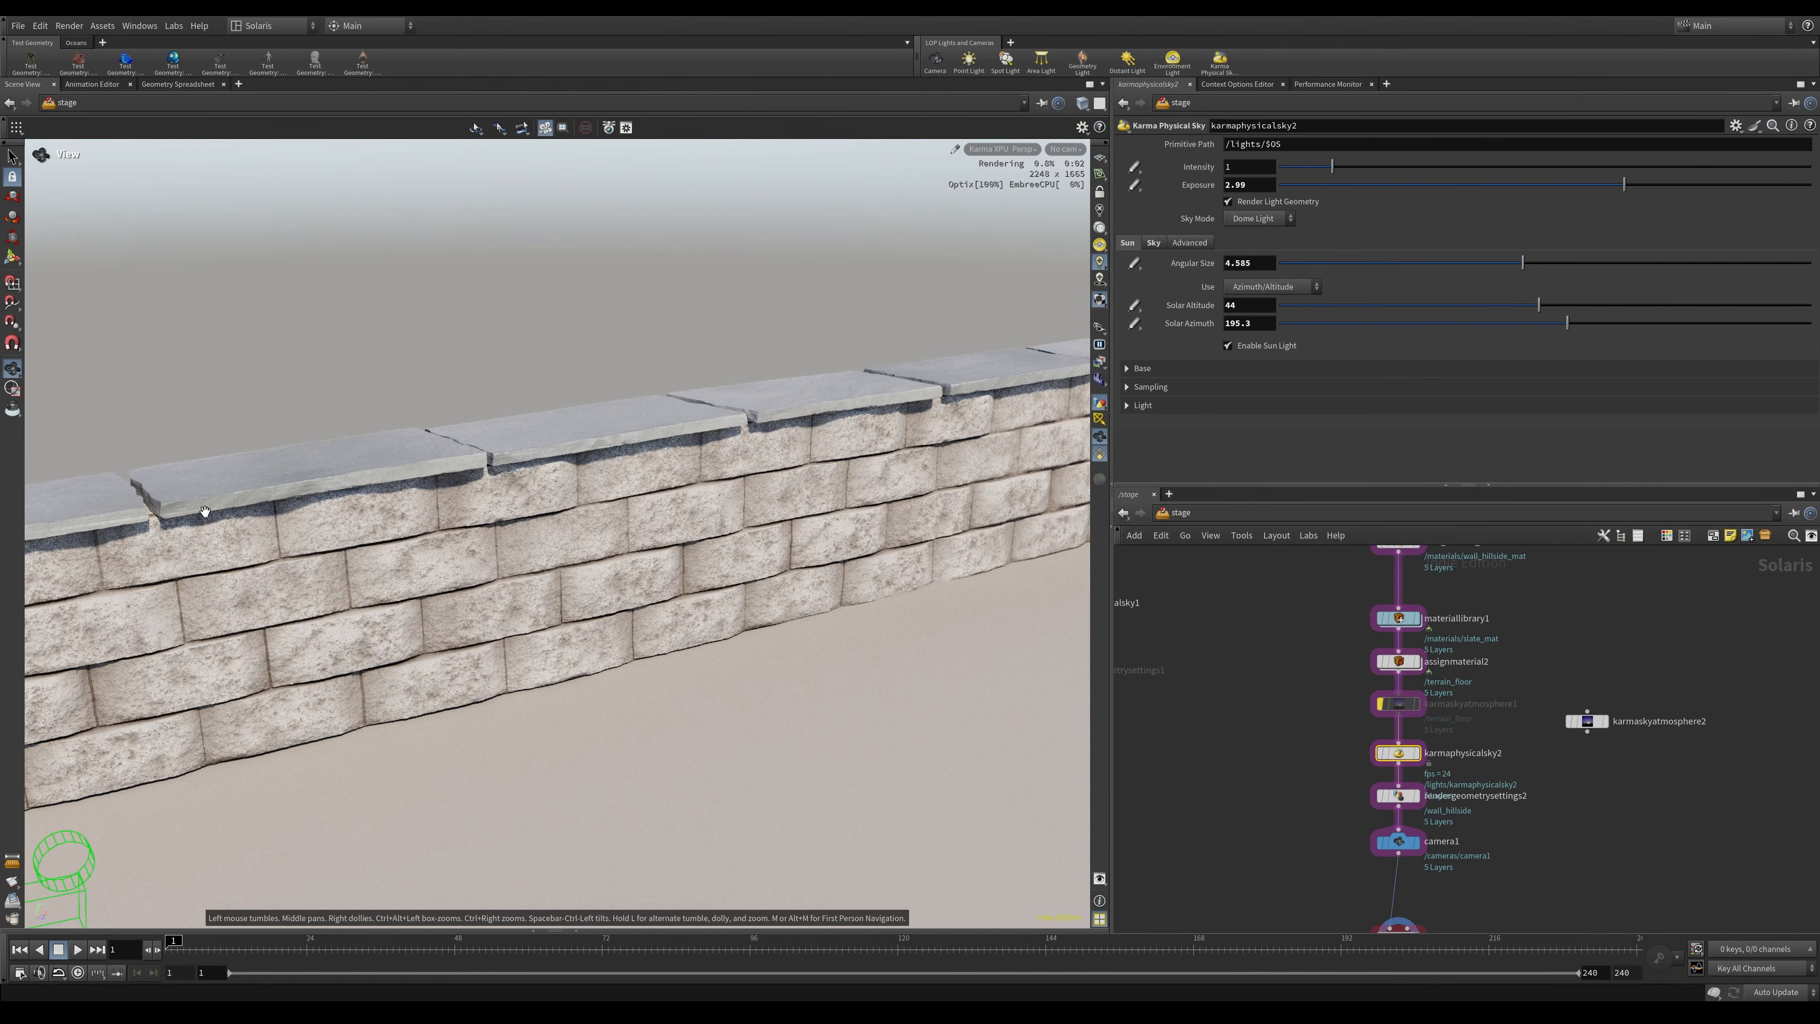
Look along the relit wall from above and switch the viewport renderer to Houdini VK.
left_click_drag(632, 502, 724, 390)
left_click(1001, 149)
left_click(1014, 206)
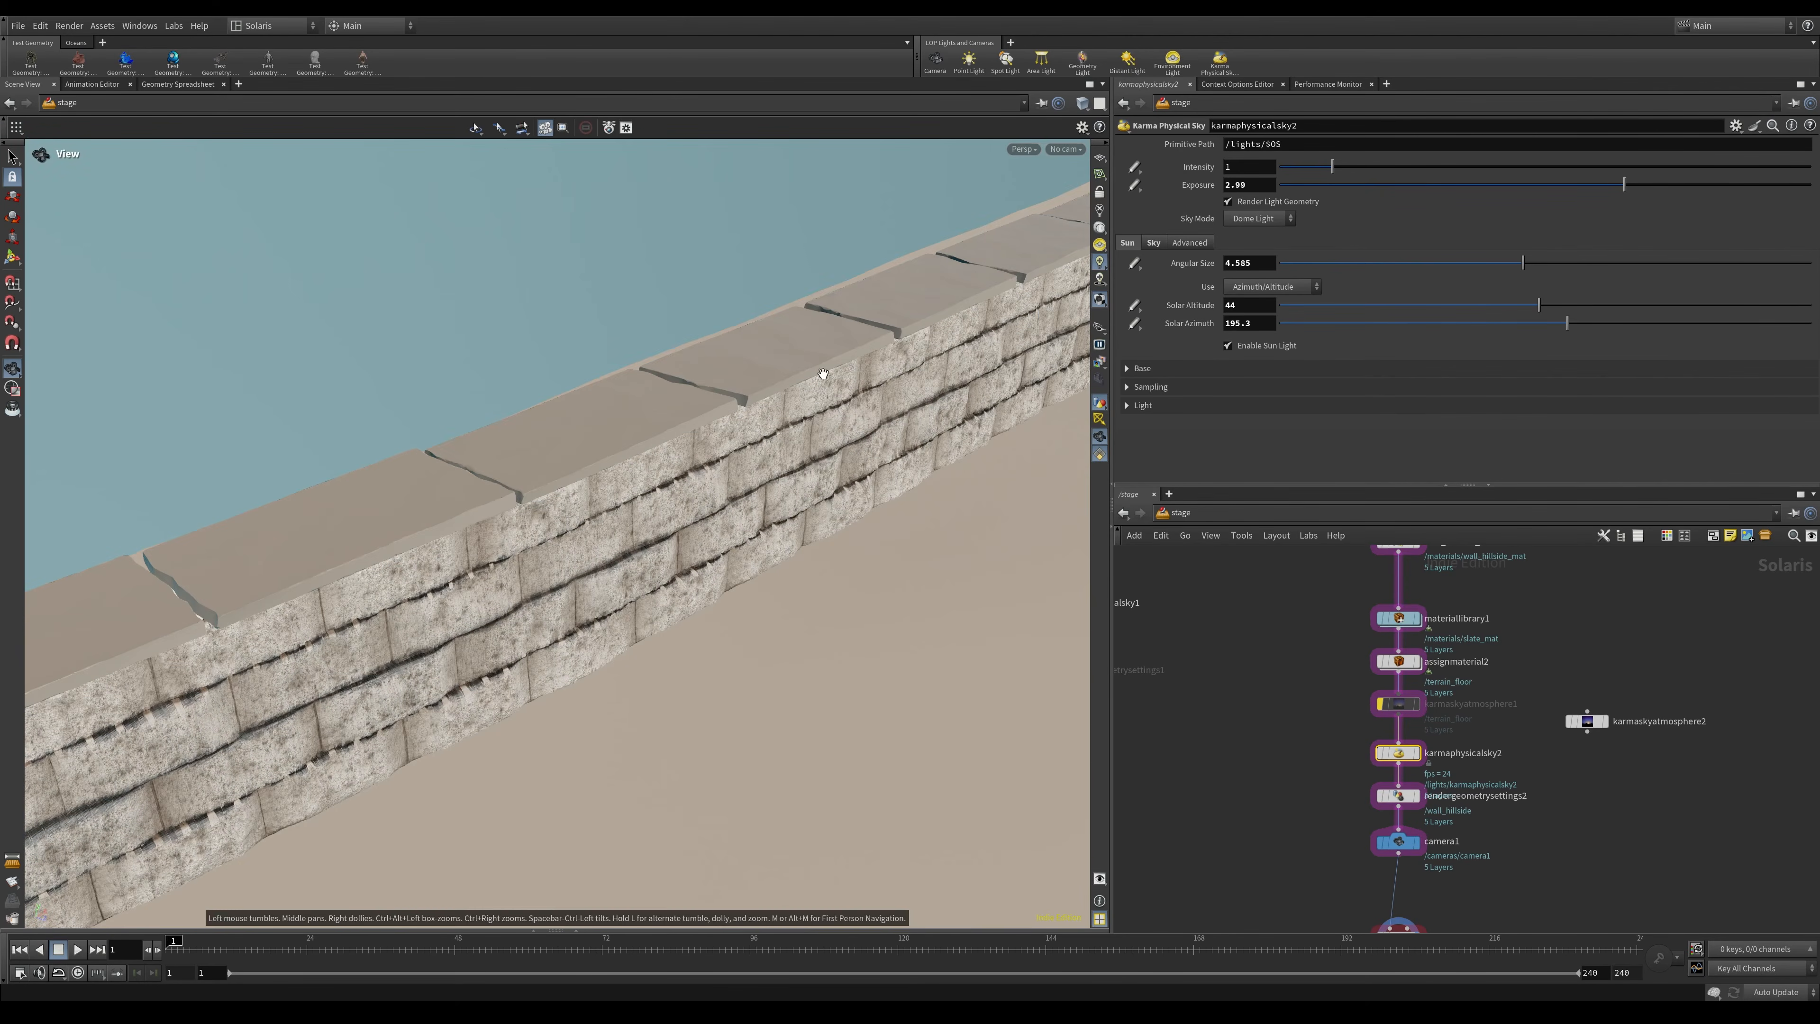
Open the render gallery and show its first snapshot in a maximized gallery window.
left_click(12, 916)
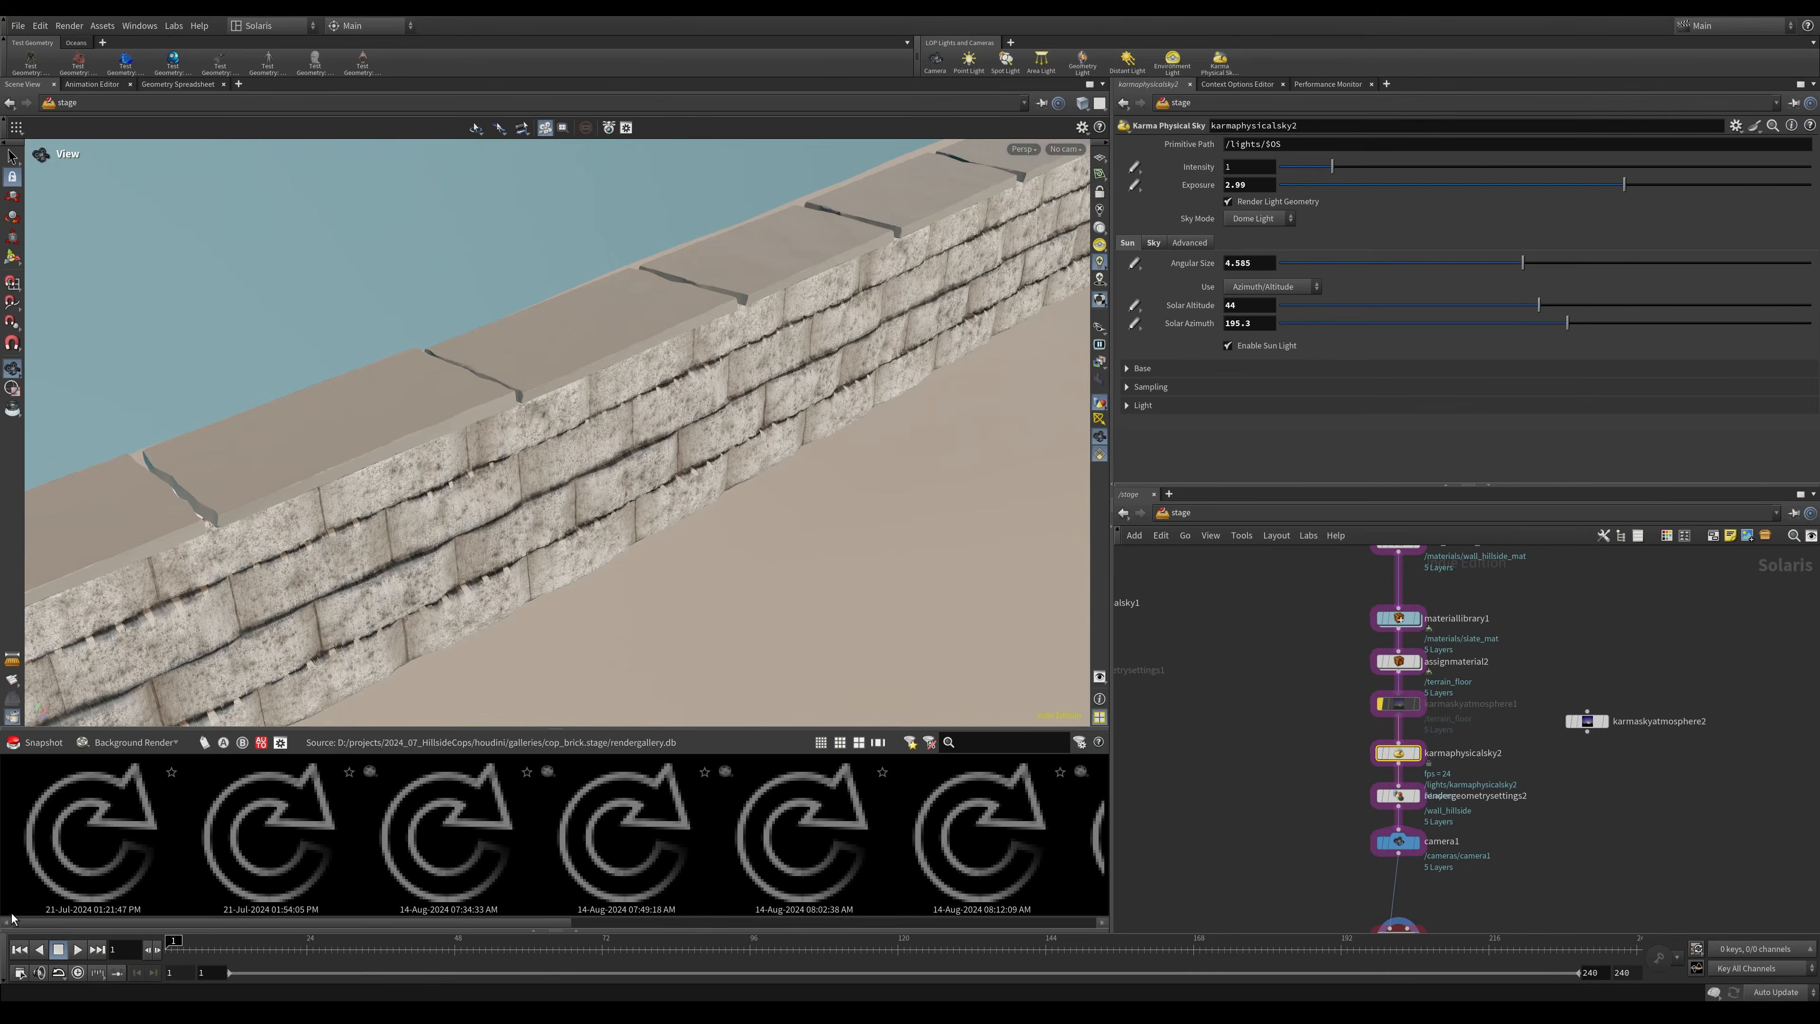
left_click(107, 842)
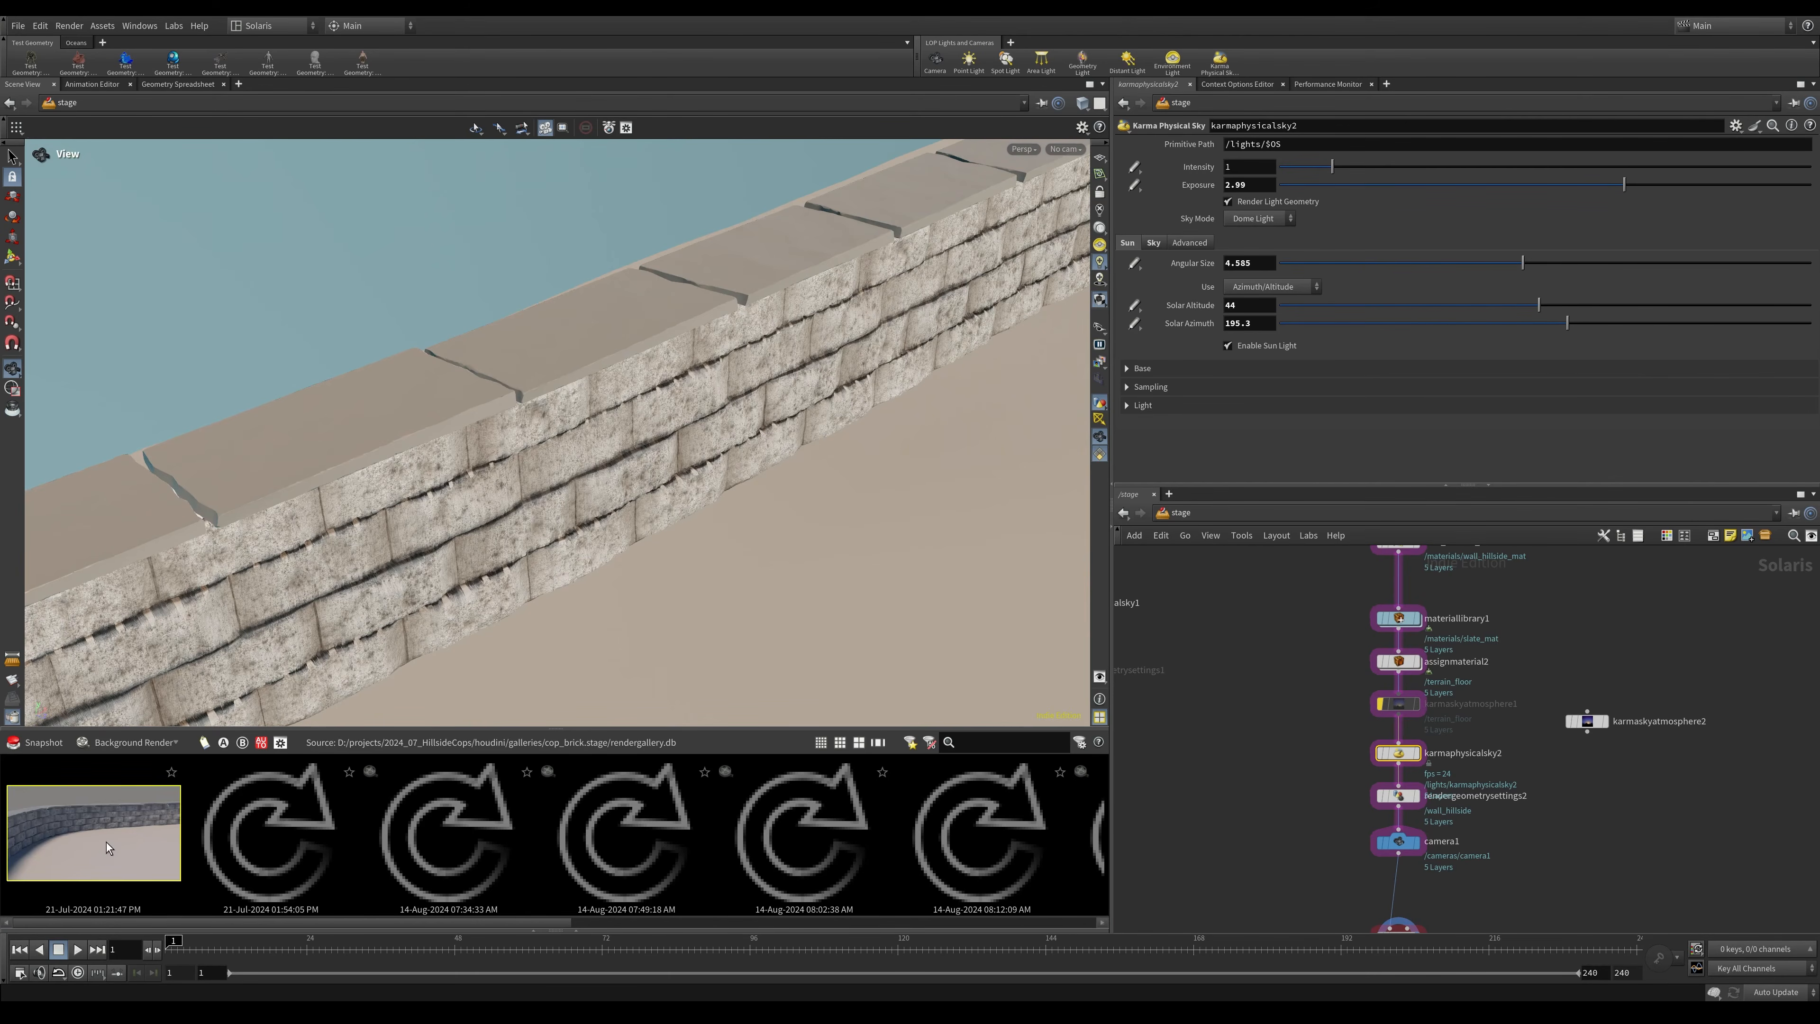
double_click(106, 842)
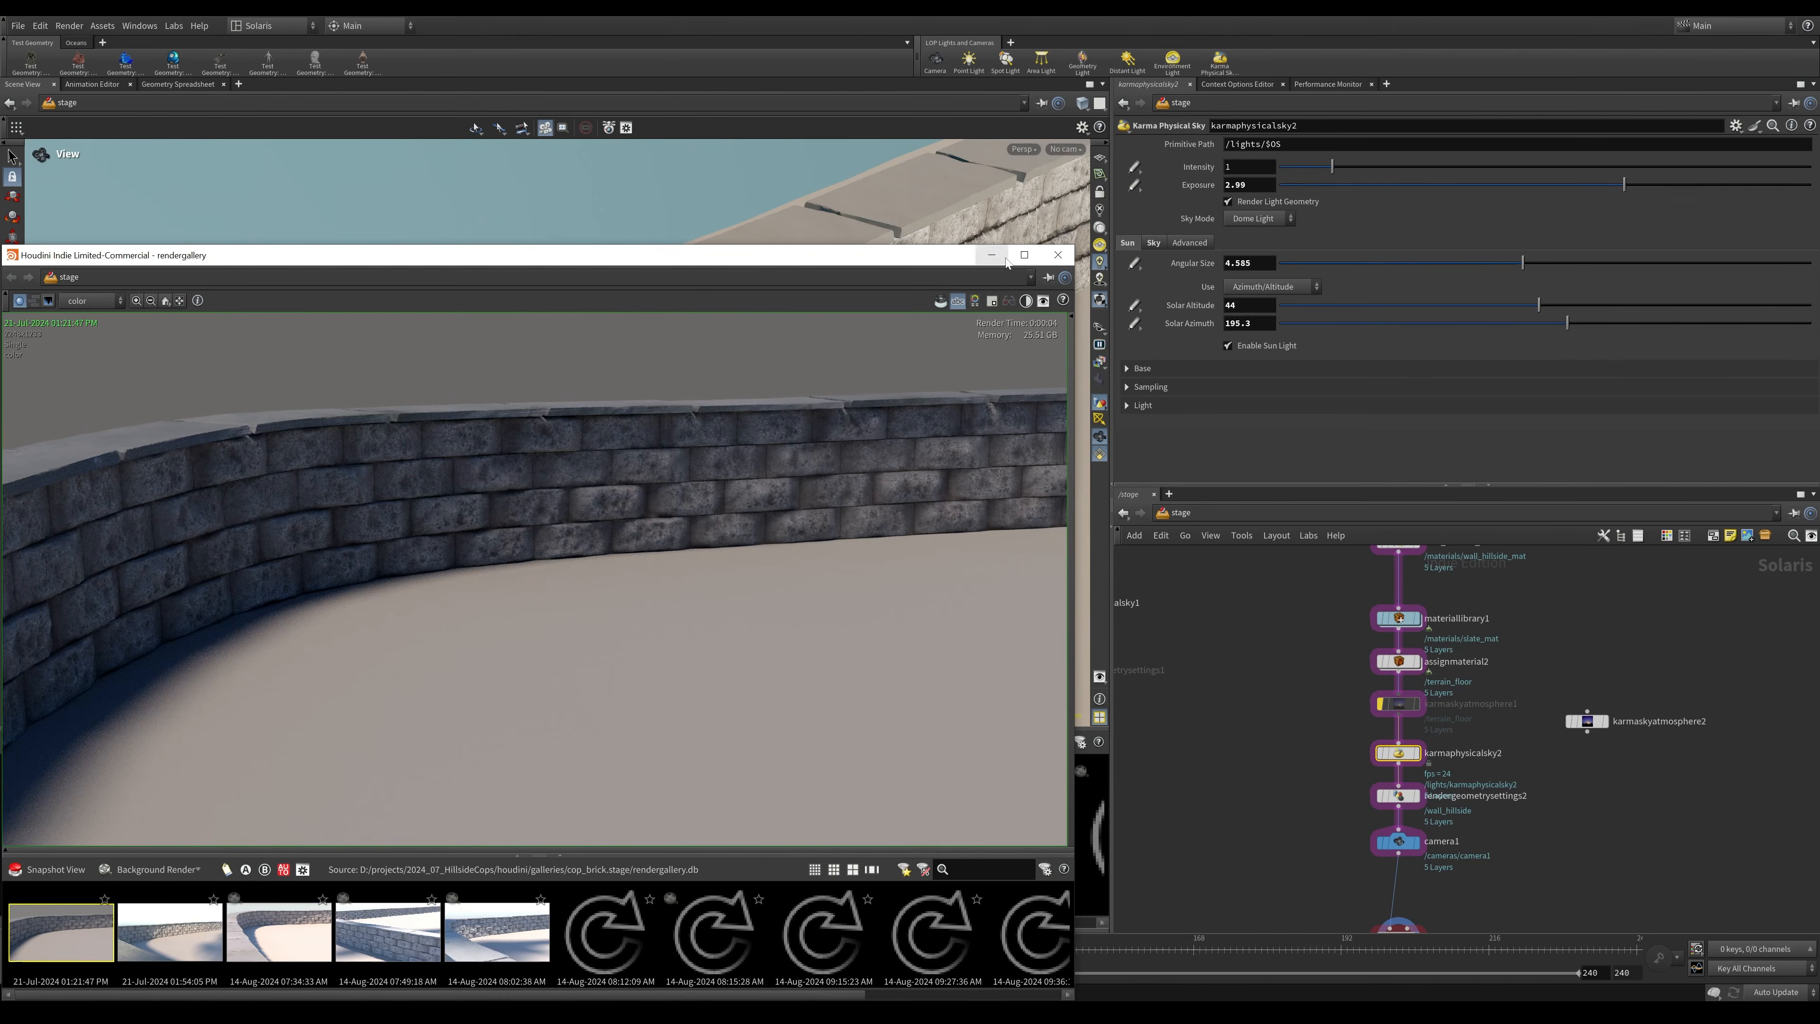
double_click(1027, 257)
Step through the gallery snapshots up to the curved wall close-up, inspecting the stone blocks along the way.
key("Right")
key("Right")
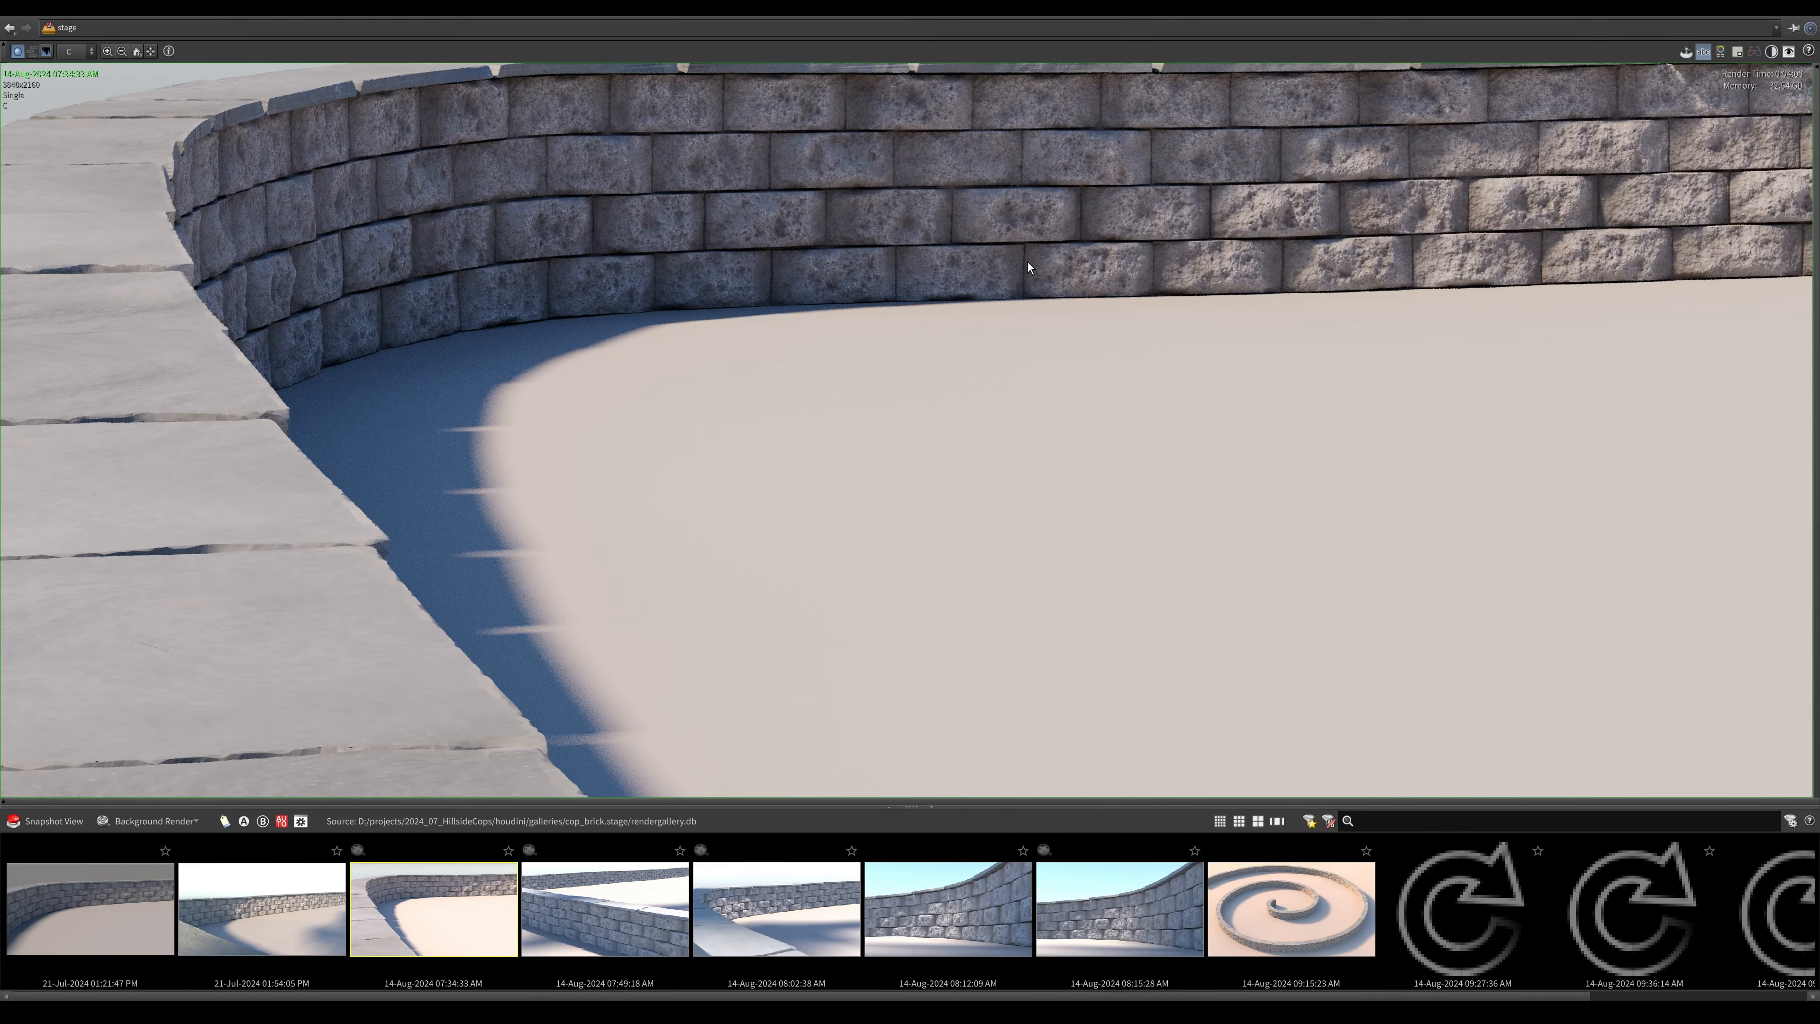
scroll(813, 90, "up", 1)
middle_click_drag(814, 90, 681, 262)
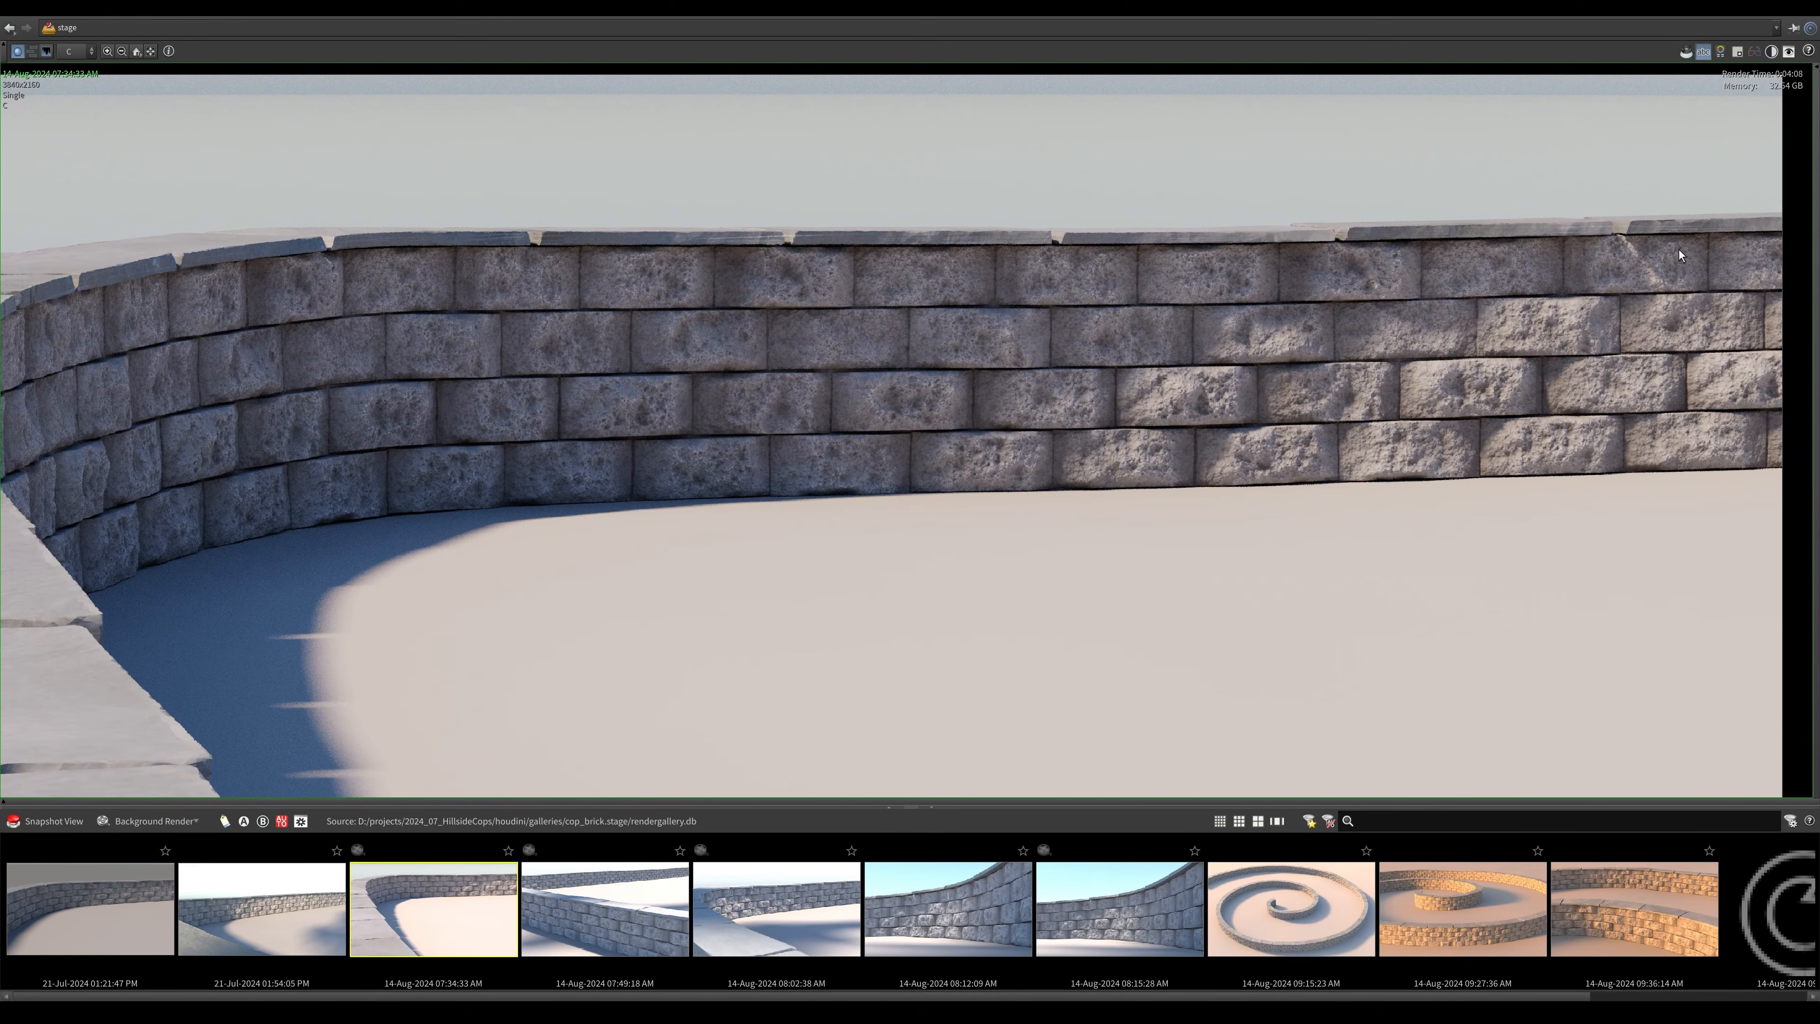
key("Right")
key("Right")
key("Right")
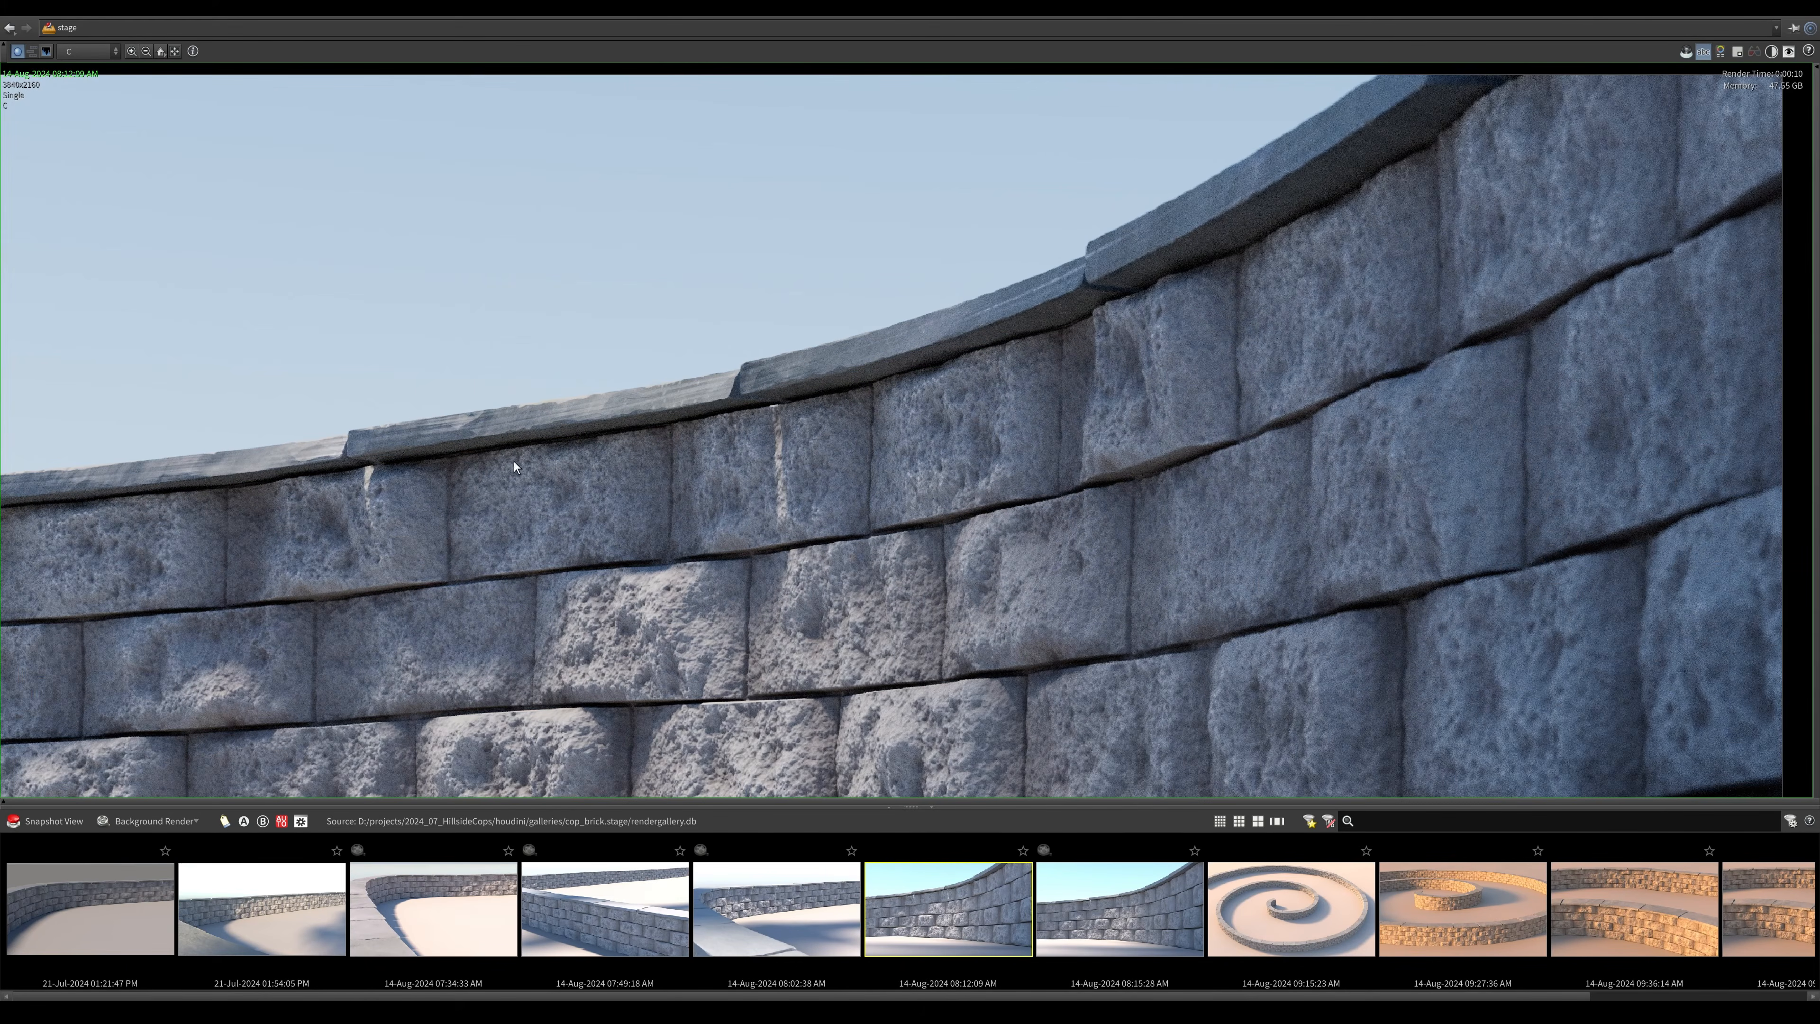
View the whole curved wall snapshot and compare it with the reference photo 1.jpg.
scroll(506, 466, "down", 3)
scroll(801, 495, "down", 6)
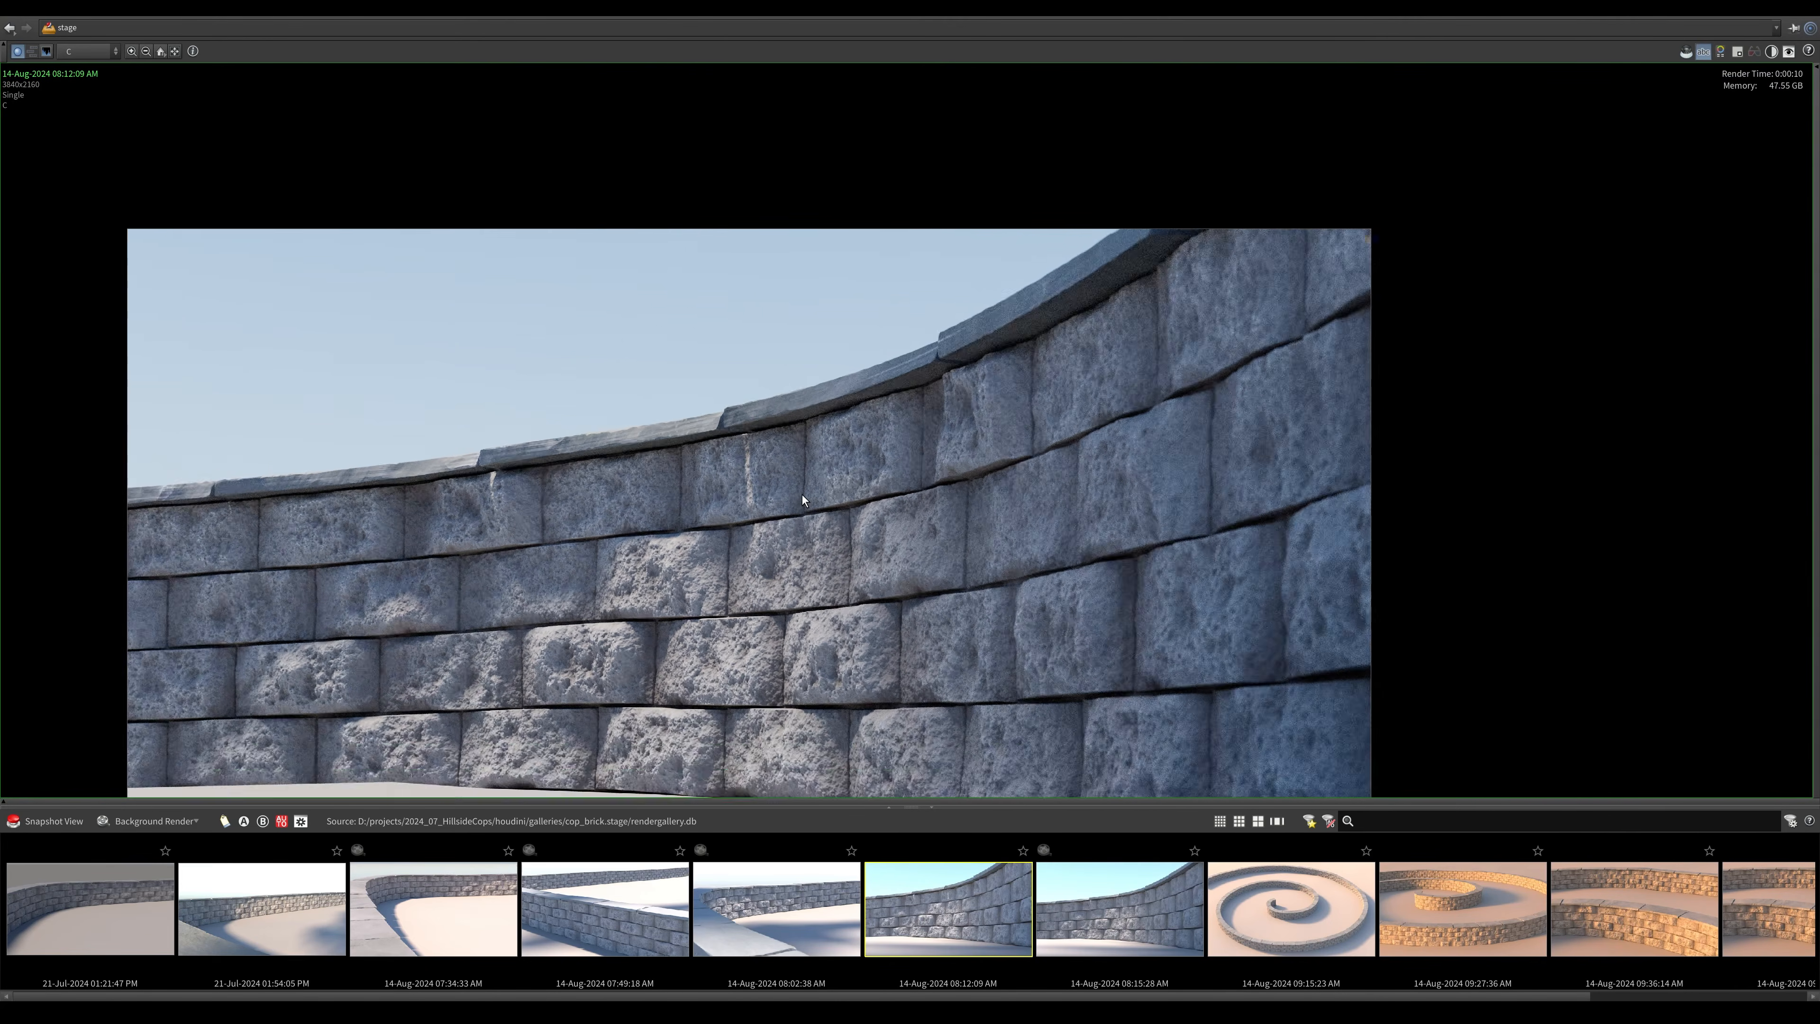
middle_click_drag(764, 552, 858, 532)
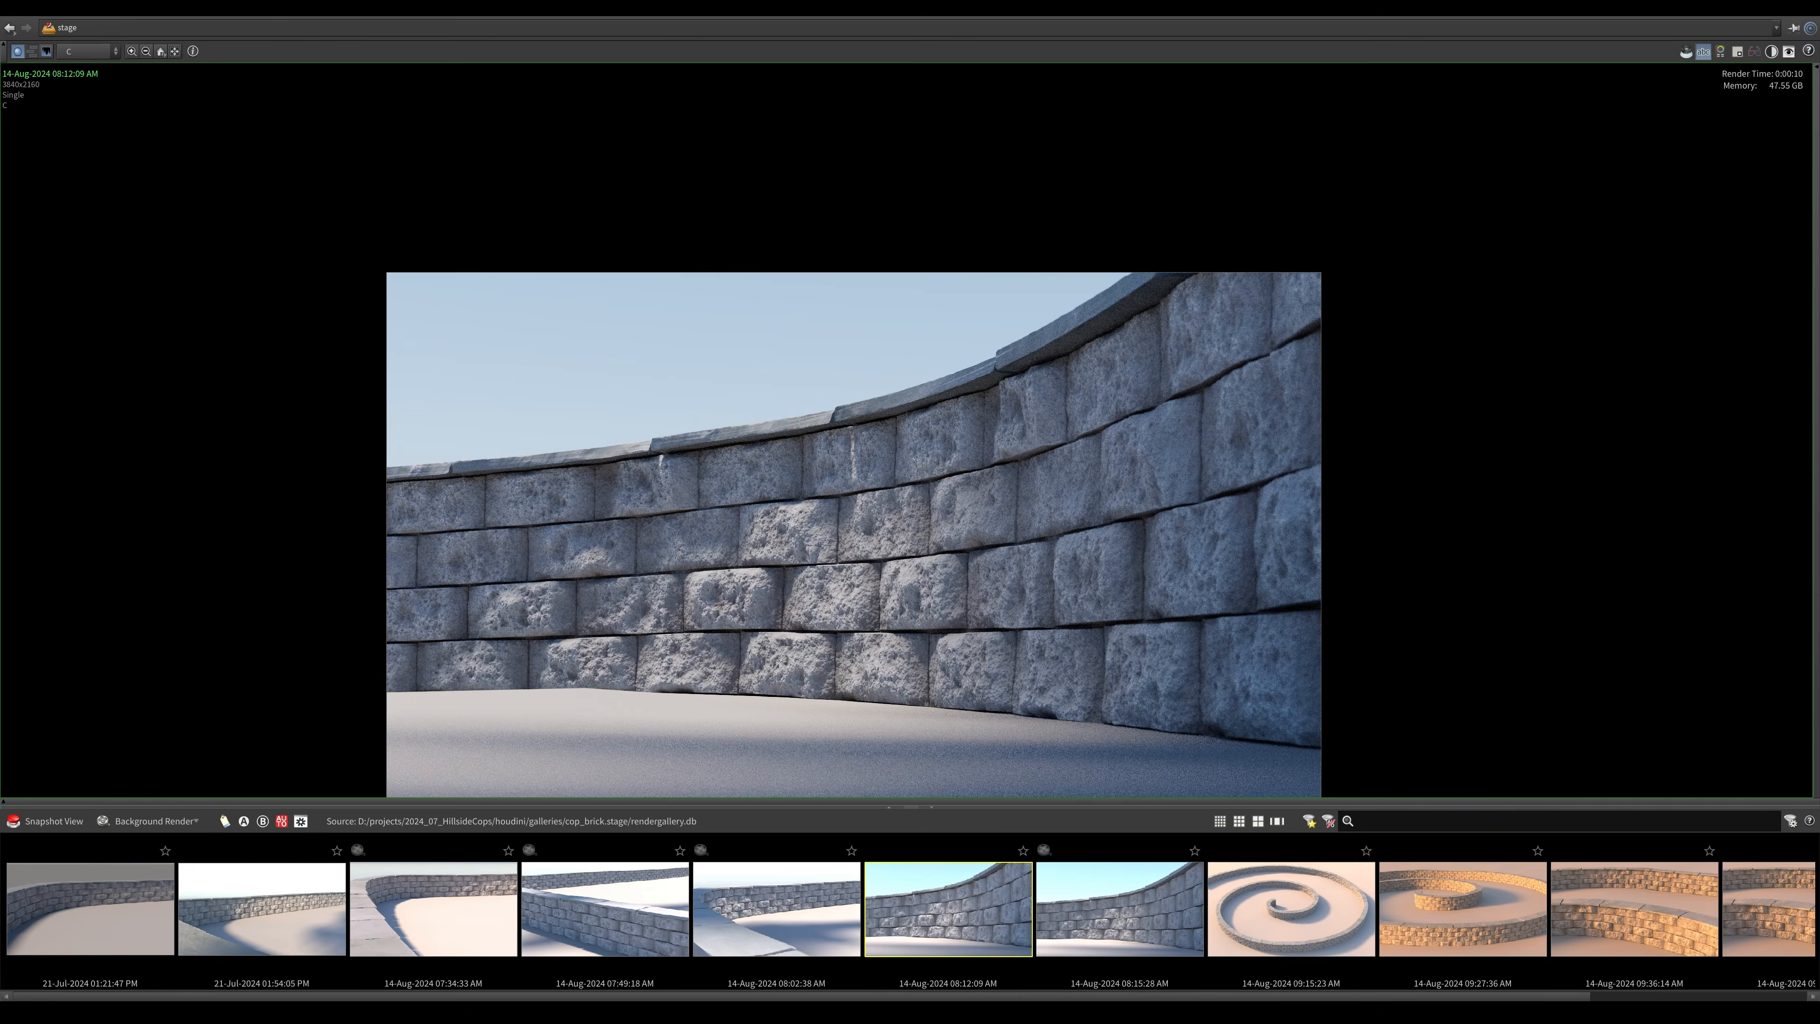
key("alt+Tab")
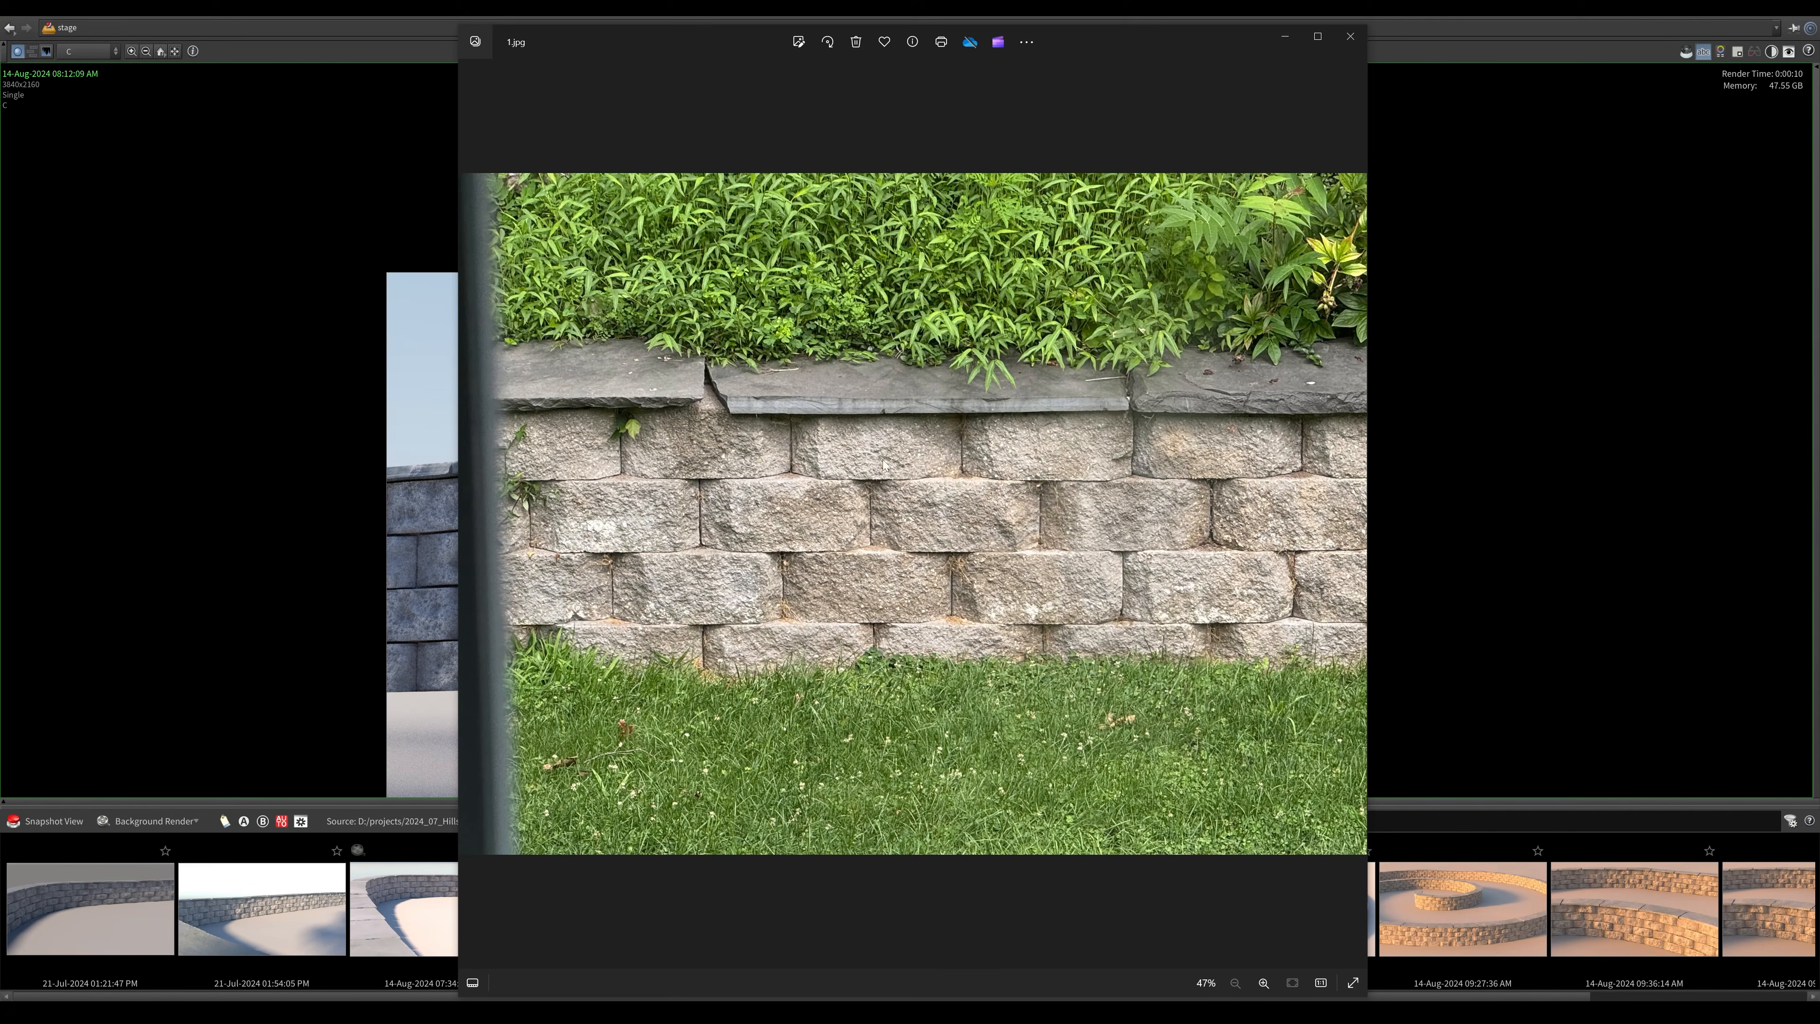
left_click(1350, 36)
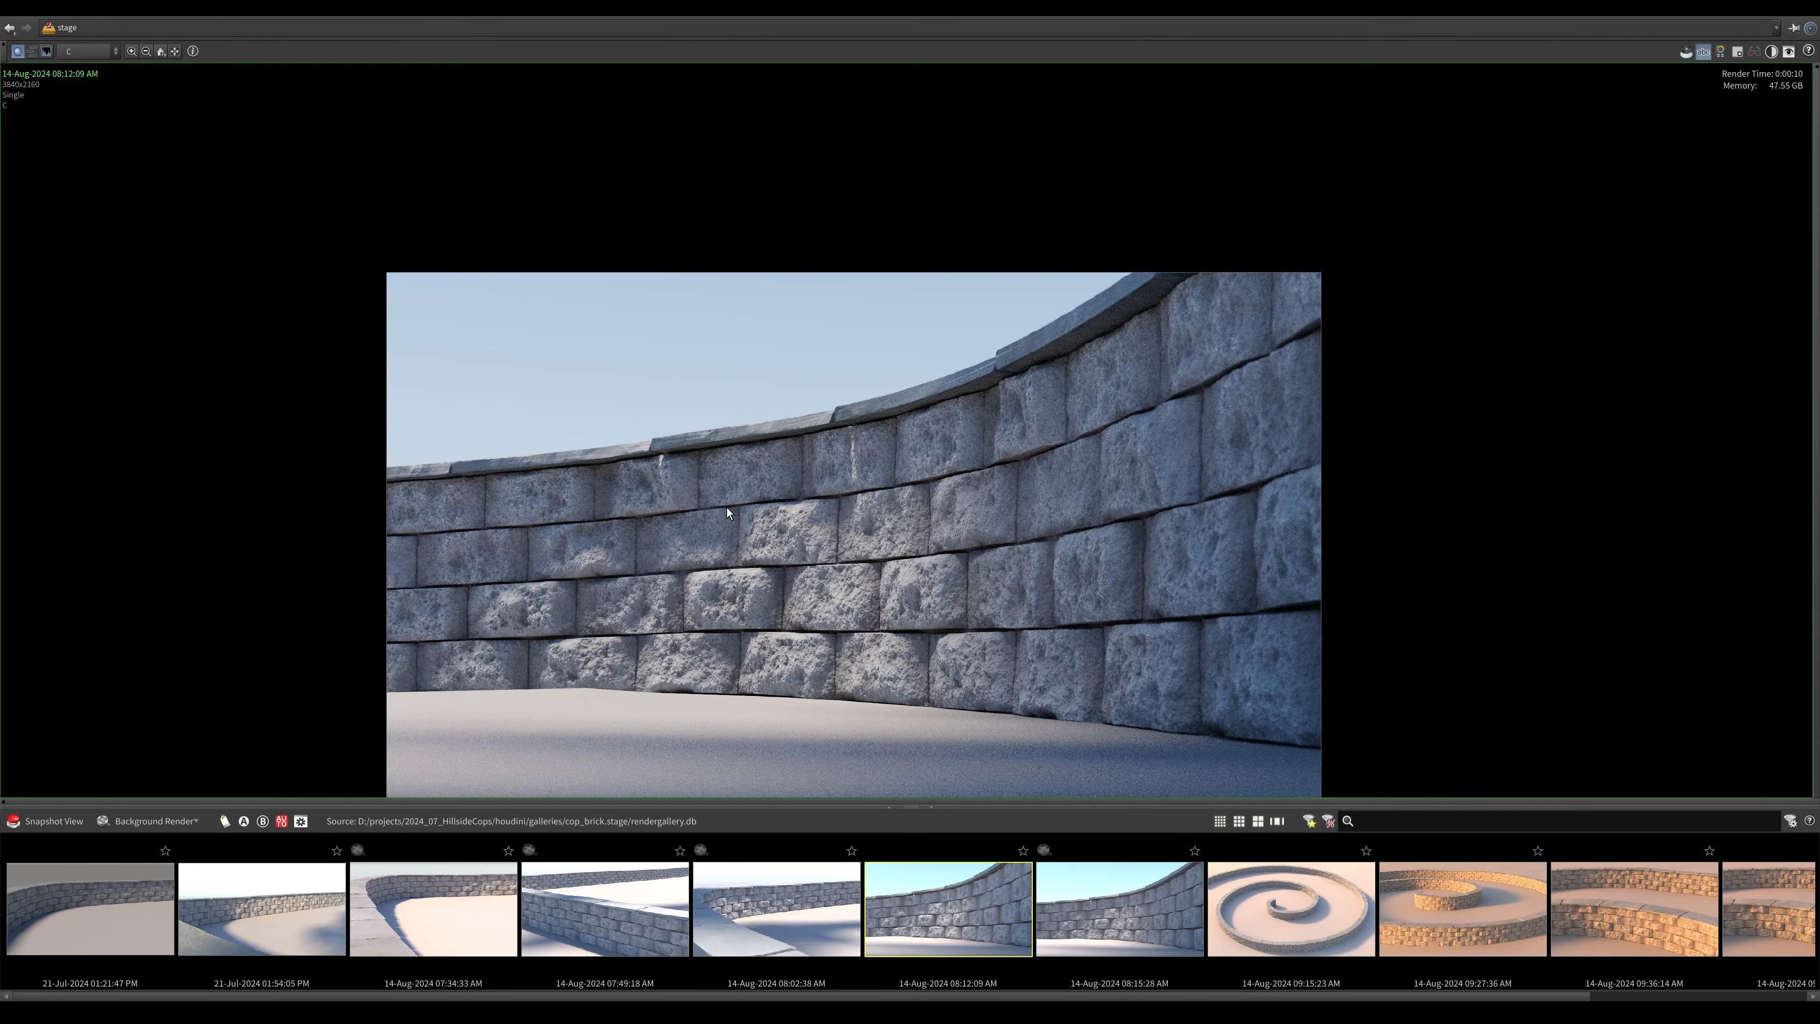
View the remaining curved wall and spiral wall snapshots, inspecting the warm-lit spiral's stones and slate caps up close.
left_click(1192, 895)
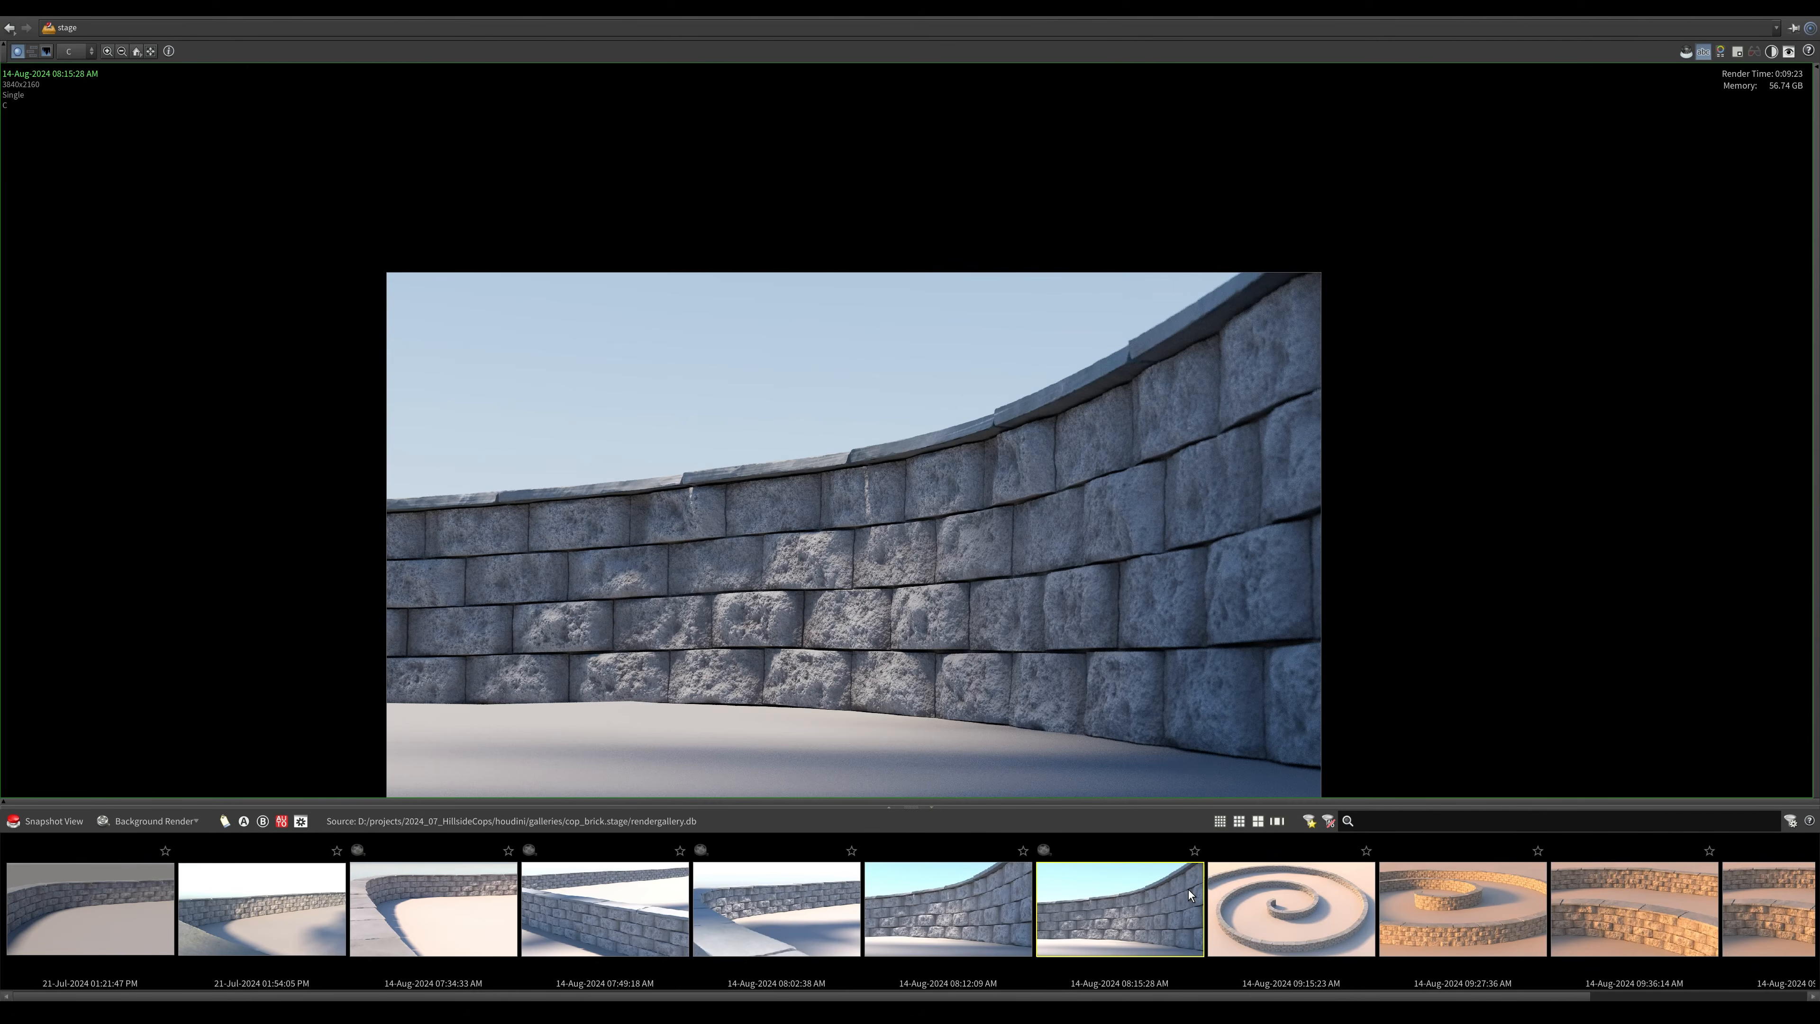
left_click(1312, 888)
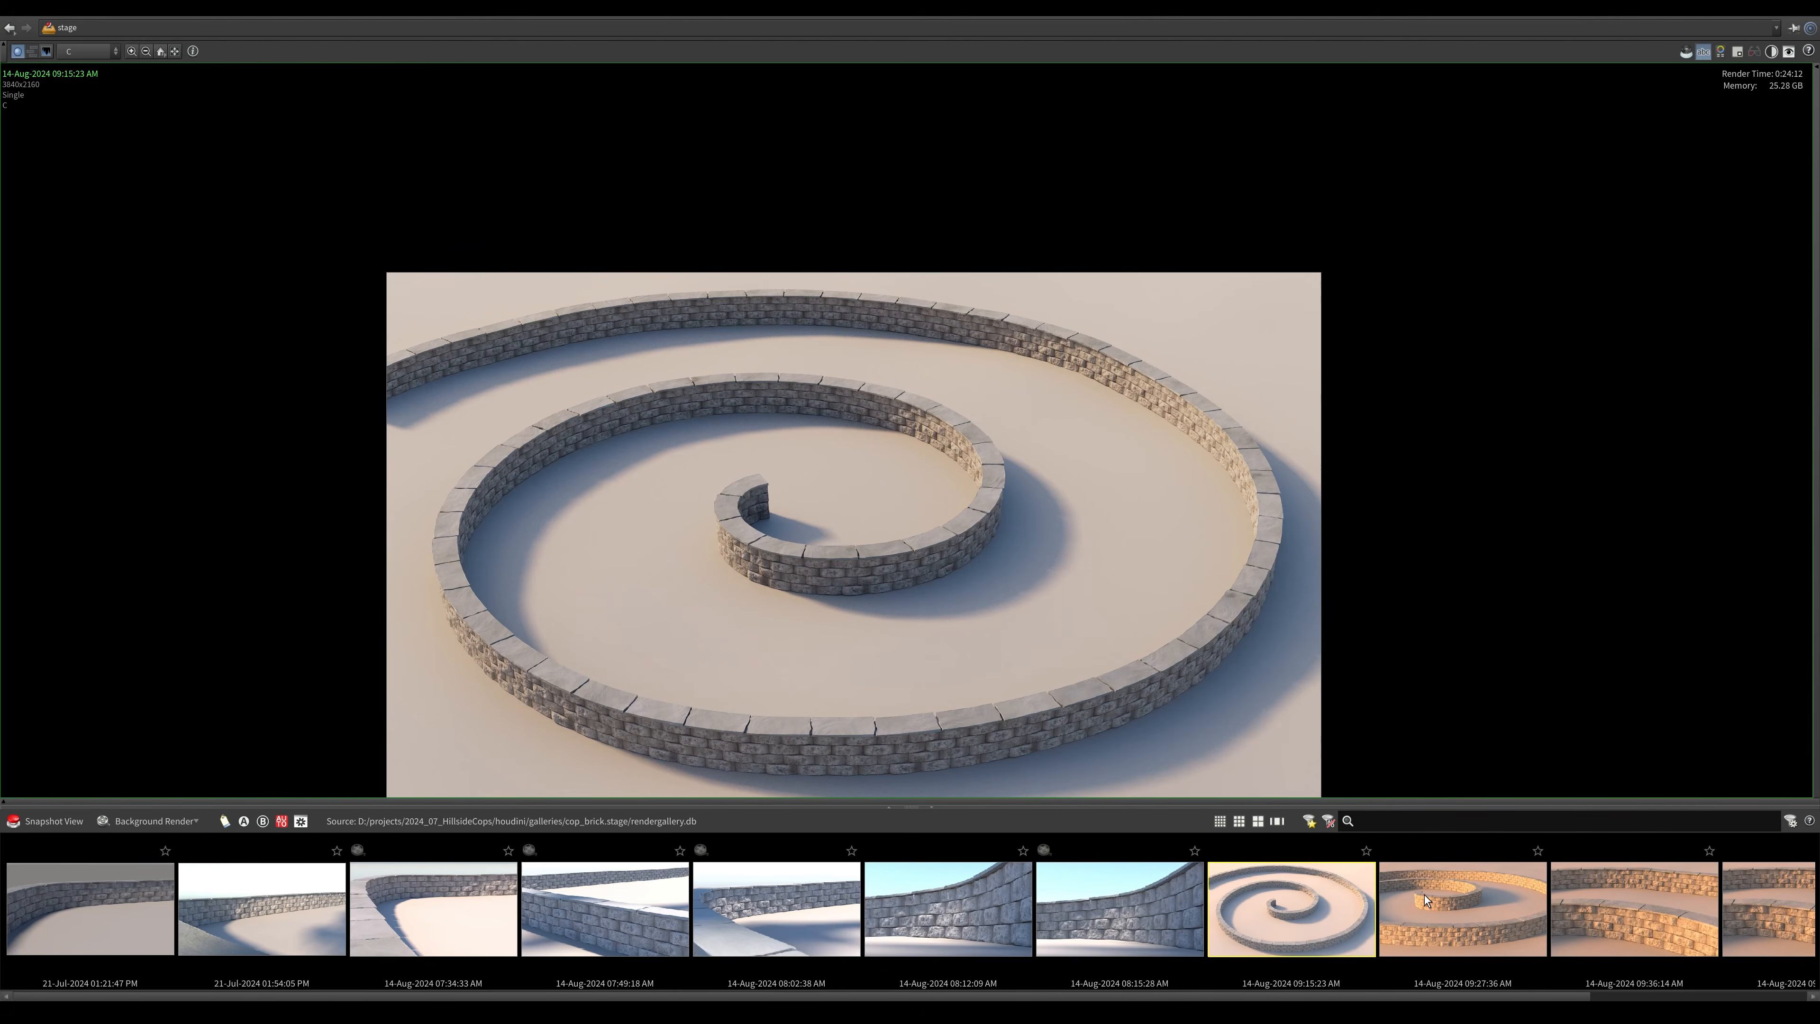
left_click(1425, 895)
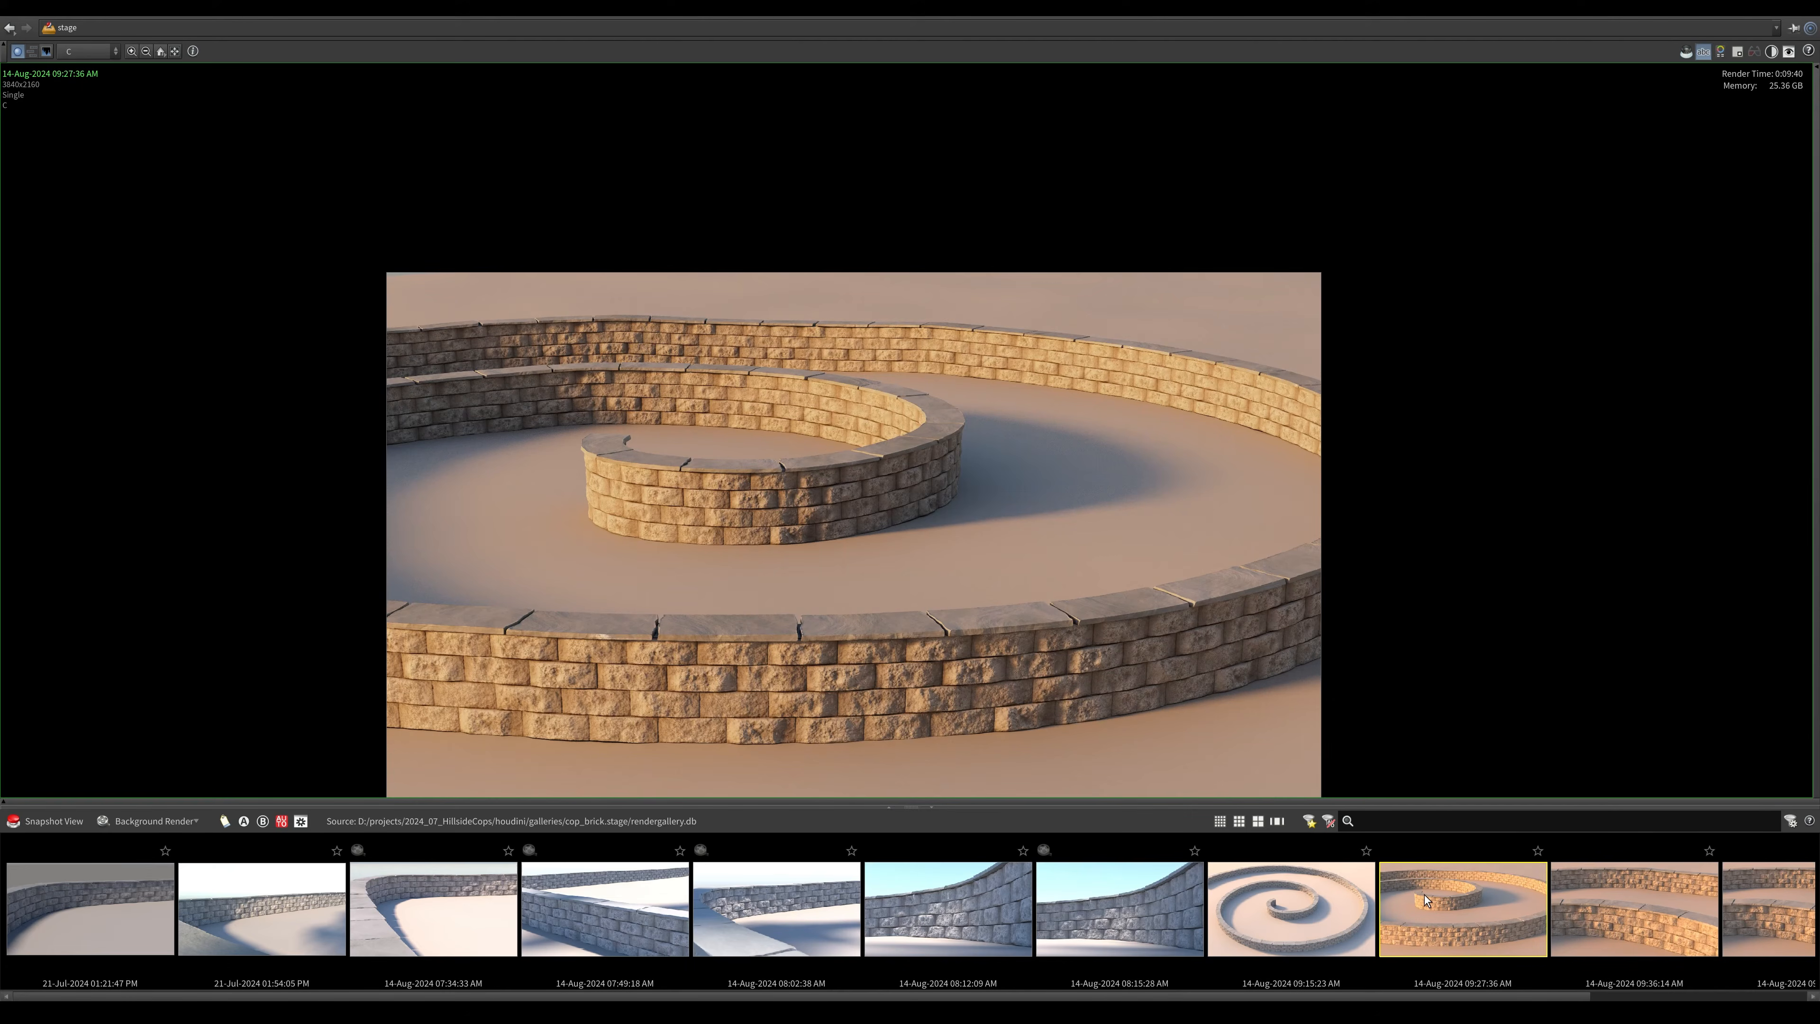
scroll(900, 743, "up", 1)
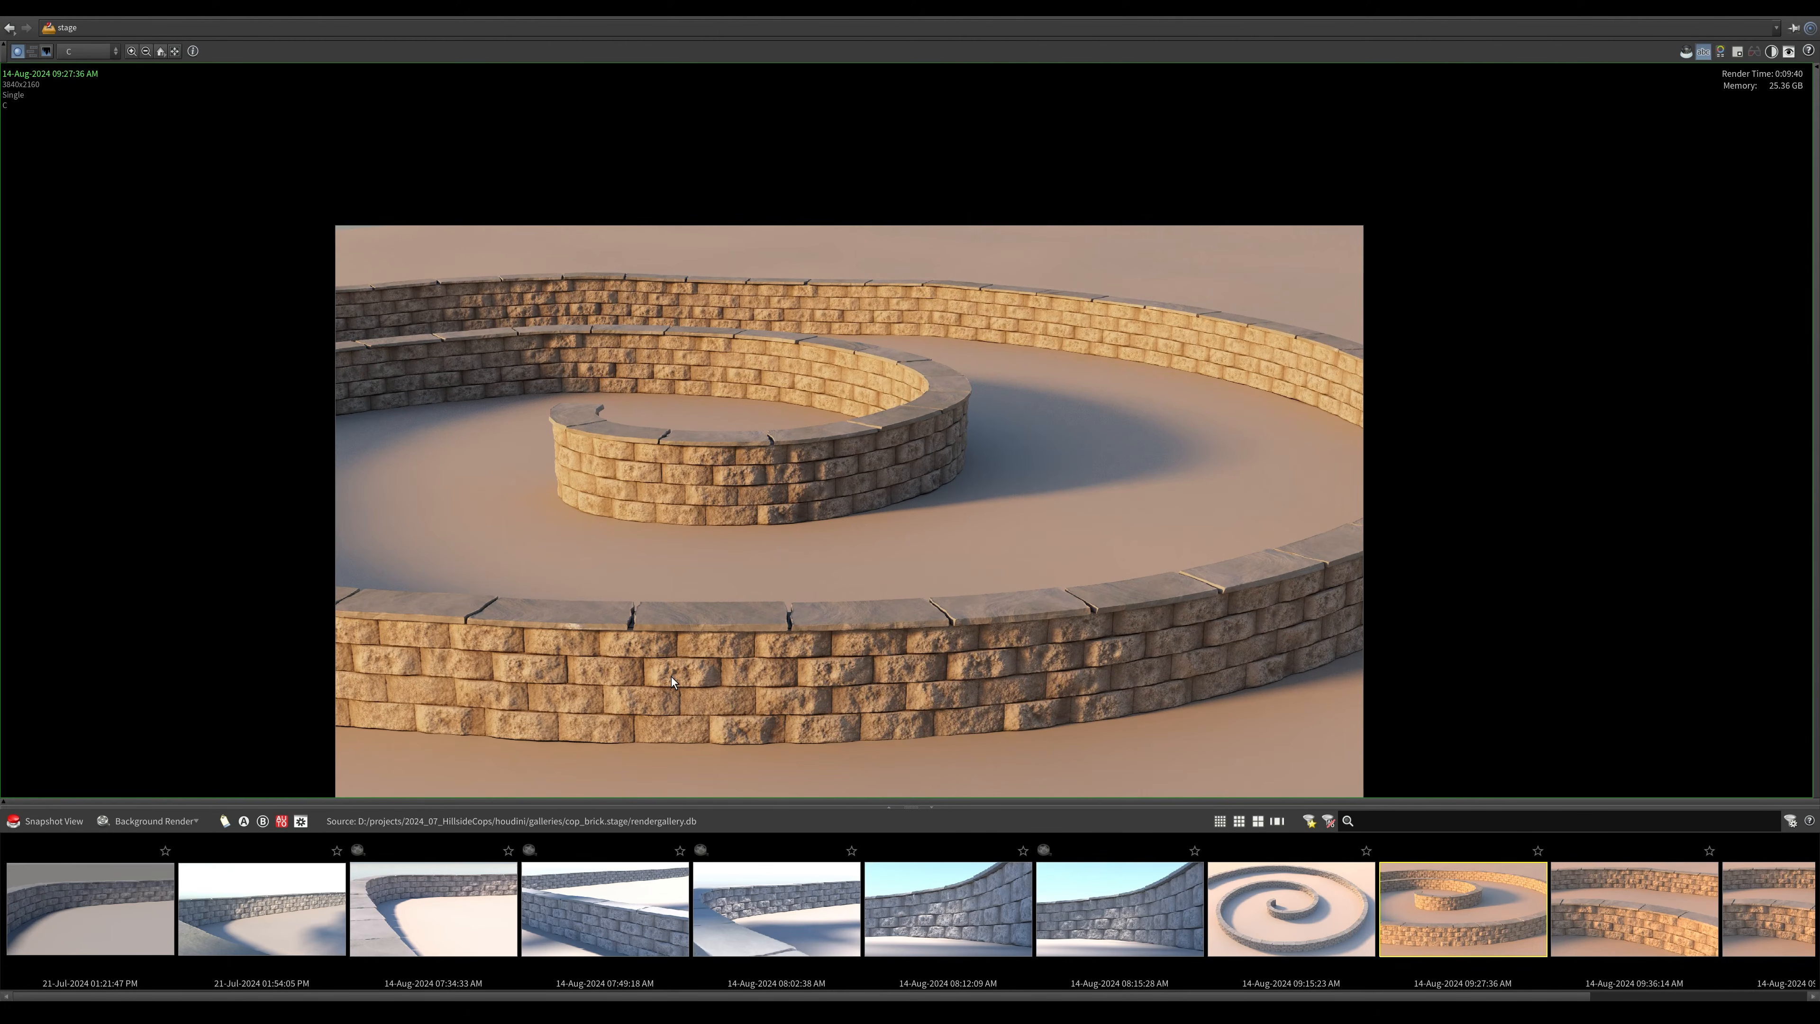
scroll(982, 671, "up", 7)
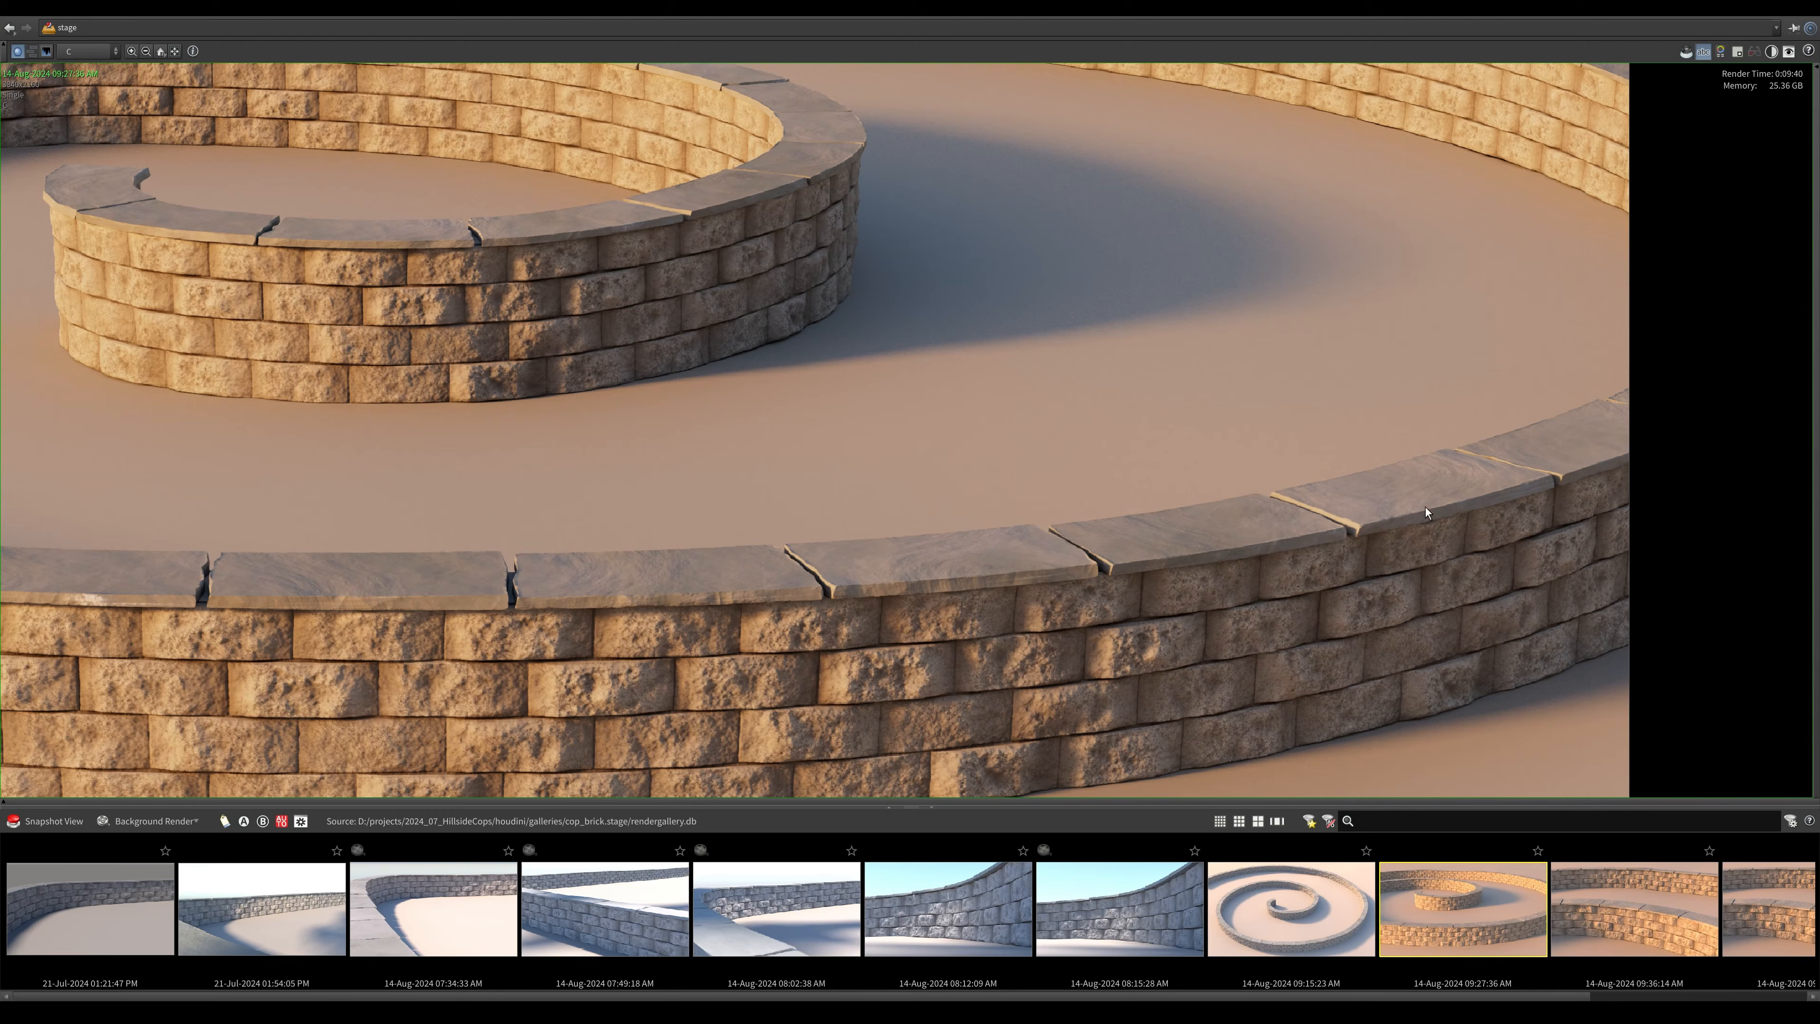
scroll(462, 581, "down", 4)
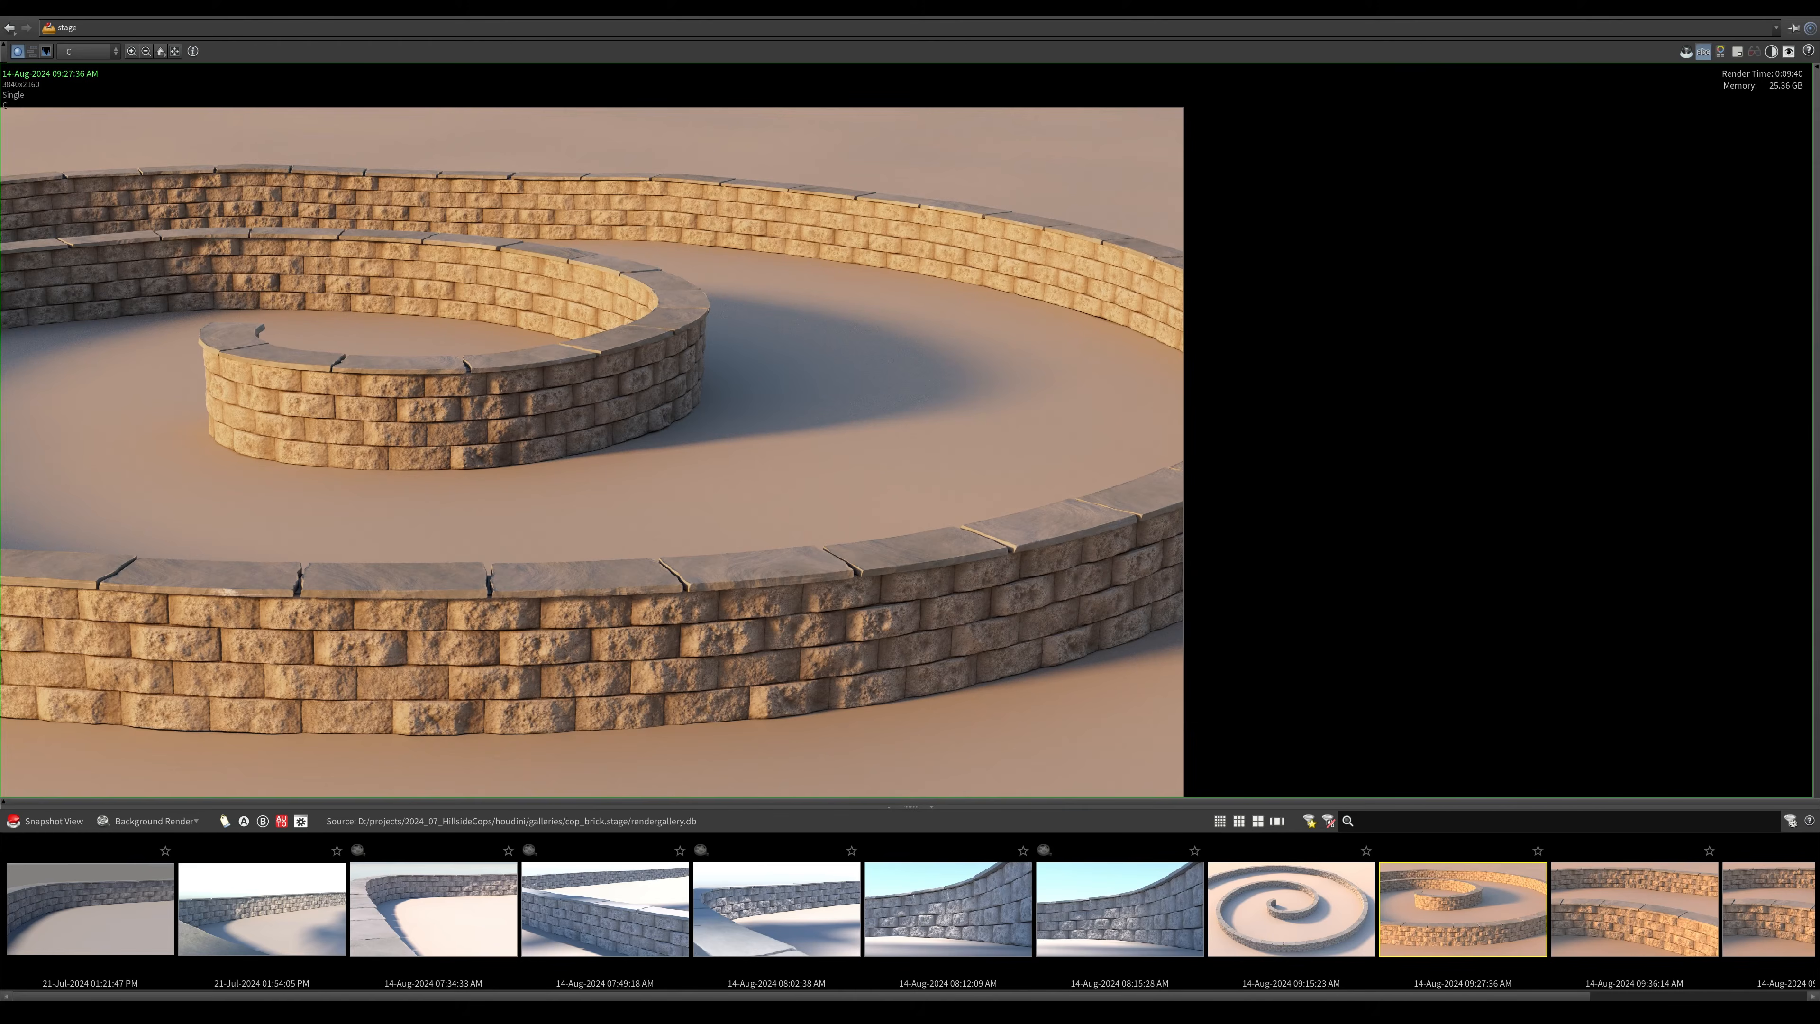
left_click(1695, 915)
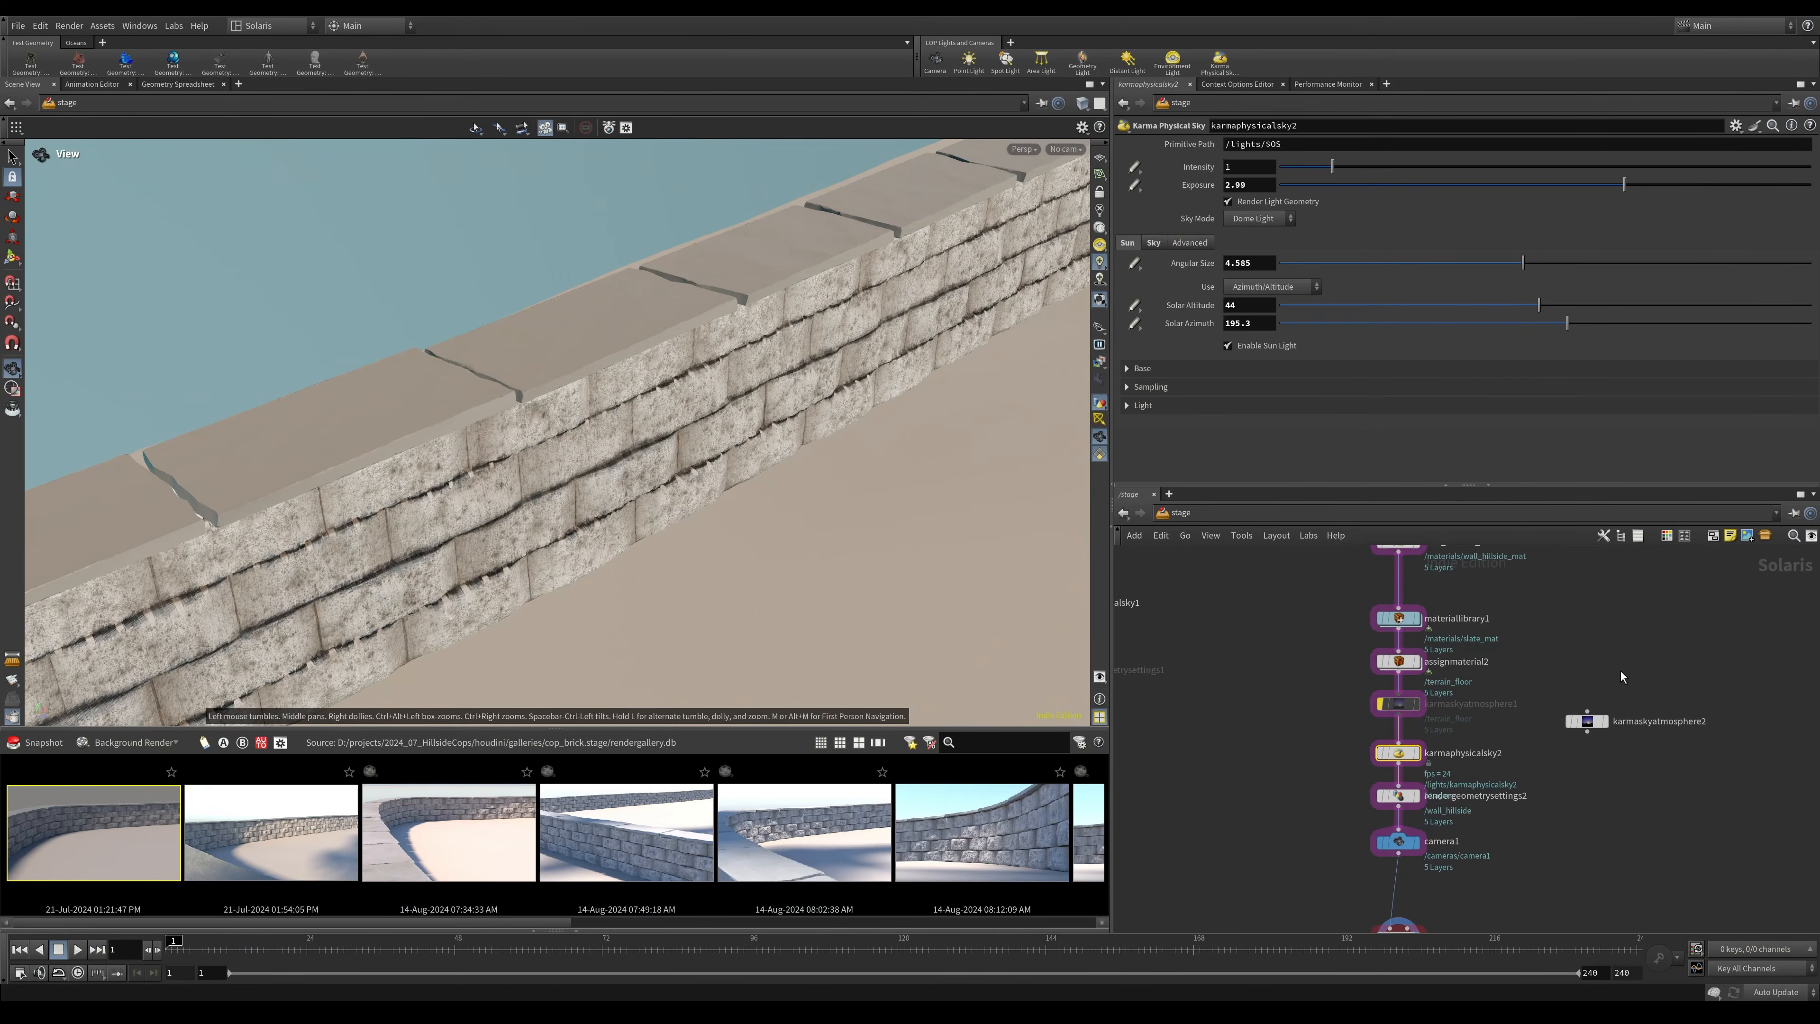
Return to the stage network and open the slate_mat material inside materiallibrary1.
scroll(1536, 836, "down", 3)
middle_click_drag(1559, 652, 1565, 727)
scroll(1435, 872, "up", 5)
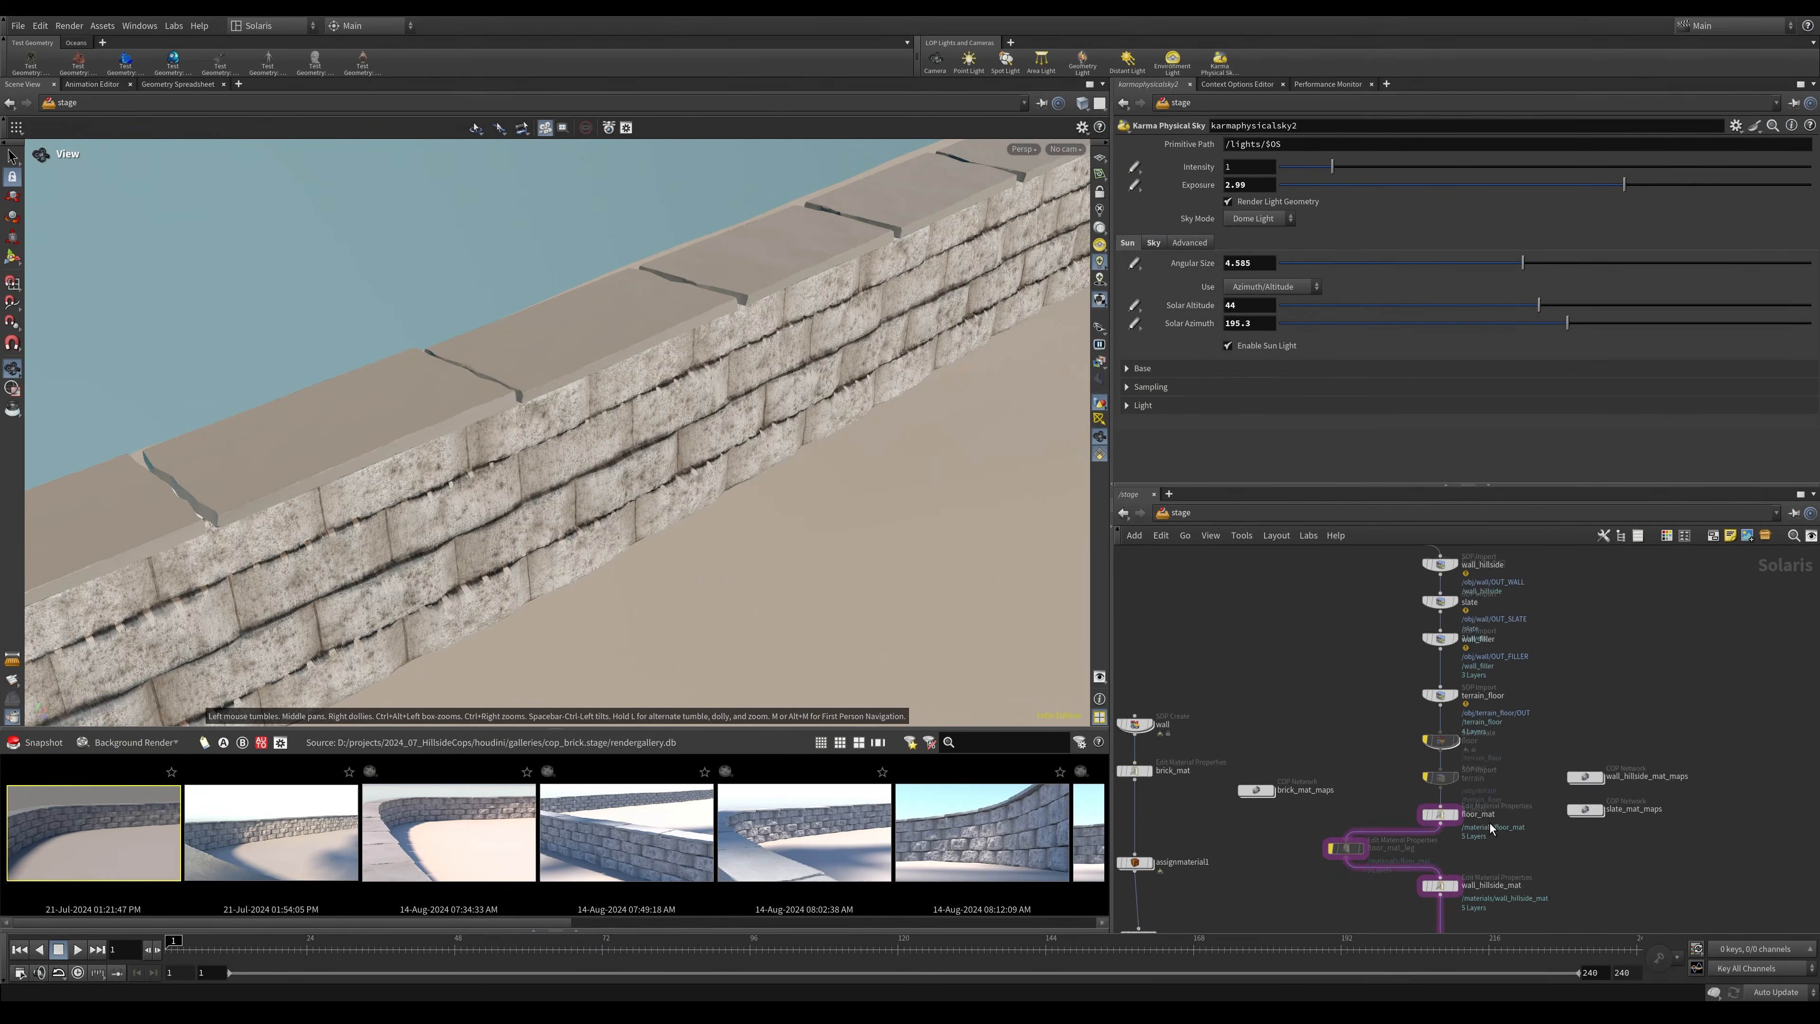
middle_click_drag(1580, 860, 1387, 797)
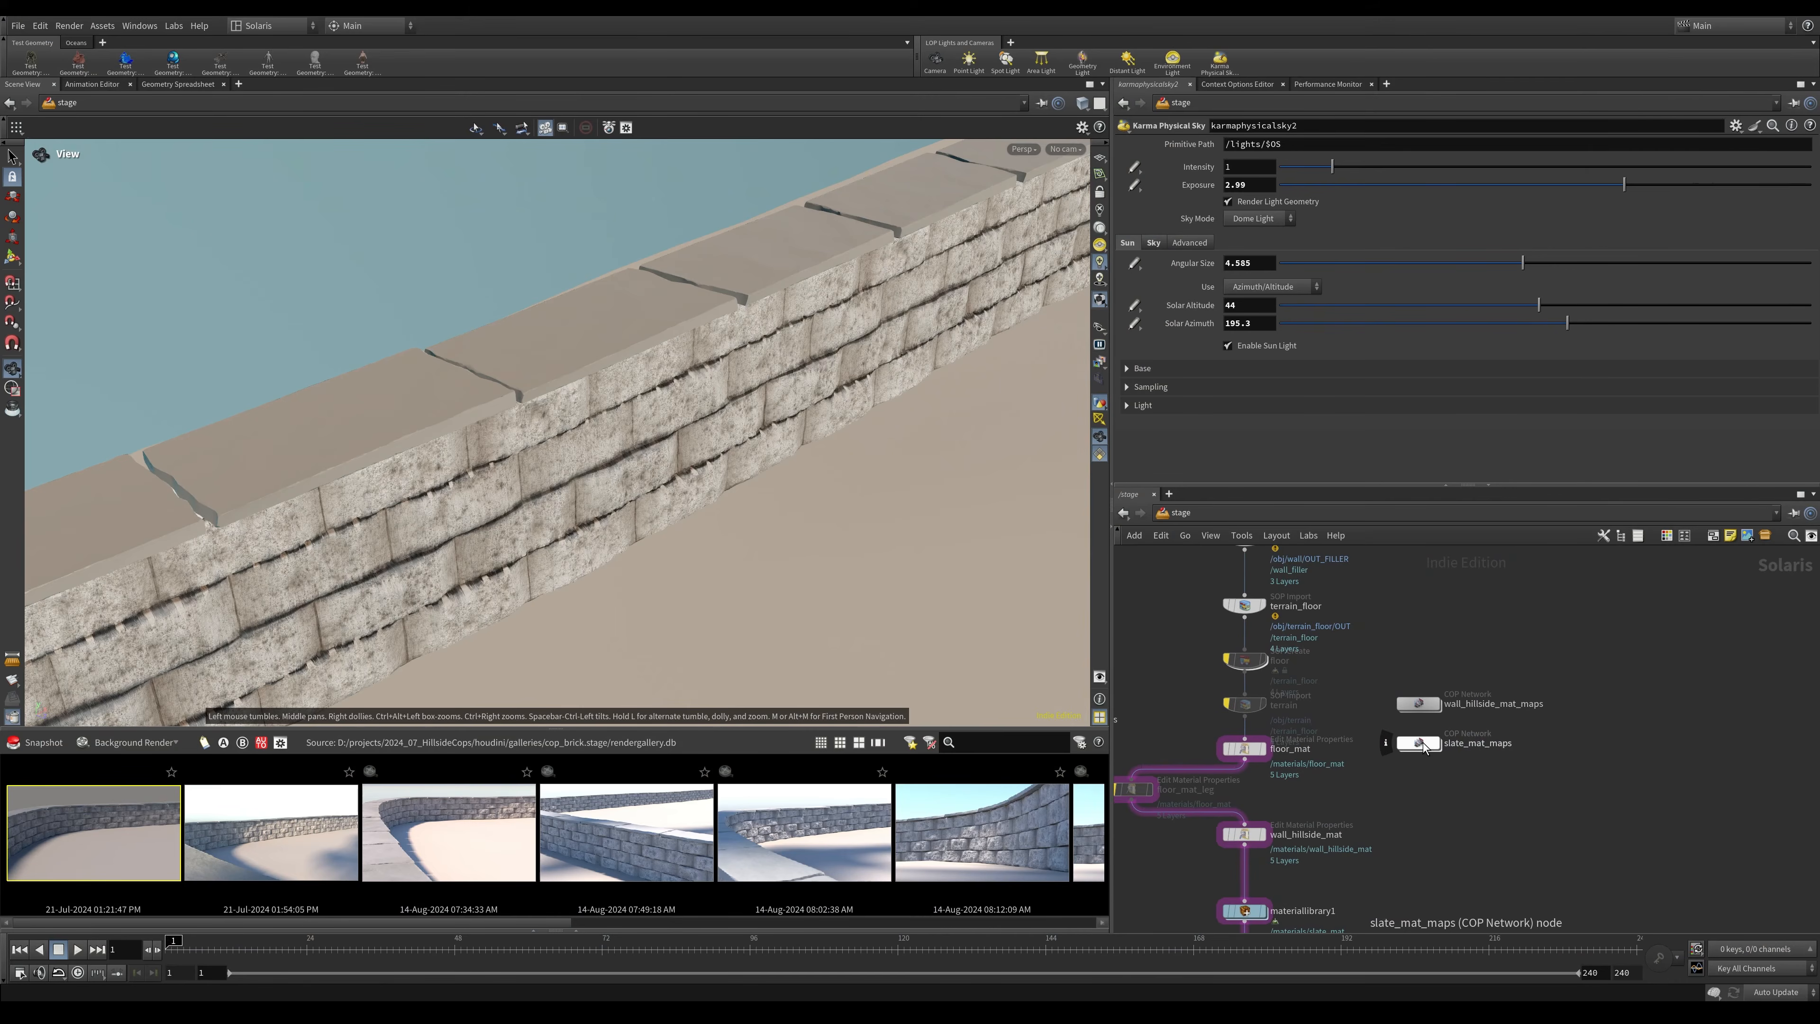
middle_click_drag(1321, 736, 1398, 840)
middle_click_drag(1432, 701, 1452, 766)
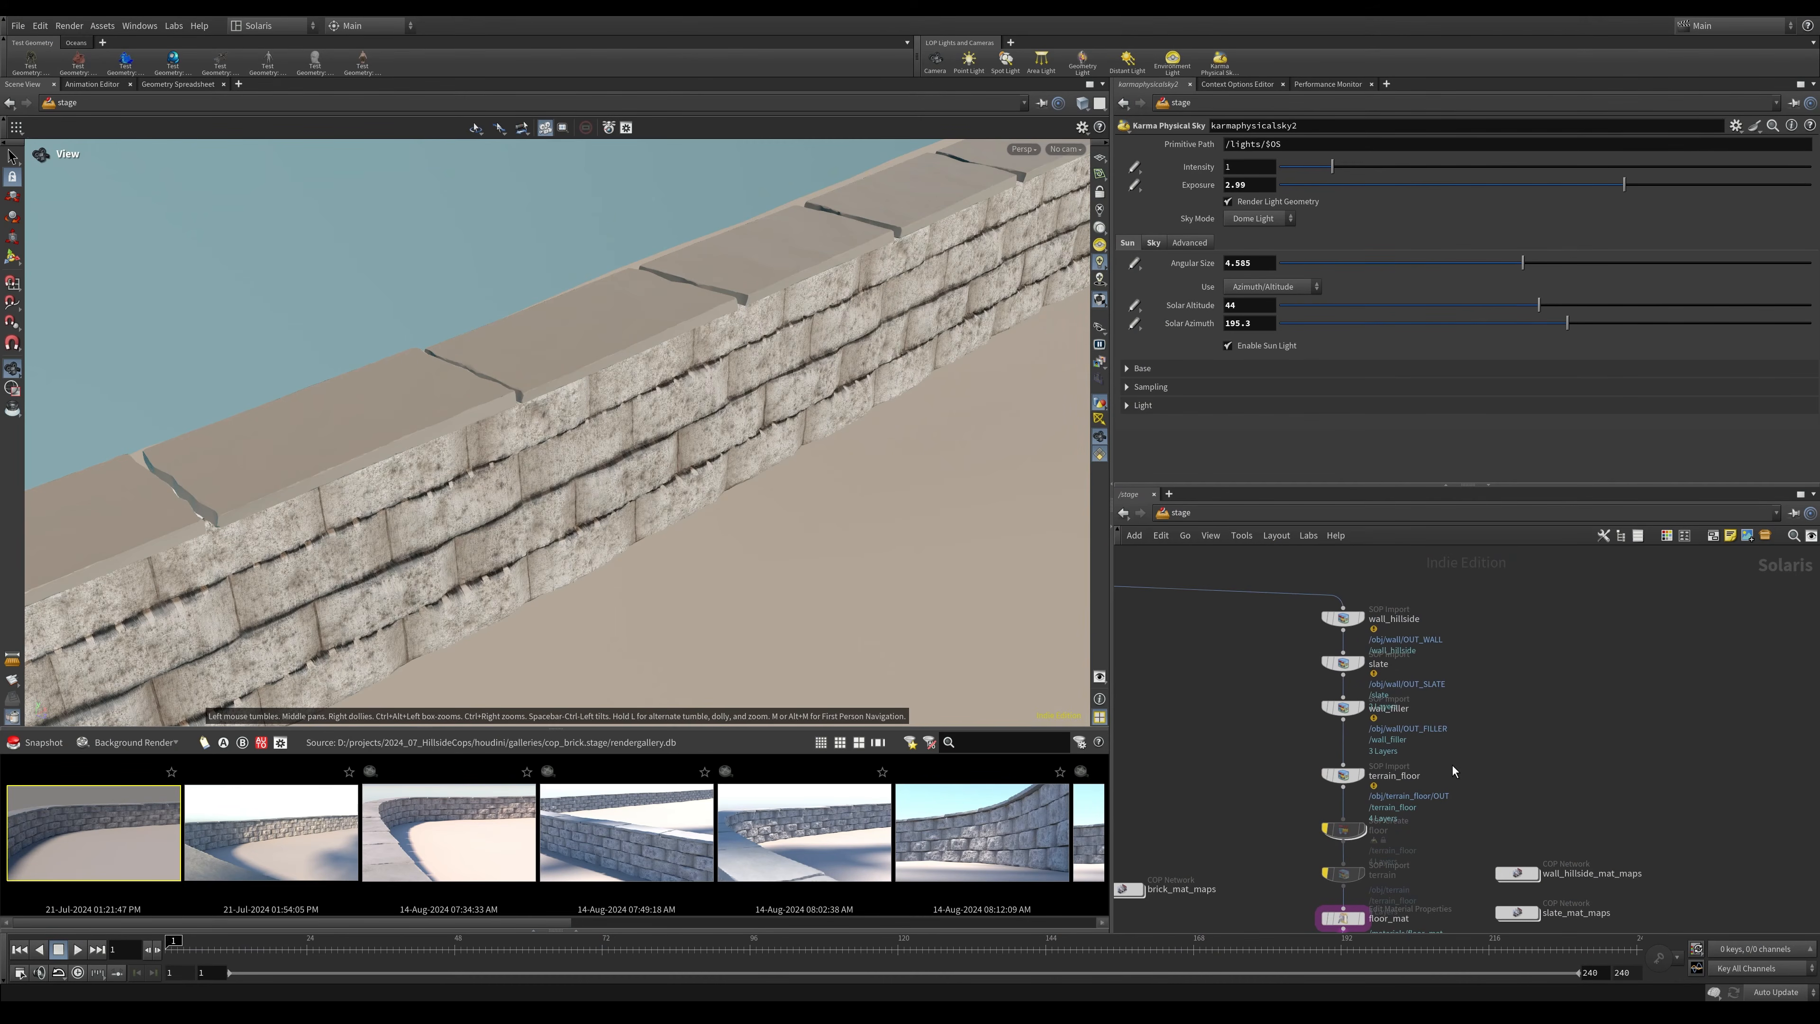
middle_click_drag(1518, 820, 1554, 521)
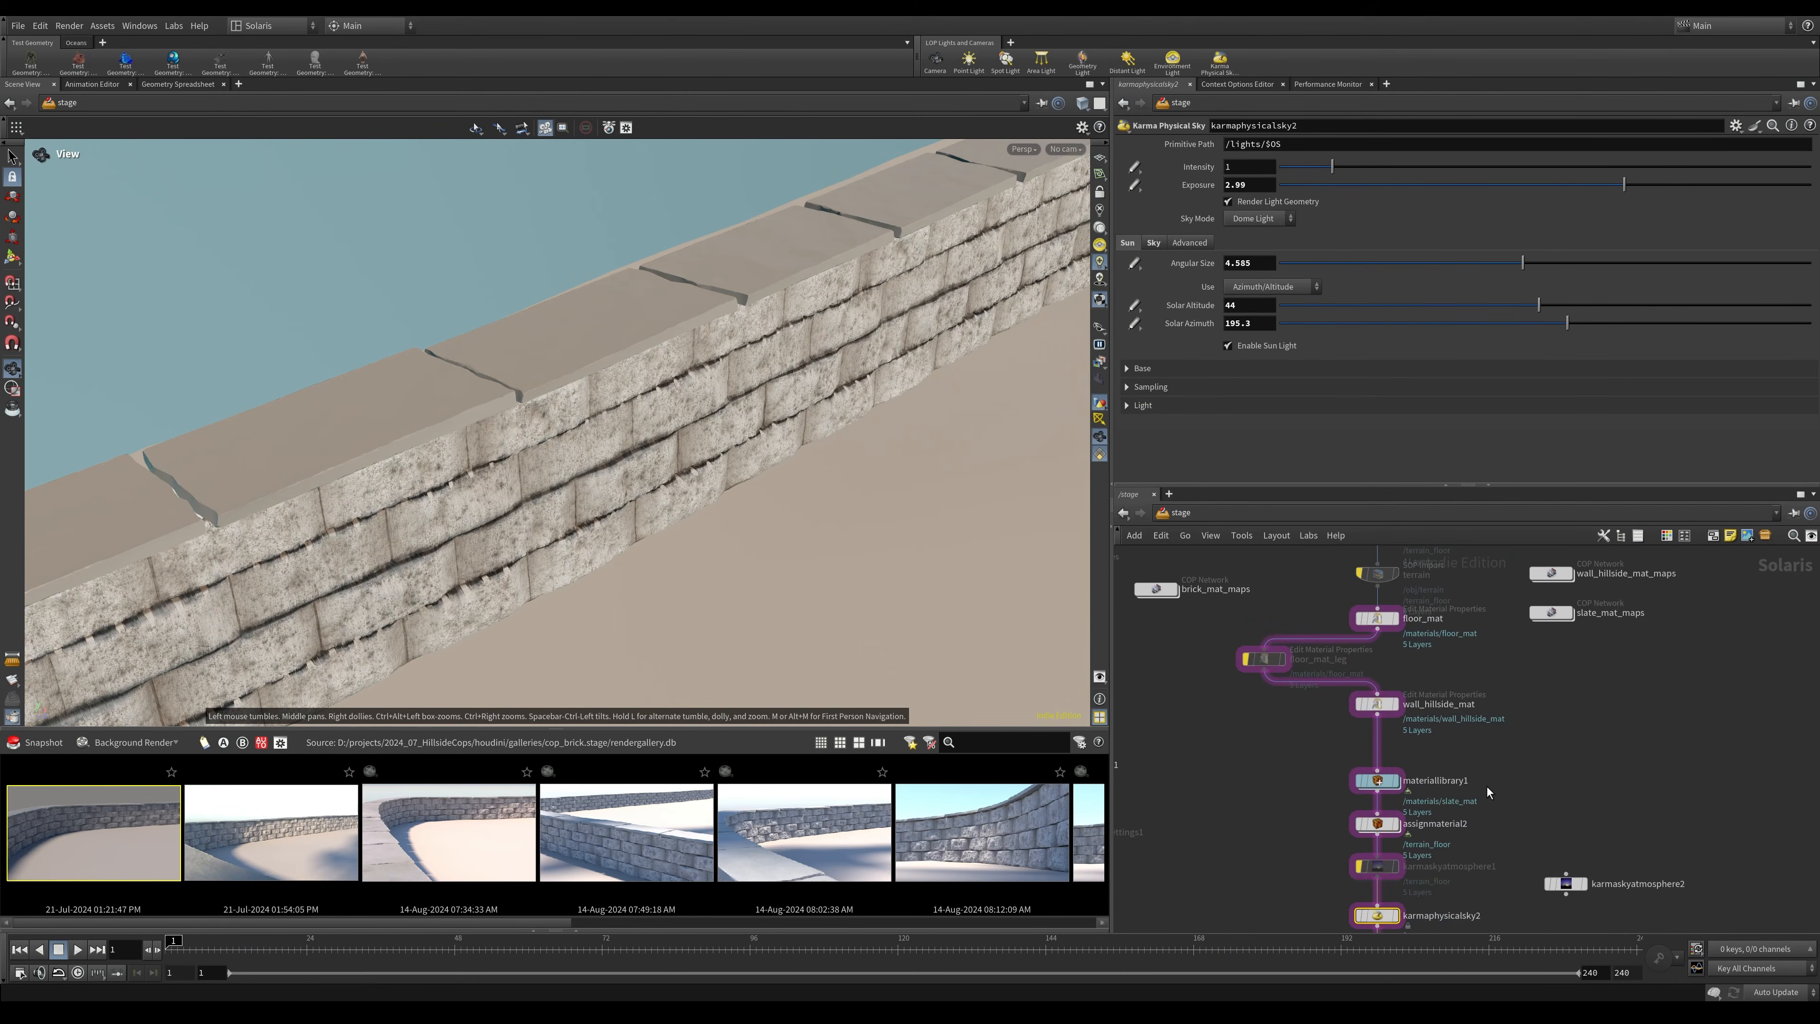
double_click(1378, 782)
double_click(1462, 735)
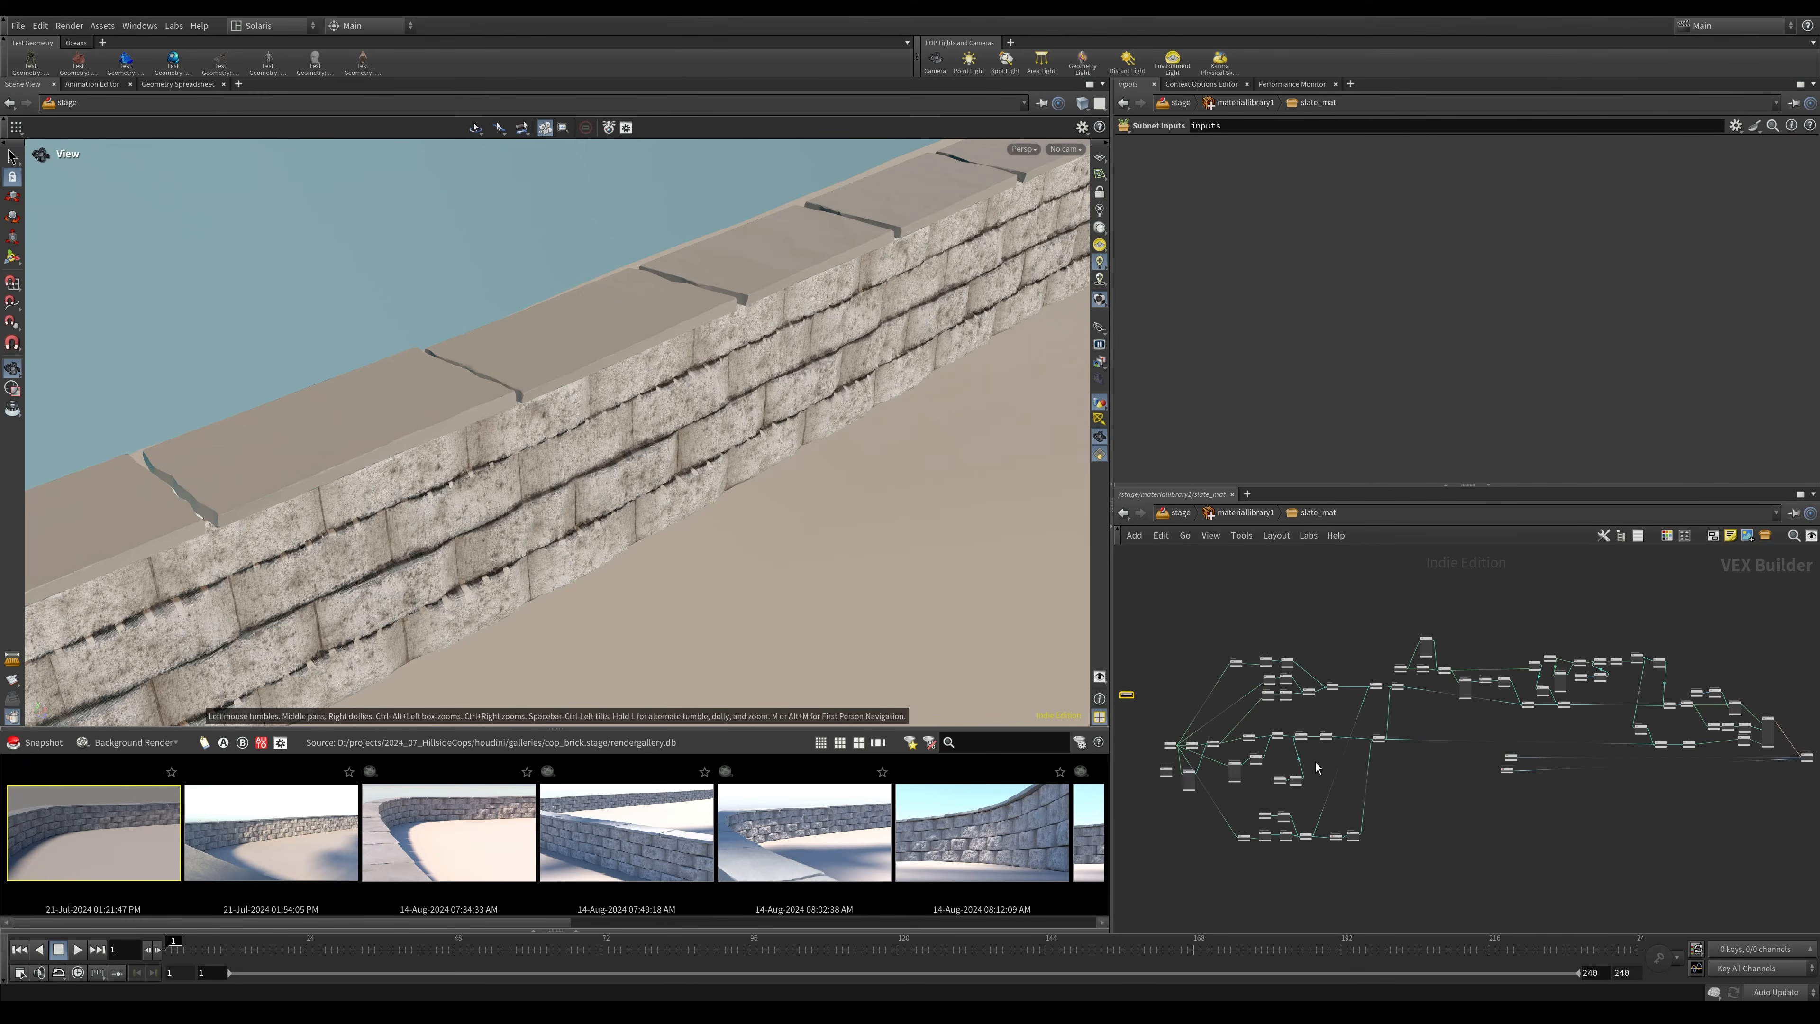
Examine the slate_mat shader network's noise, remap and base colour ramp nodes, including mtlxunifiednoise3d5.
left_click_drag(1154, 612, 1469, 901)
scroll(1259, 761, "up", 6)
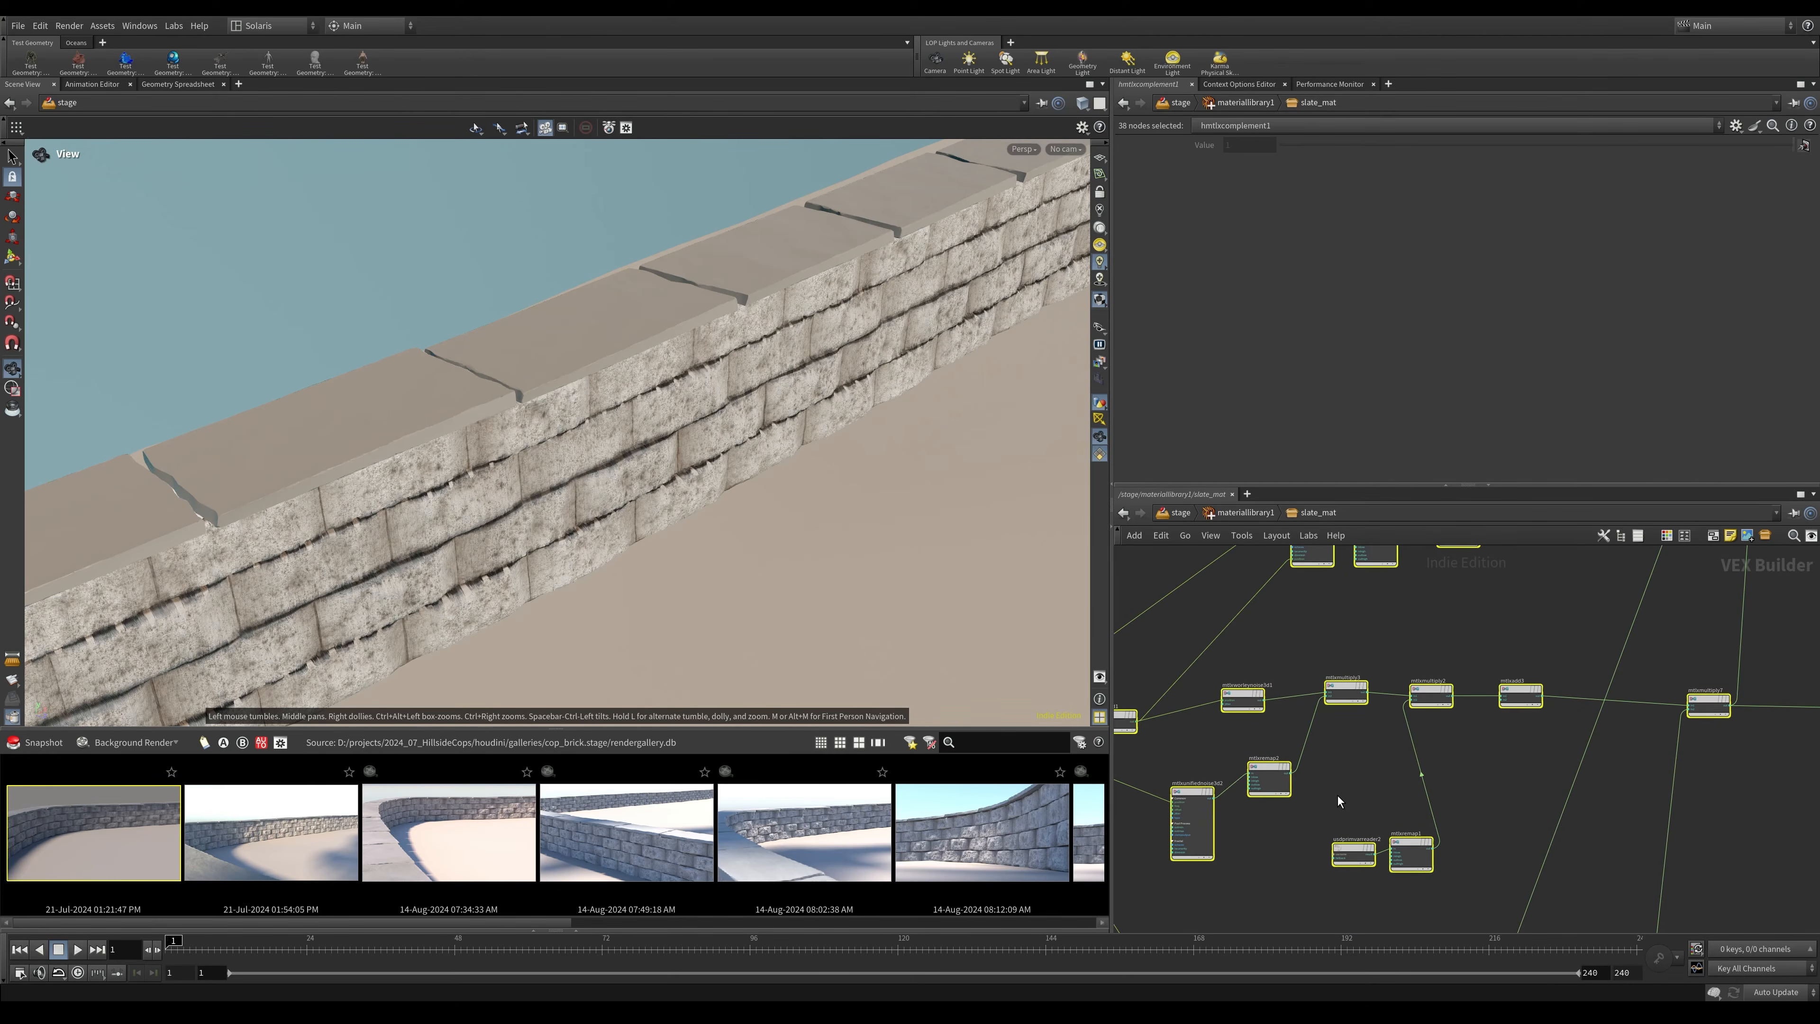
scroll(1339, 793, "down", 6)
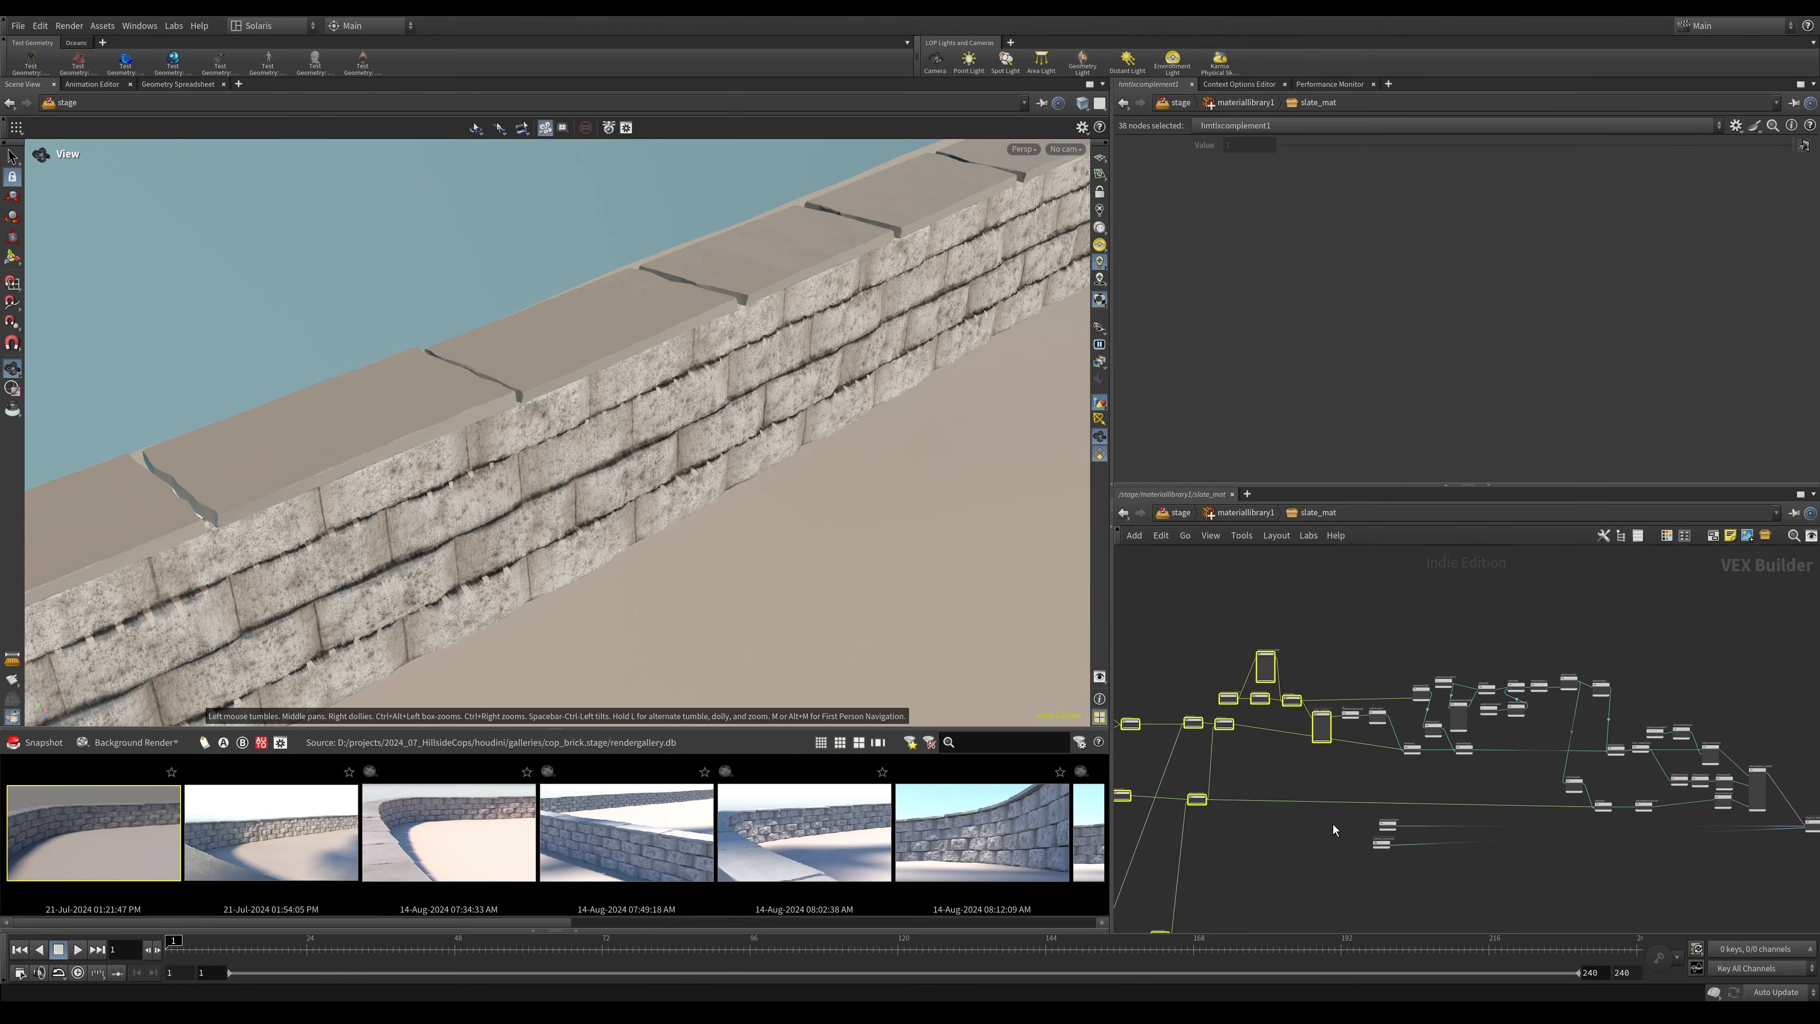
scroll(1358, 750, "up", 4)
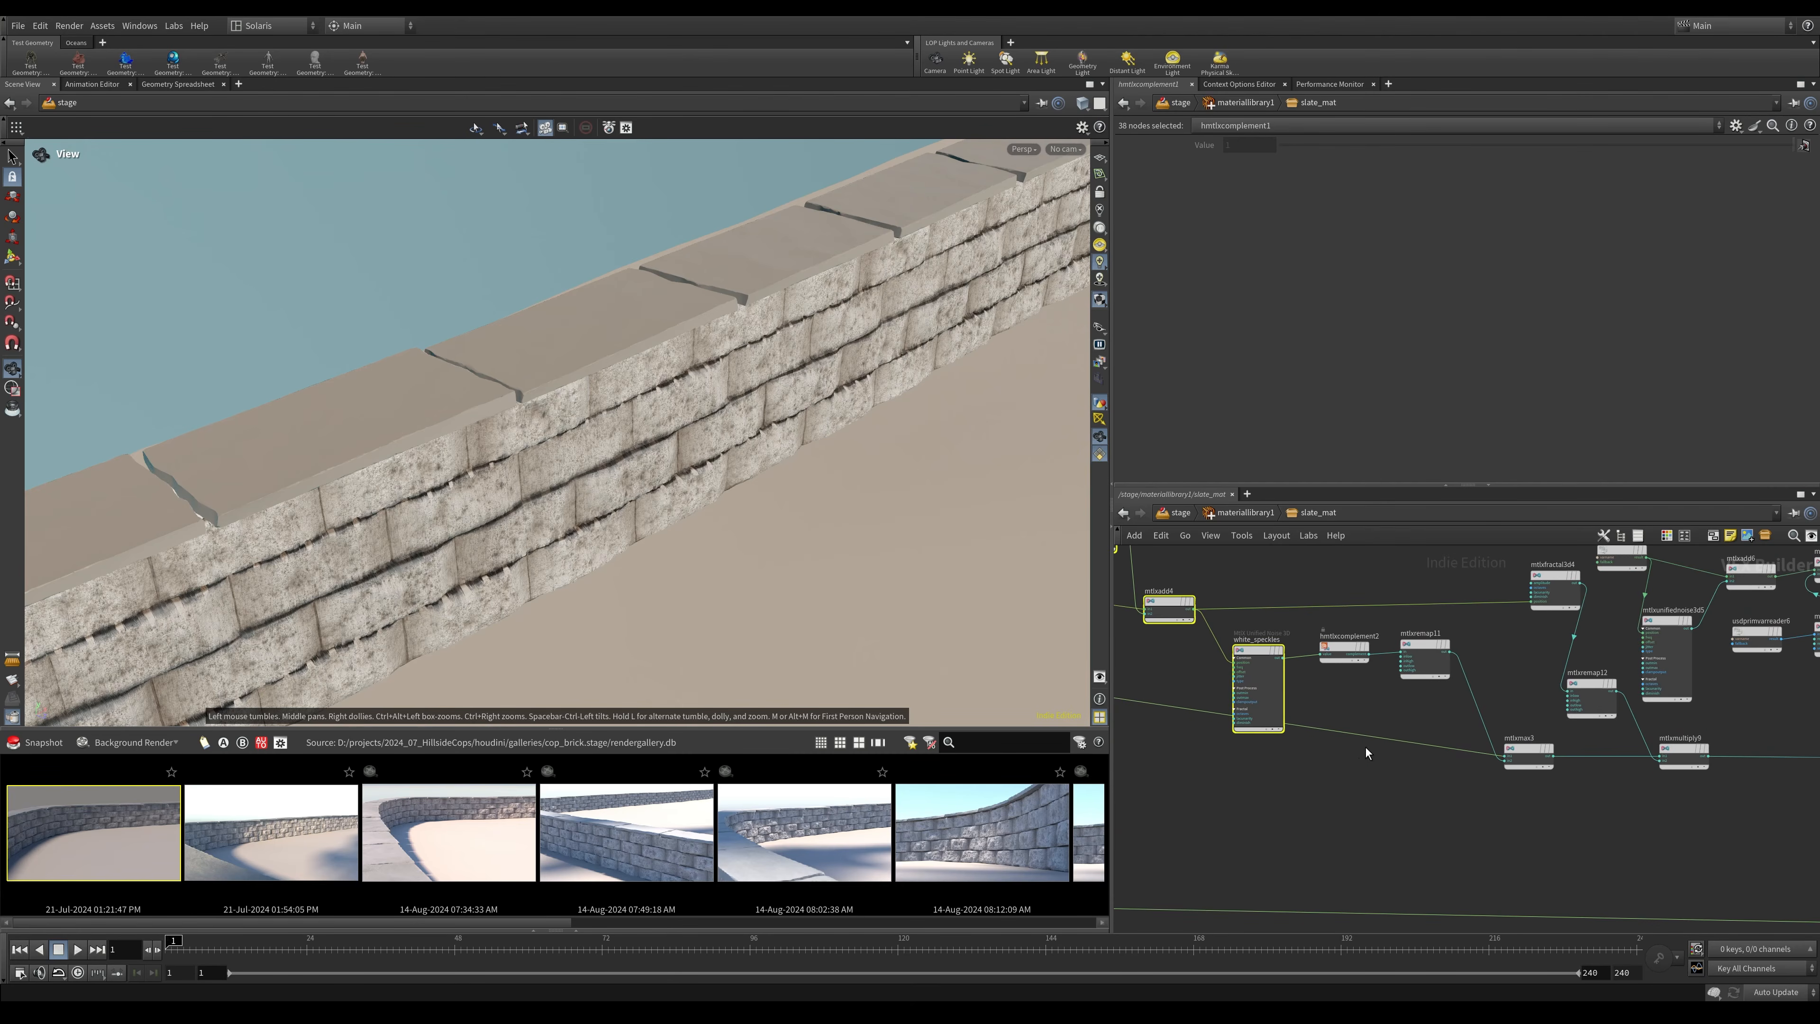
middle_click_drag(1366, 748, 1361, 836)
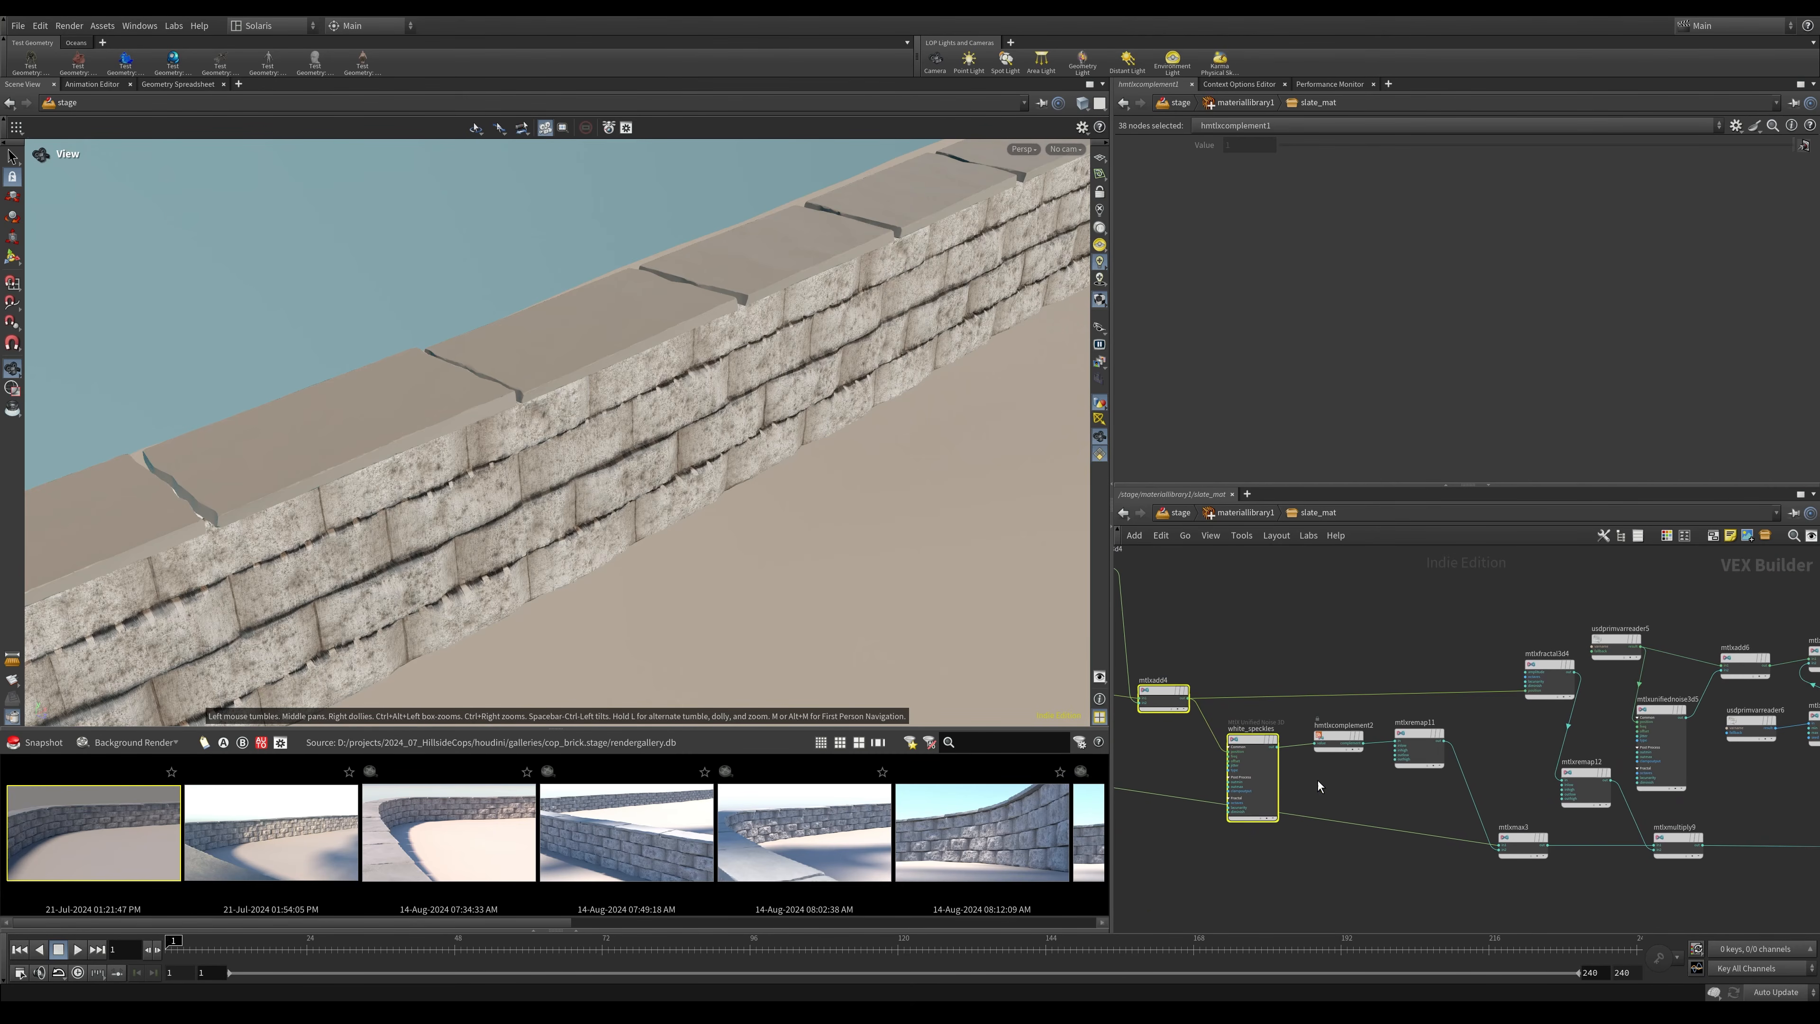
left_click(1650, 773)
middle_click_drag(1651, 774, 1227, 761)
scroll(1311, 792, "down", 7)
middle_click_drag(1316, 819, 1379, 804)
scroll(1302, 632, "up", 1)
scroll(1301, 632, "up", 5)
middle_click_drag(1374, 676, 1124, 628)
middle_click_drag(1673, 756, 1468, 620)
Add a USD UV Texture node above the base colour ramp in the slate_mat network.
key("Tab")
type("te")
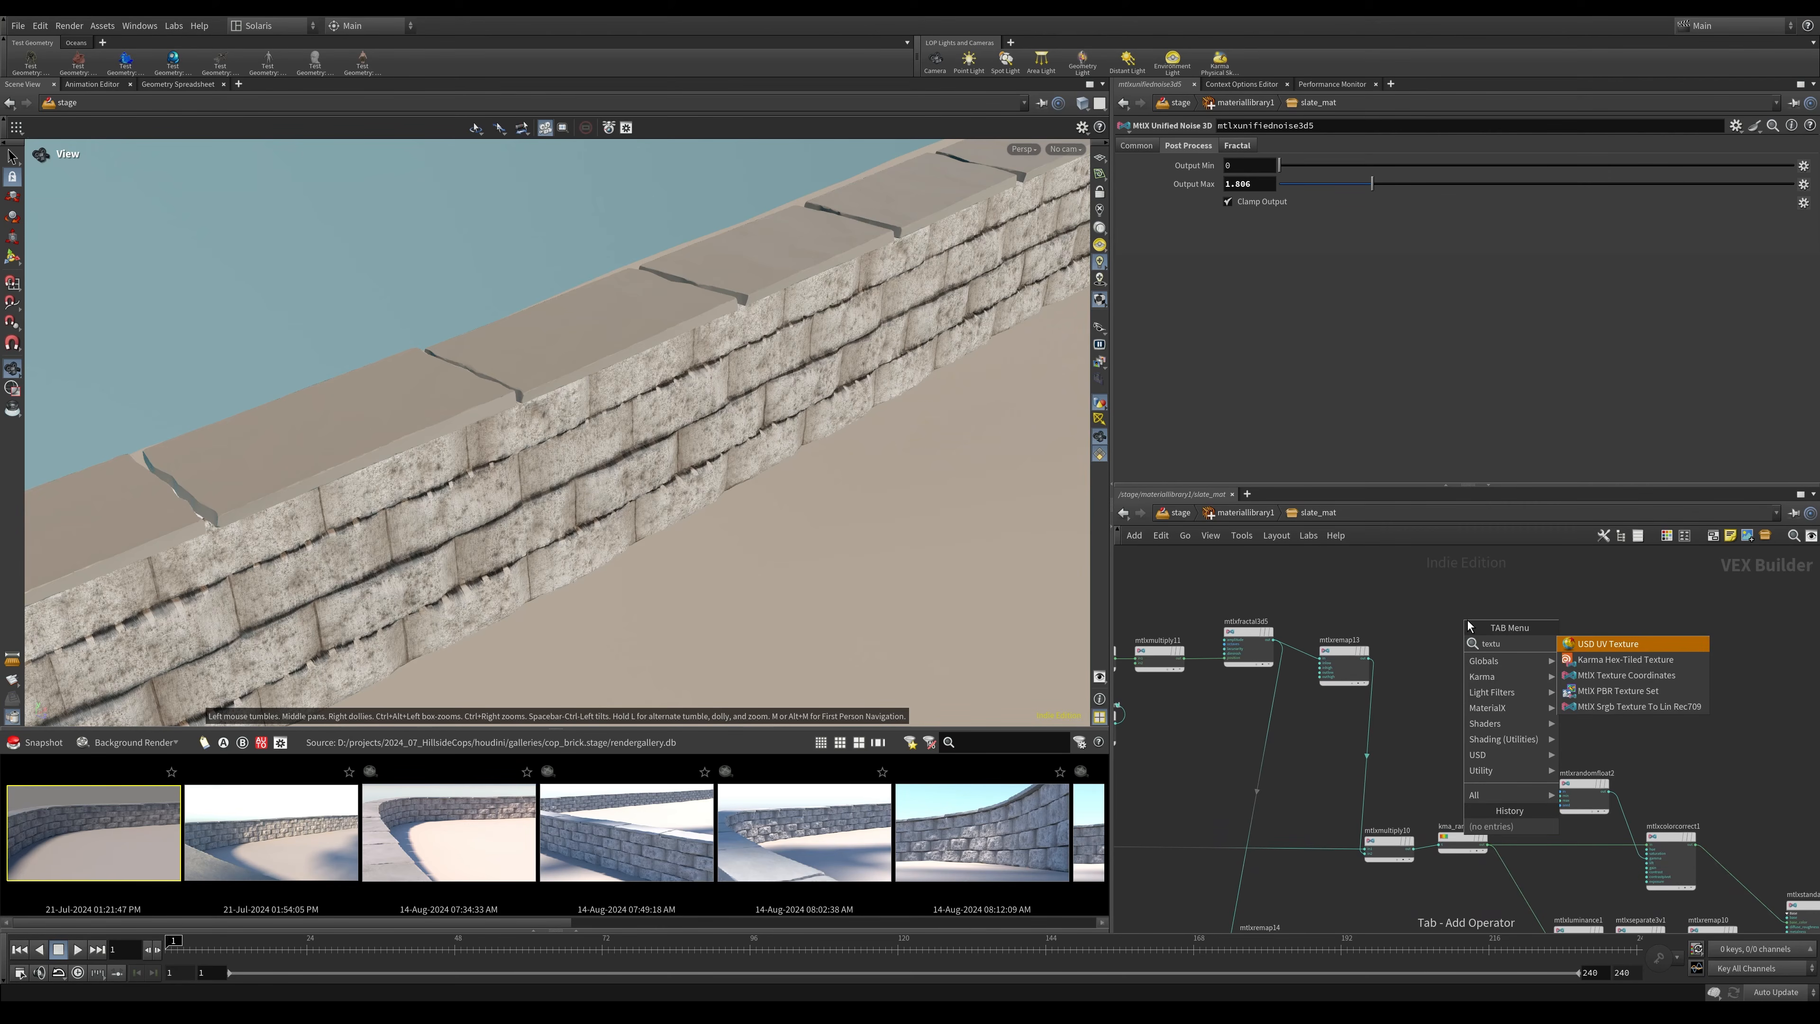
type("xtu")
key("Return")
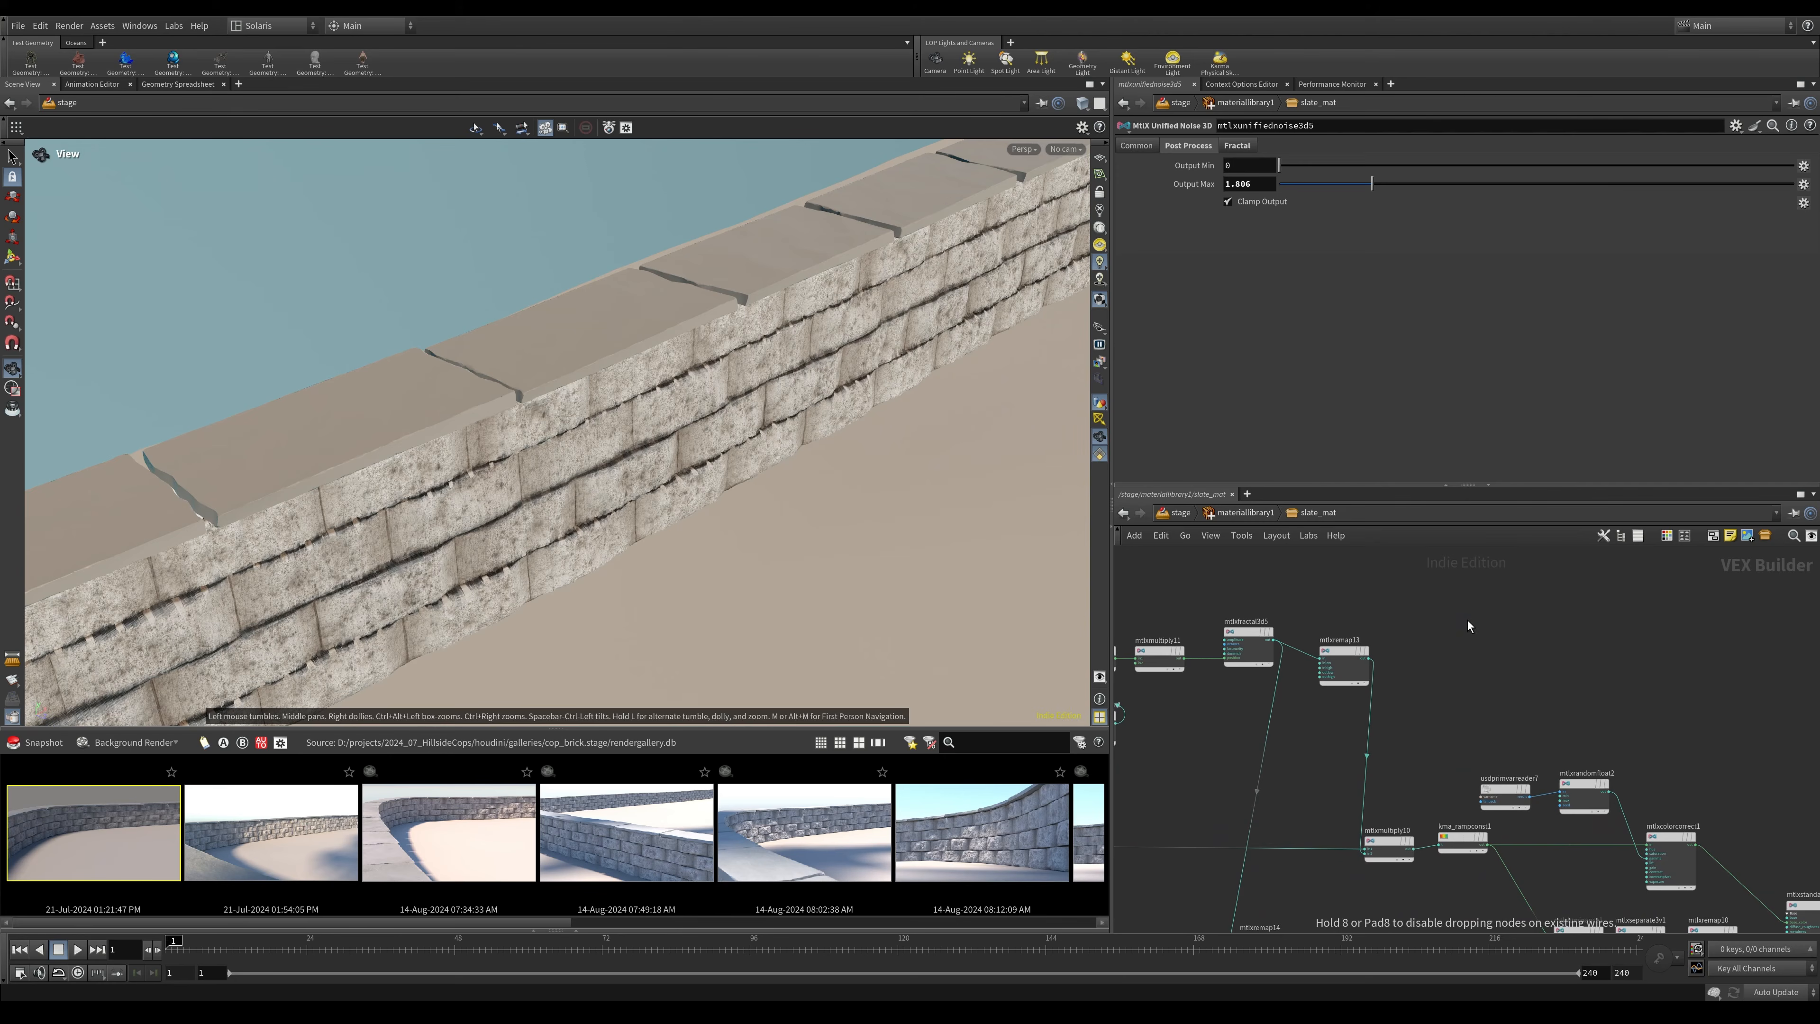
left_click(1467, 620)
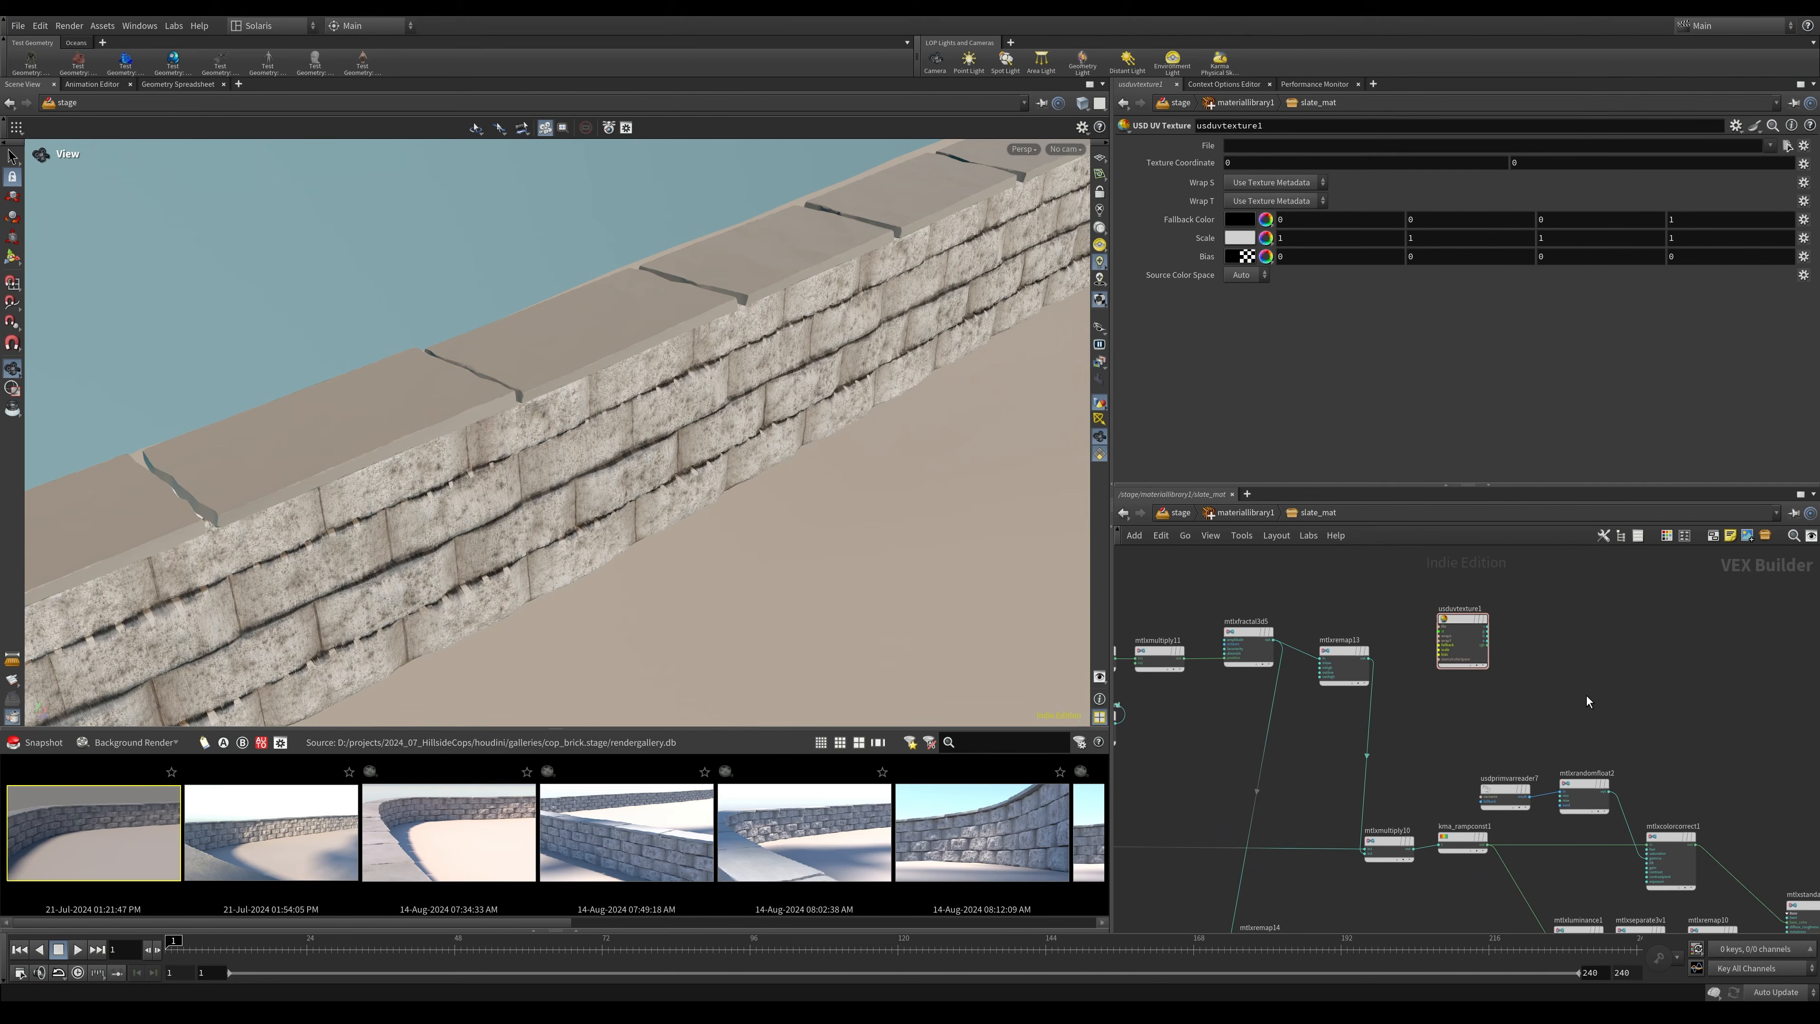
Add an MtlX Image node beside the USD UV Texture node in the slate_mat network.
key("Tab")
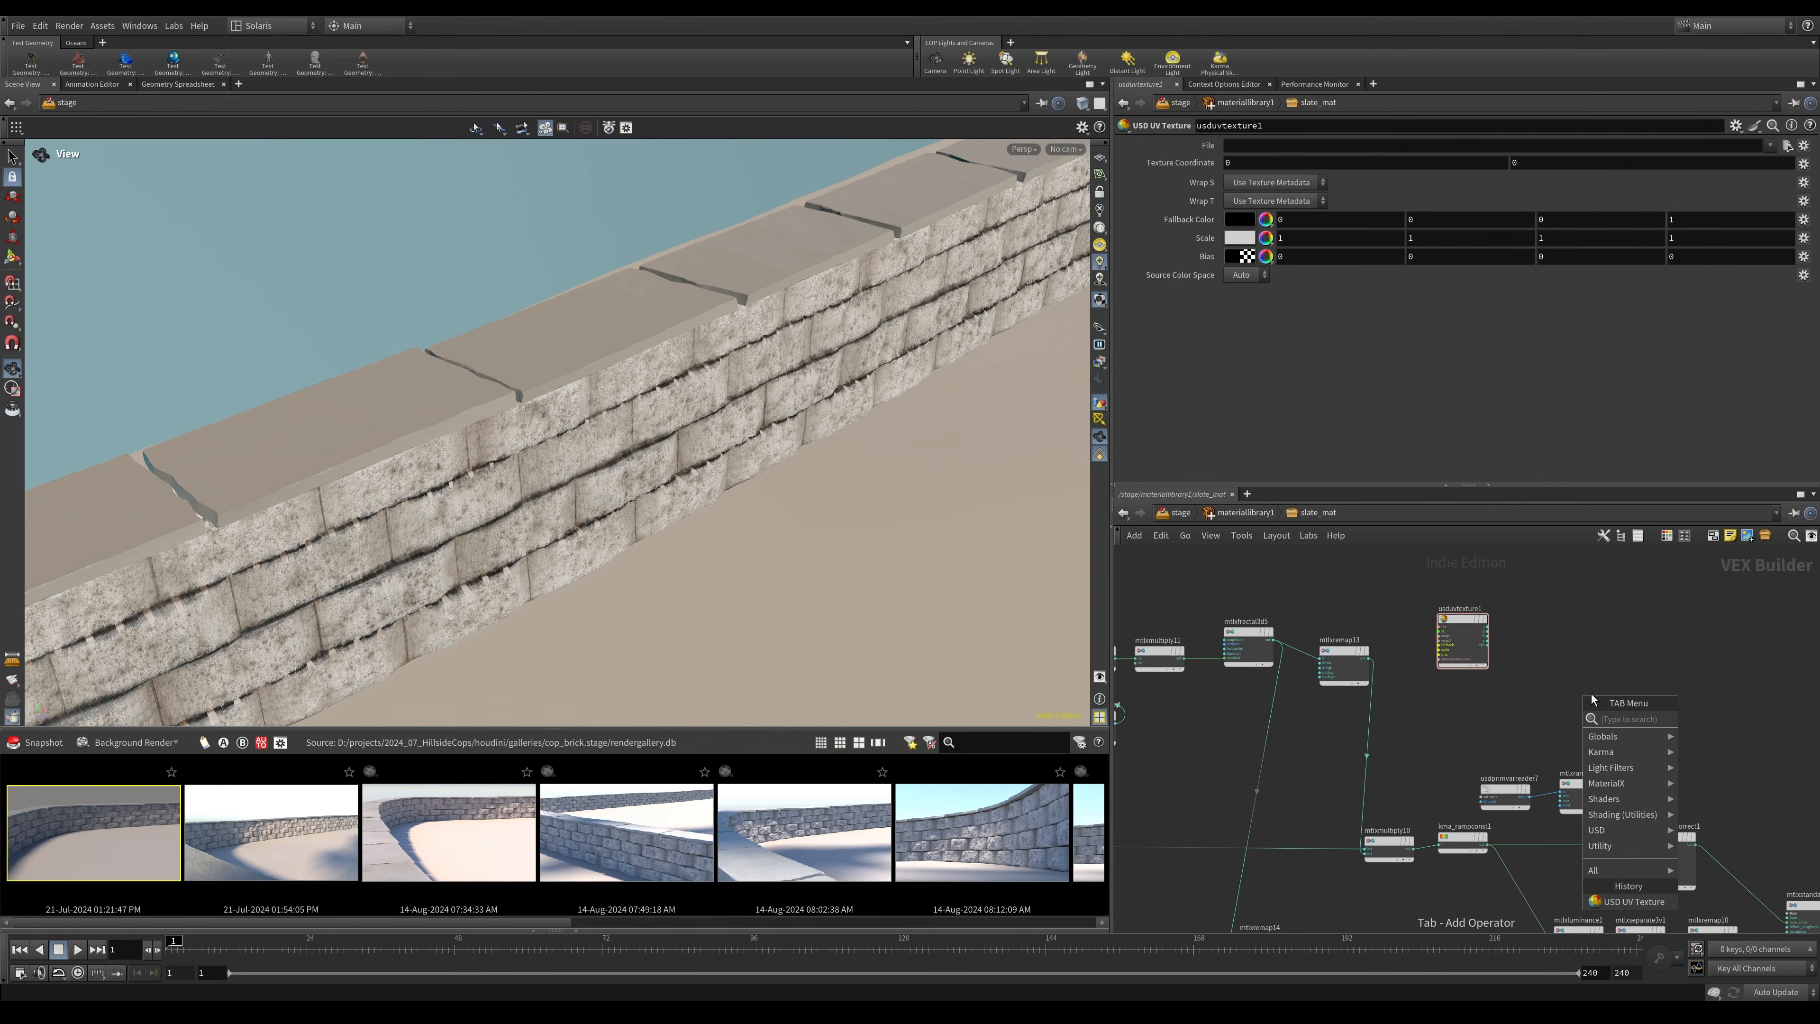
mouse_move(1616, 786)
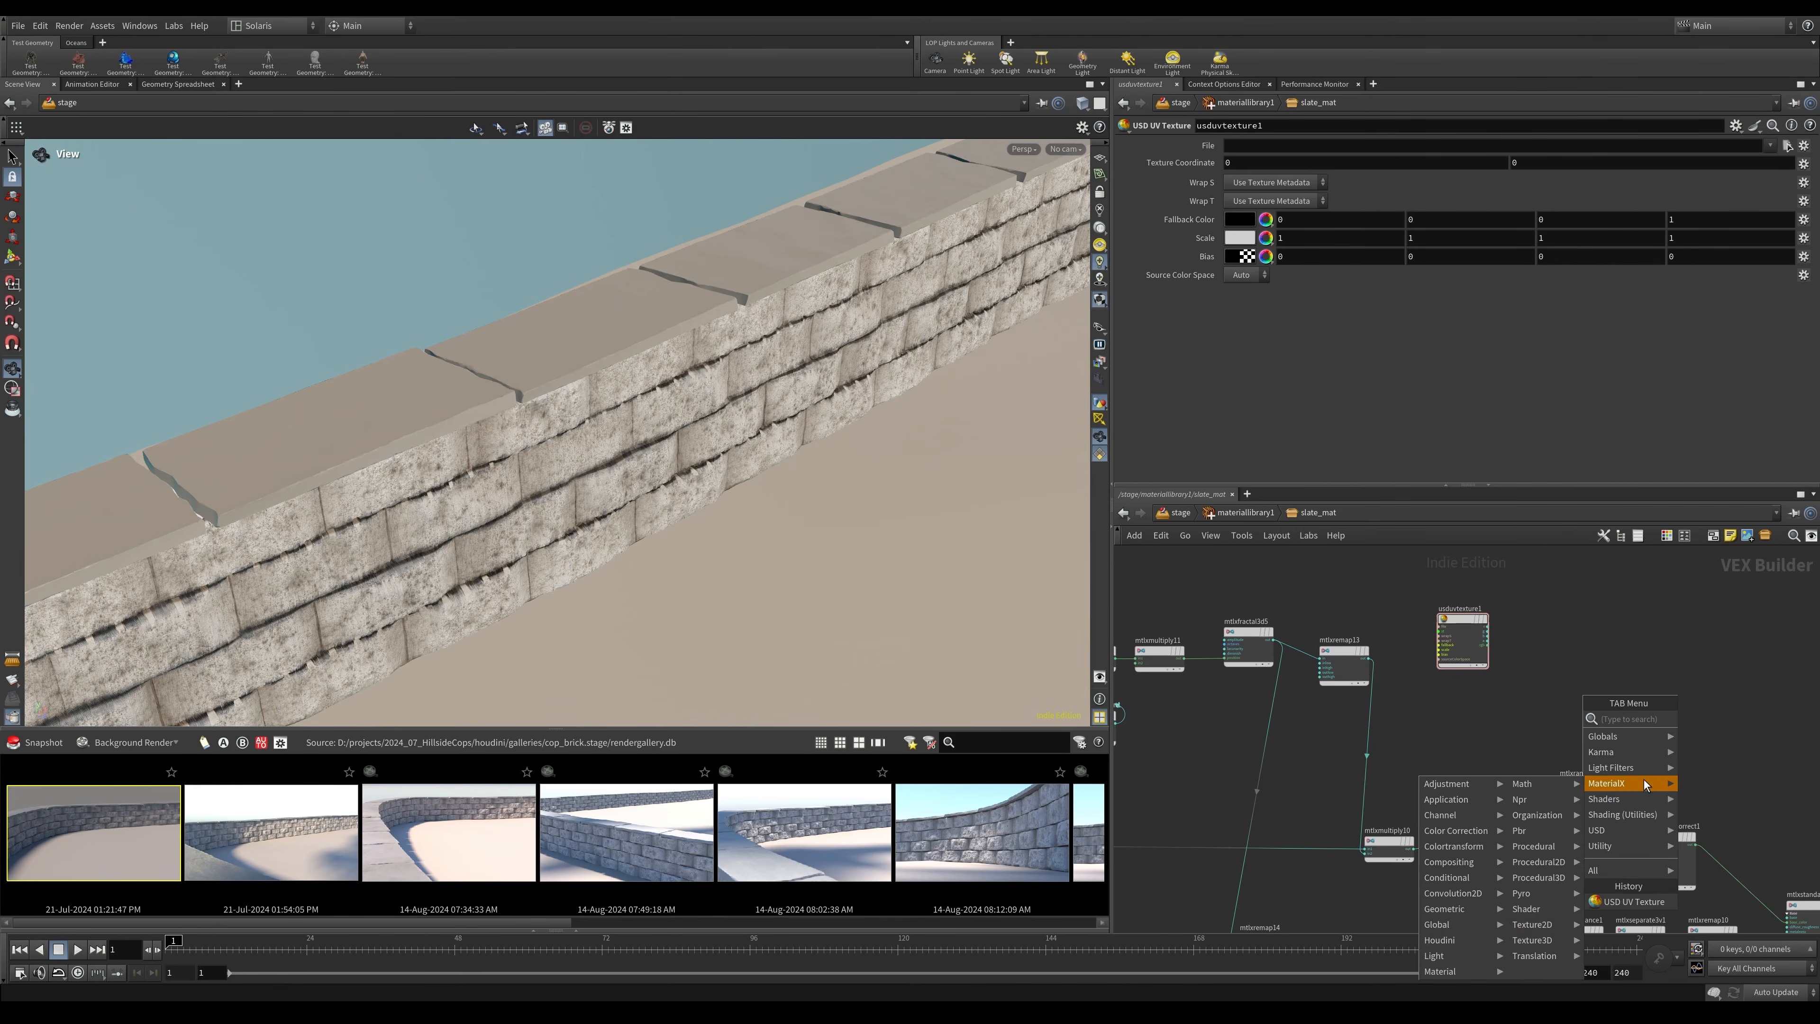
mouse_move(1557, 932)
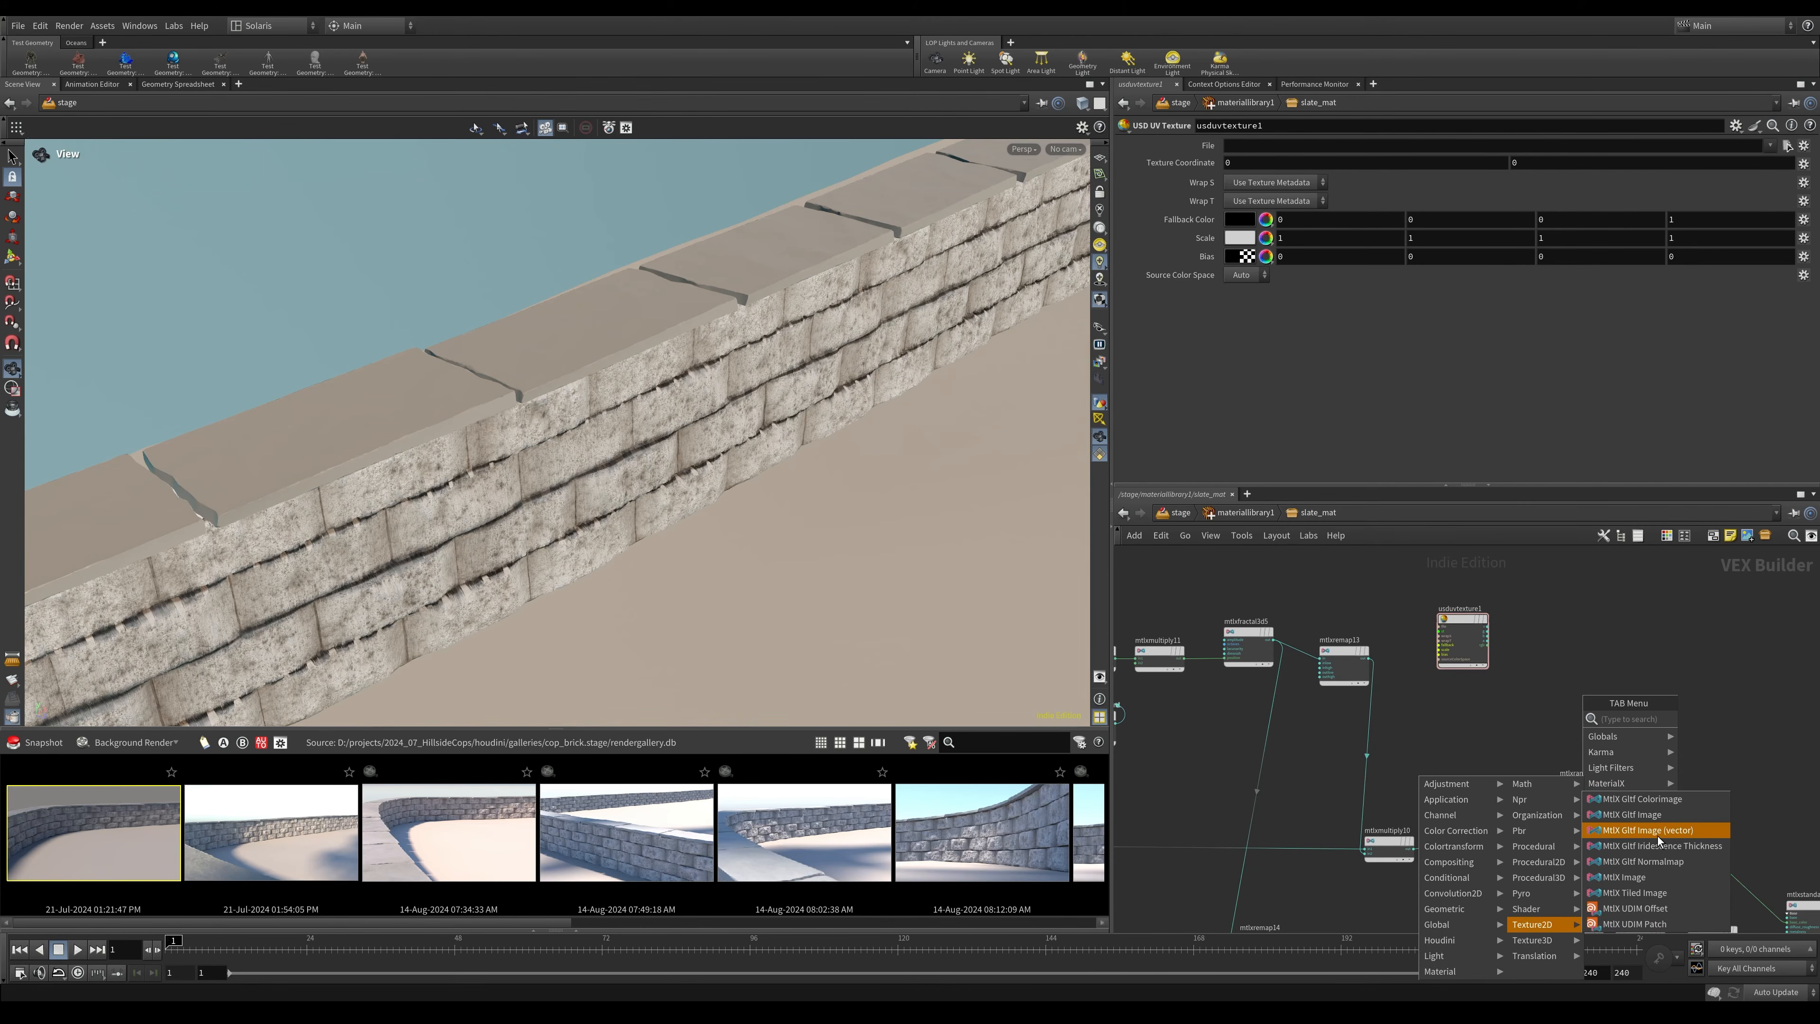
left_click(1653, 879)
left_click(1548, 642)
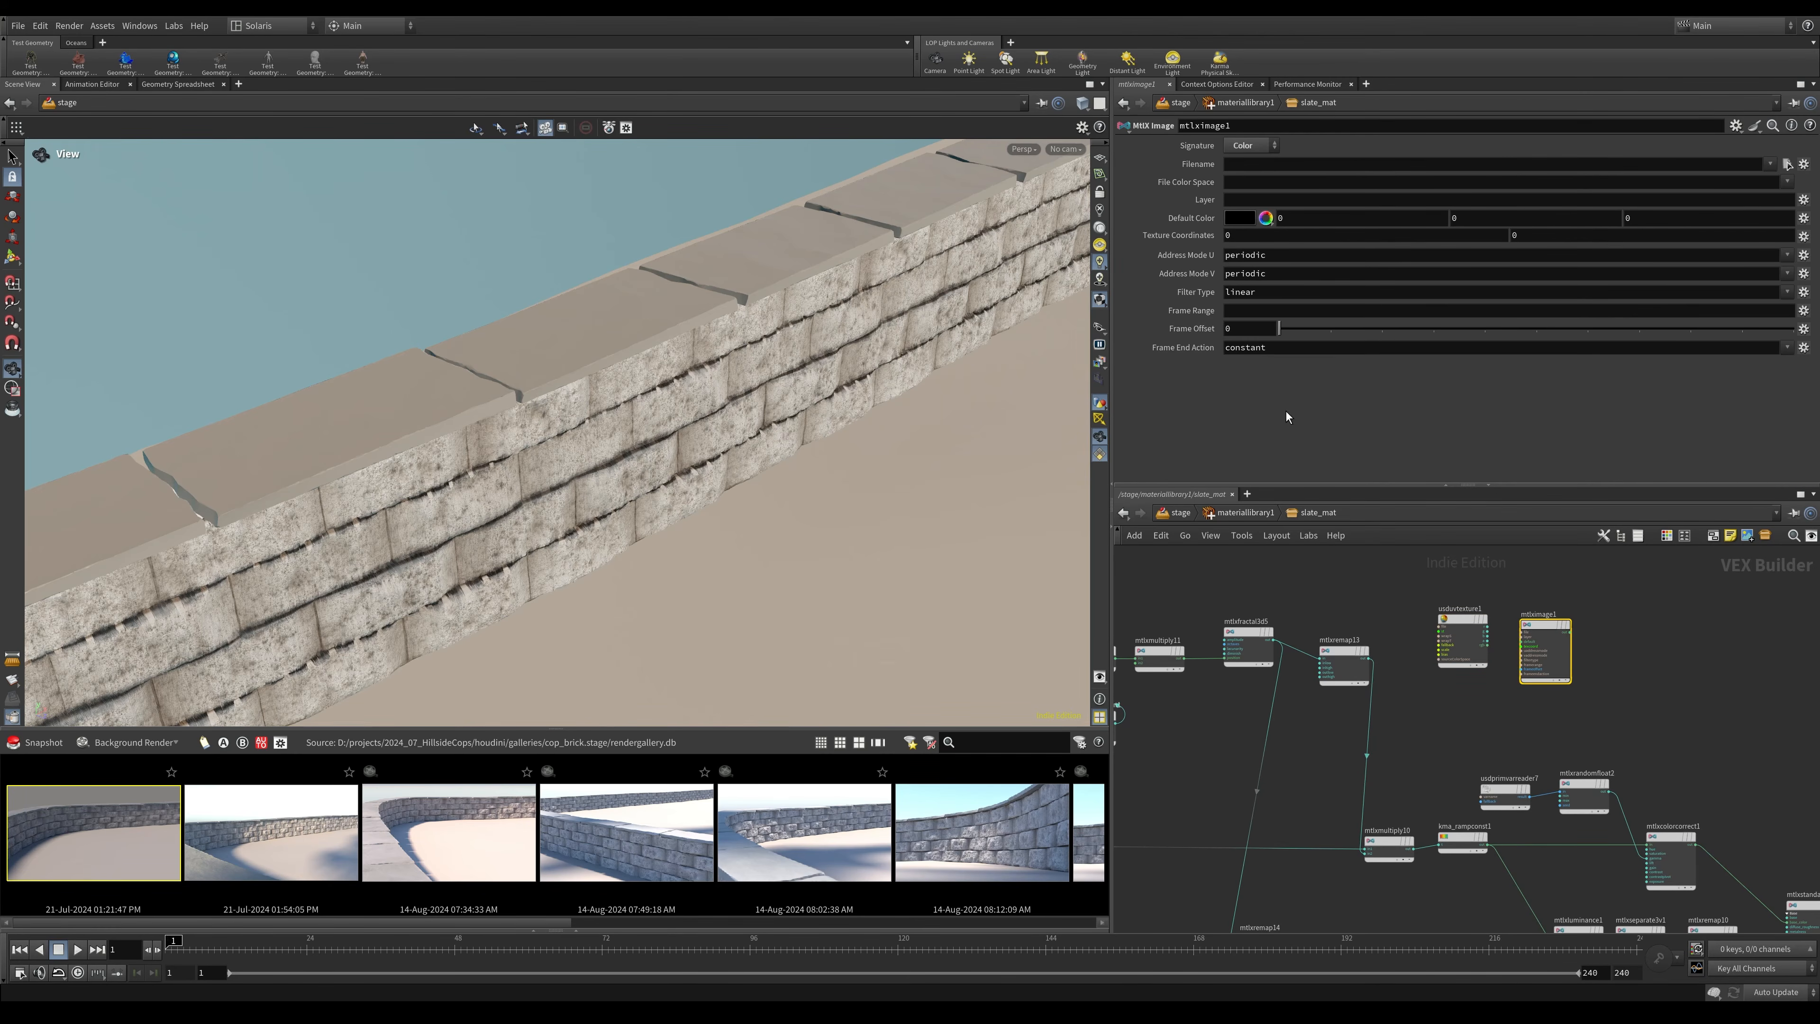
left_click(1248, 164)
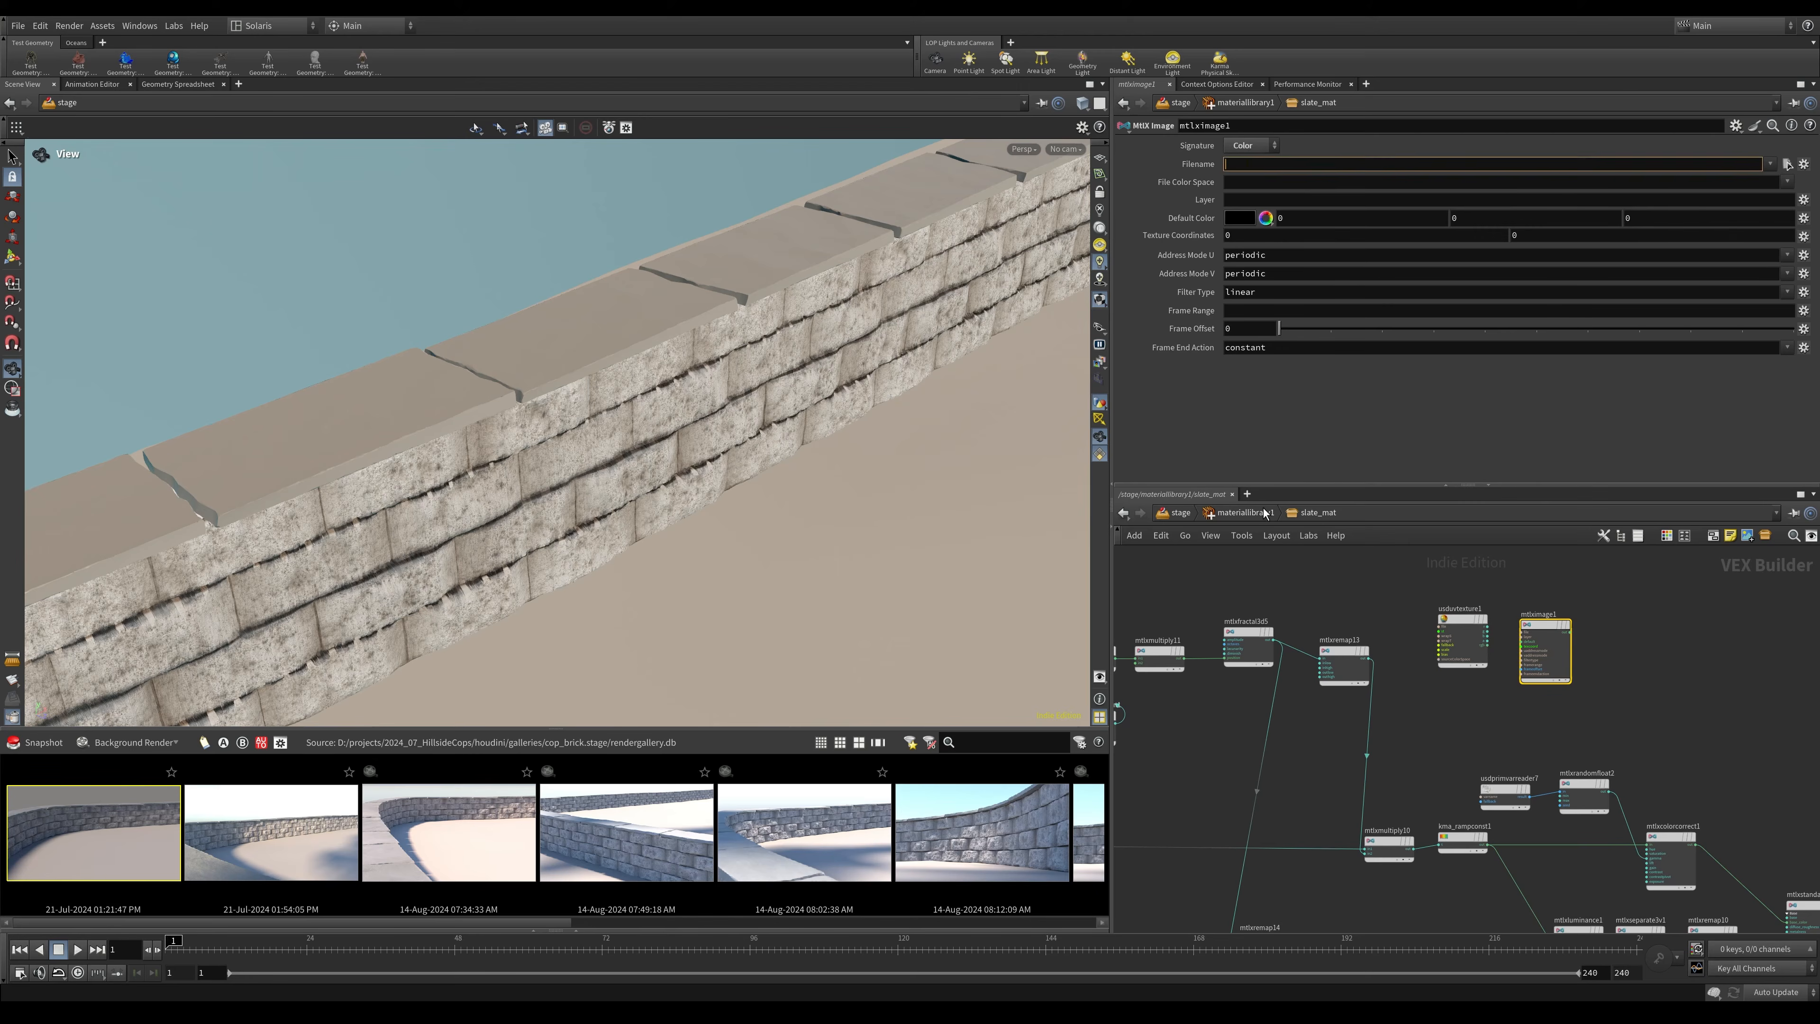
Return to the stage network and examine how wall_hillside_mat's base Color Map references the Copernicus base_color output.
left_click(1247, 513)
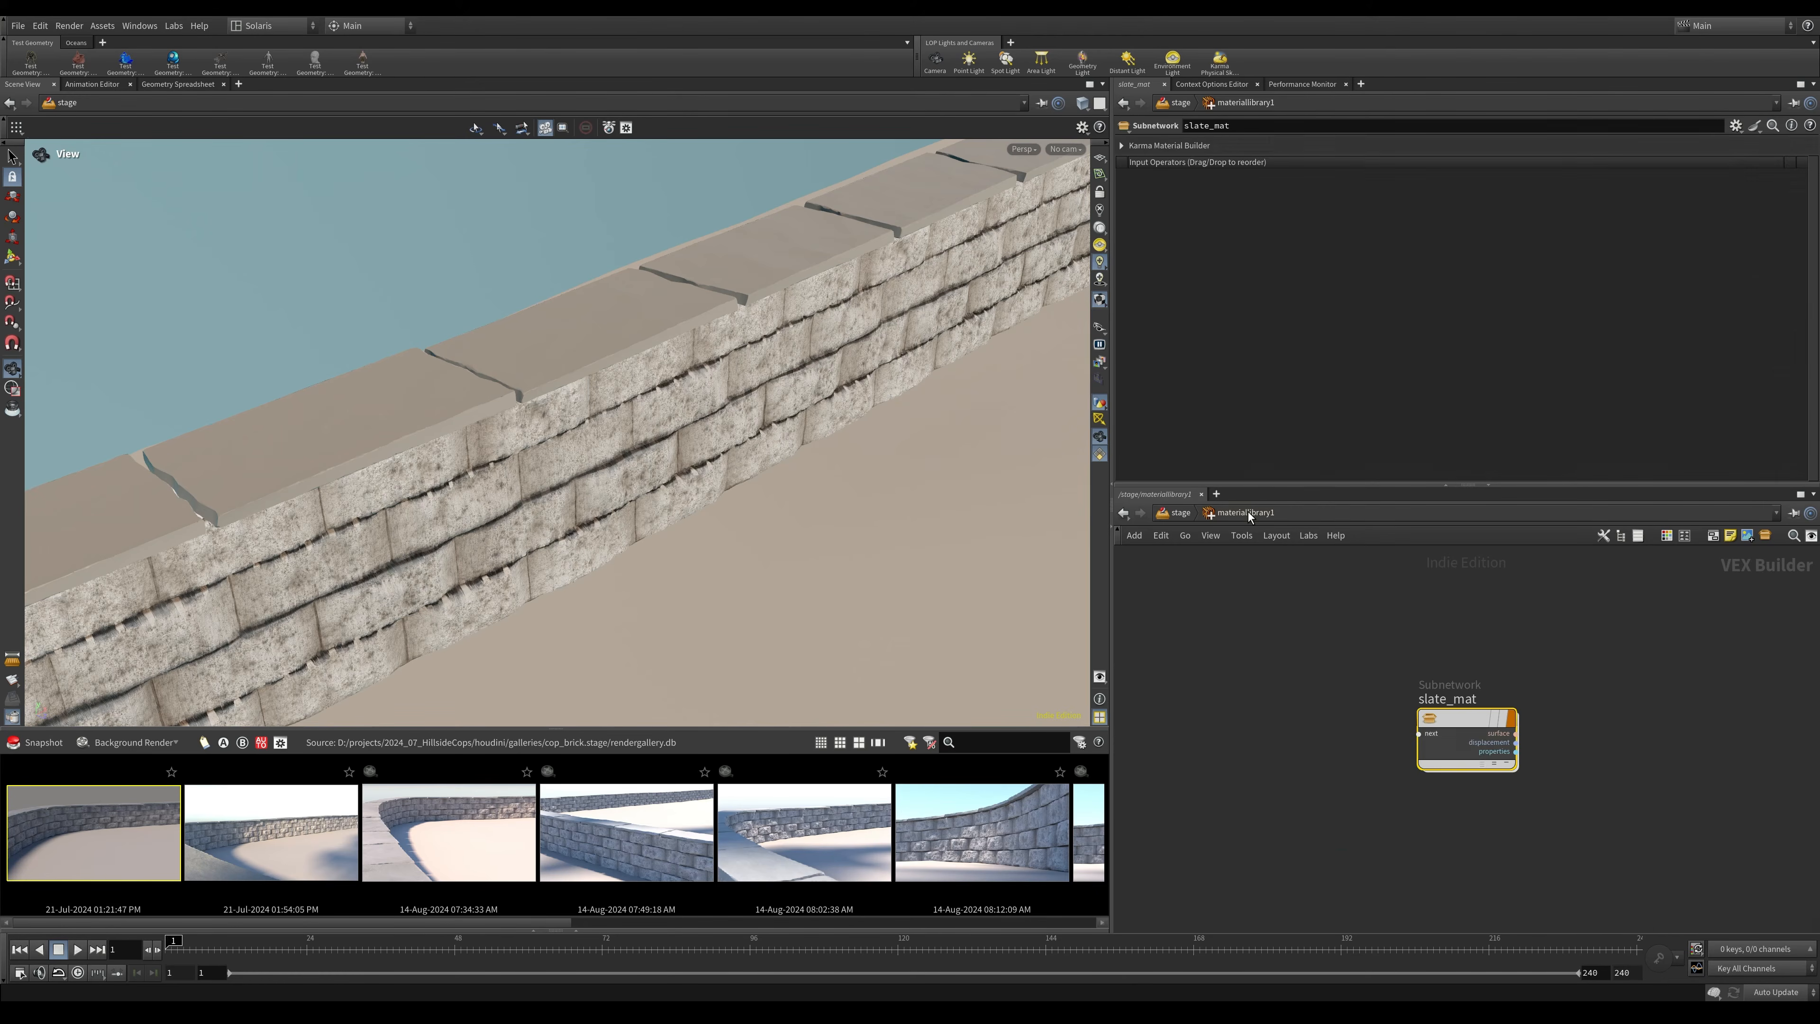
left_click(1180, 514)
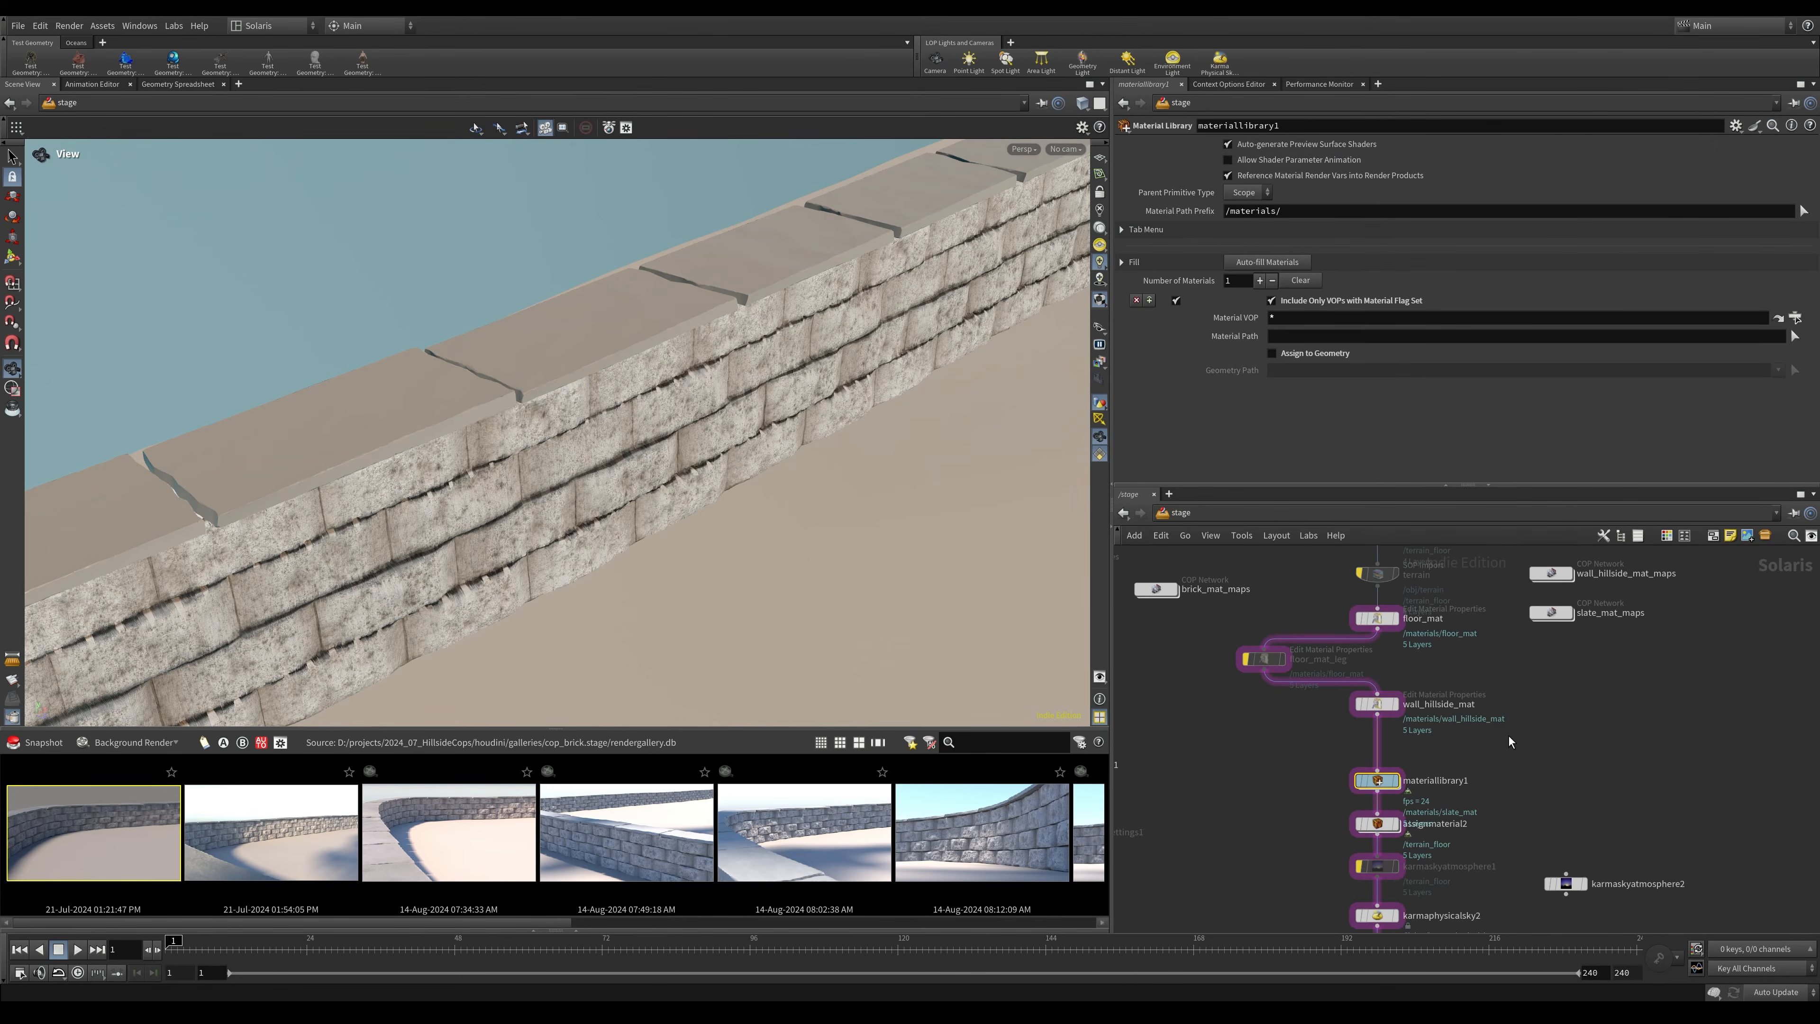
middle_click_drag(1552, 881, 1557, 838)
left_click(1381, 781)
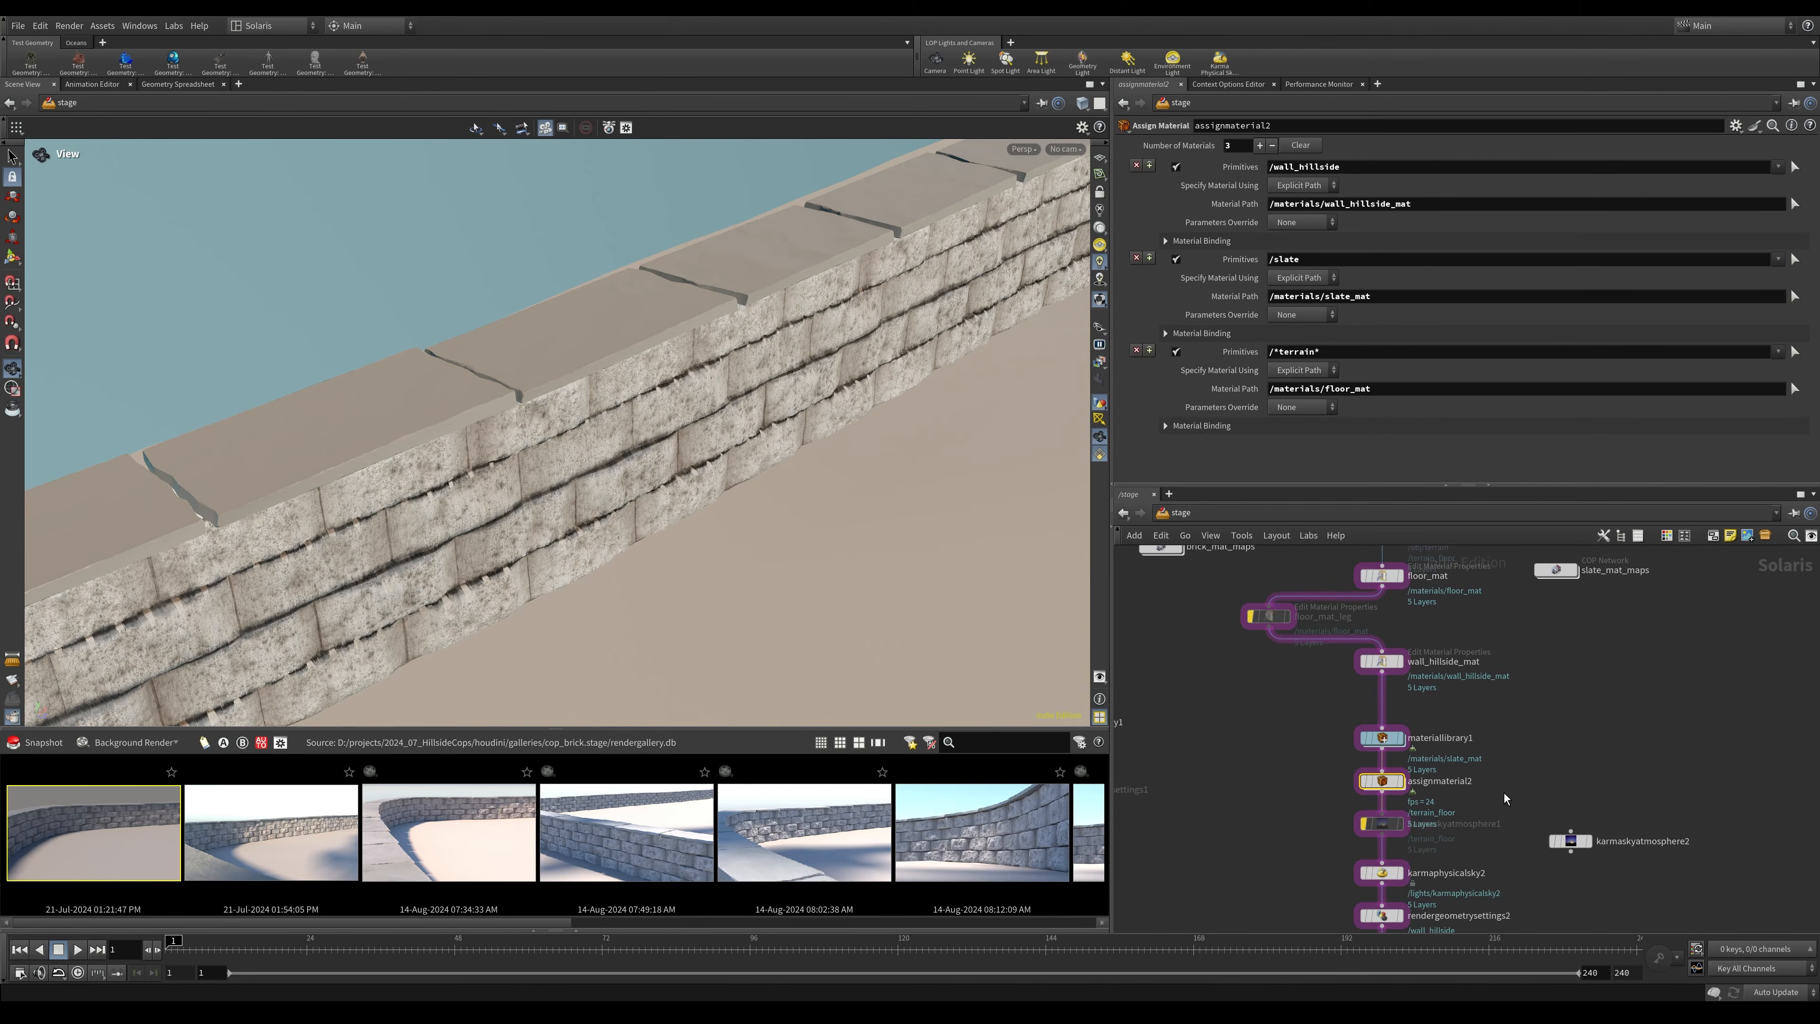
left_click(1370, 738)
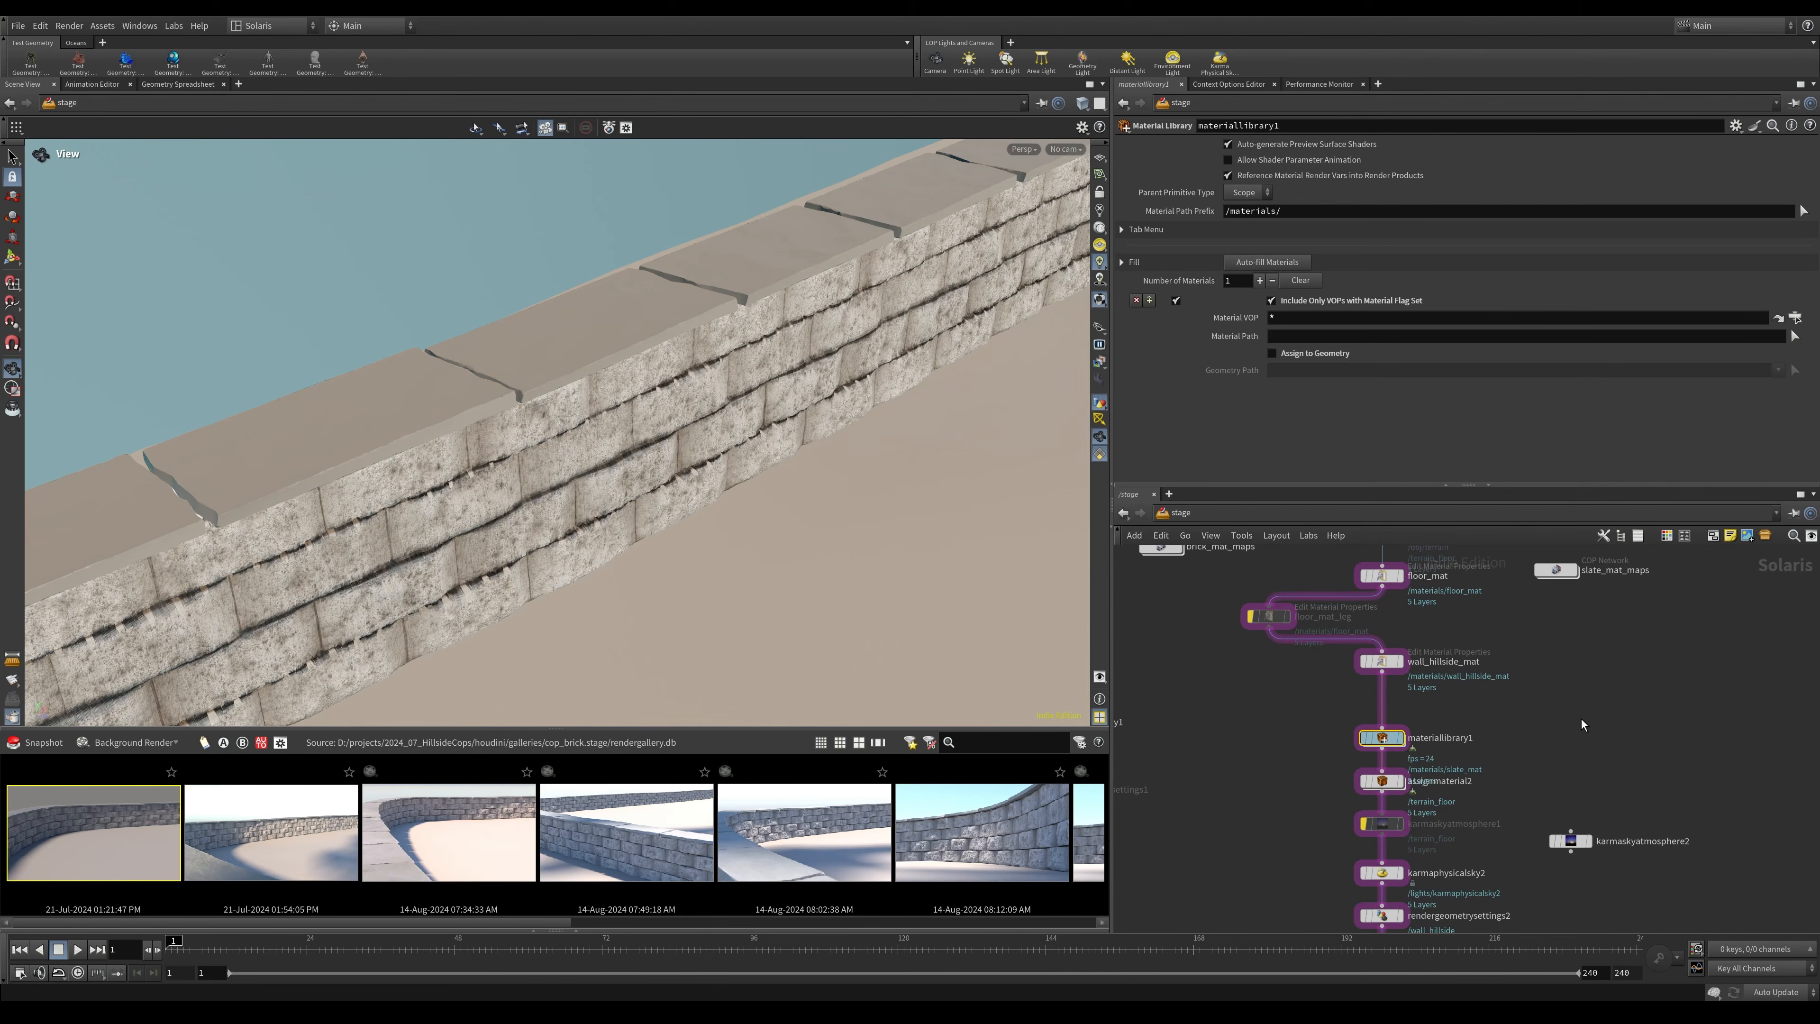
mouse_move(1510, 733)
middle_mouse_down()
mouse_move(1498, 649)
mouse_move(1495, 720)
middle_mouse_up()
scroll(1559, 693, "down", 2)
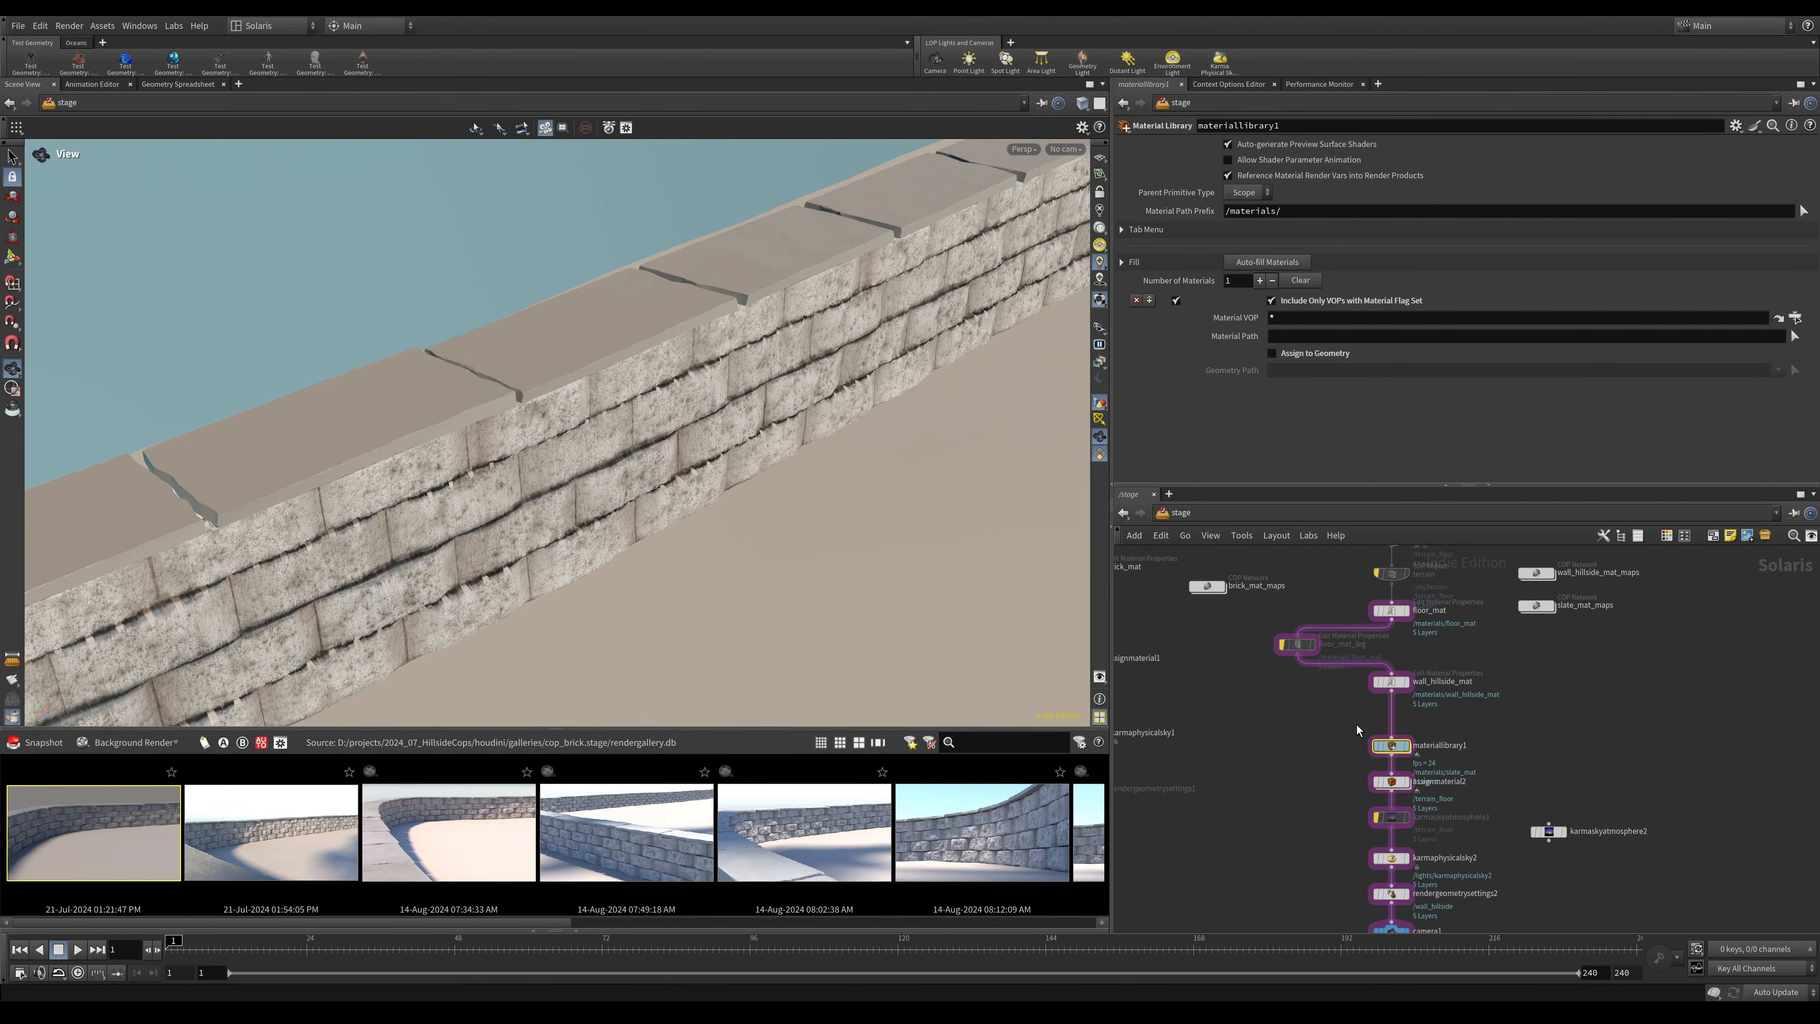
left_click_drag(1423, 658, 1427, 655)
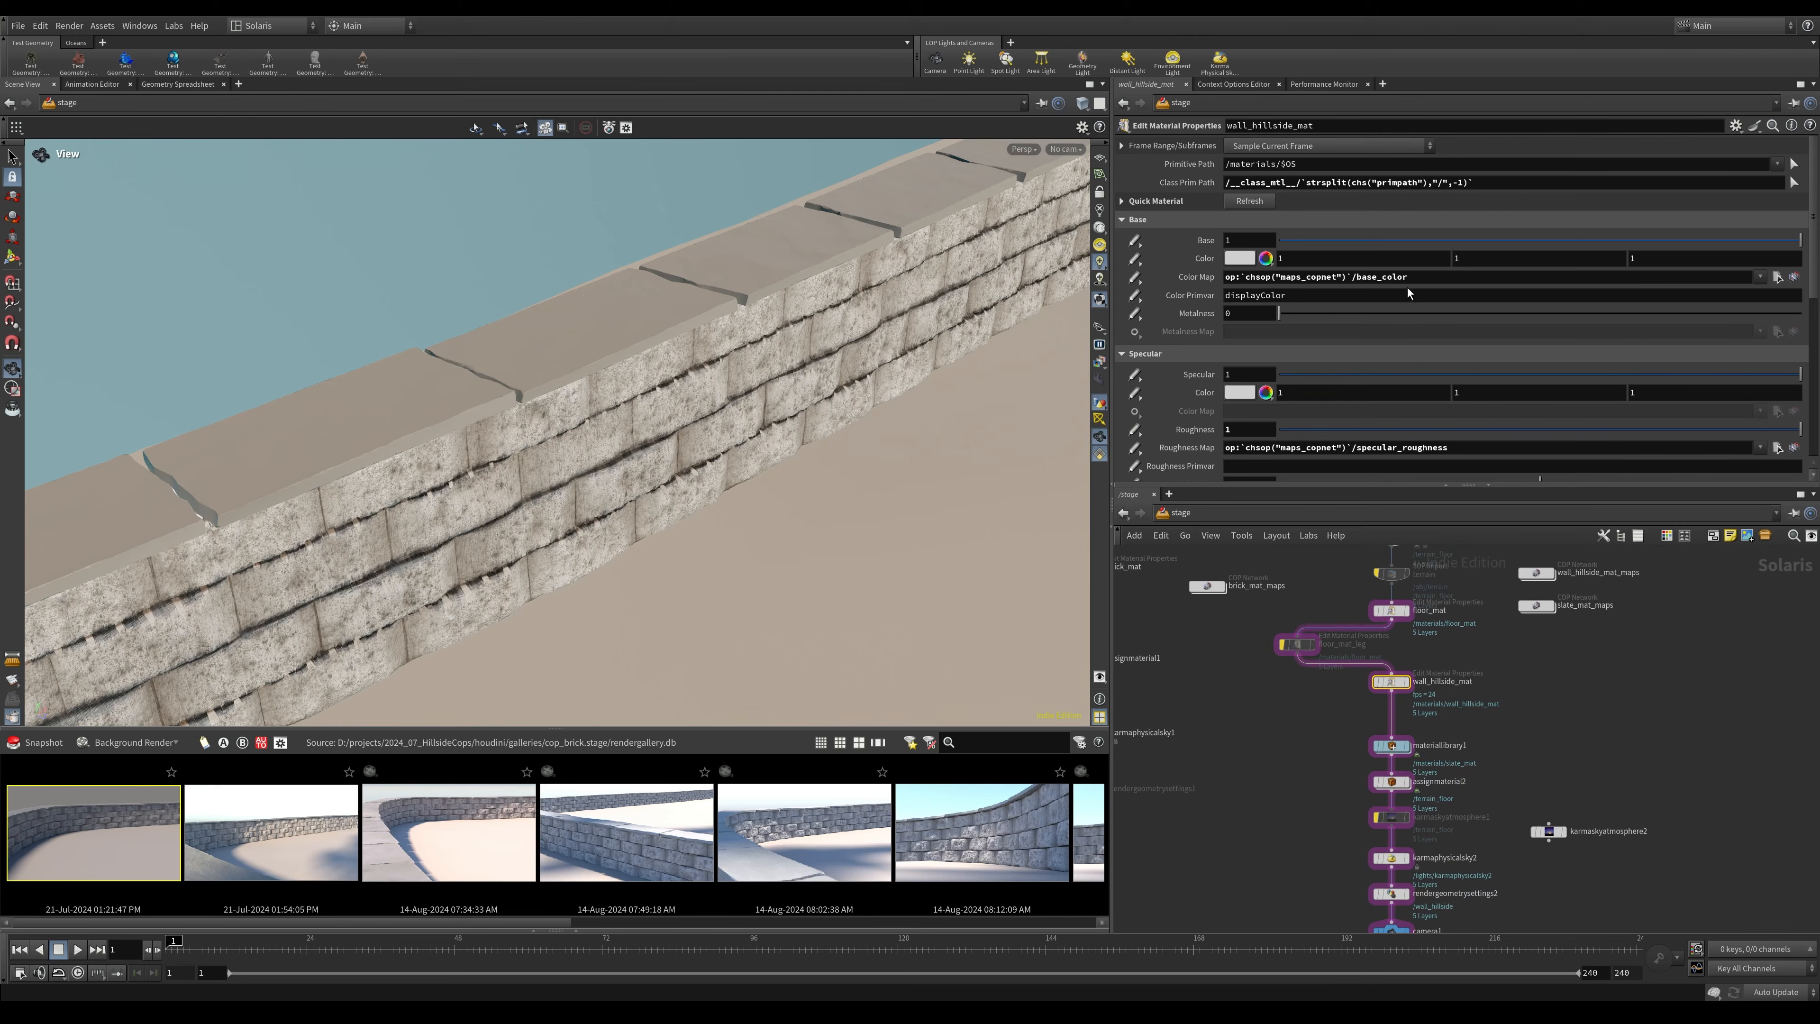
triple_click(1425, 276)
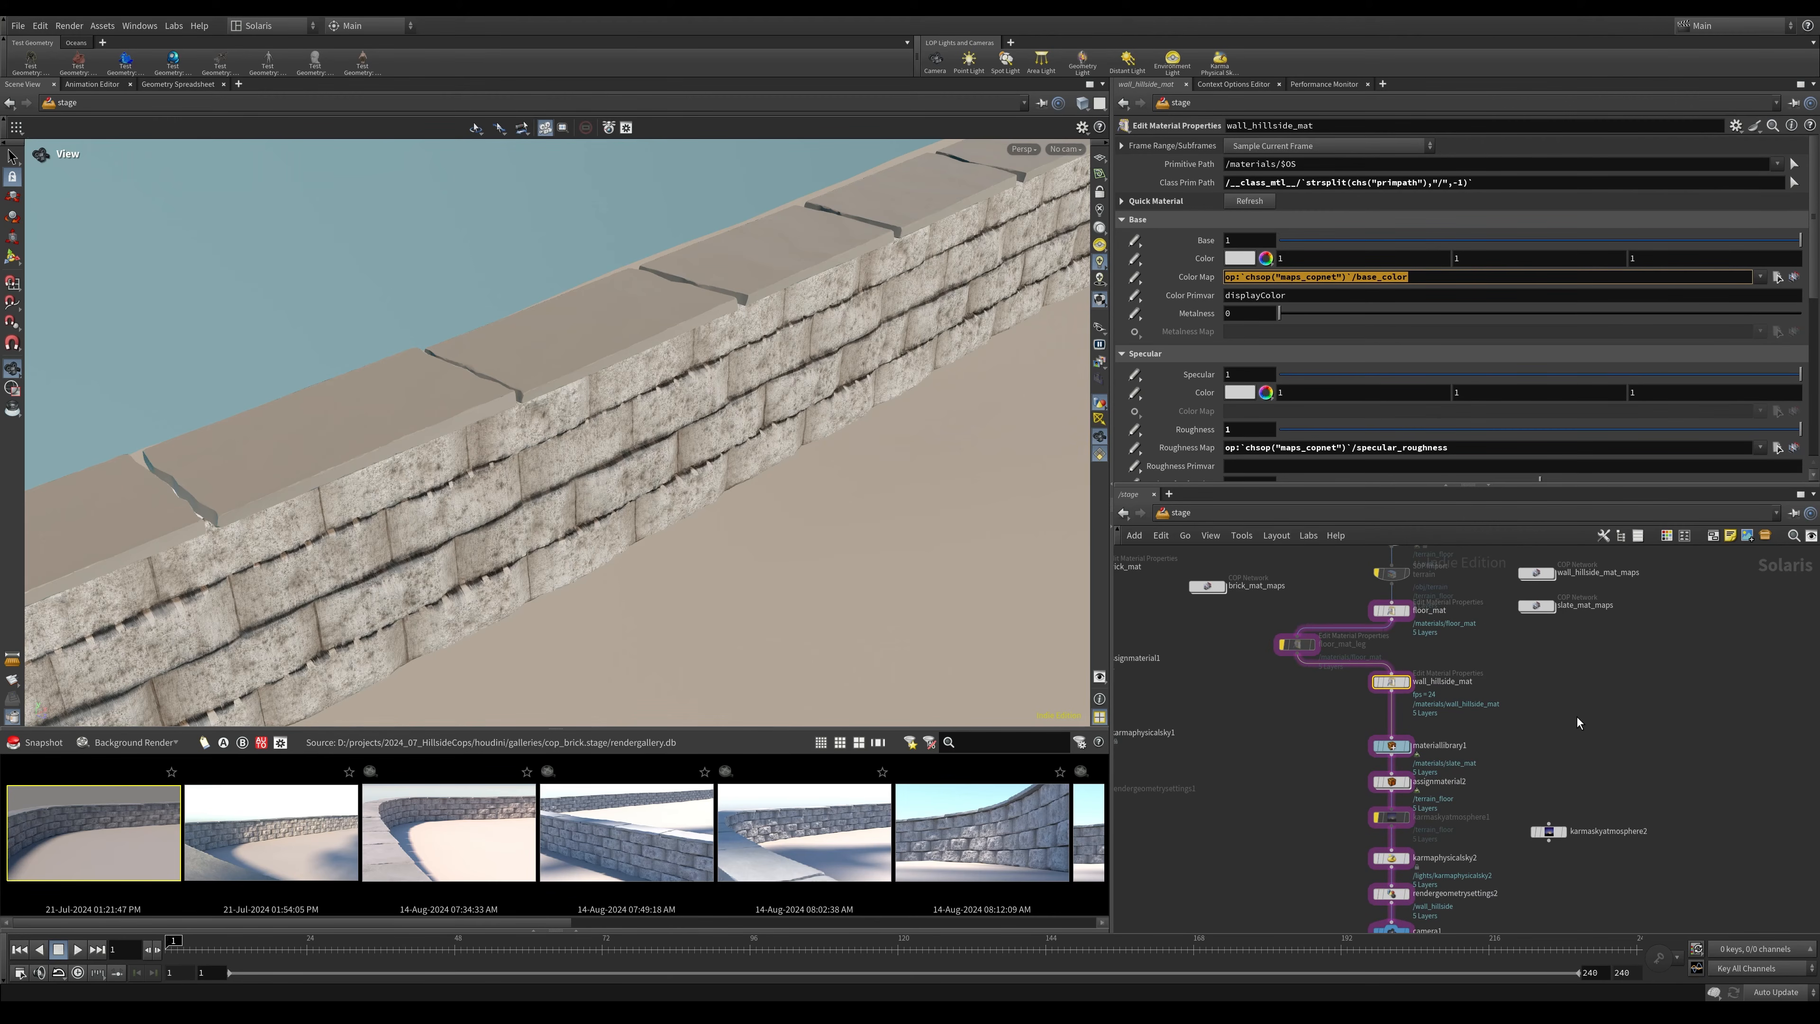
middle_click_drag(1570, 721, 1582, 775)
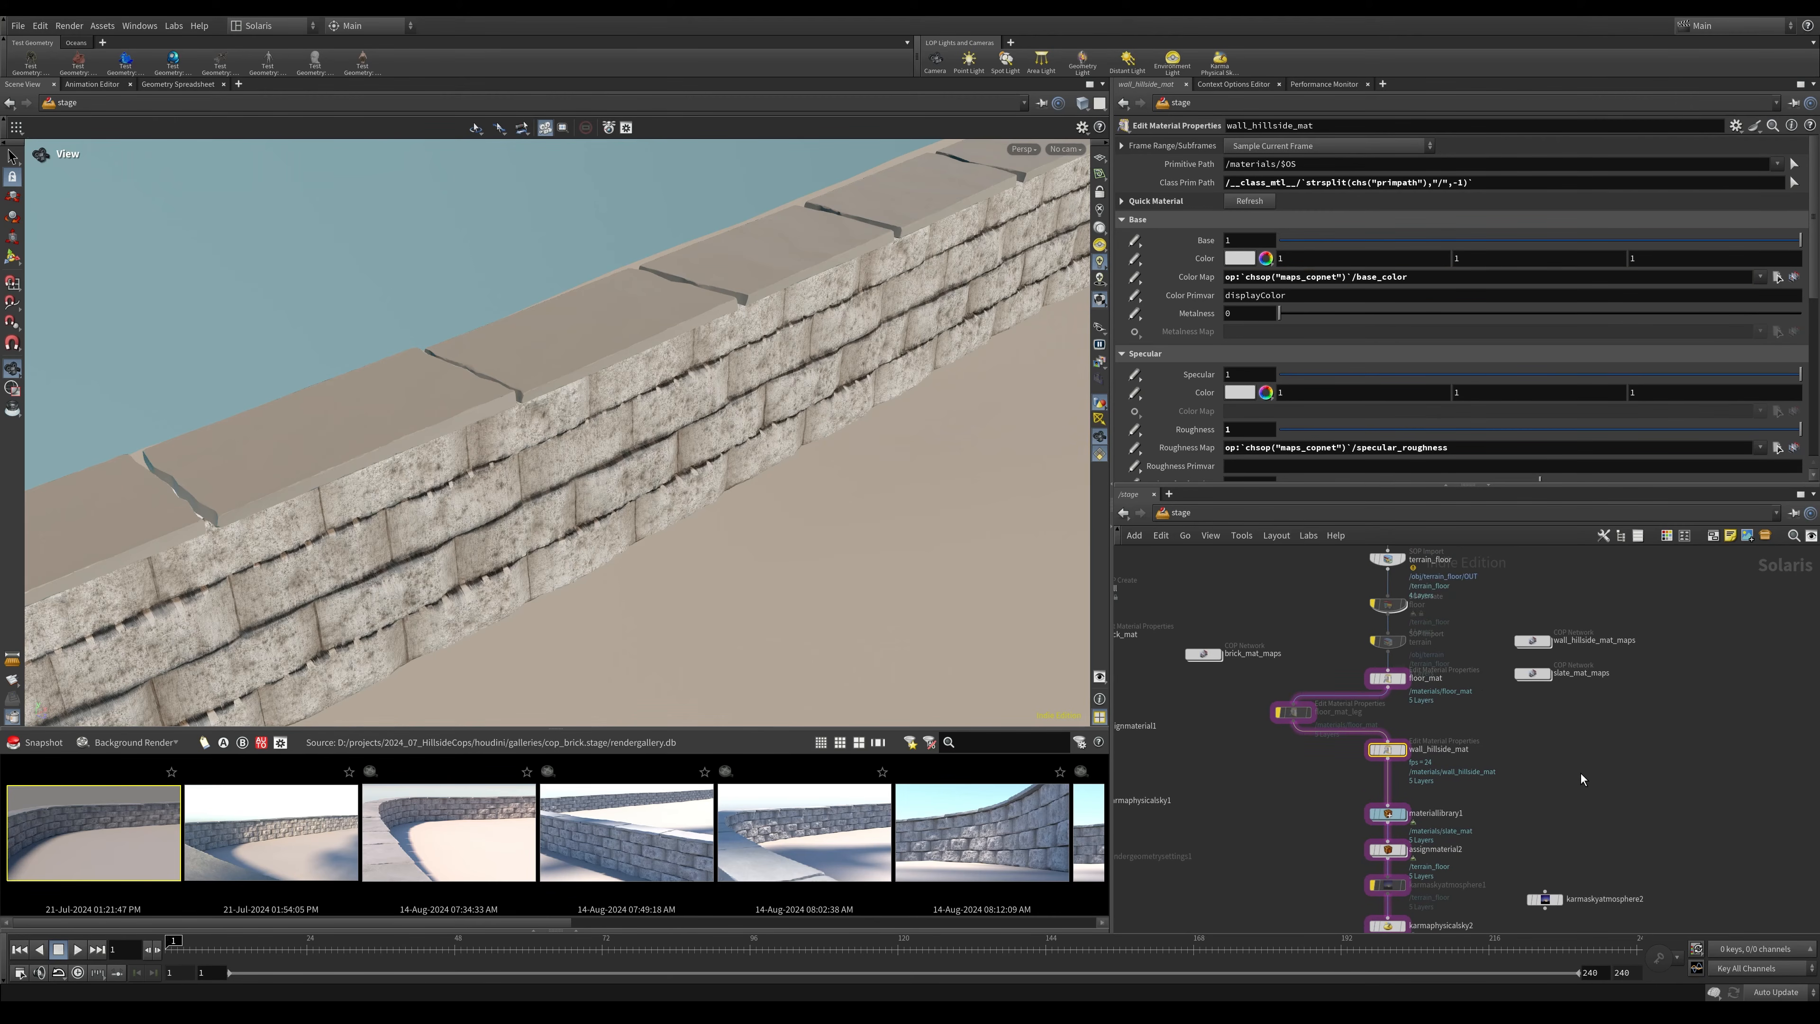
double_click(1239, 277)
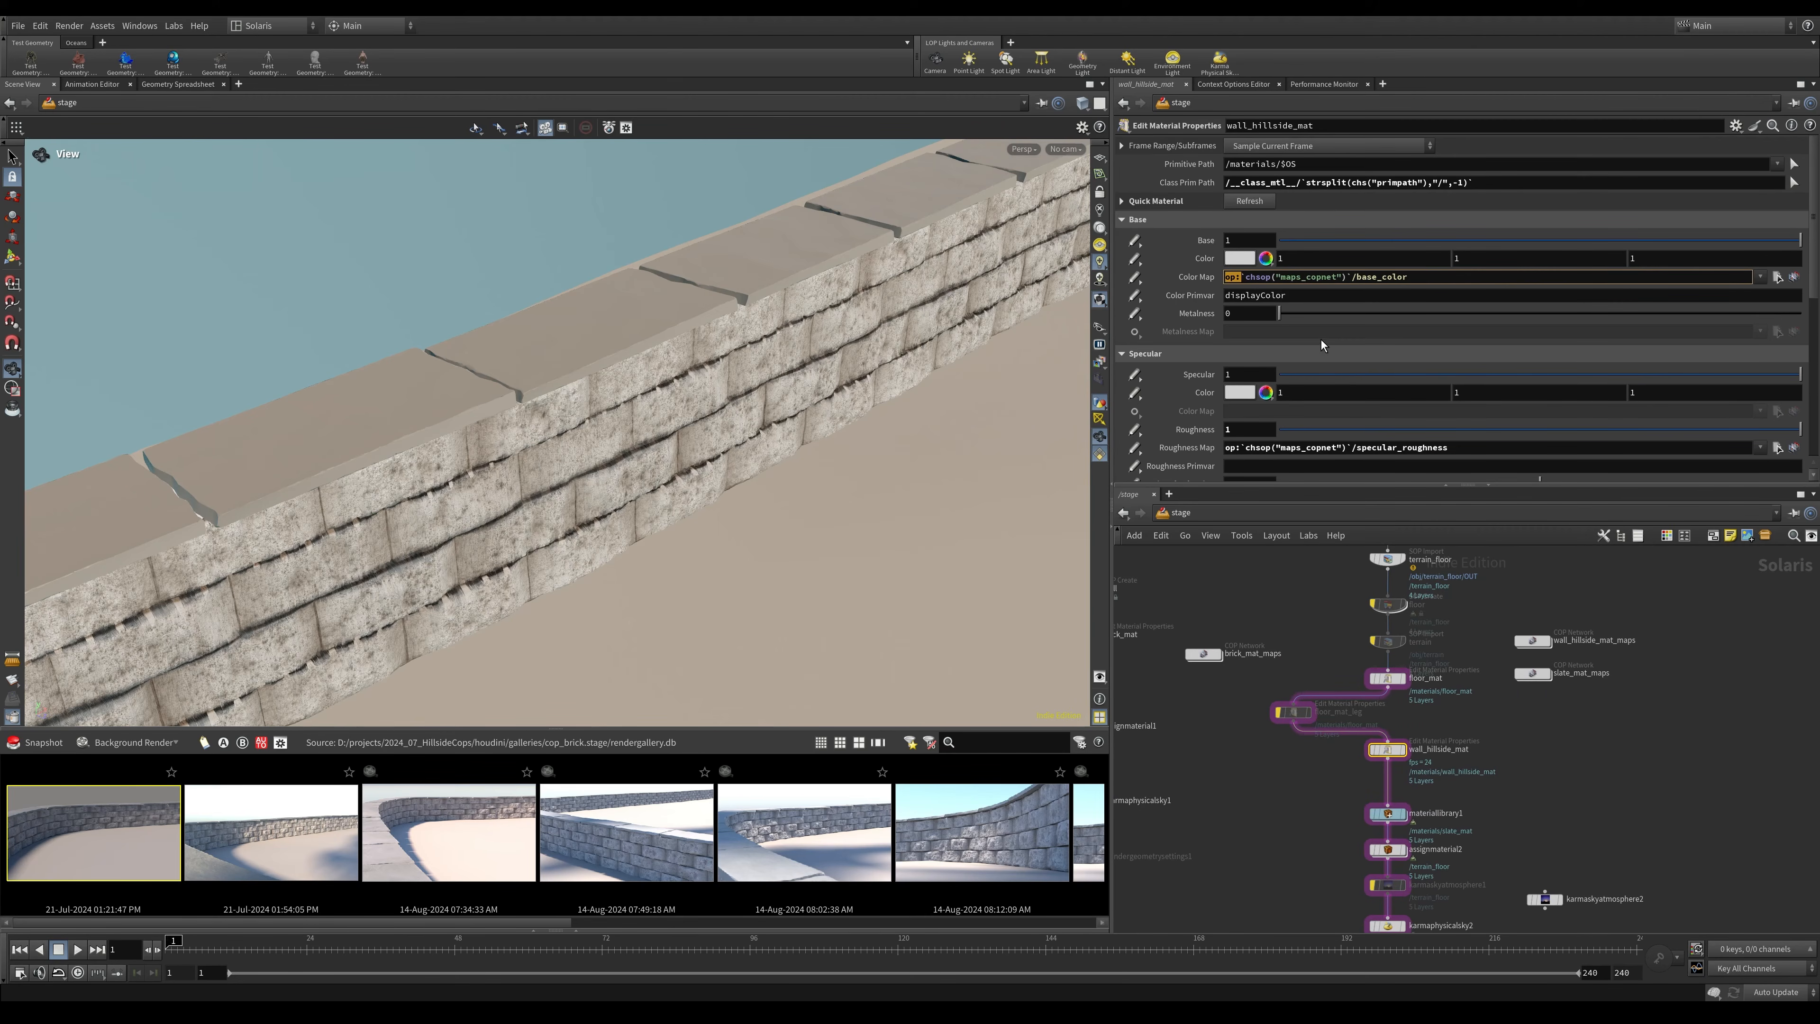
left_click_drag(1406, 277, 1204, 269)
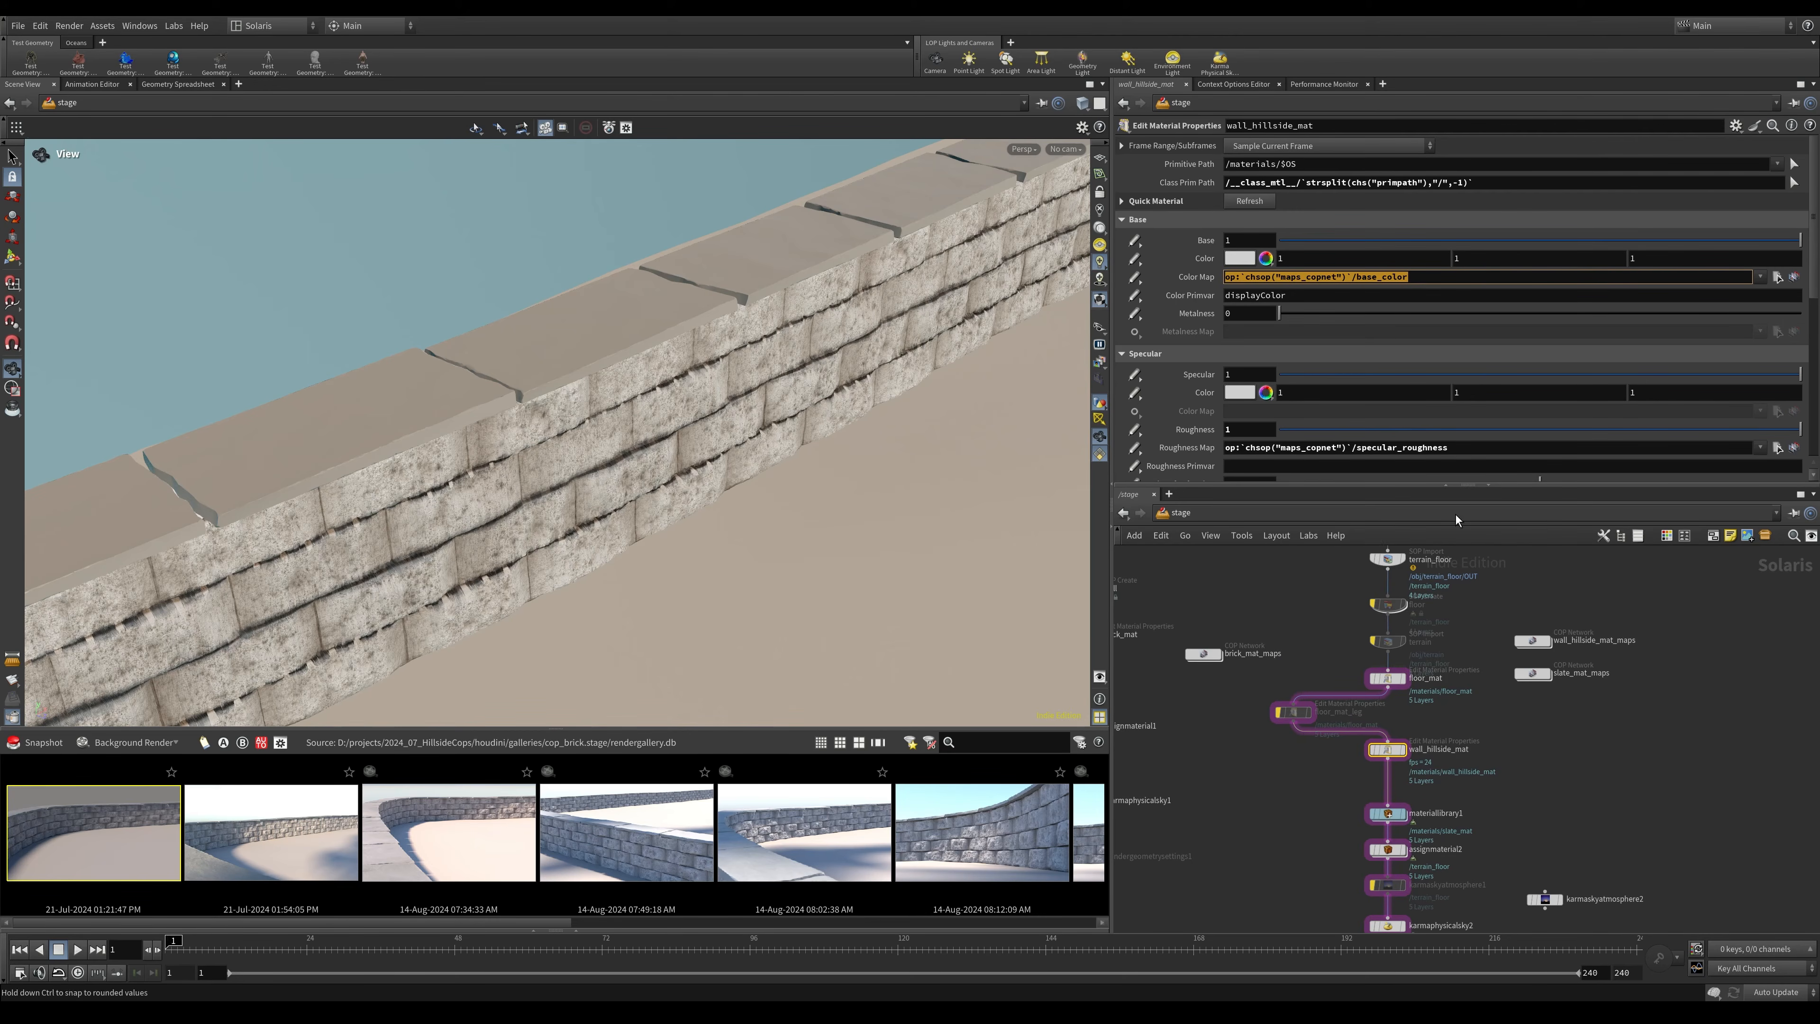
Open the wall_hillside_mat_maps network and copy its base_color null node.
double_click(1534, 640)
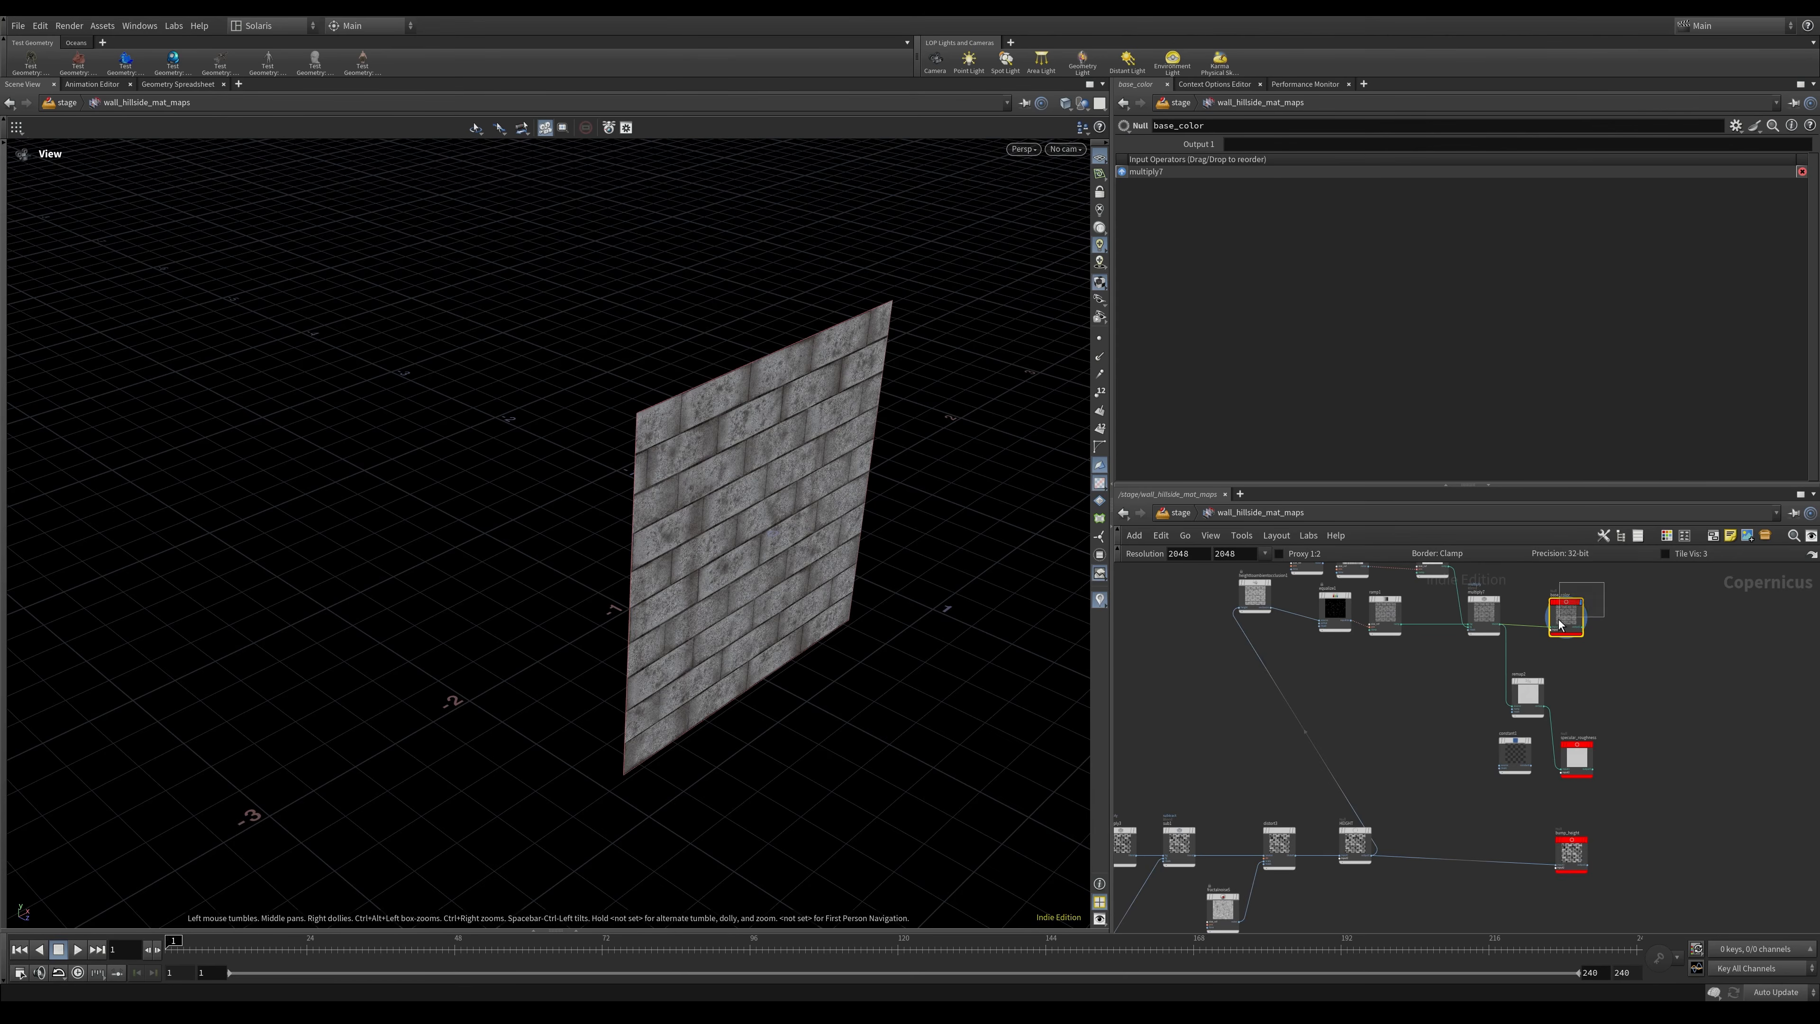
scroll(1573, 614, "up", 6)
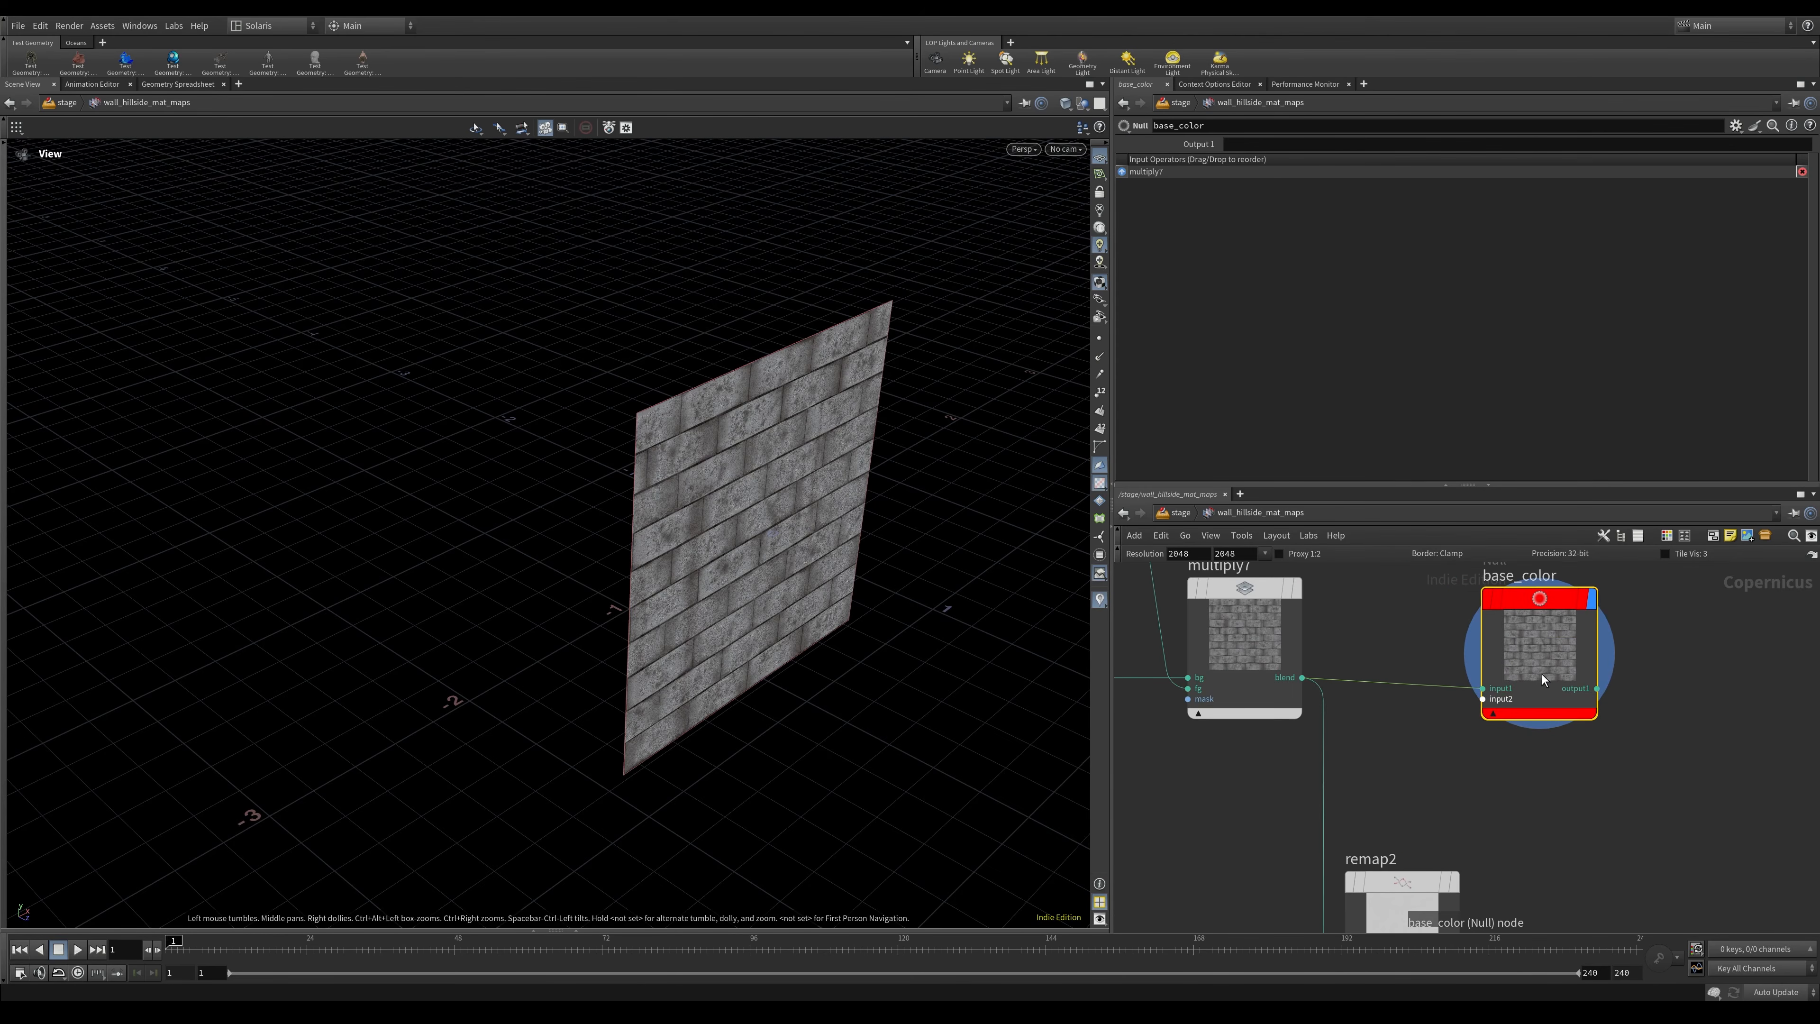
key("ctrl+c")
Reopen slate_mat in materiallibrary1 and set the MtlX Image node's Filename to op:/stage/wall_hillside_mat_maps/base_color.
left_click(1181, 512)
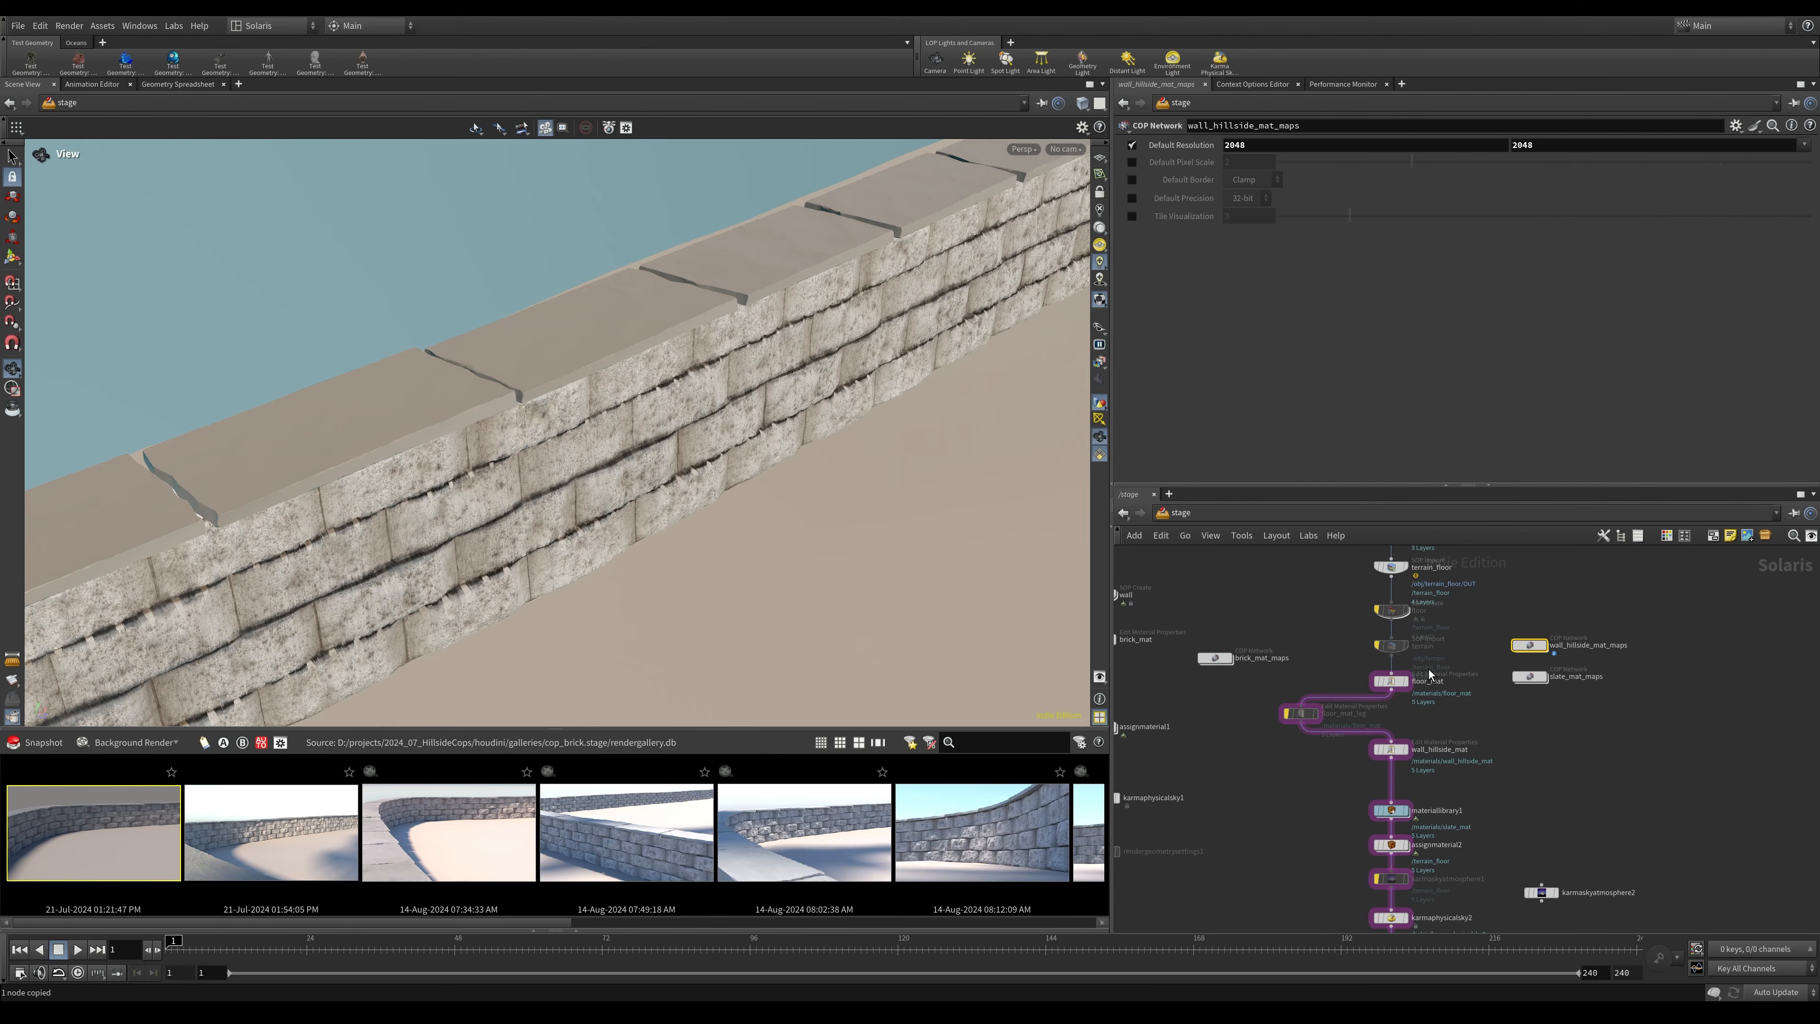
middle_click_drag(1428, 674, 1433, 732)
middle_click_drag(1495, 783, 1480, 710)
double_click(1382, 795)
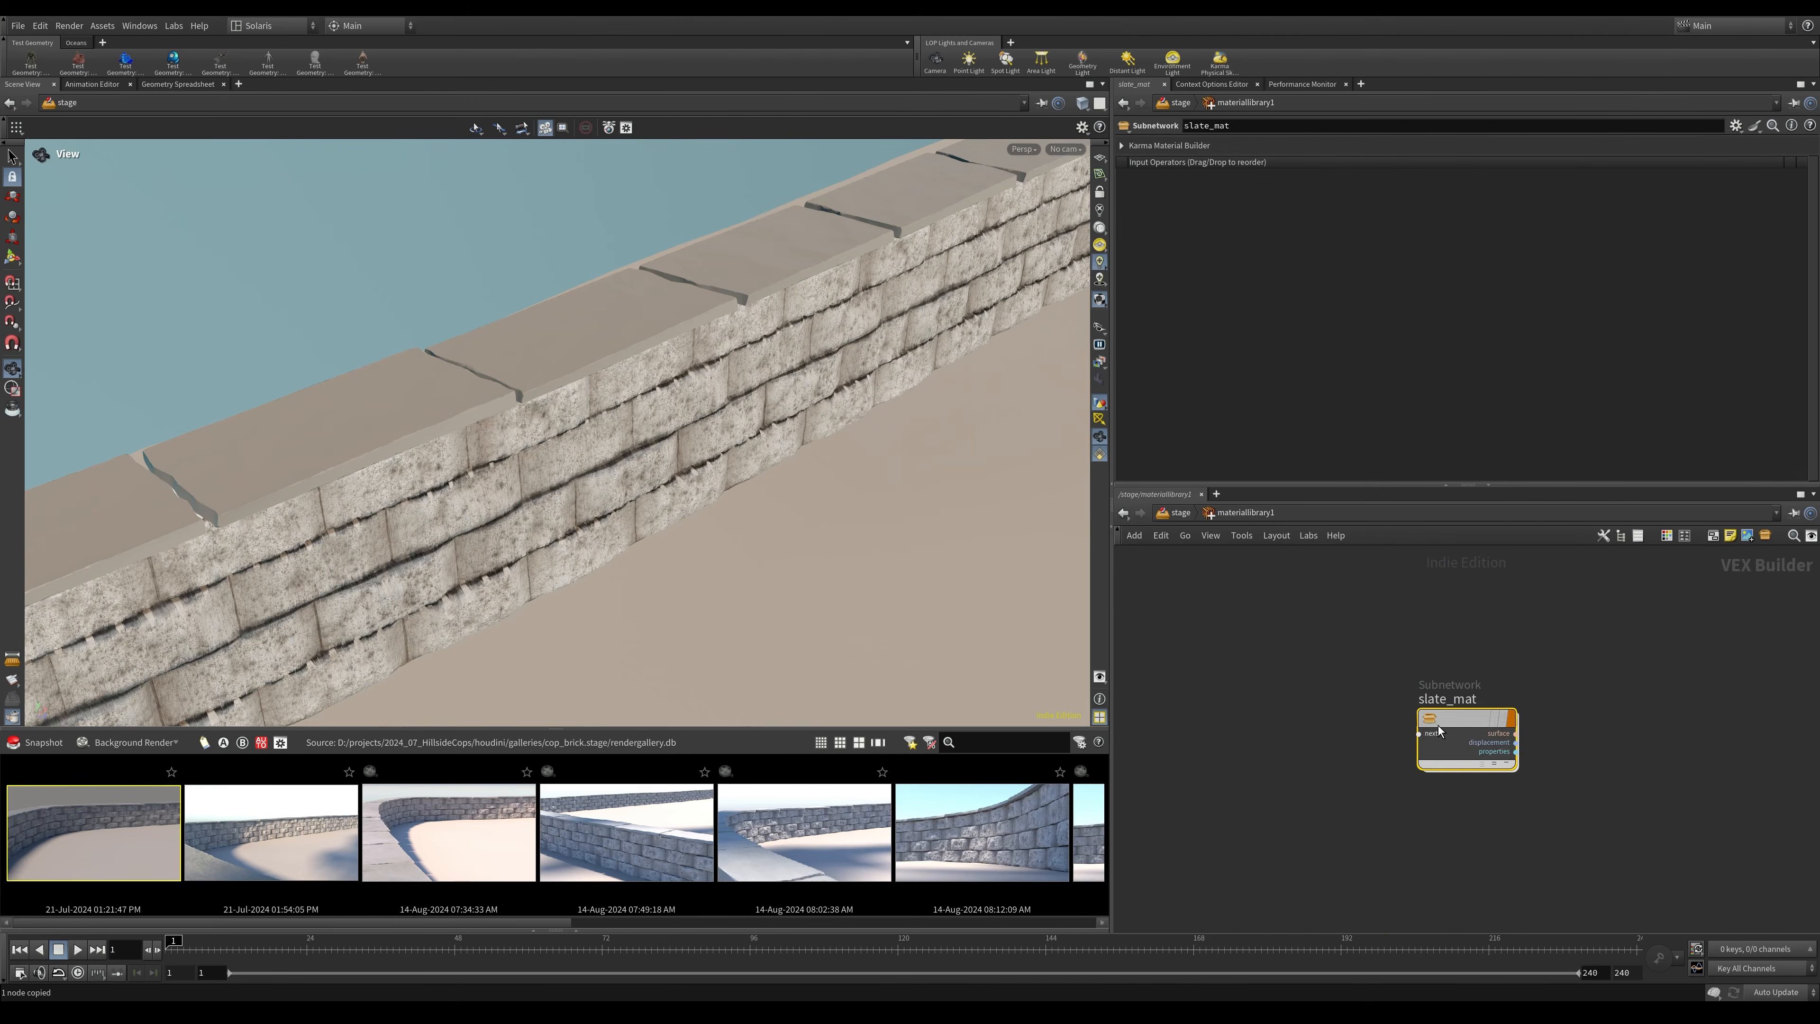
double_click(1462, 728)
left_click(1230, 164)
key("ctrl+v")
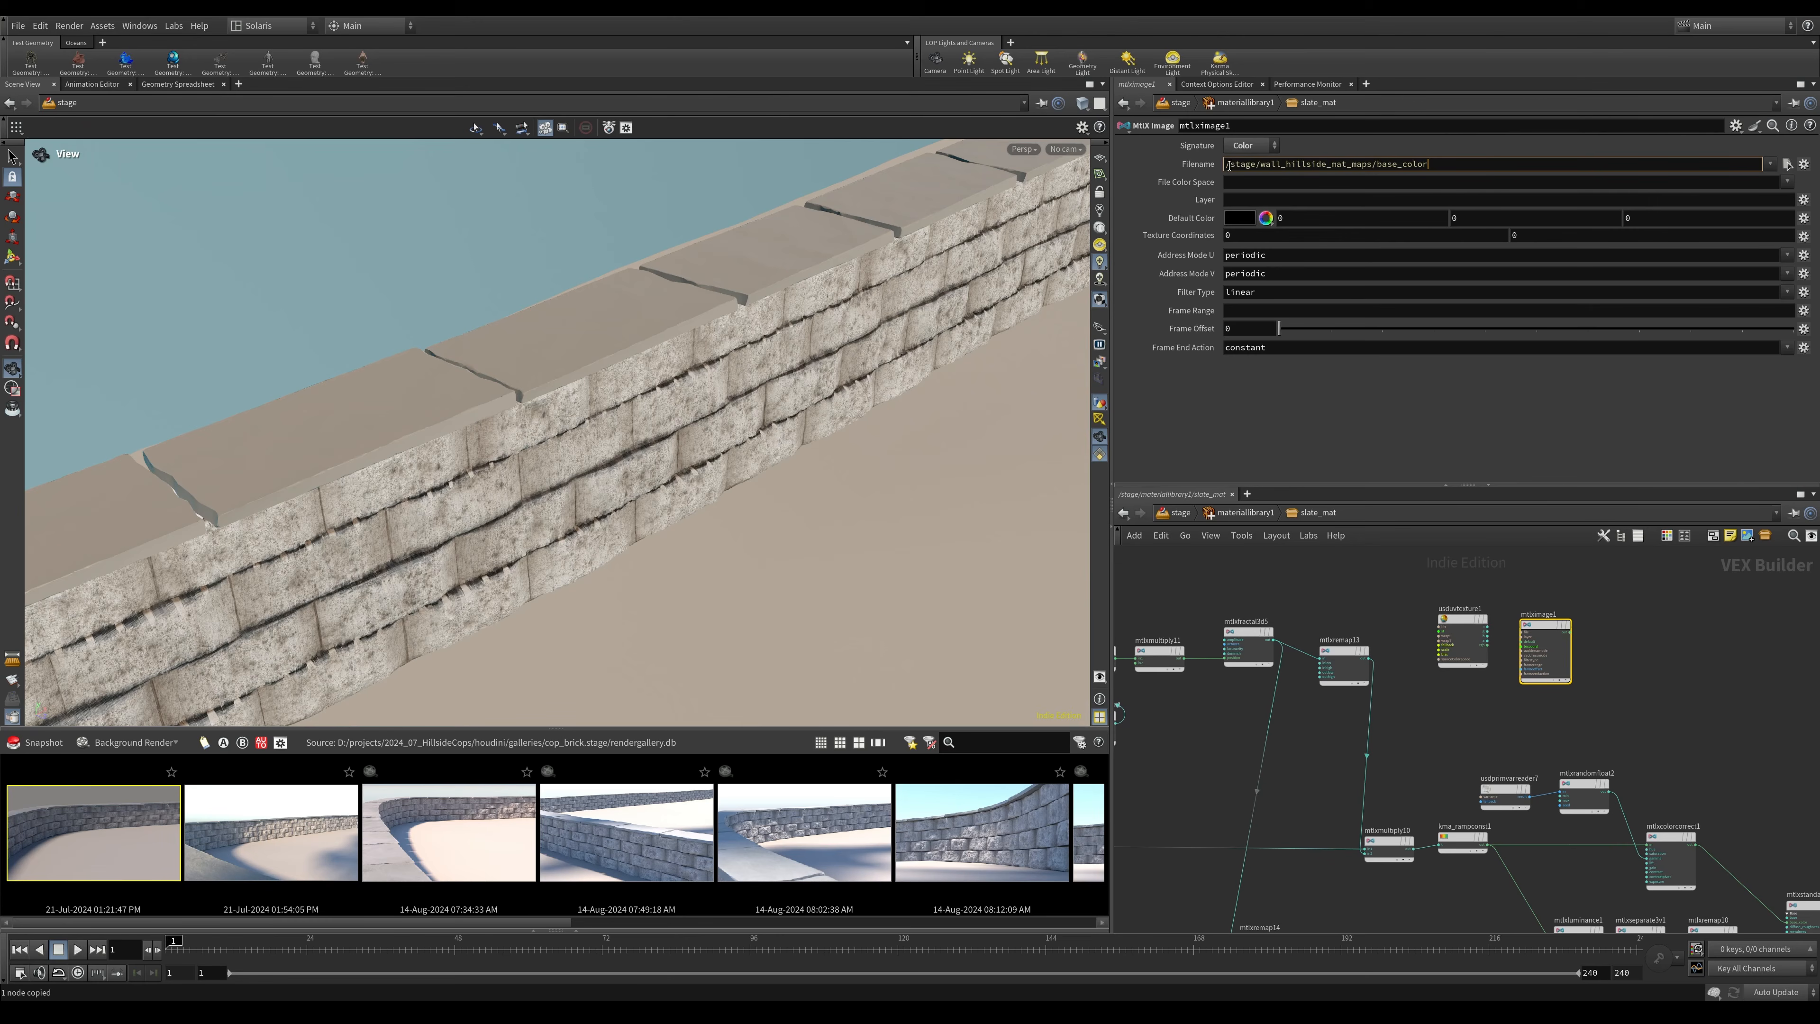
type("op:\"")
key("BackSpace")
type("'")
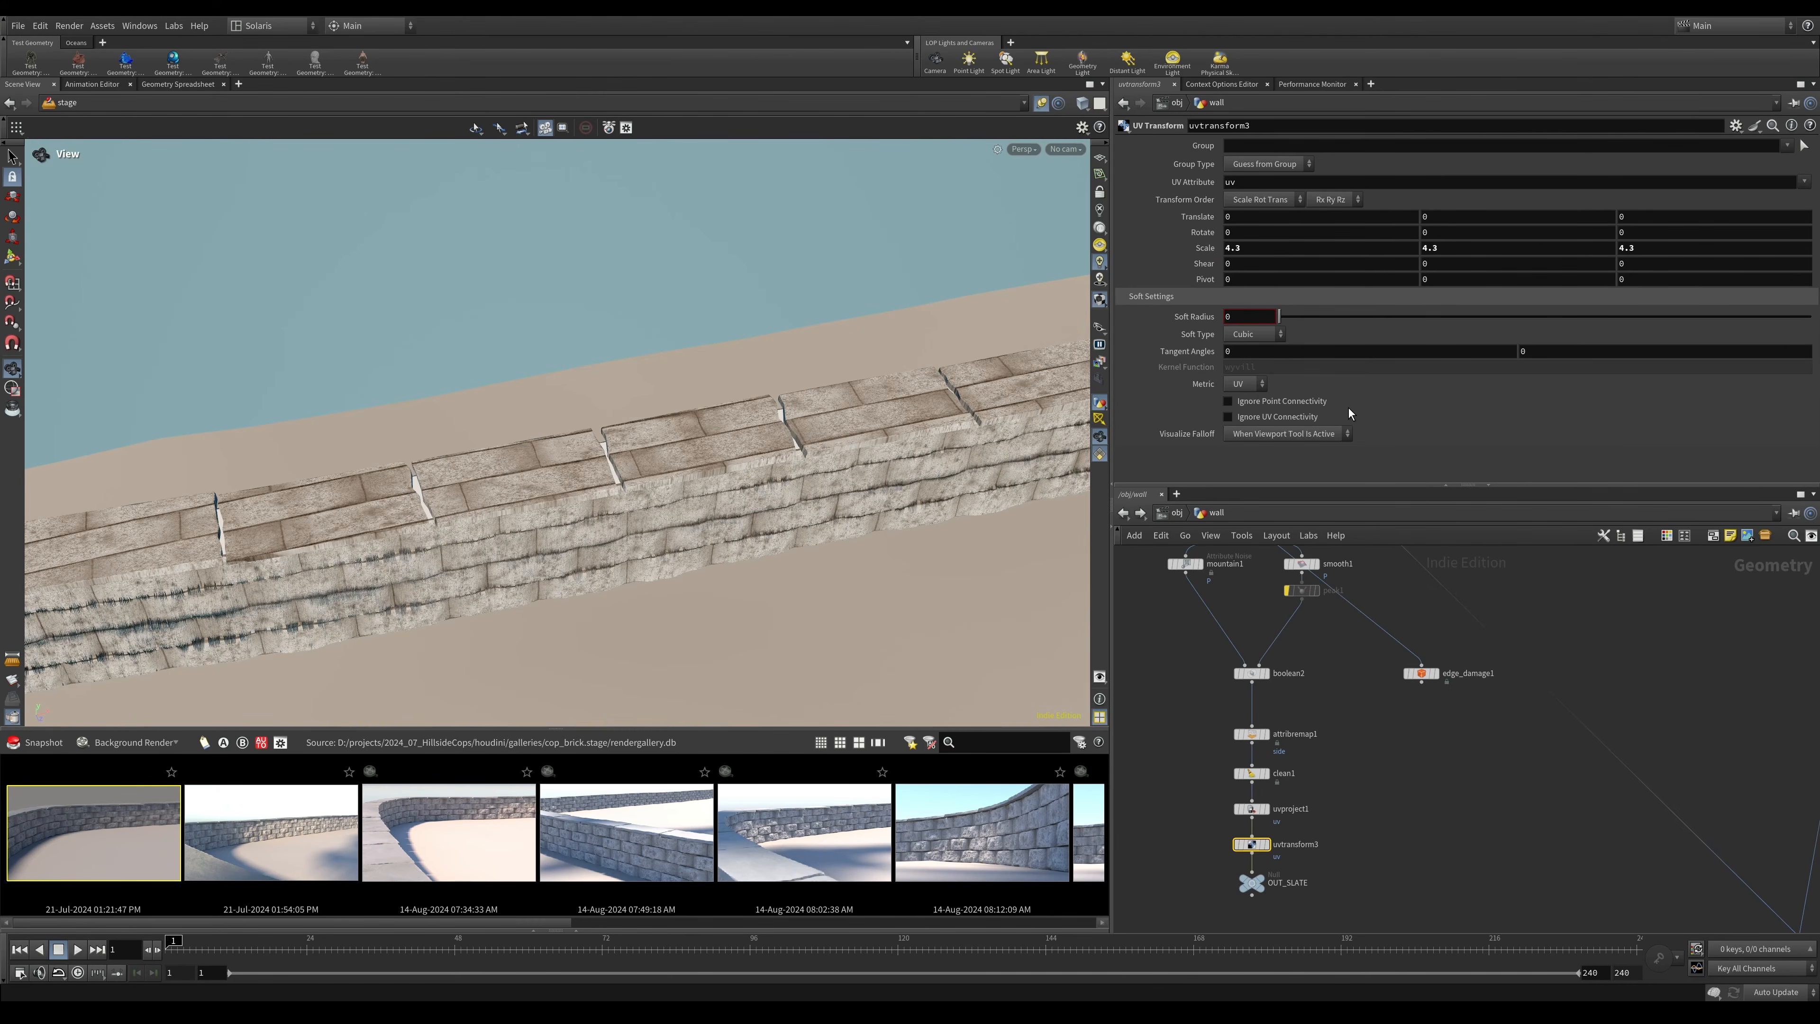
Leave the wall geometry network, switch to the stage network and open slate_mat inside materiallibrary1.
key("u")
left_click(1166, 512)
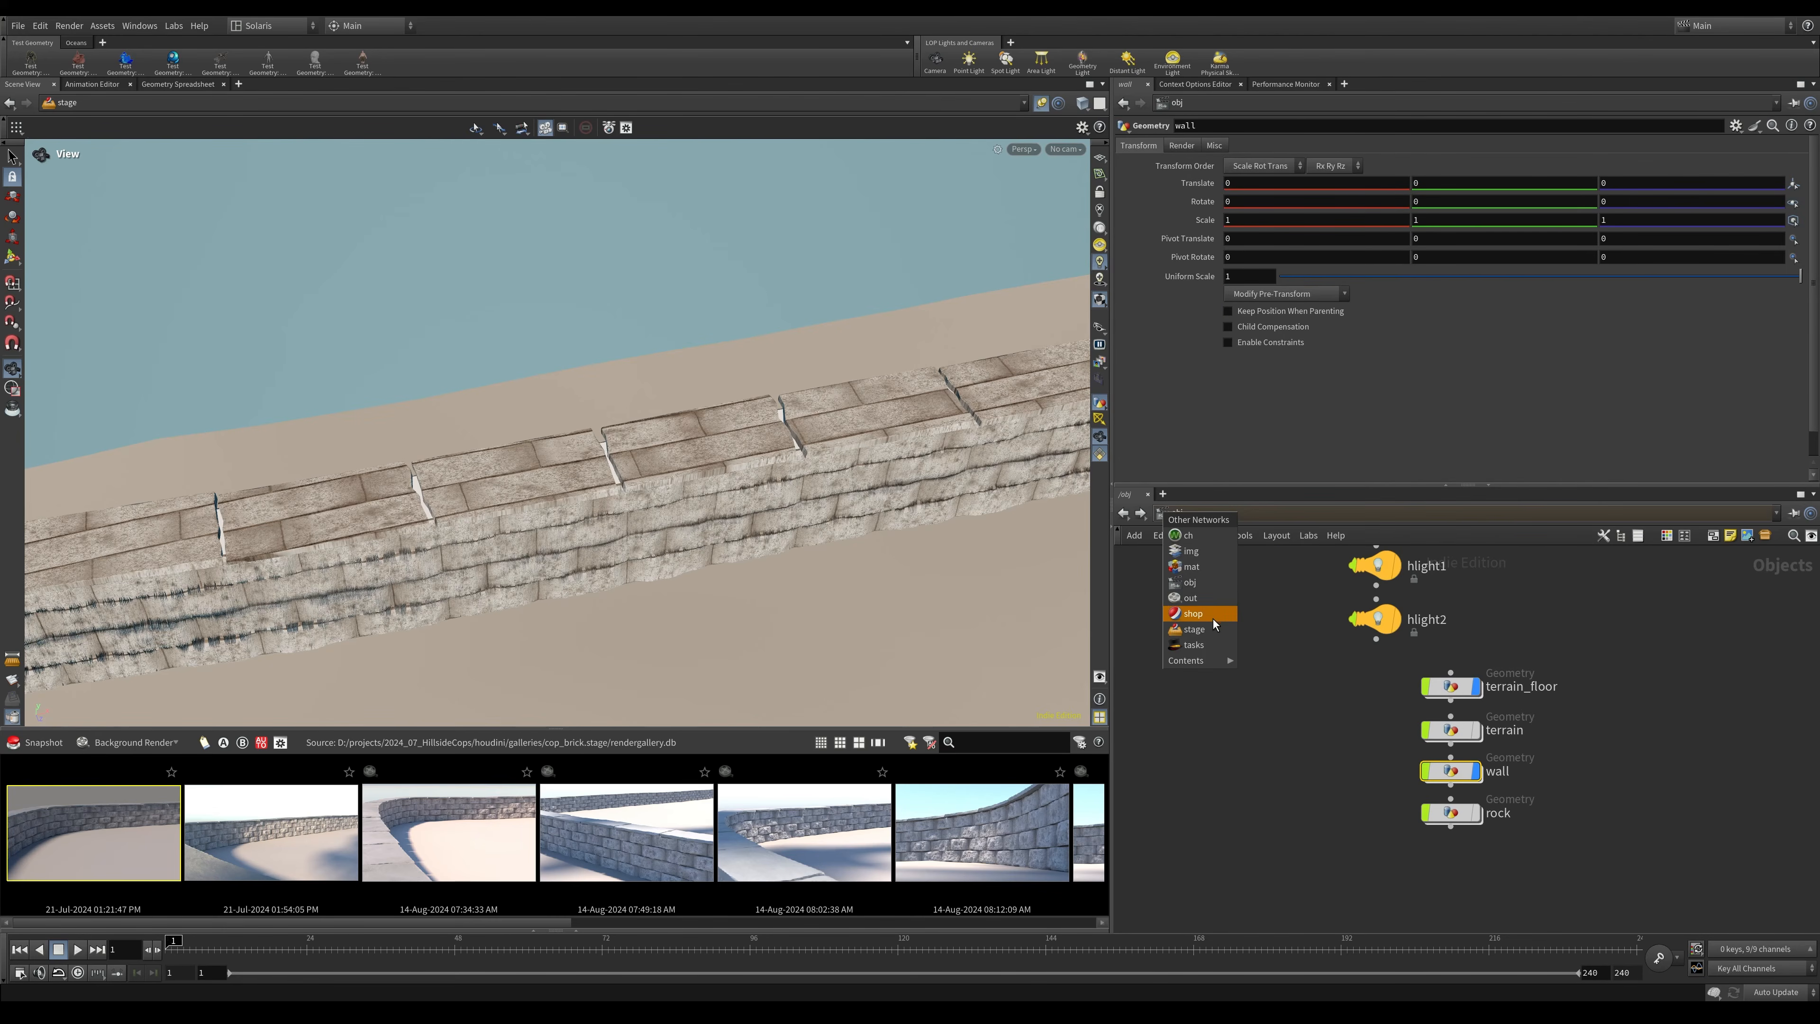
left_click(1203, 630)
mouse_move(1616, 718)
middle_mouse_down()
mouse_move(1600, 837)
mouse_move(1605, 723)
middle_mouse_up()
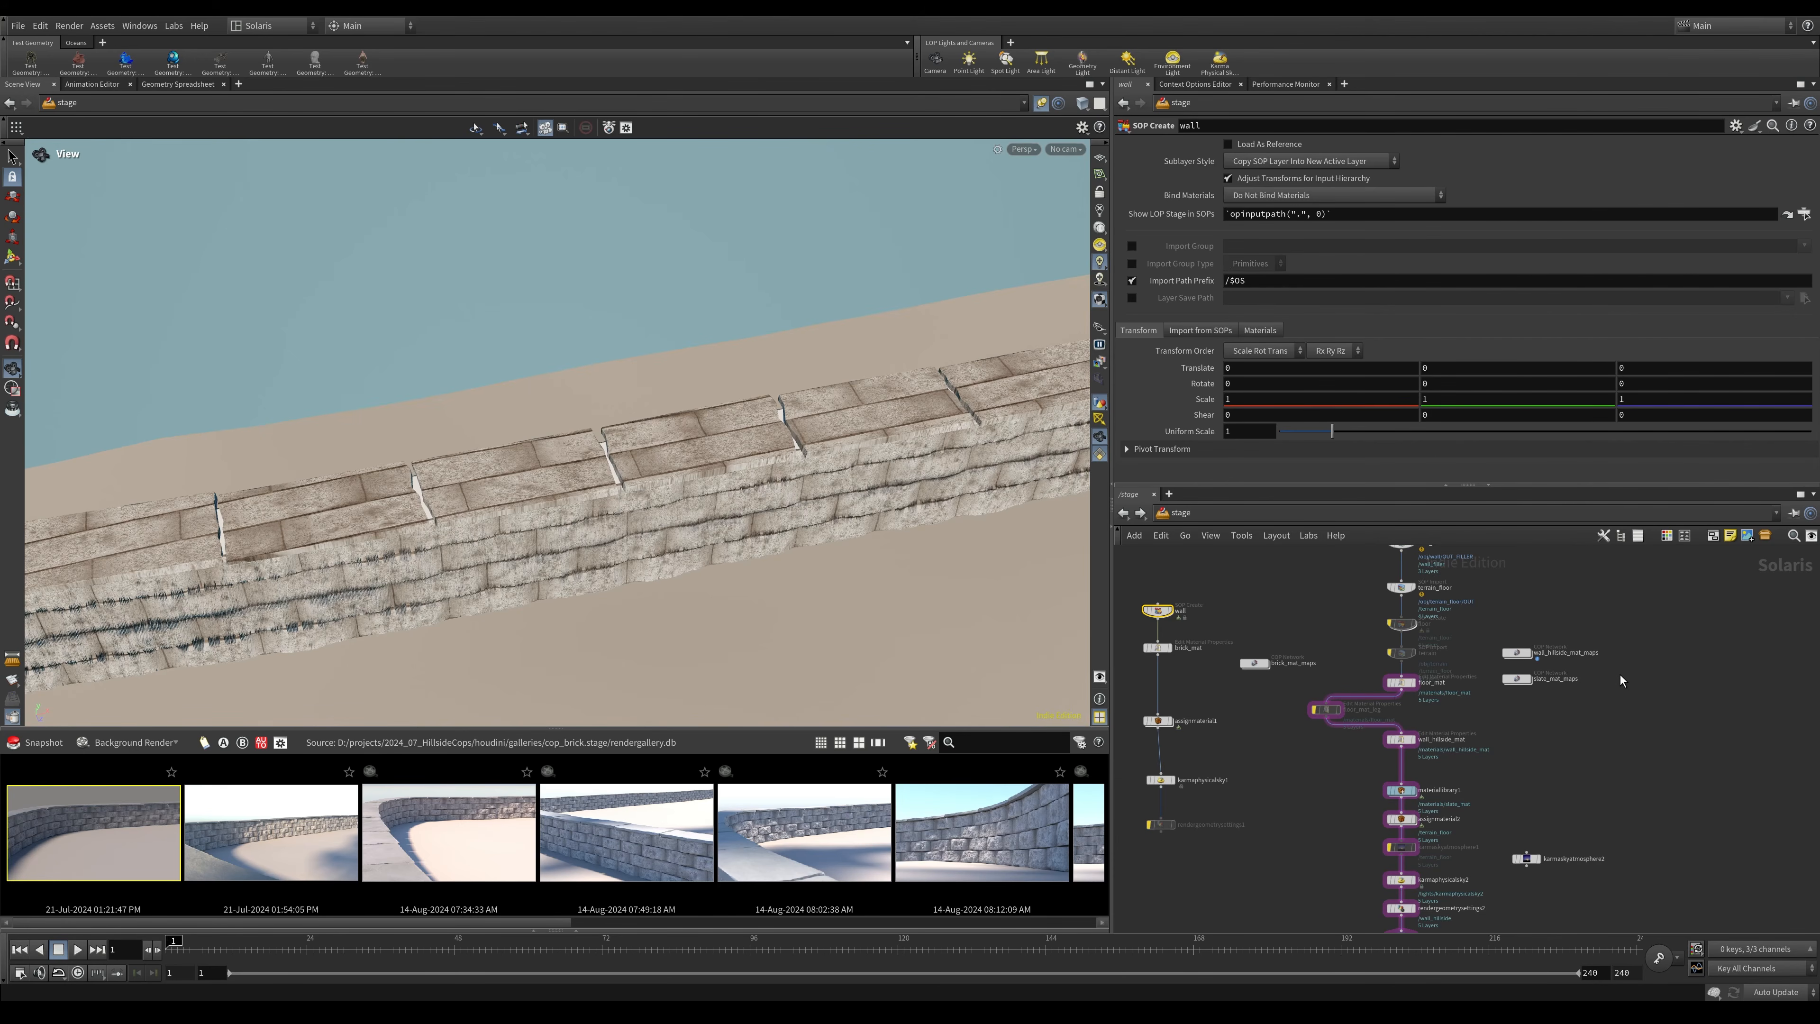
double_click(1406, 789)
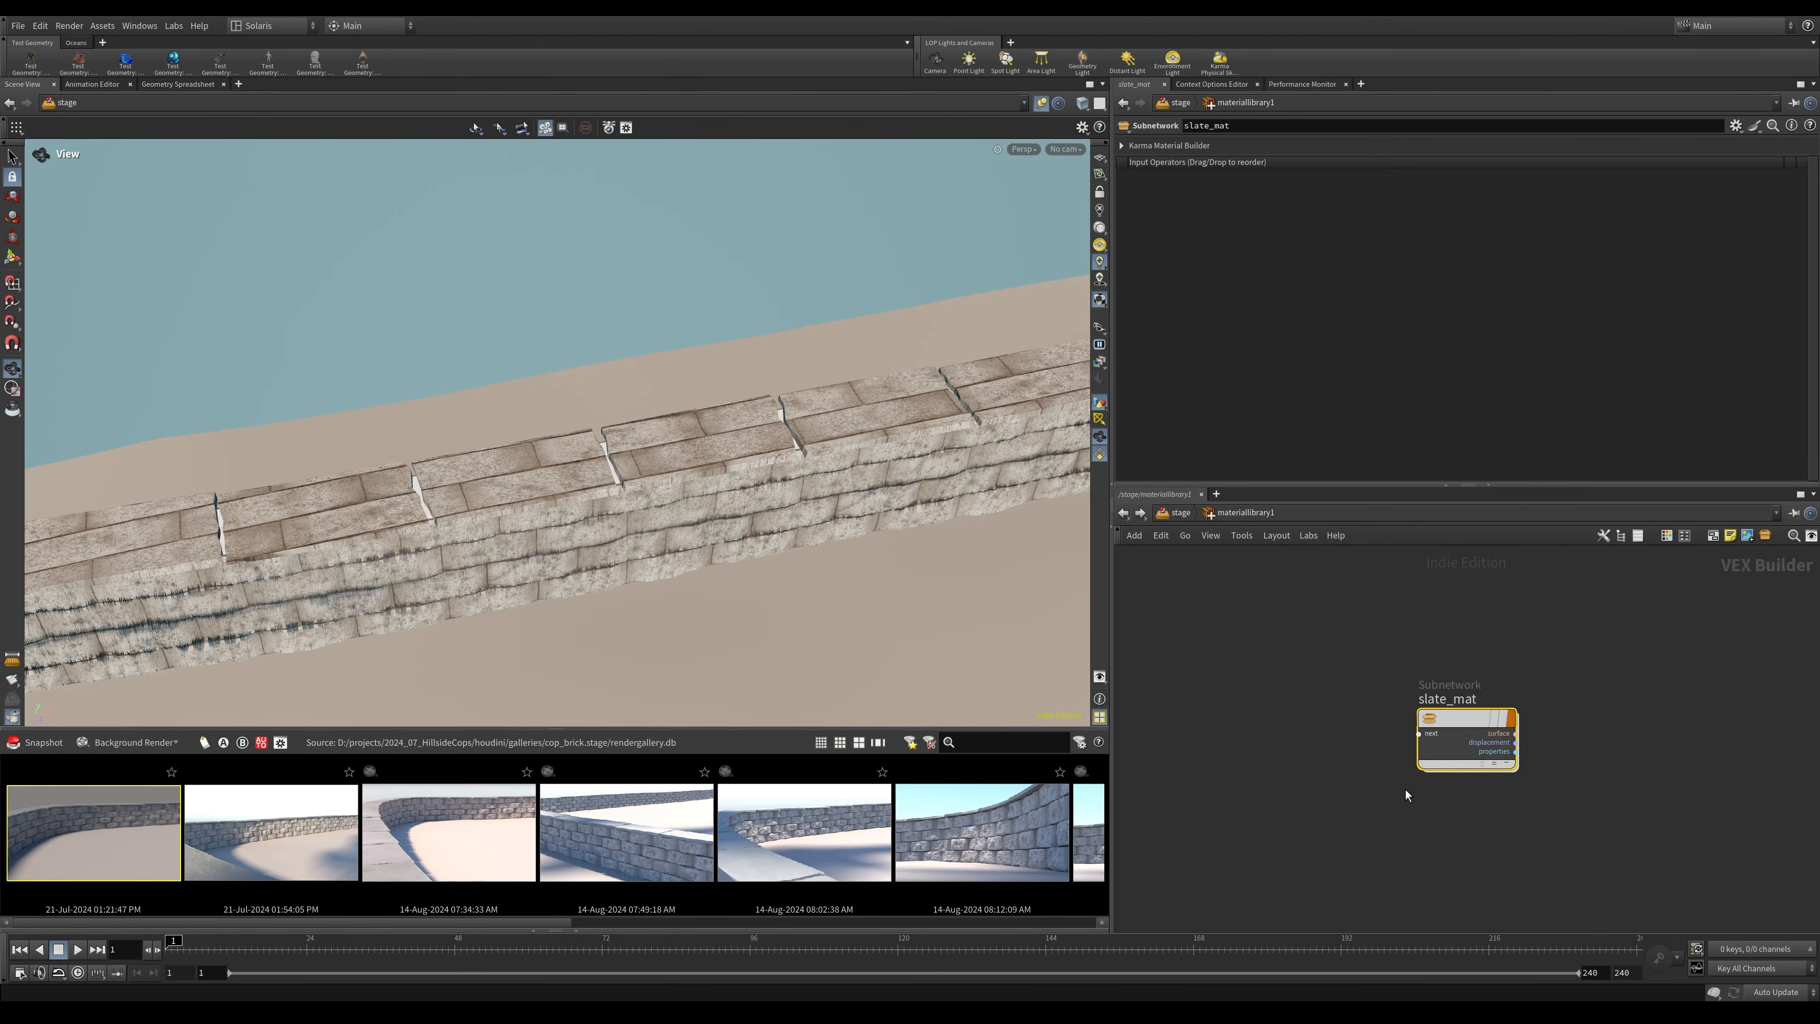
double_click(1464, 723)
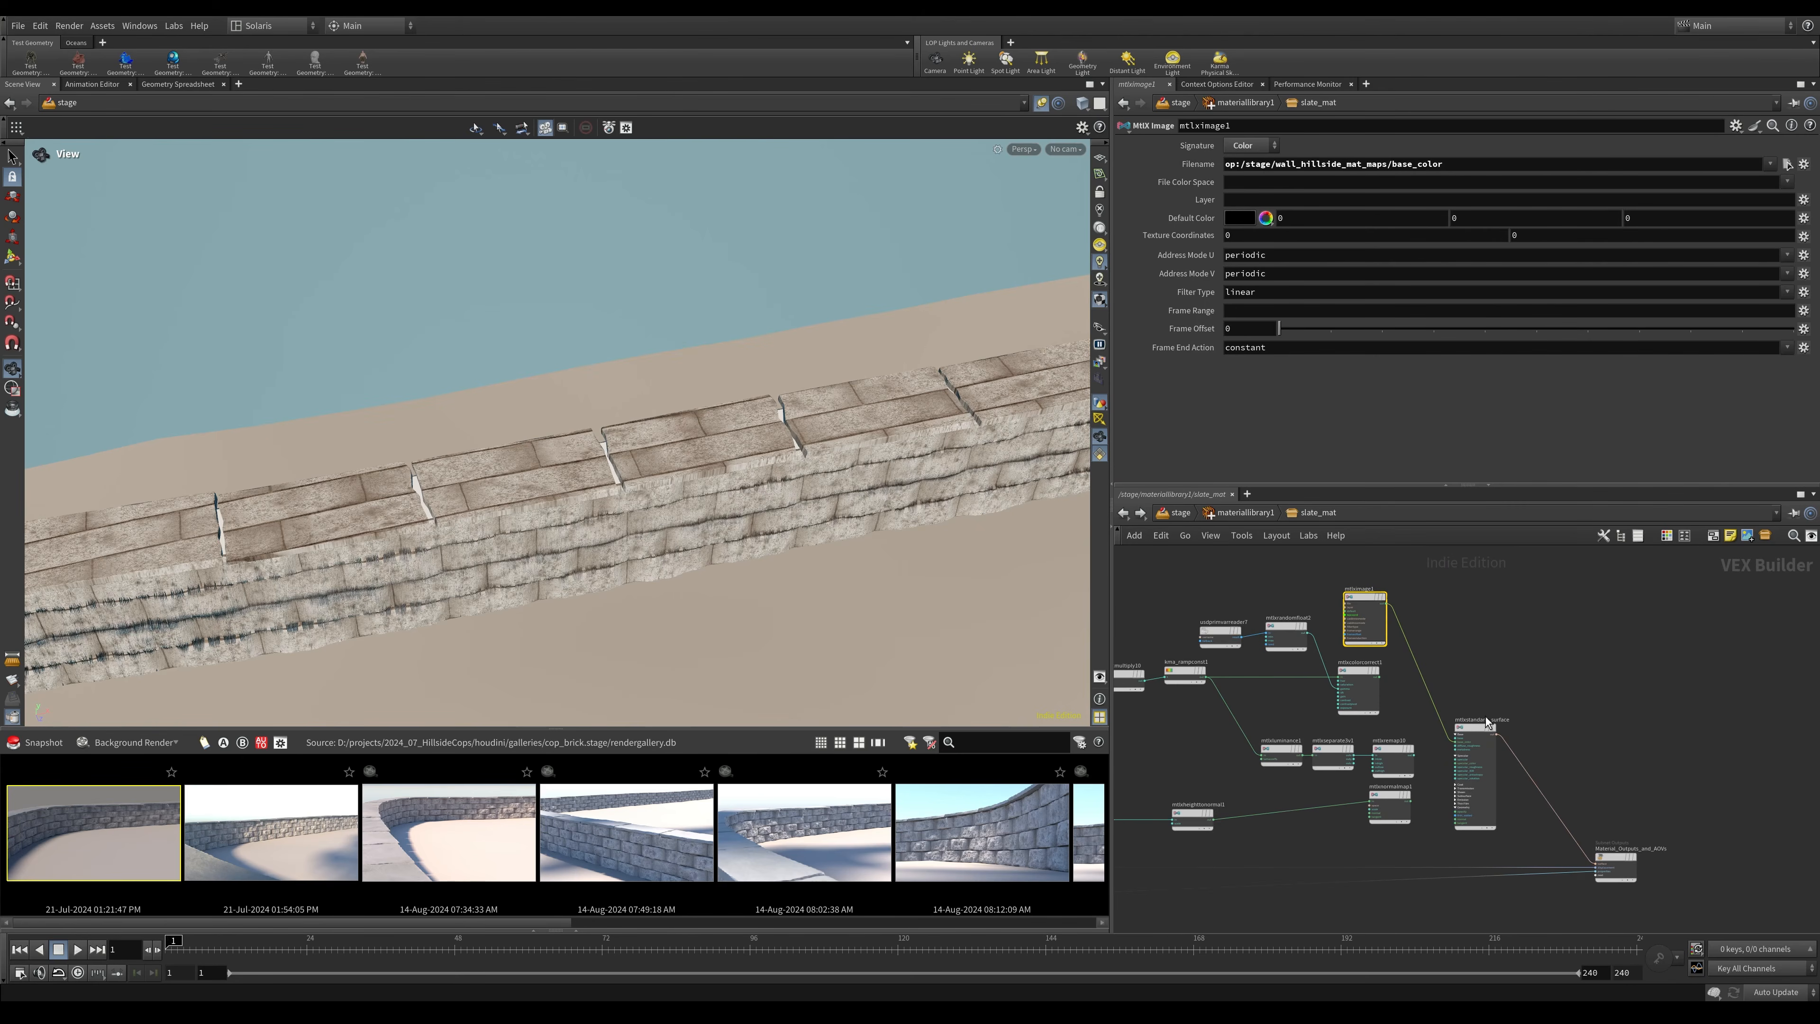
Delete the MtlX Image node wired to the standard surface and add a fresh, unconnected MtlX Image node above the shader.
left_click(1391, 634)
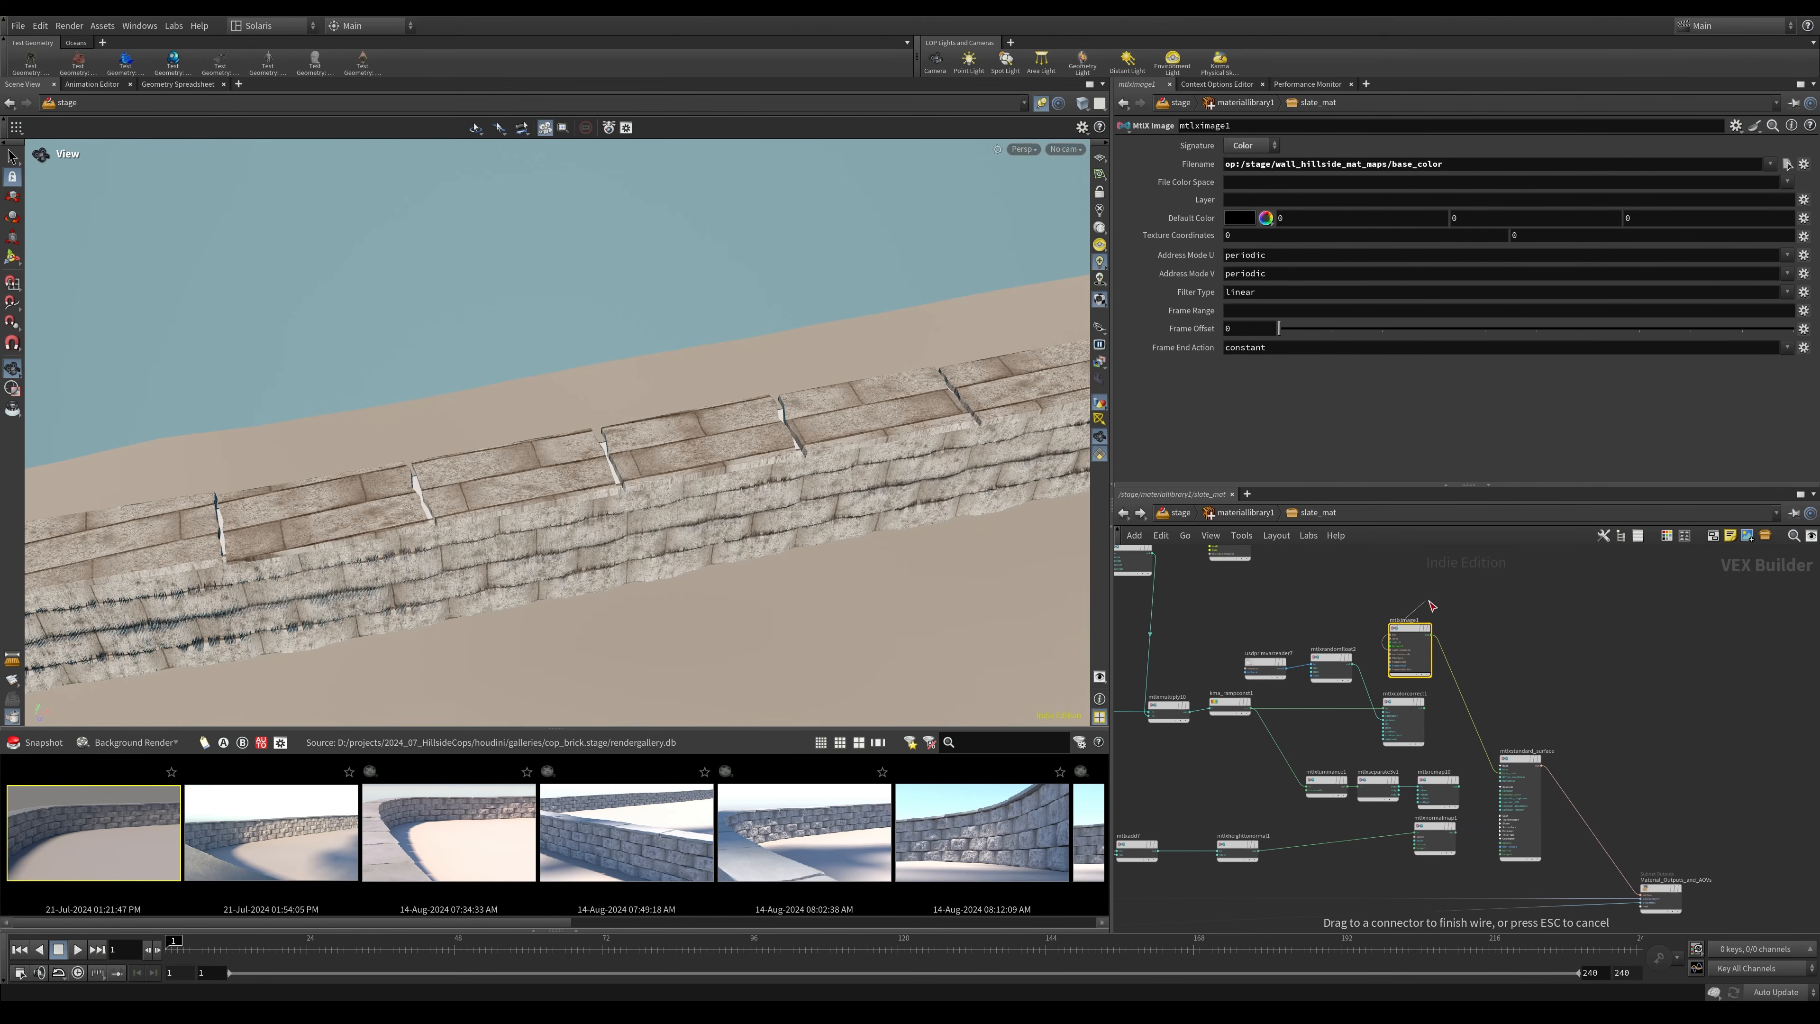
key("Escape")
key("Delete")
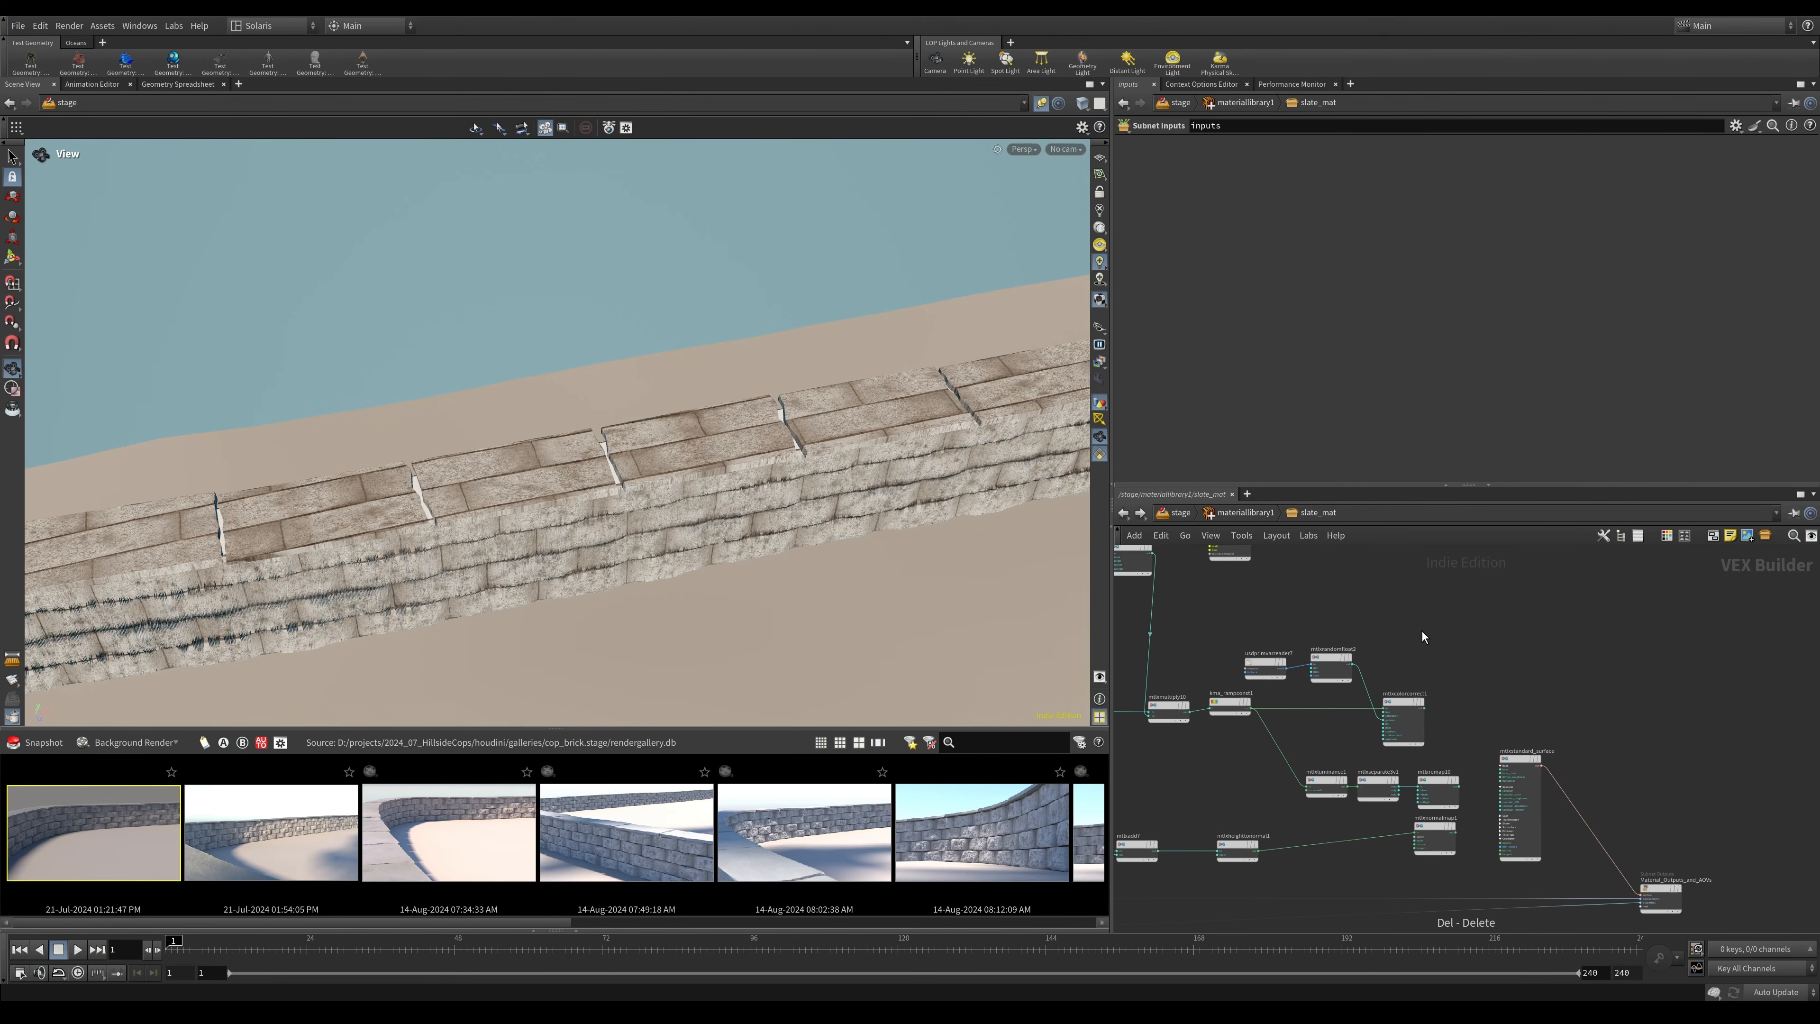
key("Tab")
type("mt")
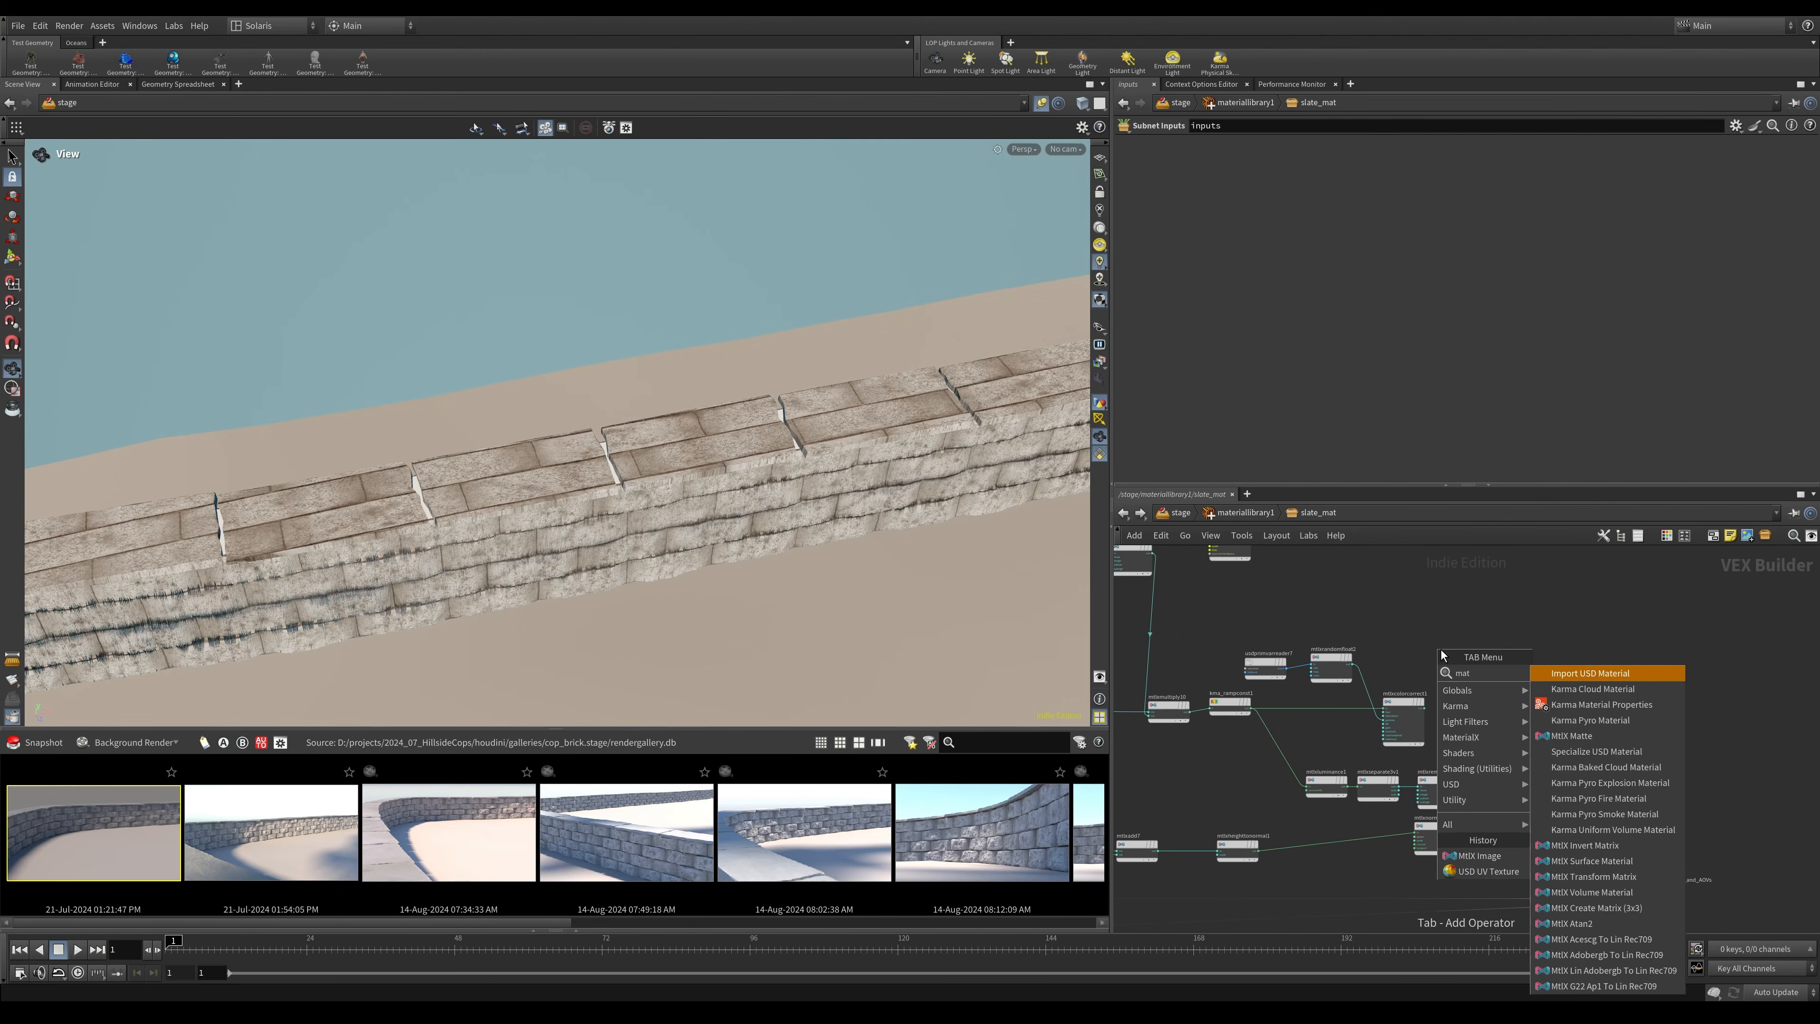
type("lximage")
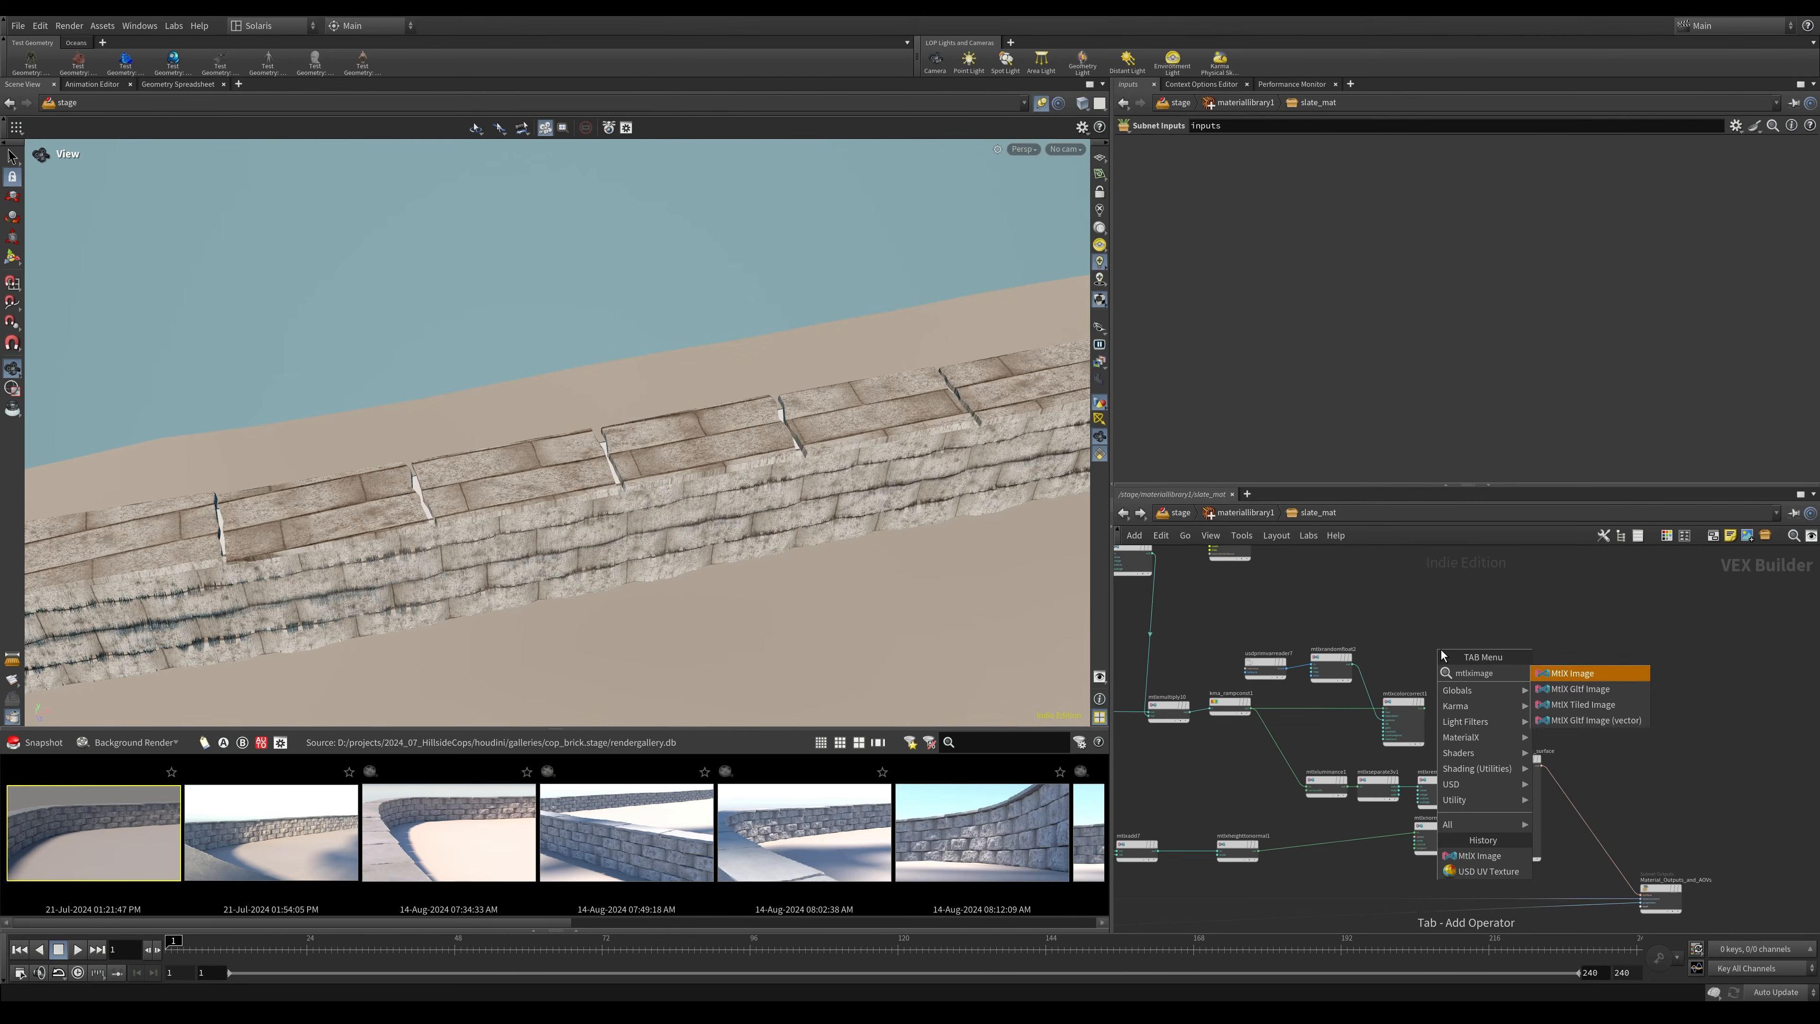
key("Return")
left_click(1274, 164)
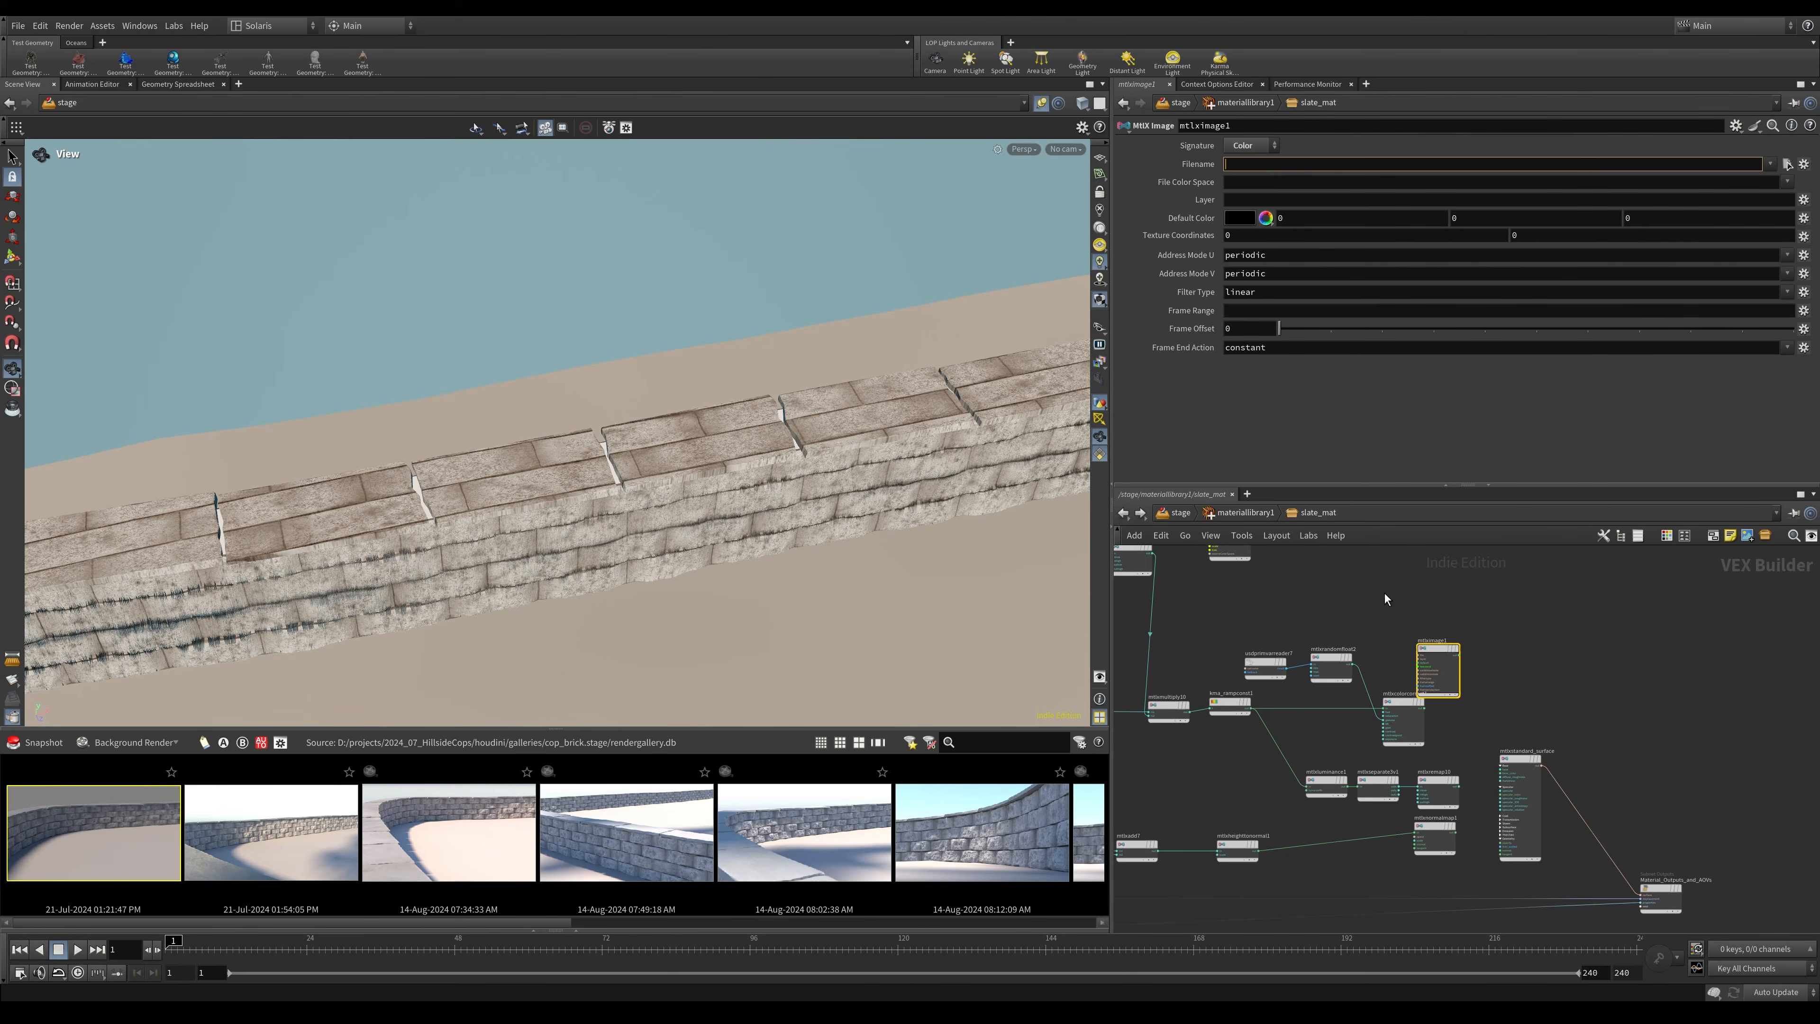
left_click_drag(1423, 649, 1449, 624)
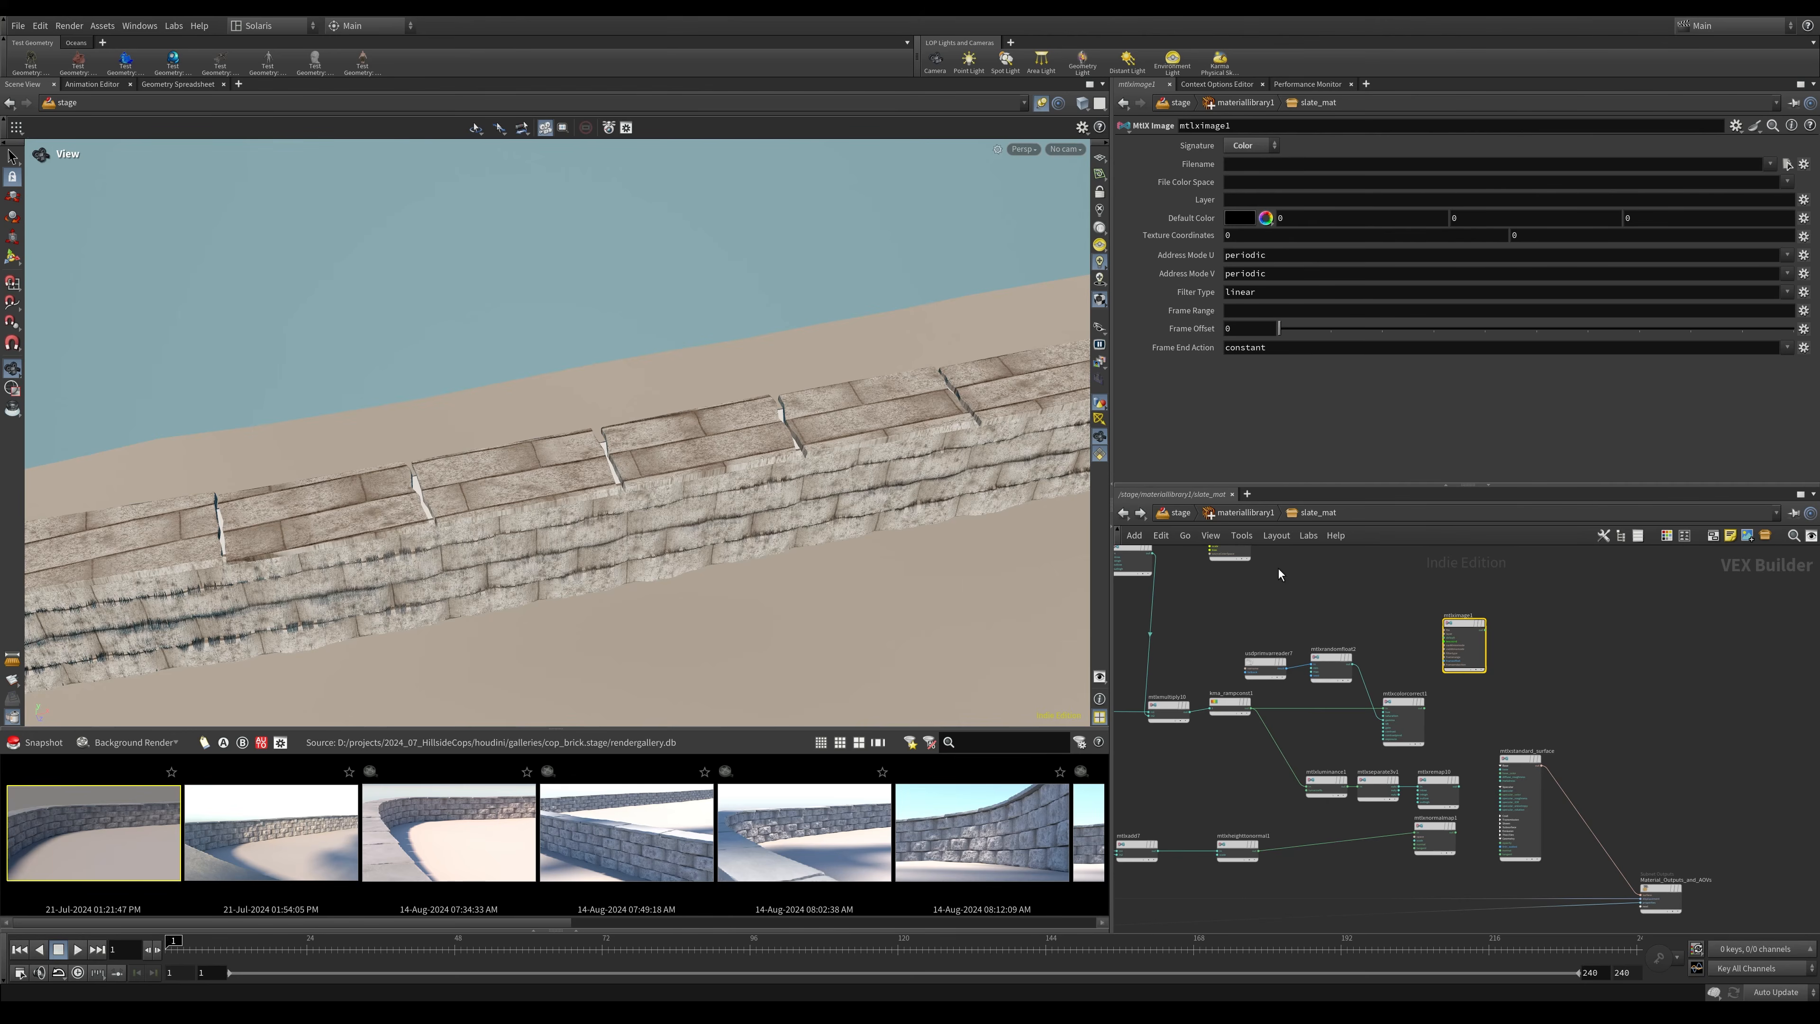
Return to the stage network, open wall_hillside_mat_maps and copy its base_color null node.
left_click(1179, 513)
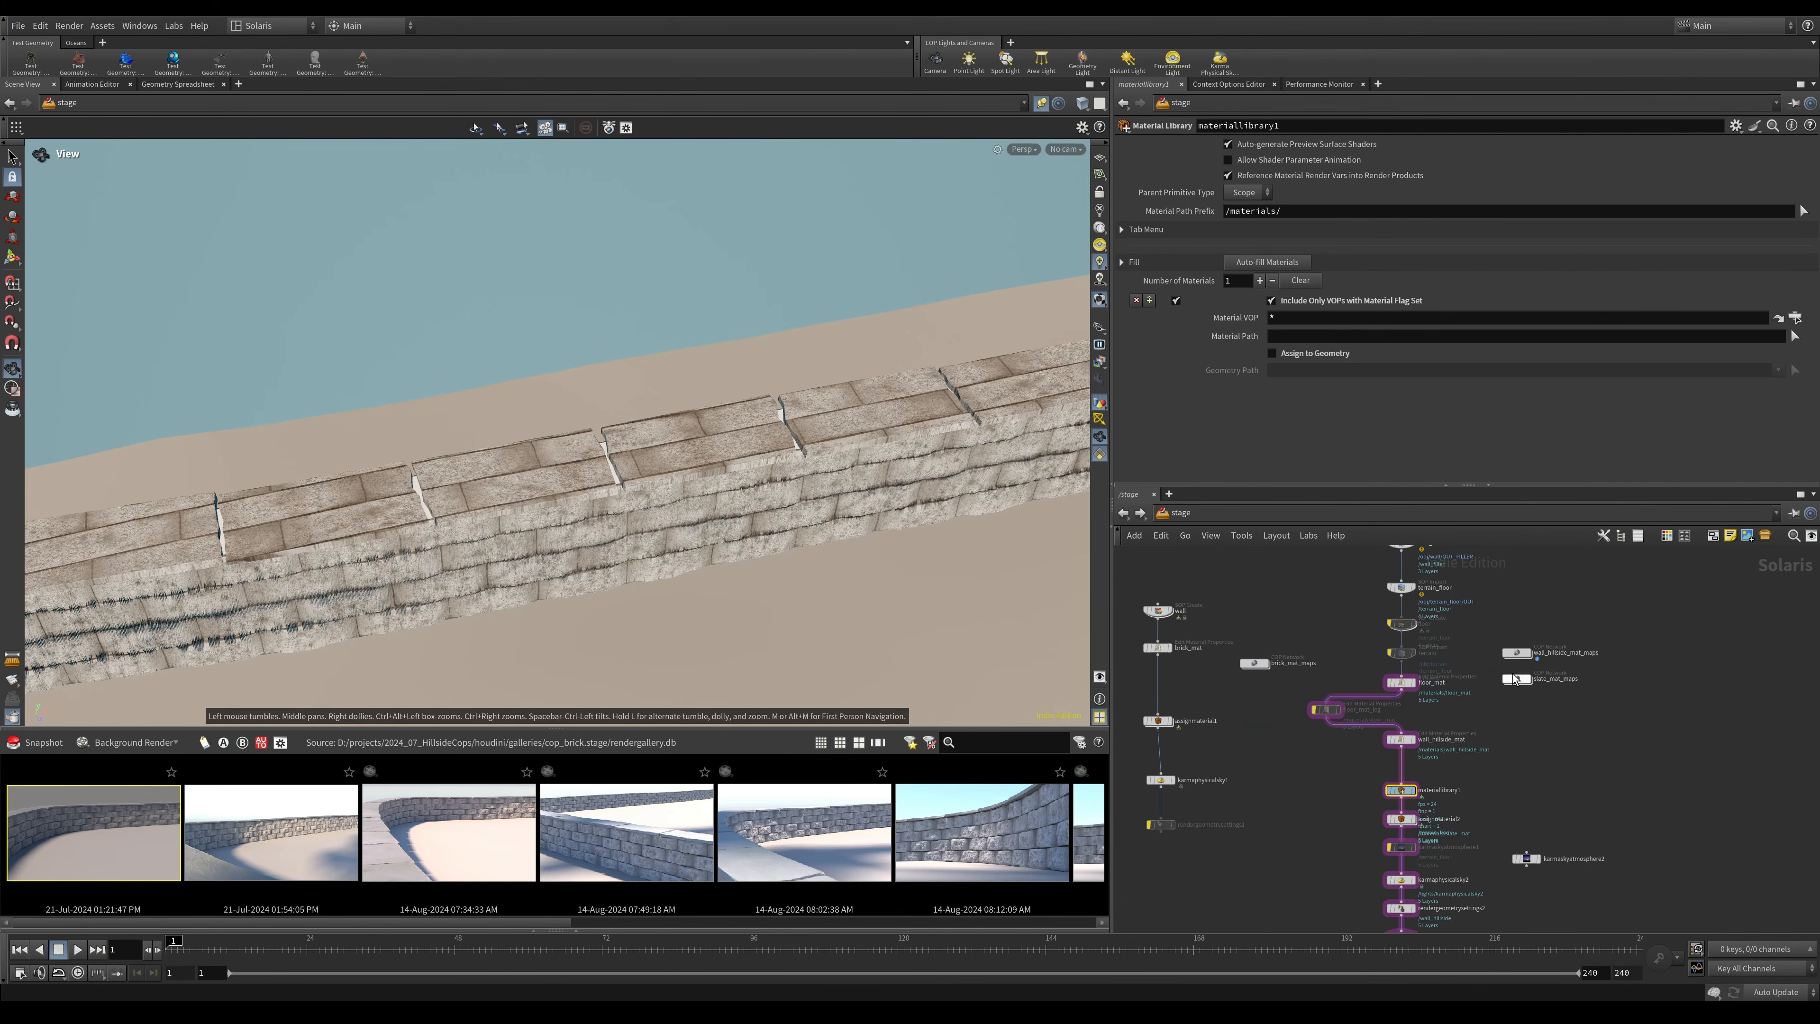
scroll(1532, 669, "up", 4)
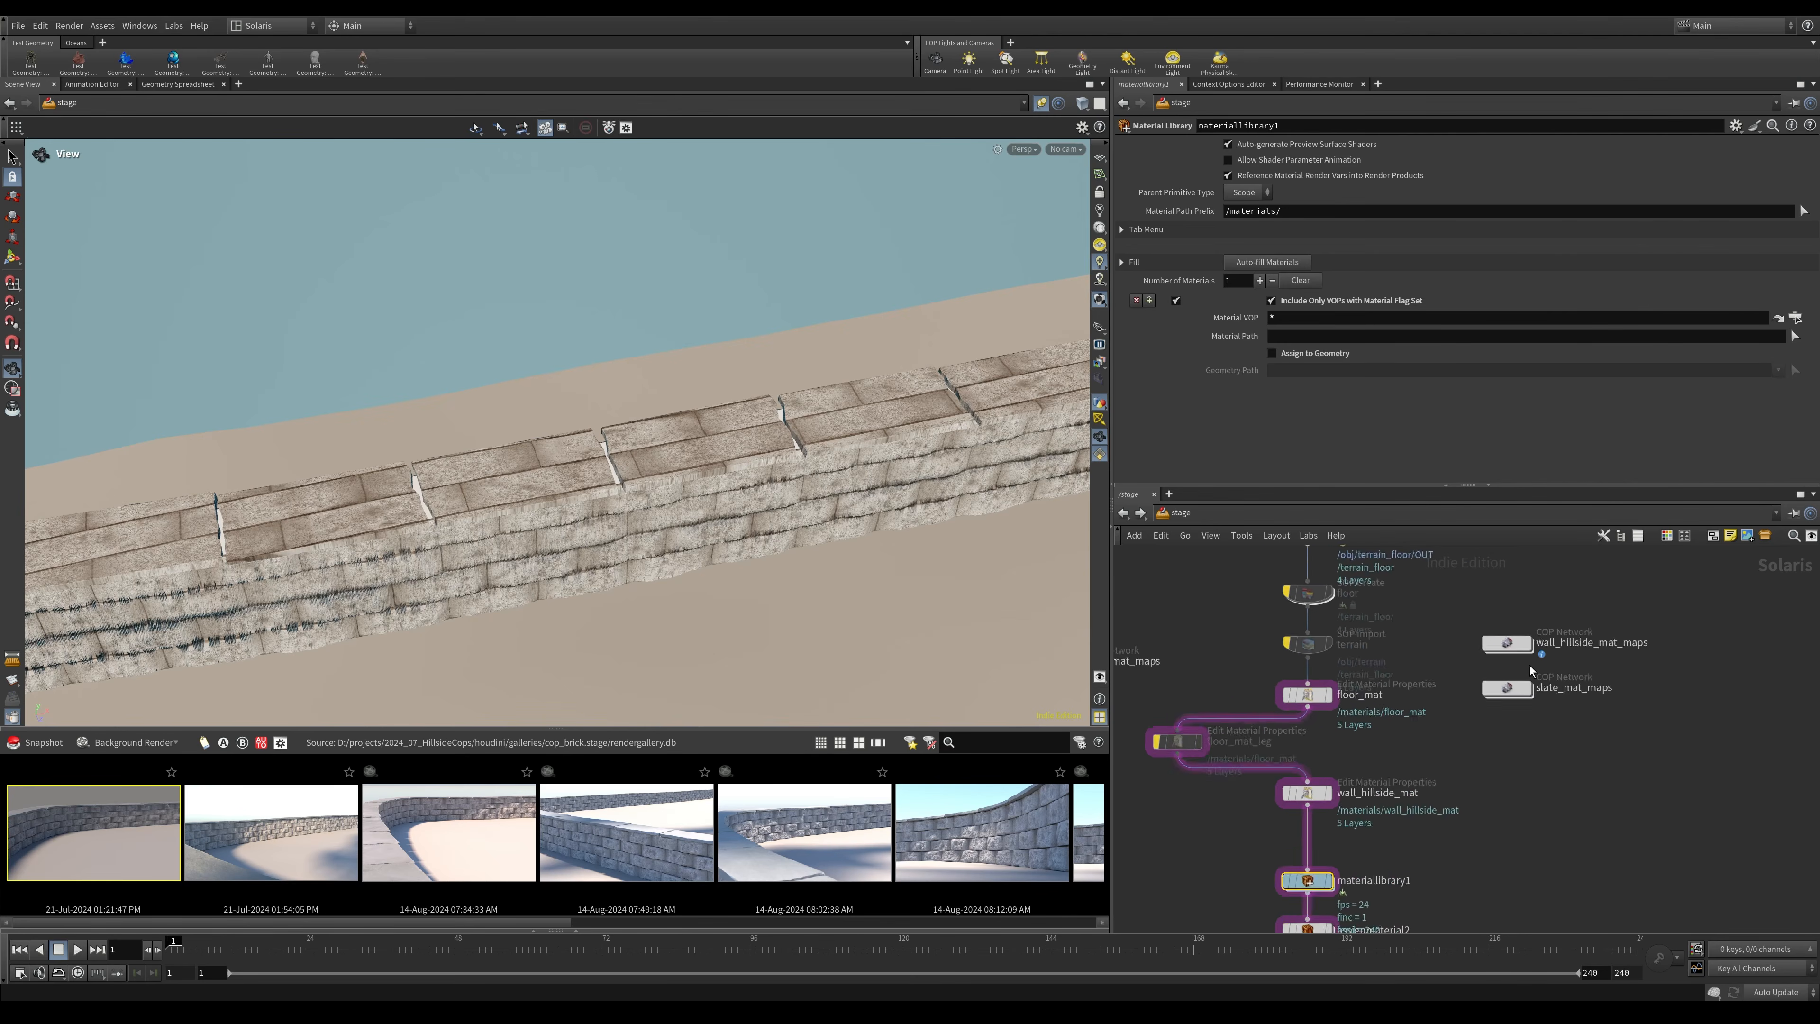
double_click(1497, 633)
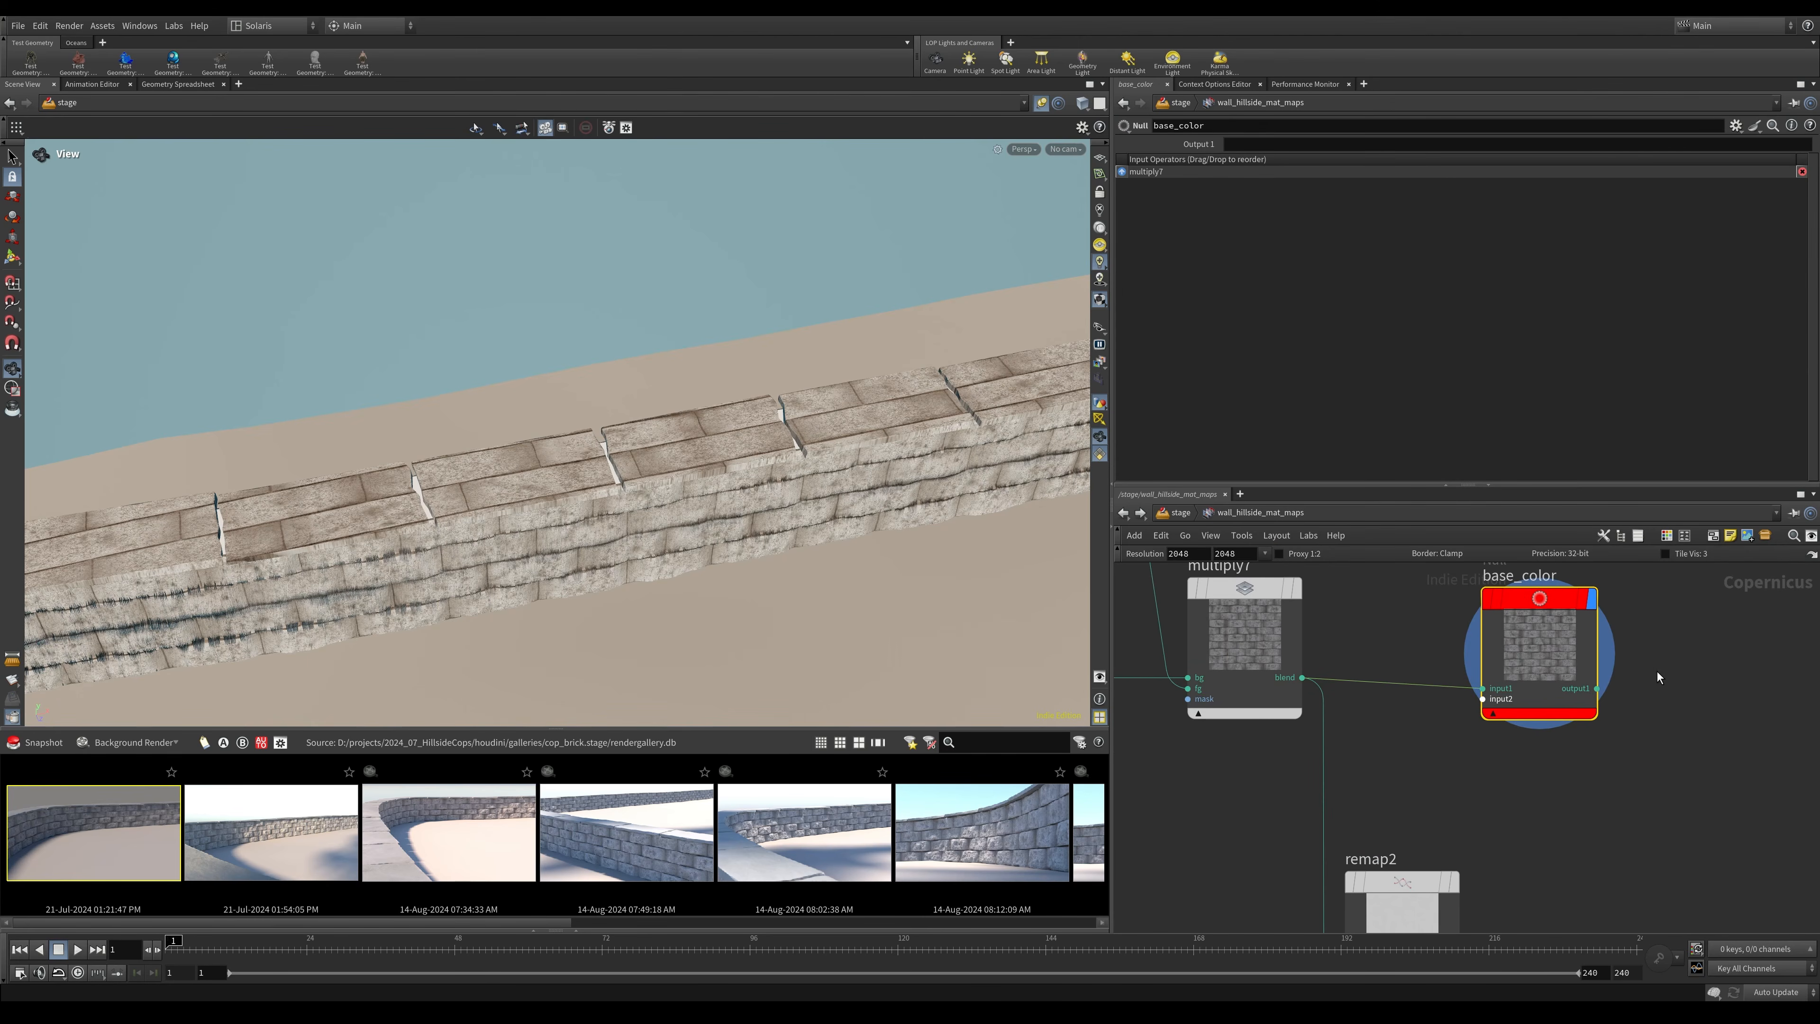
scroll(1594, 727, "down", 3)
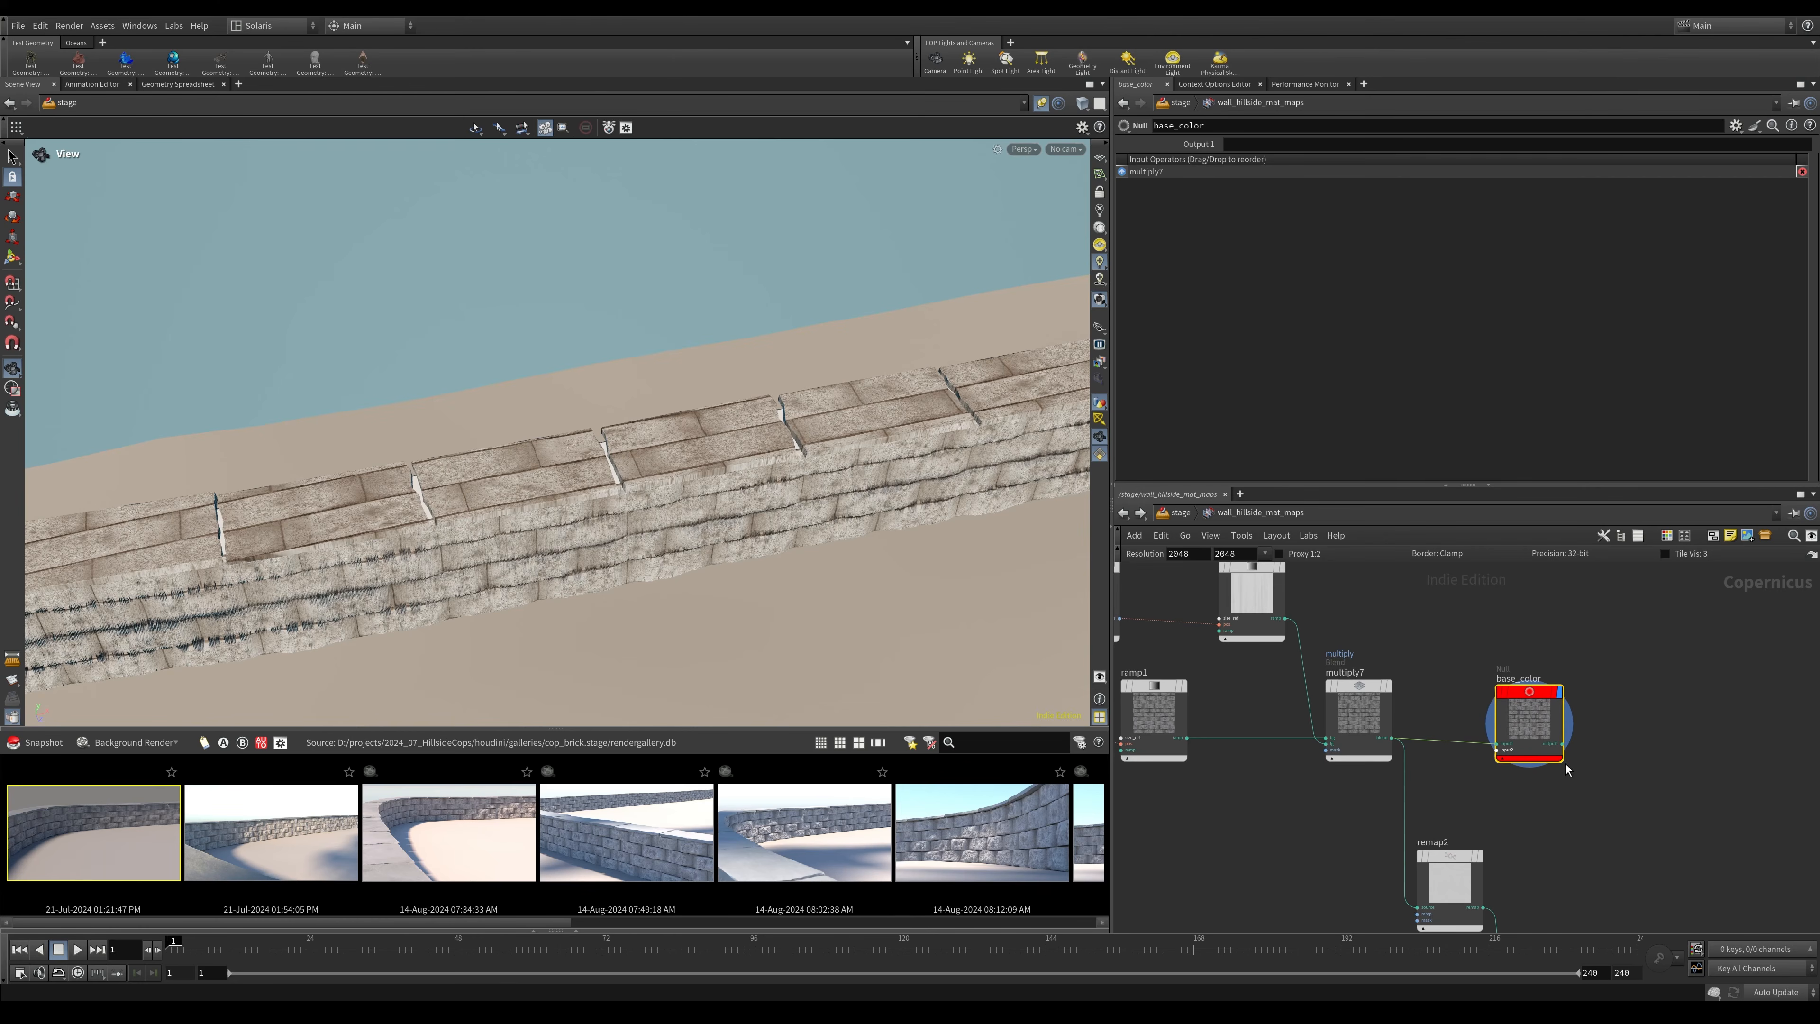
key("ctrl+c")
Go back into slate_mat in materiallibrary1 and set the new MtlX Image node's Filename to op:/stage/wall_hillside_mat_maps/base_color.
left_click(1170, 517)
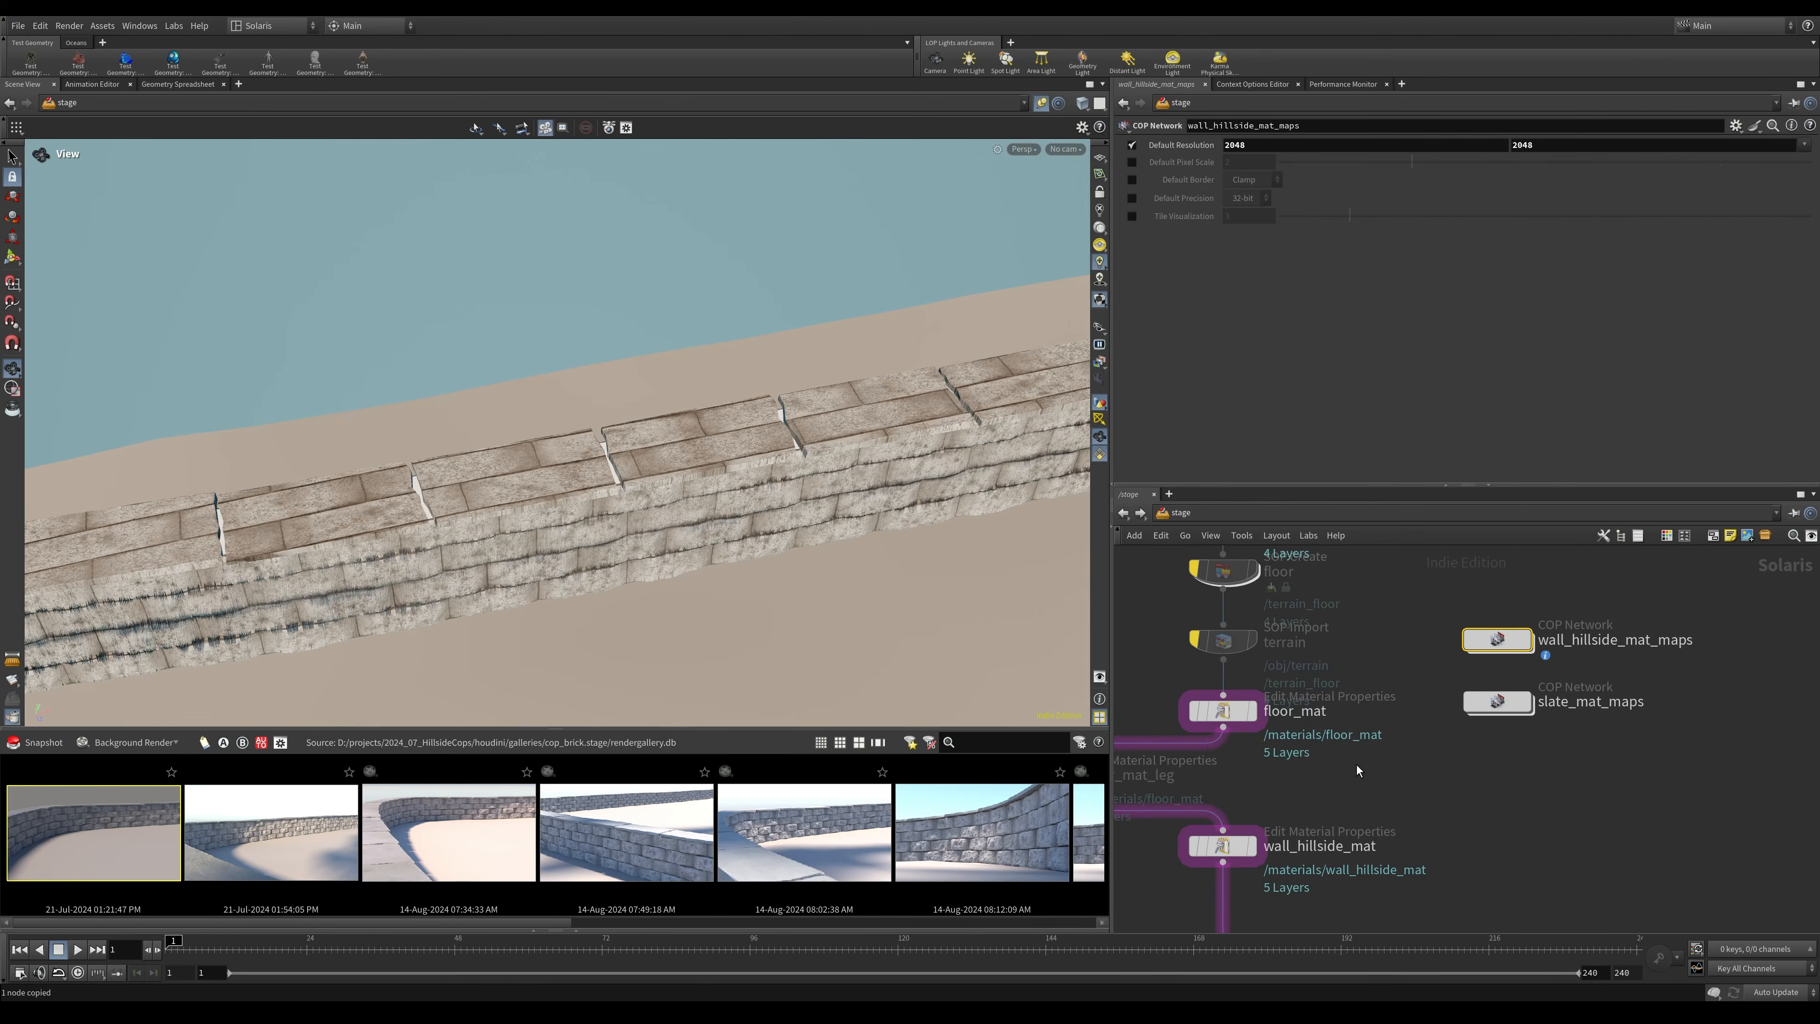
scroll(1362, 766, "down", 3)
double_click(1286, 890)
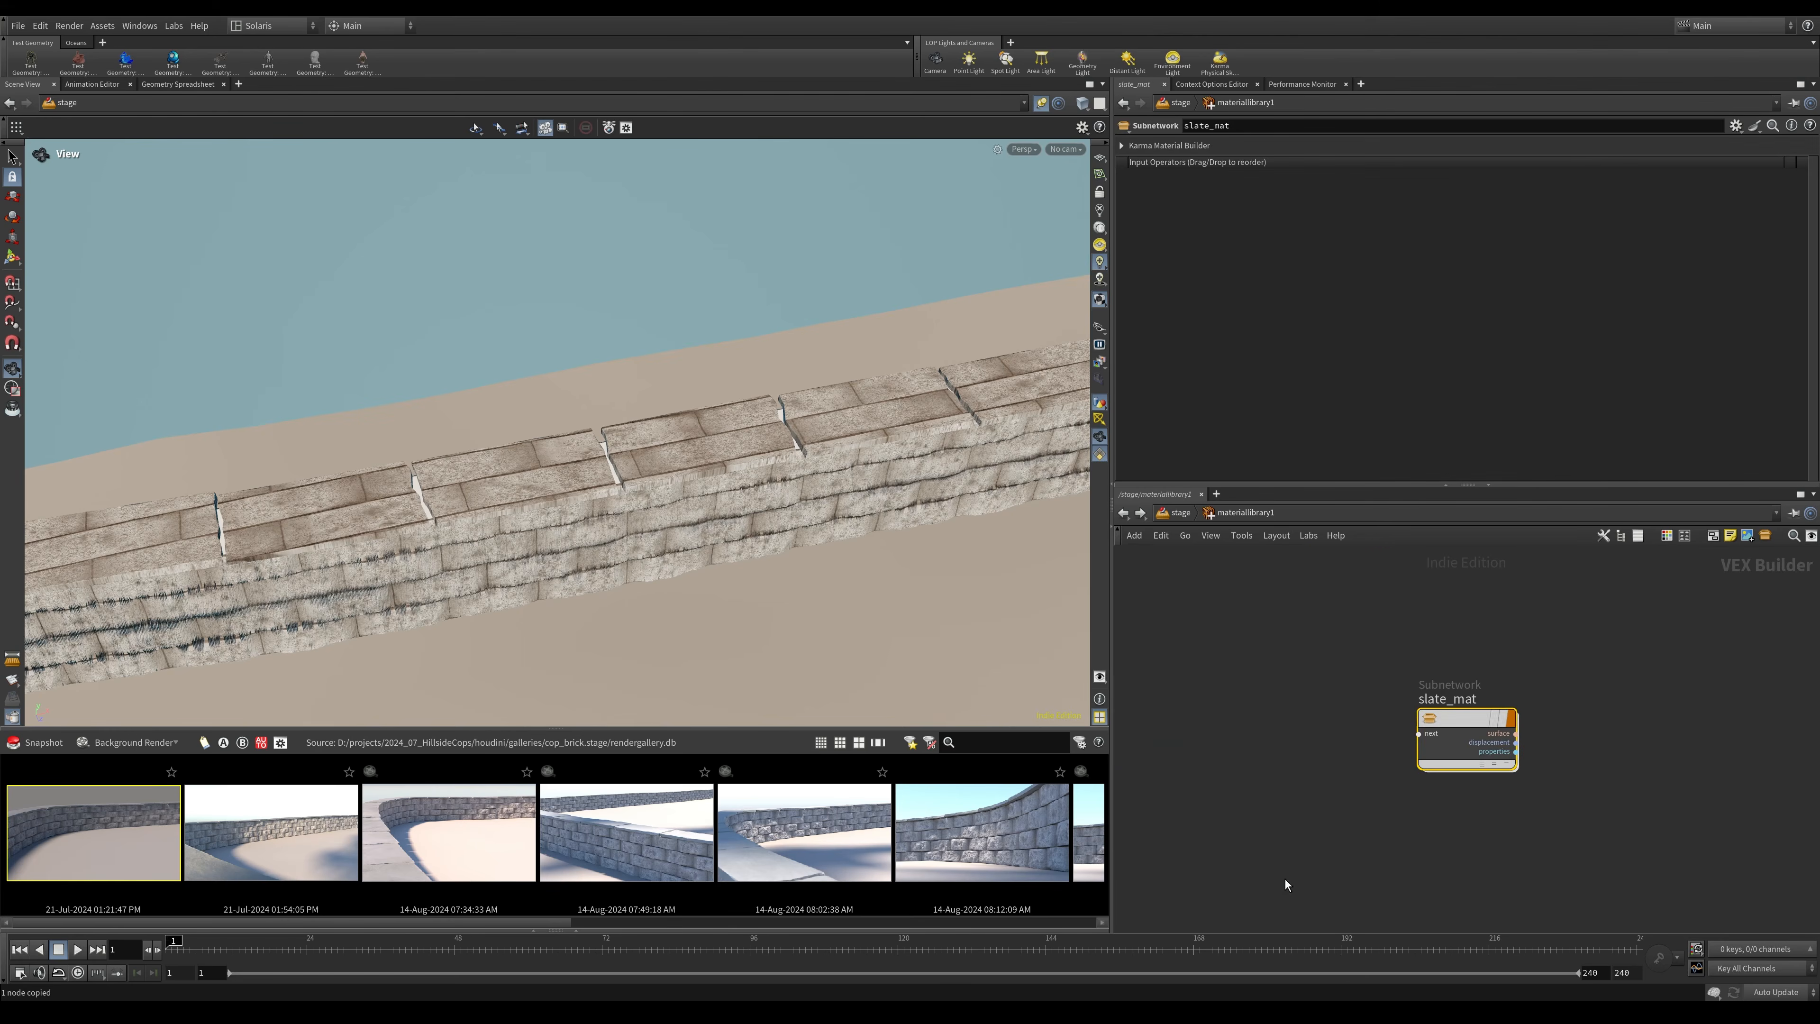
double_click(1452, 746)
left_click(1234, 163)
key("ctrl+v")
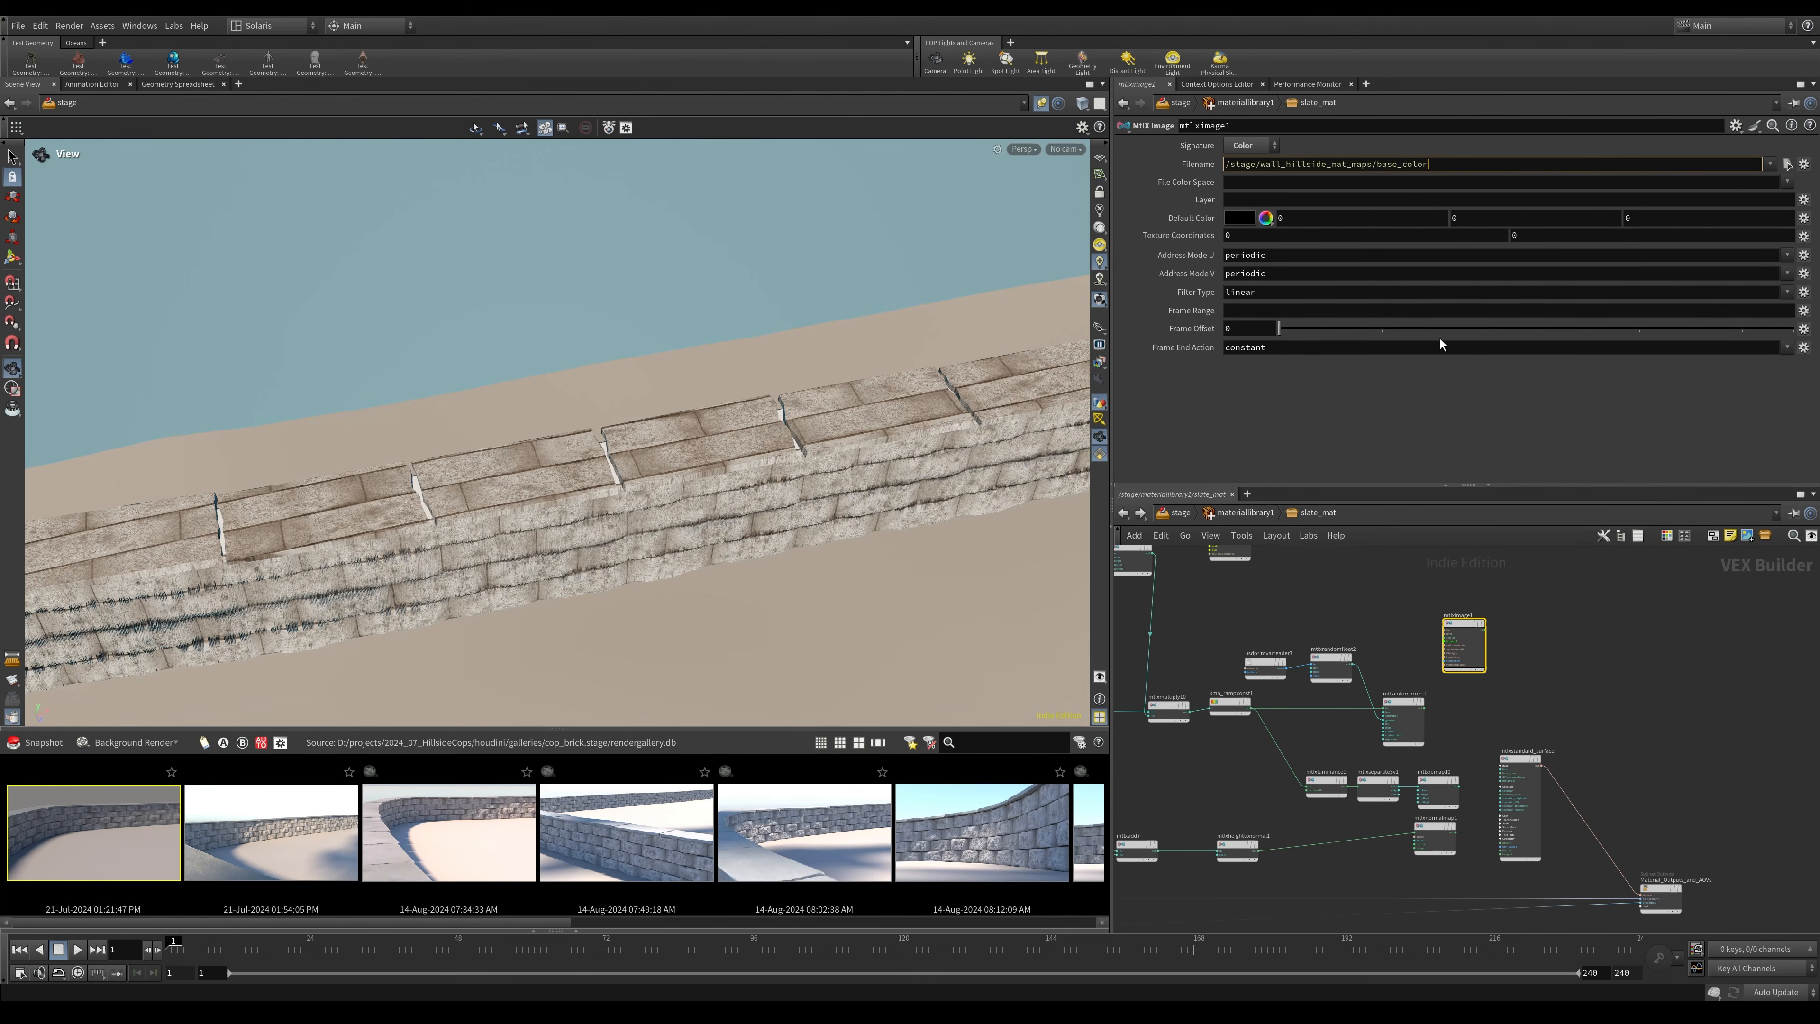
type("op:")
key("Return")
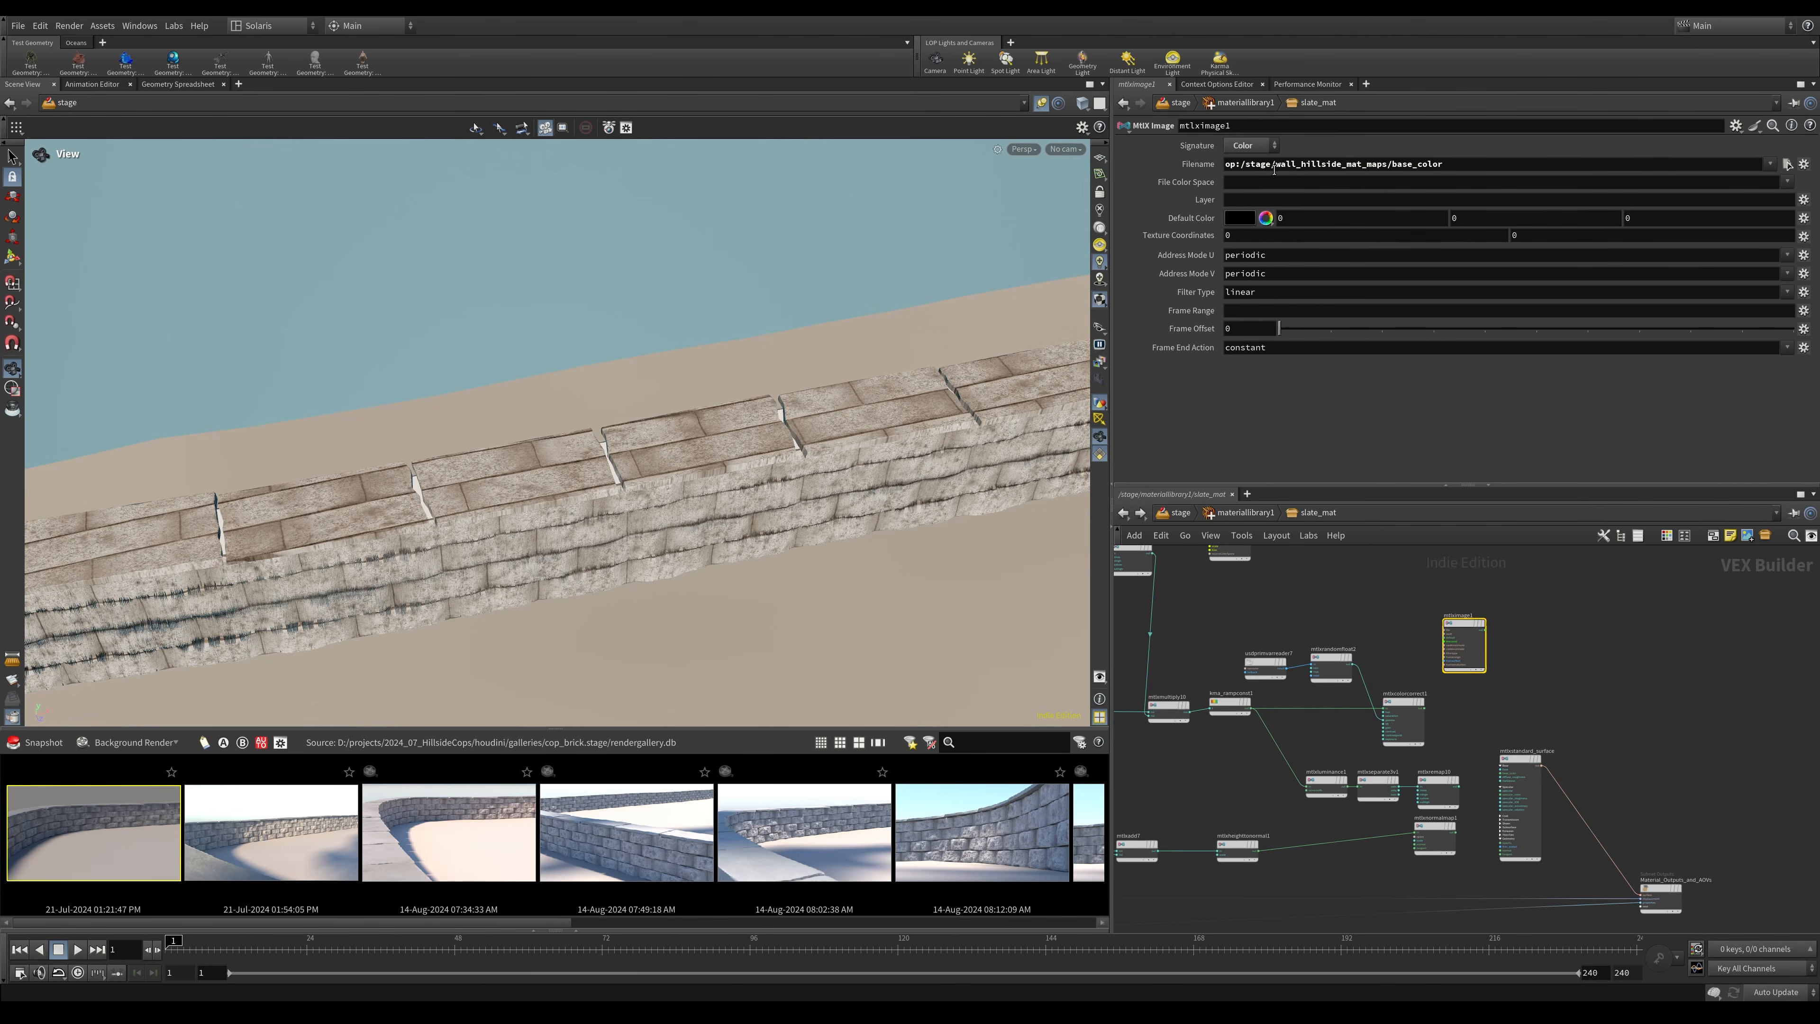
left_click_drag(1479, 168, 1242, 174)
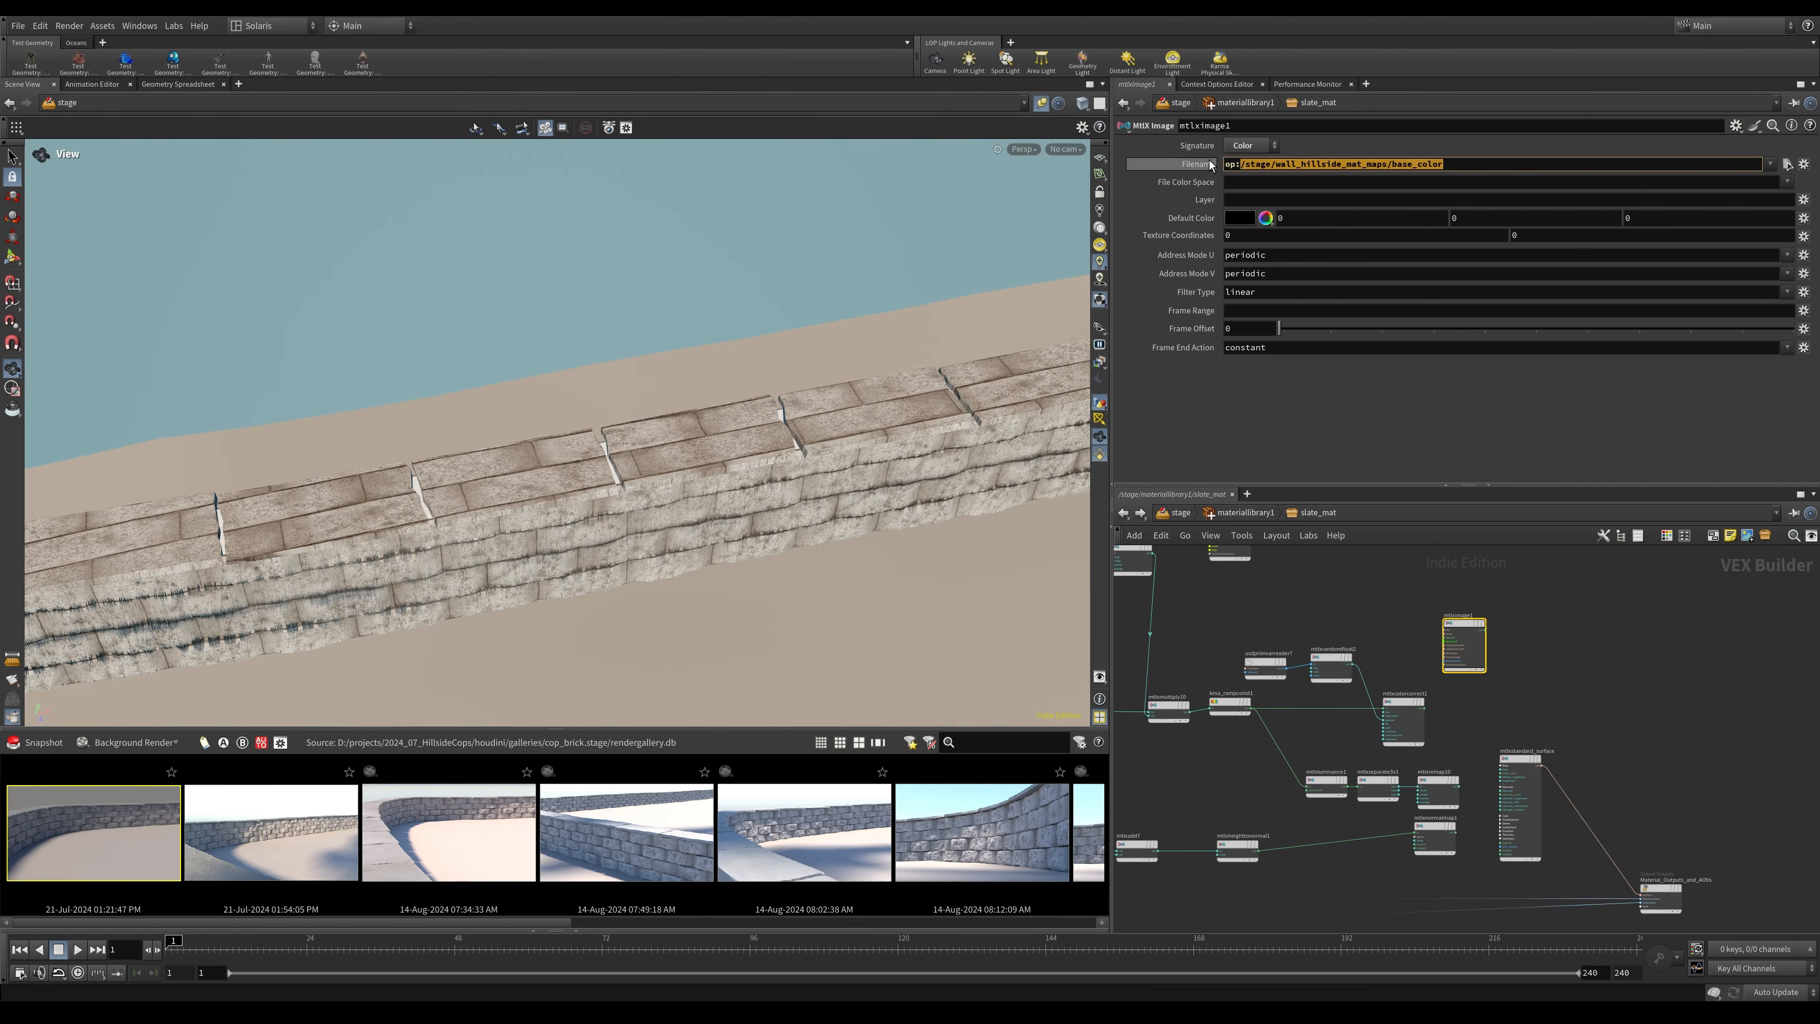
left_click(1557, 620)
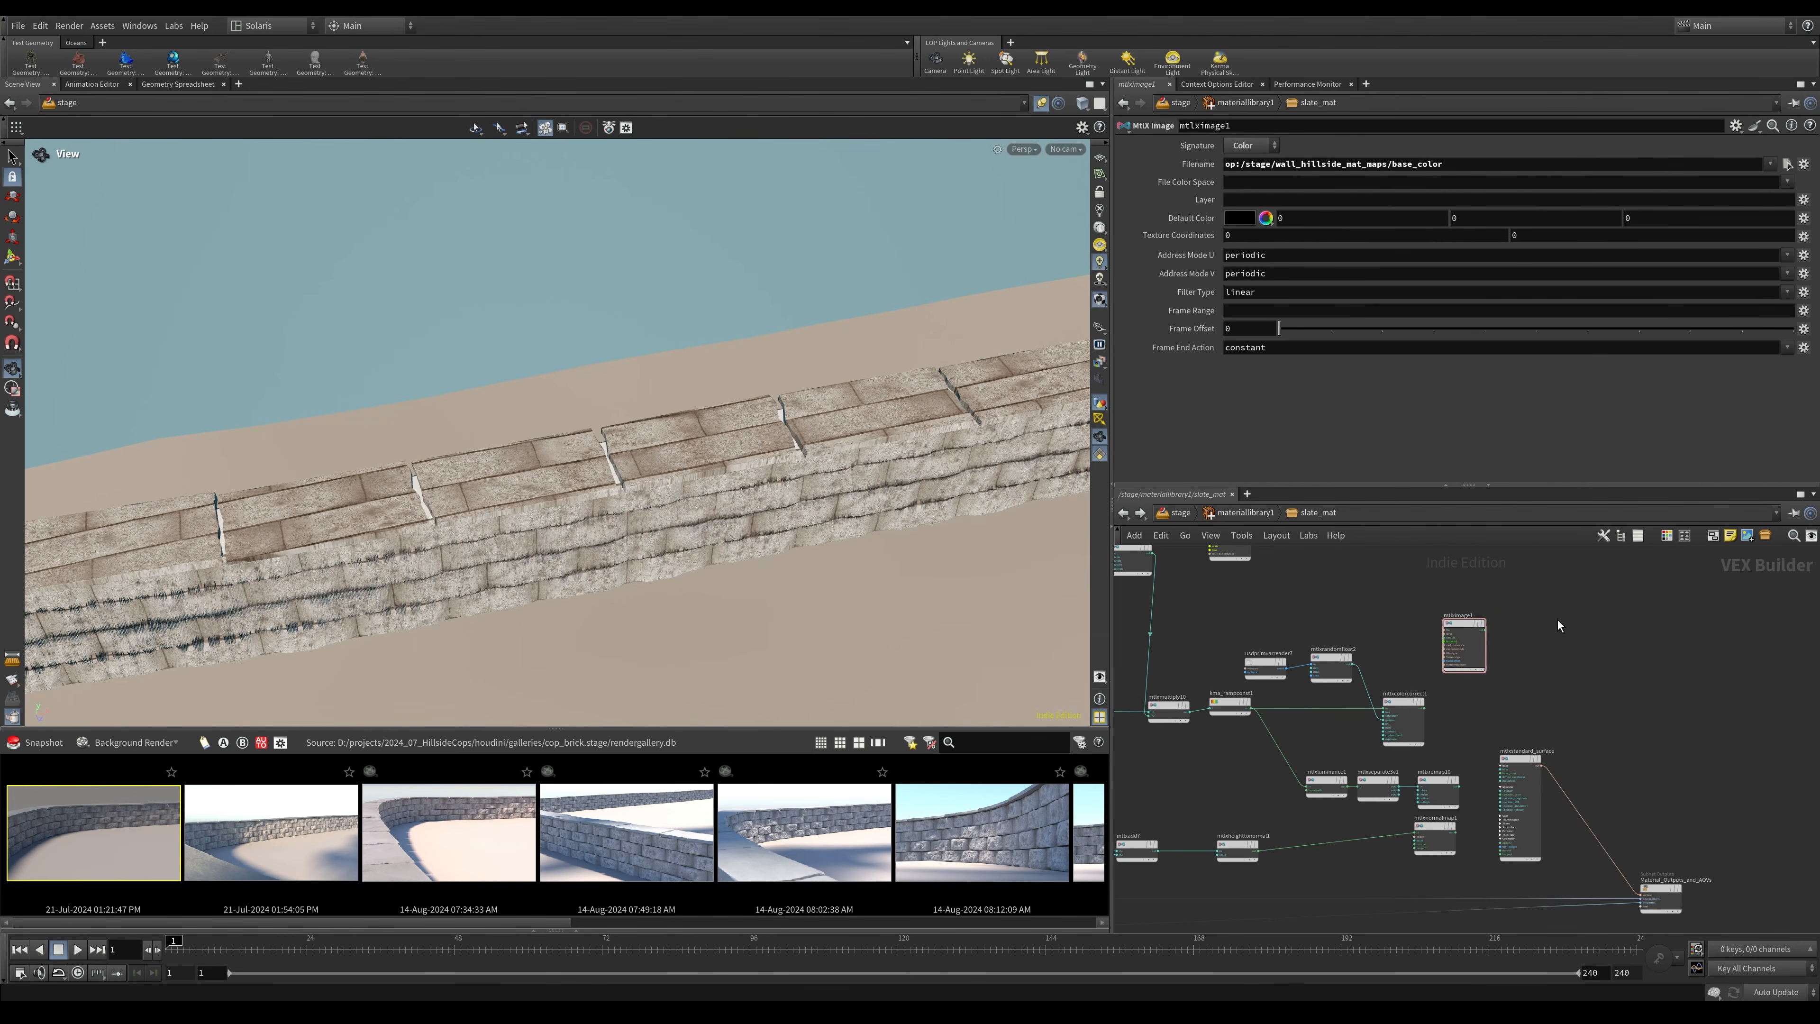
Connect the MtlX Image node's output to the base color input of mtlxstandard_surface.
left_click_drag(596, 473, 935, 466)
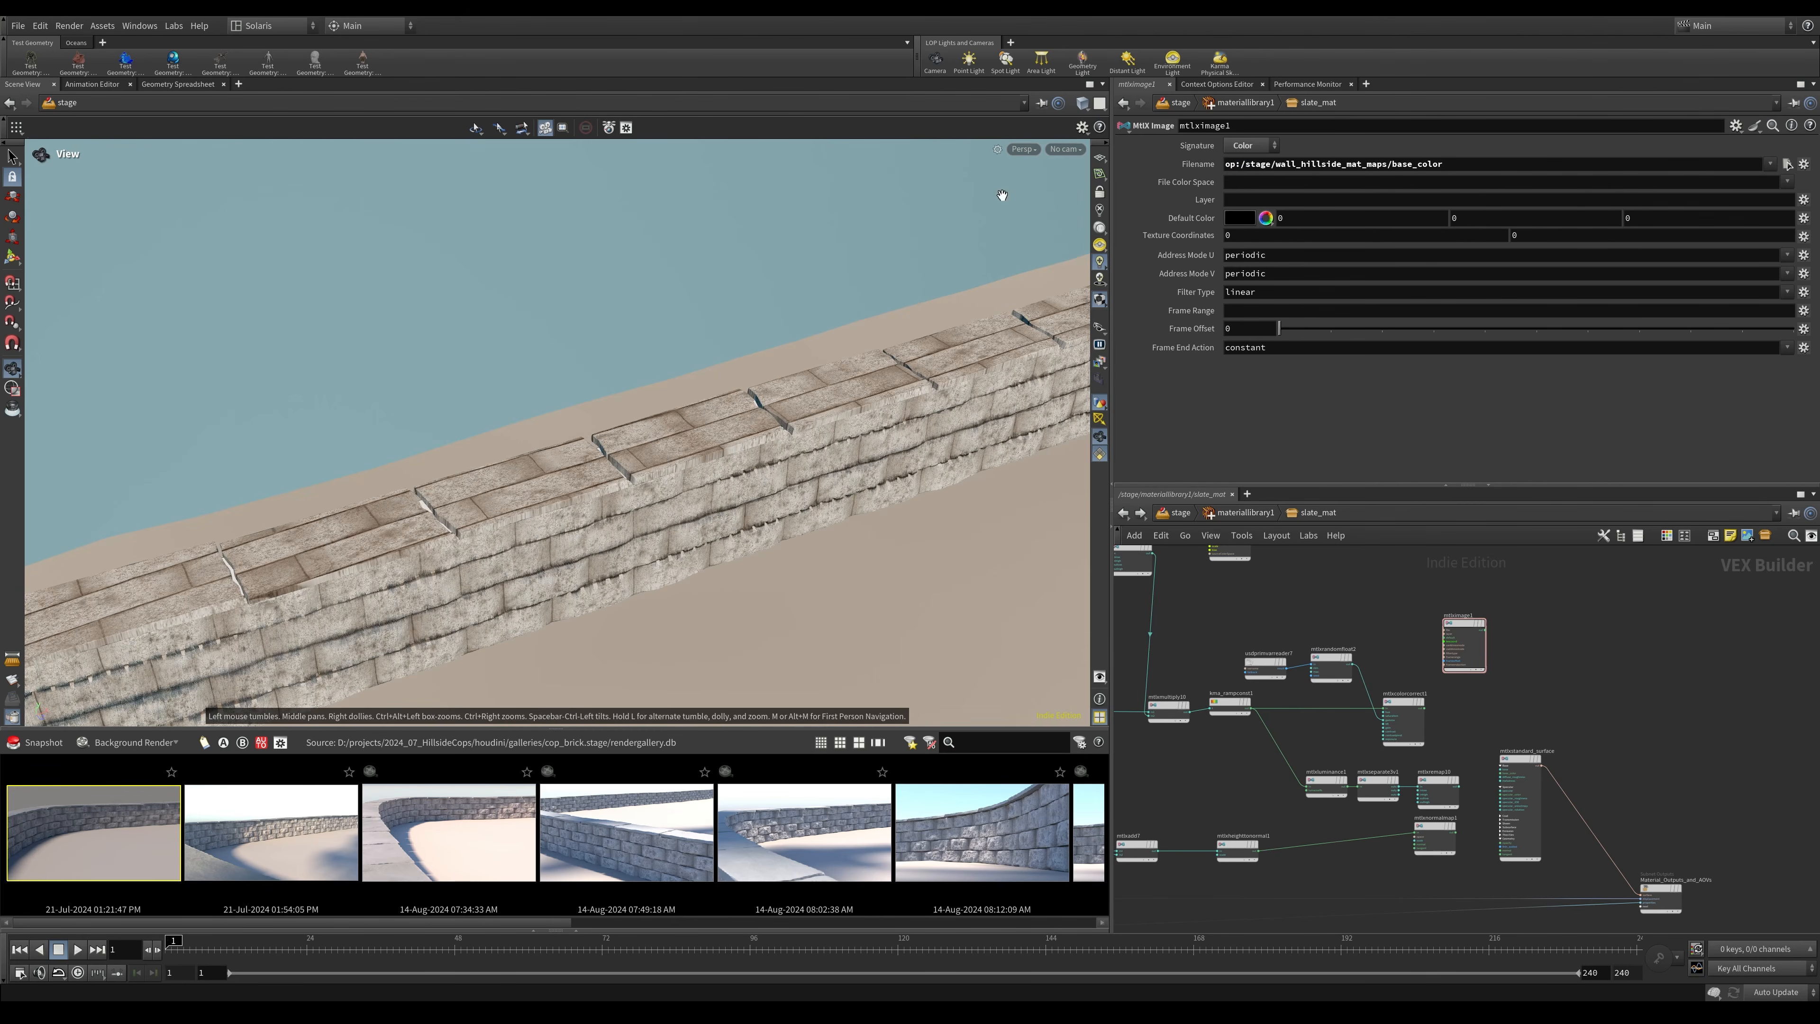
scroll(473, 467, "up", 3)
scroll(1510, 656, "up", 3)
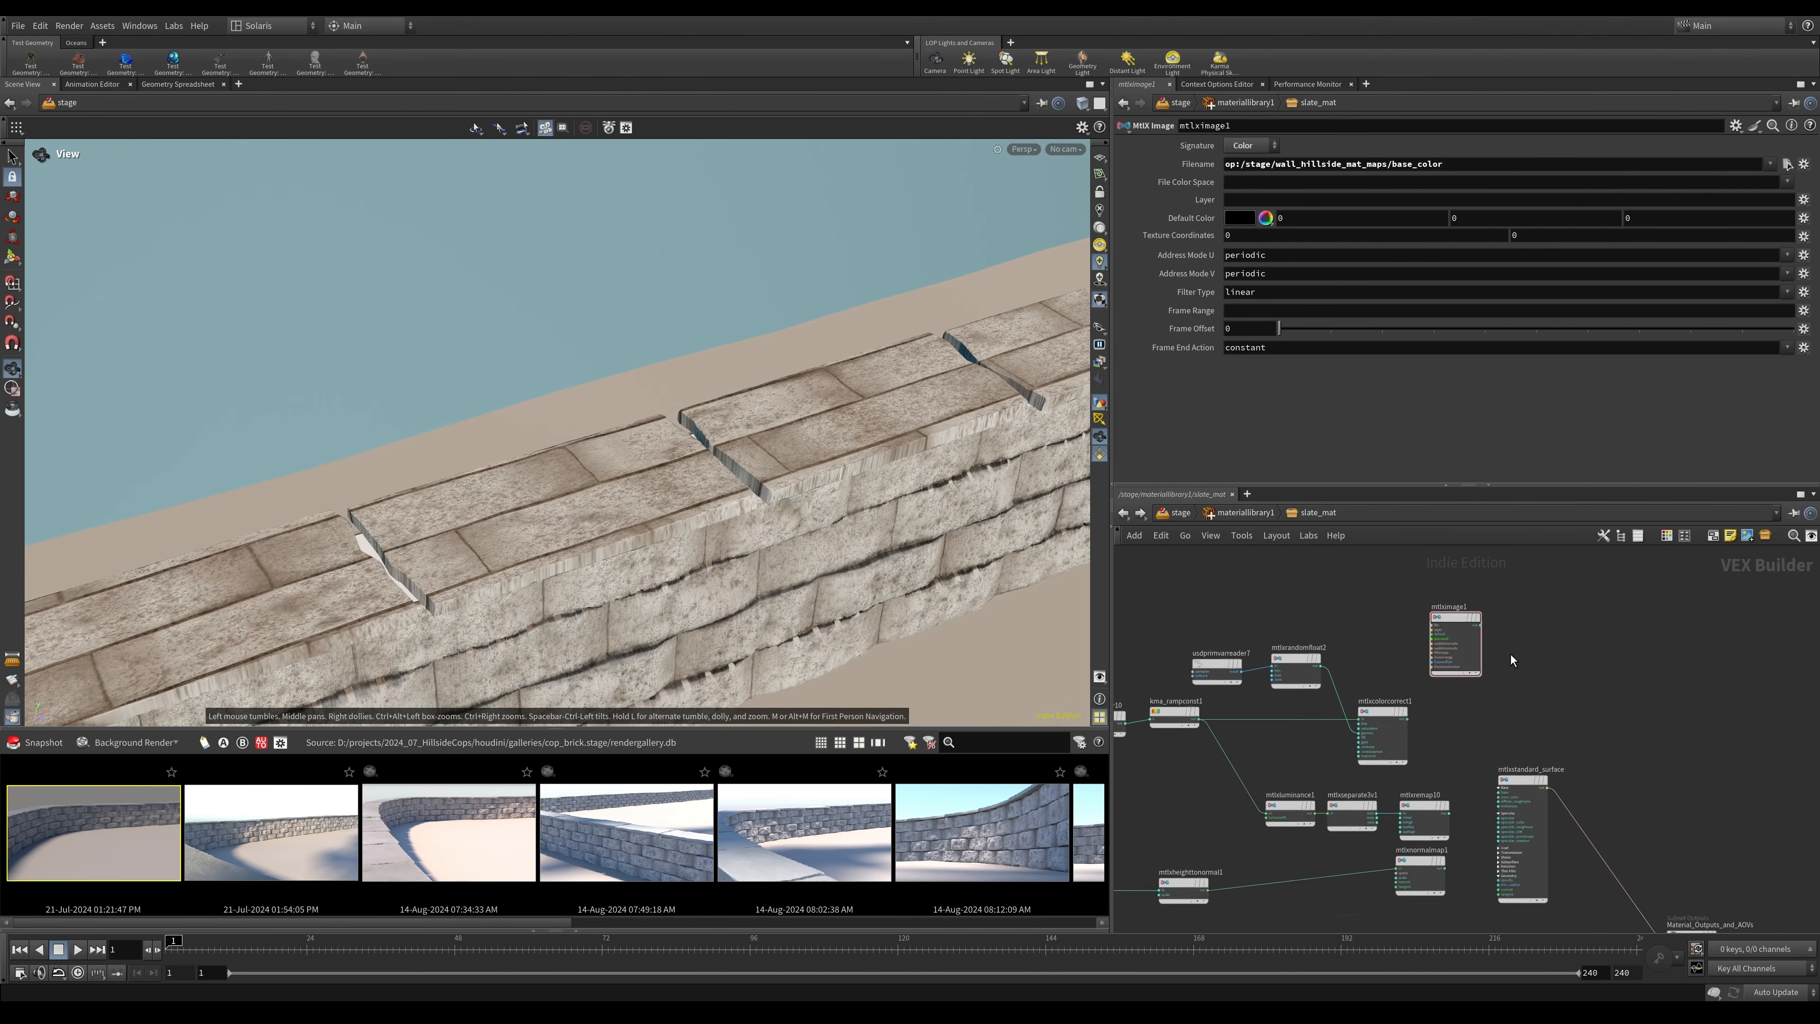
middle_click_drag(1509, 663, 1368, 586)
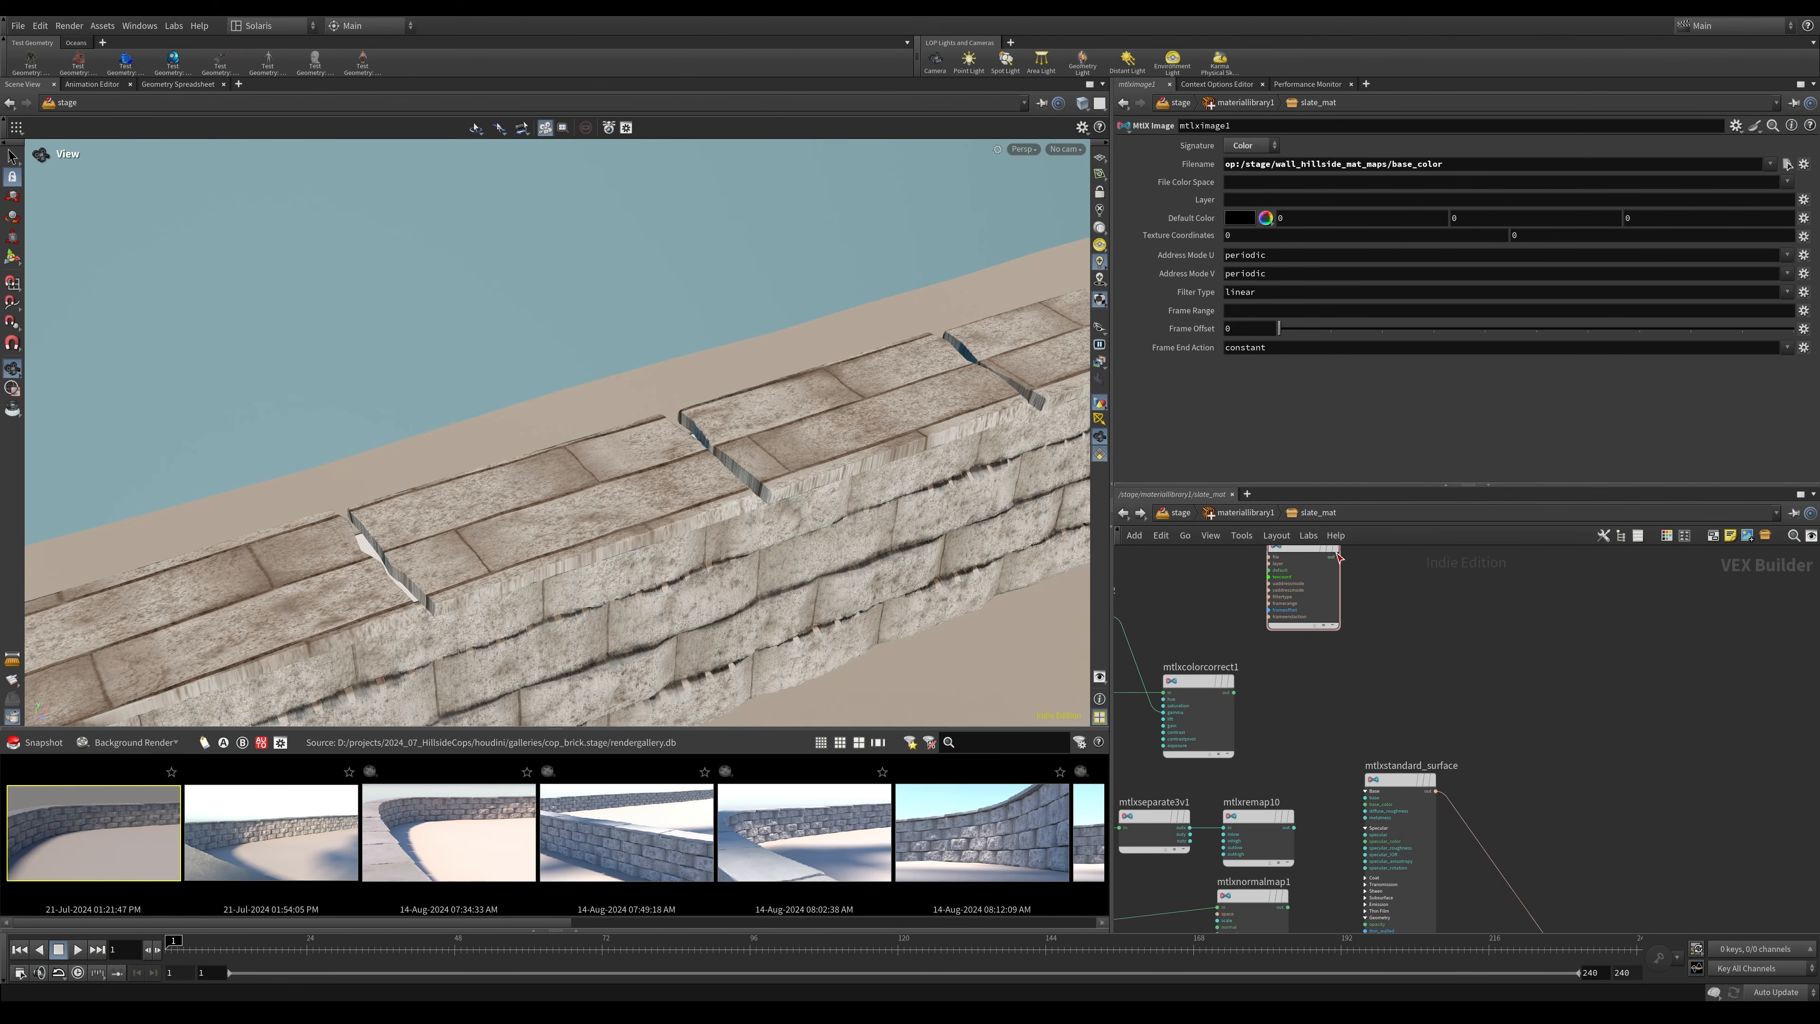
left_click_drag(1339, 556, 1365, 804)
Switch the viewport renderer to Karma XPU and examine the cap stones and brick along the curved wall.
left_click(1036, 150)
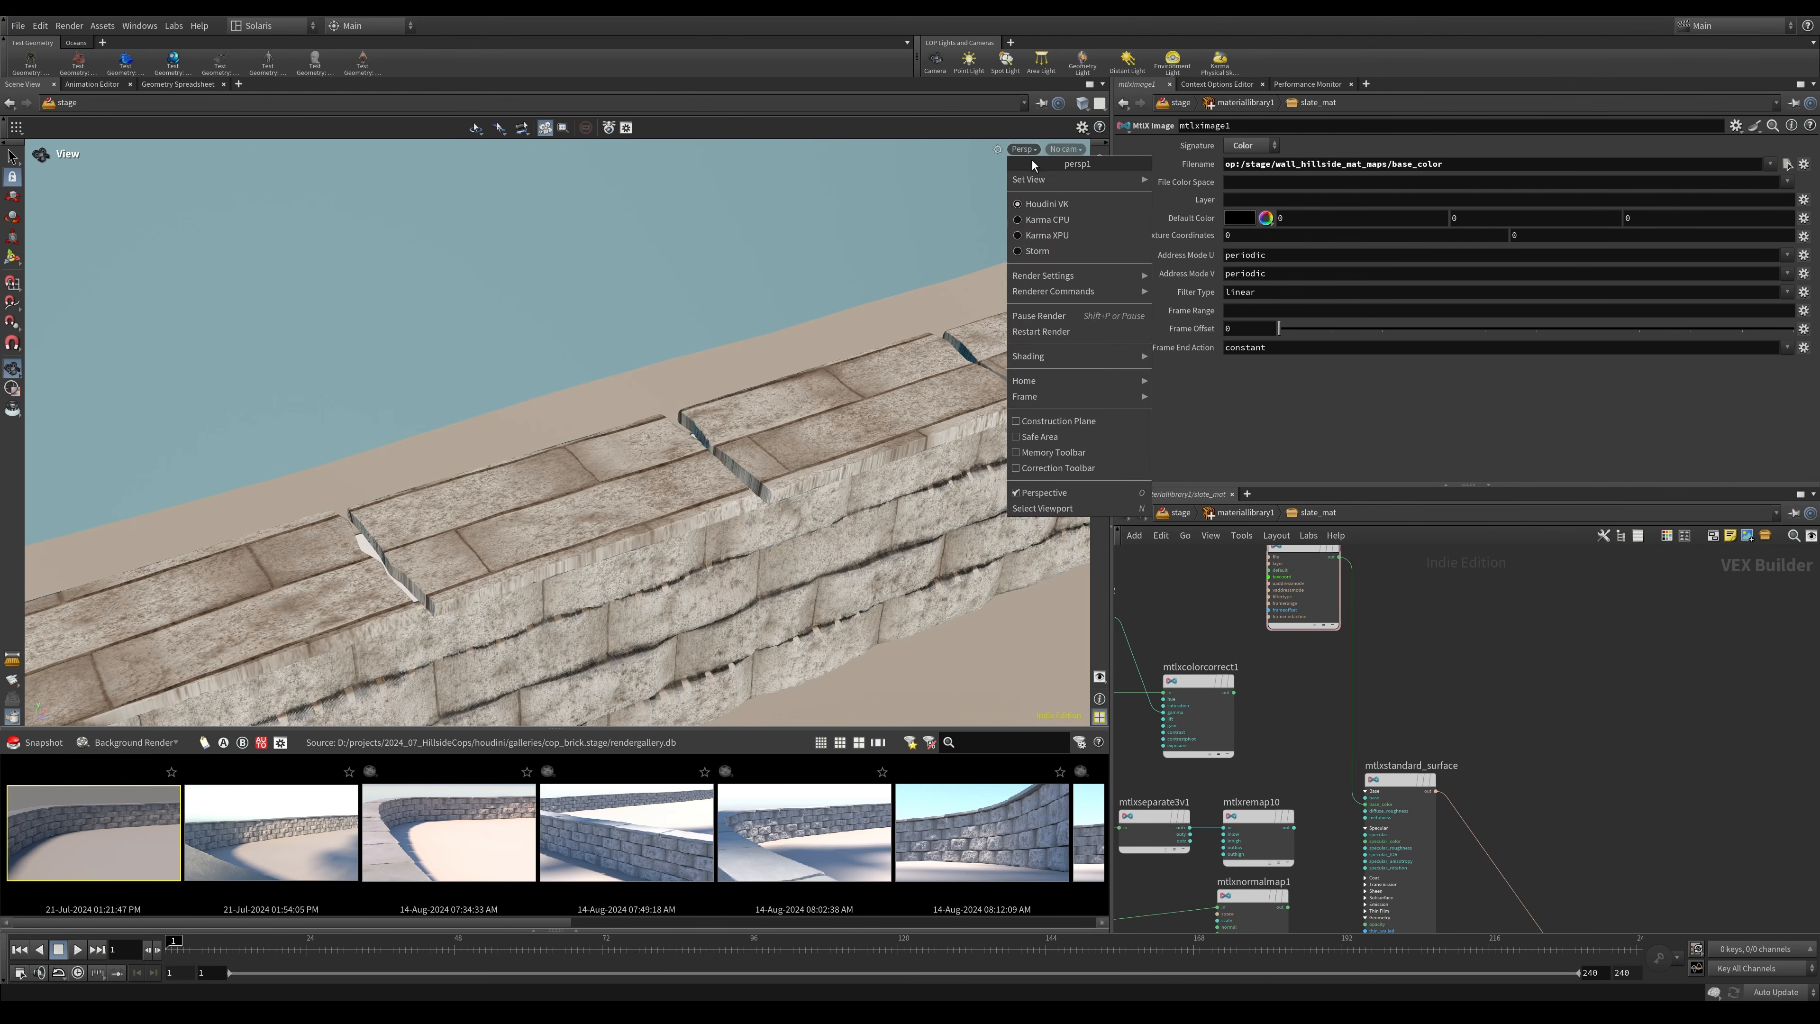
left_click(1059, 241)
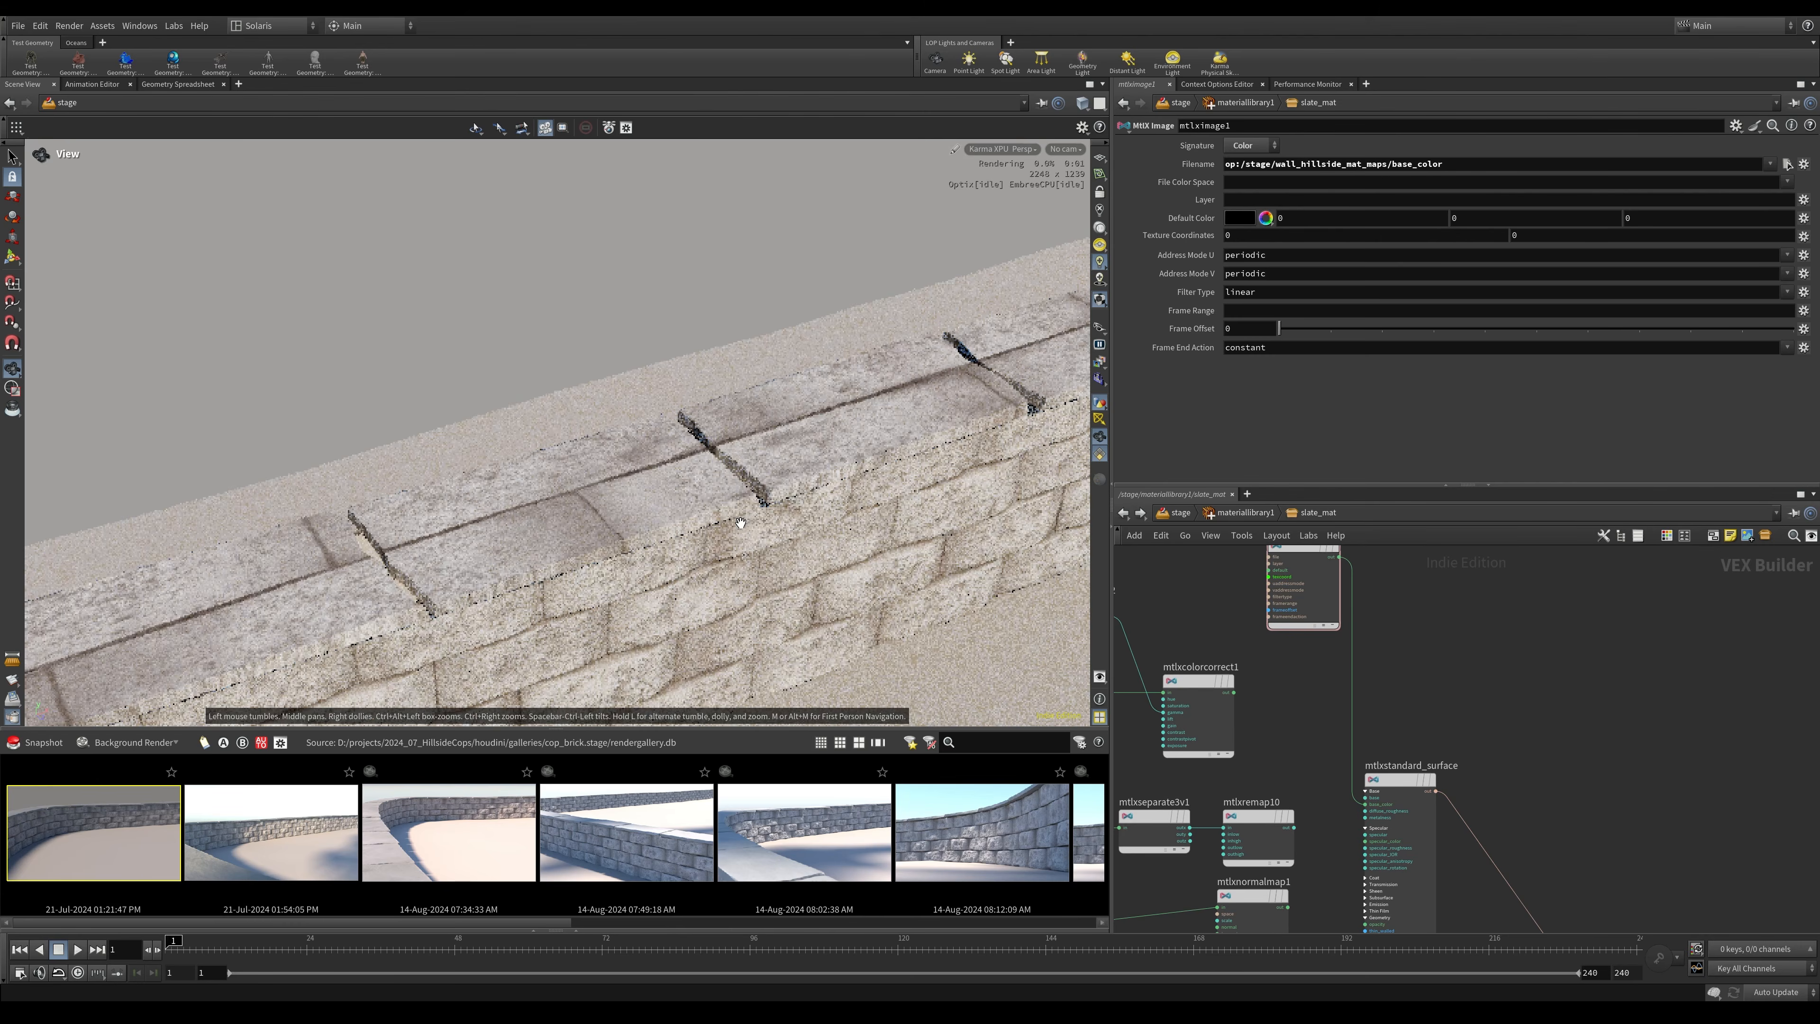
left_click_drag(721, 507, 488, 413)
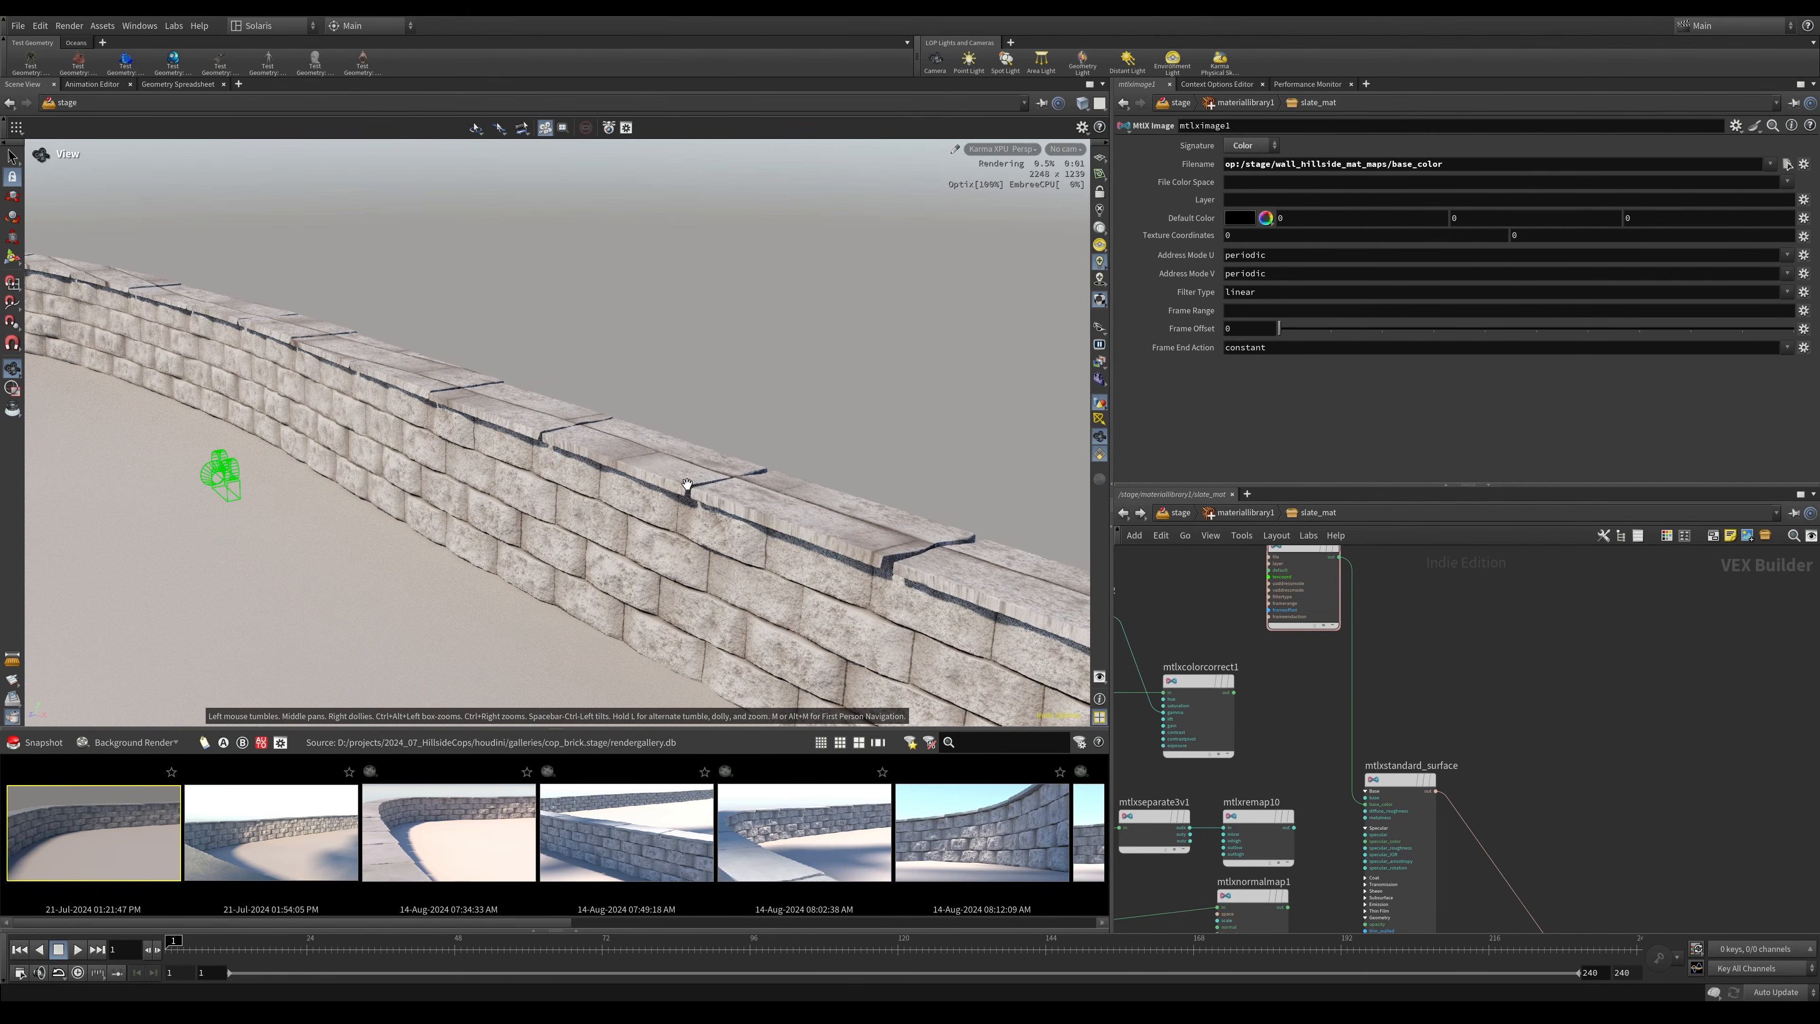
right_click_drag(617, 513, 574, 431)
left_click_drag(402, 459, 646, 495)
mouse_move(685, 466)
right_mouse_down()
mouse_move(689, 380)
mouse_move(680, 445)
right_mouse_up()
left_click_drag(569, 423, 441, 460)
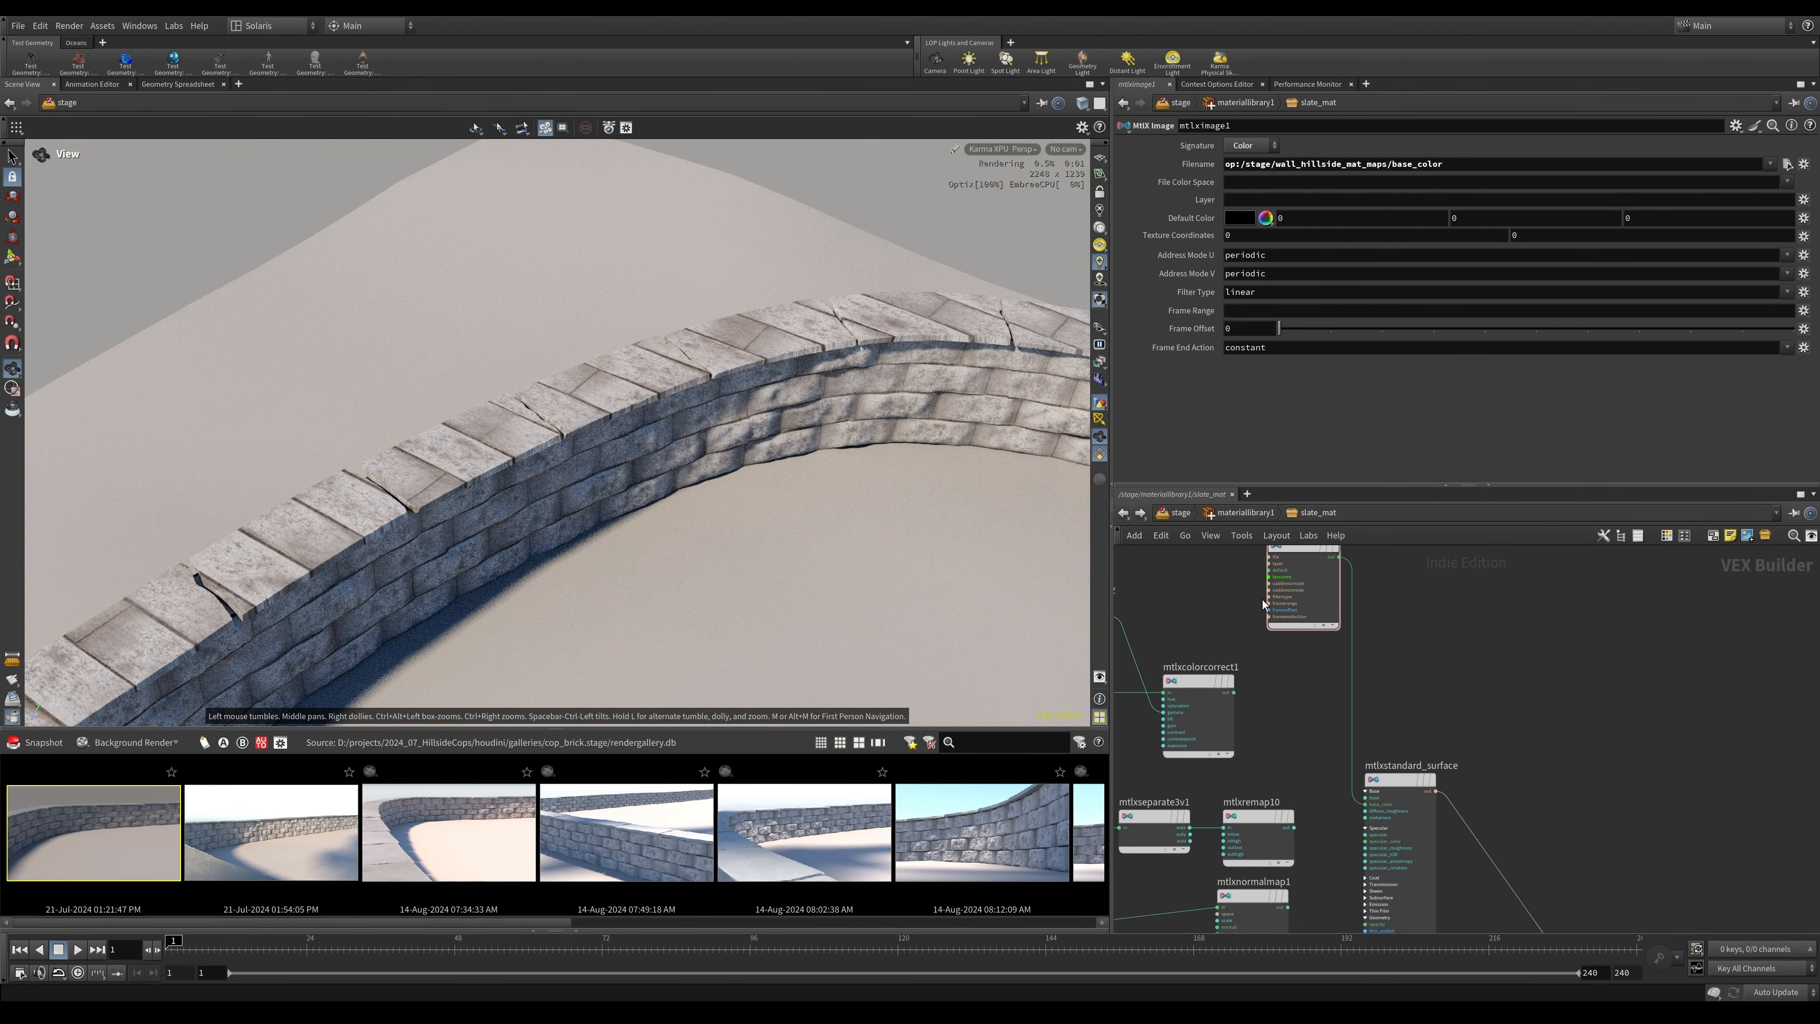
Add an MtlX Multiply node combining the MtlX Image with mtlxcolorcorrect1 and feed it into the standard surface's base color.
key("Tab")
type("mult")
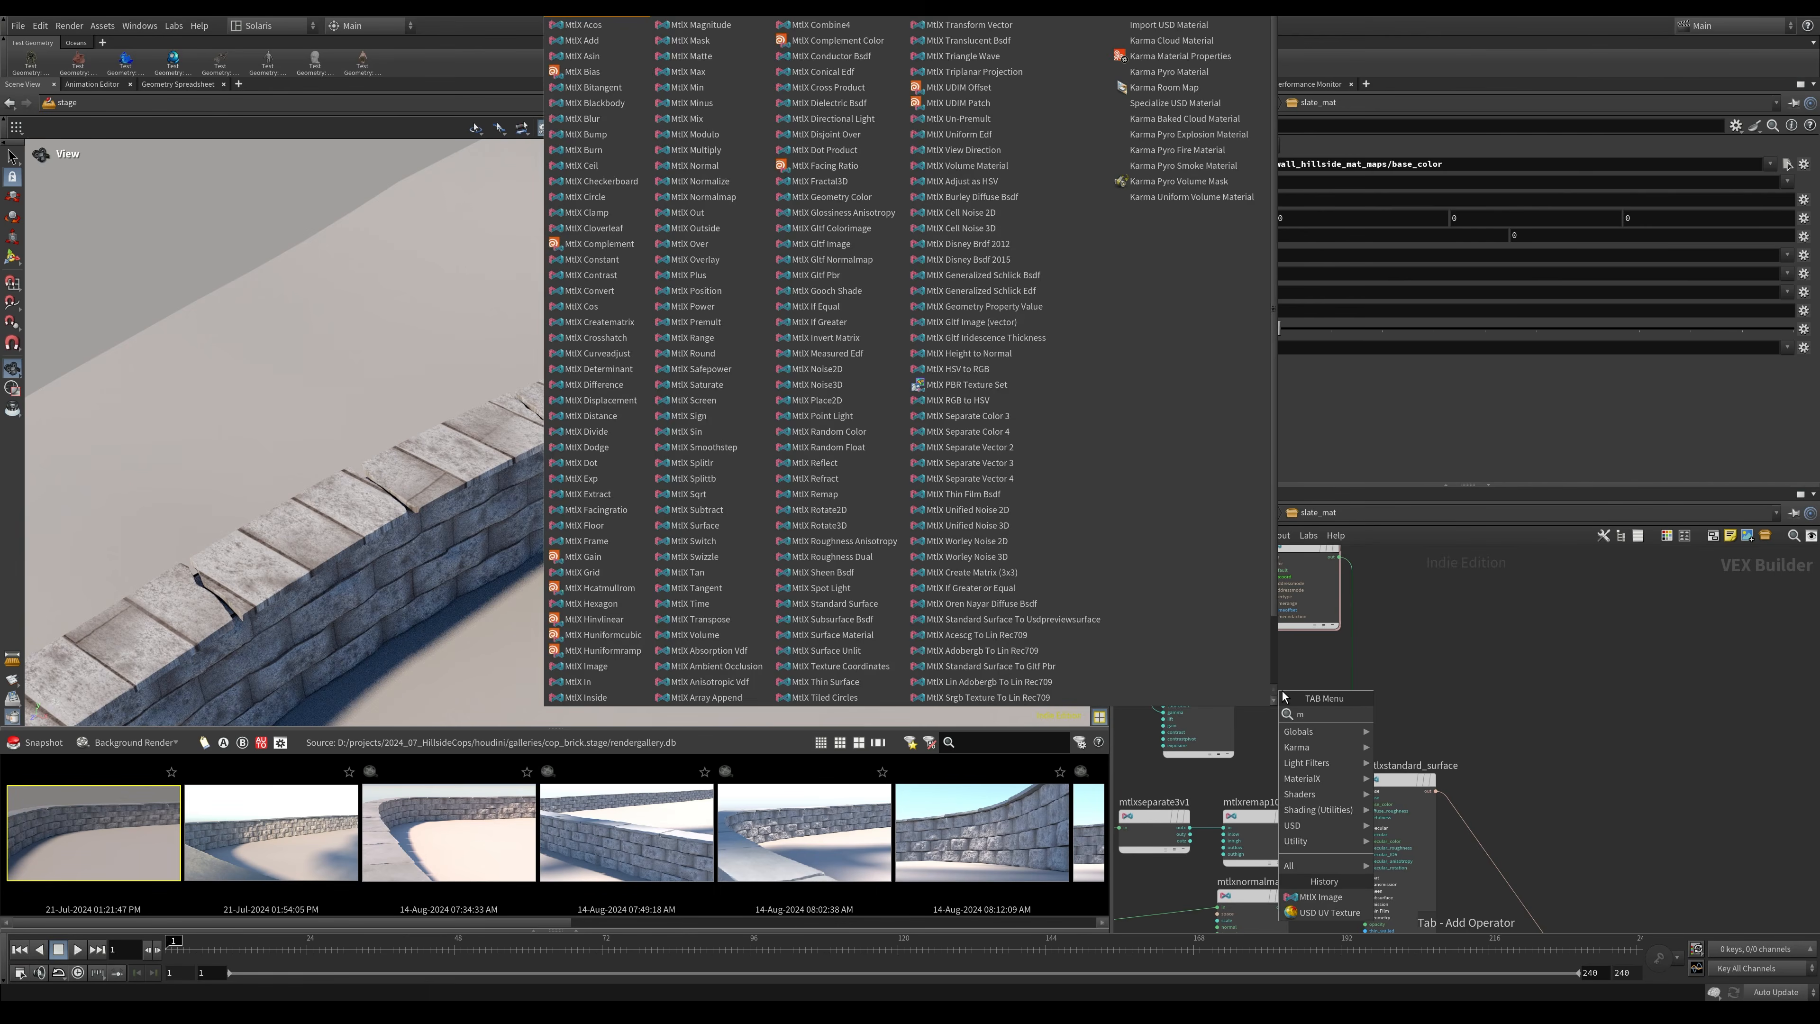
key("Return")
left_click(1283, 691)
mouse_move(1283, 691)
left_mouse_down()
mouse_move(1371, 690)
mouse_move(1233, 693)
left_mouse_up()
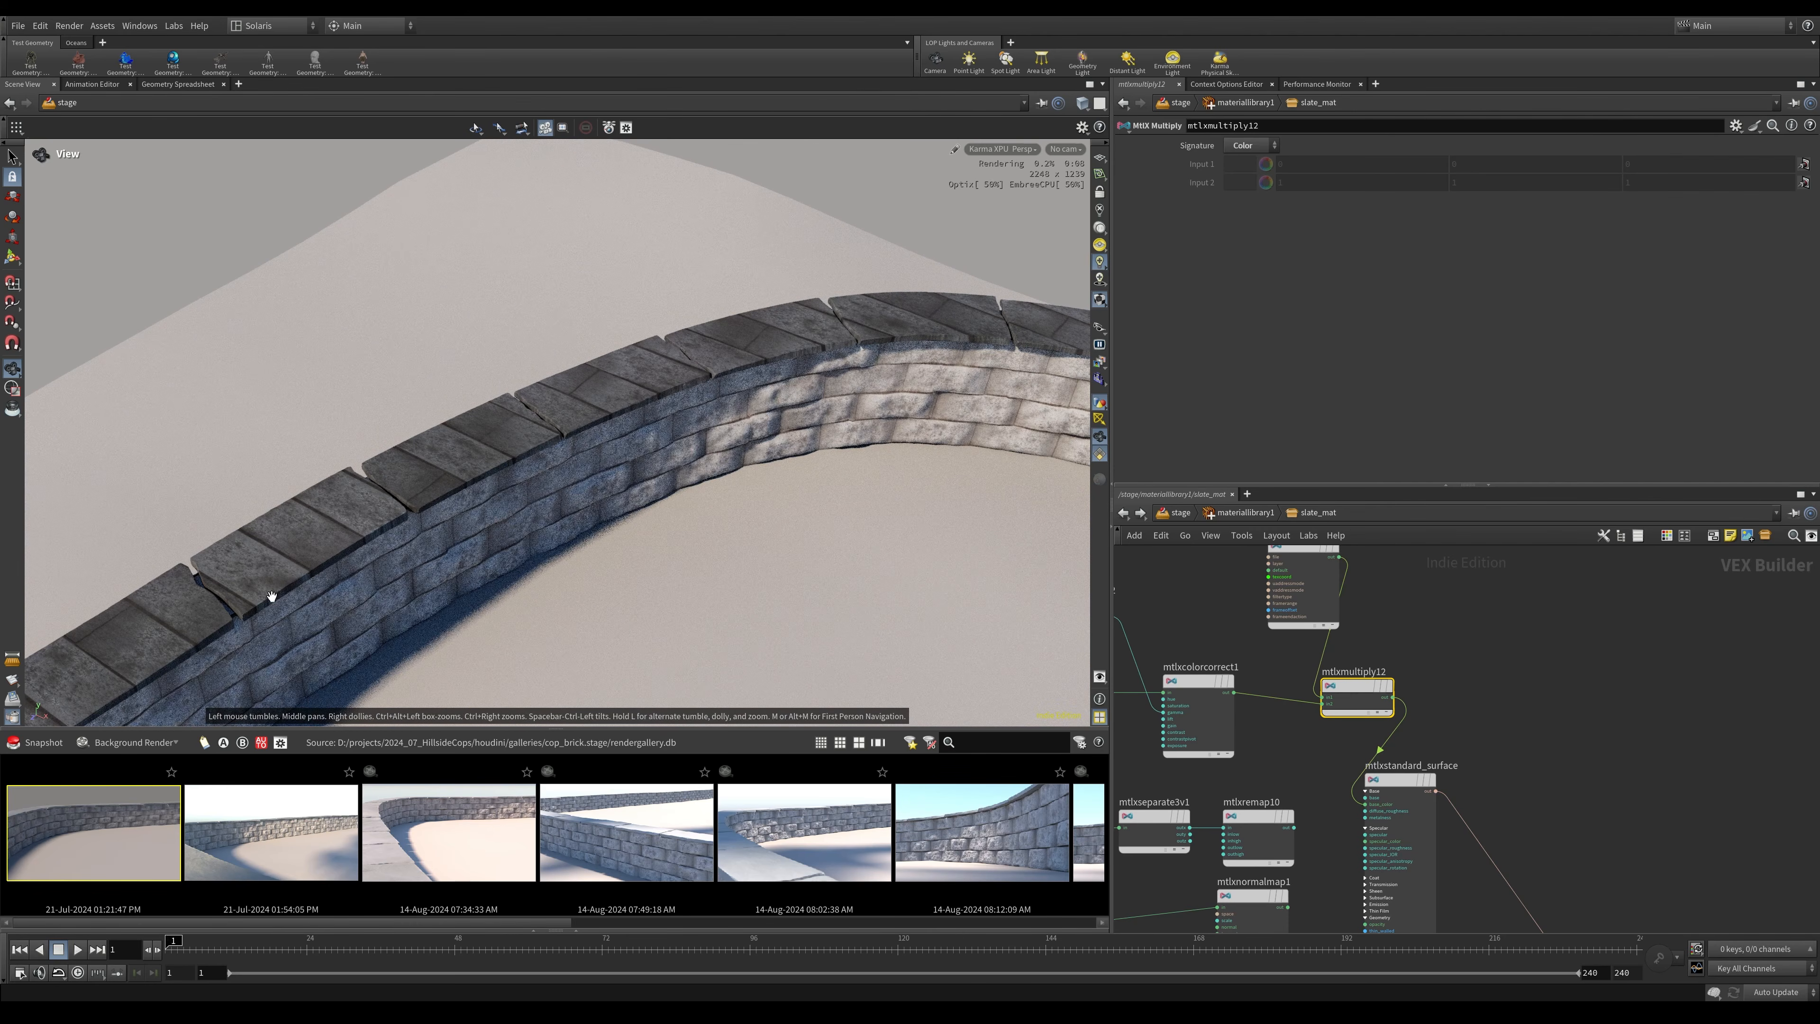
Inspect the multiplied slate along the wall, switch the viewport renderer back to Houdini VK and return to the stage network.
left_click_drag(610, 548, 794, 543)
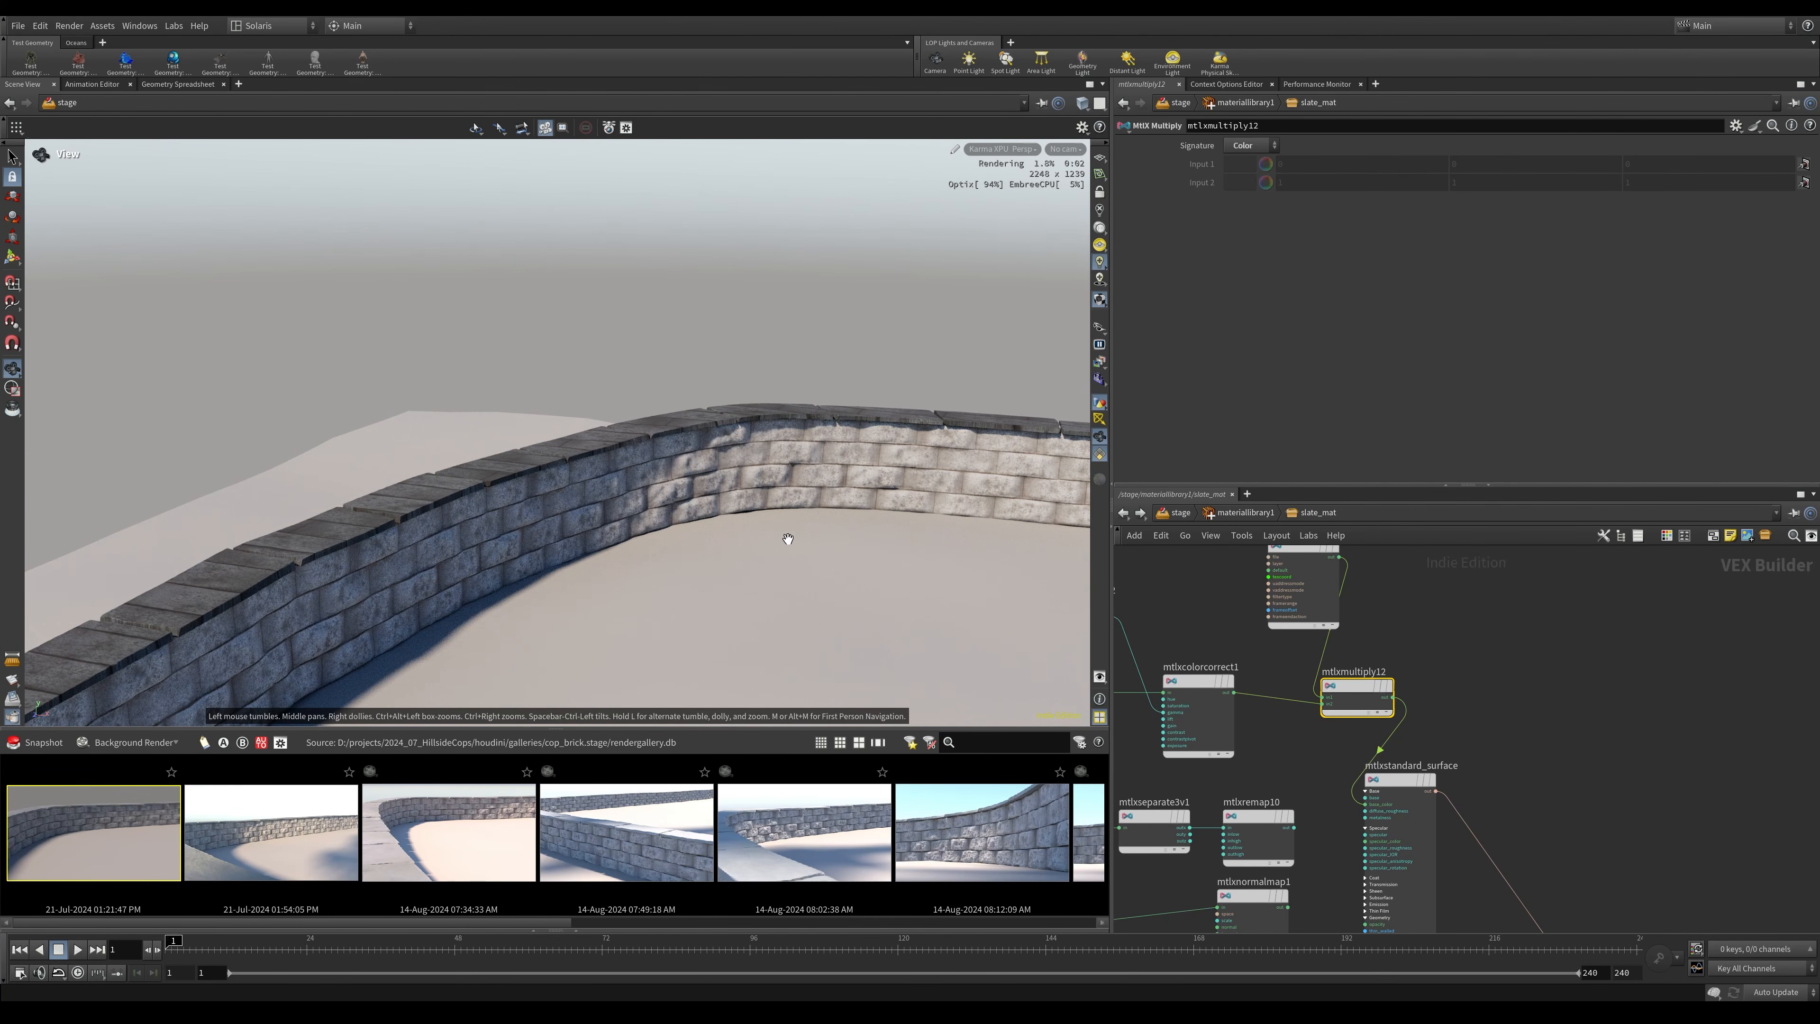
left_click_drag(727, 541, 500, 554)
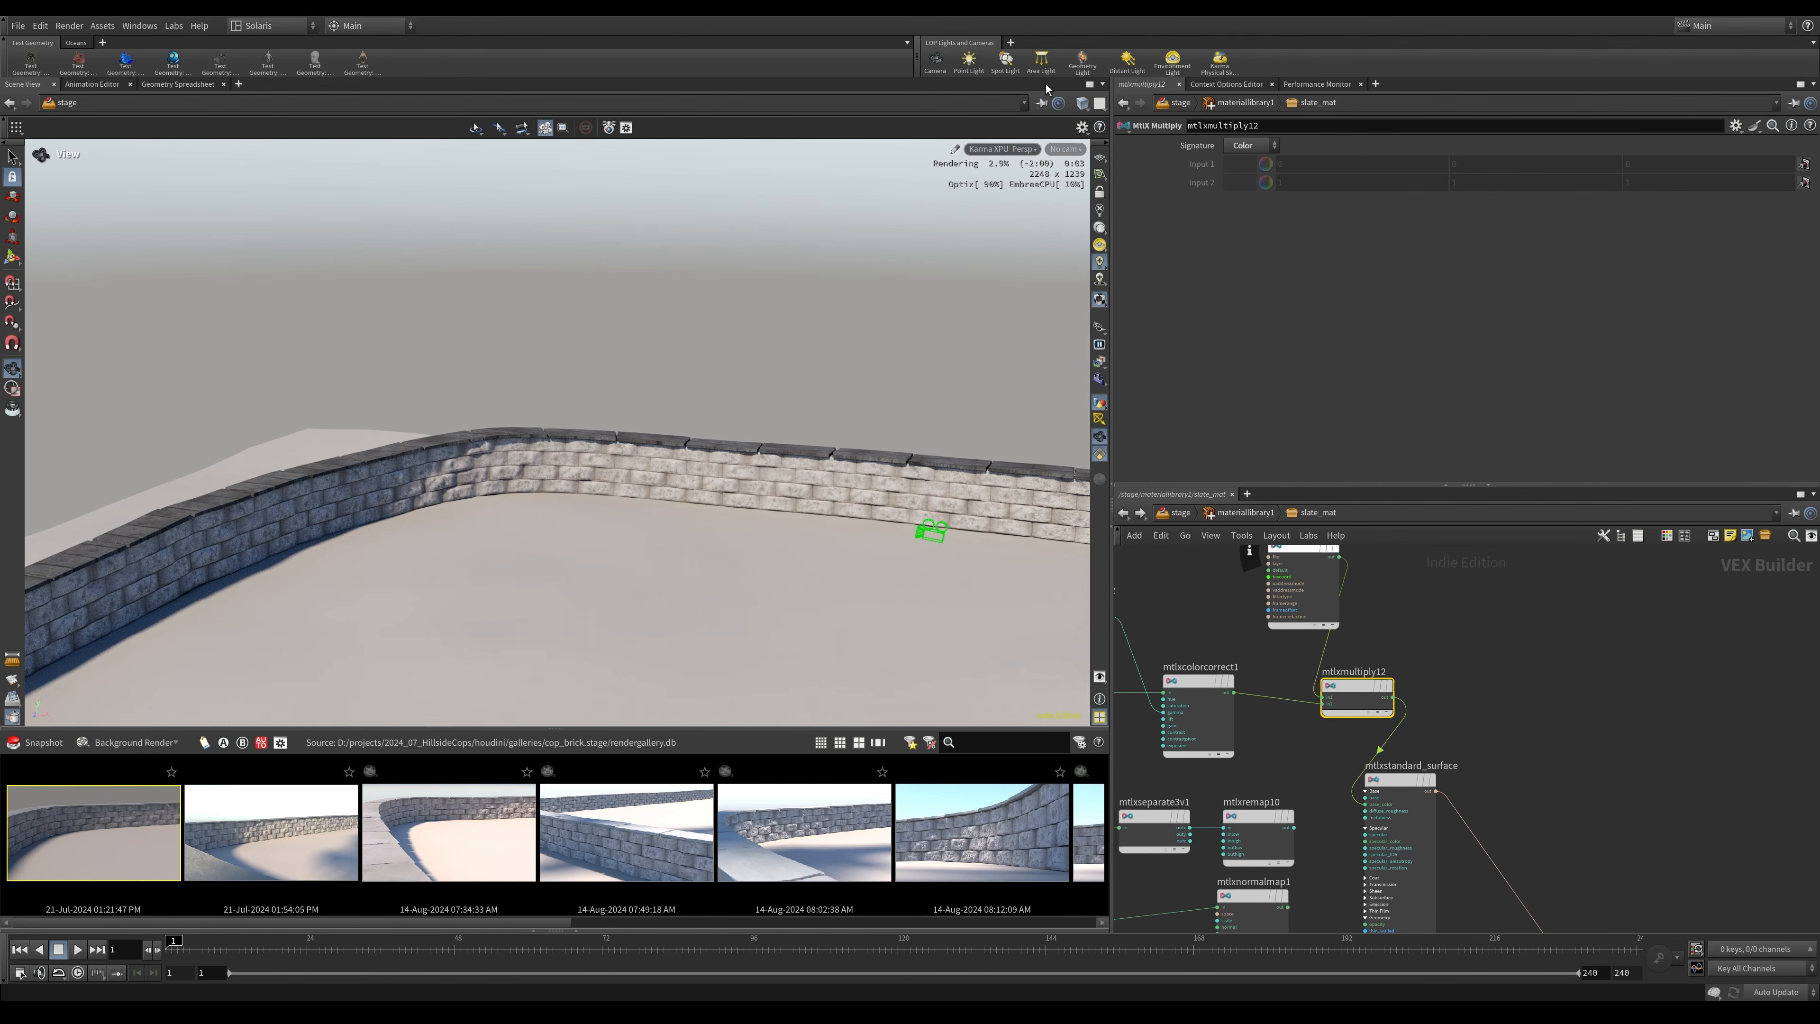
left_click(1002, 150)
left_click(1030, 214)
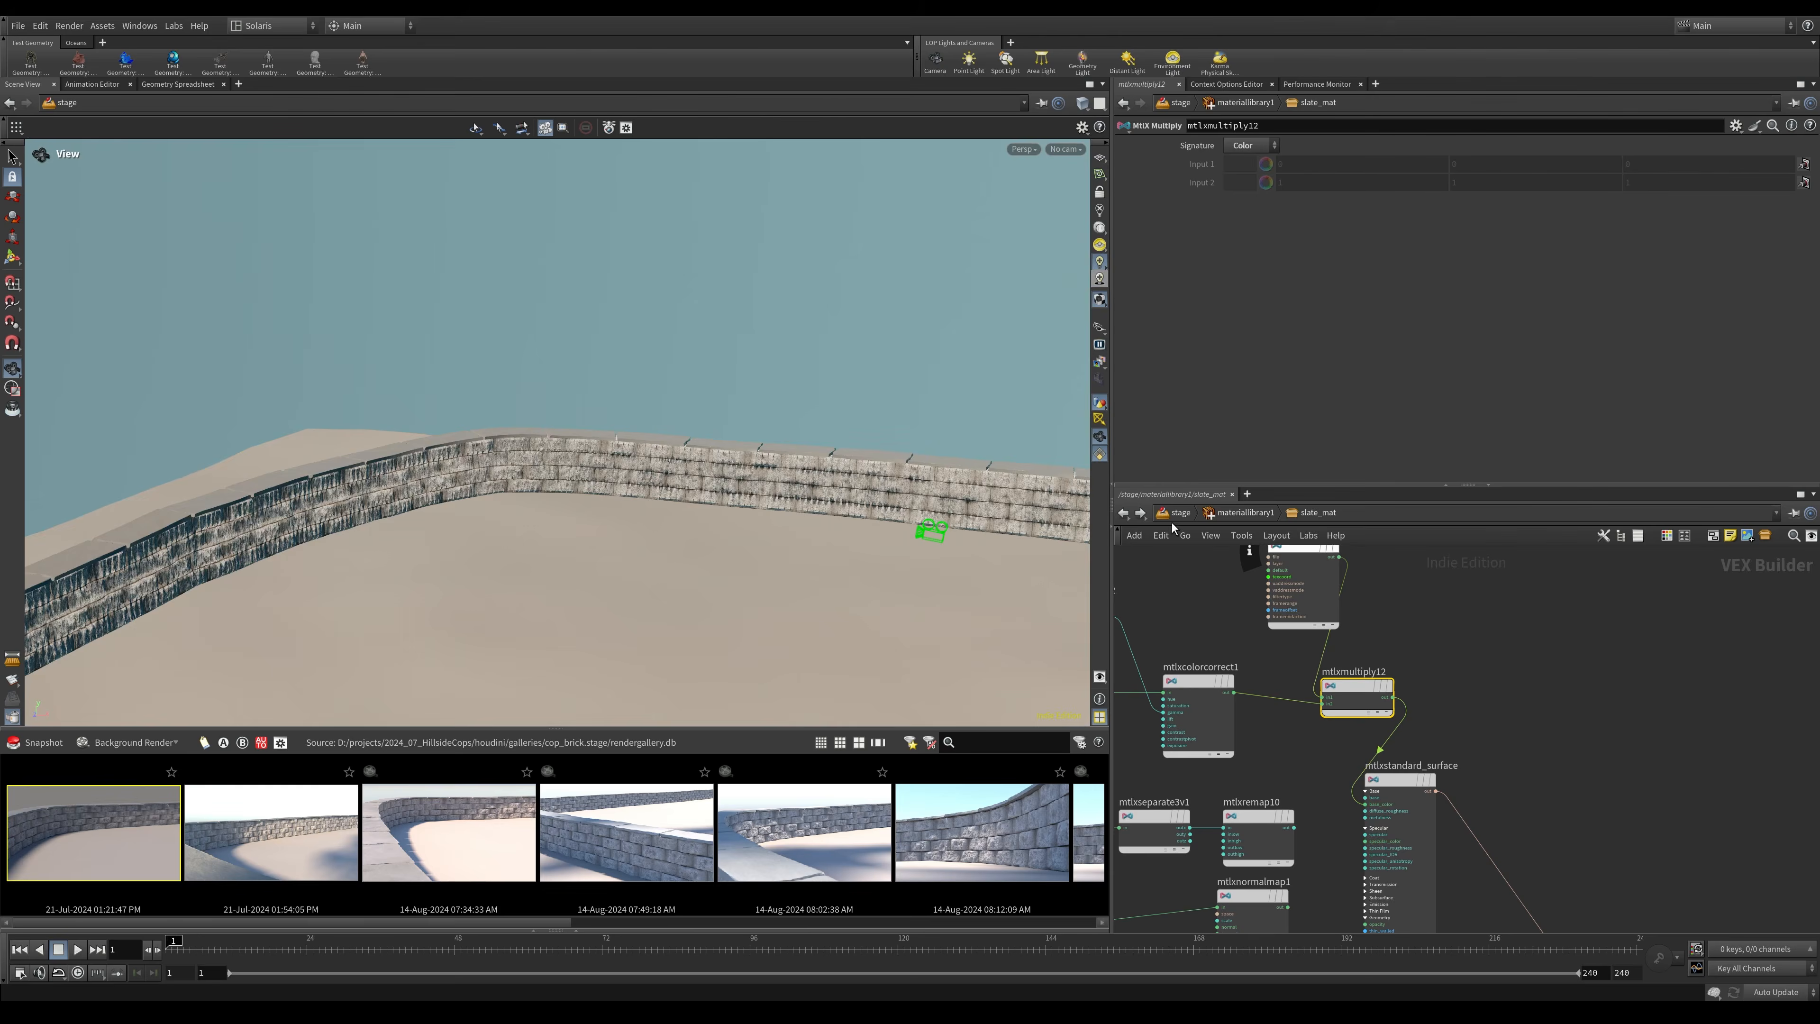
left_click(1179, 513)
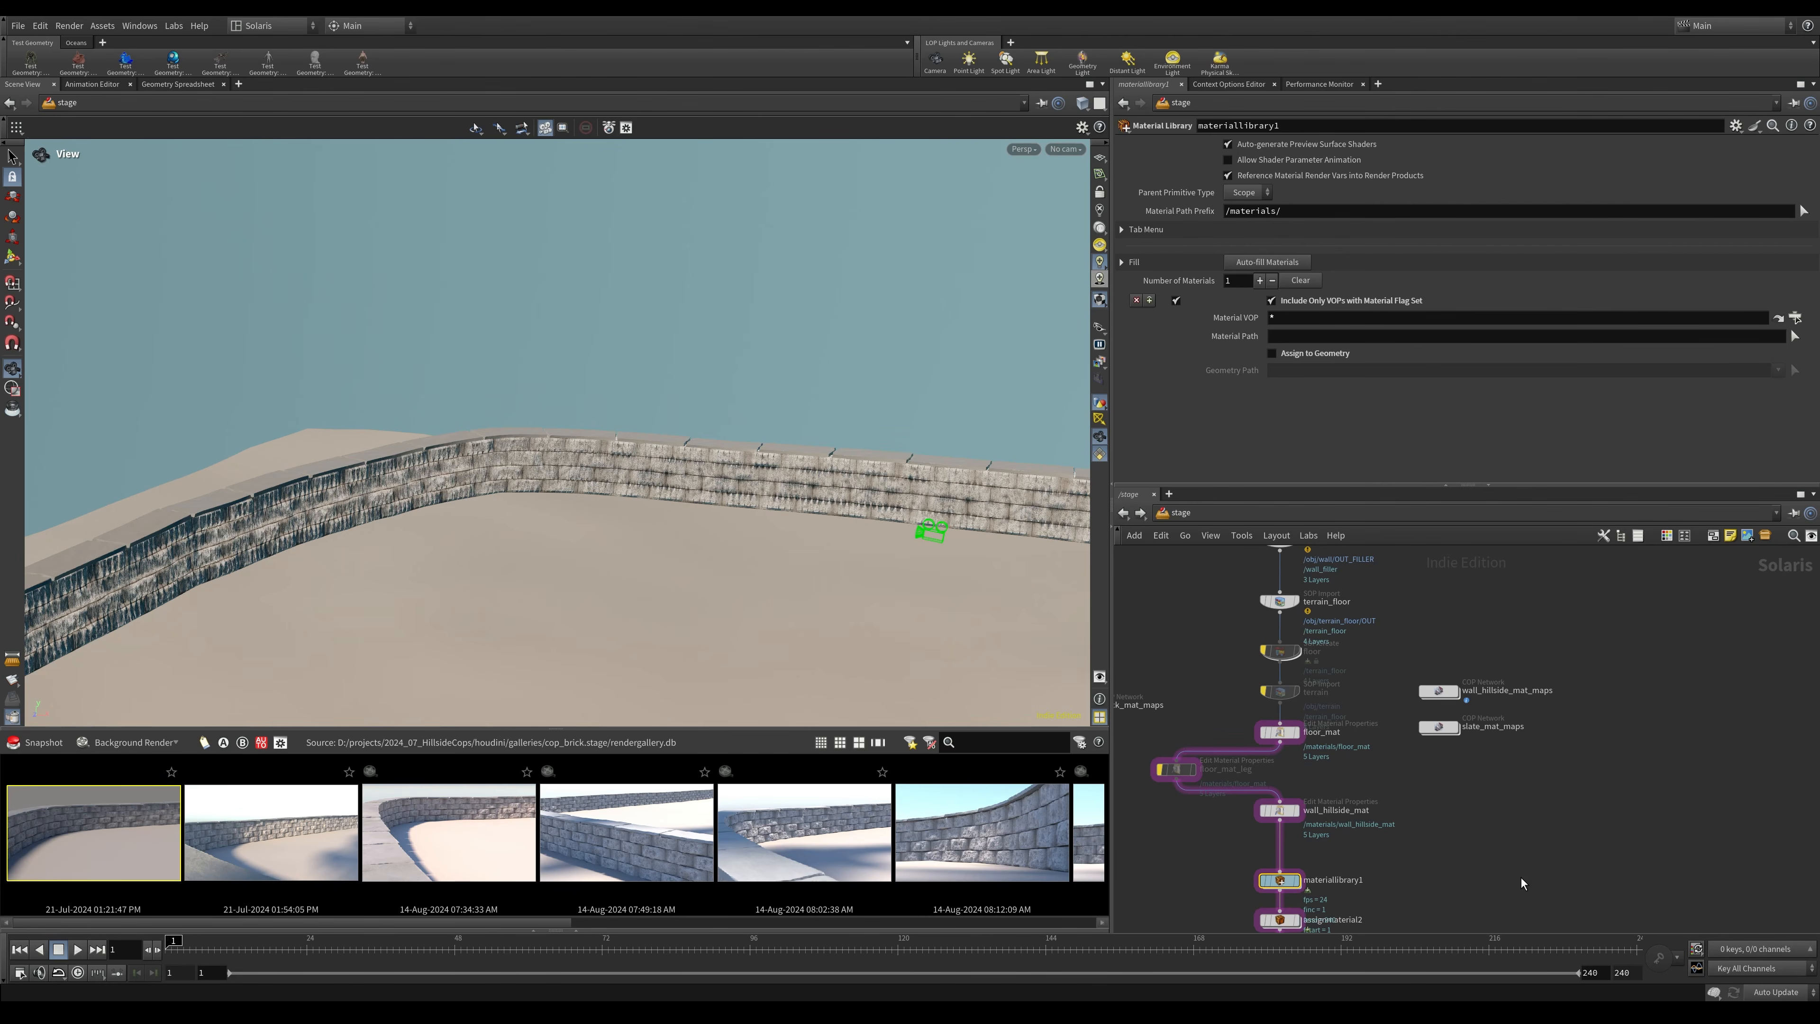
middle_click_drag(1522, 877, 1530, 746)
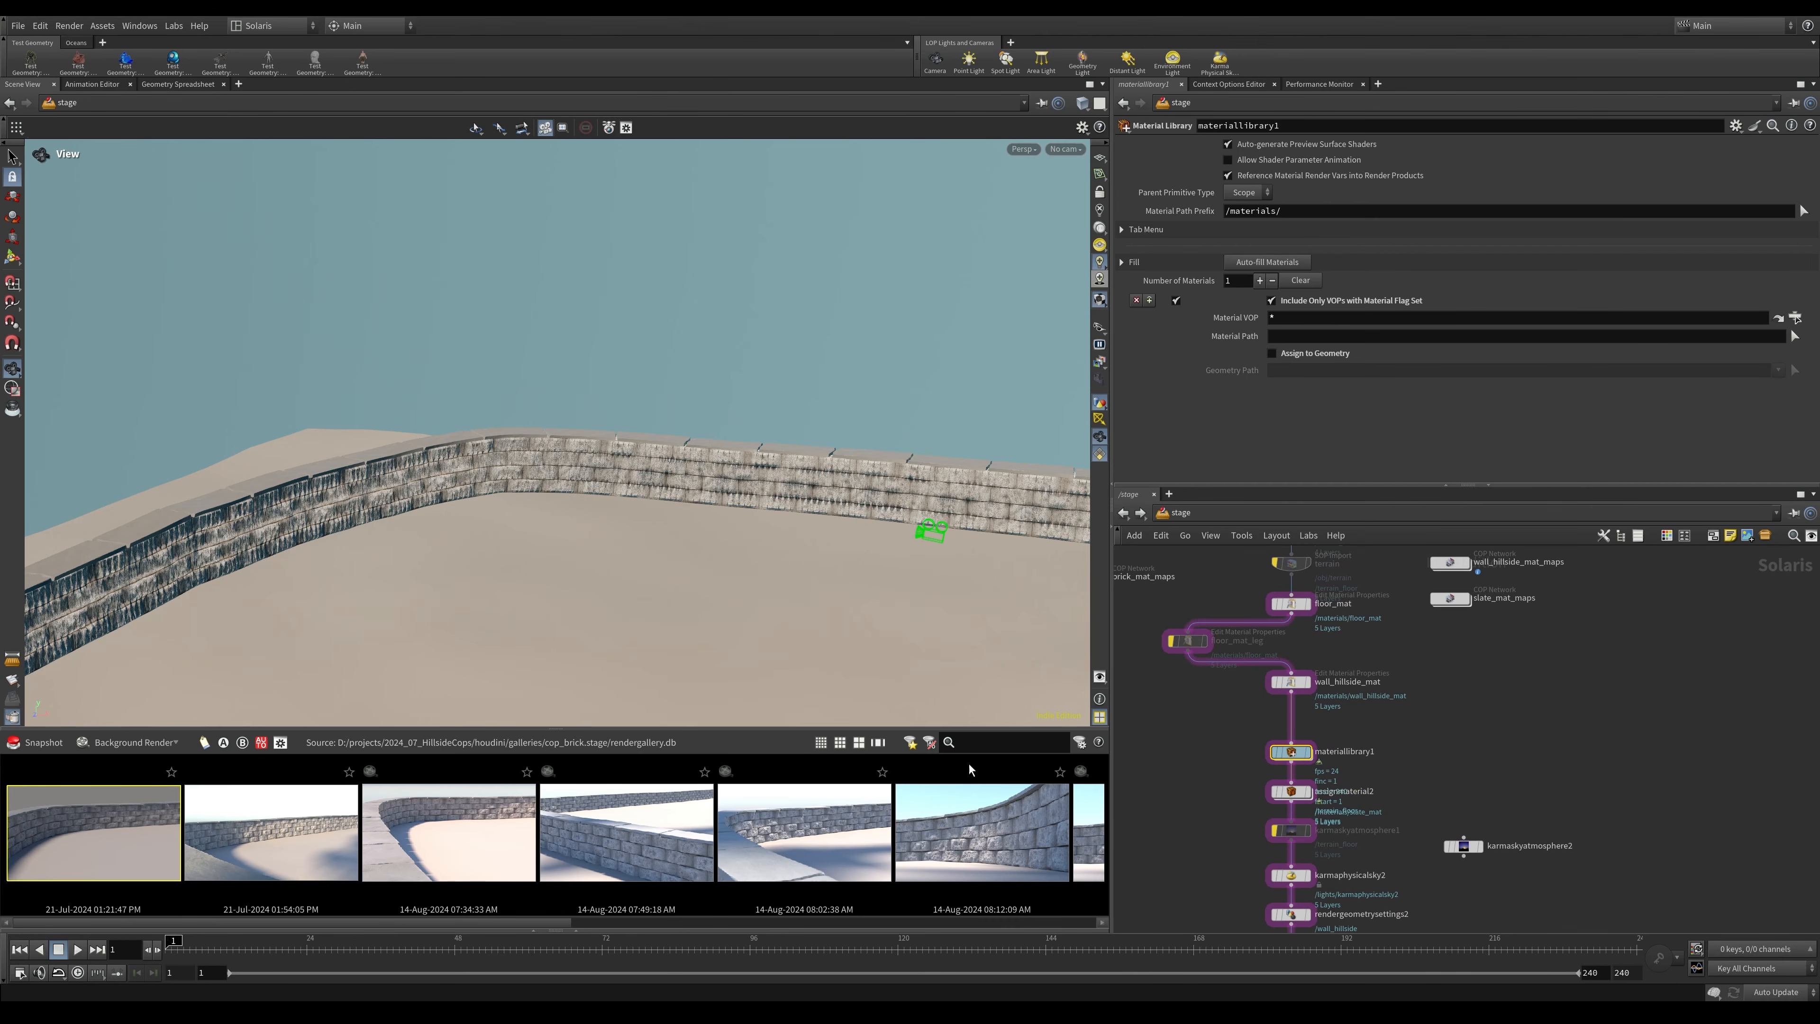
Open the 14-Aug-2024 08:12:09 AM render gallery snapshot in a separate viewer window and maximize the window.
double_click(993, 860)
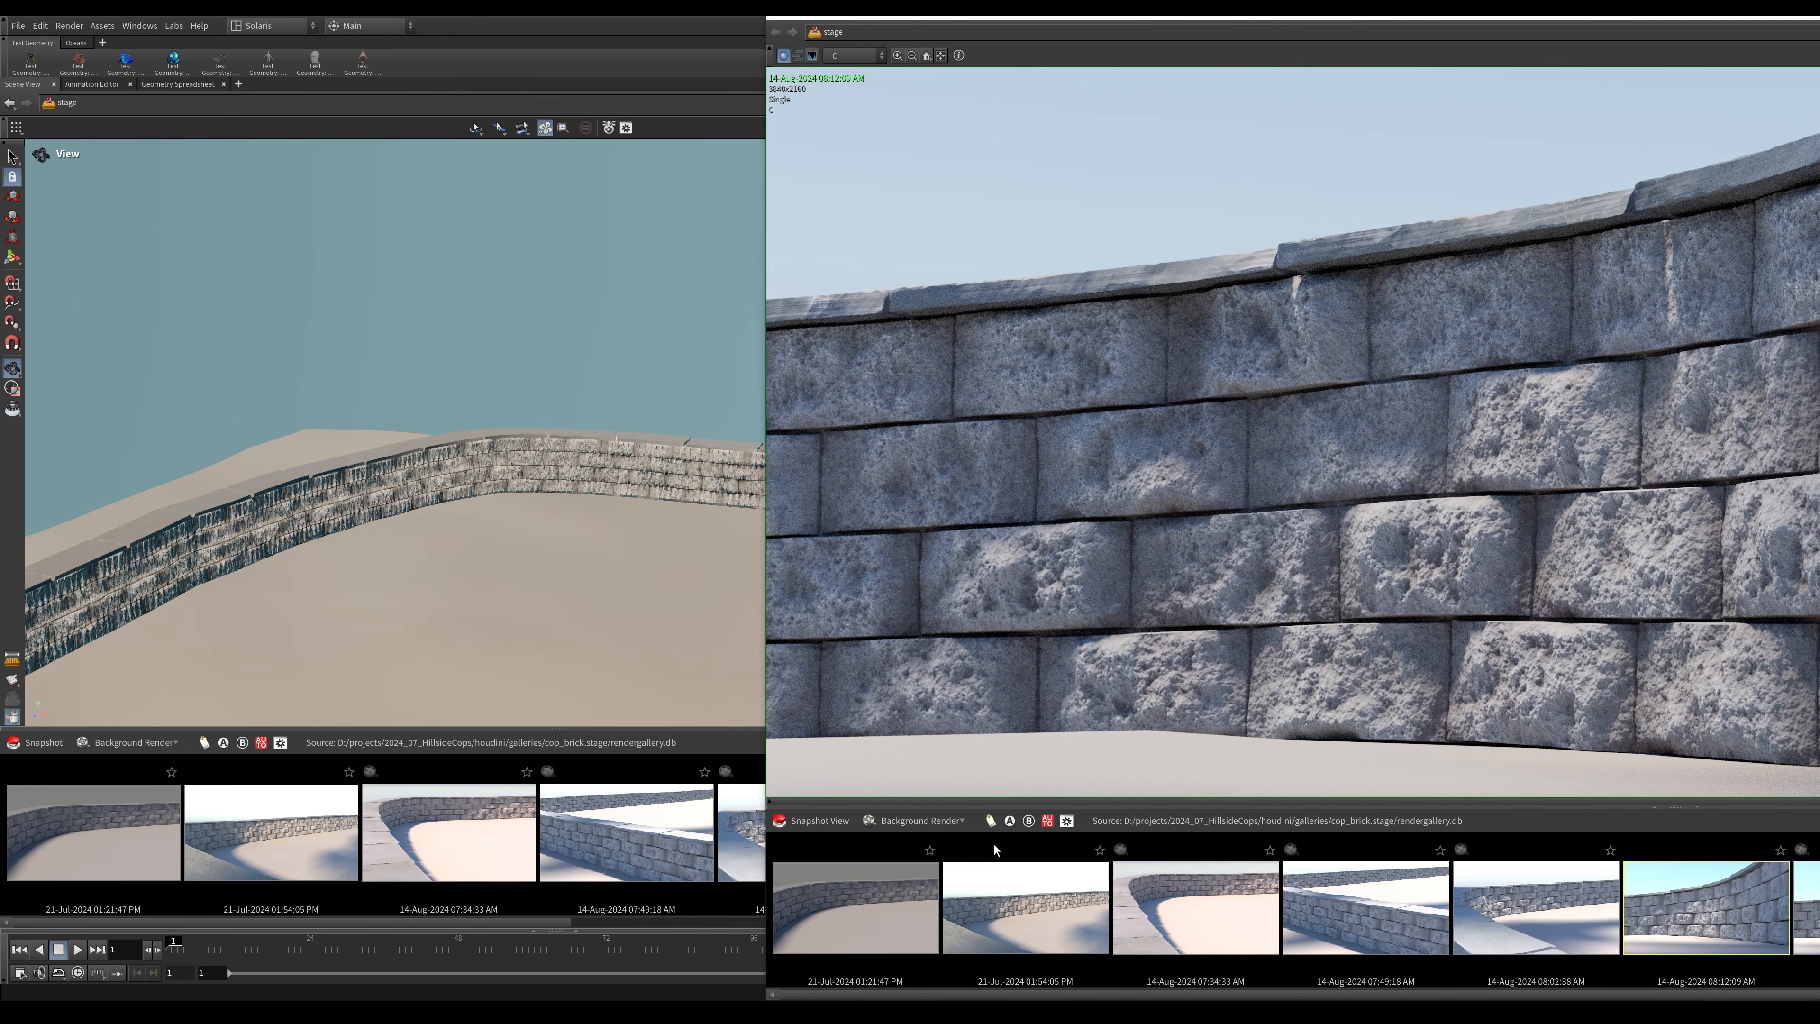
left_click_drag(941, 14, 428, 34)
double_click(428, 35)
Browse the spiral and stone wall snapshots up to 09:42:59 AM and back to 09:27:36 AM, with the whole frame in view.
key("Right")
key("Right")
key("Right")
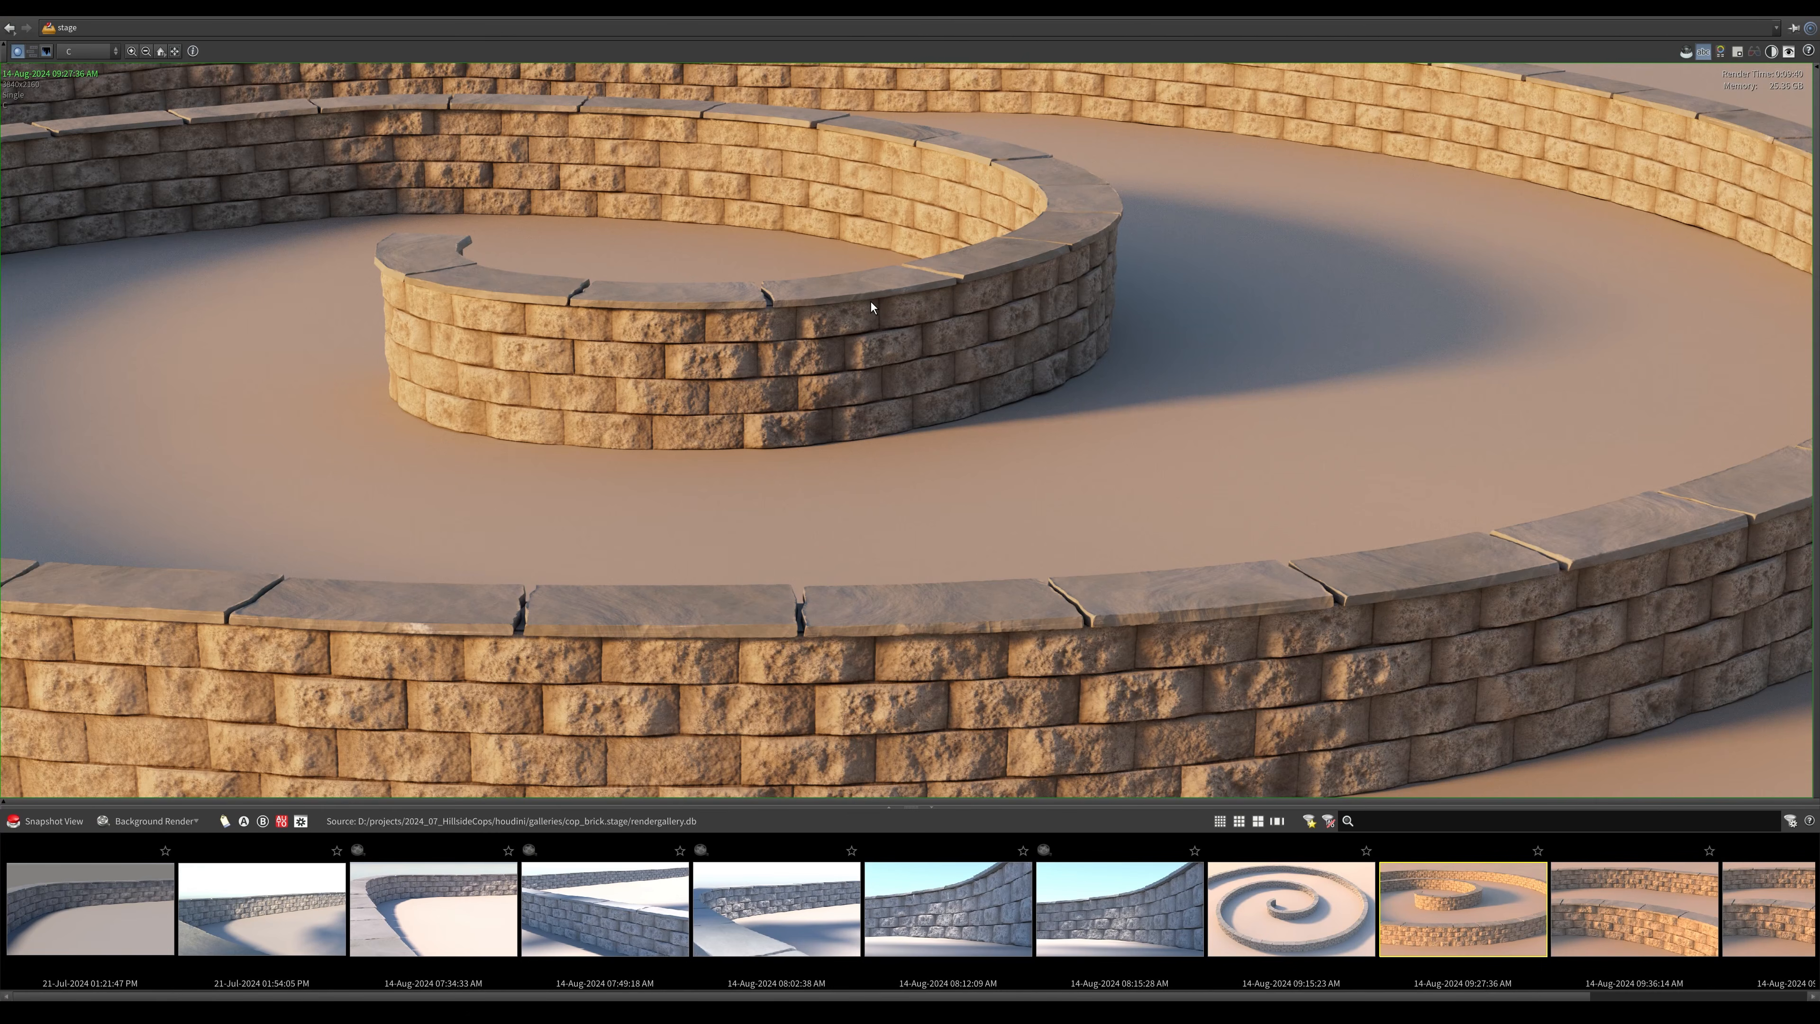
key("Right")
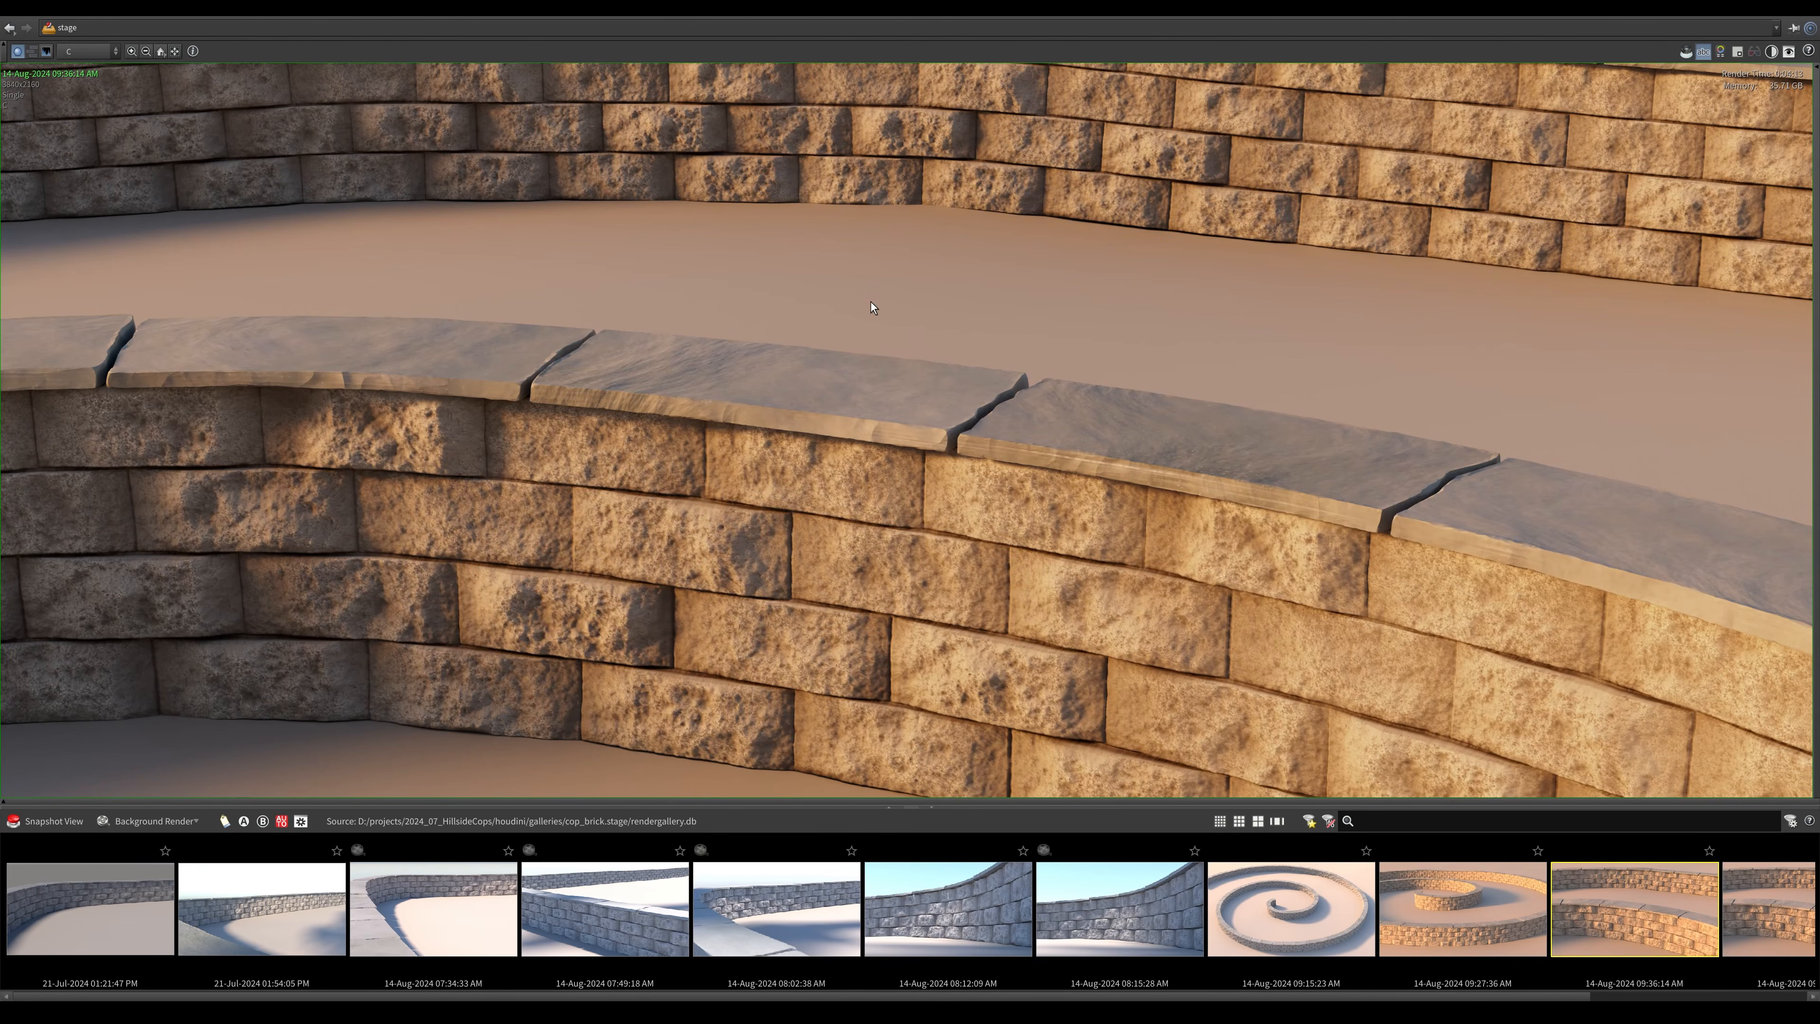
scroll(805, 274, "down", 2)
scroll(802, 275, "down", 2)
middle_click_drag(786, 341, 818, 412)
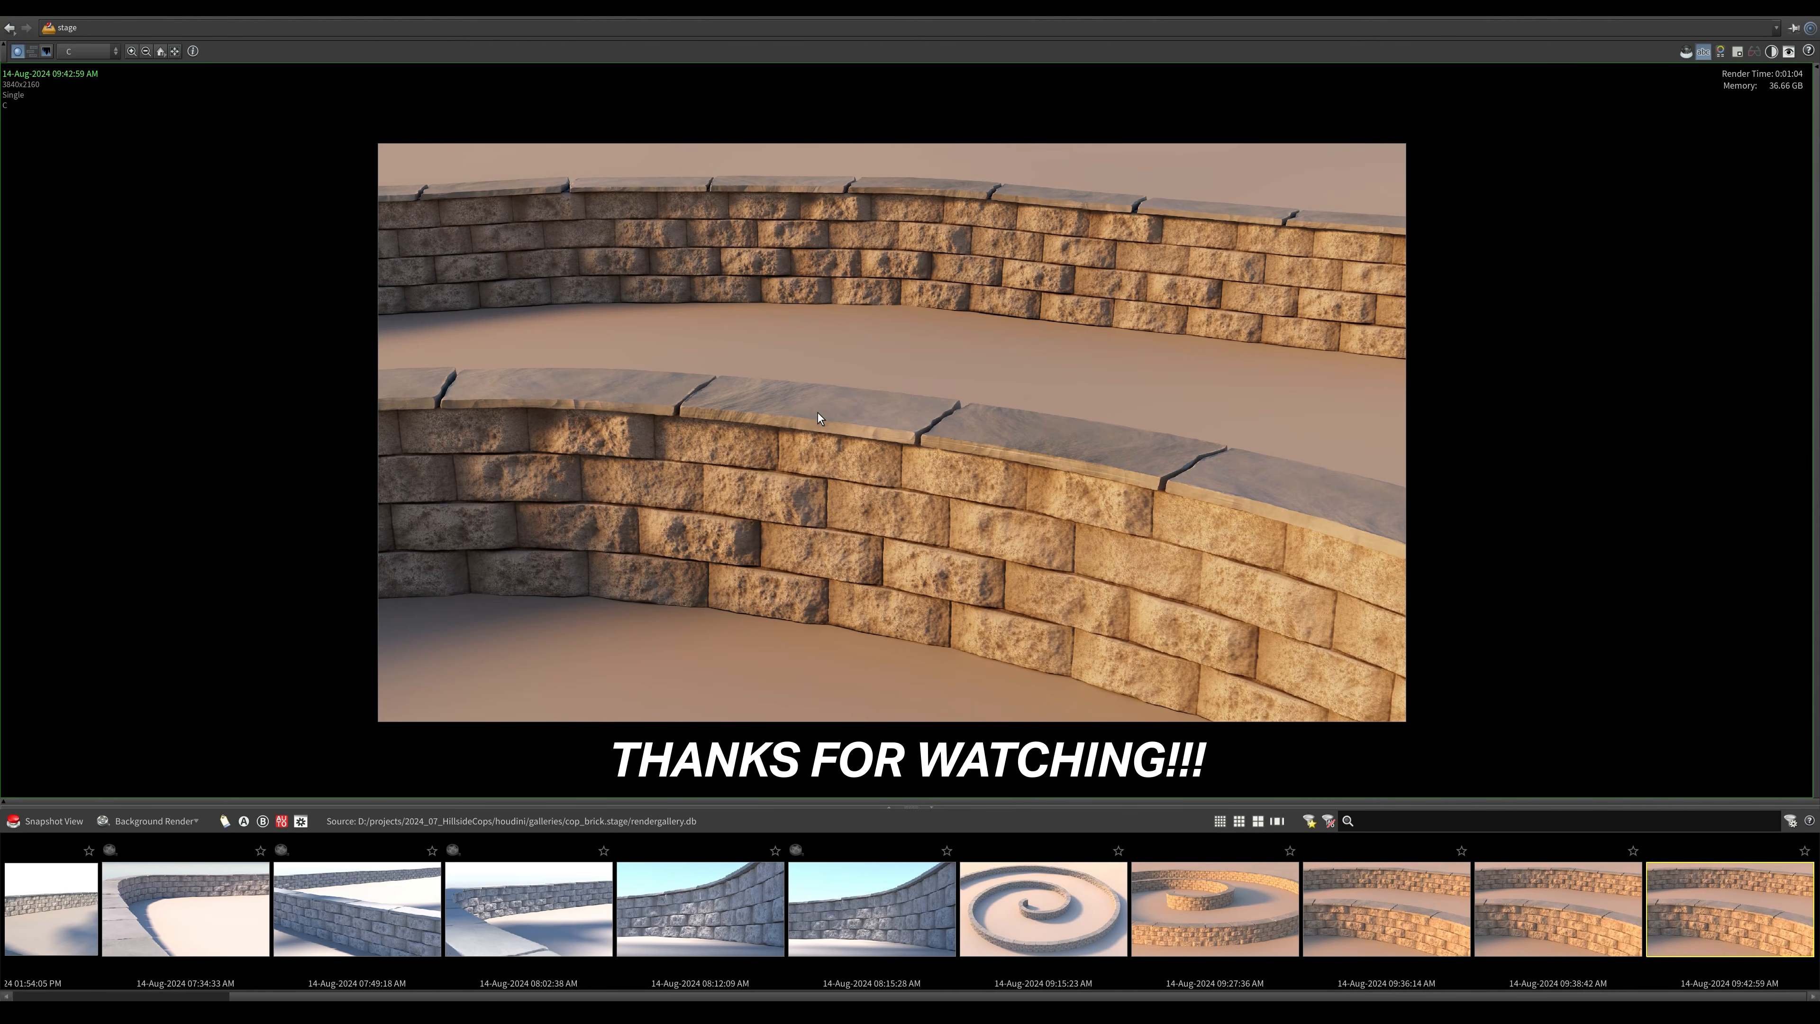
key("Left")
key("Left")
key("Left")
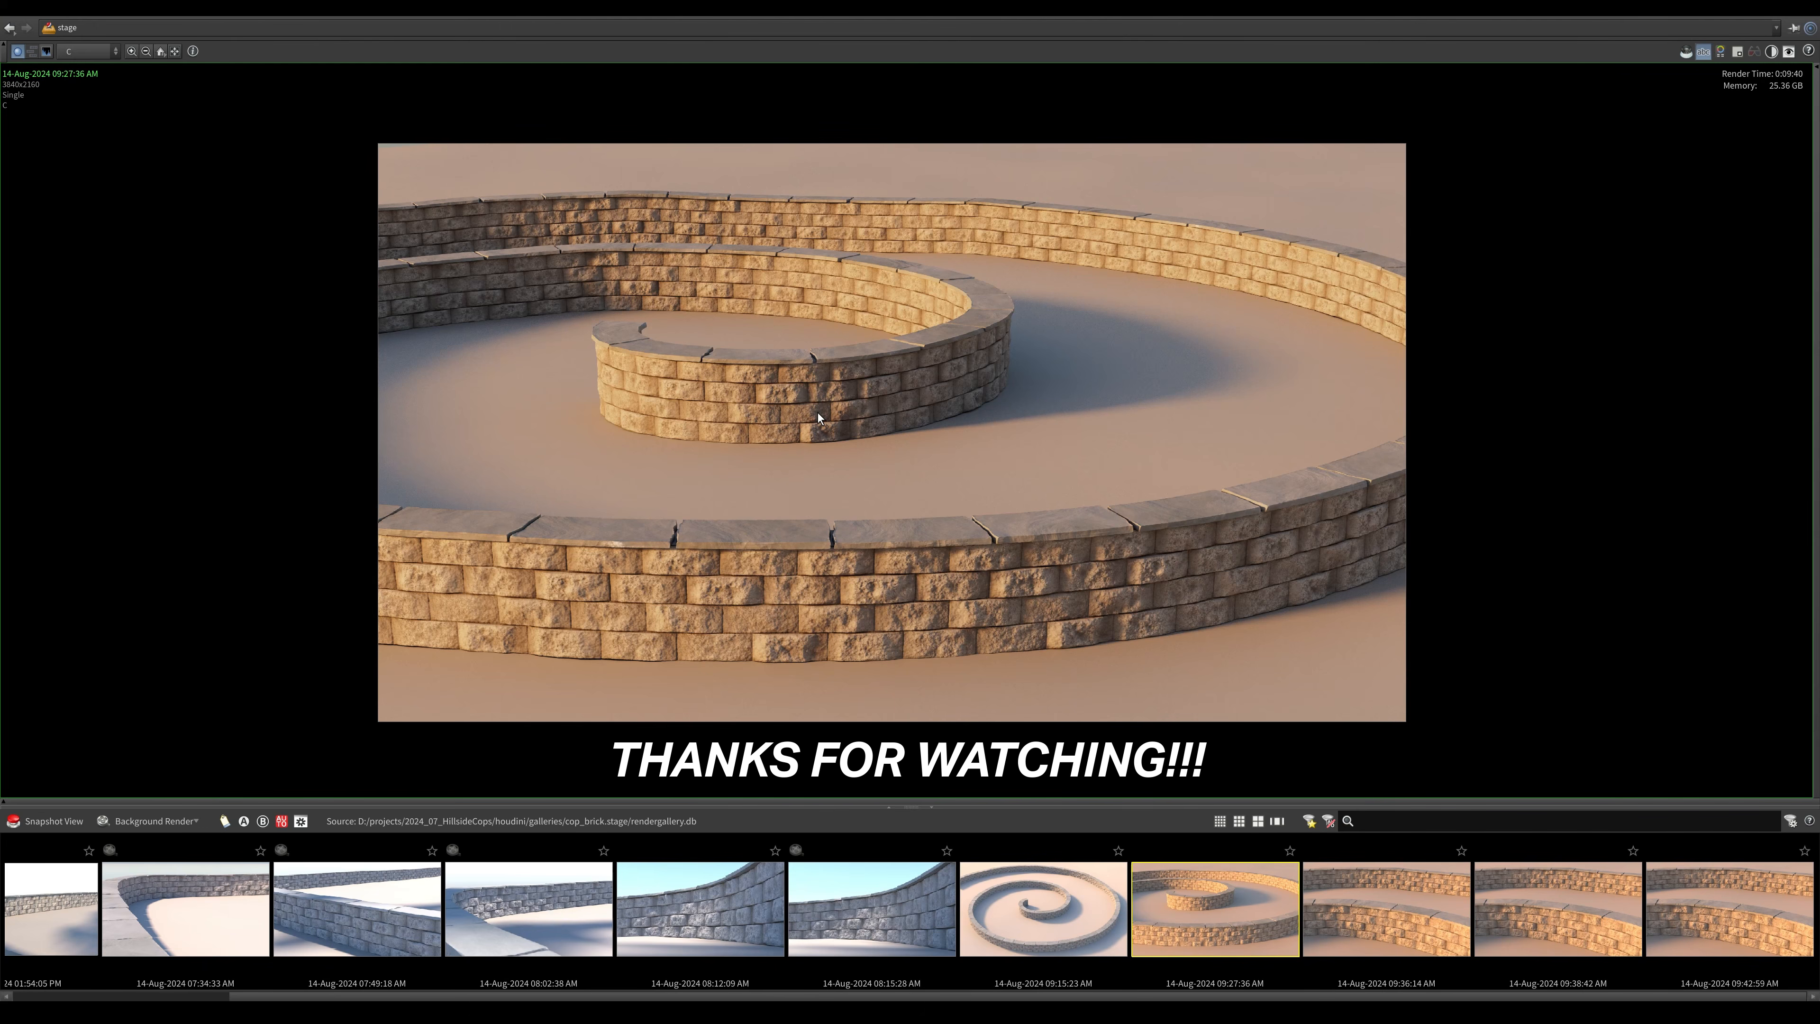